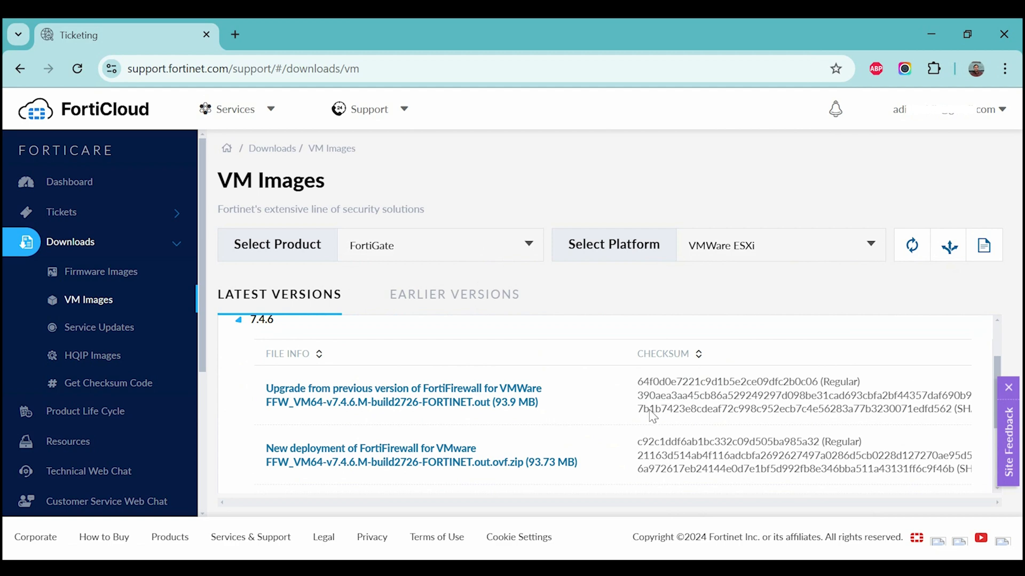
Download the FortiGate 7.4.6 VMware new-deployment image and check its download progress
{"action": "scroll", "coordinate": [651, 419], "scroll_direction": "down", "scroll_amount": 3}
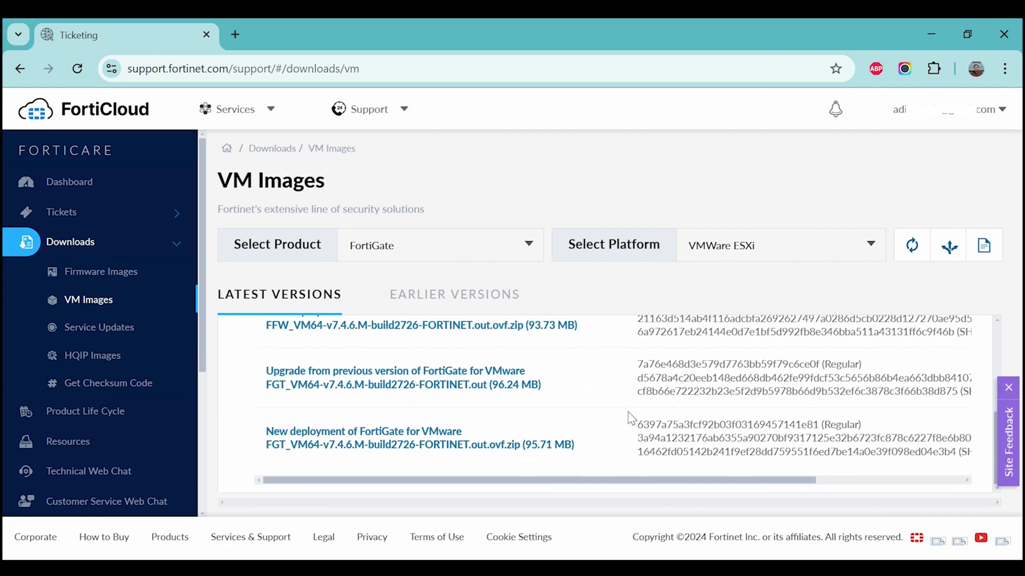
{"action": "left_click", "coordinate": [409, 441]}
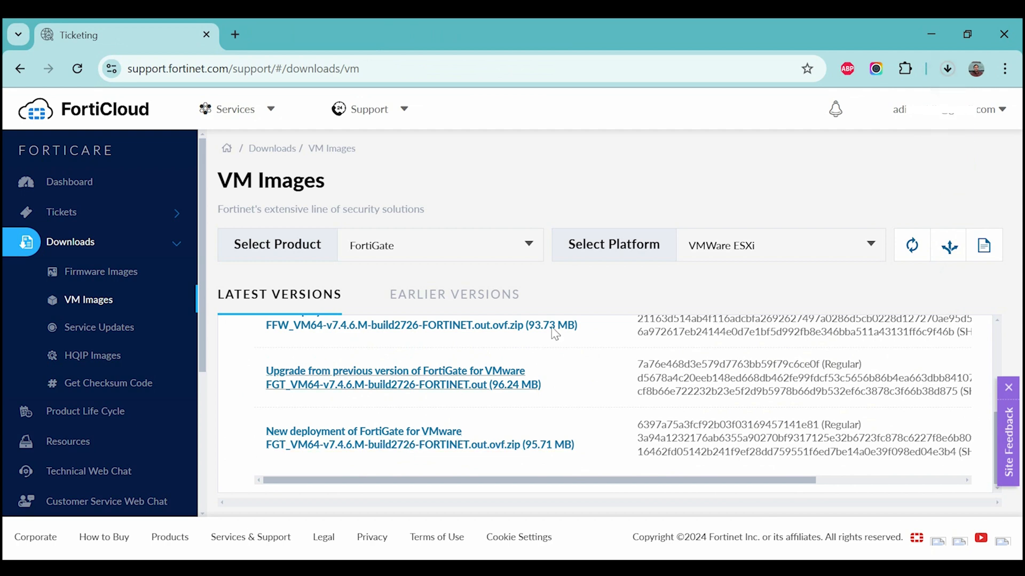
{"action": "left_click", "coordinate": [947, 68]}
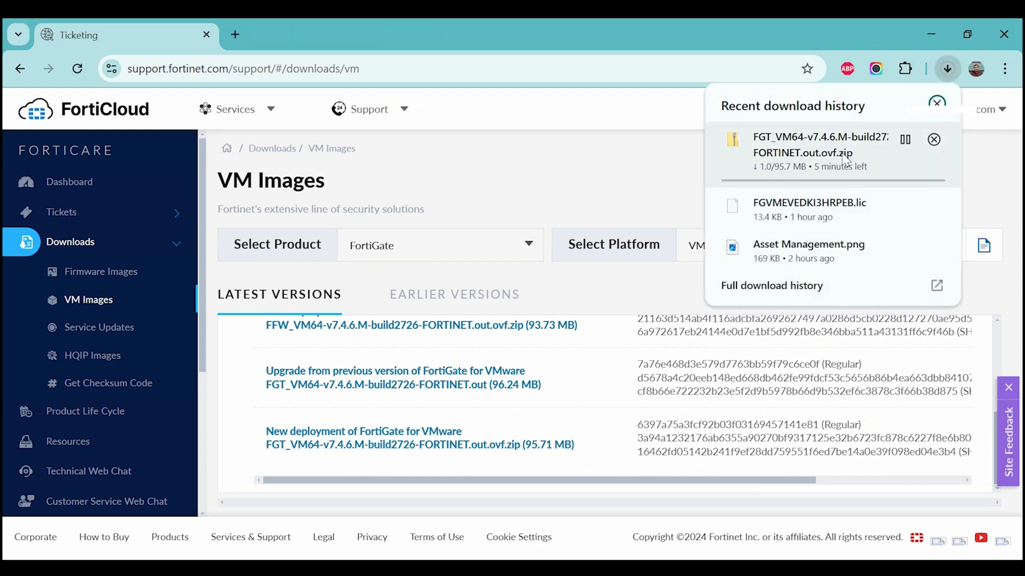
{"action": "left_click", "coordinate": [497, 171]}
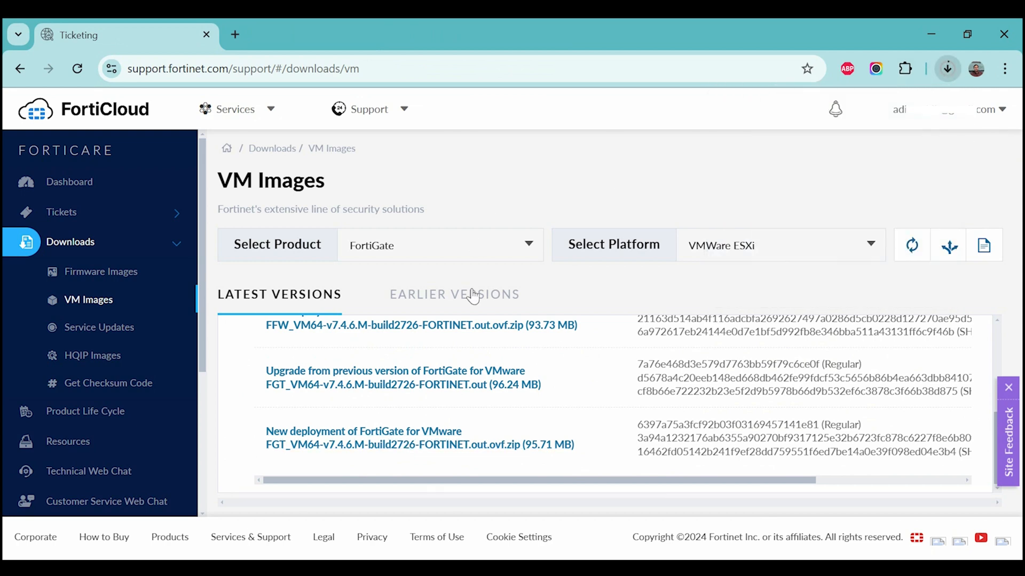
Also download the FortiGate upgrade image and FortiFirewall new-deployment zip, then monitor all downloads
{"action": "left_click", "coordinate": [388, 385]}
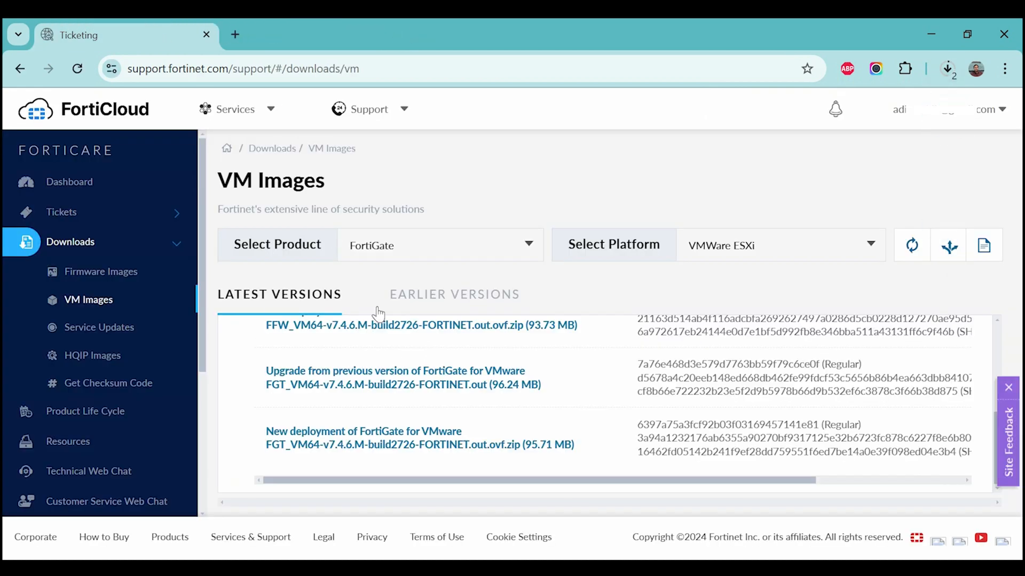
{"action": "scroll", "coordinate": [395, 373], "scroll_direction": "up", "scroll_amount": 1}
{"action": "left_click", "coordinate": [405, 407]}
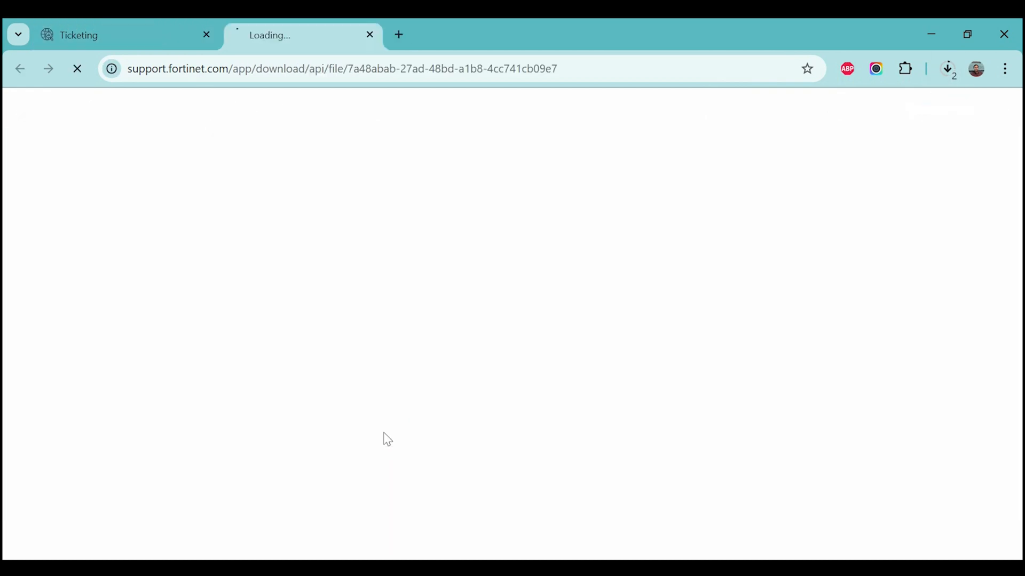
{"action": "left_click", "coordinate": [952, 70]}
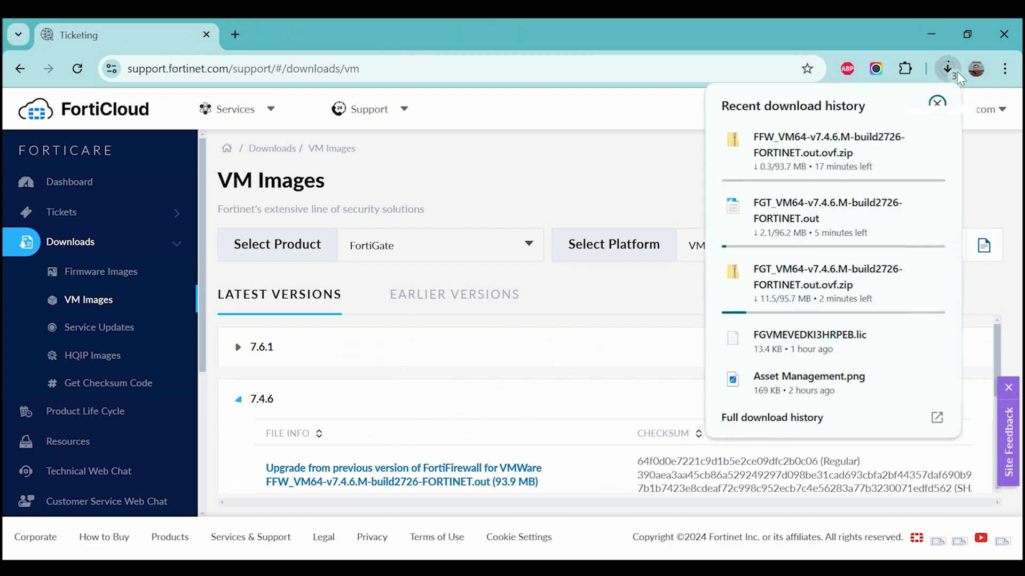
{"action": "scroll", "coordinate": [506, 405], "scroll_direction": "down", "scroll_amount": 2}
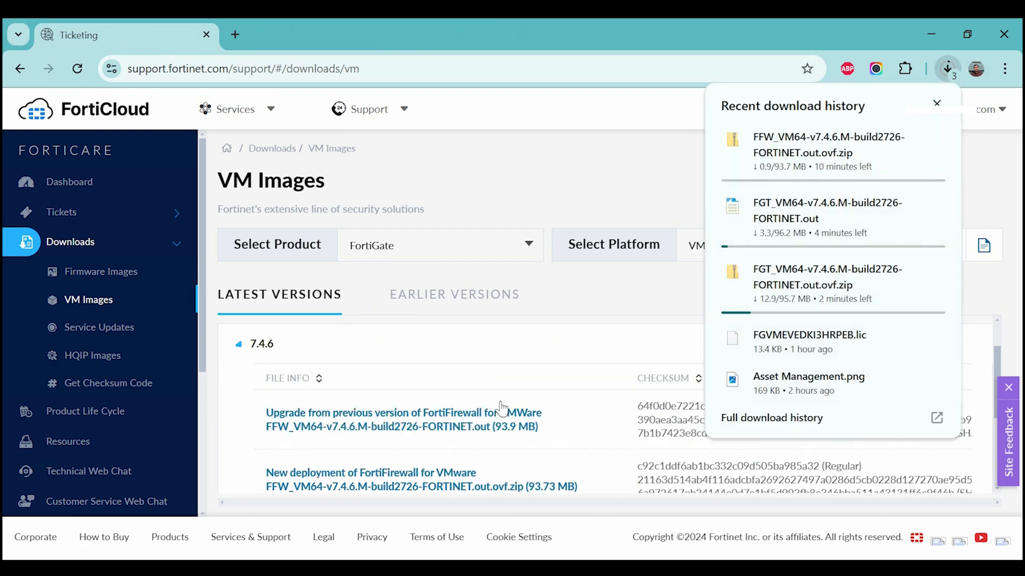
{"action": "scroll", "coordinate": [436, 415], "scroll_direction": "down", "scroll_amount": 4}
{"action": "scroll", "coordinate": [436, 416], "scroll_direction": "up", "scroll_amount": 5}
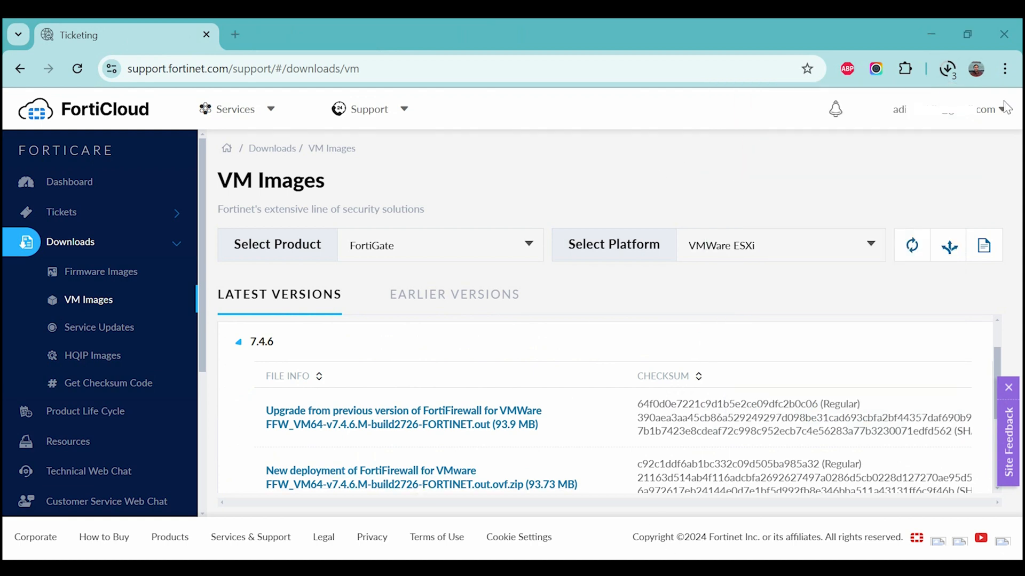
{"action": "left_click", "coordinate": [949, 72]}
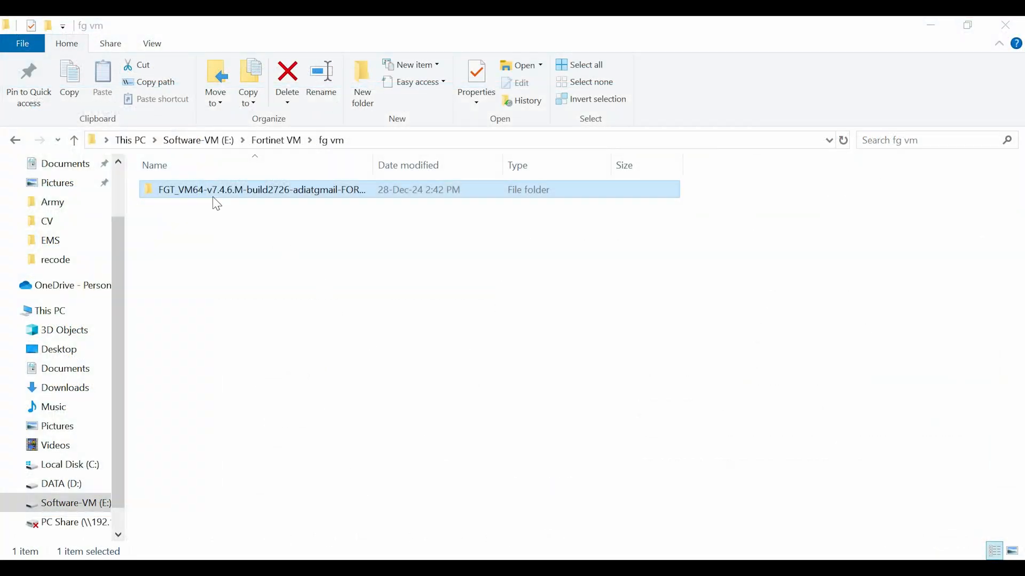
Open the extracted FortiGate VM64 image folder in File Explorer
{"action": "double_click", "coordinate": [242, 200]}
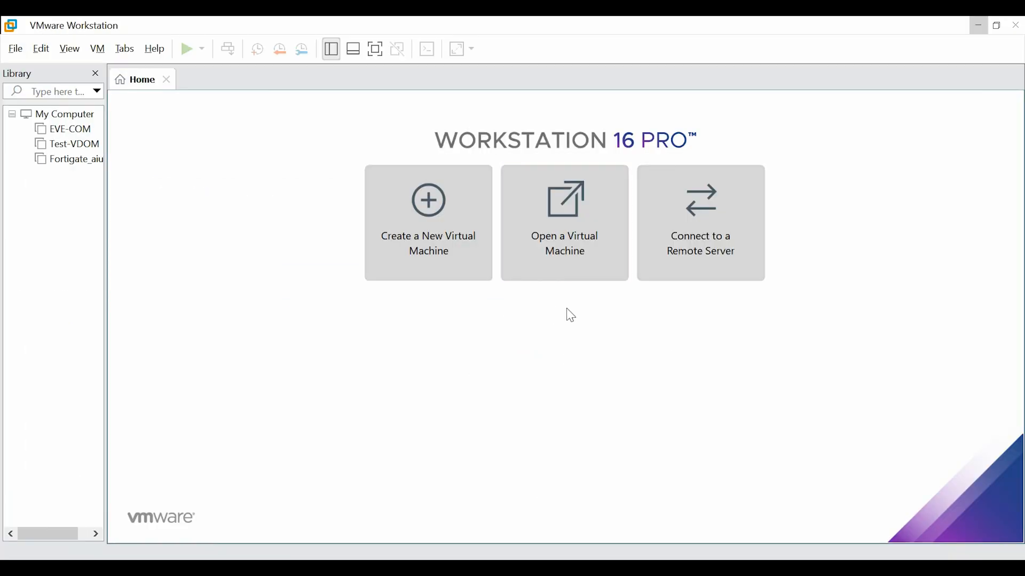
{"action": "left_click", "coordinate": [558, 248]}
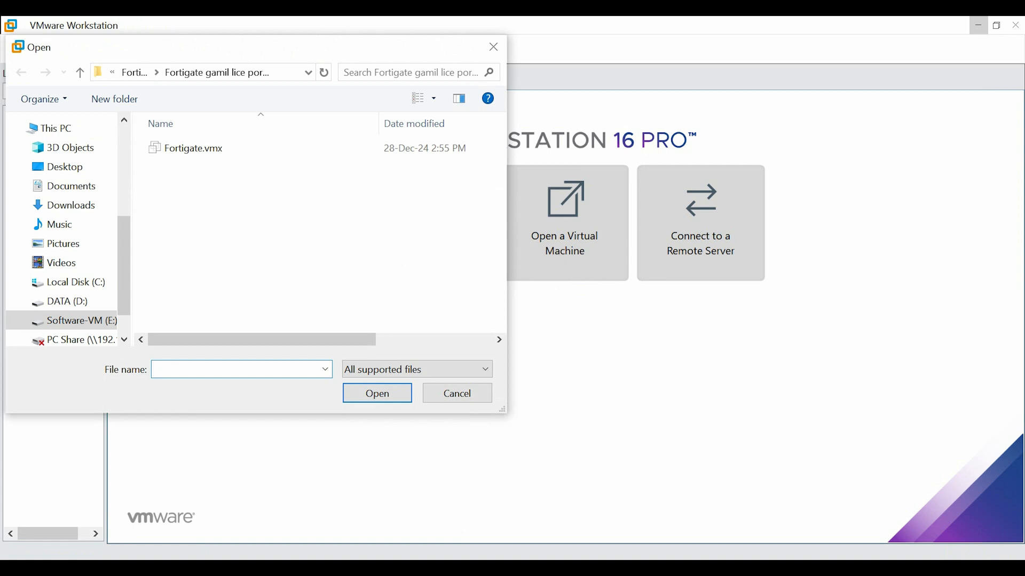
{"action": "left_click", "coordinate": [526, 526]}
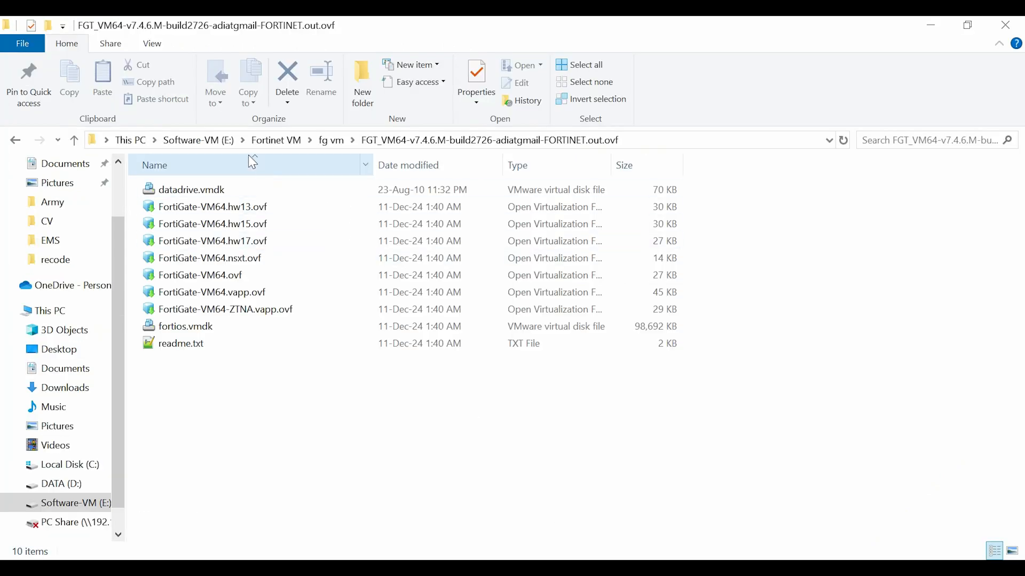
Copy the FortiGate VM64 folder's full path from the address bar
{"action": "left_click", "coordinate": [692, 139]}
{"action": "left_click", "coordinate": [667, 141]}
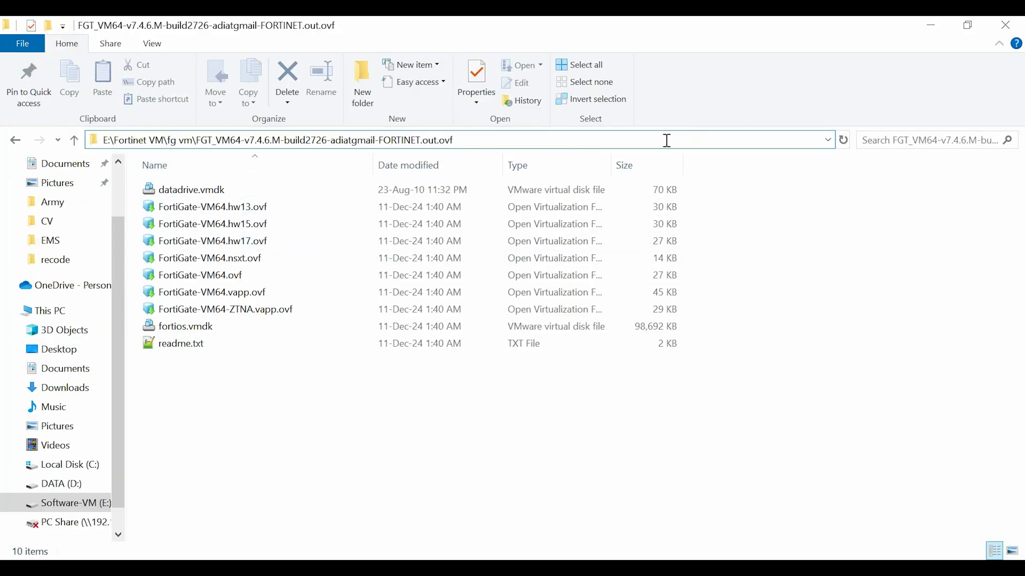
{"action": "left_click_drag", "start_coordinate": [491, 137], "coordinate": [91, 156]}
{"action": "right_click", "coordinate": [132, 139]}
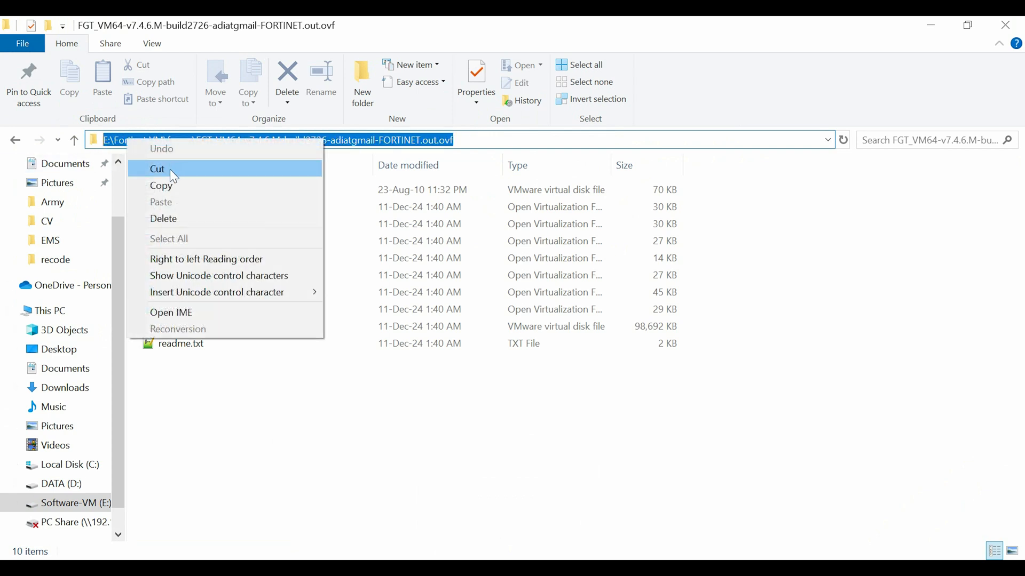
{"action": "left_click", "coordinate": [170, 186]}
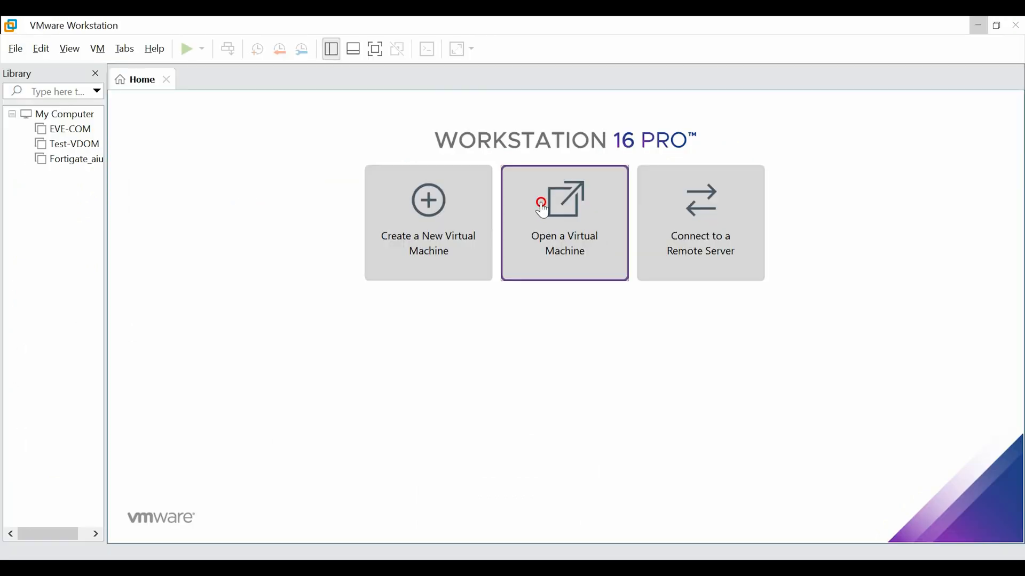
Open FortiGate-VM64.ovf from the pasted folder path in VMware's Open Virtual Machine dialog
{"action": "left_click", "coordinate": [540, 201]}
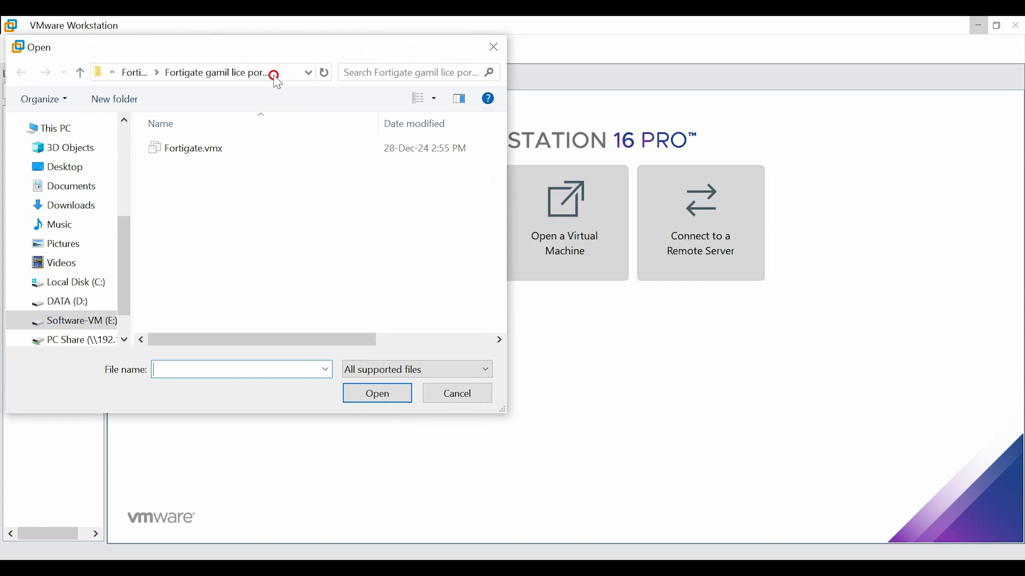
{"action": "left_click", "coordinate": [276, 73]}
{"action": "key", "text": "ctrl+v"}
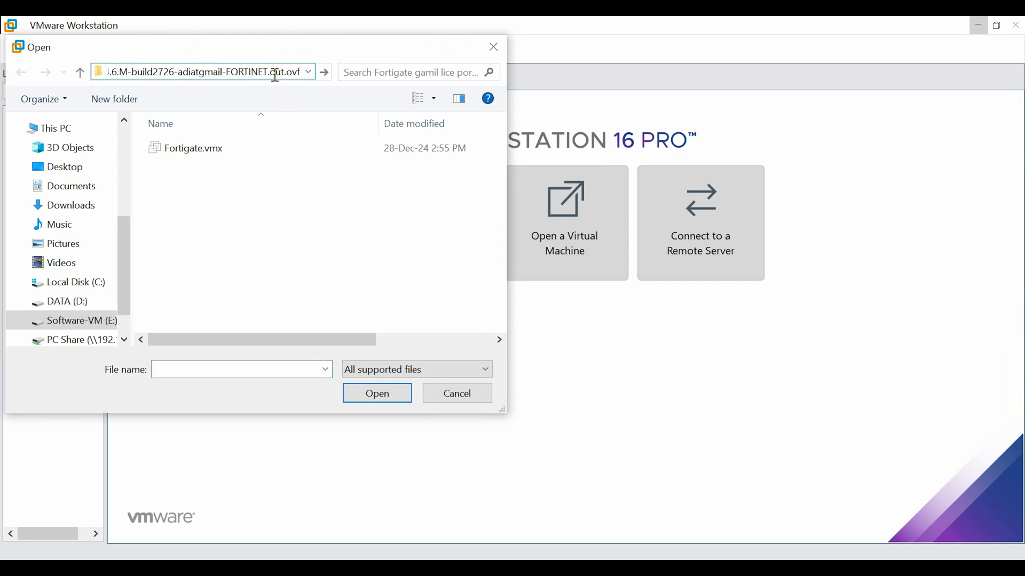
{"action": "key", "text": "Return"}
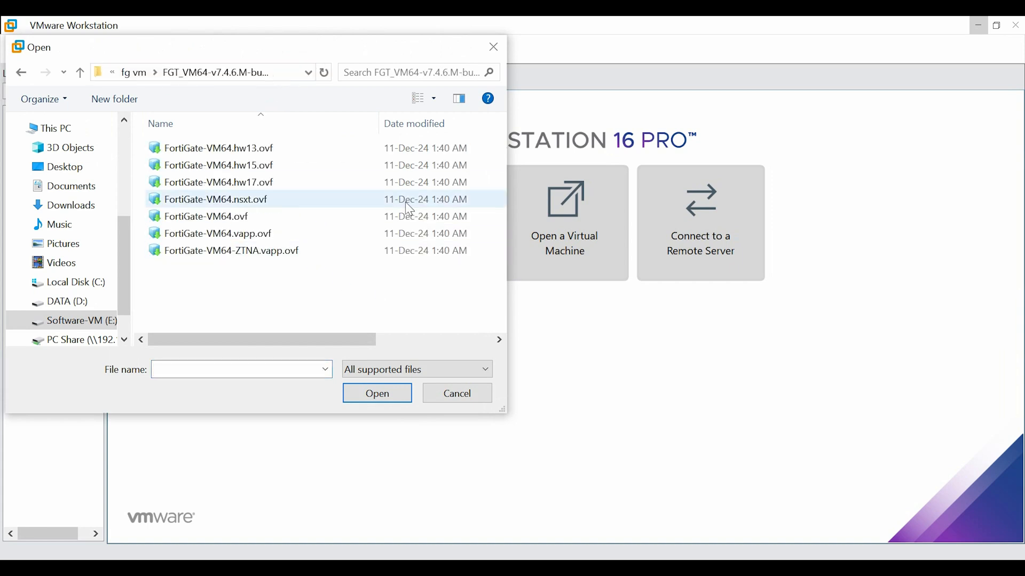
{"action": "left_click", "coordinate": [225, 218]}
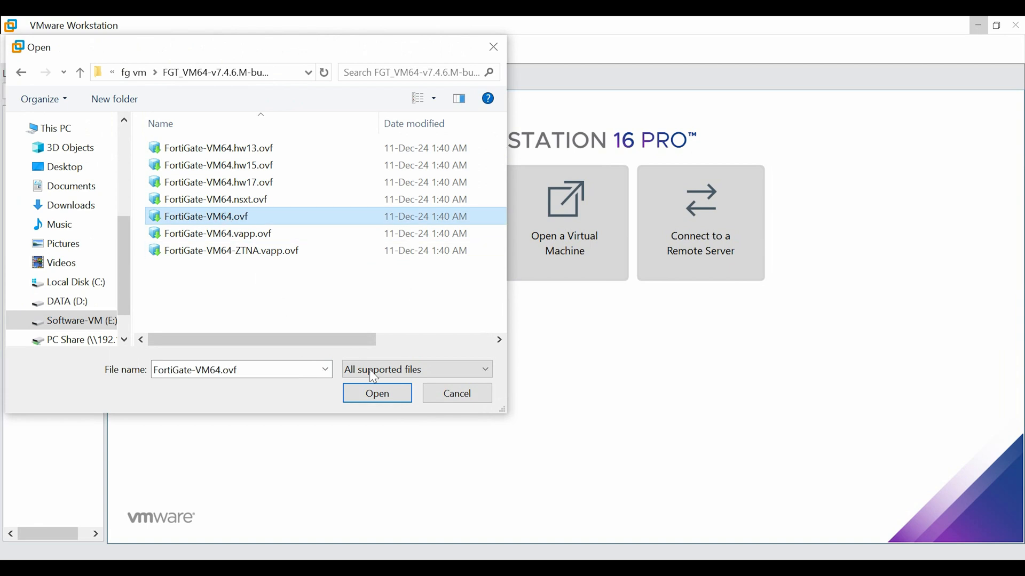
{"action": "left_click", "coordinate": [388, 395]}
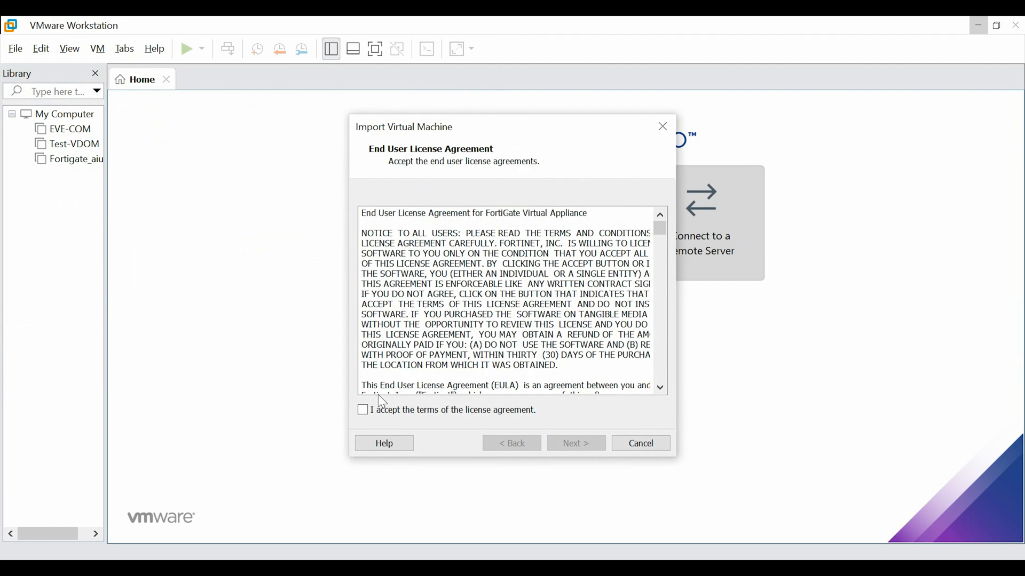
Accept the FortiGate licence terms, name the VM FG_VM_Lic_Gmail, and browse for its storage folder
{"action": "left_click", "coordinate": [362, 410]}
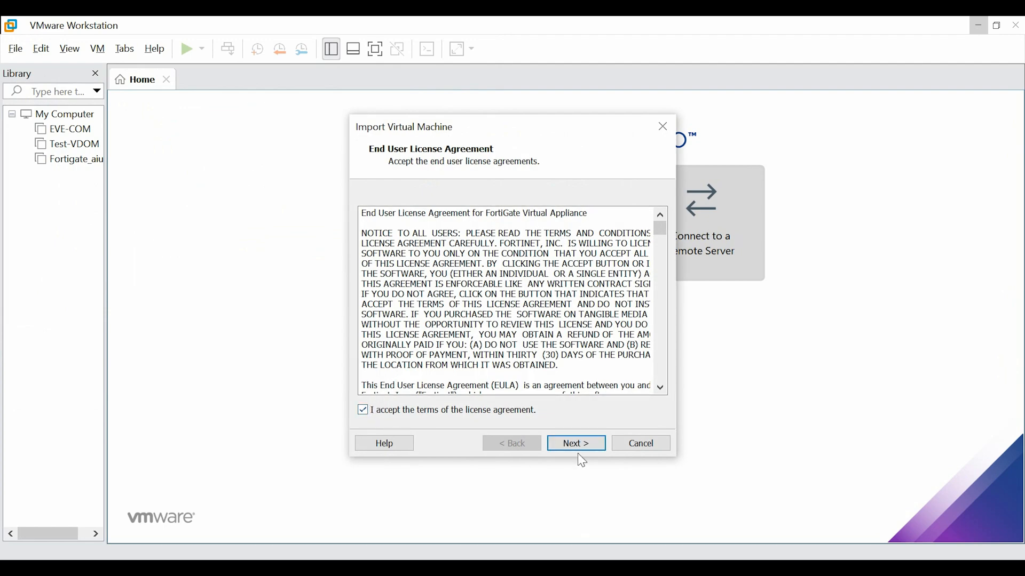
{"action": "left_click", "coordinate": [576, 445]}
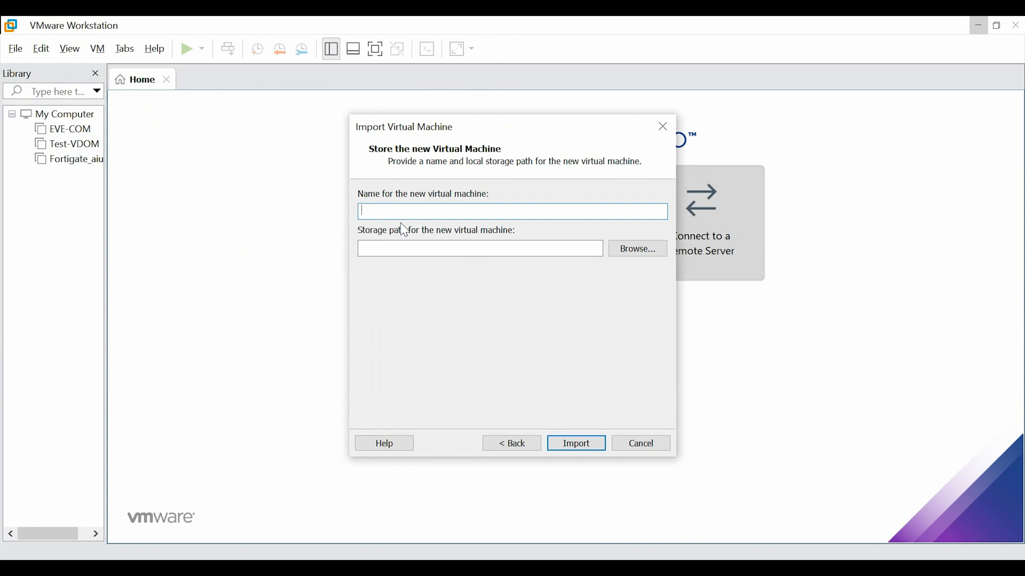
{"action": "type", "text": "VM"}
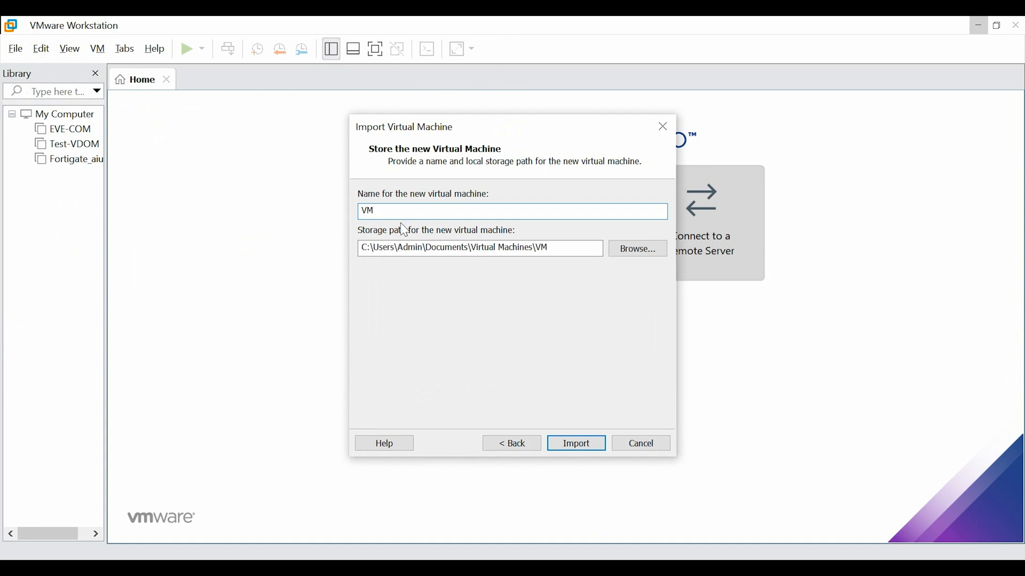
{"action": "key", "text": "BackSpace"}
{"action": "key", "text": "BackSpace"}
{"action": "type", "text": "FG"}
{"action": "type", "text": "_VM"}
{"action": "type", "text": "_Adia"}
{"action": "type", "text": "G"}
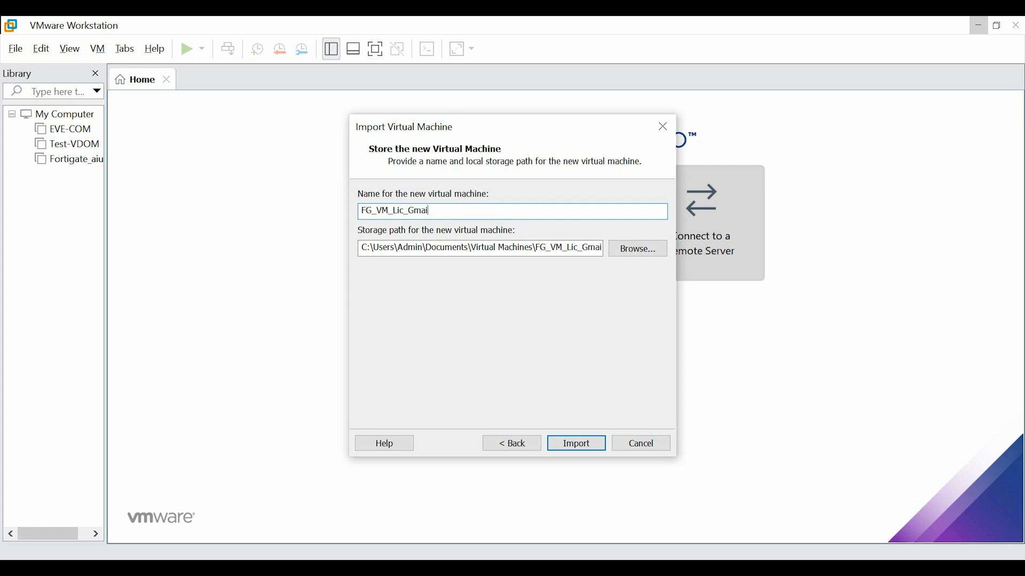
{"action": "left_click", "coordinate": [629, 253]}
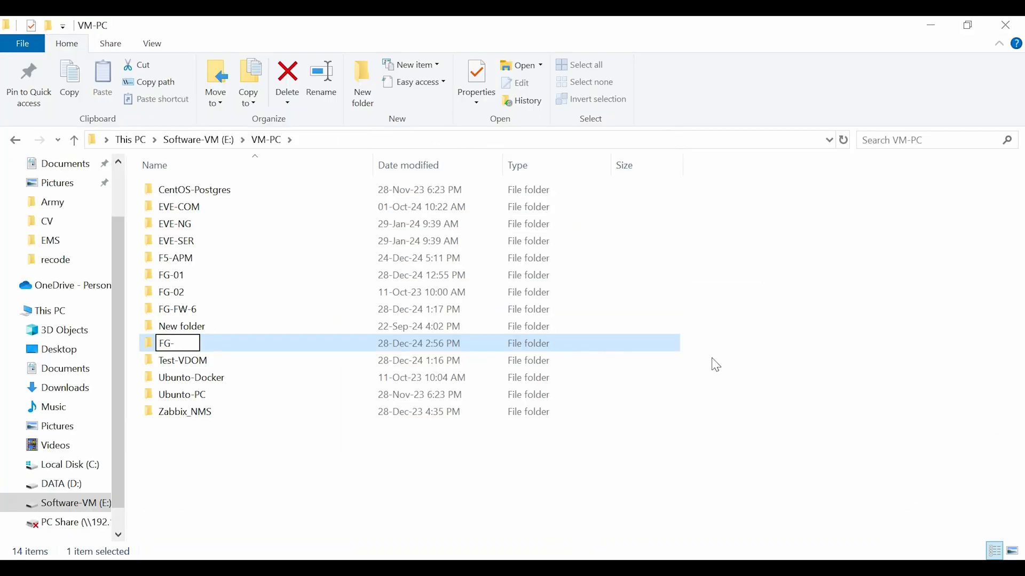
Fix the new folder's name to FG-VM-LiC-Gmail plus the owner's name and commit it
{"action": "type", "text": "VM-Li"}
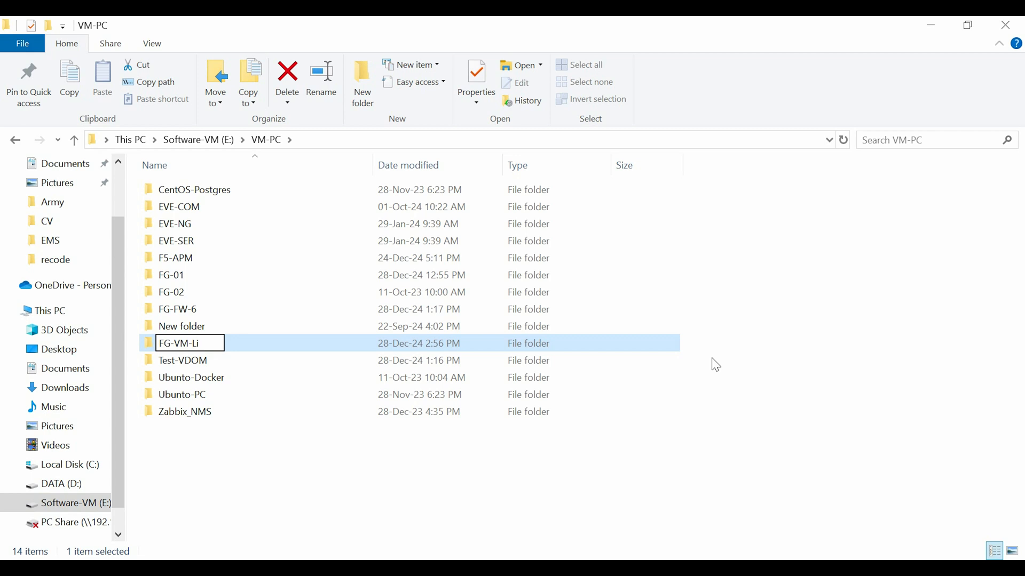
{"action": "type", "text": "C-Gama"}
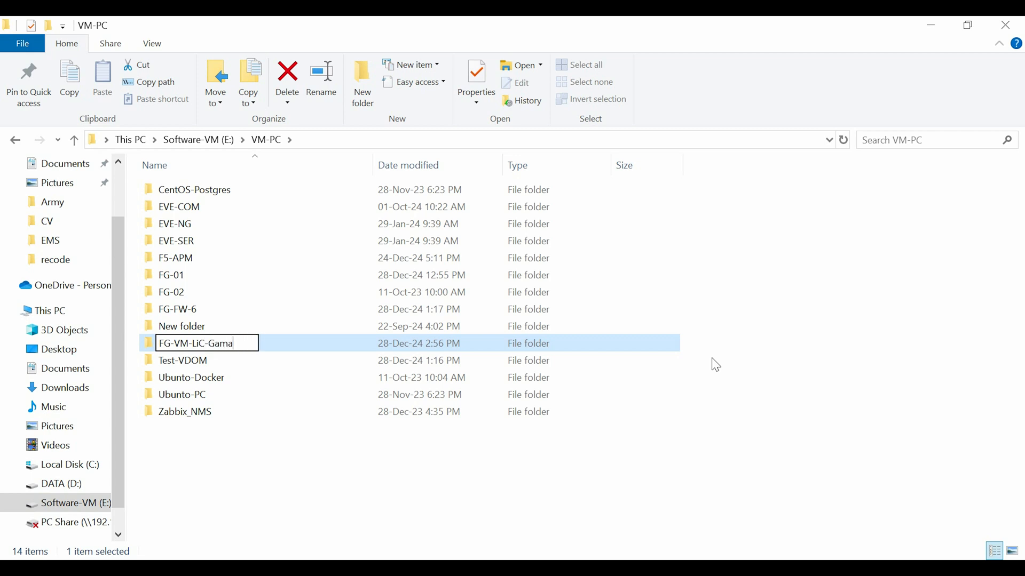
{"action": "key", "text": "BackSpace"}
{"action": "key", "text": "BackSpace"}
{"action": "key", "text": "BackSpace"}
{"action": "type", "text": "mail"}
{"action": "type", "text": "-ADic"}
{"action": "key", "text": "BackSpace"}
{"action": "key", "text": "BackSpace"}
{"action": "key", "text": "BackSpace"}
{"action": "type", "text": "da"}
{"action": "key", "text": "BackSpace"}
{"action": "key", "text": "BackSpace"}
{"action": "type", "text": "a"}
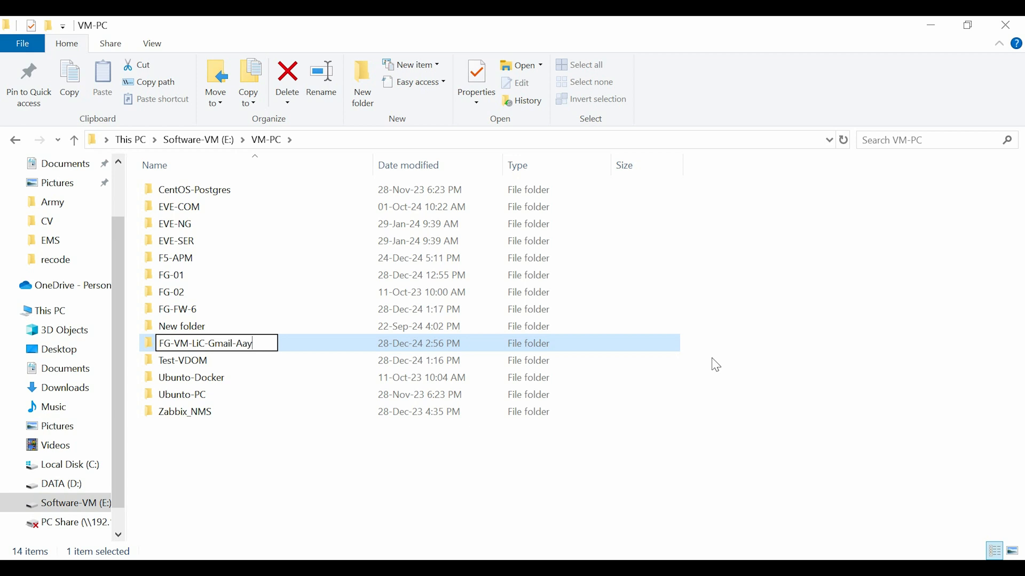
{"action": "key", "text": "BackSpace"}
{"action": "type", "text": "dm"}
{"action": "key", "text": "BackSpace"}
{"action": "type", "text": "iat"}
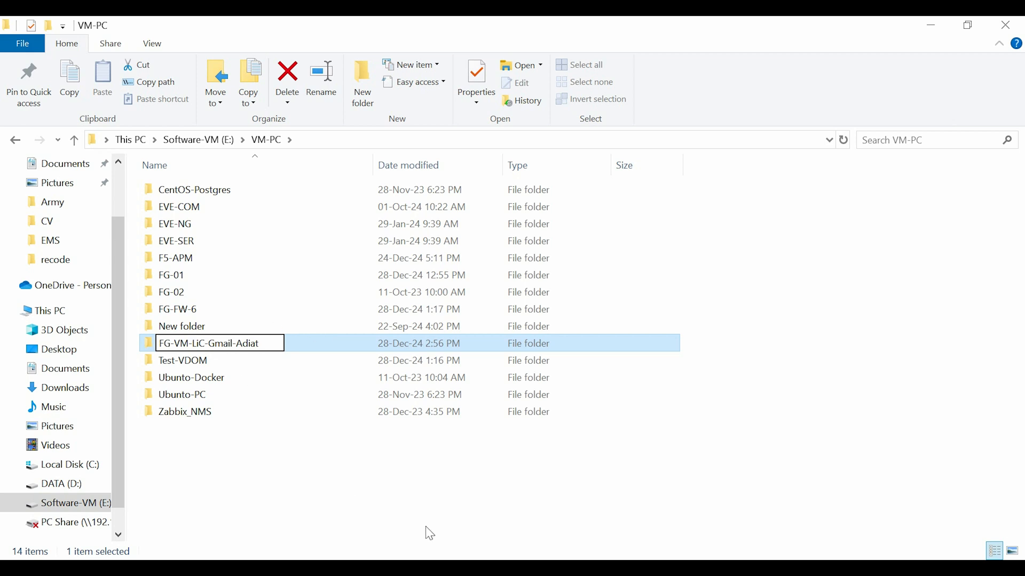
{"action": "left_click", "coordinate": [592, 543]}
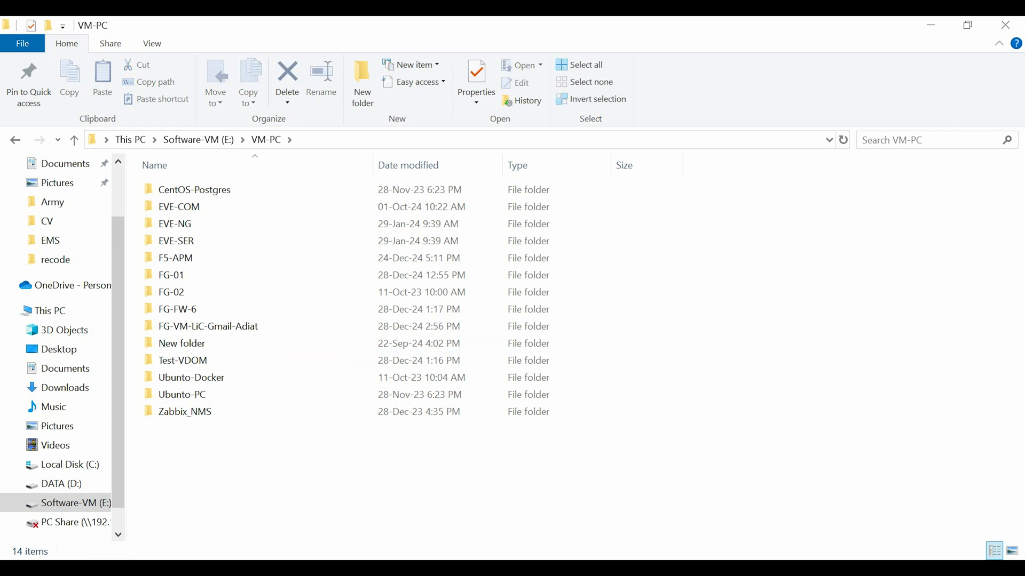
{"action": "left_click", "coordinate": [608, 568]}
Choose the renamed FG-VM-LiC-Gmail folder on drive E as the location and start the import
{"action": "left_click", "coordinate": [630, 520]}
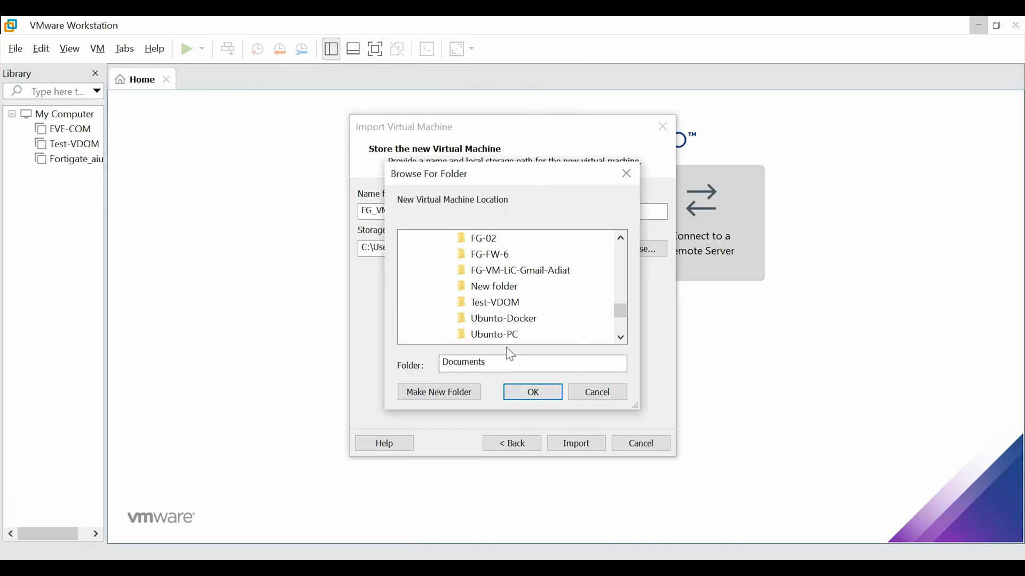
{"action": "left_click", "coordinate": [487, 279]}
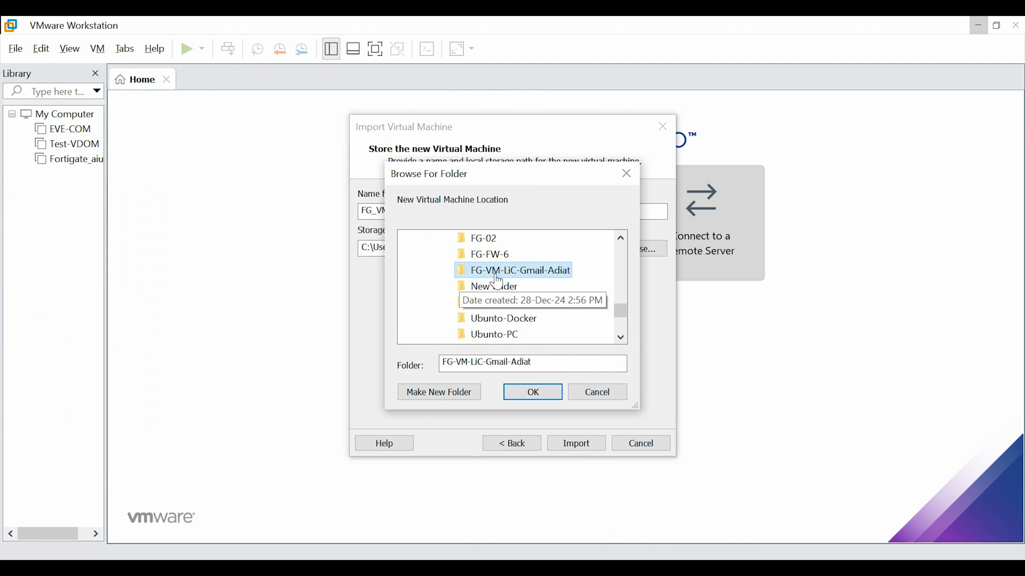
{"action": "left_click", "coordinate": [534, 393]}
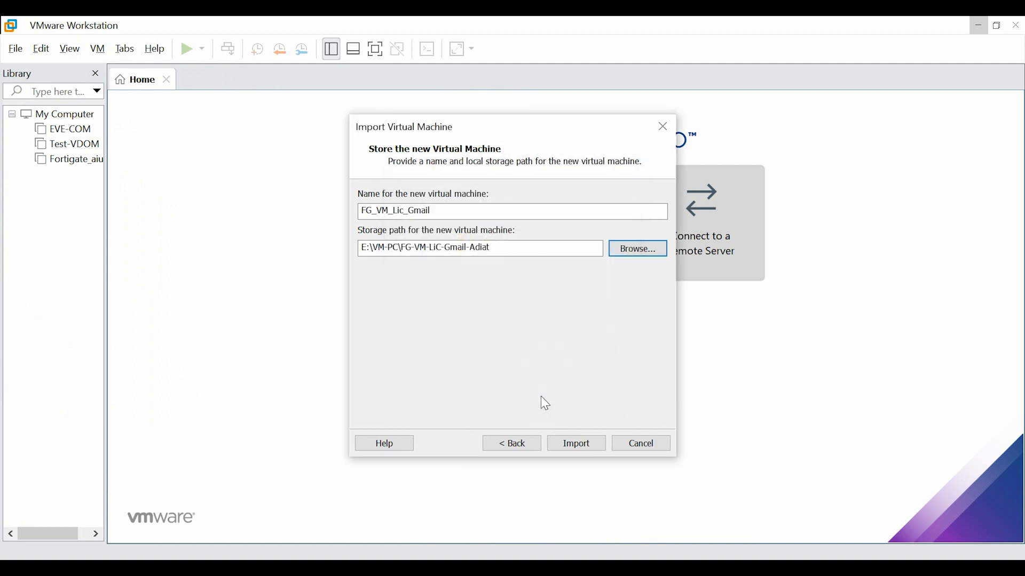
{"action": "left_click", "coordinate": [580, 451]}
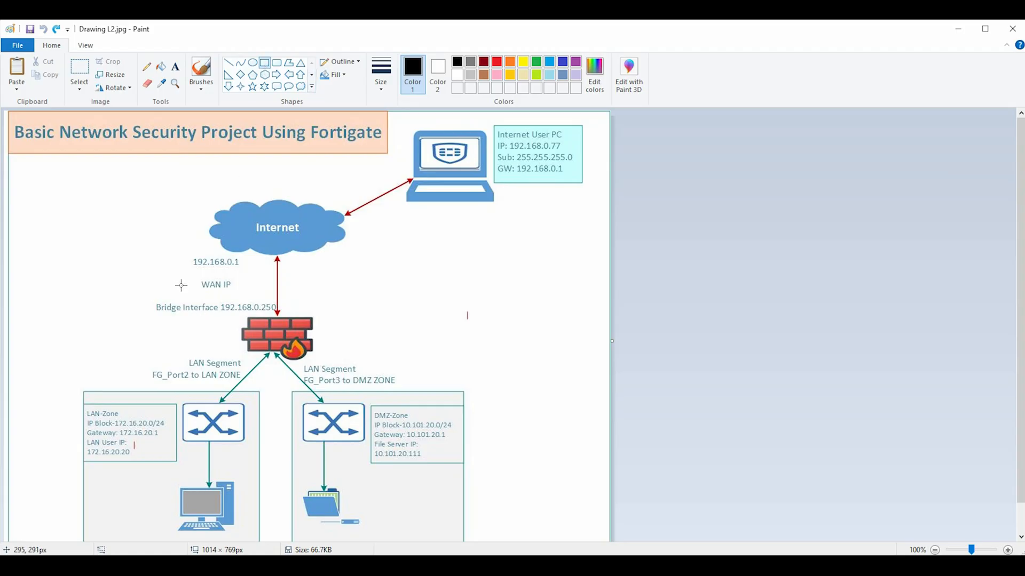
Draw boxes around the WAN IP and Bridge Interface 192.168.0.250 labels in the diagram
{"action": "left_click_drag", "start_coordinate": [181, 271], "coordinate": [246, 297]}
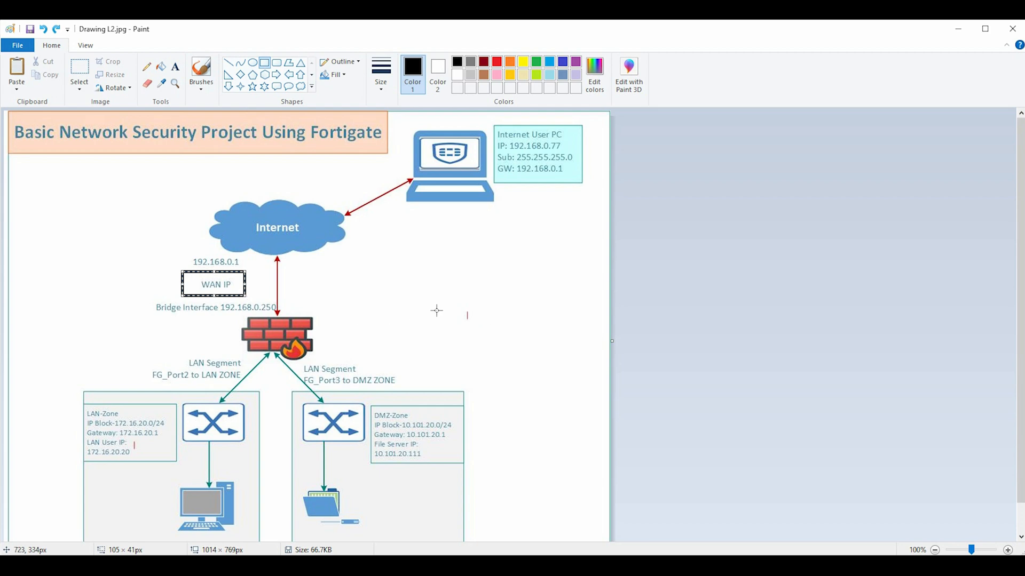
{"action": "left_click_drag", "start_coordinate": [145, 301], "coordinate": [277, 314]}
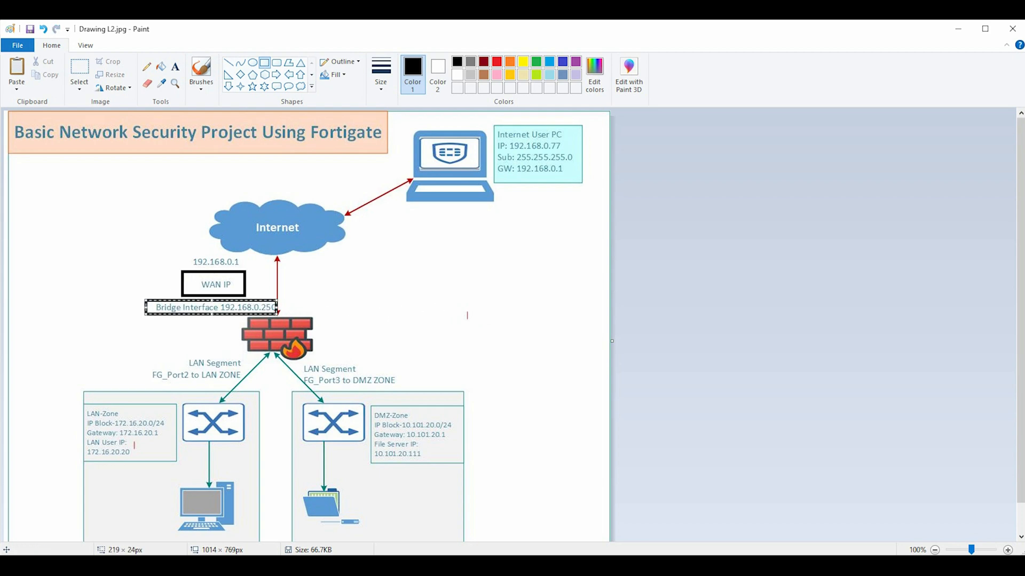
{"action": "left_click", "coordinate": [485, 542]}
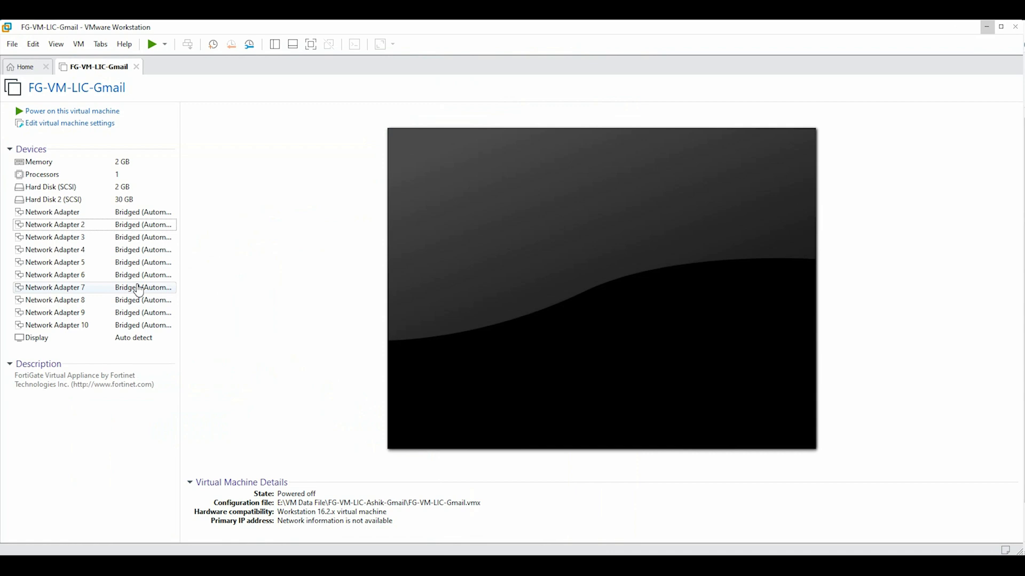
Open the VM's network adapter settings and box the 'LAN Segment FG_Port2 to LAN ZONE' label in dark red
{"action": "double_click", "coordinate": [135, 212]}
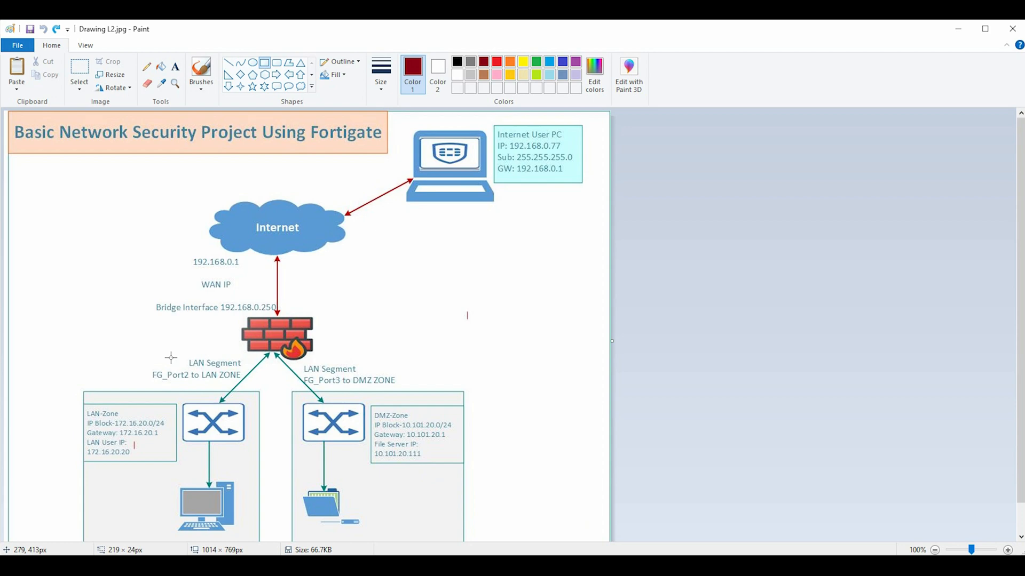
{"action": "mouse_move", "coordinate": [138, 353]}
{"action": "left_mouse_down"}
{"action": "mouse_move", "coordinate": [169, 373]}
{"action": "mouse_move", "coordinate": [250, 388]}
{"action": "left_mouse_up"}
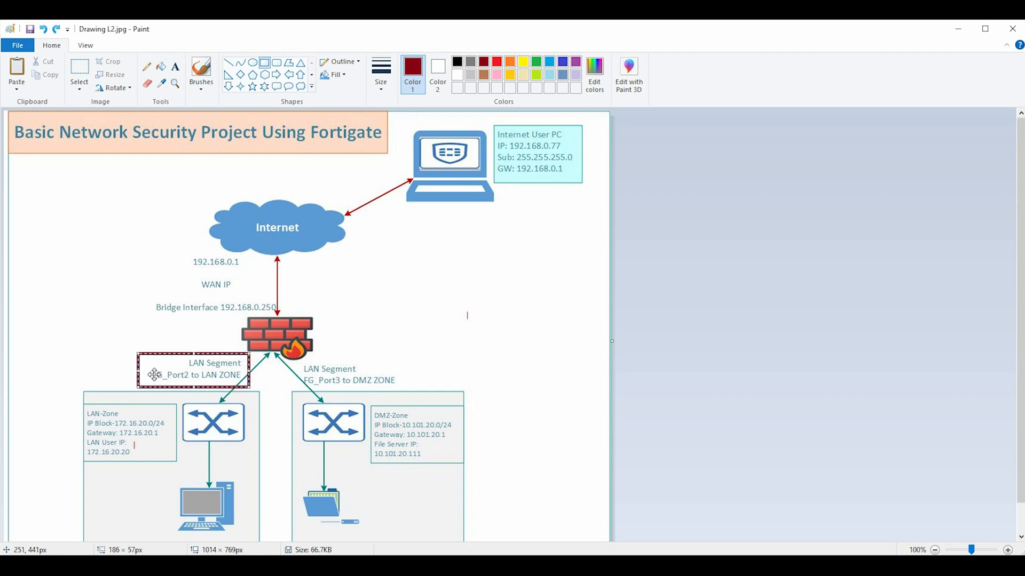
{"action": "left_click", "coordinate": [147, 66]}
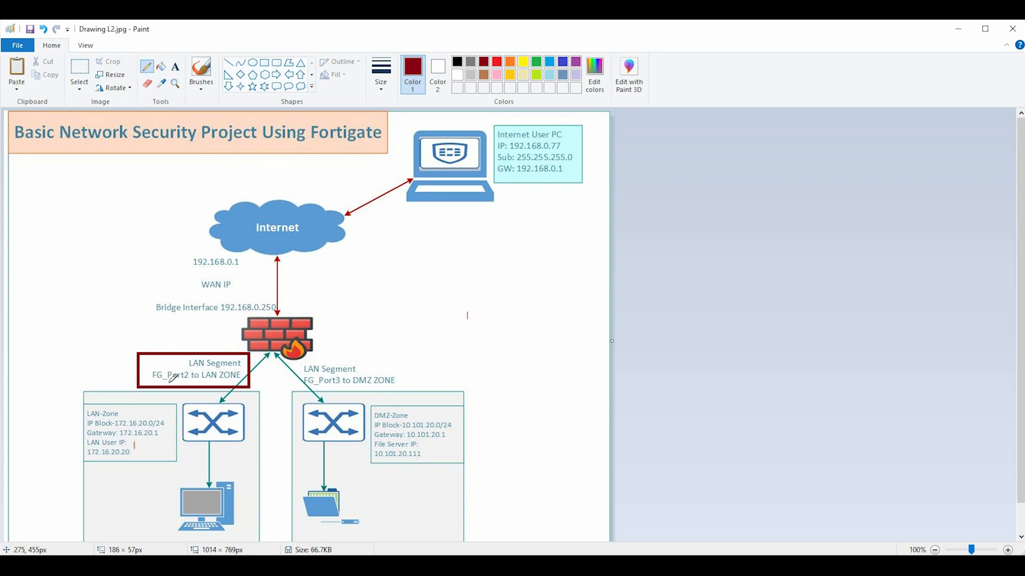
Underline 'FG_Port2' and 'LAN ZONE' and mark 'LAN Segment' with dark red pencil strokes
{"action": "left_click_drag", "start_coordinate": [168, 382], "coordinate": [233, 381]}
{"action": "mouse_move", "coordinate": [183, 356]}
{"action": "left_mouse_down"}
{"action": "mouse_move", "coordinate": [247, 362]}
{"action": "mouse_move", "coordinate": [209, 367]}
{"action": "mouse_move", "coordinate": [187, 357]}
{"action": "left_mouse_up"}
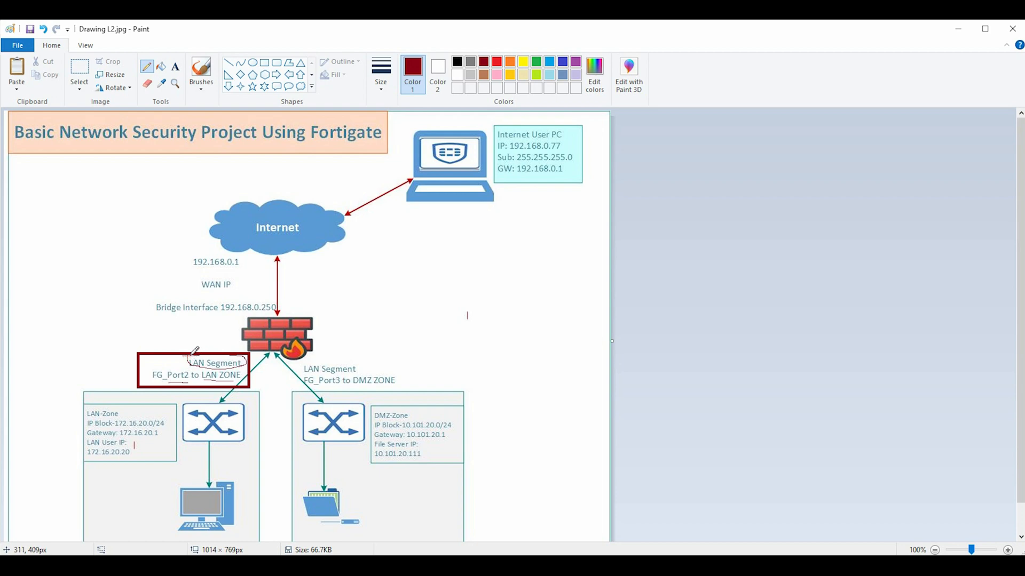
Switch Network Adapter 2 to LAN segment mode and add a new global LAN segment
{"action": "mouse_move", "coordinate": [451, 568]}
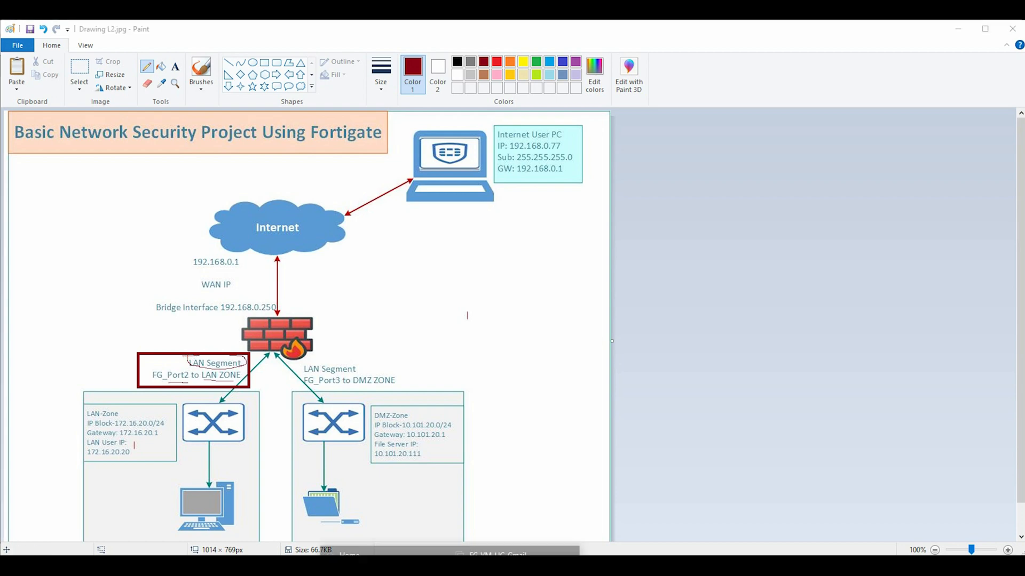
{"action": "left_click", "coordinate": [515, 555]}
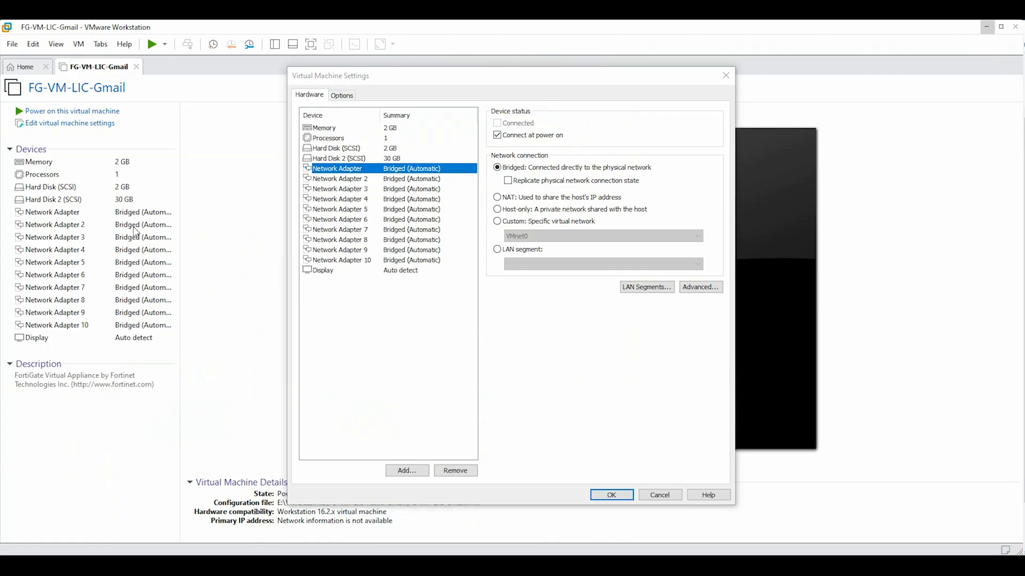
{"action": "left_click", "coordinate": [335, 181]}
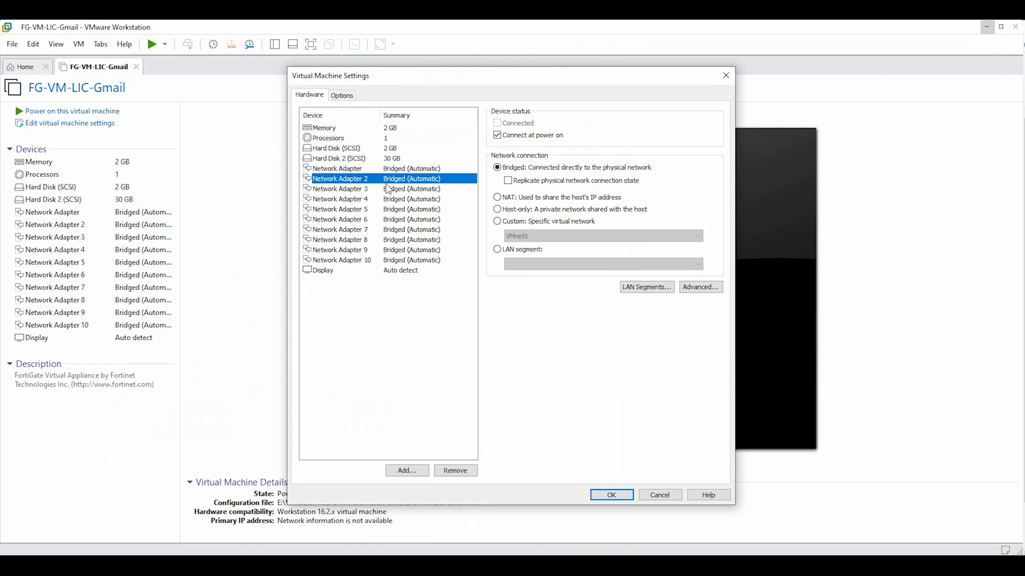
{"action": "left_click", "coordinate": [497, 251]}
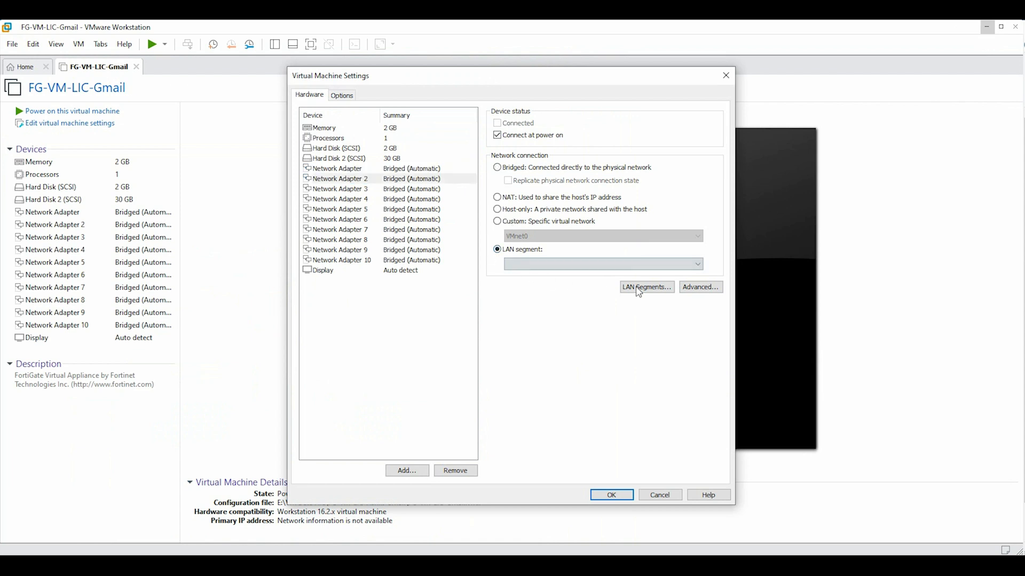
{"action": "left_click", "coordinate": [640, 288]}
{"action": "left_click", "coordinate": [474, 343]}
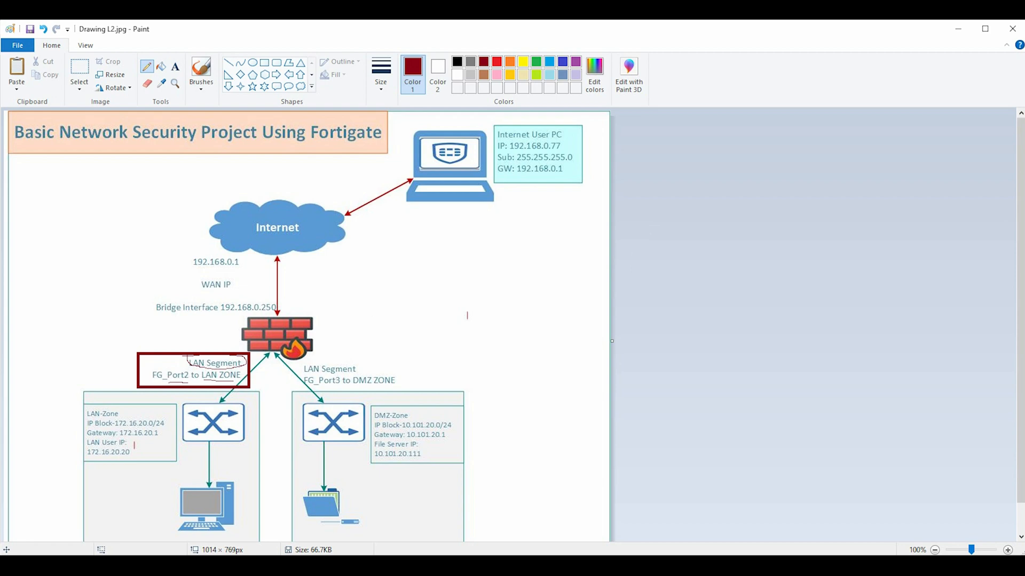
Rename the new LAN Segment 1 to 'FG-Port2 to LAN Zone'
{"action": "mouse_move", "coordinate": [450, 565]}
{"action": "left_click", "coordinate": [515, 552]}
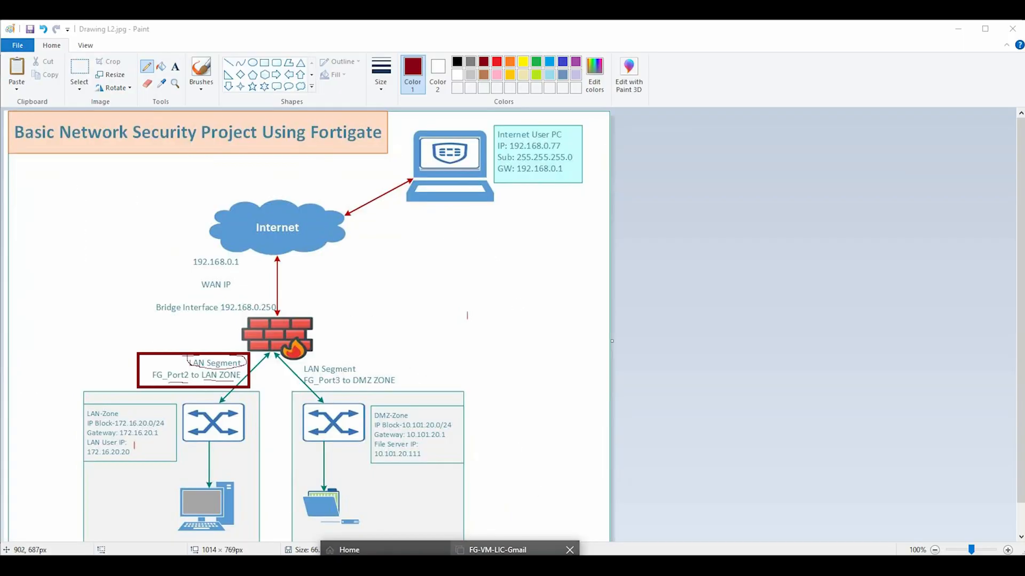
{"action": "left_click", "coordinate": [526, 552]}
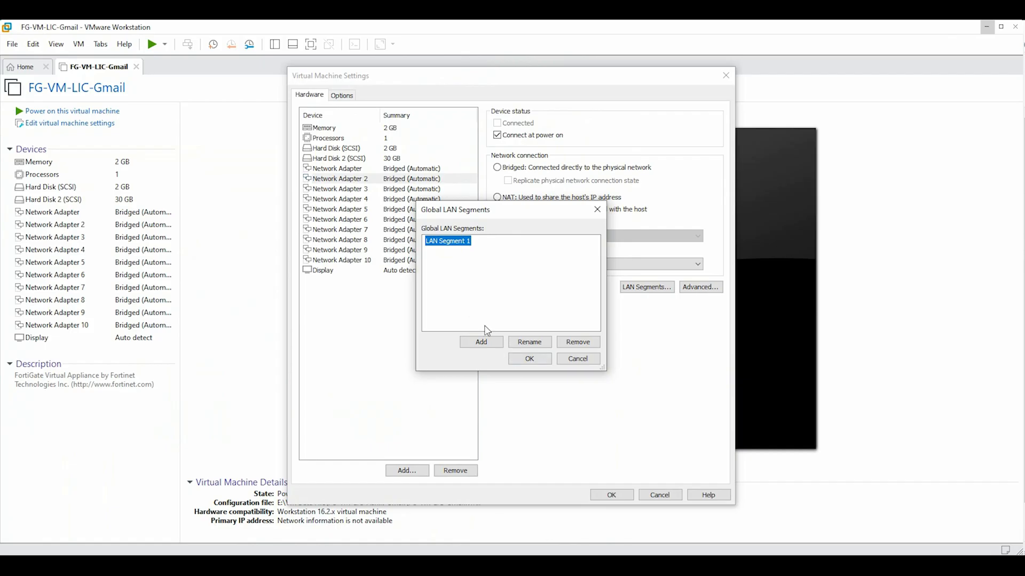
{"action": "left_click", "coordinate": [533, 345]}
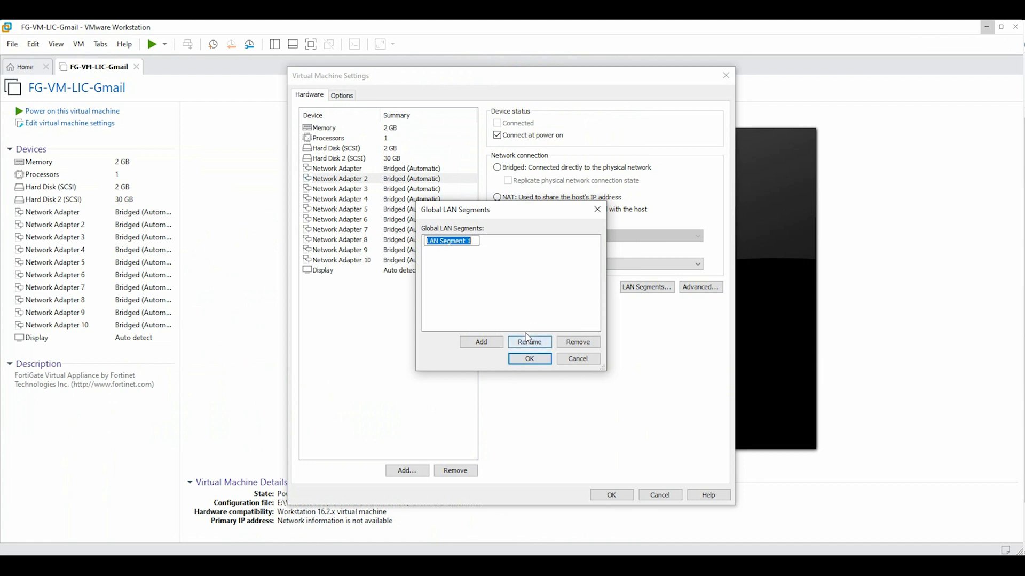
{"action": "type", "text": "G"}
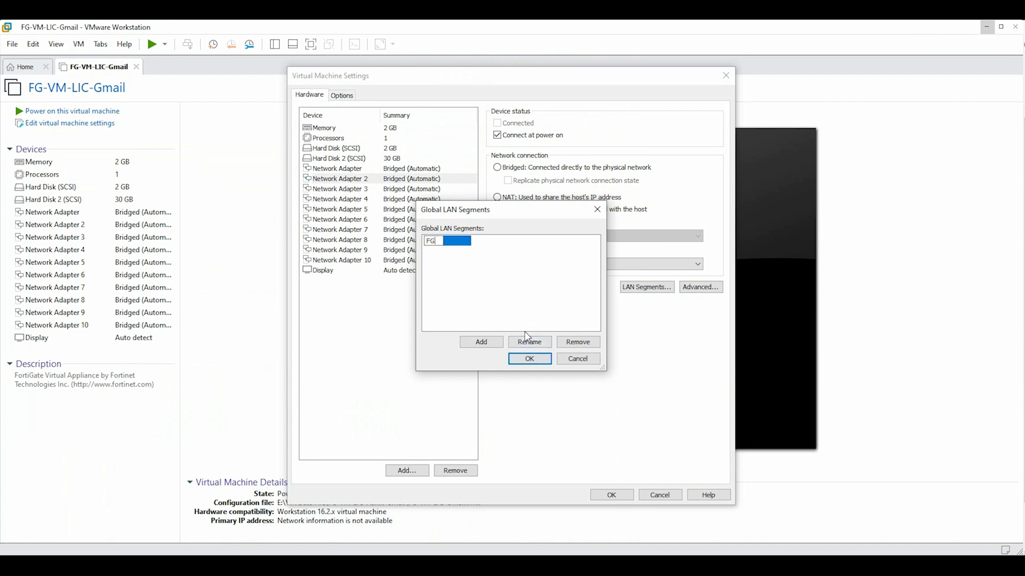
{"action": "type", "text": "-Port2 to LAN Zone"}
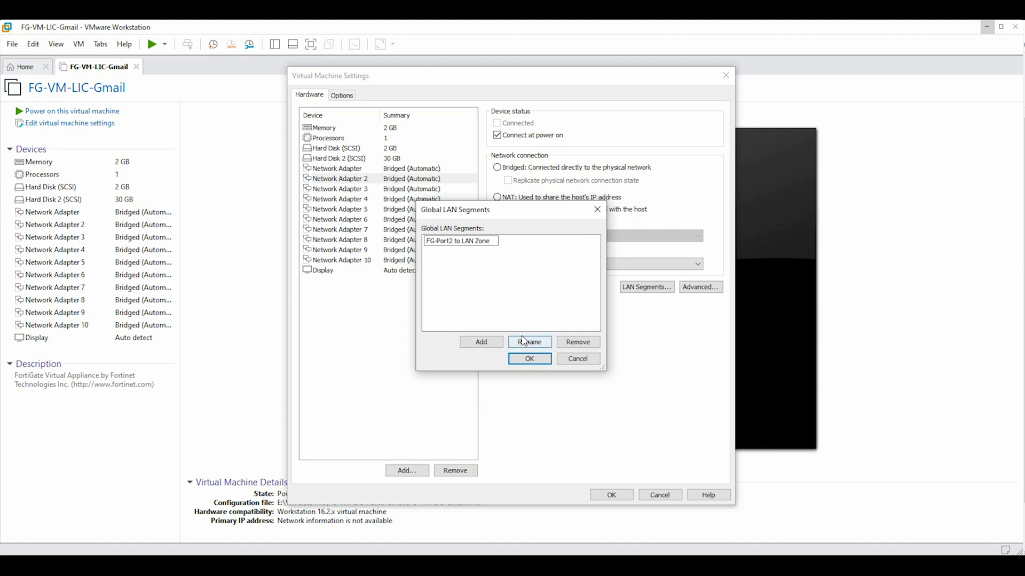
{"action": "left_click", "coordinate": [529, 358]}
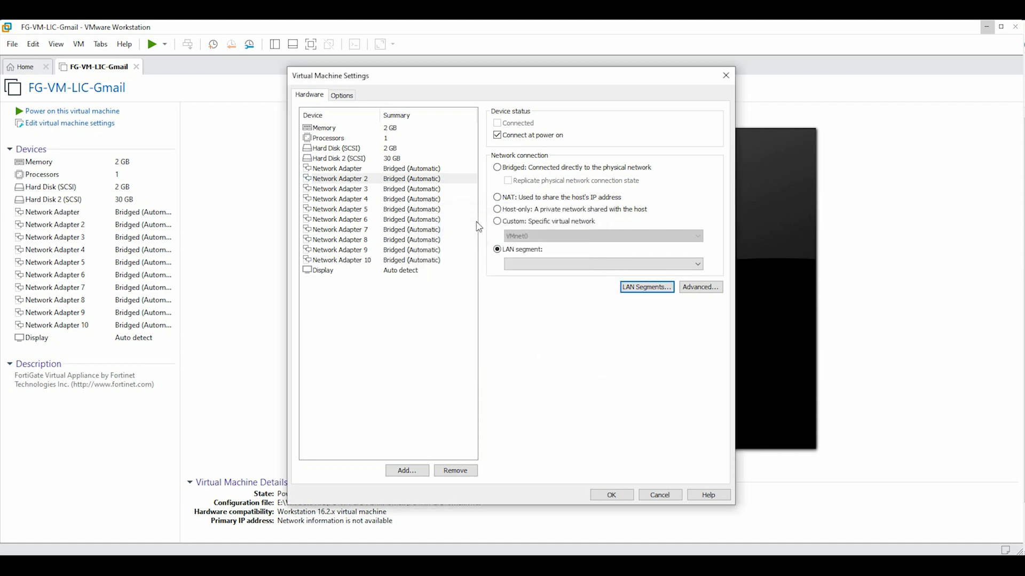
Assign the 'FG-Port2 to LAN Zone' segment to Network Adapter 2 and verify it
{"action": "left_click", "coordinate": [577, 265]}
{"action": "left_click", "coordinate": [551, 278]}
{"action": "left_click", "coordinate": [333, 190]}
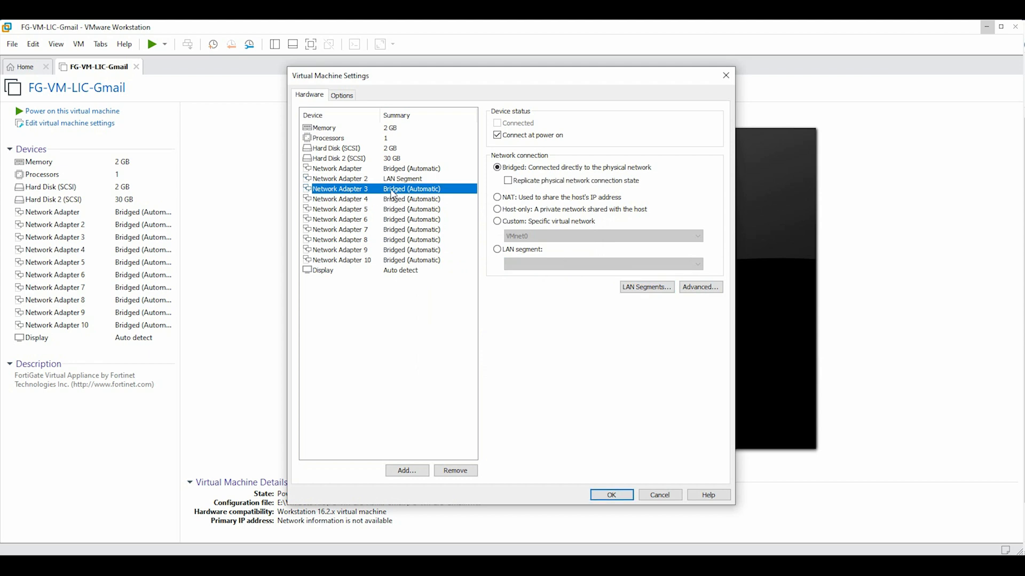
{"action": "left_click", "coordinate": [390, 181]}
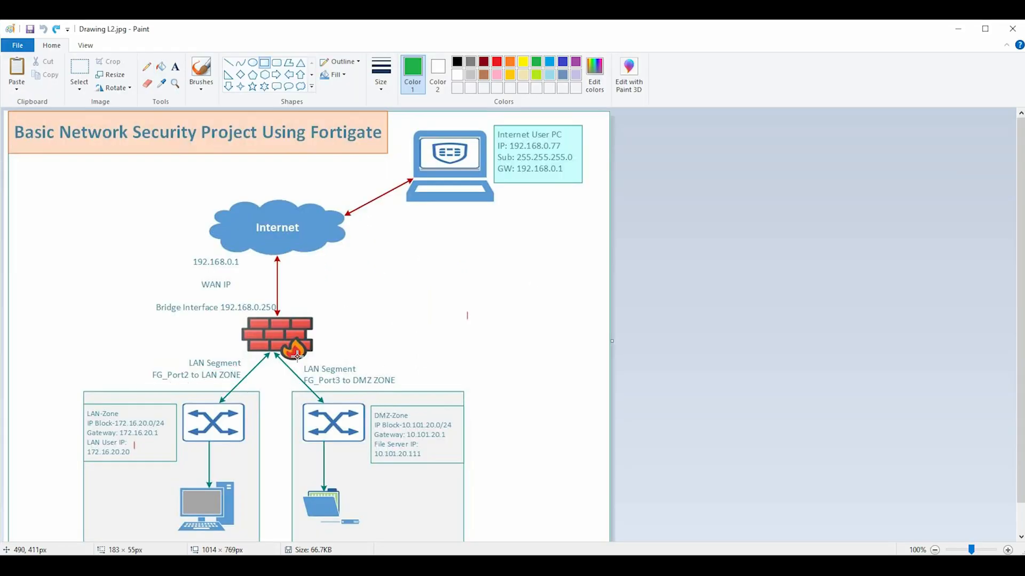
Draw a green box around the FG_Port3 to DMZ ZONE label and underline it with green pencil strokes
{"action": "mouse_move", "coordinate": [297, 355]}
{"action": "left_mouse_down"}
{"action": "mouse_move", "coordinate": [385, 393]}
{"action": "mouse_move", "coordinate": [416, 393]}
{"action": "left_mouse_up"}
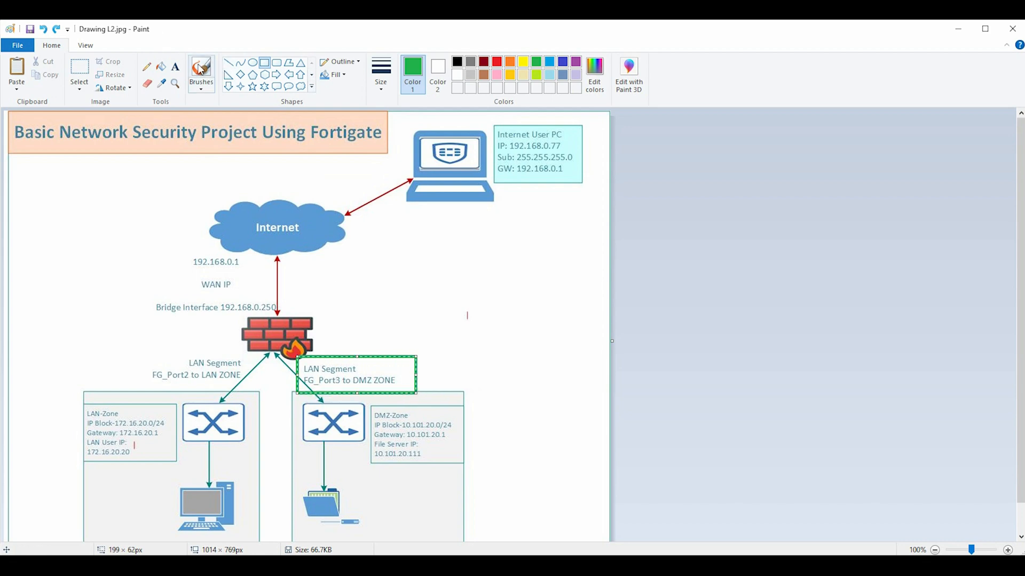
{"action": "left_click", "coordinate": [147, 66]}
{"action": "left_click_drag", "start_coordinate": [358, 370], "coordinate": [385, 350]}
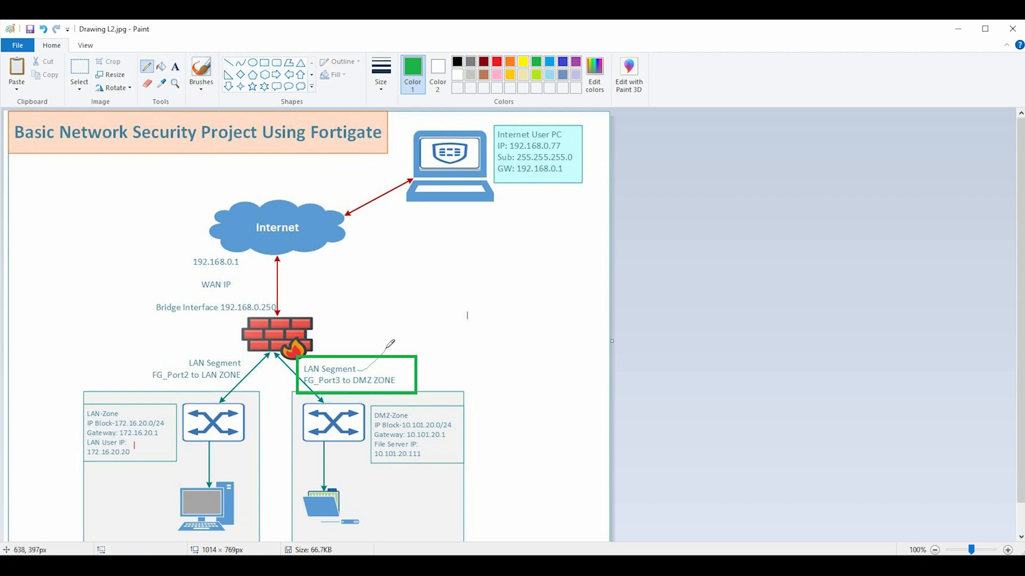
{"action": "left_click_drag", "start_coordinate": [309, 383], "coordinate": [396, 382]}
Reopen the FortiGate VM settings and add a LAN segment named 'FG-Port3 to DMZ Zone'
{"action": "mouse_move", "coordinate": [453, 566]}
{"action": "left_click", "coordinate": [476, 553]}
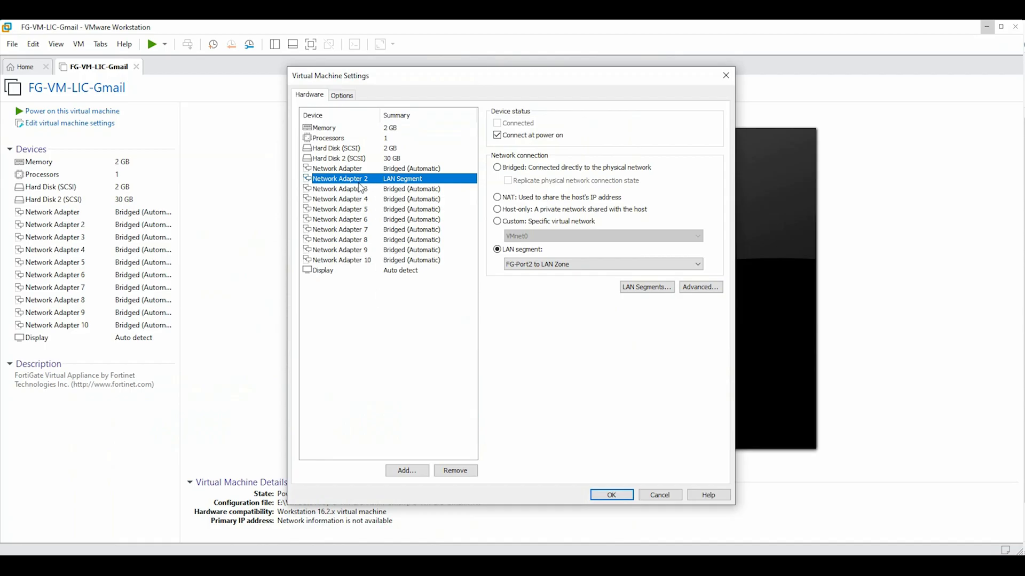
{"action": "left_click", "coordinate": [647, 287]}
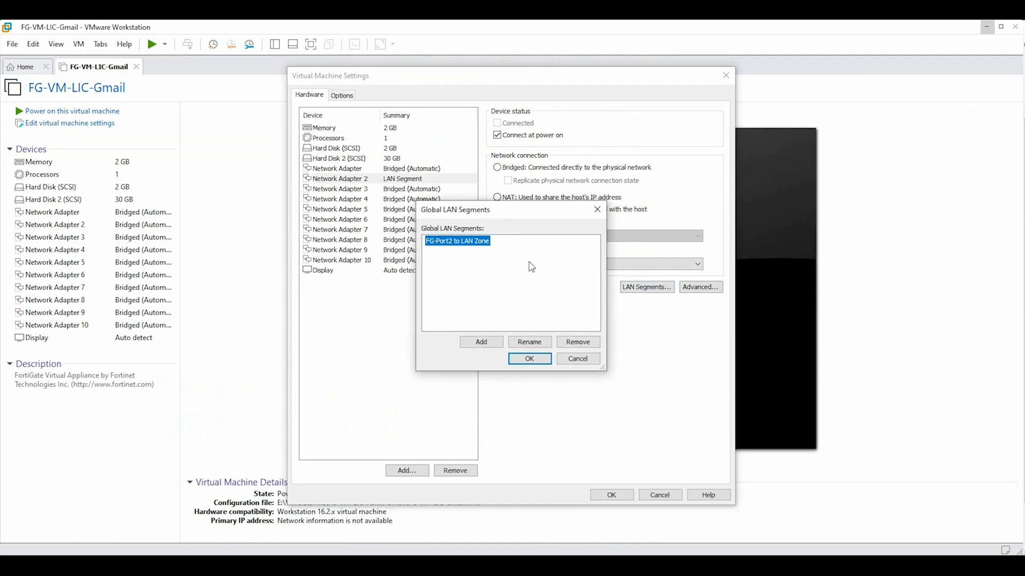
{"action": "left_click", "coordinate": [487, 342]}
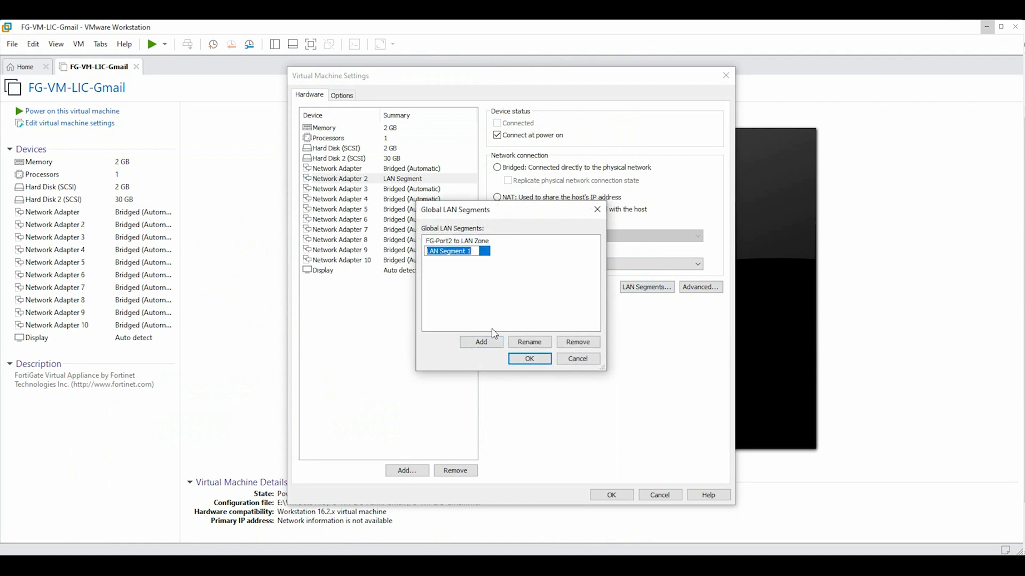
{"action": "type", "text": "FG-Port3 to DMZ Zone"}
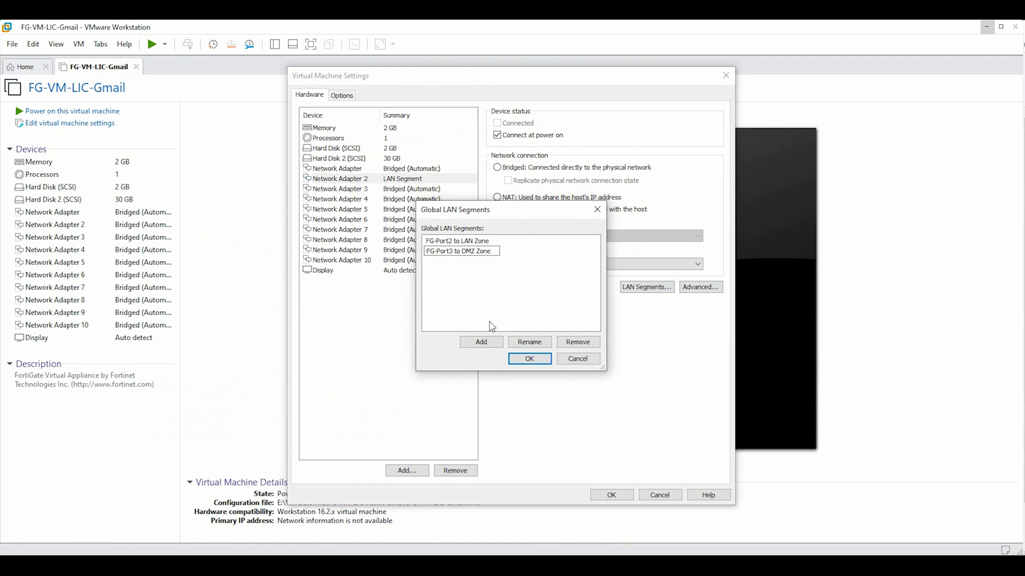
{"action": "left_click", "coordinate": [531, 359]}
Attach Network Adapter 3 to the FG-Port3 to DMZ Zone segment, review the other adapters, and save
{"action": "left_click", "coordinate": [392, 191]}
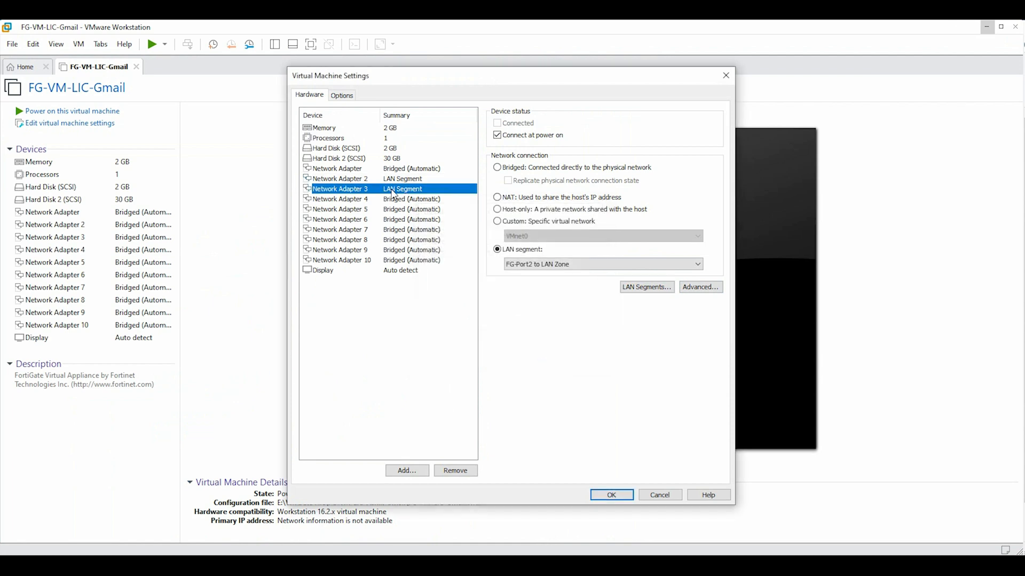
{"action": "left_click", "coordinate": [544, 265]}
{"action": "left_click", "coordinate": [539, 285]}
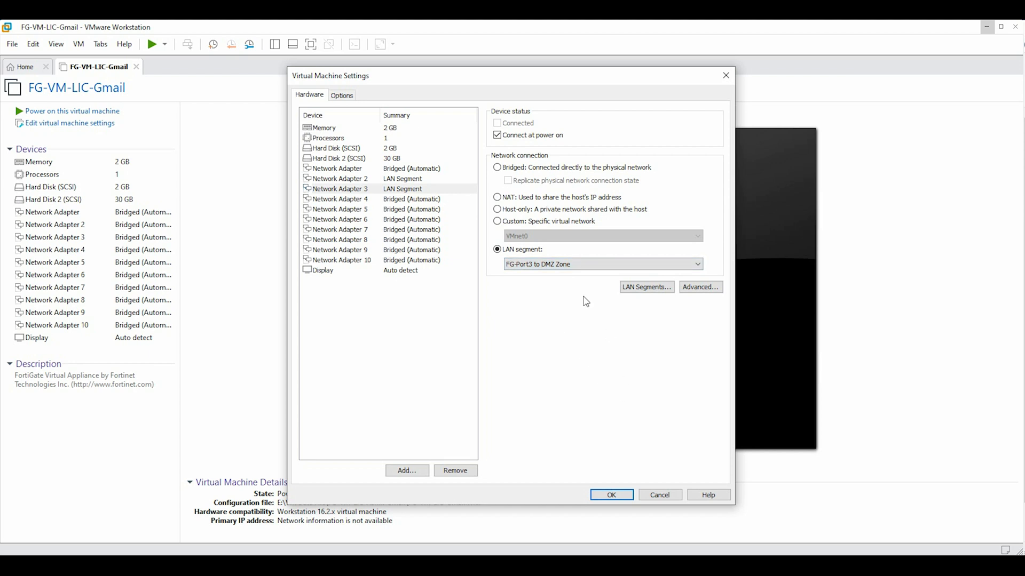
{"action": "left_click", "coordinate": [397, 180]}
{"action": "left_click", "coordinate": [398, 190]}
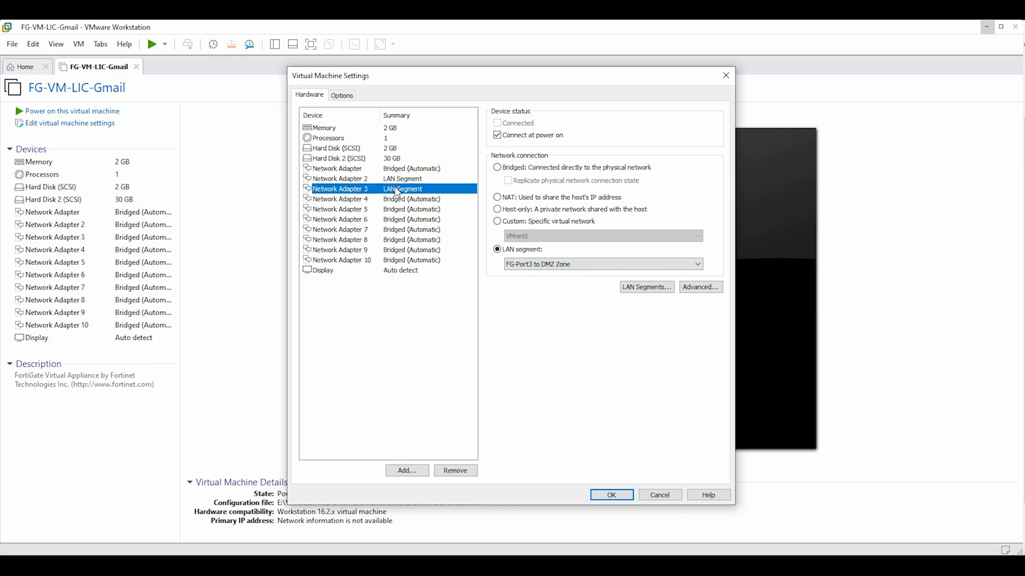
{"action": "left_click", "coordinate": [389, 169]}
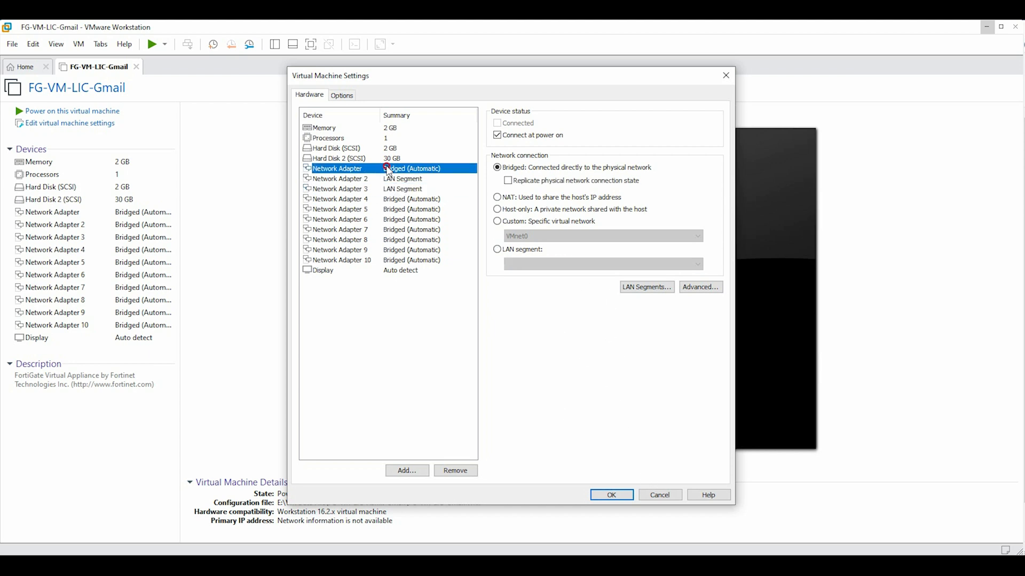
{"action": "left_click", "coordinate": [601, 494]}
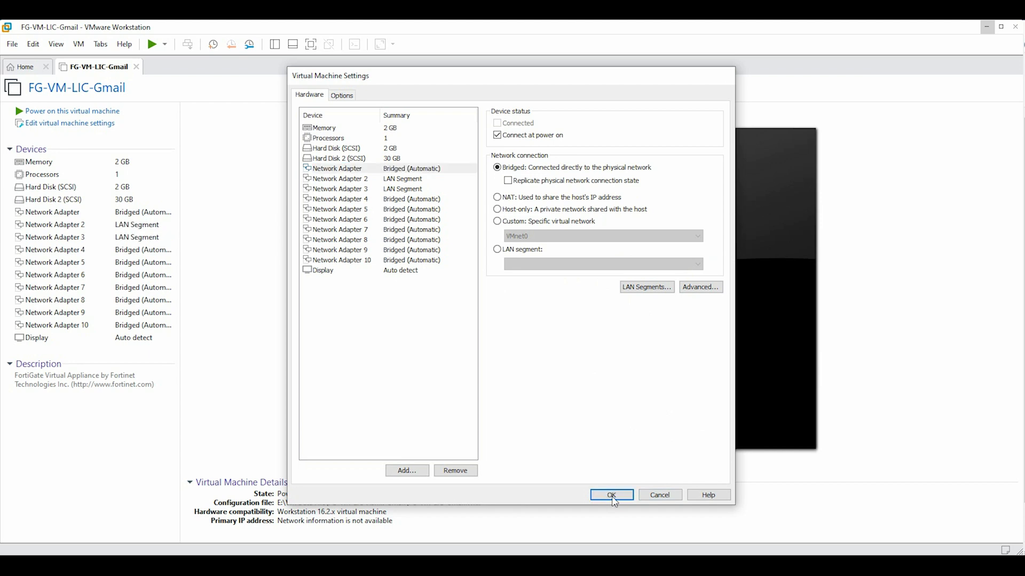
Power on the FortiGate VM and enlarge its window to fill the screen while it boots
{"action": "left_click", "coordinate": [94, 112]}
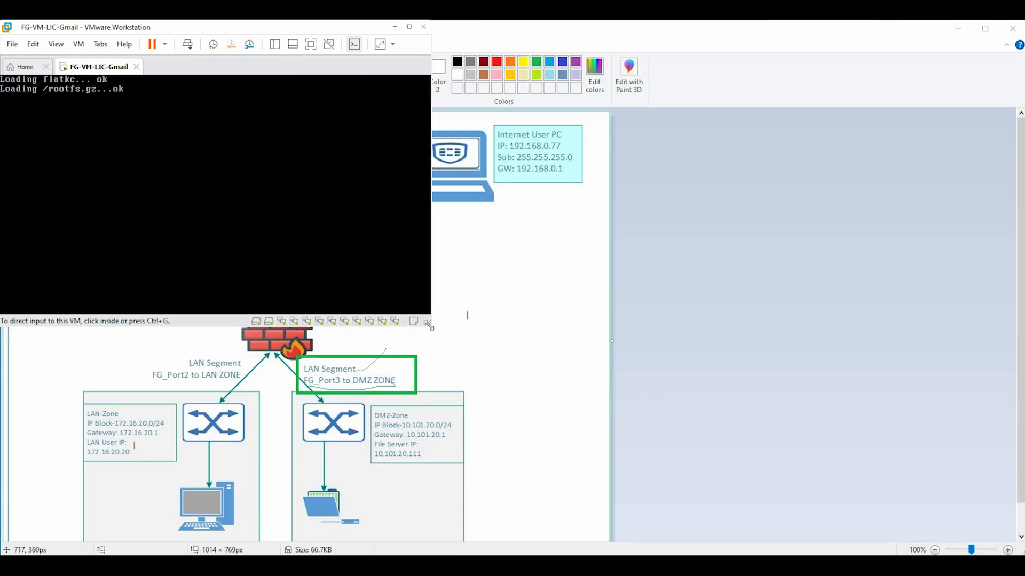
{"action": "left_click_drag", "start_coordinate": [430, 325], "coordinate": [1019, 553]}
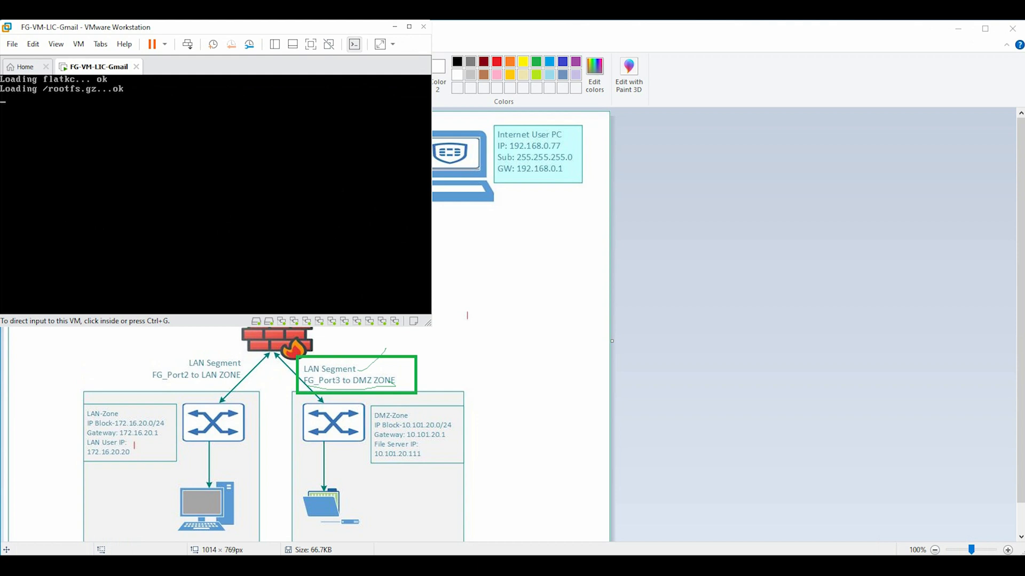
{"action": "left_click_drag", "start_coordinate": [430, 324], "coordinate": [1024, 556]}
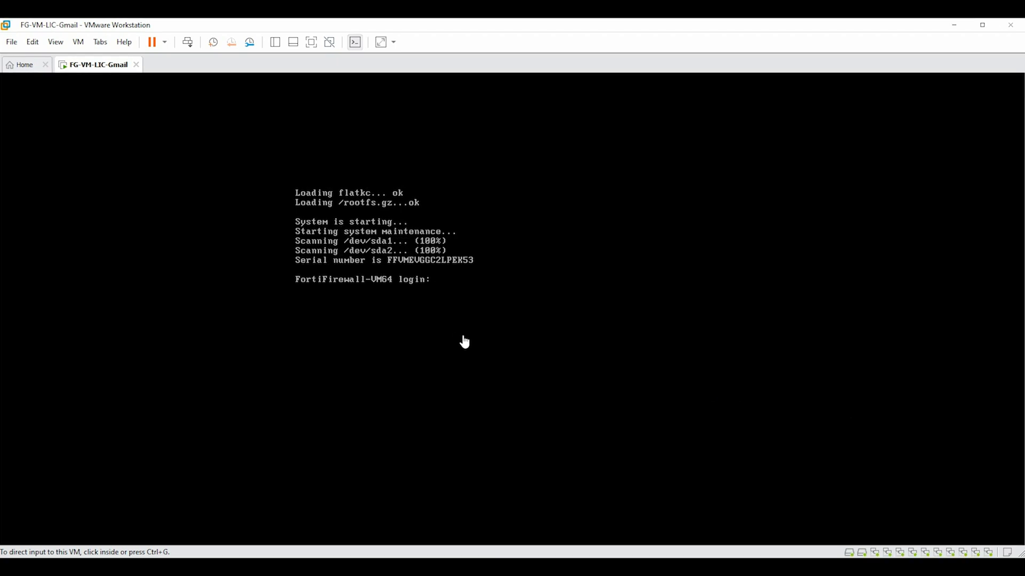
Log in to the console as admin with an empty password and set a new password
{"action": "left_click", "coordinate": [474, 302]}
{"action": "type", "text": "aad"}
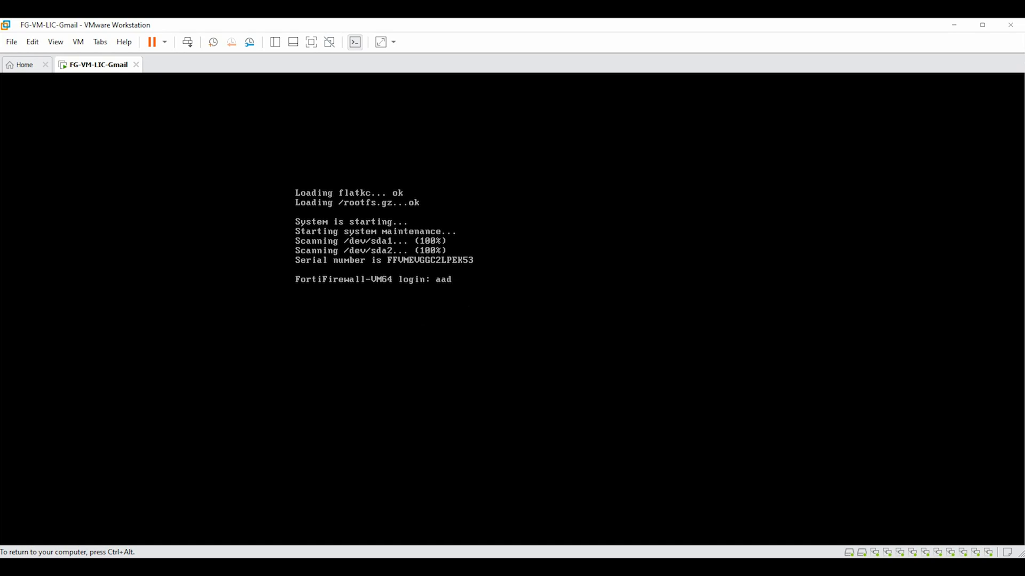
{"action": "key", "text": "BackSpace"}
{"action": "key", "text": "BackSpace"}
{"action": "key", "text": "BackSpace"}
{"action": "type", "text": "admin"}
{"action": "key", "text": "Return"}
{"action": "key", "text": "Return"}
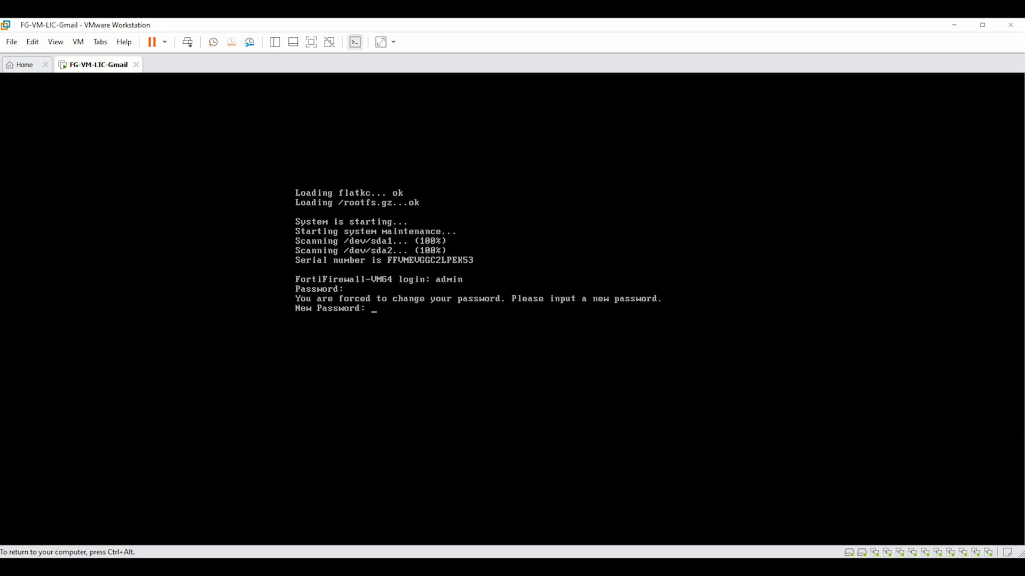
{"action": "key", "text": "Return"}
{"action": "key", "text": "Return"}
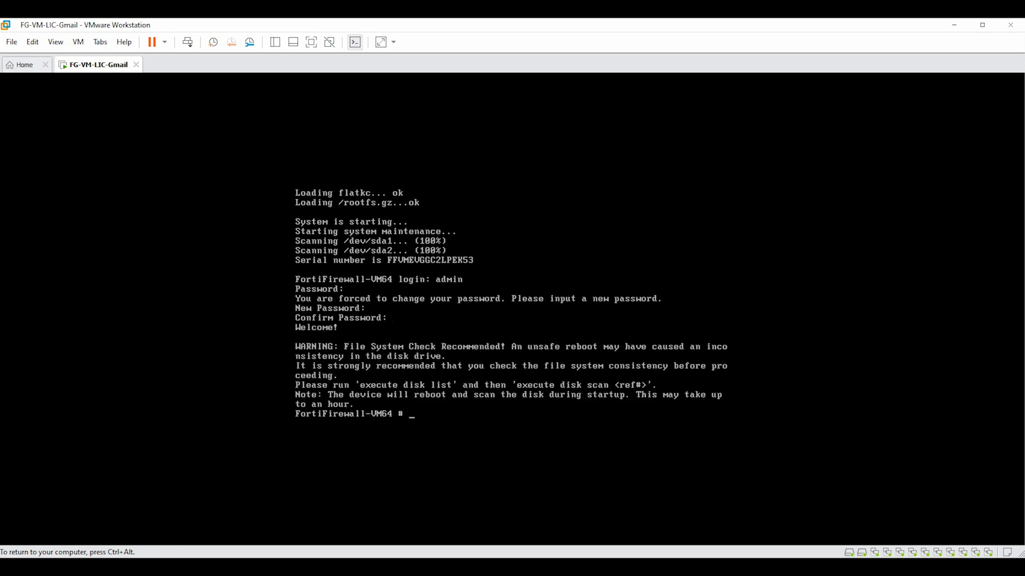
{"action": "key", "text": "ctrl+alt"}
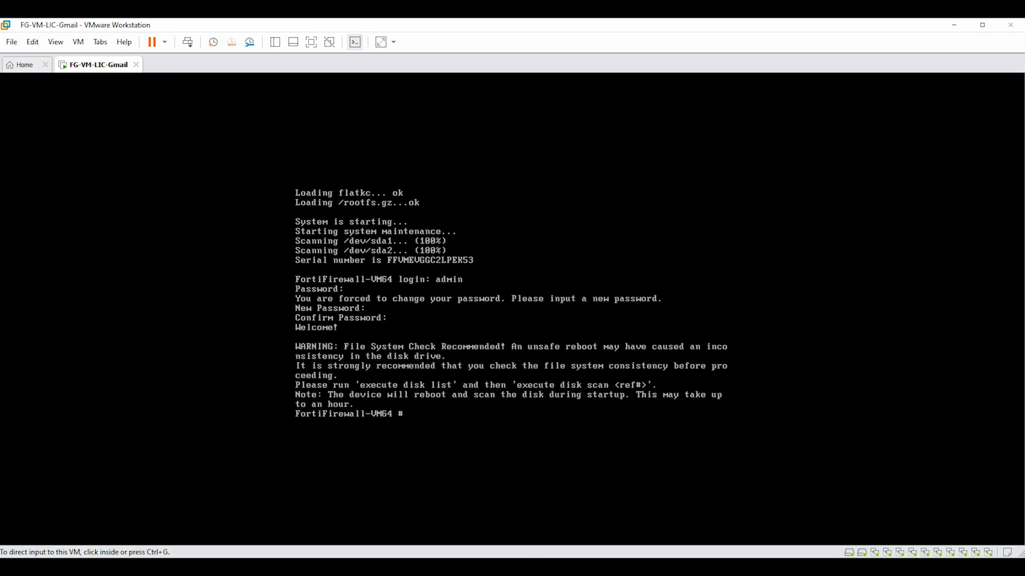
List the firewall's current interface configuration with show system interface
{"action": "key", "text": "ctrl+g"}
{"action": "type", "text": "show"}
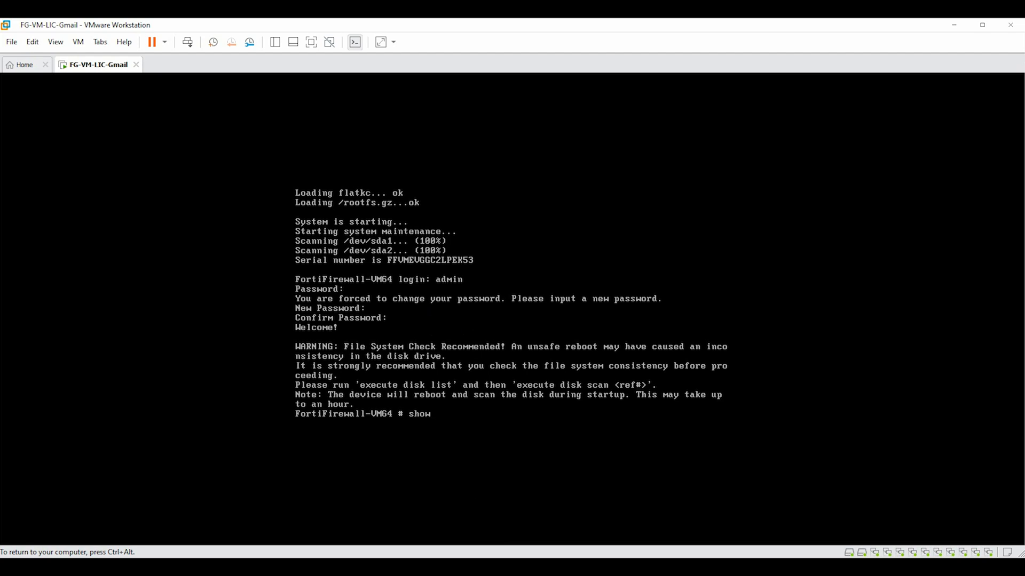
{"action": "type", "text": " system interface"}
{"action": "key", "text": "Return"}
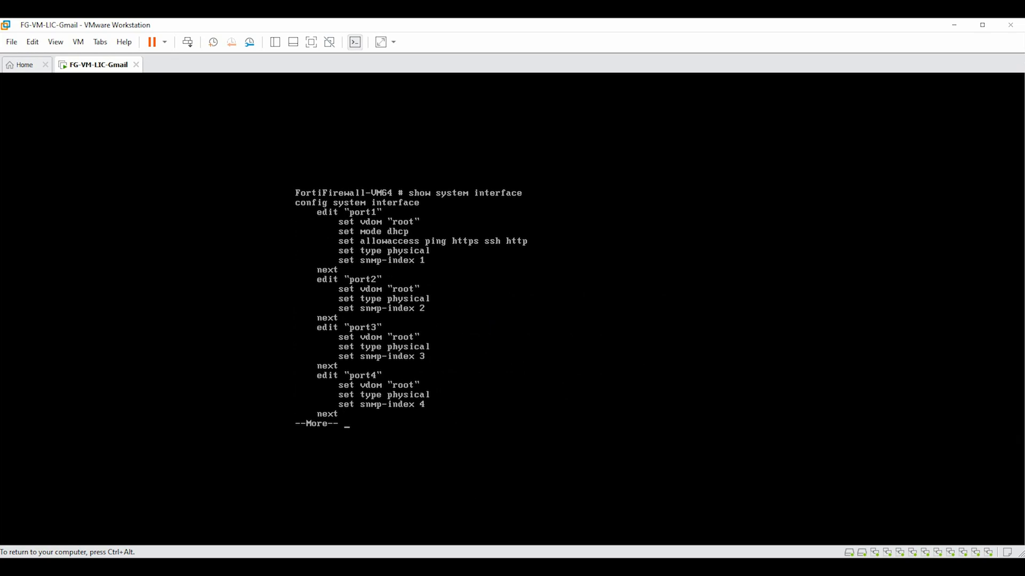
{"action": "key", "text": "q"}
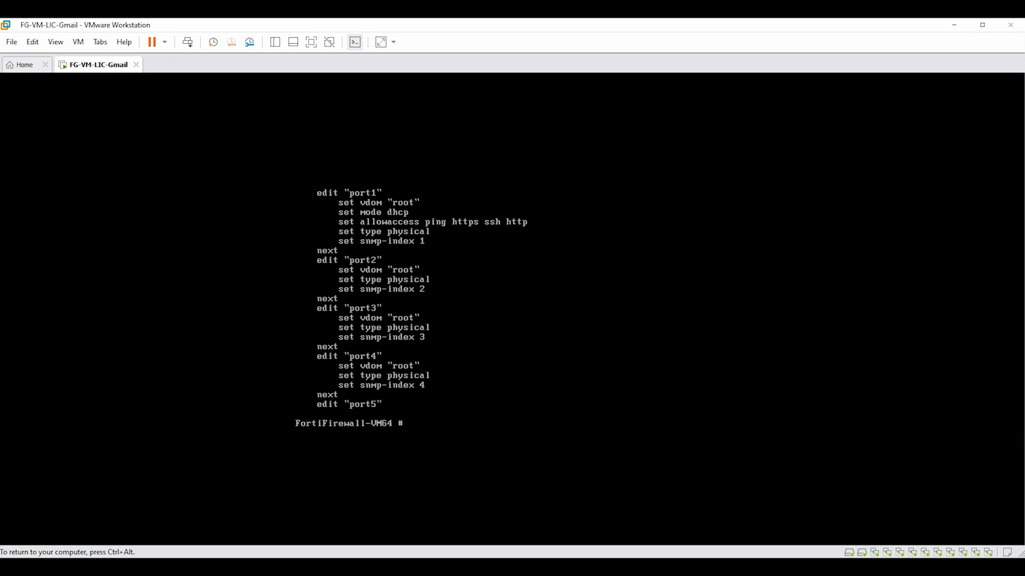
{"action": "key", "text": "ctrl+alt"}
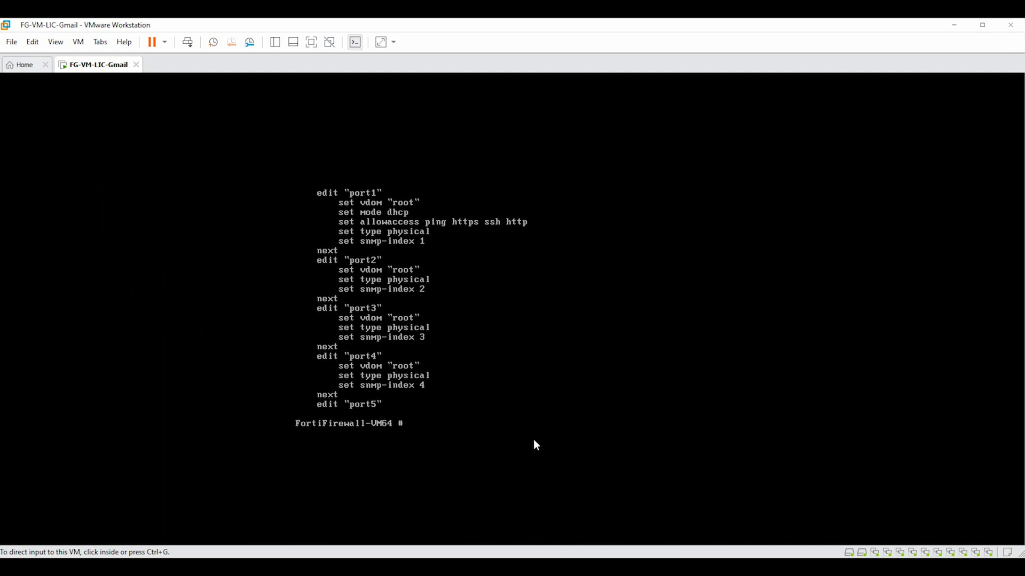
Enter config system interface and start editing port1
{"action": "left_click", "coordinate": [470, 446]}
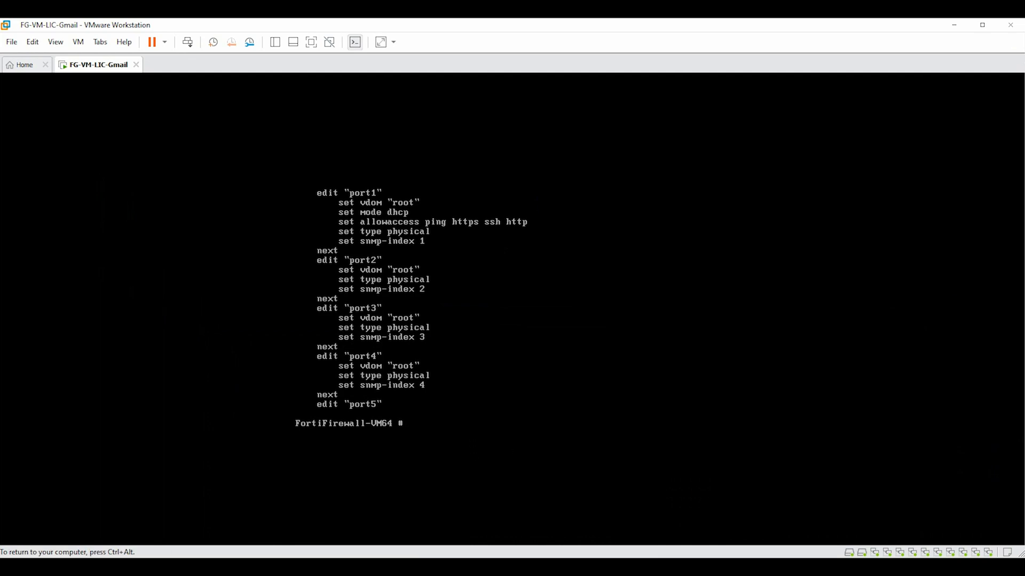
{"action": "type", "text": "s"}
{"action": "key", "text": "BackSpace"}
{"action": "type", "text": "config system i"}
{"action": "key", "text": "Tab"}
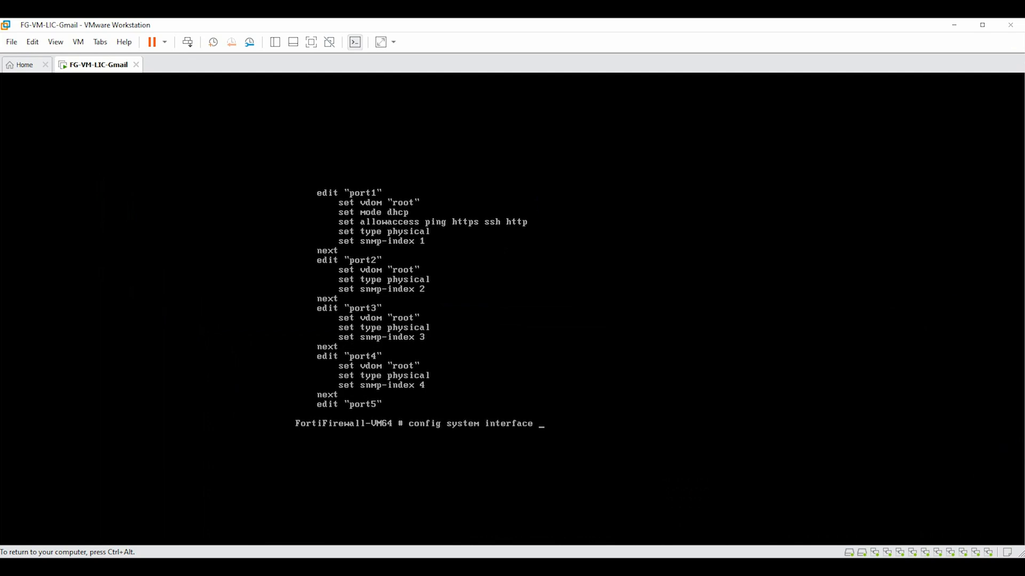
{"action": "key", "text": "Return"}
{"action": "type", "text": "edit"}
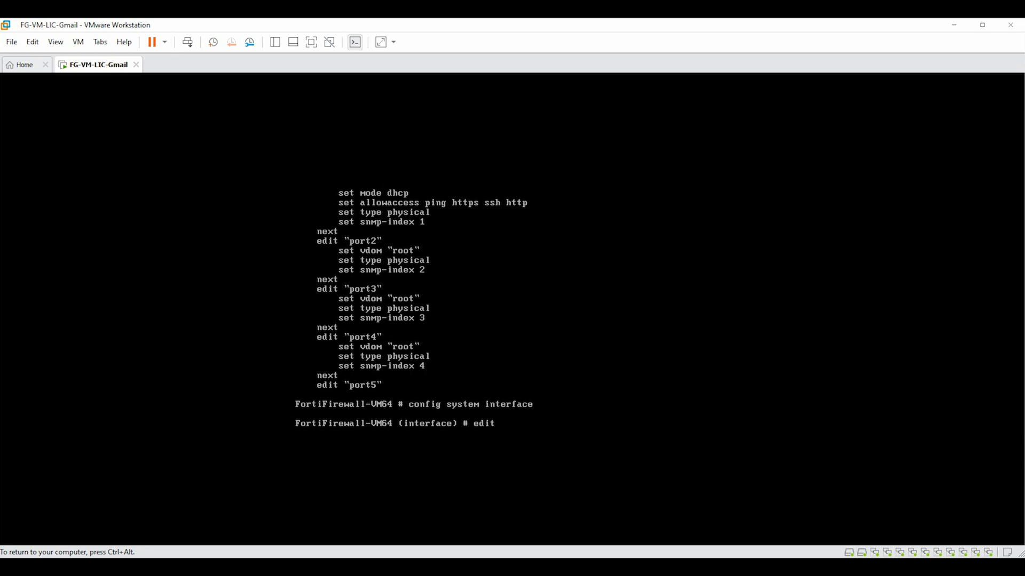
{"action": "type", "text": " port1"}
{"action": "key", "text": "Return"}
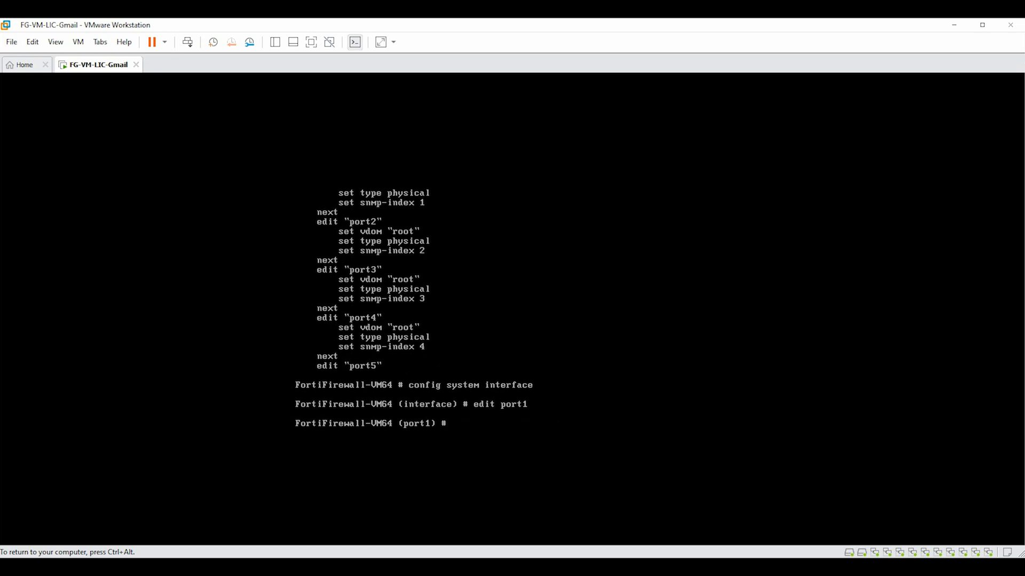
{"action": "type", "text": "setmo"}
Set port1's addressing mode to static
{"action": "key", "text": "BackSpace"}
{"action": "key", "text": "BackSpace"}
{"action": "type", "text": "mode s"}
{"action": "key", "text": "BackSpace"}
{"action": "key", "text": "Tab"}
{"action": "key", "text": "Tab"}
{"action": "key", "text": "Tab"}
{"action": "key", "text": "Tab"}
{"action": "key", "text": "Return"}
{"action": "type", "text": "set"}
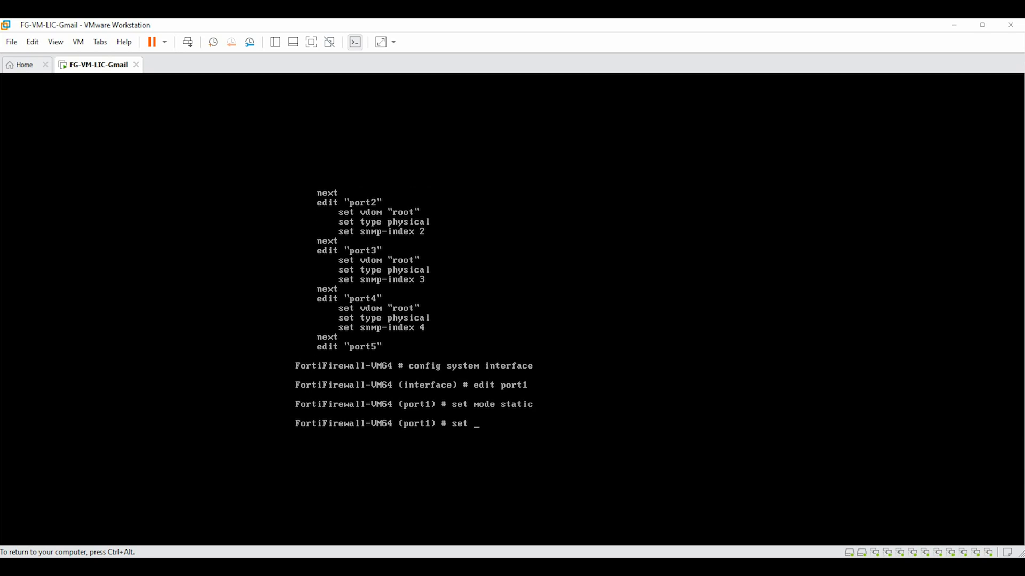
Set port1's IP to 192.168.0.250/24, checking the PDF and network diagram for reference
{"action": "type", "text": "ip"}
{"action": "key", "text": "ctrl+alt"}
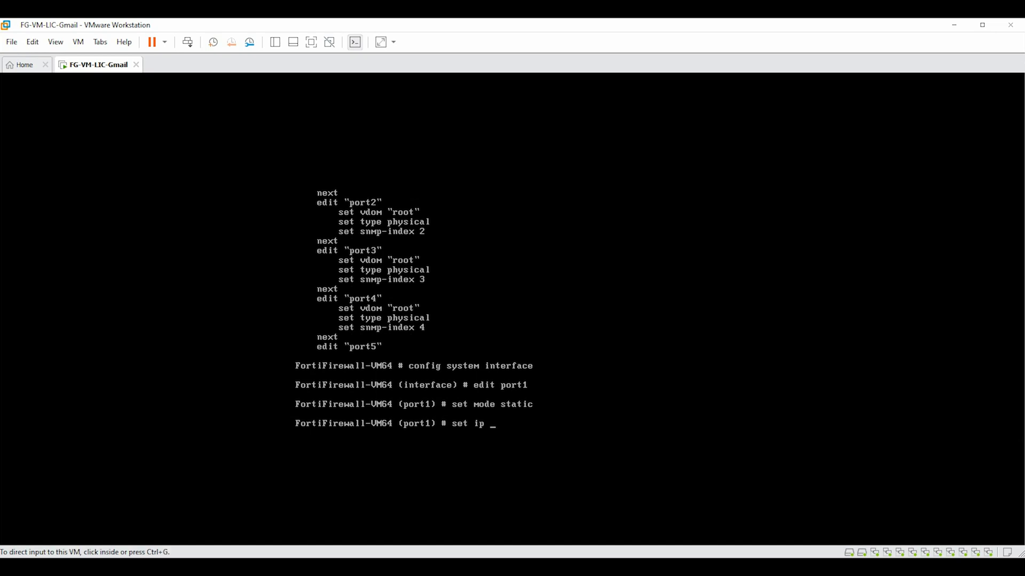
{"action": "key", "text": "alt+Tab"}
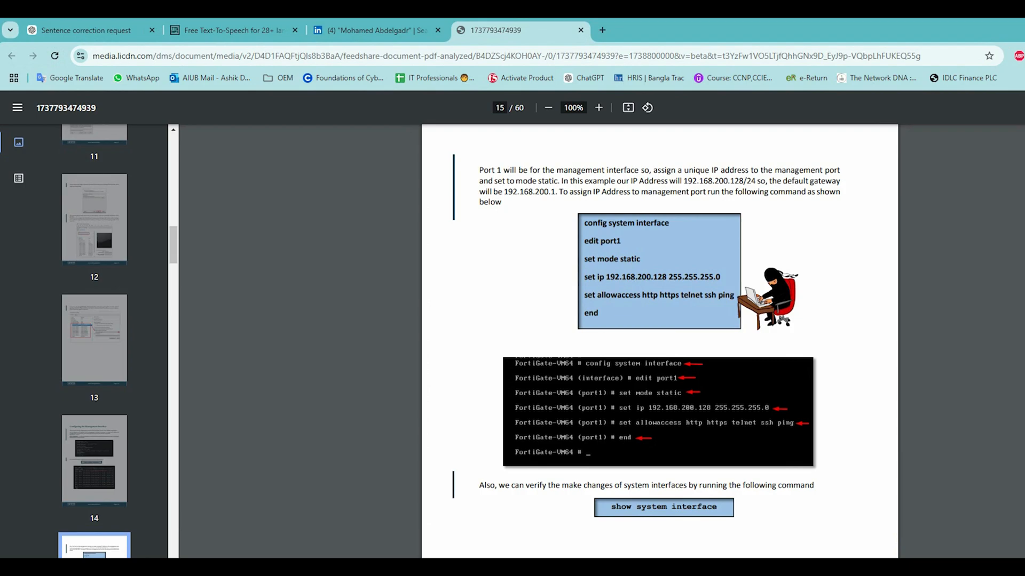
{"action": "key", "text": "alt+Tab"}
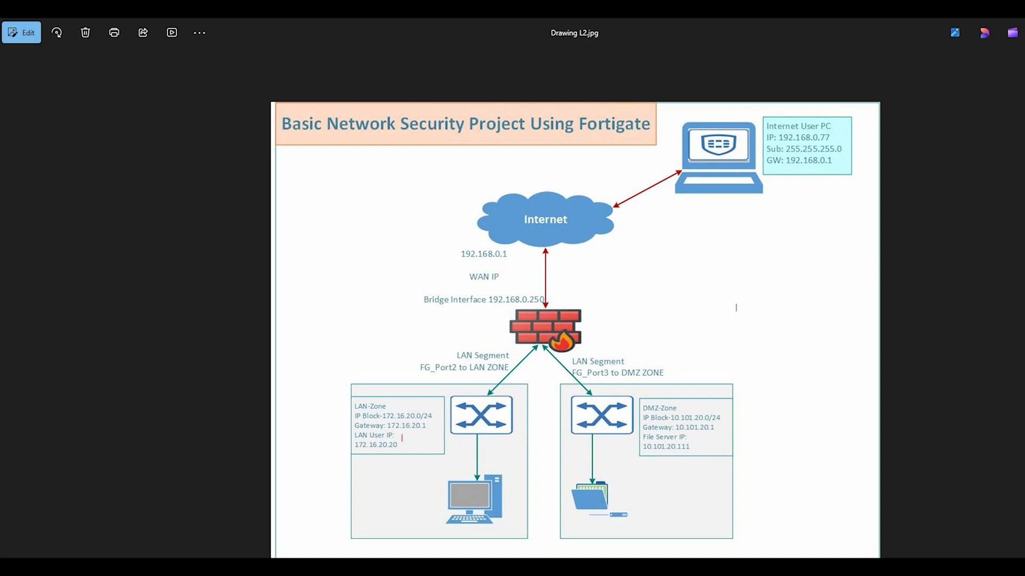
{"action": "key", "text": "alt+Tab"}
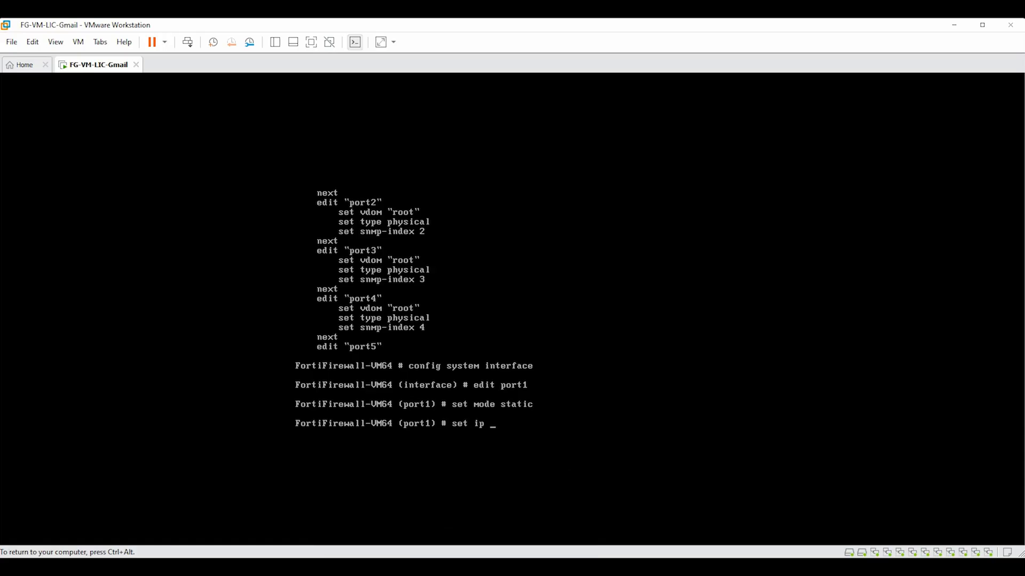
{"action": "type", "text": "192.168.0.250/24"}
{"action": "key", "text": "Return"}
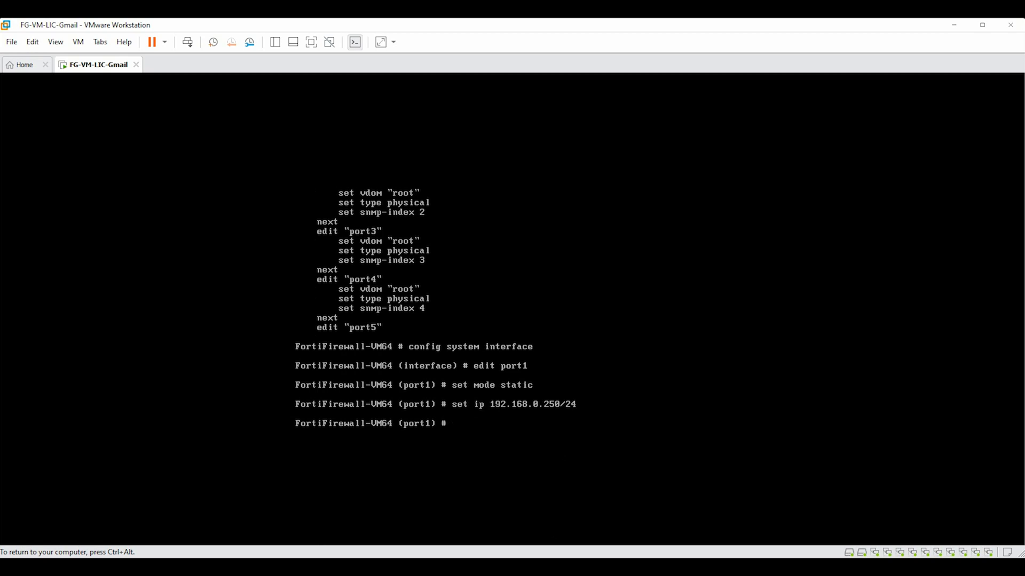
Allow ping, https and ssh access on port1 and save with end
{"action": "type", "text": "se"}
{"action": "key", "text": "BackSpace"}
{"action": "type", "text": "allowaccess ping https"}
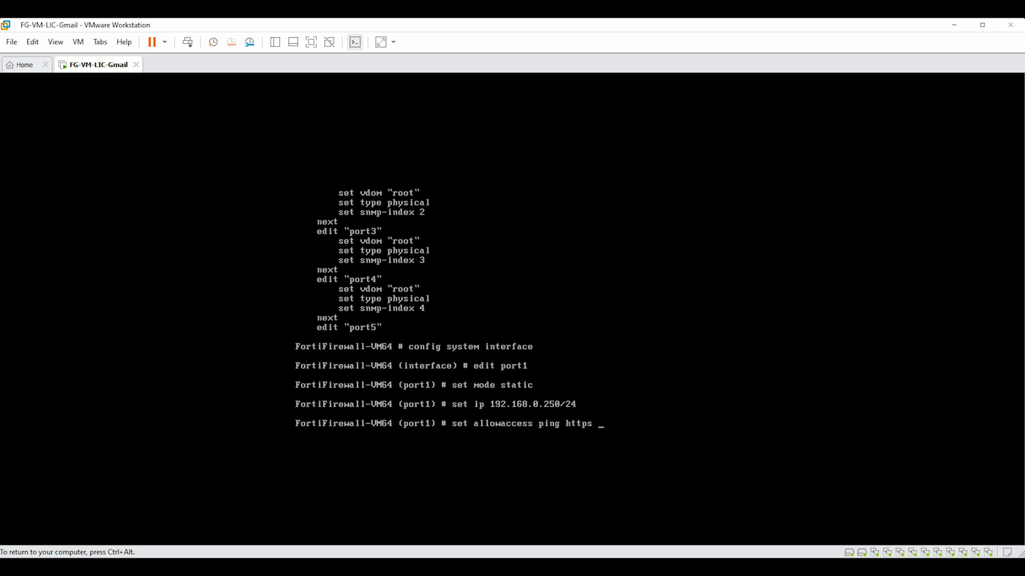
{"action": "type", "text": " ssh"}
{"action": "key", "text": "Return"}
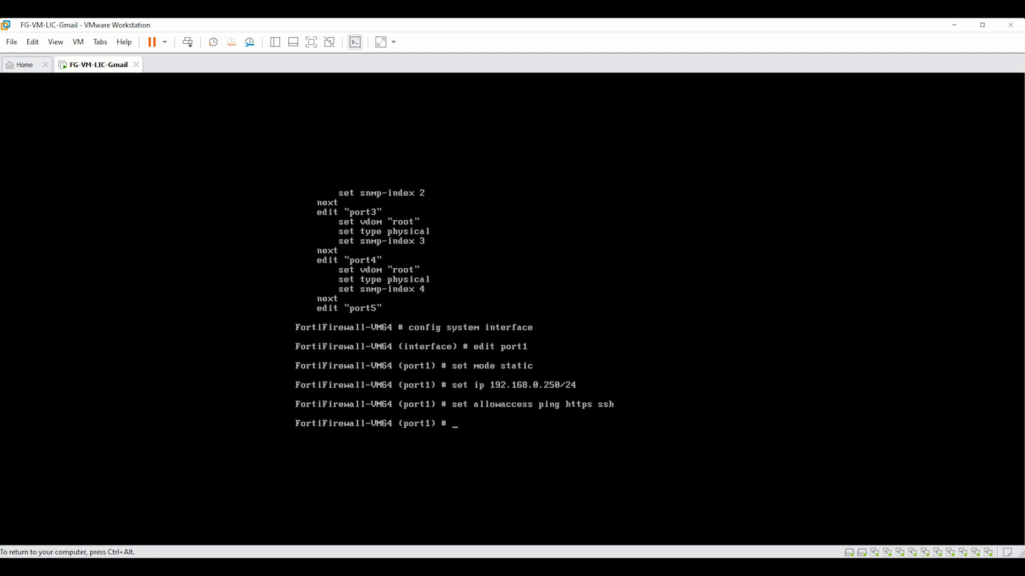
{"action": "type", "text": "end"}
{"action": "key", "text": "Return"}
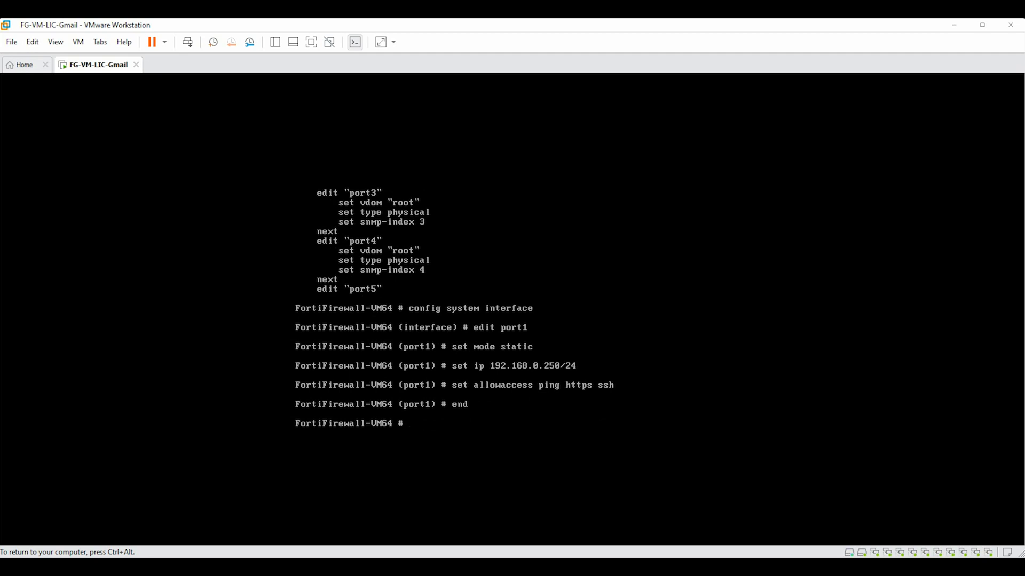
{"action": "key", "text": "ctrl+alt"}
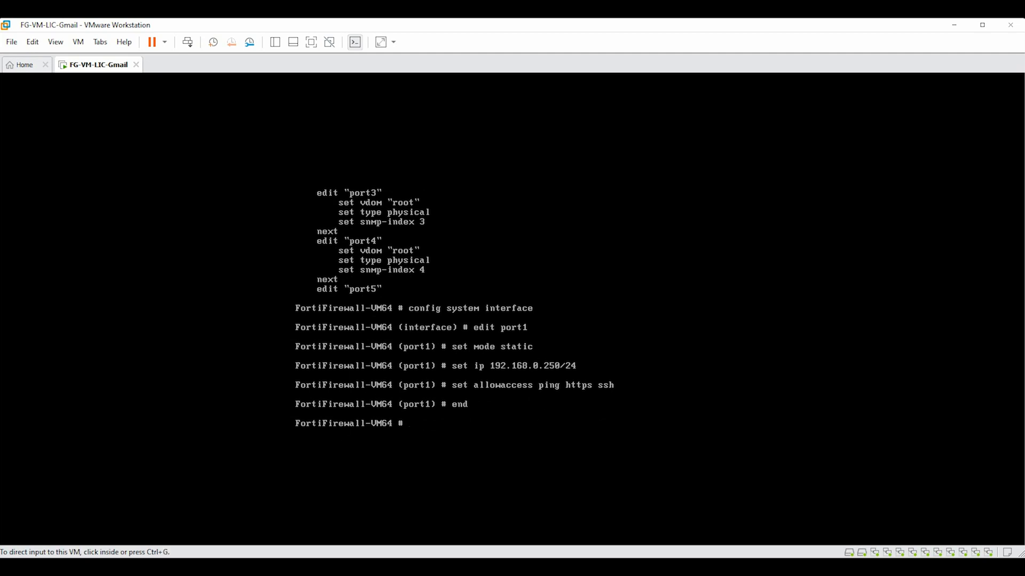
Run show system interface to check port1's new 192.168.0.250 255.255.255.0 settings
{"action": "left_click", "coordinate": [484, 443]}
{"action": "key", "text": "Return"}
{"action": "key", "text": "Return"}
{"action": "key", "text": "Return"}
{"action": "key", "text": "Return"}
{"action": "key", "text": "Return"}
{"action": "key", "text": "Return"}
{"action": "key", "text": "Return"}
{"action": "key", "text": "Return"}
{"action": "key", "text": "Return"}
{"action": "key", "text": "Return"}
{"action": "key", "text": "Return"}
{"action": "key", "text": "Return"}
{"action": "key", "text": "Return"}
{"action": "key", "text": "Return"}
{"action": "key", "text": "Return"}
{"action": "key", "text": "Return"}
{"action": "key", "text": "Return"}
{"action": "key", "text": "Return"}
{"action": "key", "text": "Return"}
{"action": "key", "text": "Return"}
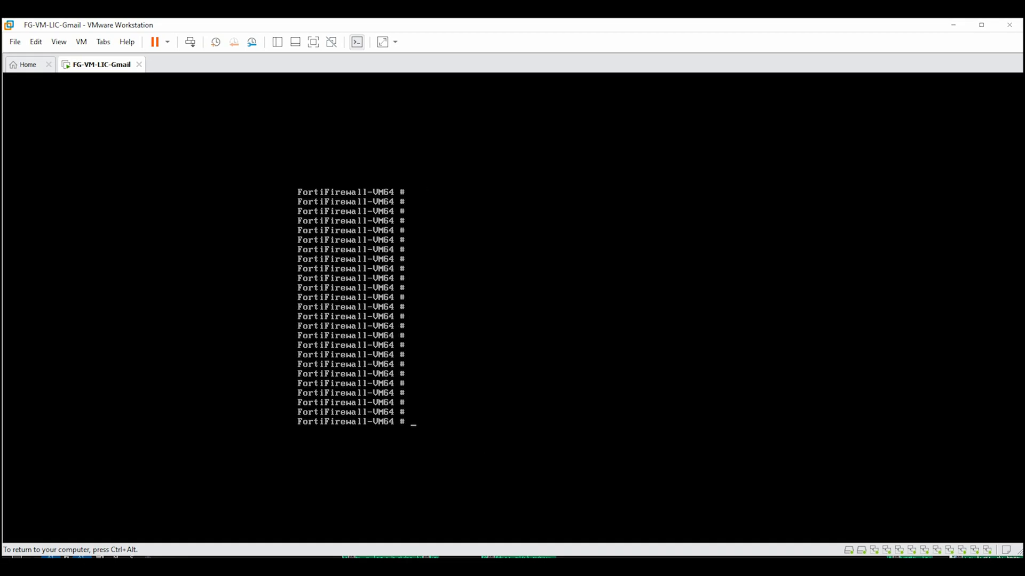
{"action": "type", "text": "show system int"}
{"action": "key", "text": "BackSpace"}
{"action": "key", "text": "BackSpace"}
{"action": "type", "text": "n"}
{"action": "key", "text": "BackSpace"}
{"action": "key", "text": "BackSpace"}
{"action": "key", "text": "BackSpace"}
{"action": "type", "text": "interface"}
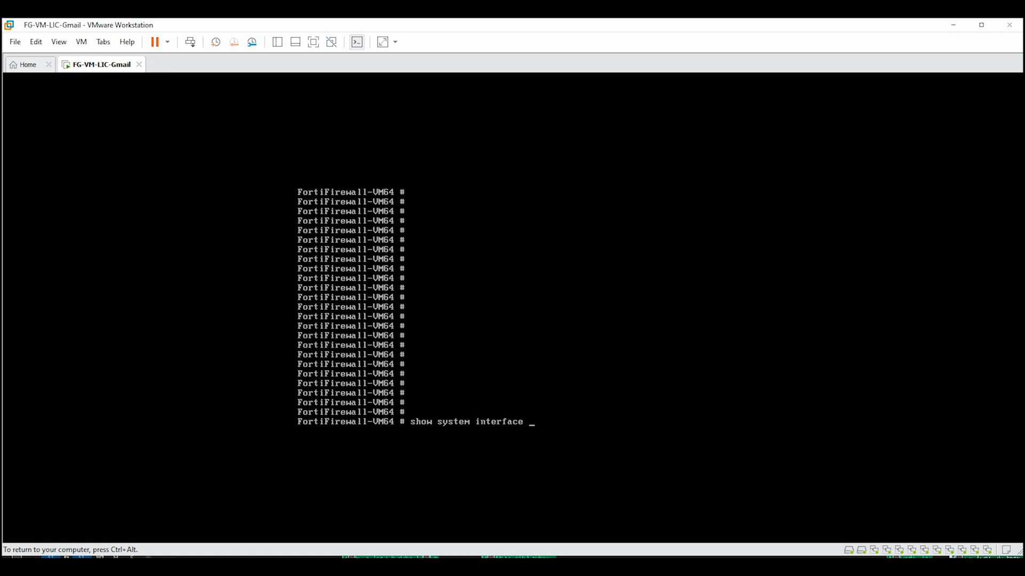
{"action": "key", "text": "Return"}
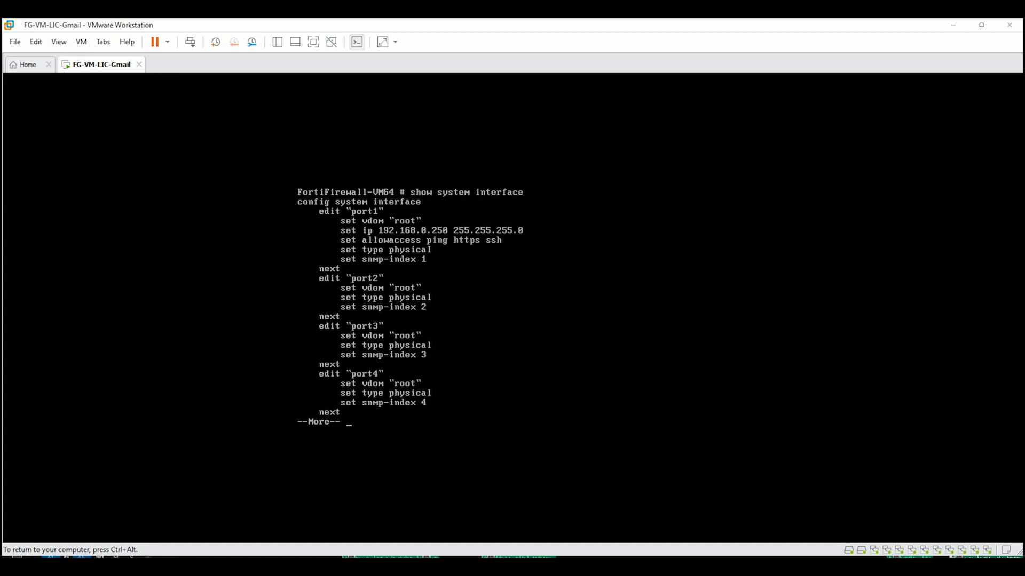
Page through the listing confirming ping, https and ssh access, then open the host's Start search
{"action": "key", "text": "q"}
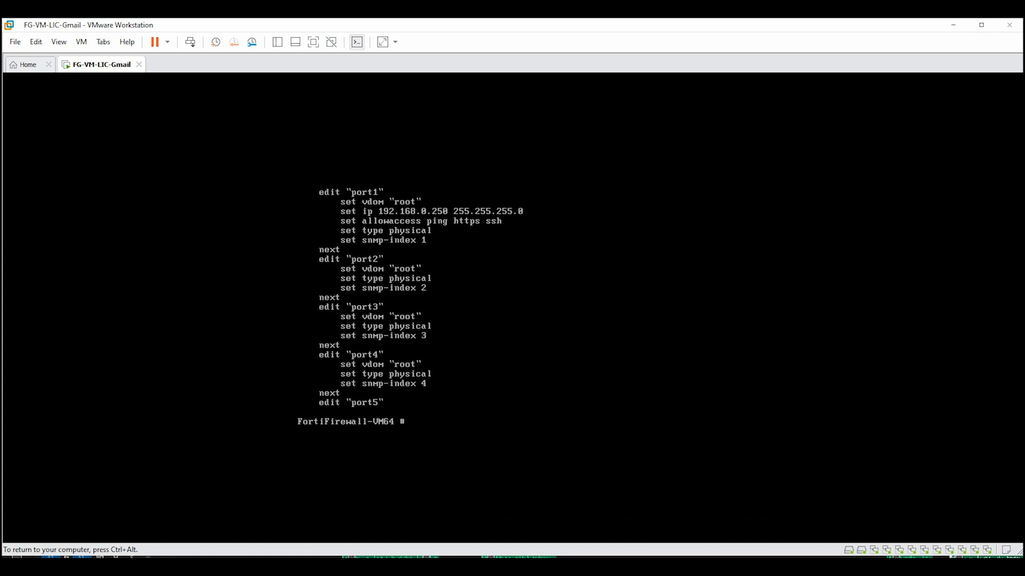
{"action": "type", "text": "e"}
{"action": "key", "text": "ctrl+alt"}
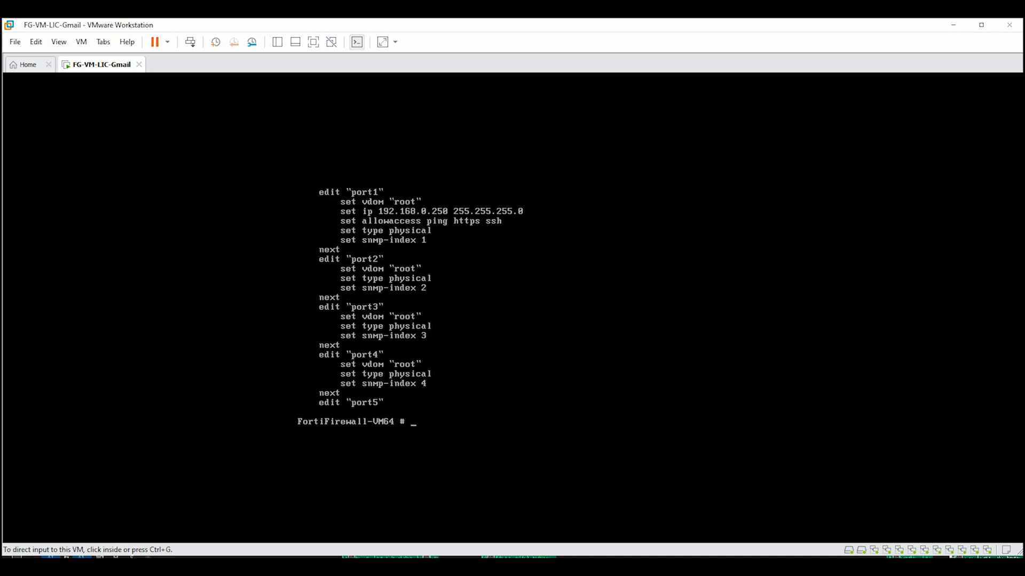
{"action": "key", "text": "super"}
From Command Prompt, ping 192.168.0.250 to get replies with 0% loss, then minimize it
{"action": "type", "text": "cm"}
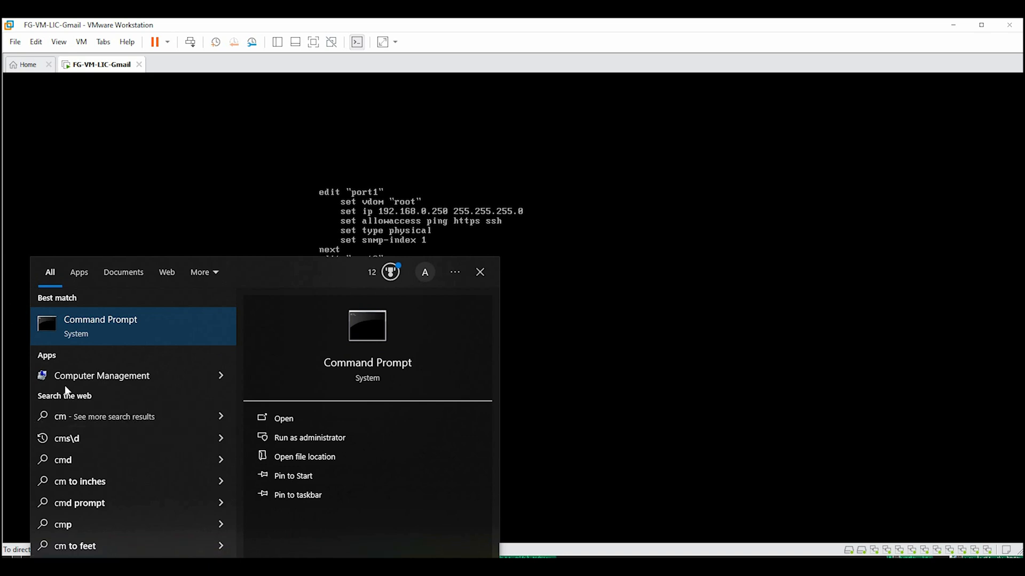
{"action": "left_click", "coordinate": [63, 336]}
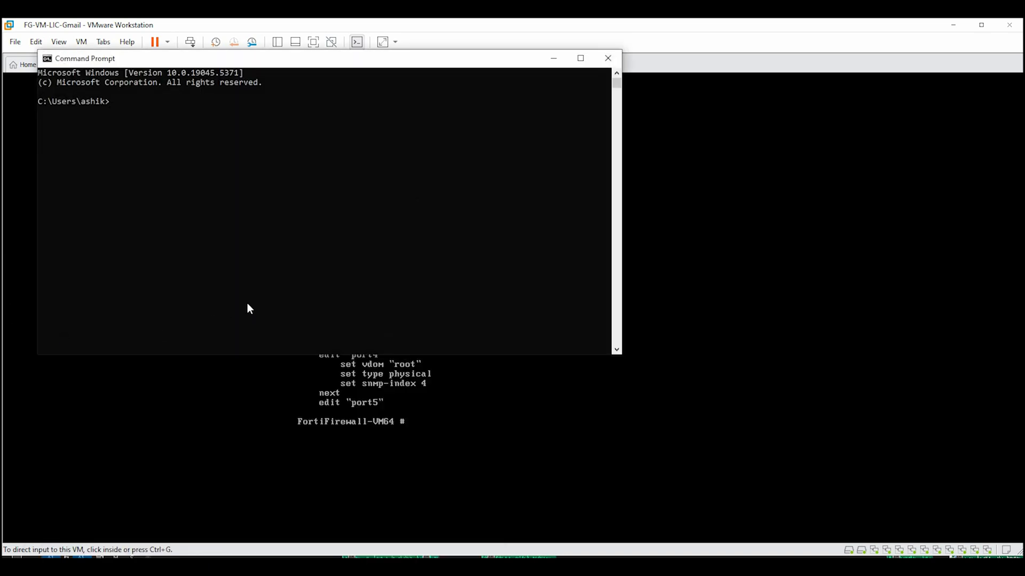
{"action": "type", "text": "ping 192.168.0.250"}
{"action": "key", "text": "Return"}
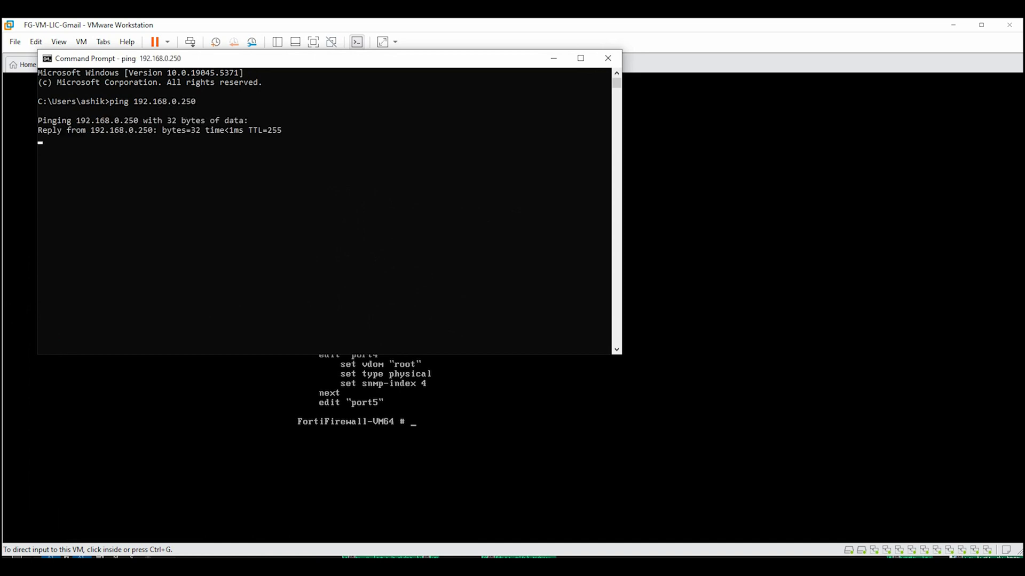
{"action": "key", "text": "ctrl+c"}
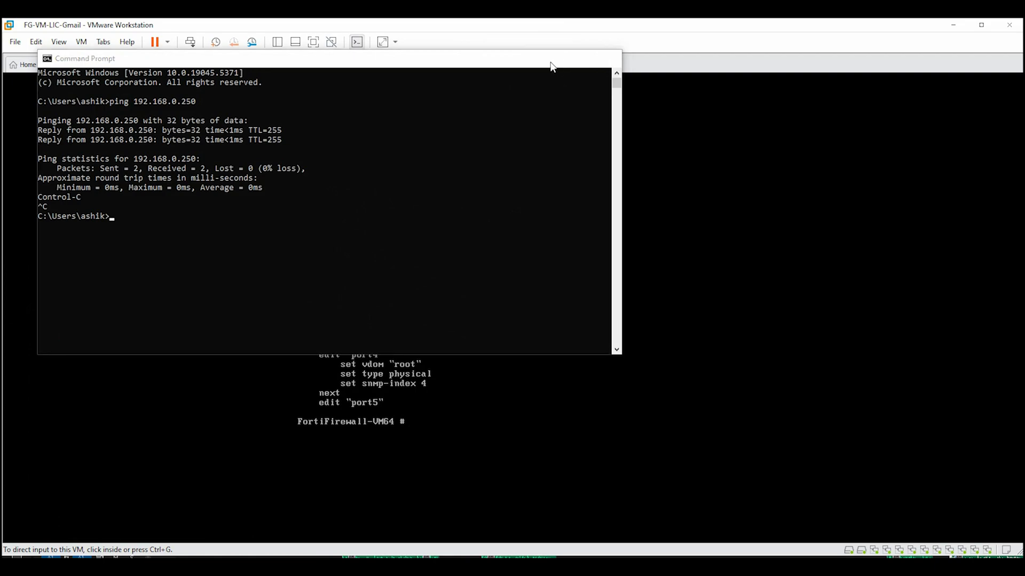
{"action": "left_click", "coordinate": [553, 58]}
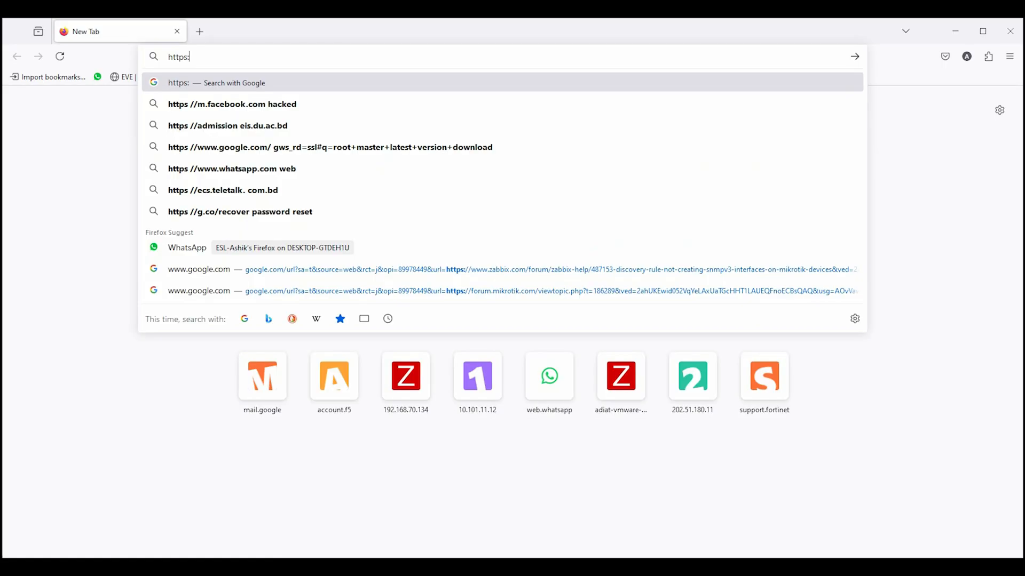
{"action": "type", "text": "//192.168.0"}
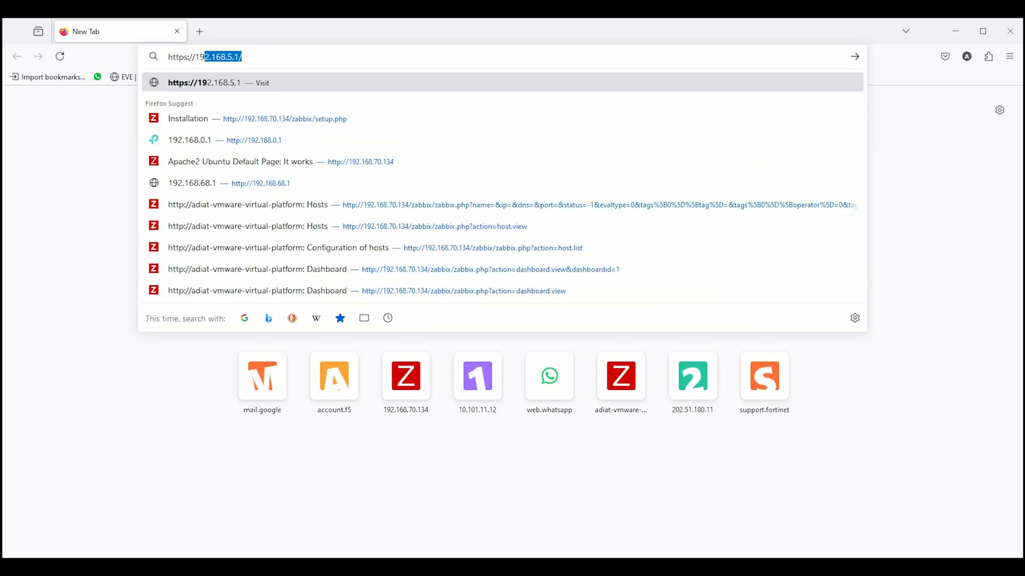
{"action": "type", "text": ".250"}
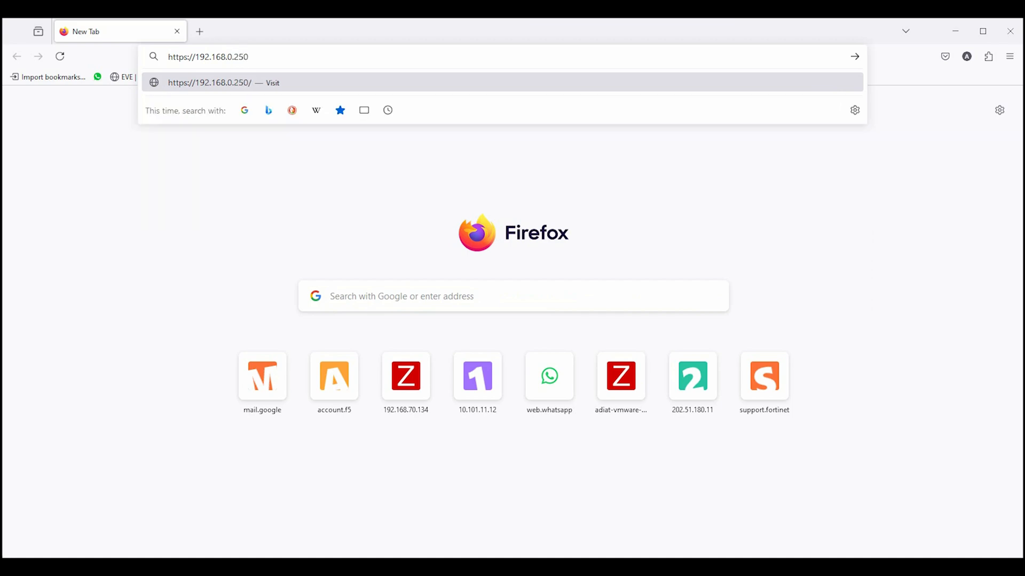
{"action": "key", "text": "Return"}
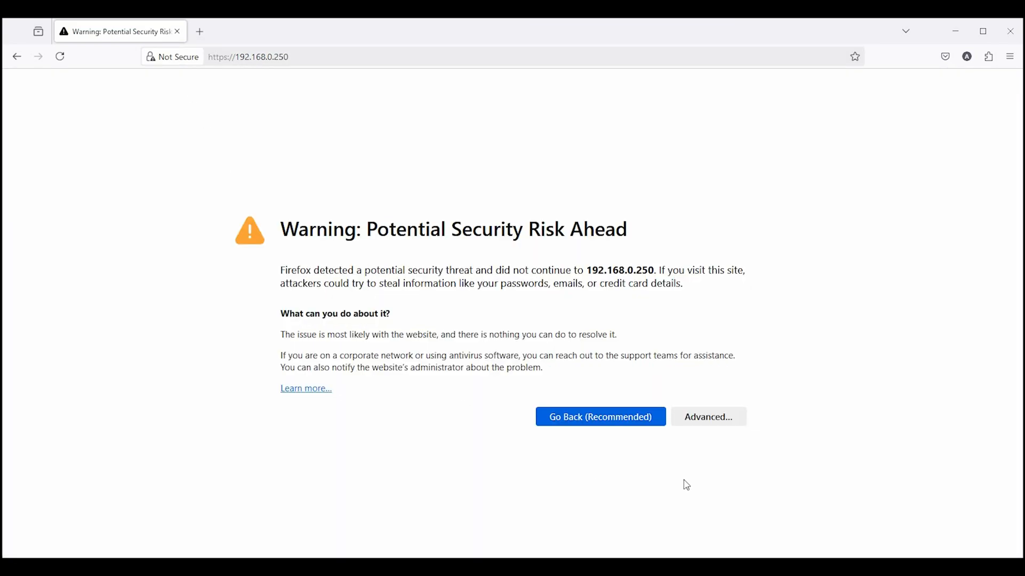
{"action": "left_click", "coordinate": [704, 422]}
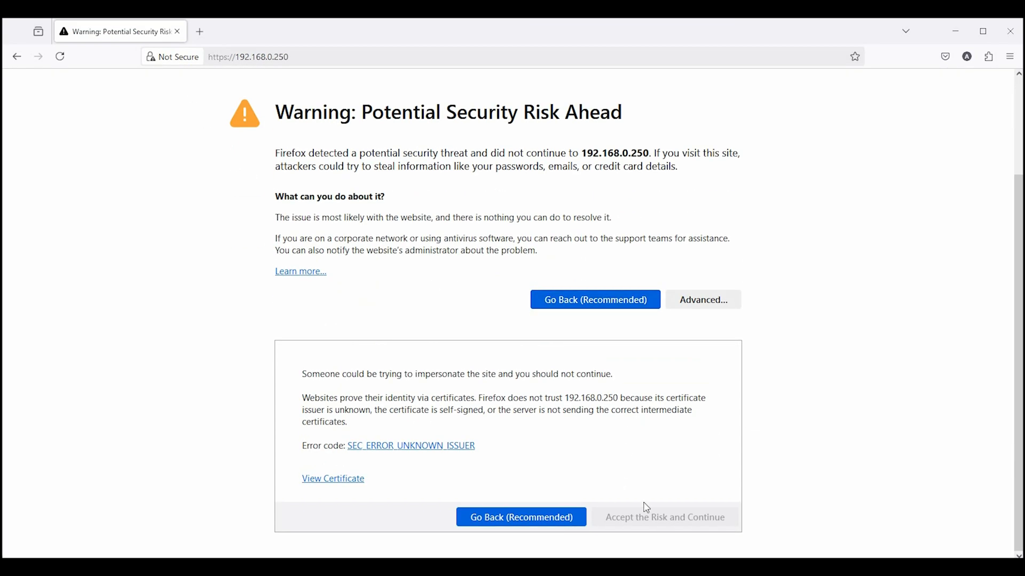
{"action": "left_click", "coordinate": [646, 515]}
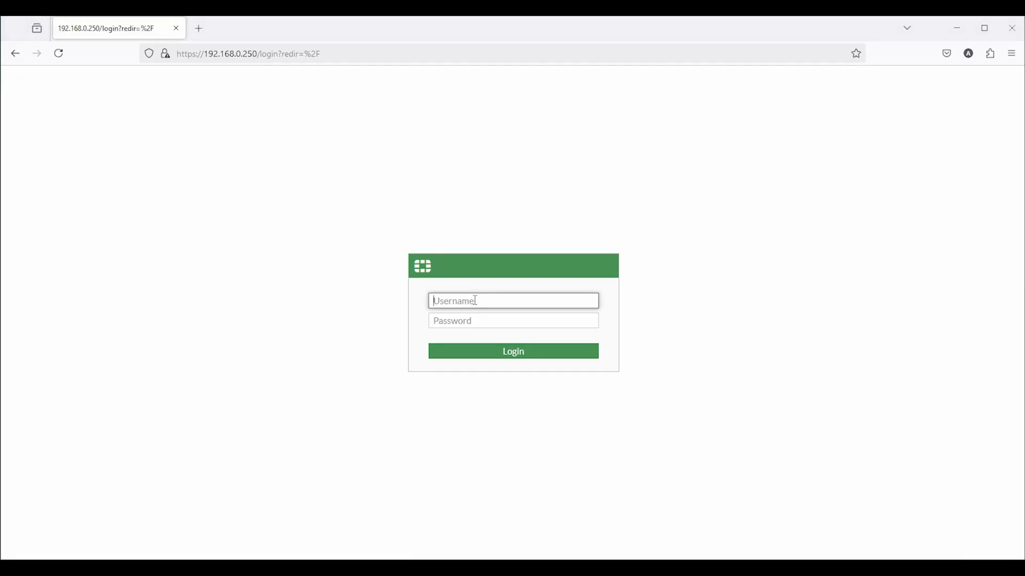
Sign in to the firewall web interface with the admin username and password
{"action": "type", "text": "admin"}
{"action": "key", "text": "Tab"}
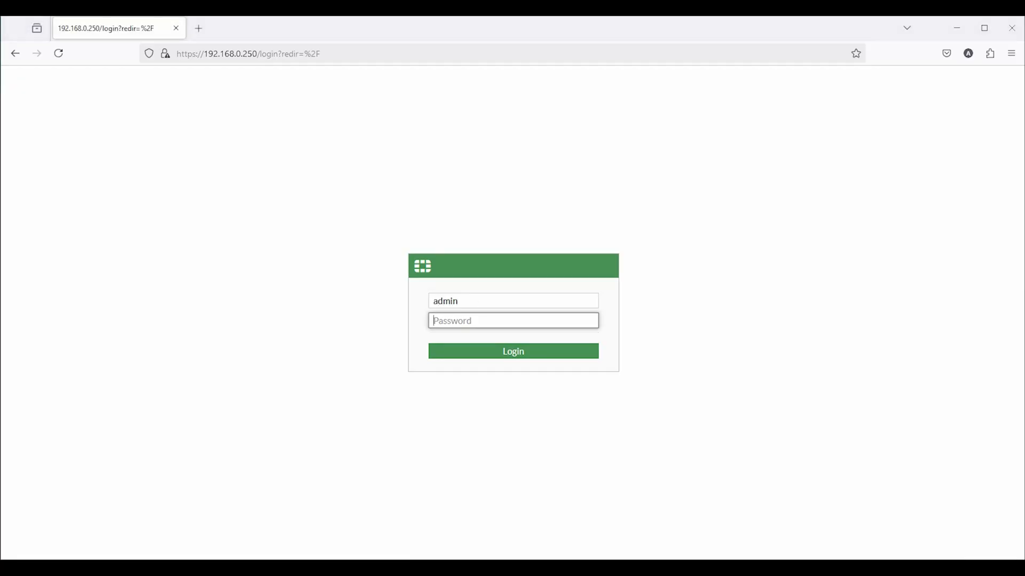
{"action": "type", "text": "admin"}
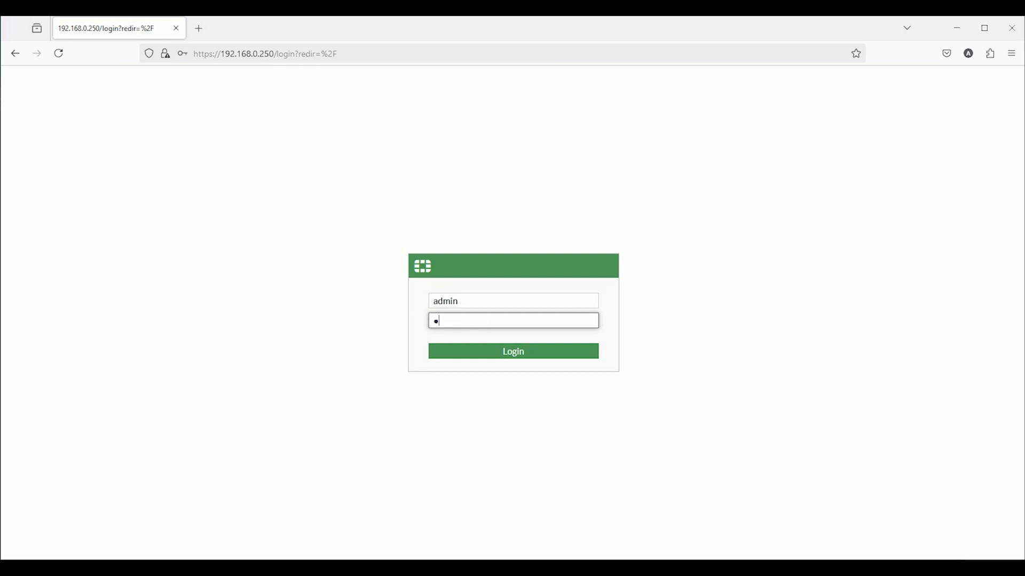
{"action": "key", "text": "Return"}
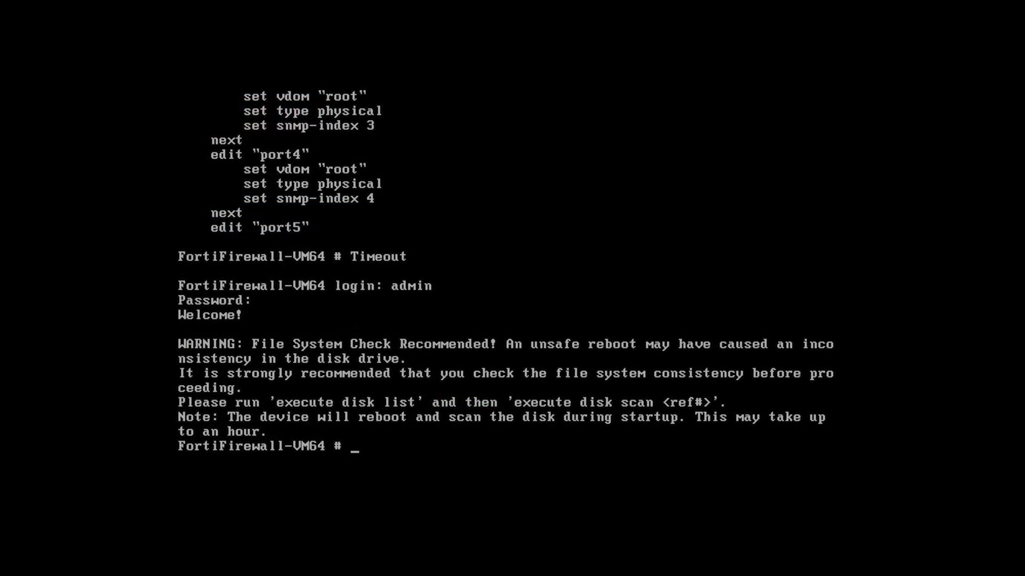
Run execute ping 8.8.8.8 from the firewall console and confirm 100% packet loss
{"action": "type", "text": "ec"}
{"action": "key", "text": "BackSpace"}
{"action": "key", "text": "Tab"}
{"action": "type", "text": "ping 8"}
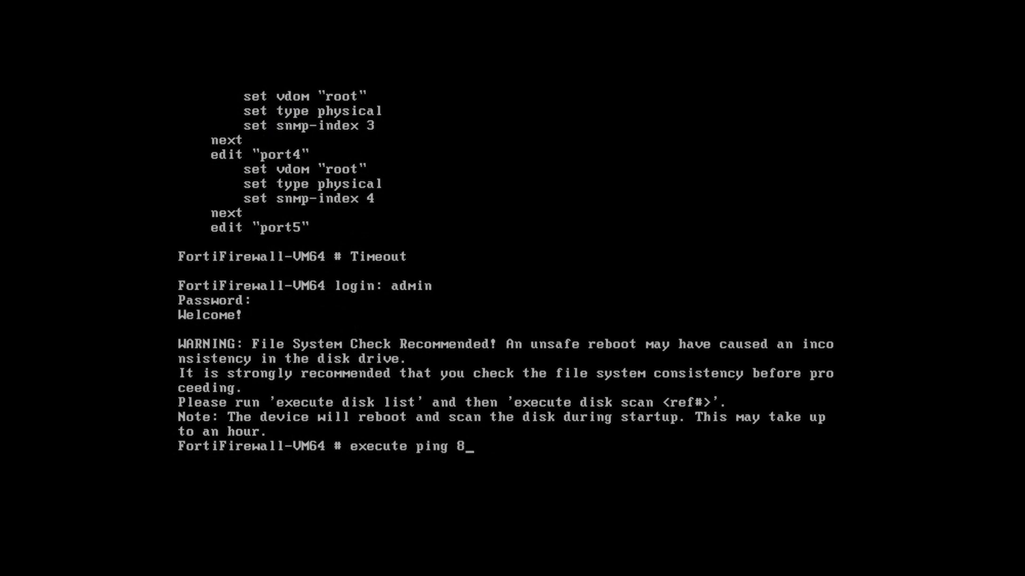
{"action": "type", "text": ".8.8...8"}
{"action": "key", "text": "BackSpace"}
{"action": "key", "text": "BackSpace"}
{"action": "key", "text": "BackSpace"}
{"action": "type", "text": "8"}
{"action": "key", "text": "Return"}
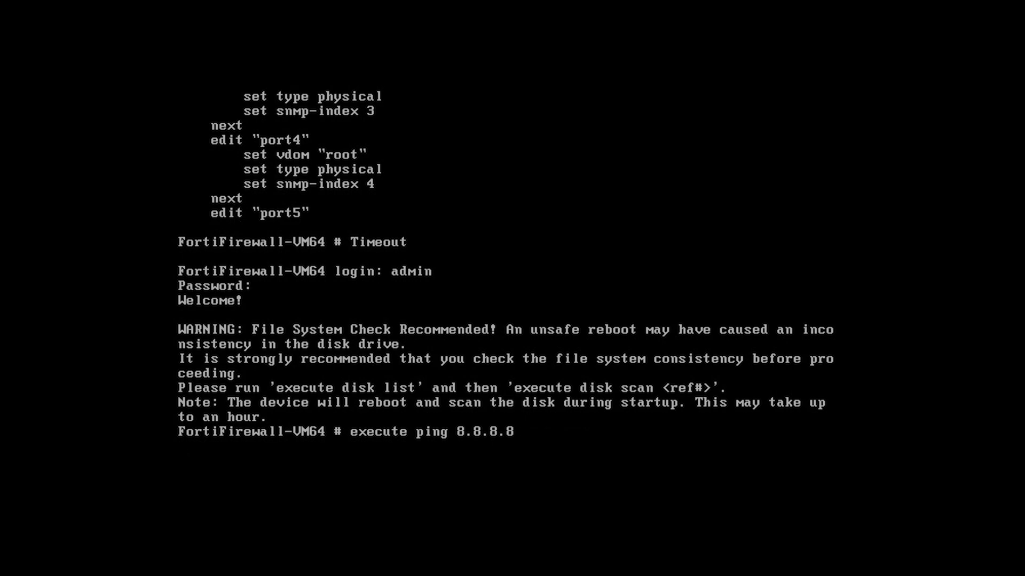
{"action": "key", "text": "ctrl+c"}
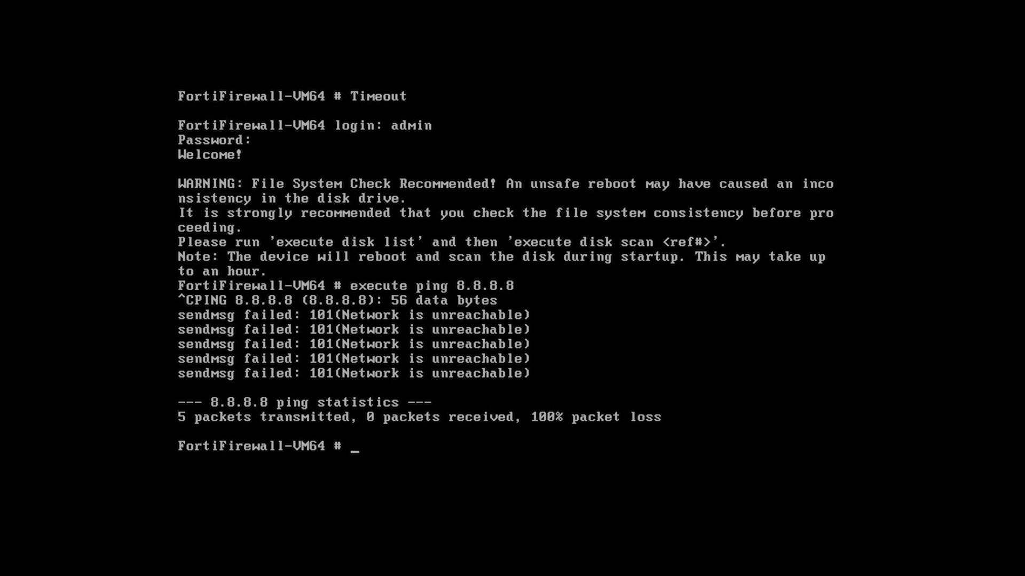
{"action": "type", "text": "config router"}
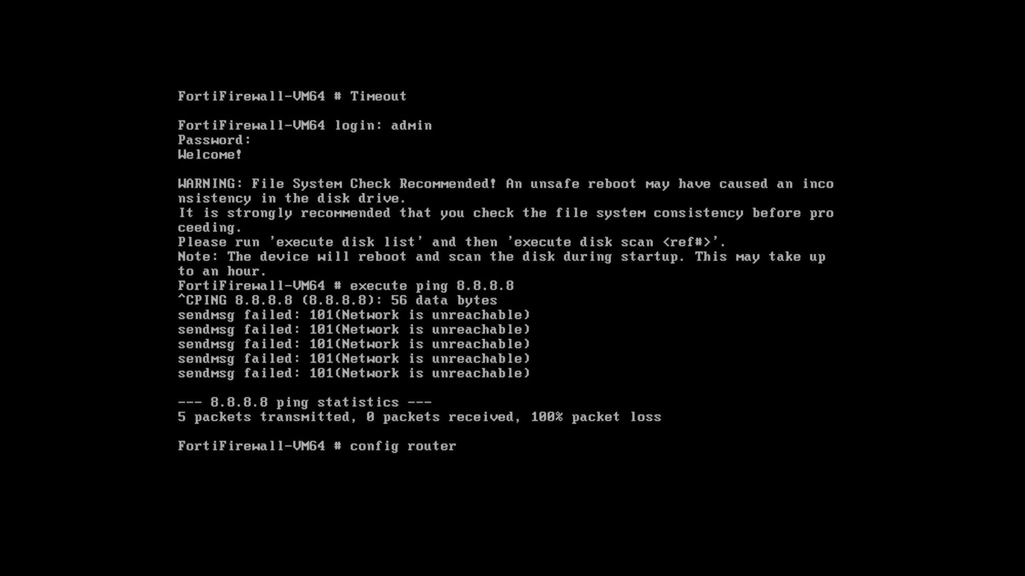
{"action": "type", "text": " static"}
Create static route 1 on port1 with gateway 192.168.0.1 and save it
{"action": "key", "text": "Return"}
{"action": "type", "text": "edit"}
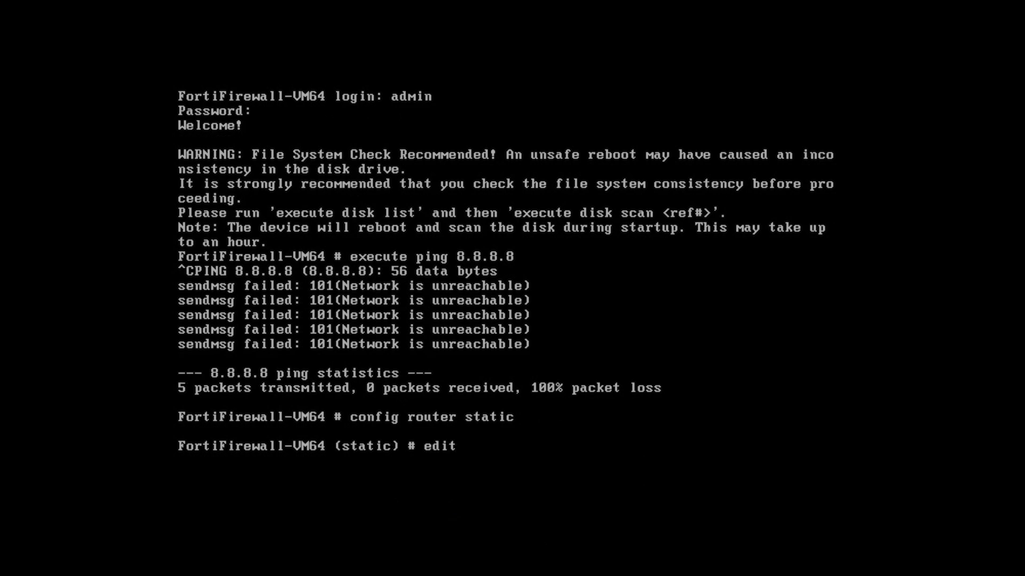
{"action": "type", "text": " 1"}
{"action": "key", "text": "Return"}
{"action": "type", "text": "s"}
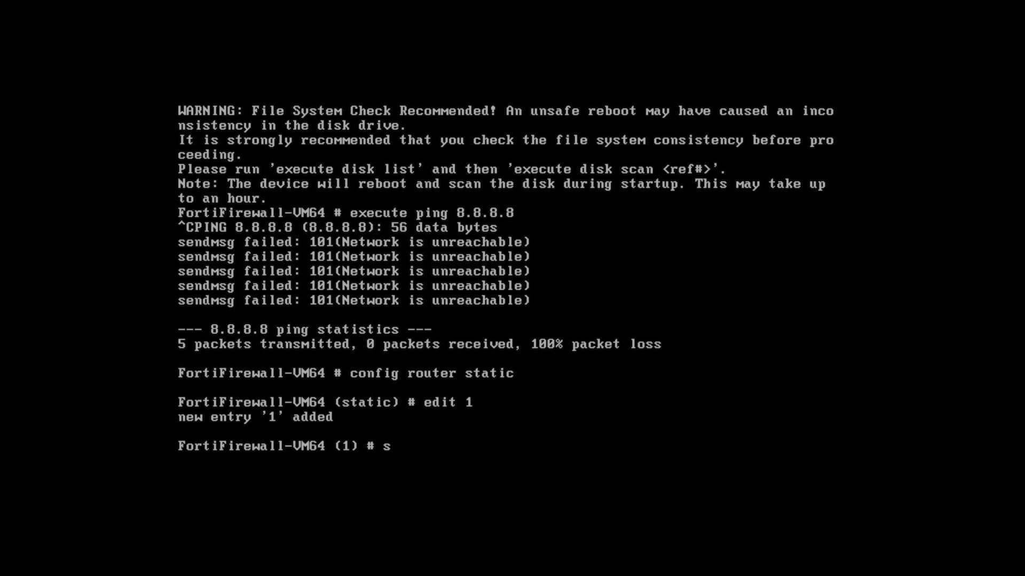
{"action": "type", "text": "et device port1"}
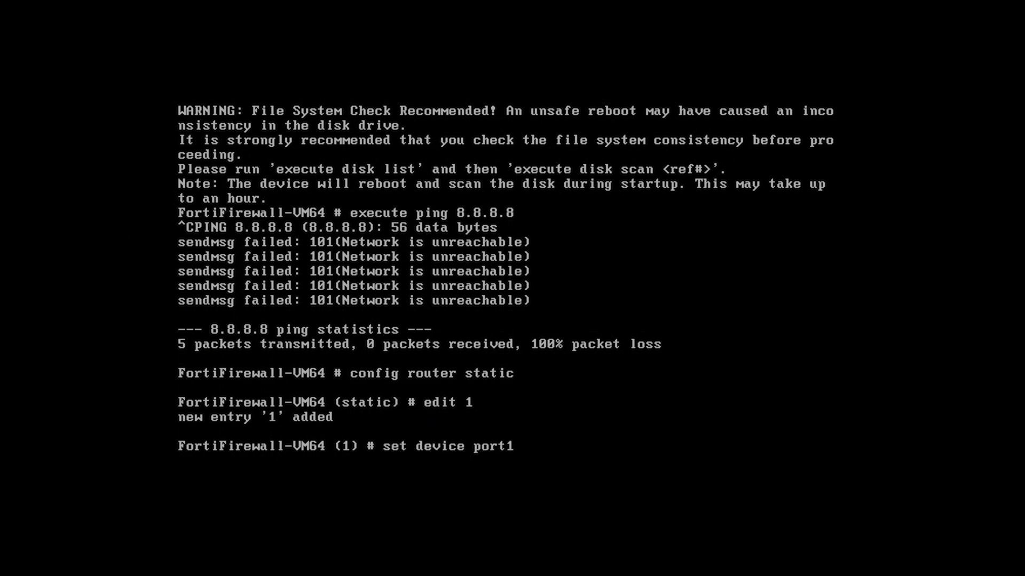
{"action": "key", "text": "Return"}
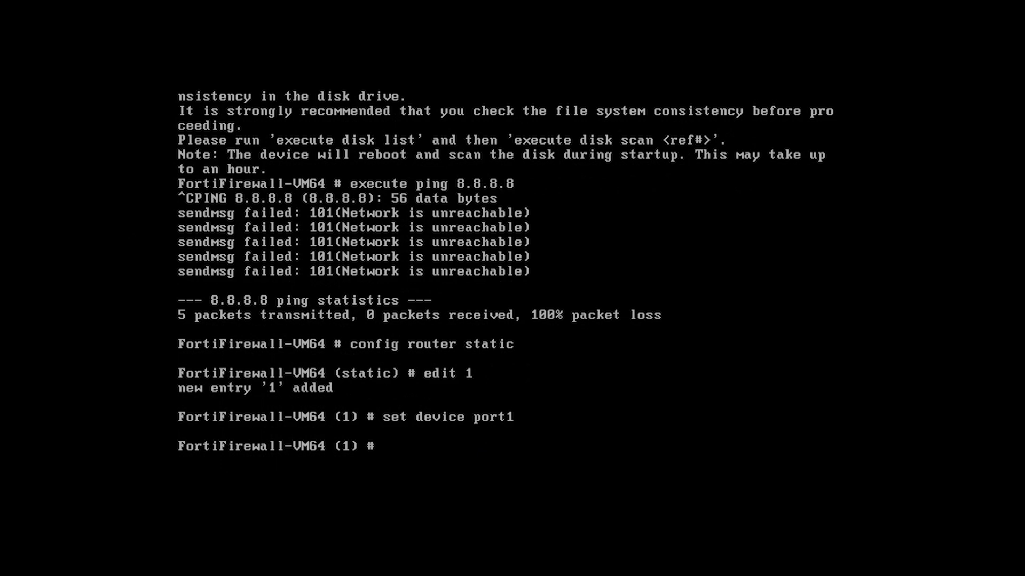
{"action": "type", "text": "set gateway  "}
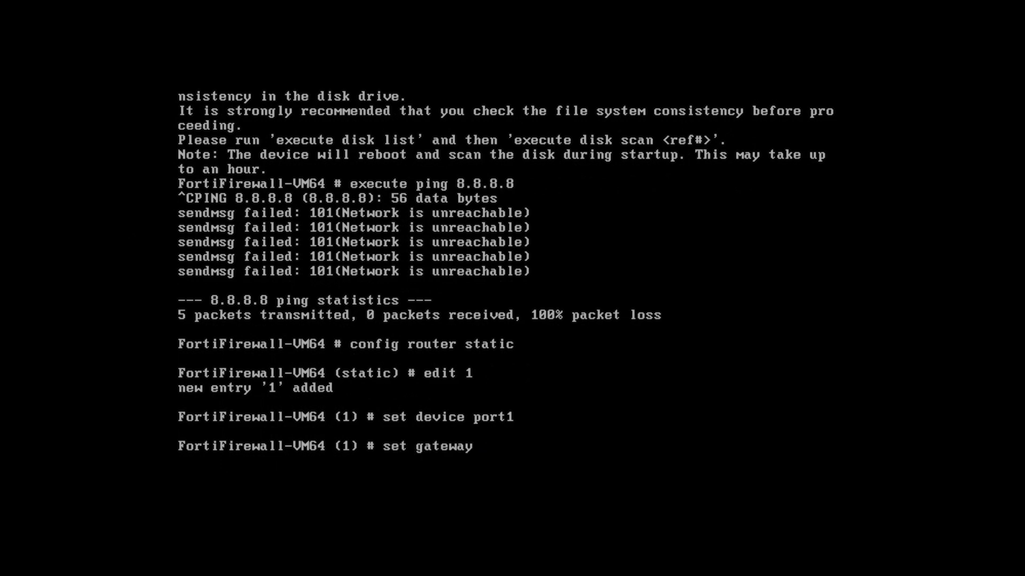
{"action": "type", "text": "192.168.0.1"}
{"action": "key", "text": "Return"}
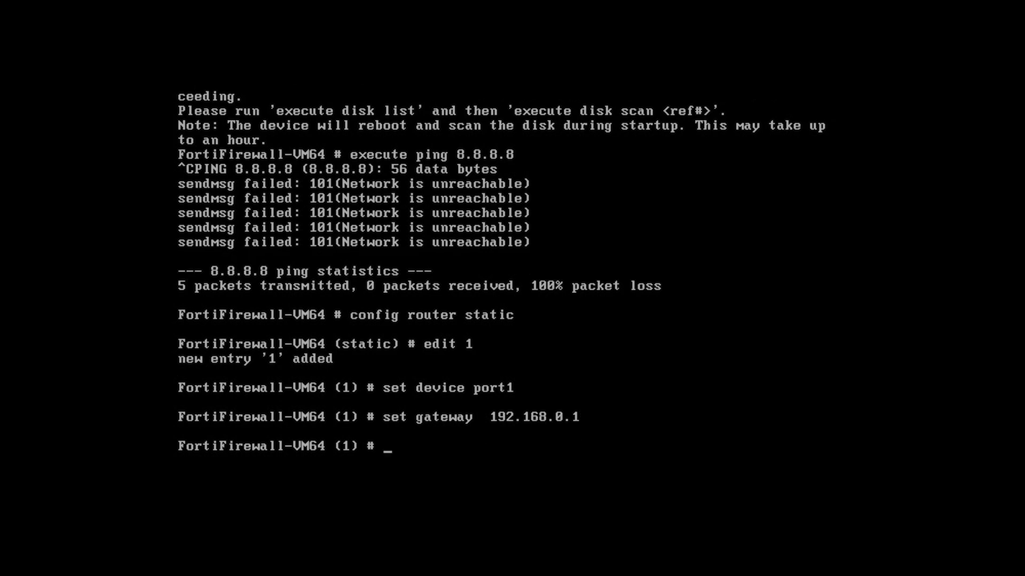
{"action": "type", "text": "en"}
{"action": "key", "text": "Return"}
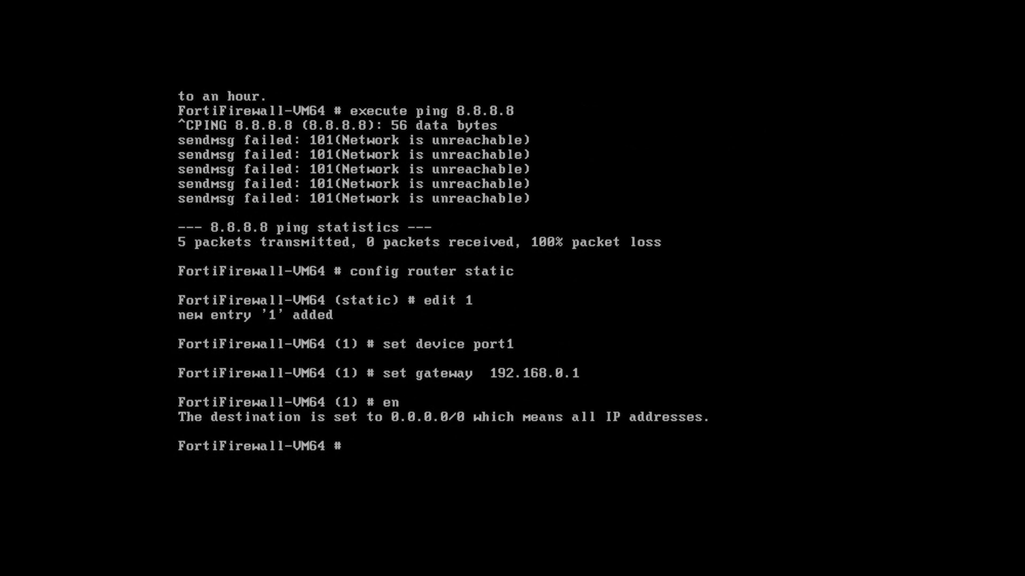
{"action": "type", "text": "end"}
{"action": "key", "text": "BackSpace"}
{"action": "key", "text": "BackSpace"}
{"action": "key", "text": "BackSpace"}
Ping 8.8.8.8 from the console to confirm replies with 0% packet loss
{"action": "type", "text": "execute ping"}
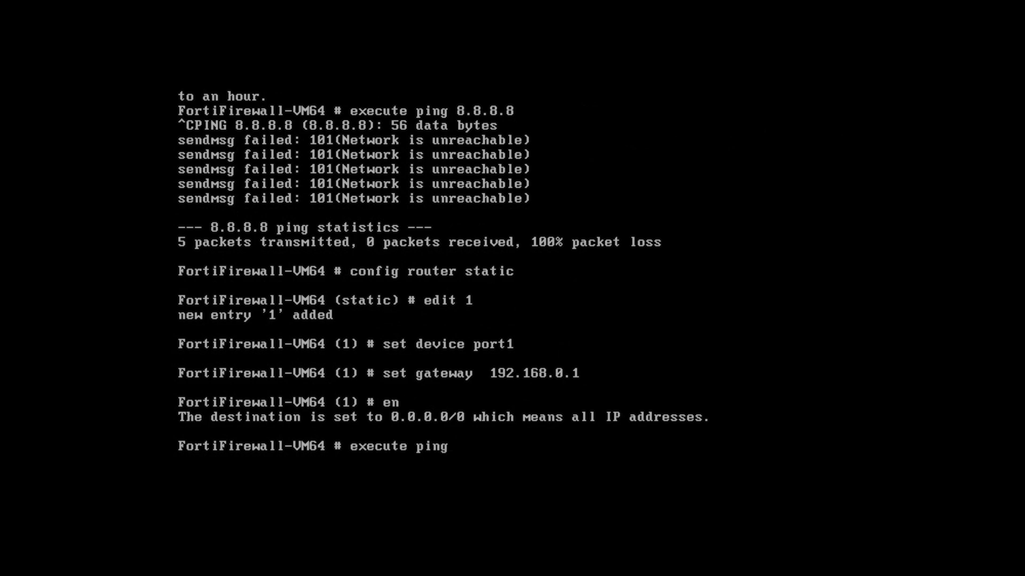
{"action": "type", "text": " 8.8.8.8"}
{"action": "key", "text": "Return"}
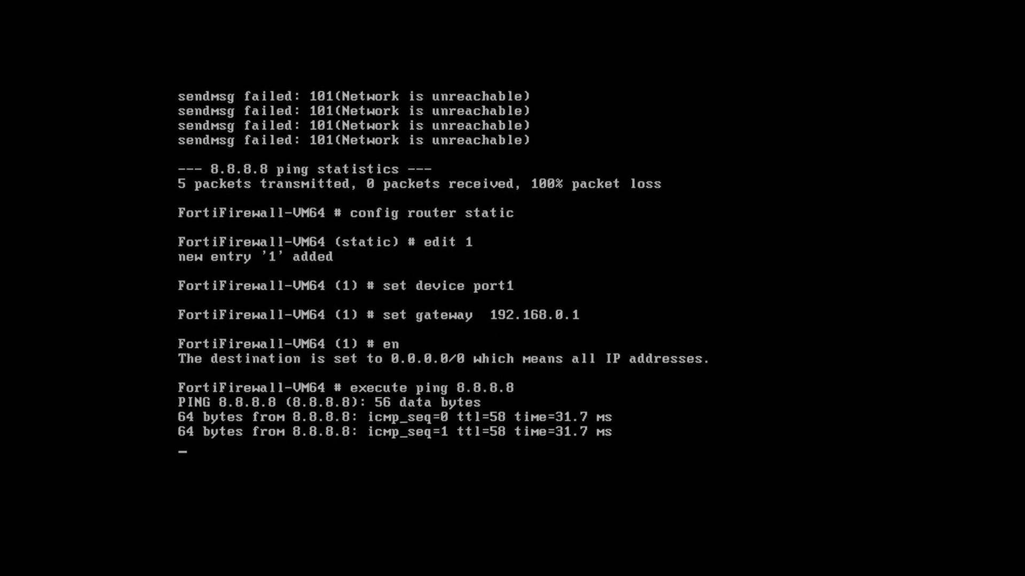
{"action": "key", "text": "ctrl+c"}
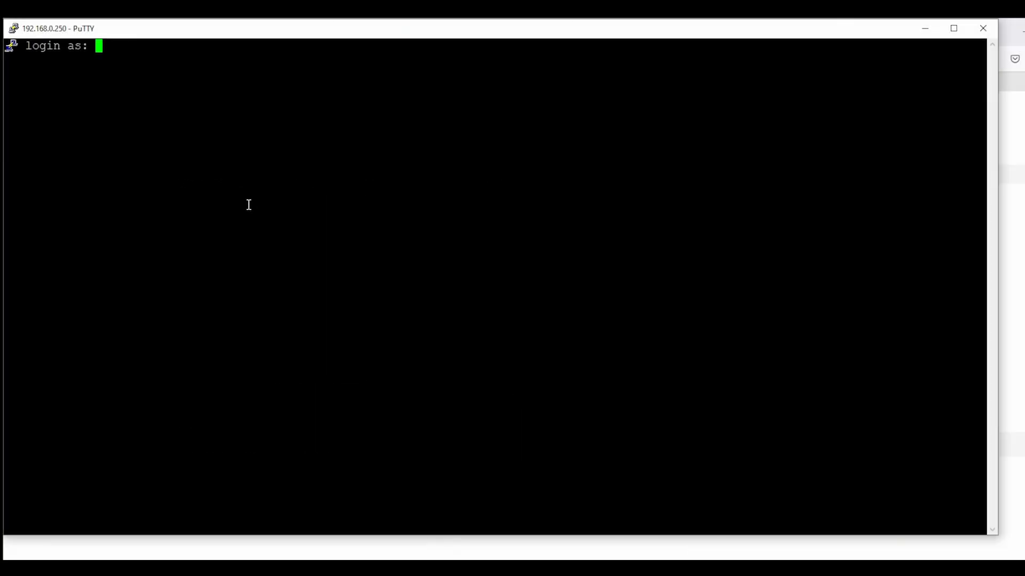
Log in to the FortiGate SSH session as admin
{"action": "type", "text": "as: admin"}
{"action": "key", "text": "Return"}
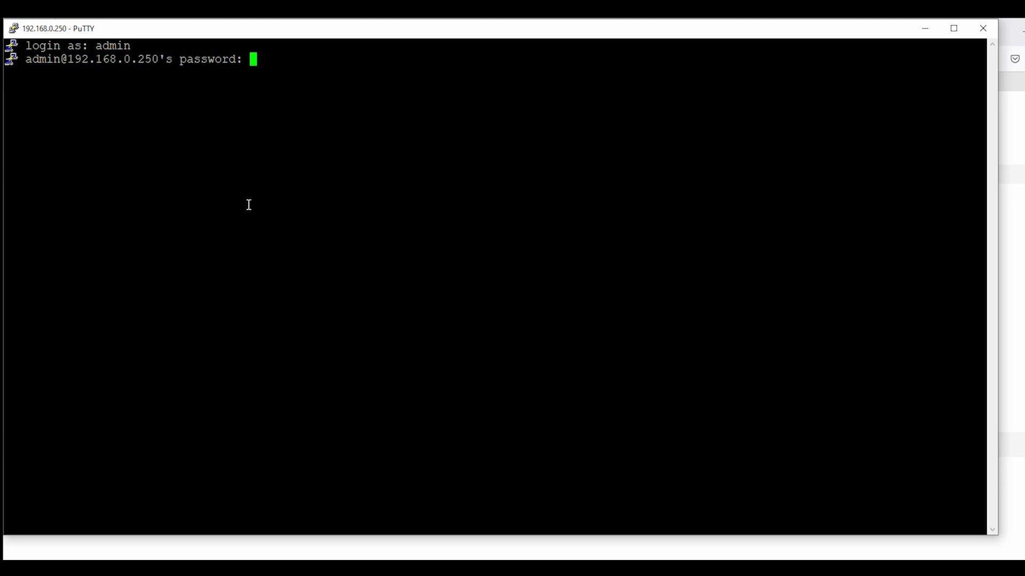
{"action": "key", "text": "Return"}
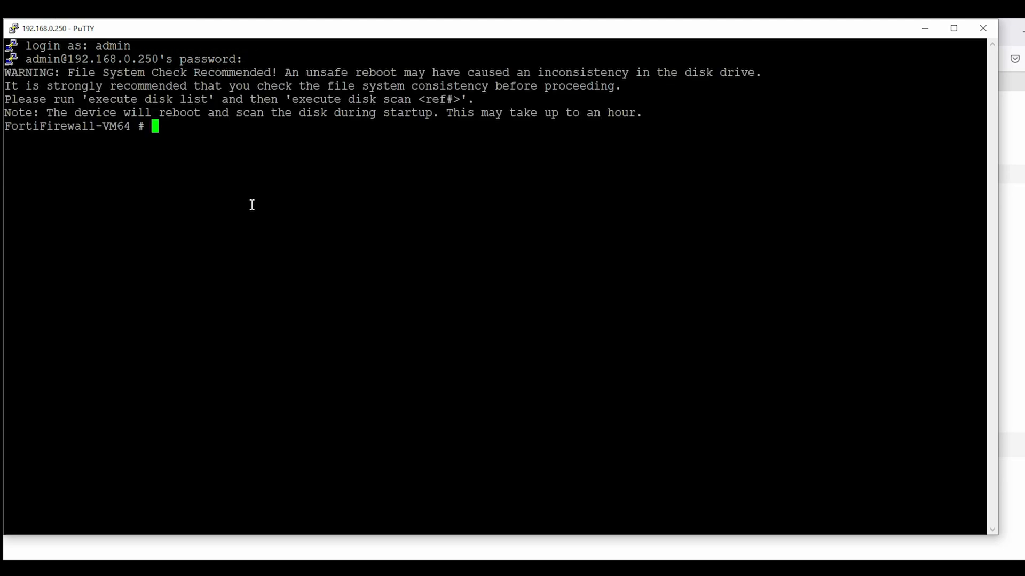
{"action": "key", "text": "Return"}
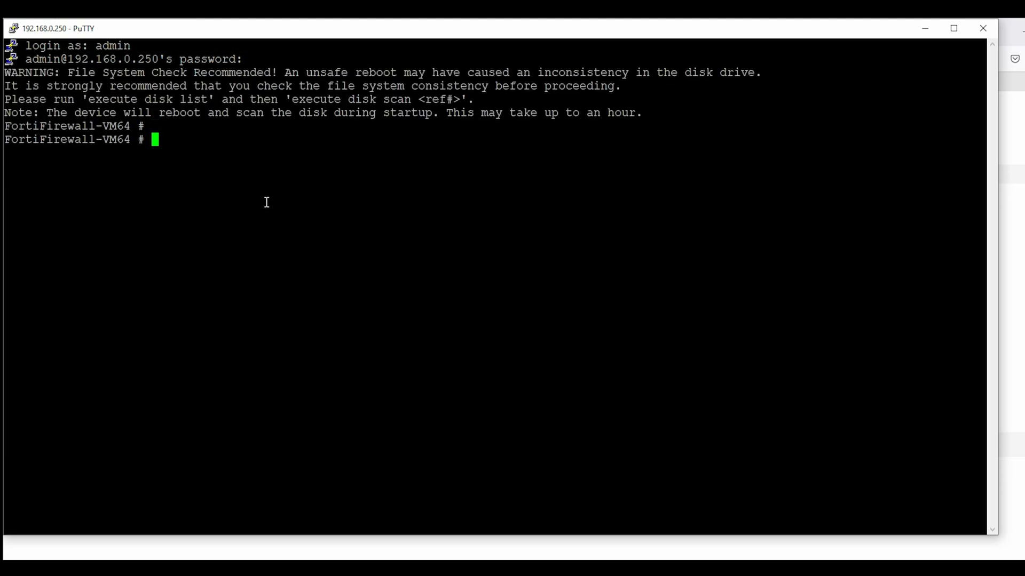
Ping 8.8.8.8 with execute ping and stop it once replies arrive
{"action": "type", "text": "exp"}
{"action": "key", "text": "BackSpace"}
{"action": "type", "text": "ecute ping "}
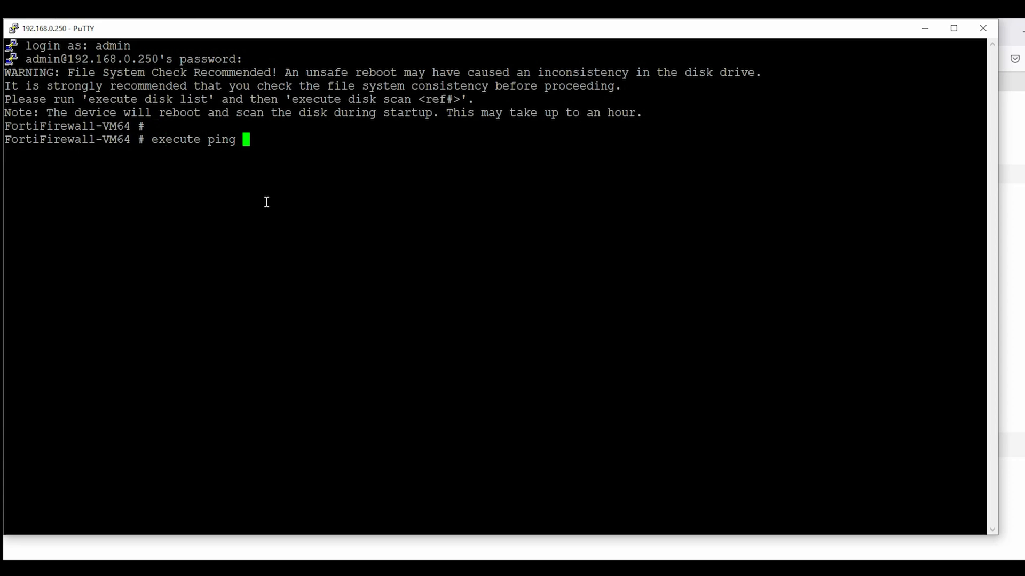
{"action": "type", "text": "8.8.8.8"}
{"action": "key", "text": "Return"}
{"action": "key", "text": "ctrl+c"}
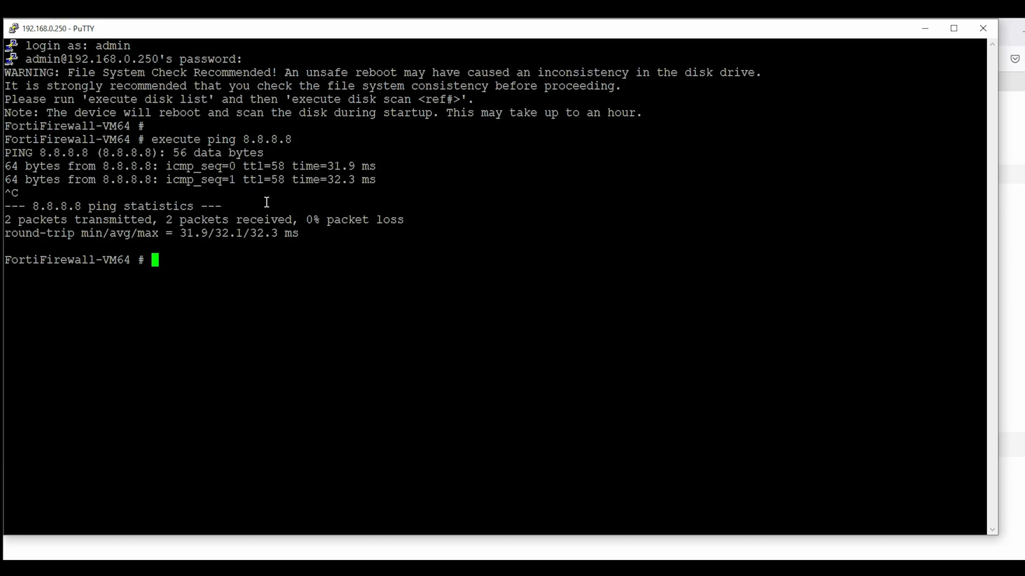
Run get system status and highlight the License Status: Invalid line
{"action": "type", "text": "show"}
{"action": "key", "text": "BackSpace"}
{"action": "key", "text": "BackSpace"}
{"action": "key", "text": "BackSpace"}
{"action": "key", "text": "BackSpace"}
{"action": "key", "text": "BackSpace"}
{"action": "type", "text": "get sy"}
{"action": "key", "text": "Tab"}
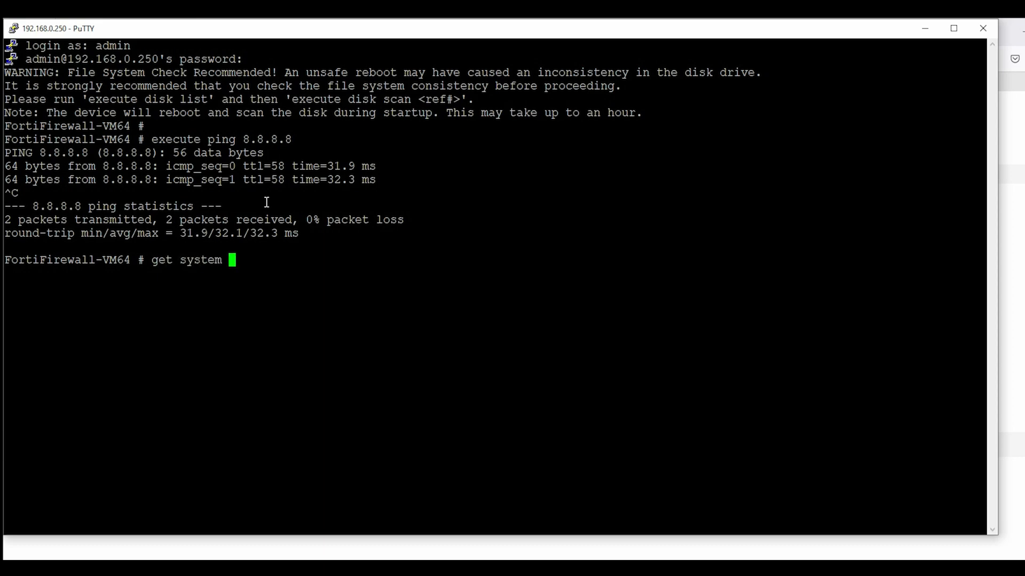
{"action": "type", "text": "st"}
{"action": "key", "text": "Tab"}
{"action": "key", "text": "Tab"}
{"action": "key", "text": "Return"}
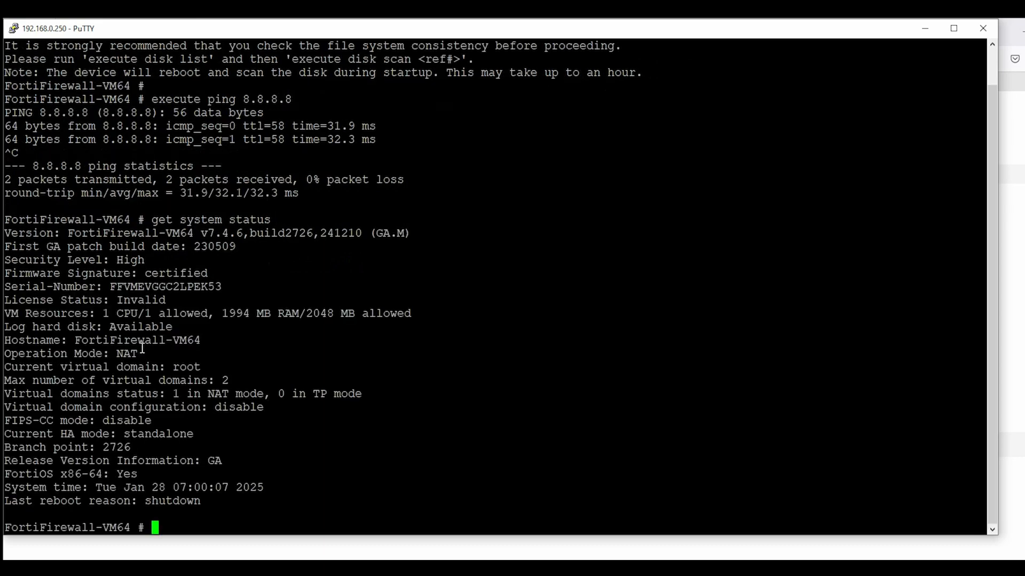
{"action": "left_click_drag", "start_coordinate": [6, 300], "coordinate": [222, 287]}
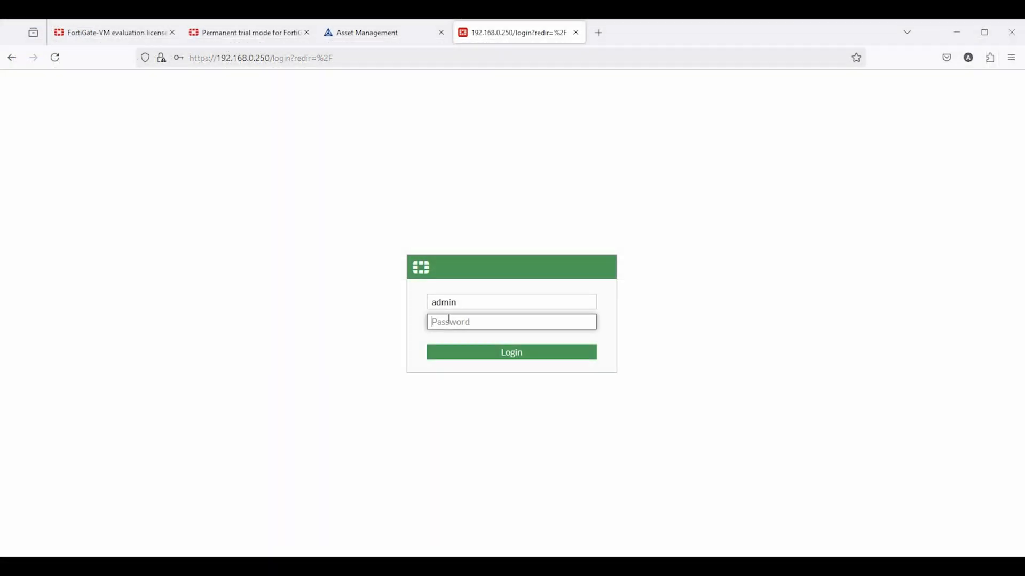
Sign in to the FortiGate web GUI as admin, declining the save-password prompt
{"action": "left_click", "coordinate": [54, 58]}
{"action": "type", "text": "admin"}
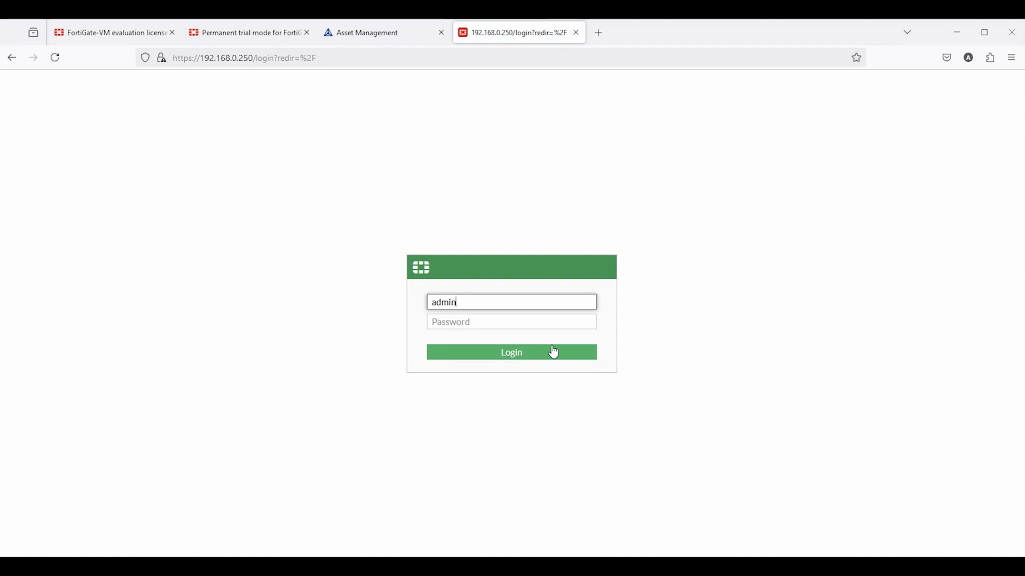
{"action": "key", "text": "Tab"}
{"action": "type", "text": "••••"}
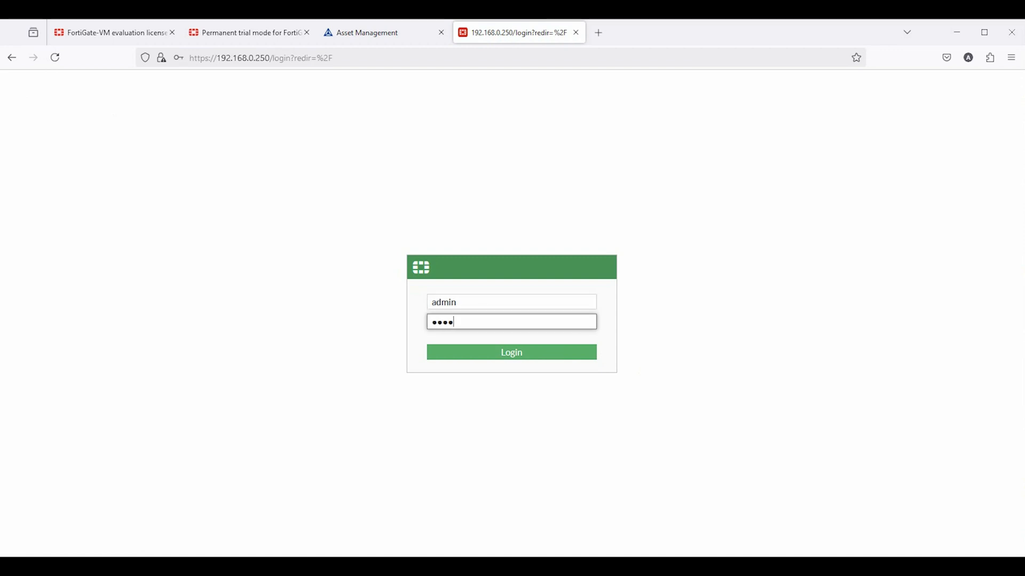
{"action": "type", "text": "•"}
{"action": "key", "text": "Return"}
{"action": "left_click", "coordinate": [337, 206]}
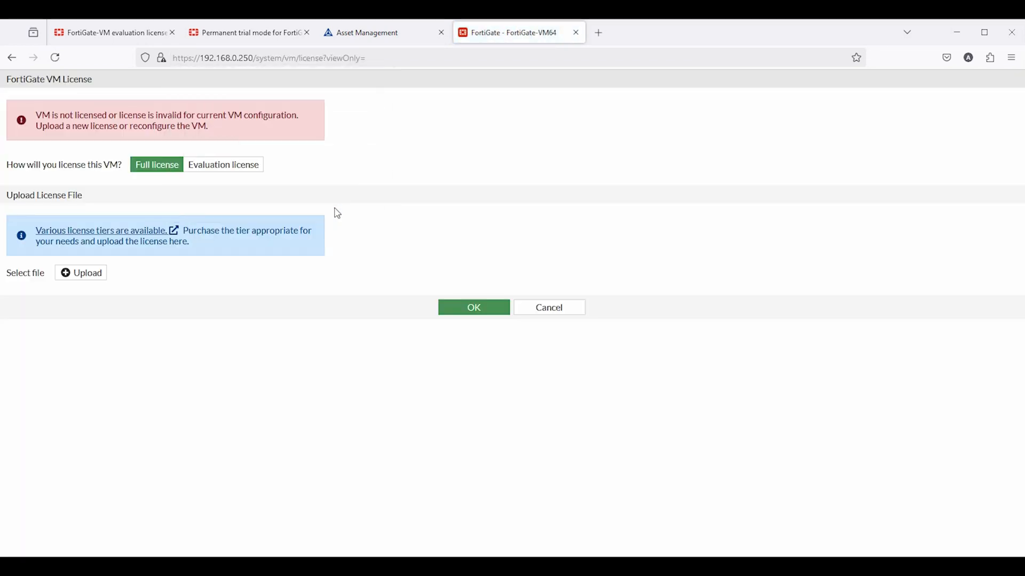
Choose the evaluation license and paste in the FortiCare account e-mail and password
{"action": "left_click", "coordinate": [207, 170]}
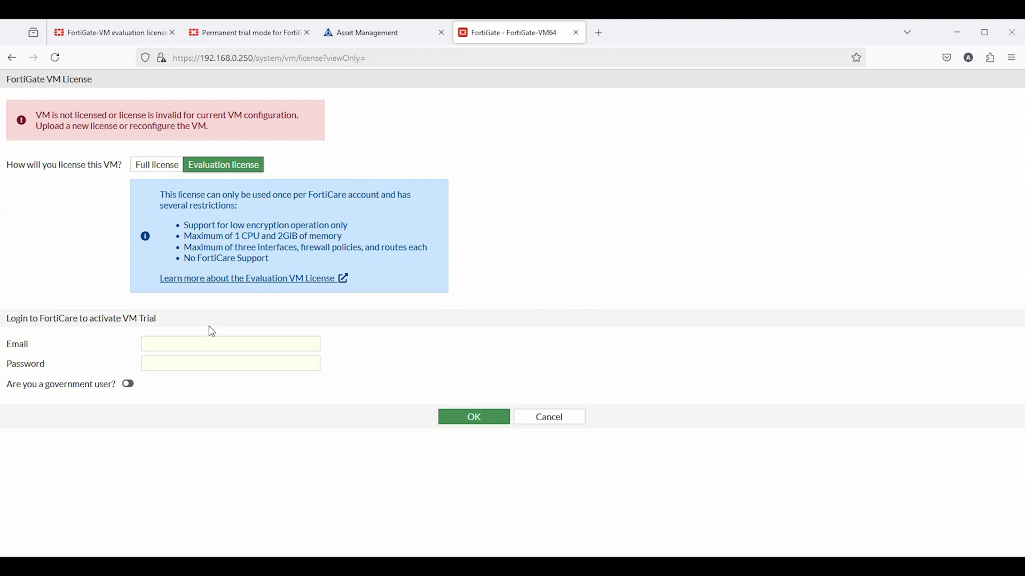
{"action": "left_click", "coordinate": [213, 342]}
{"action": "key", "text": "ctrl+v"}
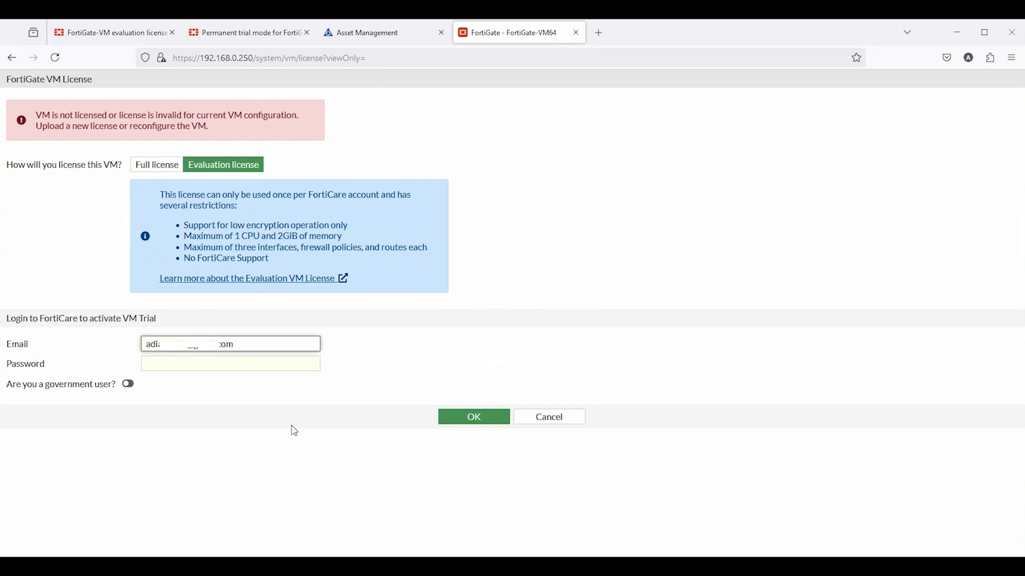
{"action": "left_click", "coordinate": [181, 364]}
{"action": "key", "text": "ctrl+v"}
{"action": "key", "text": "Return"}
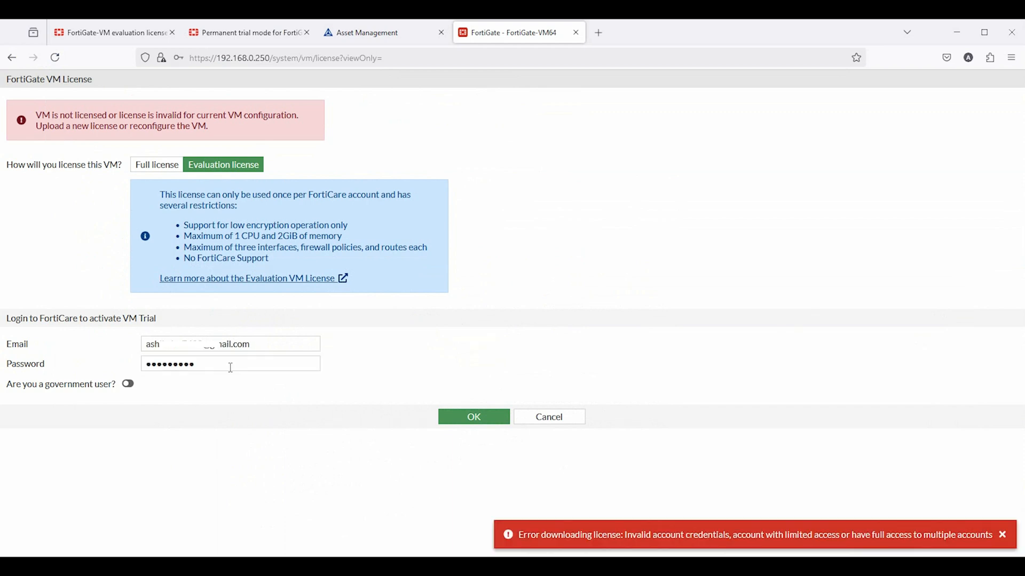
{"action": "left_click_drag", "start_coordinate": [230, 367], "coordinate": [117, 376]}
{"action": "key", "text": "ctrl+v"}
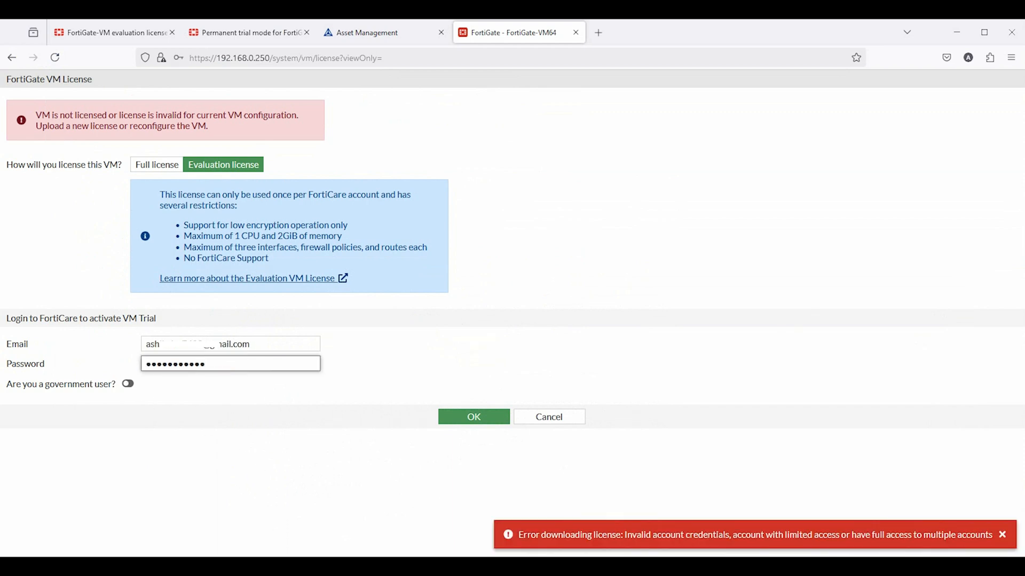
Dismiss the license error, submit the evaluation activation, and confirm the reboot
{"action": "left_click", "coordinate": [1003, 535]}
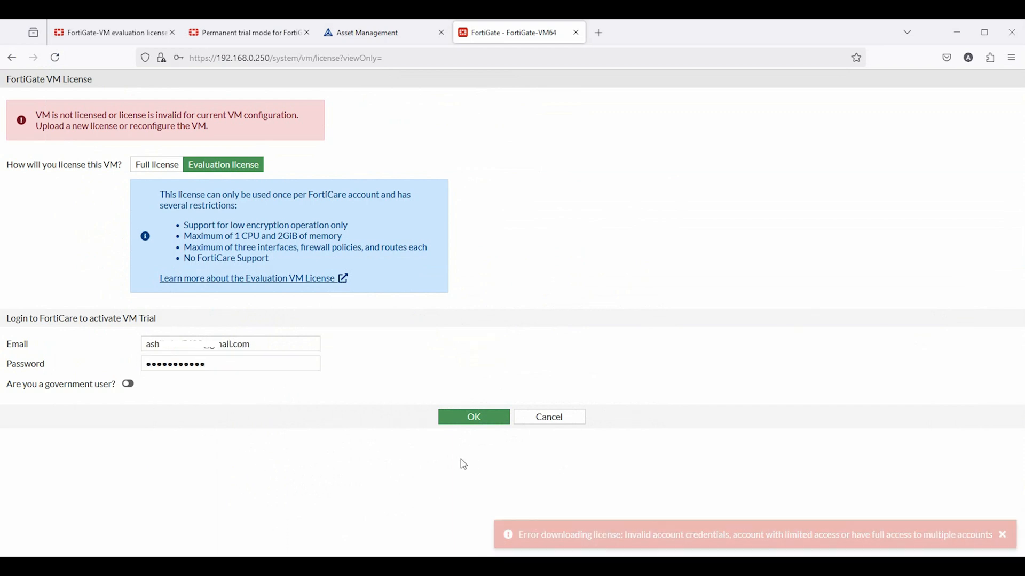
{"action": "left_click", "coordinate": [462, 418]}
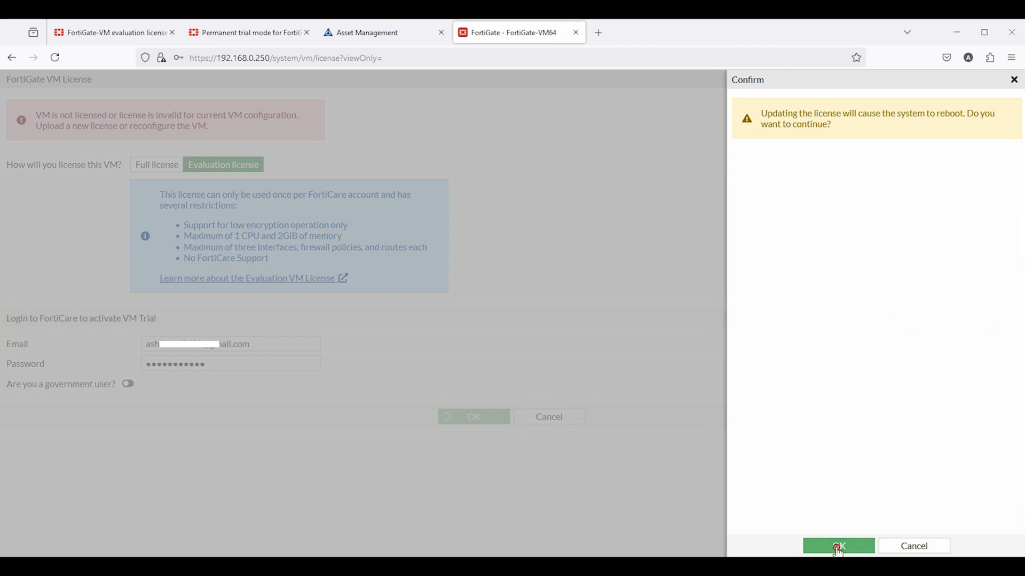
{"action": "left_click", "coordinate": [839, 547]}
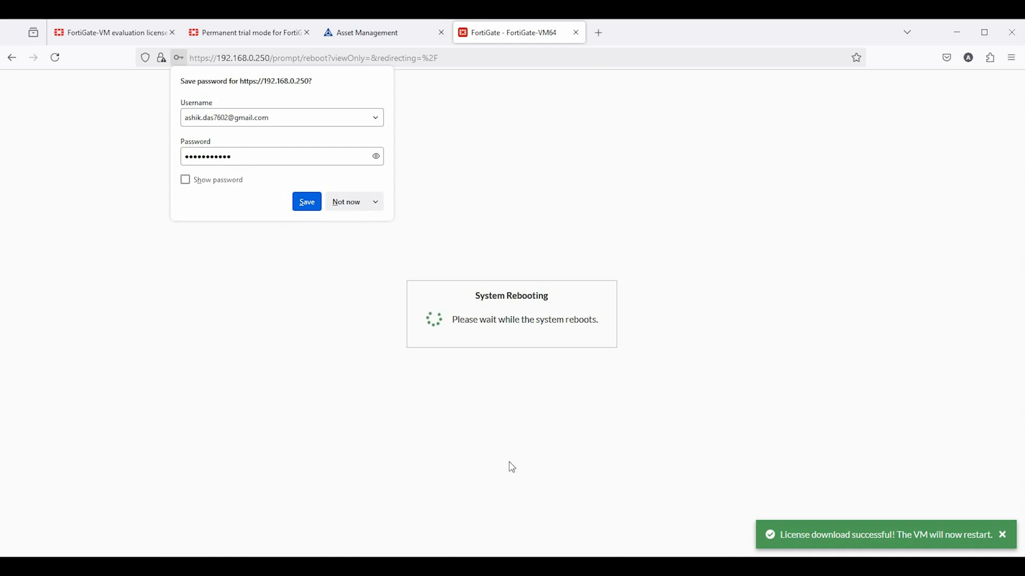
Decline saving the FortiCare login and wait for the FortiGate reboot to finish
{"action": "left_click", "coordinate": [346, 202]}
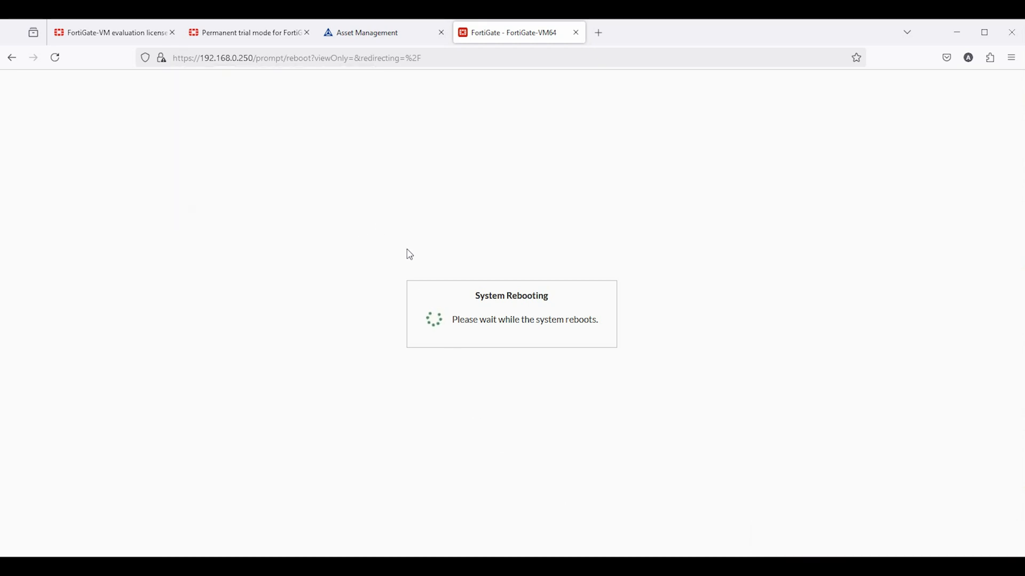
{"action": "mouse_move", "coordinate": [382, 42]}
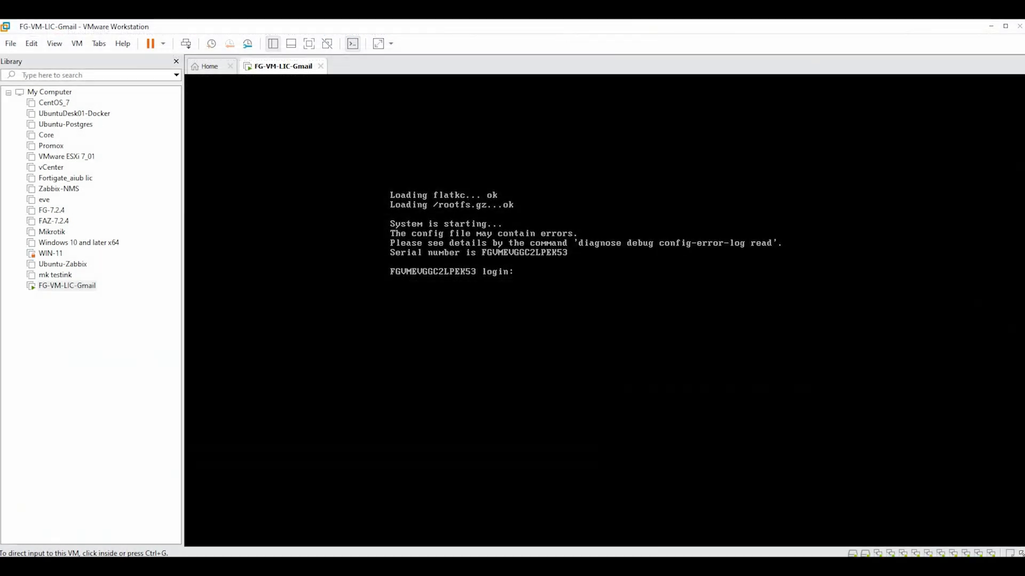
Log in to the rebooted FortiGate as admin at the VM console and over SSH
{"action": "left_click", "coordinate": [720, 368]}
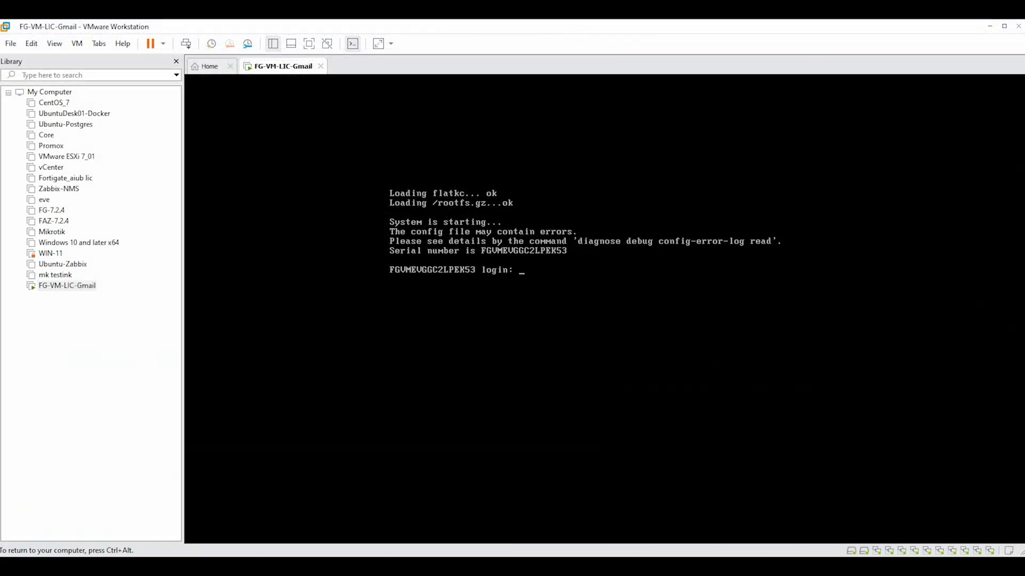
{"action": "key", "text": "Return"}
{"action": "key", "text": "Return"}
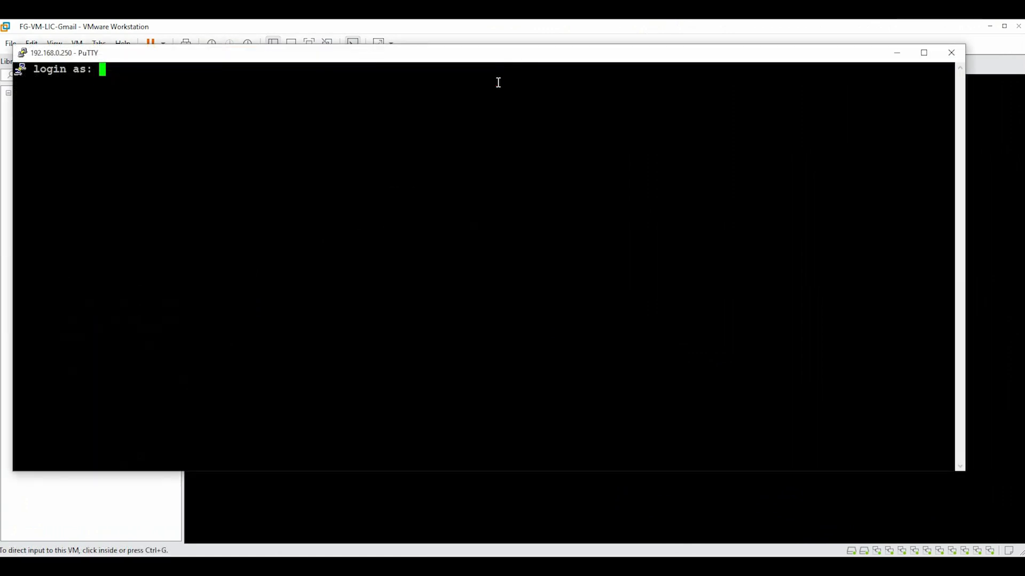
{"action": "type", "text": "admin"}
{"action": "key", "text": "Return"}
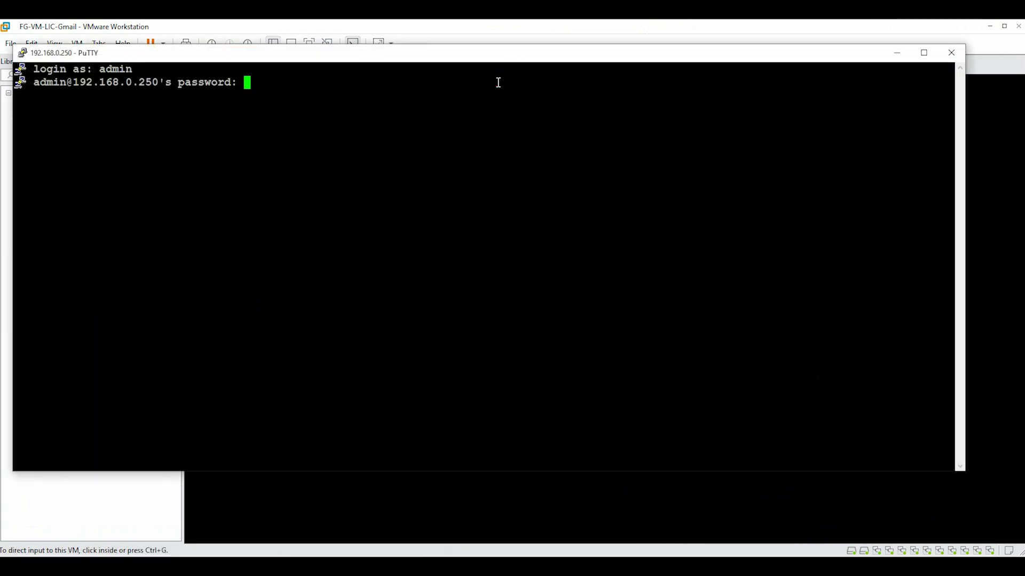
{"action": "key", "text": "Return"}
{"action": "key", "text": "Return"}
{"action": "key", "text": "Return"}
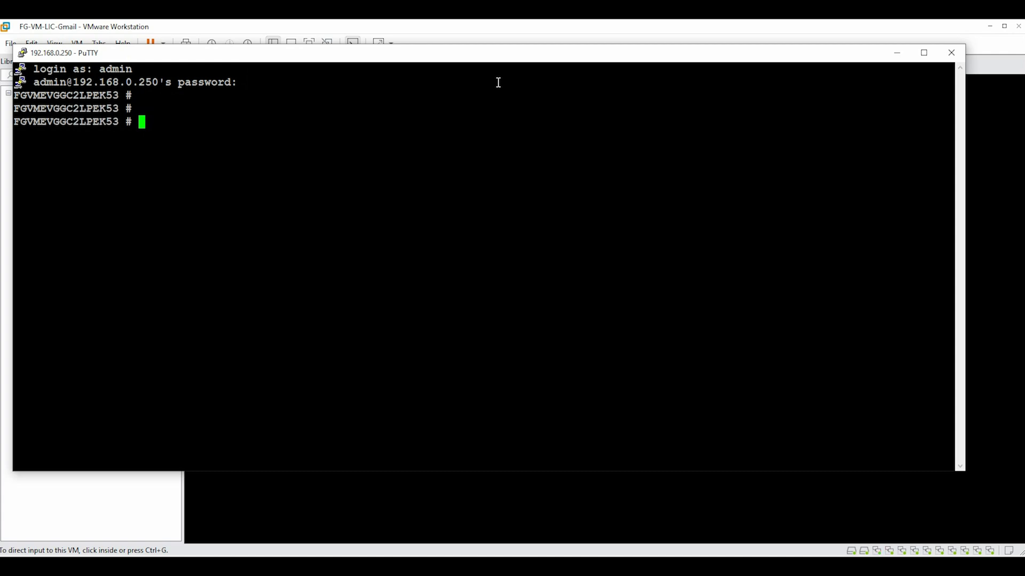
Run get system status and highlight the serial number and License Status: Valid lines
{"action": "type", "text": "get system "}
{"action": "type", "text": "s"}
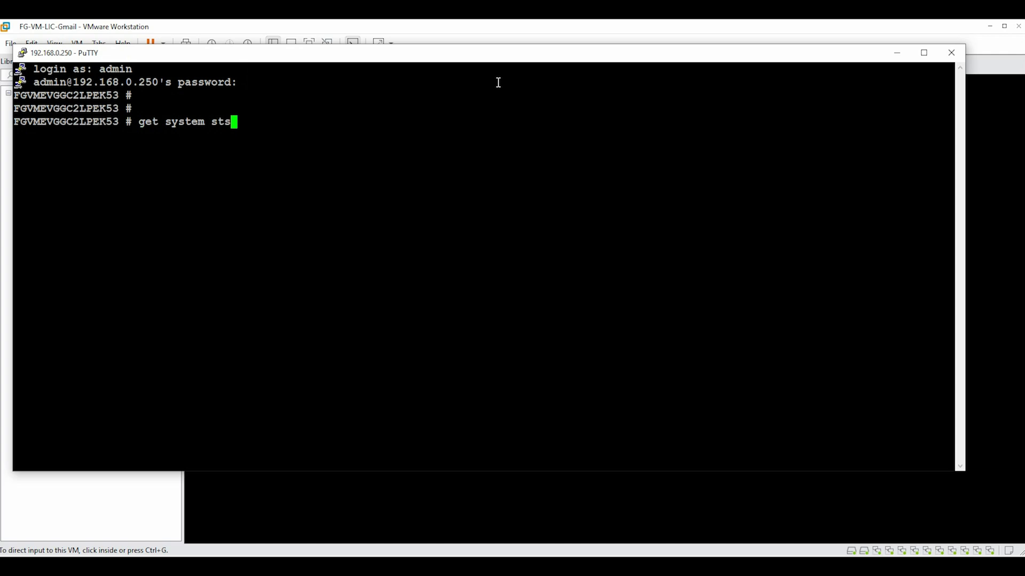
{"action": "key", "text": "BackSpace"}
{"action": "type", "text": "atus"}
{"action": "key", "text": "Return"}
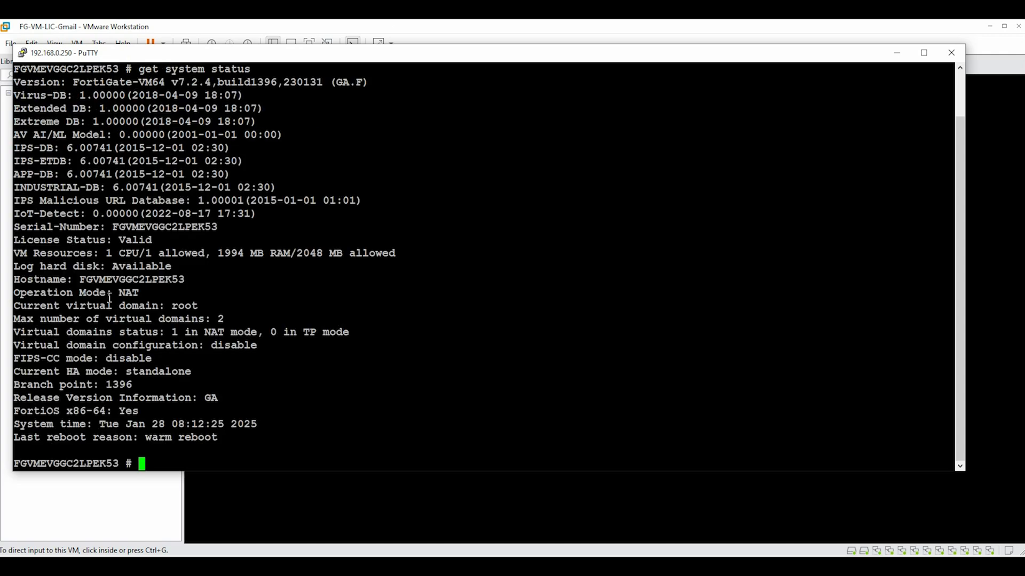
{"action": "left_click_drag", "start_coordinate": [159, 241], "coordinate": [216, 229]}
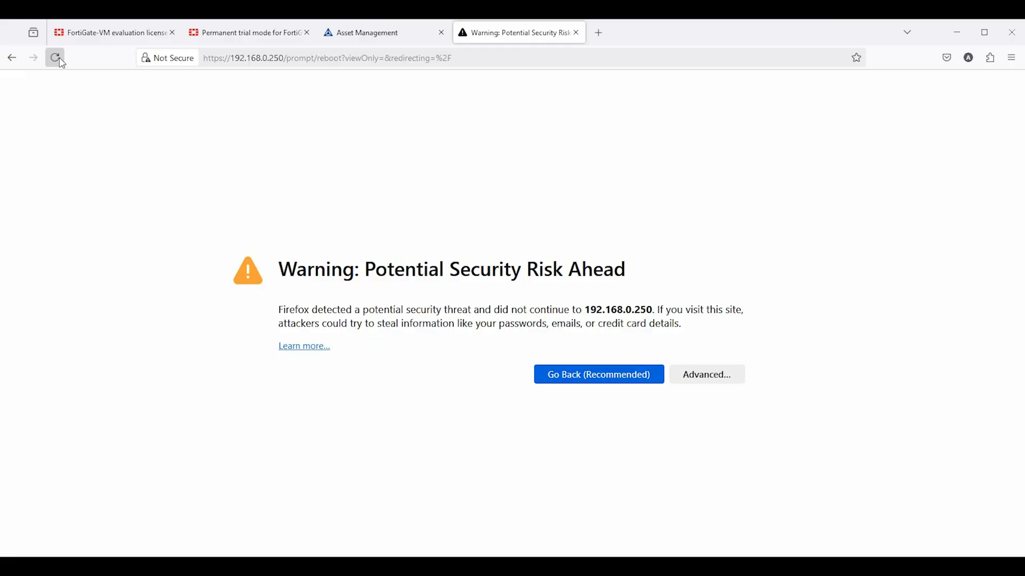
Accept the self-signed certificate risk and sign in to the web GUI as admin
{"action": "left_click", "coordinate": [729, 379]}
{"action": "scroll", "coordinate": [583, 507], "scroll_direction": "down", "scroll_amount": 1}
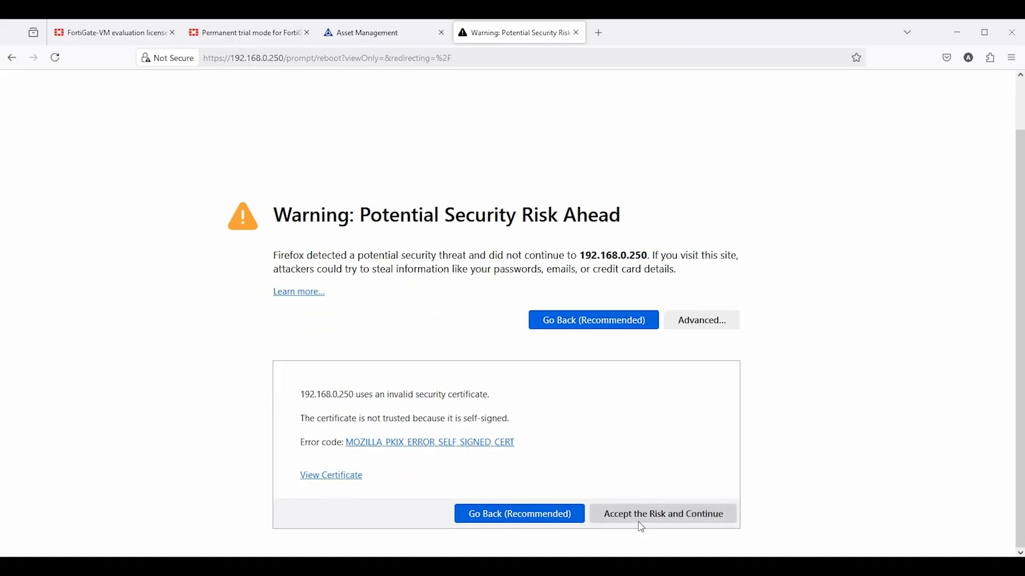
{"action": "left_click", "coordinate": [640, 524]}
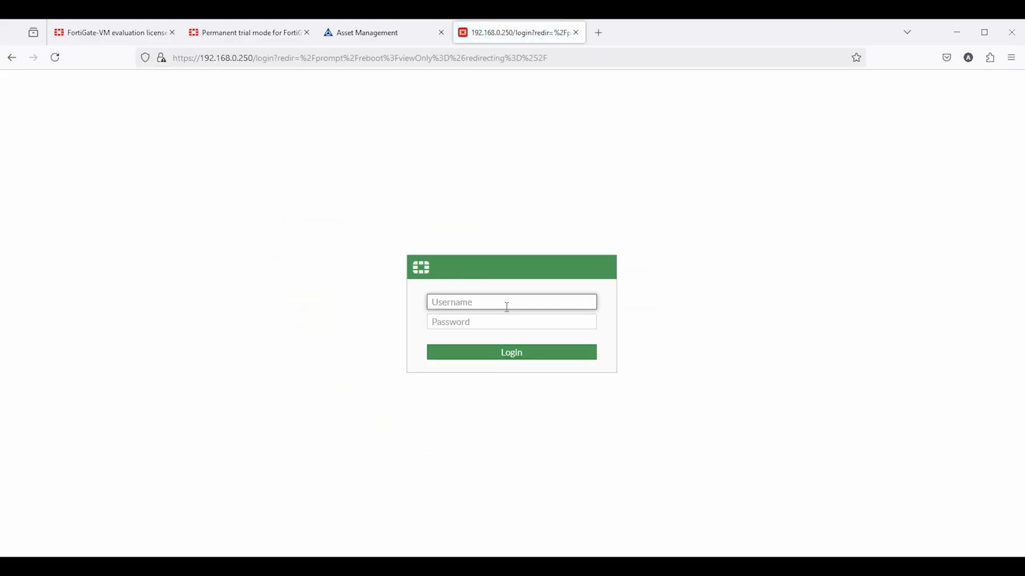
{"action": "type", "text": "admin"}
{"action": "key", "text": "Tab"}
{"action": "type", "text": "••"}
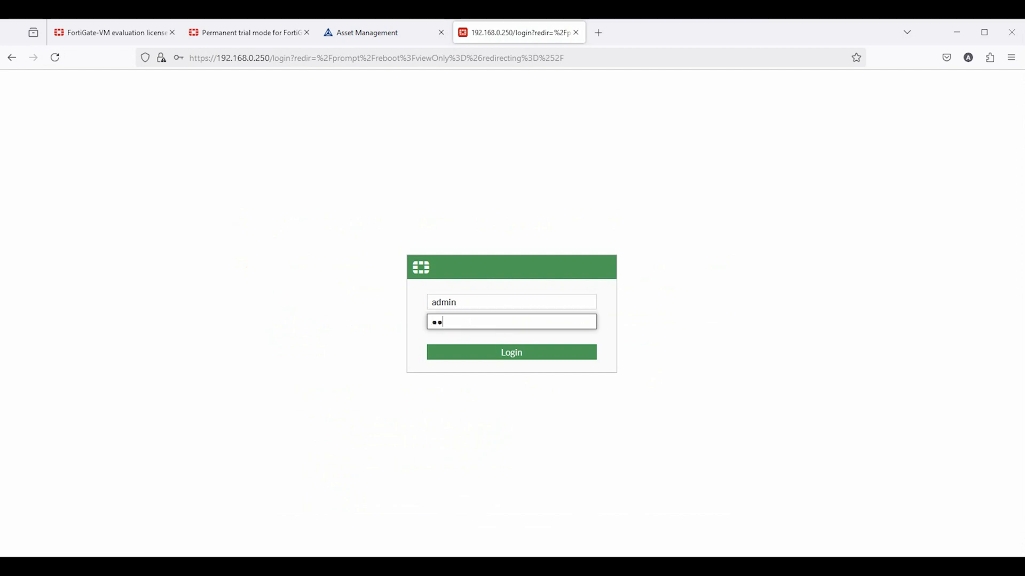
{"action": "key", "text": "Return"}
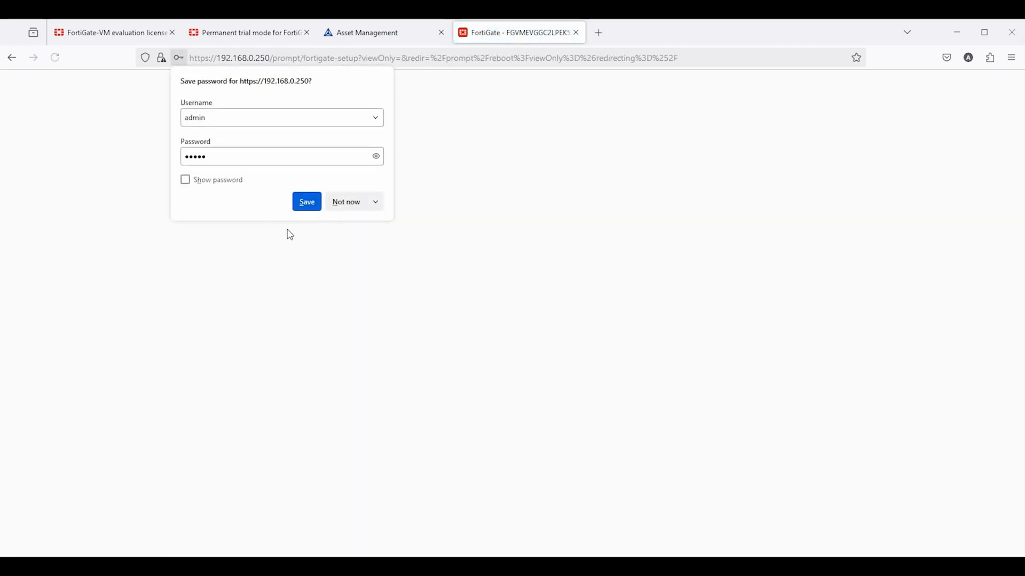
Decline saving the login and postpone the FortiGate setup steps with Later
{"action": "left_click", "coordinate": [346, 201]}
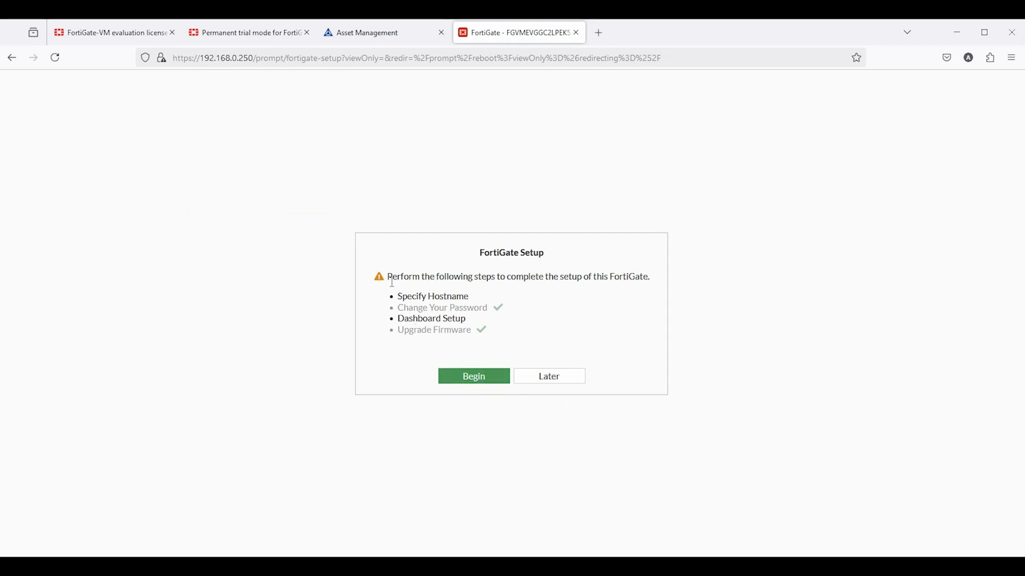
{"action": "left_click_drag", "start_coordinate": [388, 277], "coordinate": [647, 283]}
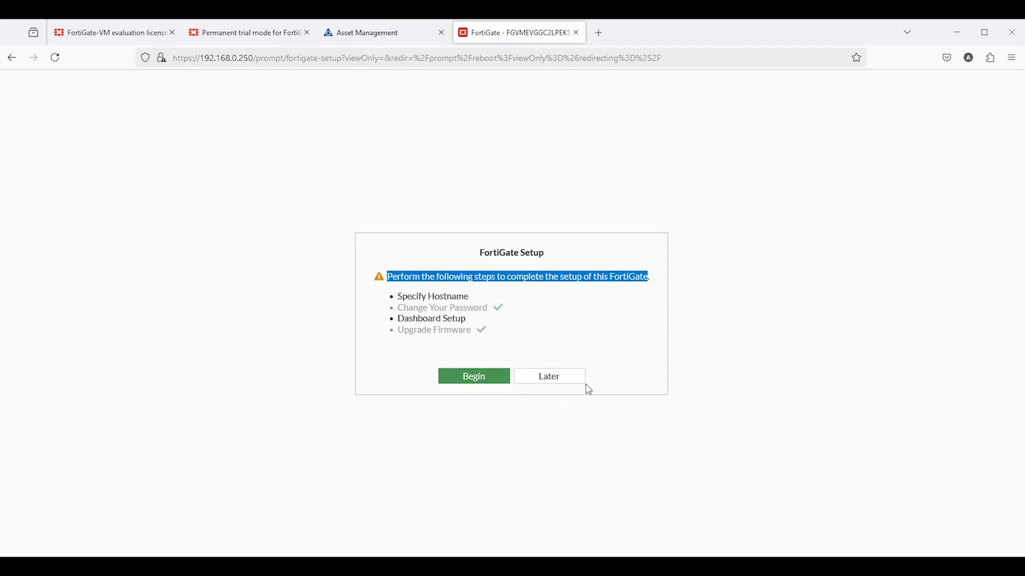
{"action": "left_click", "coordinate": [562, 383]}
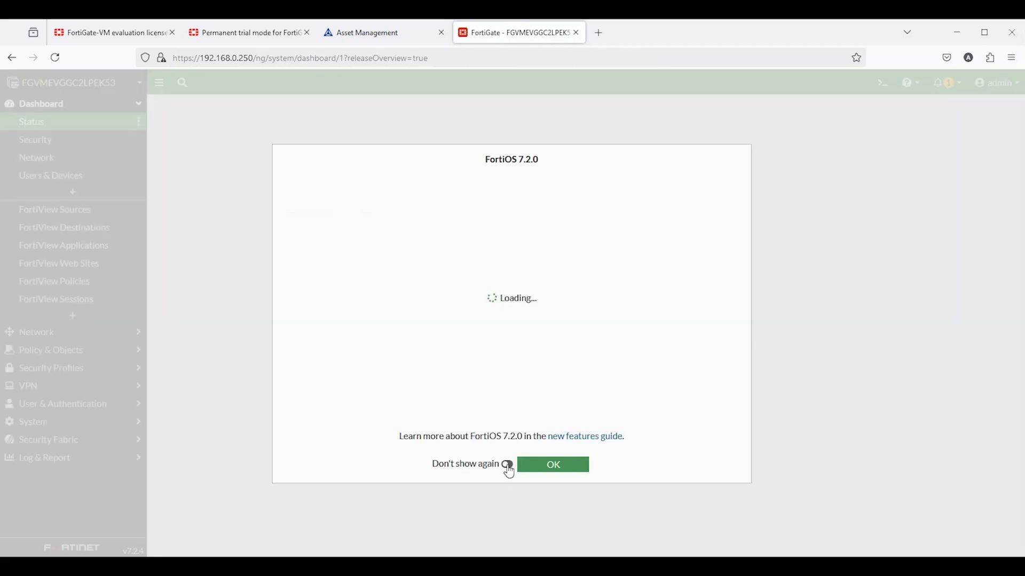
Close the FortiOS 7.2.0 overview with Don't show again, view Evaluation VM License, then open Dashboard > Status
{"action": "left_click", "coordinate": [508, 465]}
{"action": "left_click", "coordinate": [553, 465]}
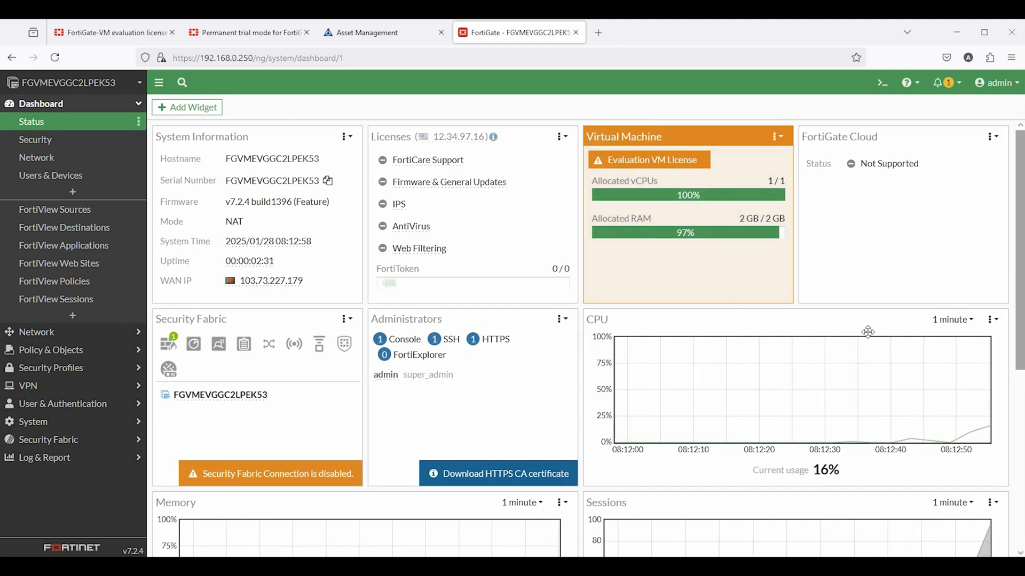
{"action": "left_click", "coordinate": [941, 84]}
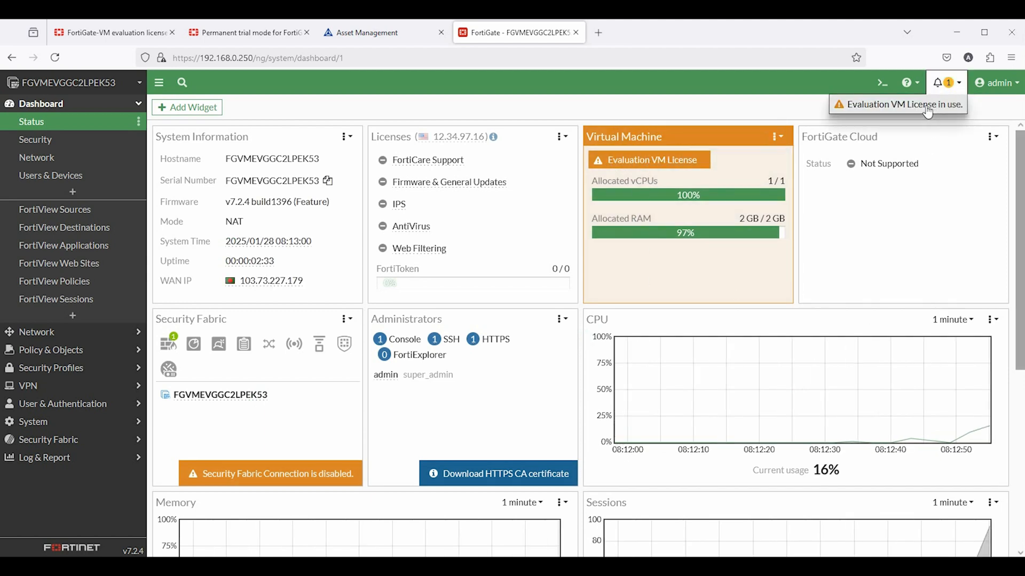
{"action": "left_click", "coordinate": [923, 105]}
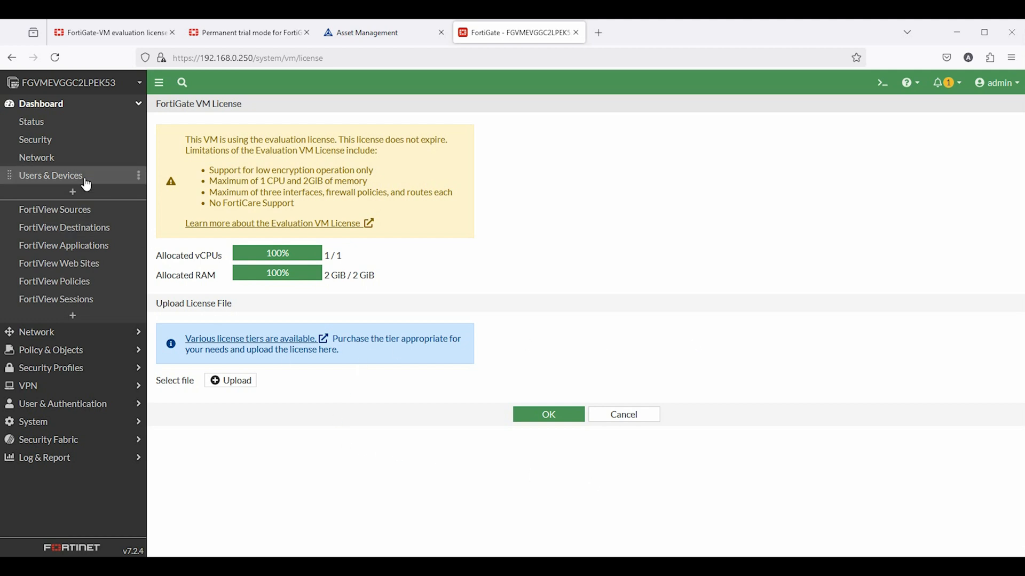
{"action": "left_click", "coordinate": [42, 124]}
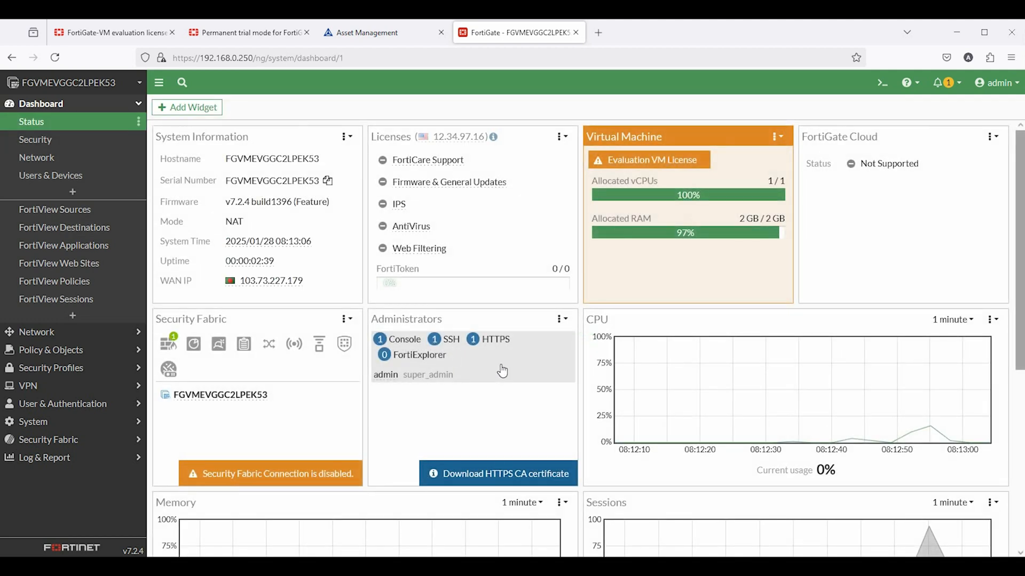
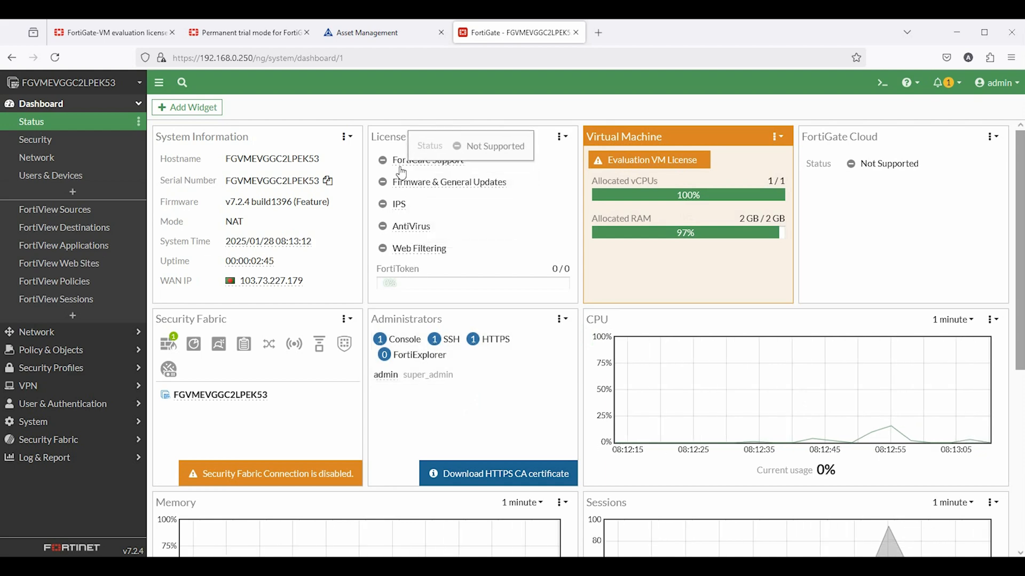
Open the FortiCloud Product List and expand the FortiGate group
{"action": "scroll", "coordinate": [856, 450], "scroll_direction": "down", "scroll_amount": 3}
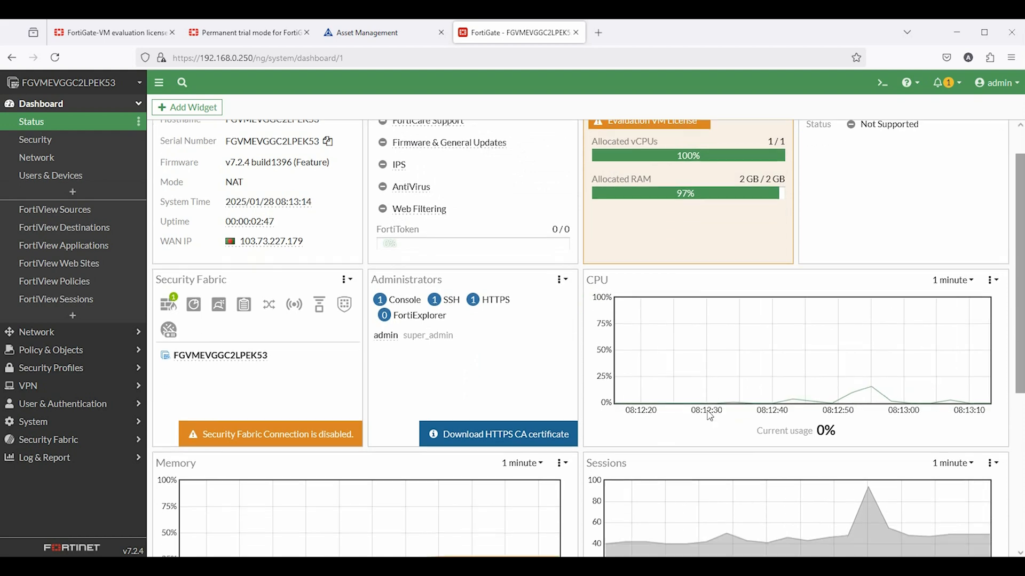
{"action": "mouse_move", "coordinate": [878, 304]}
{"action": "scroll", "coordinate": [789, 370], "scroll_direction": "down", "scroll_amount": 3}
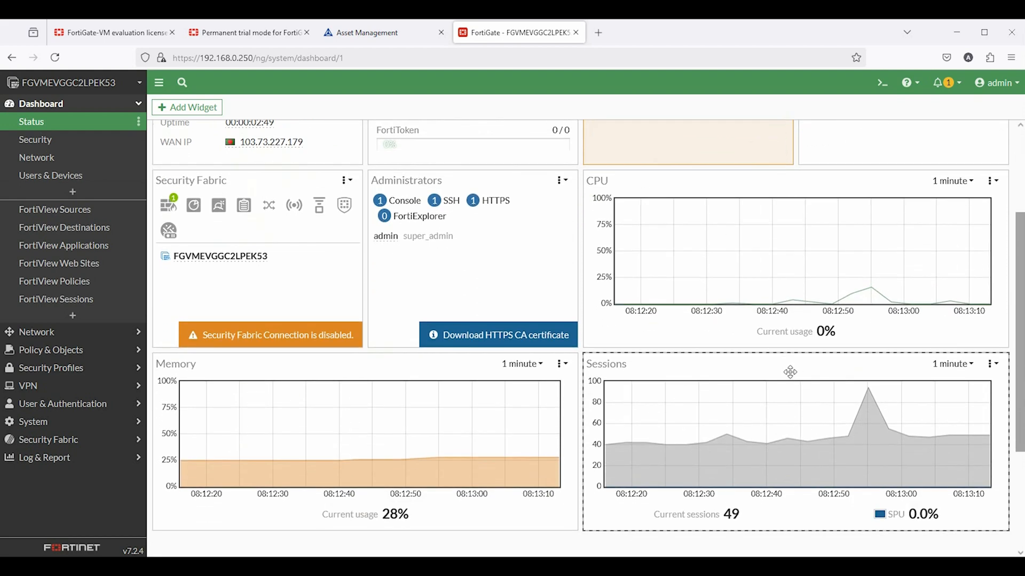
{"action": "scroll", "coordinate": [792, 374], "scroll_direction": "up", "scroll_amount": 6}
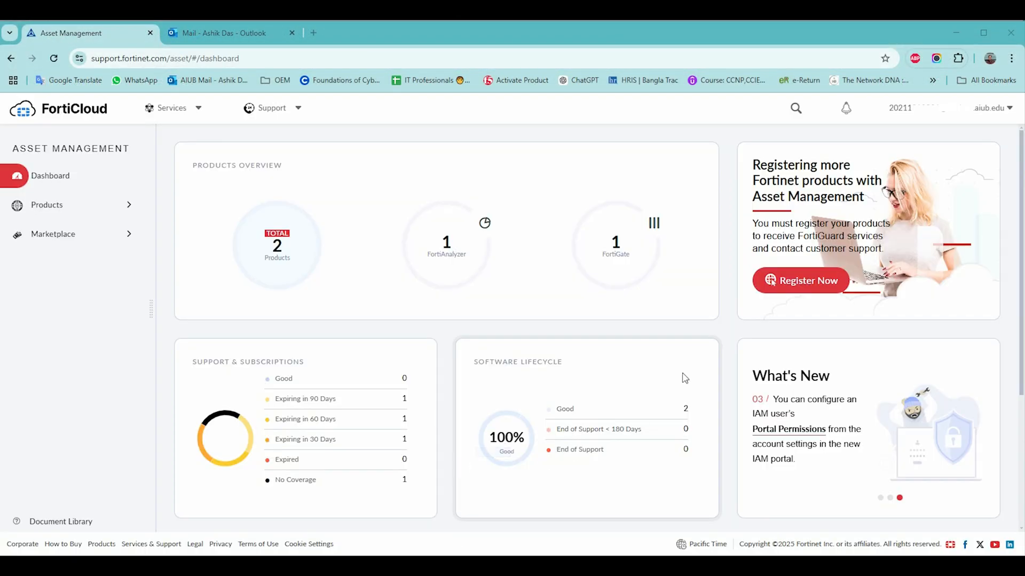
{"action": "left_click", "coordinate": [599, 237]}
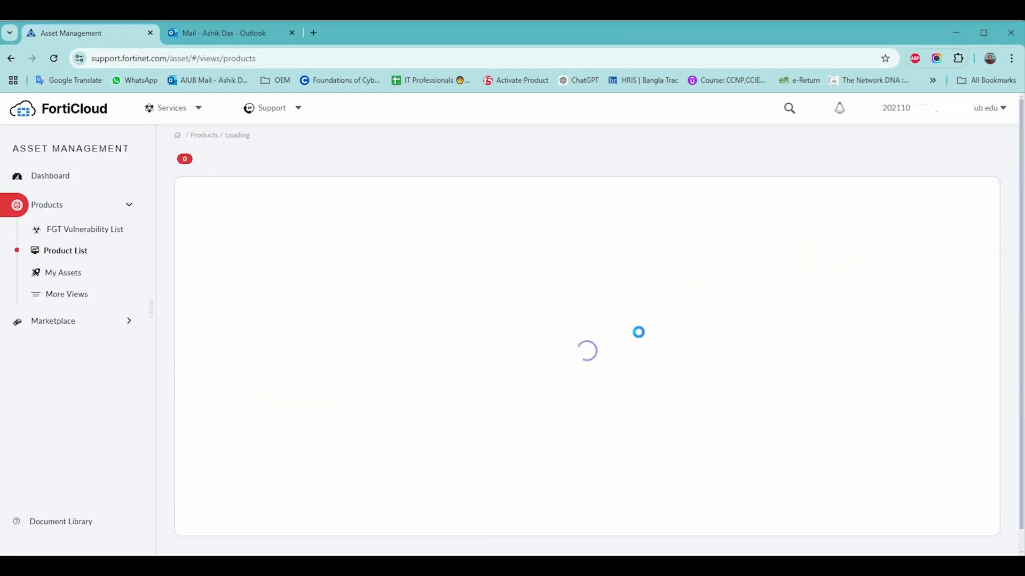
{"action": "left_click", "coordinate": [203, 266]}
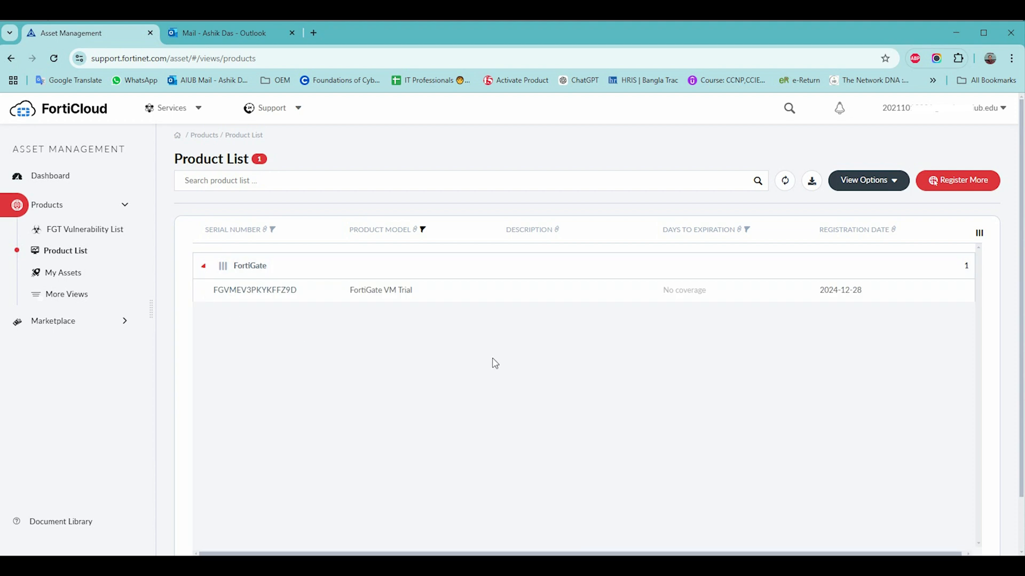
Open the FortiGate VM Trial unit's serial number and select its product information
{"action": "scroll", "coordinate": [513, 364], "scroll_direction": "down", "scroll_amount": 1}
{"action": "scroll", "coordinate": [514, 363], "scroll_direction": "up", "scroll_amount": 1}
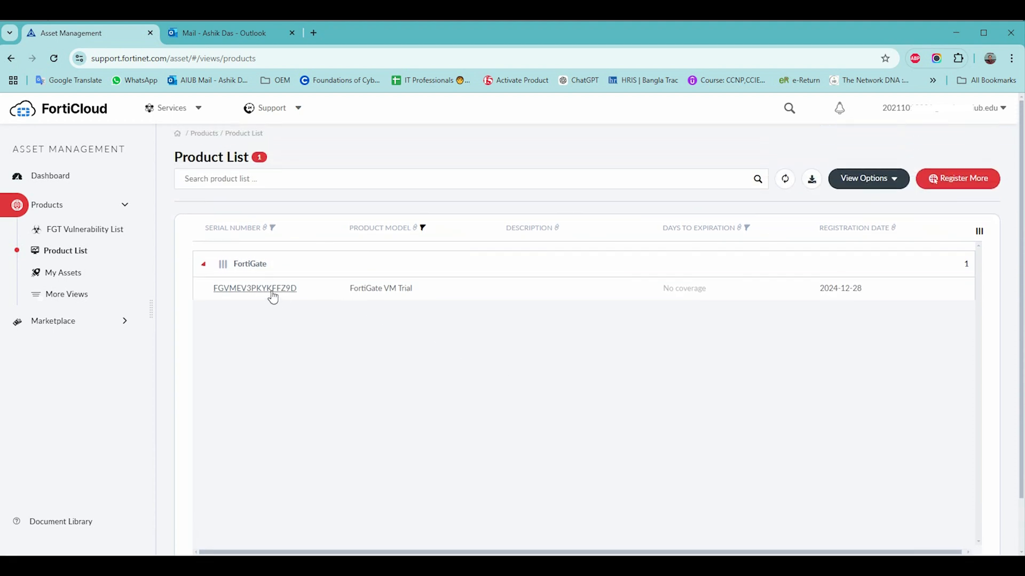
{"action": "left_click_drag", "start_coordinate": [266, 290], "coordinate": [272, 291]}
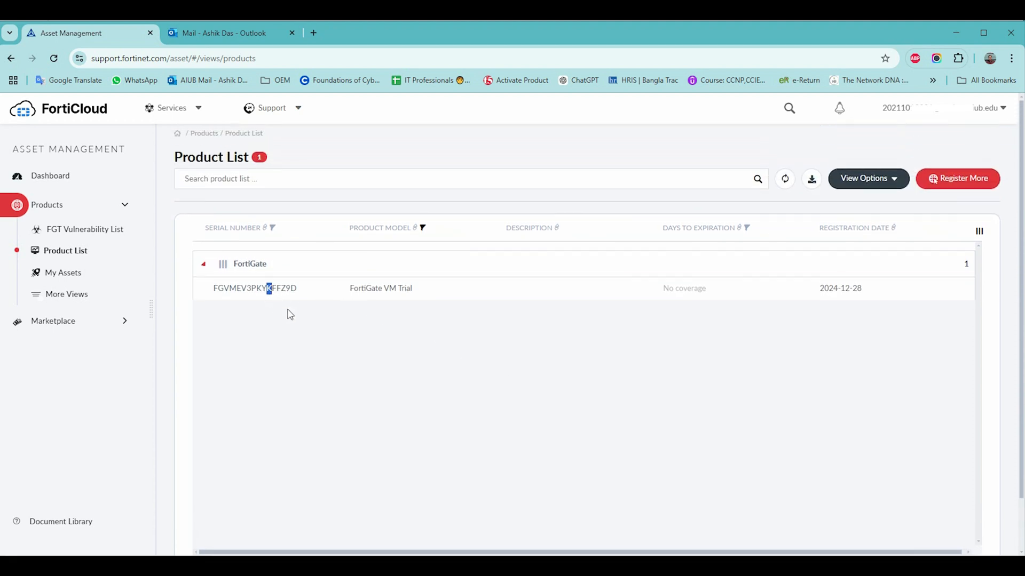
{"action": "left_click", "coordinate": [211, 287]}
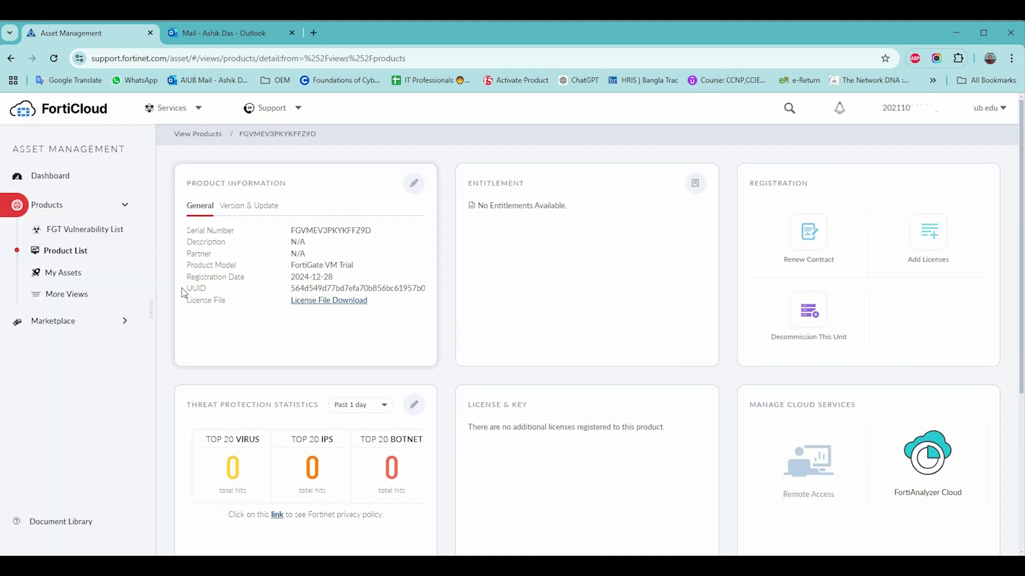
{"action": "left_click_drag", "start_coordinate": [187, 235], "coordinate": [370, 304]}
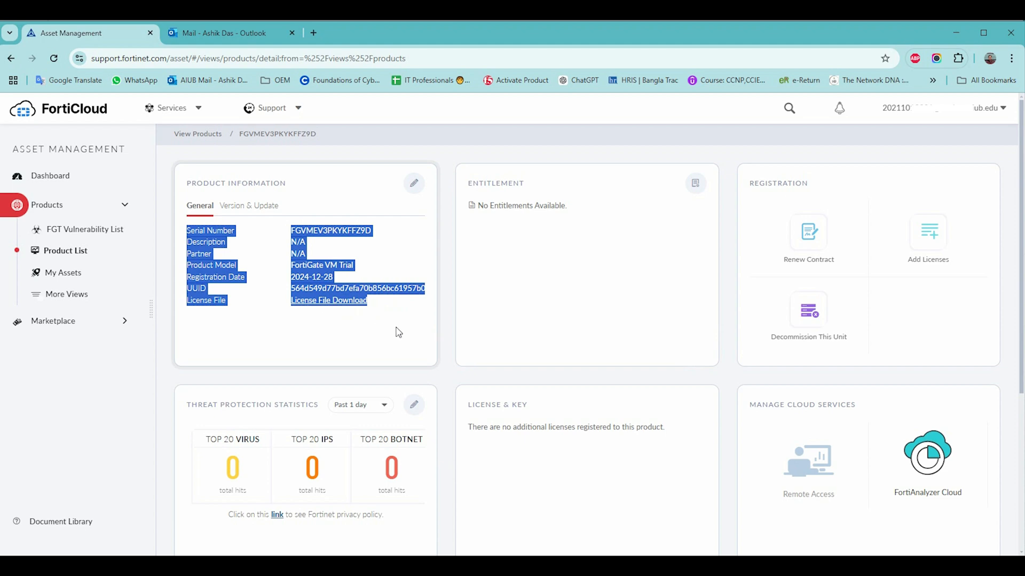
{"action": "scroll", "coordinate": [629, 406], "scroll_direction": "down", "scroll_amount": 3}
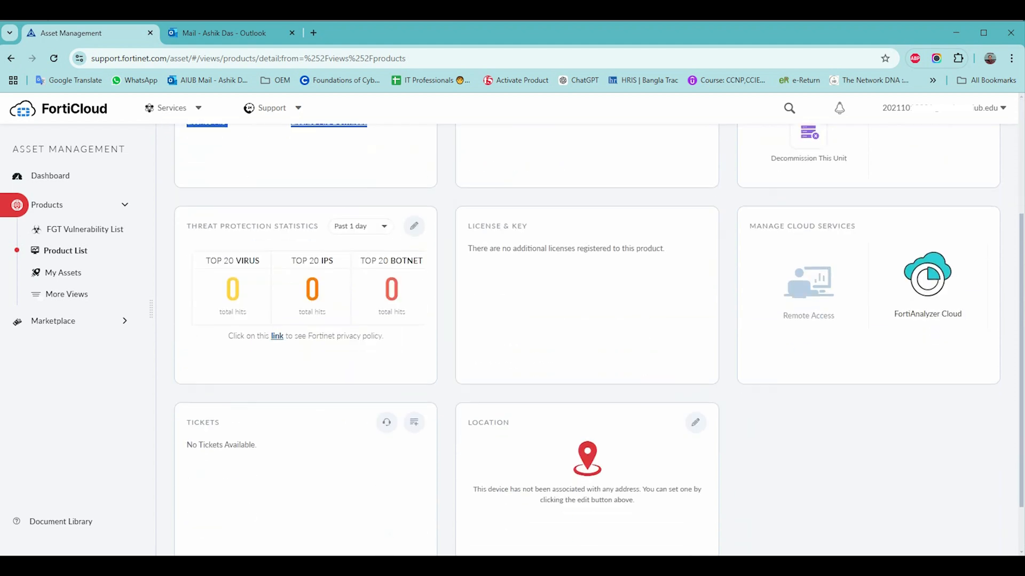
{"action": "scroll", "coordinate": [389, 394], "scroll_direction": "up", "scroll_amount": 1}
{"action": "scroll", "coordinate": [393, 393], "scroll_direction": "up", "scroll_amount": 2}
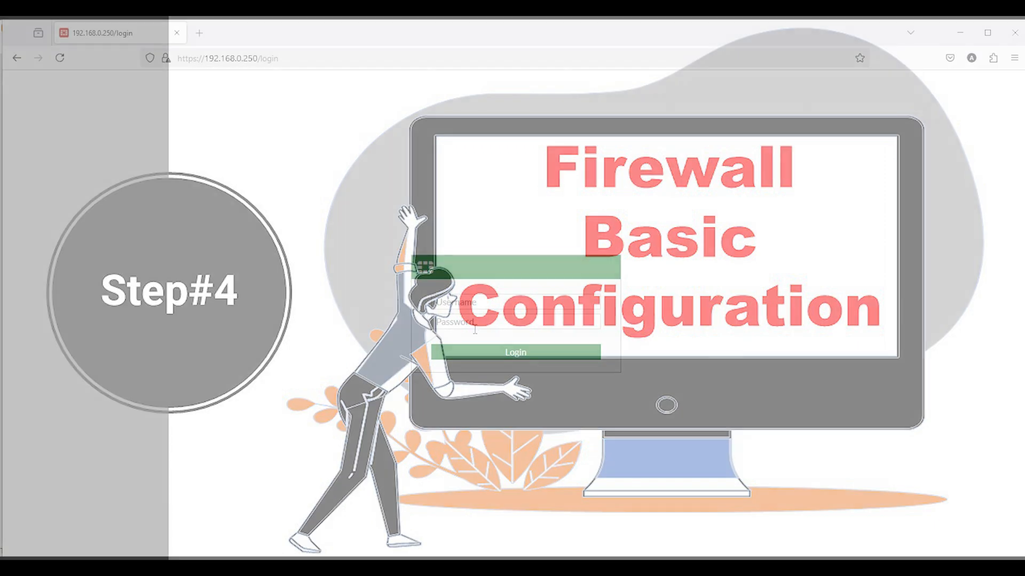
Sign in to FortiGate as admin and decline saving the password
{"action": "type", "text": "admin"}
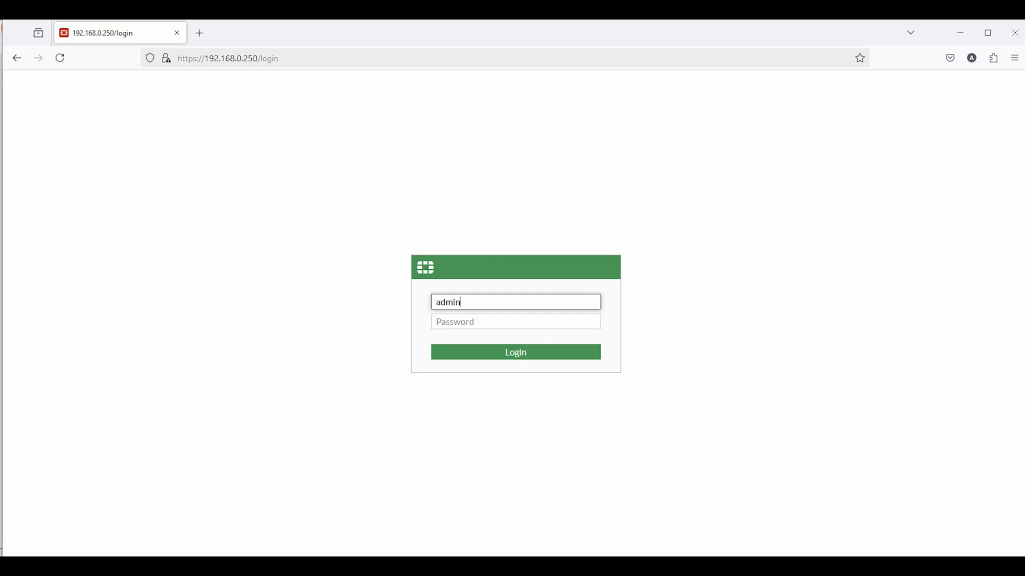
{"action": "key", "text": "Tab"}
{"action": "type", "text": "pa"}
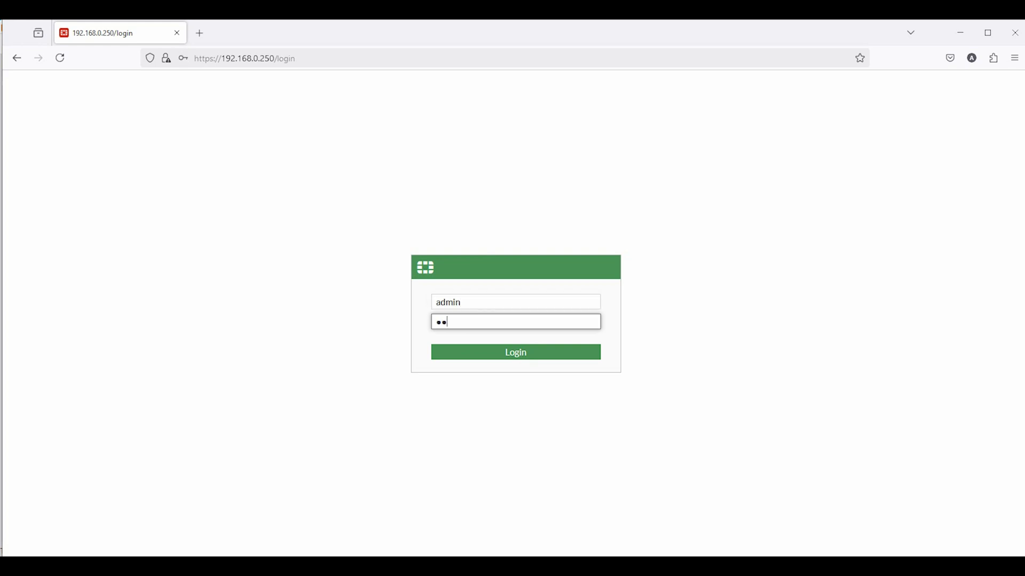
{"action": "type", "text": "•••"}
{"action": "key", "text": "Return"}
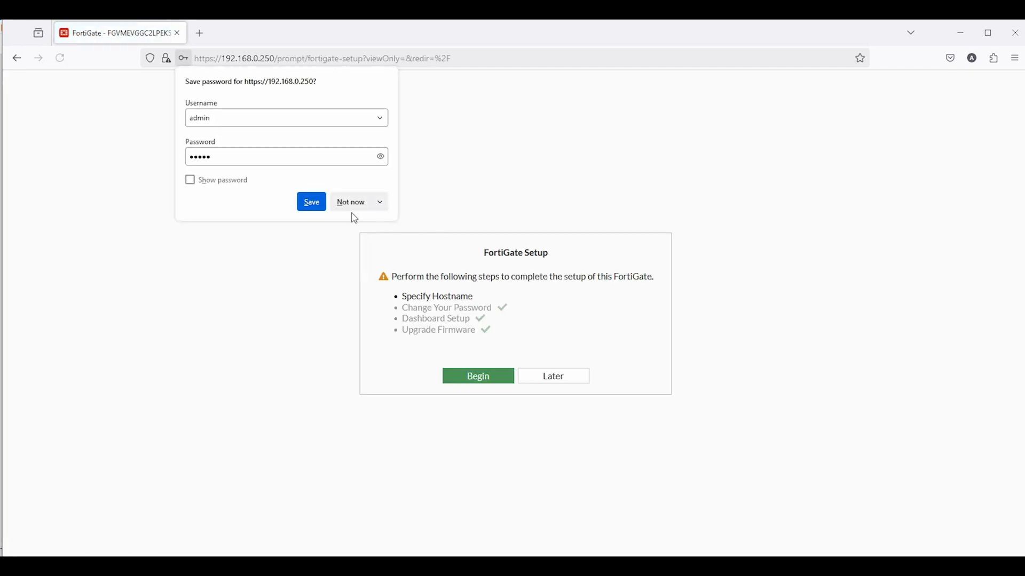
{"action": "left_click", "coordinate": [341, 204]}
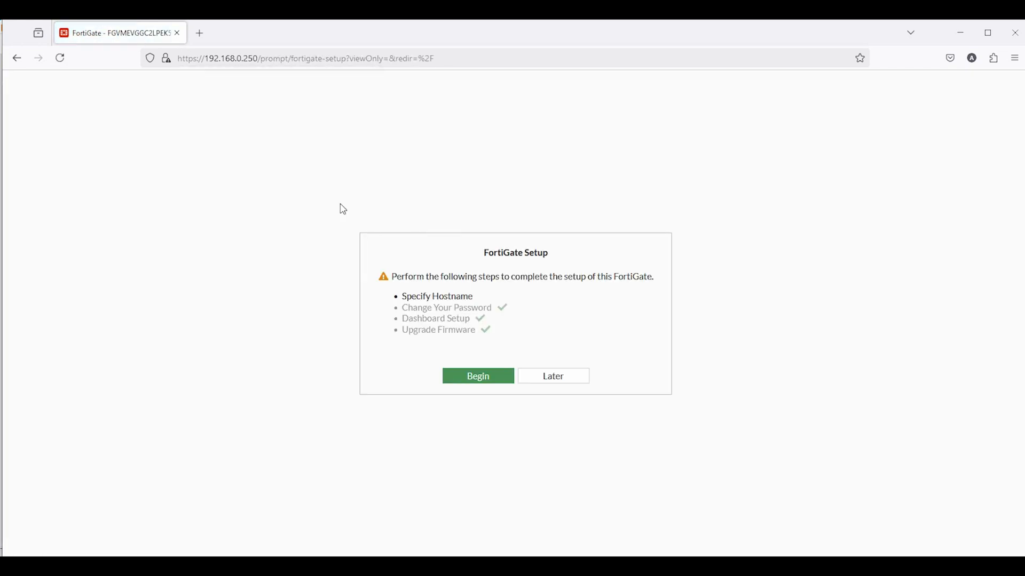
Begin the guided setup and change the hostname to FG-LAB-01
{"action": "left_click", "coordinate": [477, 381]}
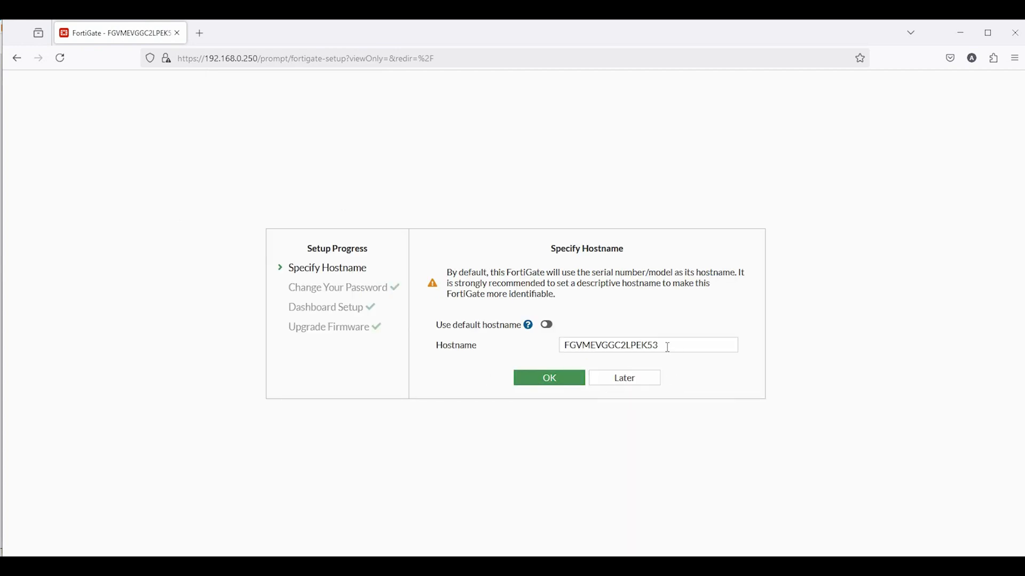
{"action": "double_click", "coordinate": [667, 347]}
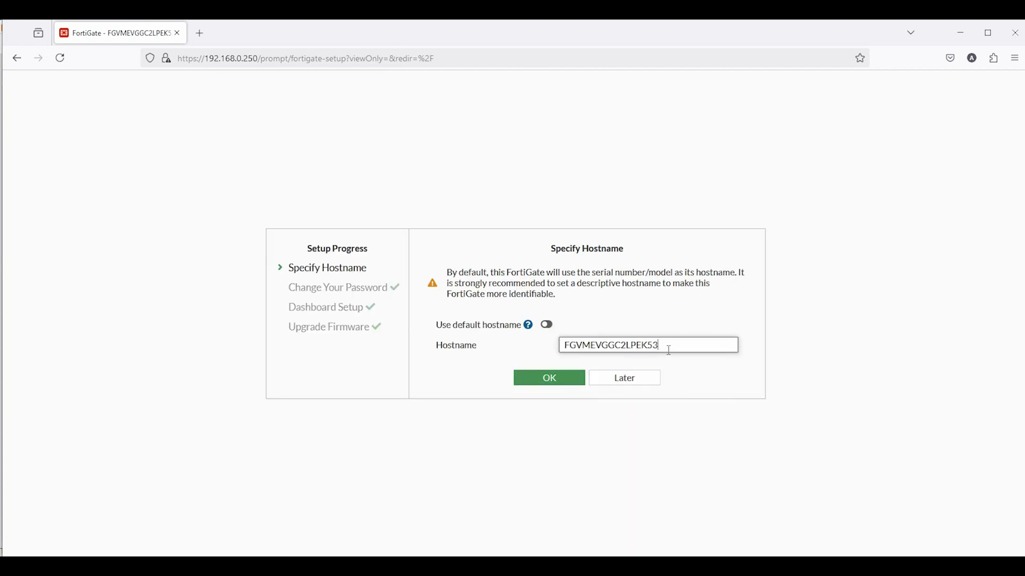
{"action": "left_click_drag", "start_coordinate": [667, 348], "coordinate": [582, 345]}
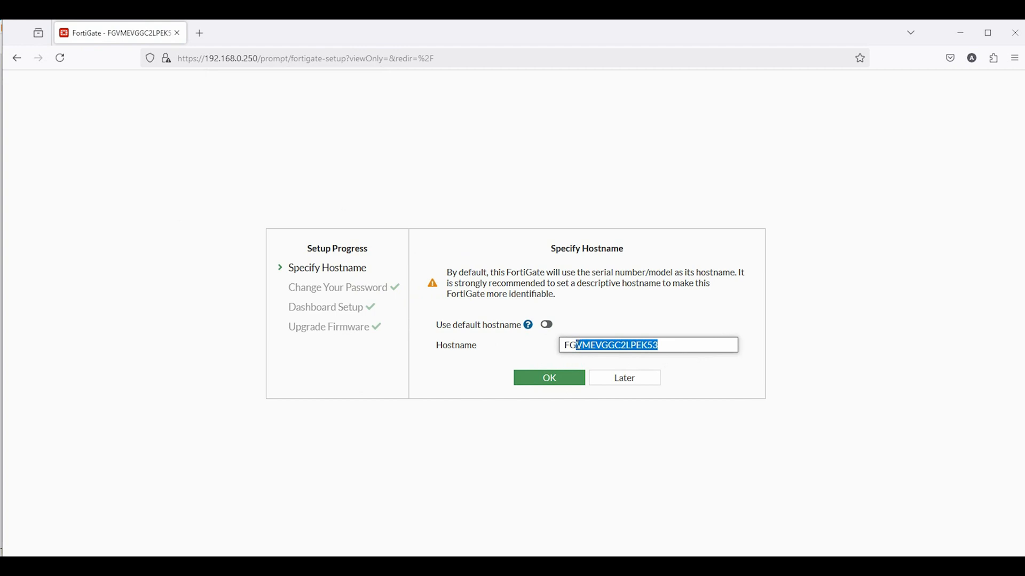
{"action": "key", "text": "BackSpace"}
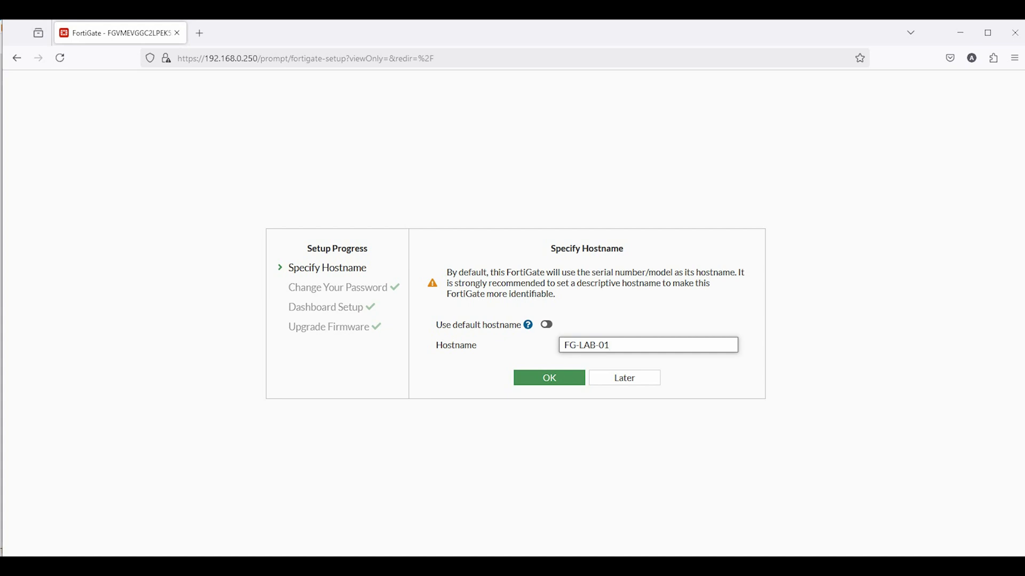
{"action": "left_click", "coordinate": [549, 380]}
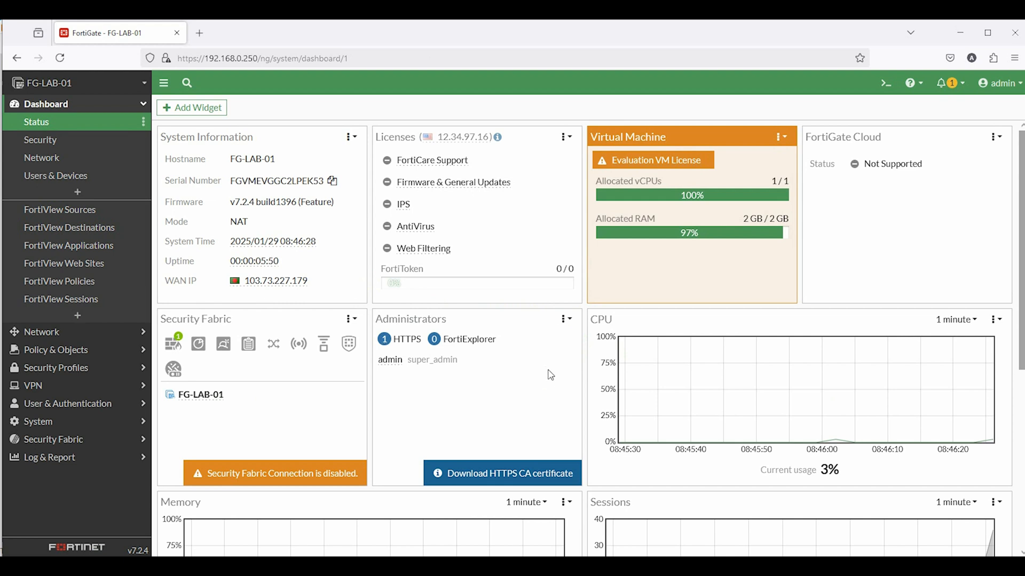
Go to System > Settings through the hostname's Configure settings shortcut
{"action": "left_click", "coordinate": [249, 163]}
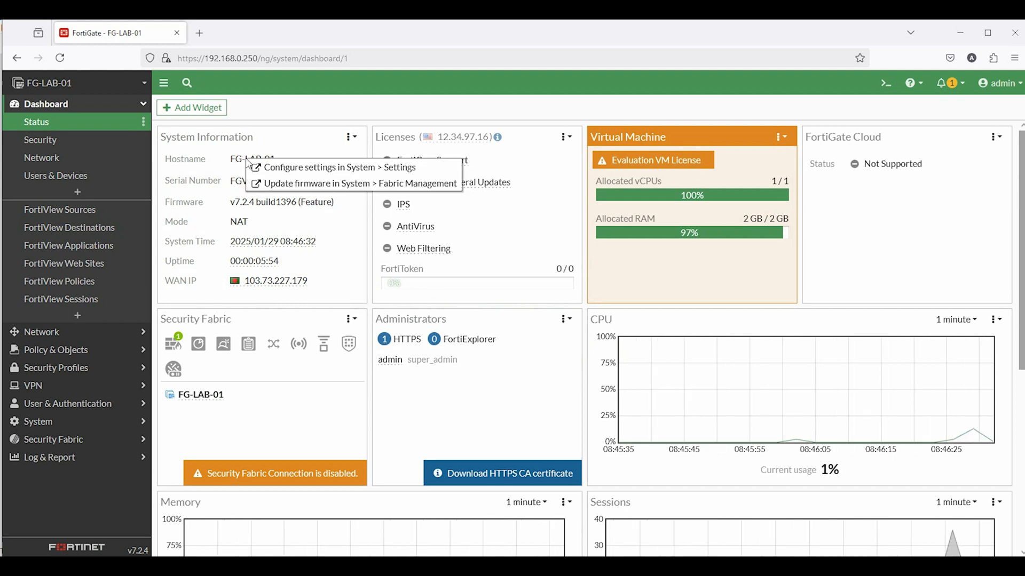
{"action": "left_click", "coordinate": [347, 168]}
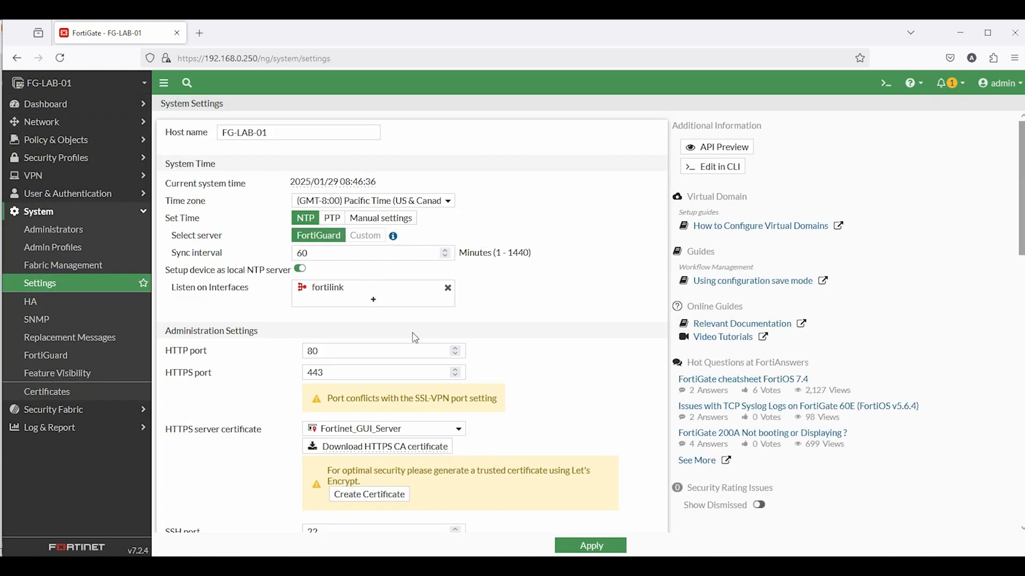
{"action": "scroll", "coordinate": [431, 417], "scroll_direction": "down", "scroll_amount": 3}
{"action": "scroll", "coordinate": [374, 320], "scroll_direction": "up", "scroll_amount": 3}
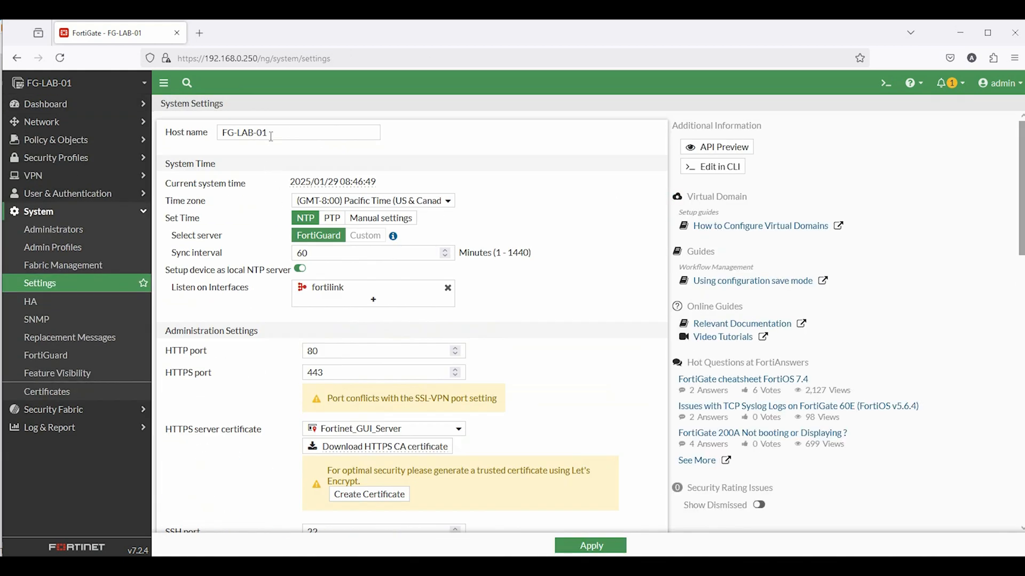
{"action": "left_click_drag", "start_coordinate": [268, 132], "coordinate": [221, 134]}
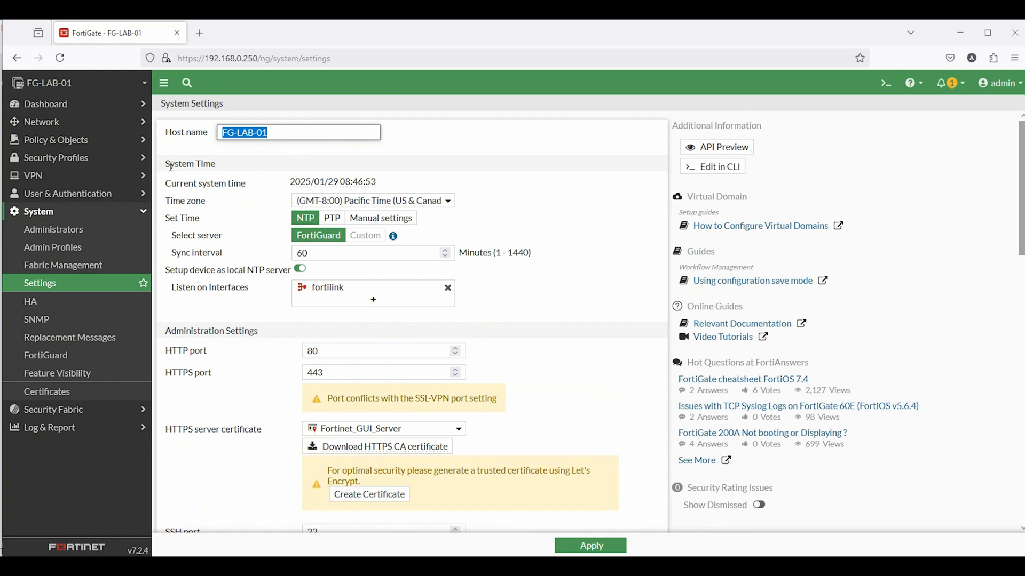
{"action": "left_click_drag", "start_coordinate": [166, 165], "coordinate": [216, 166]}
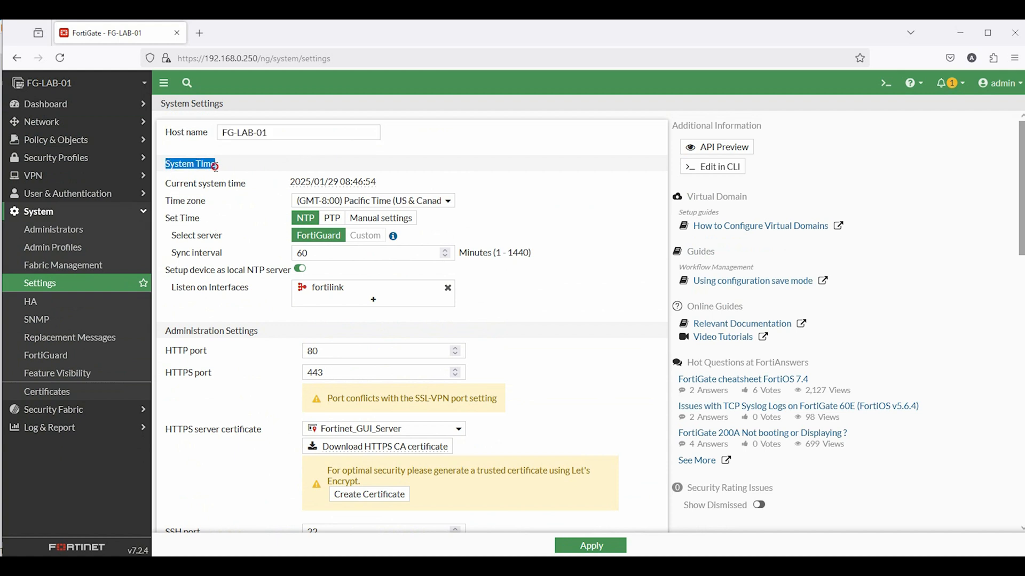
Set the time zone to (GMT+6:00) Astana, Dhaka
{"action": "left_click", "coordinate": [361, 208]}
{"action": "scroll", "coordinate": [370, 327], "scroll_direction": "down", "scroll_amount": 5}
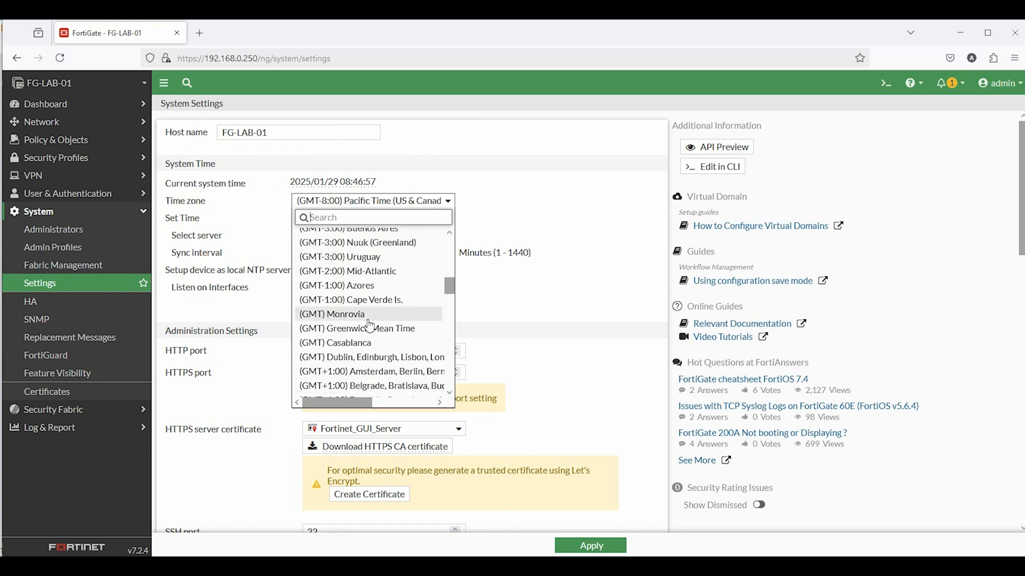
{"action": "scroll", "coordinate": [369, 326], "scroll_direction": "down", "scroll_amount": 12}
{"action": "scroll", "coordinate": [369, 327], "scroll_direction": "up", "scroll_amount": 3}
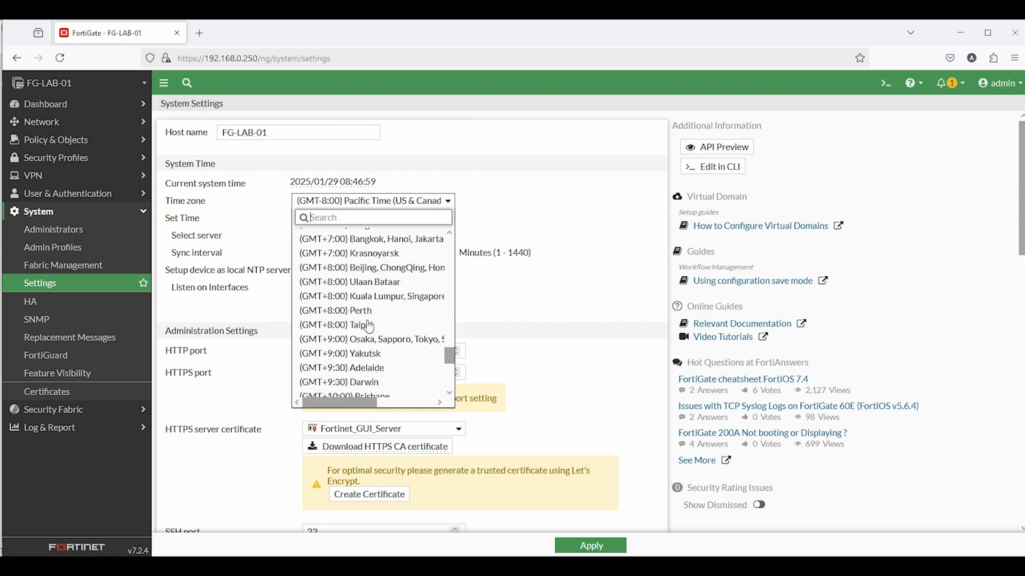
{"action": "scroll", "coordinate": [368, 326], "scroll_direction": "up", "scroll_amount": 3}
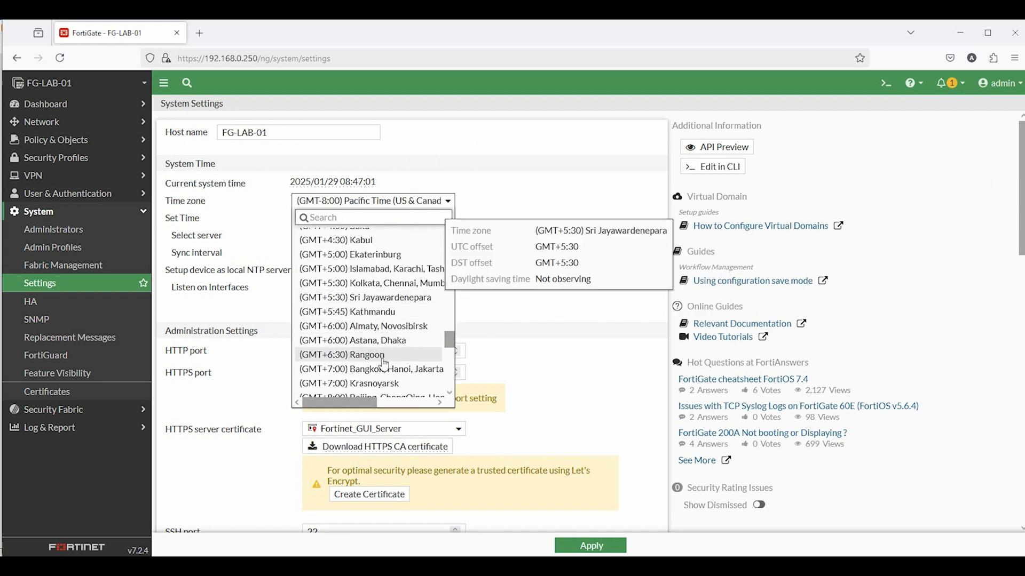
{"action": "left_click", "coordinate": [382, 342]}
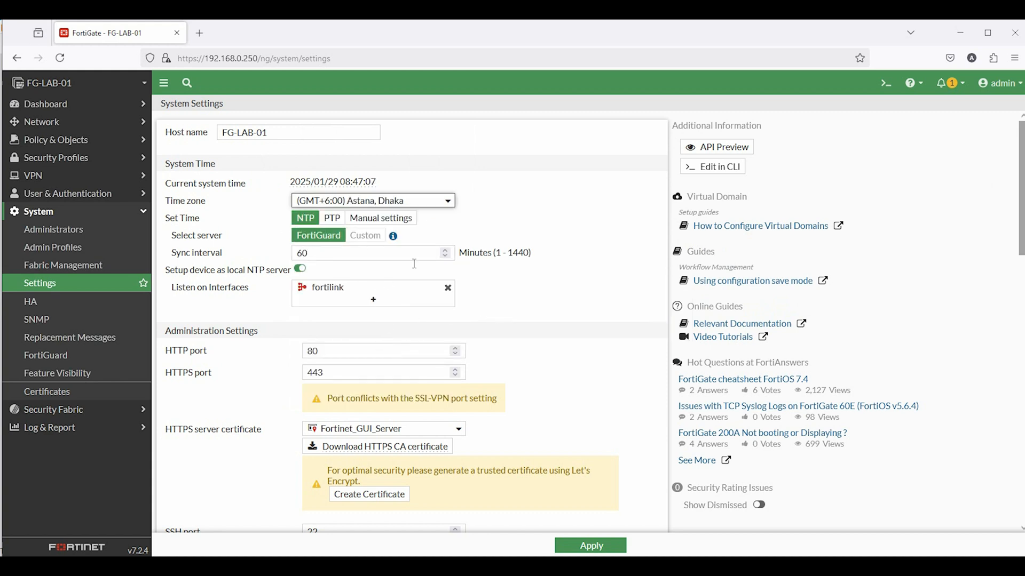
Switch Set Time from manual to NTP synchronisation
{"action": "left_click", "coordinate": [332, 217]}
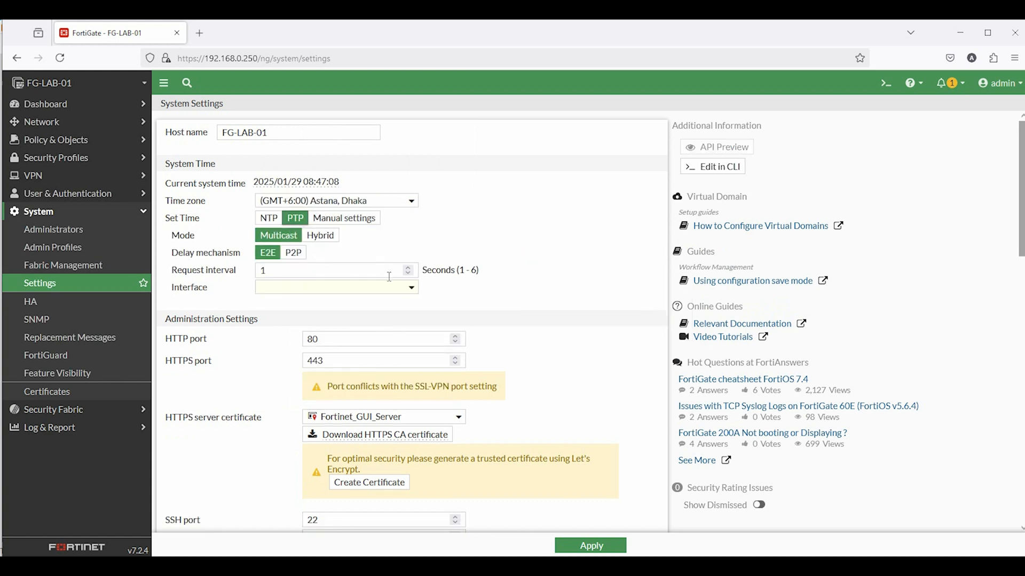
{"action": "left_click", "coordinate": [344, 219]}
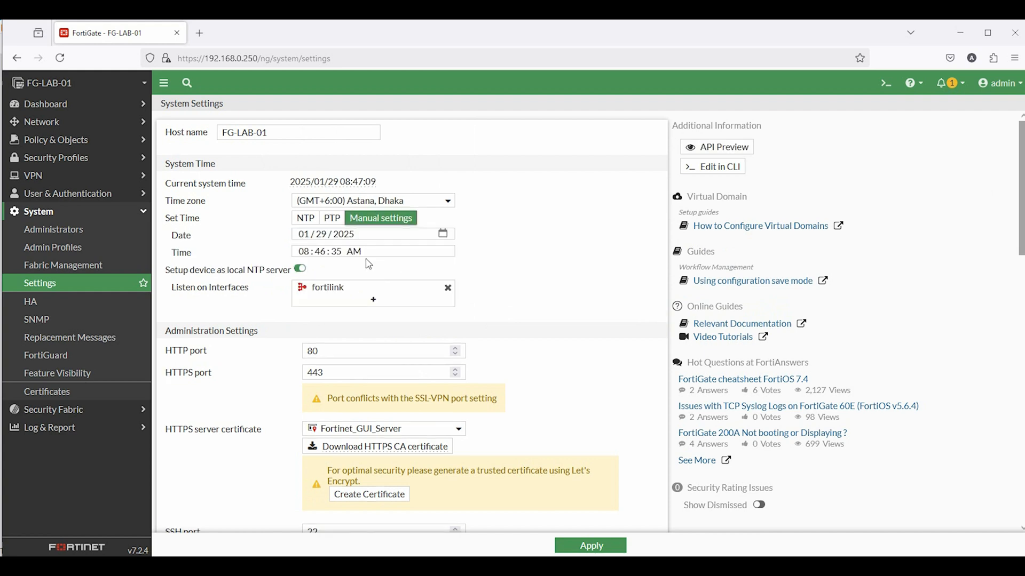
{"action": "left_click", "coordinate": [305, 219]}
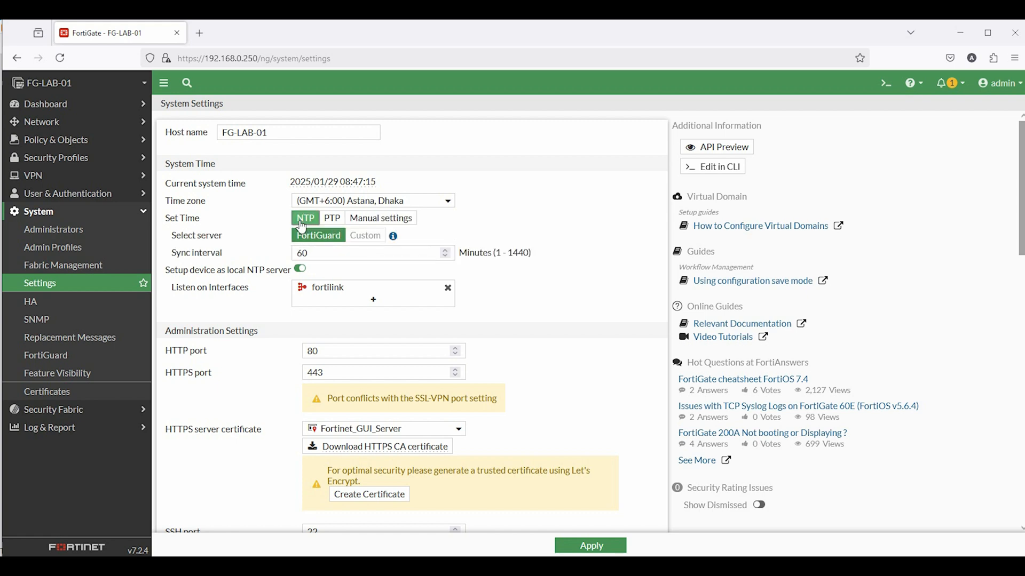
{"action": "scroll", "coordinate": [254, 258], "scroll_direction": "down", "scroll_amount": 5}
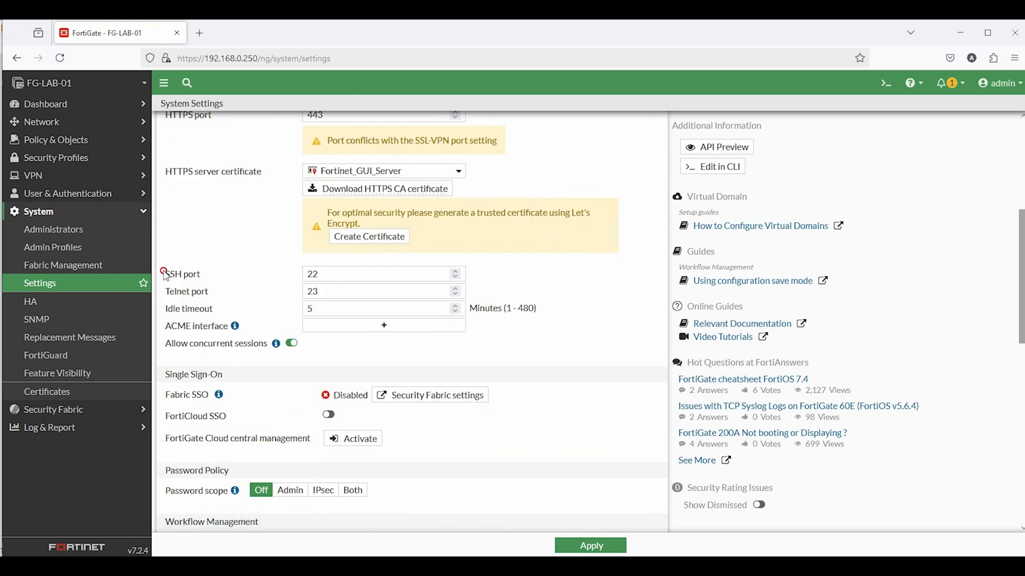
{"action": "left_click_drag", "start_coordinate": [161, 271], "coordinate": [213, 278]}
{"action": "scroll", "coordinate": [401, 340], "scroll_direction": "down", "scroll_amount": 3}
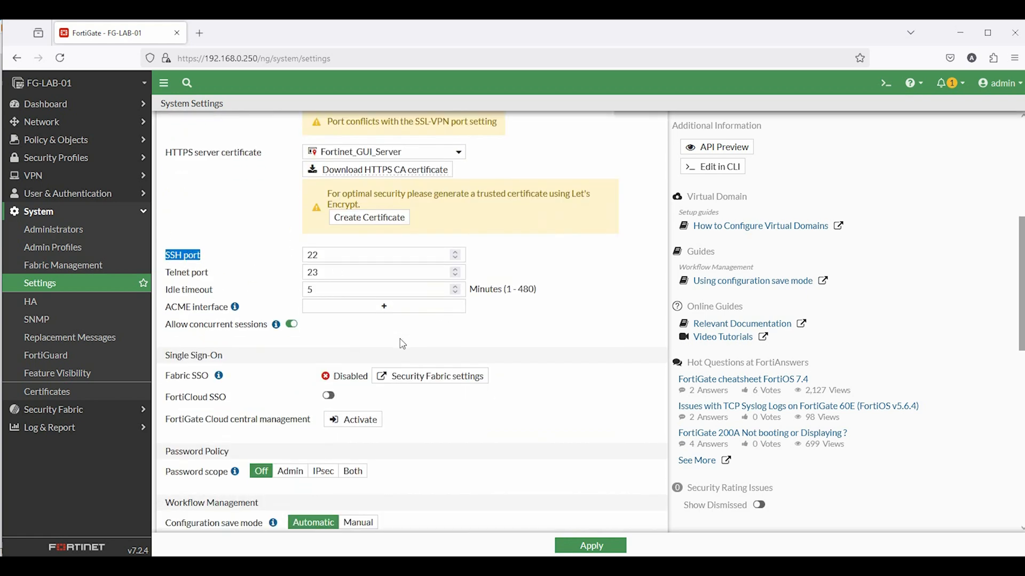
{"action": "scroll", "coordinate": [489, 358], "scroll_direction": "down", "scroll_amount": 5}
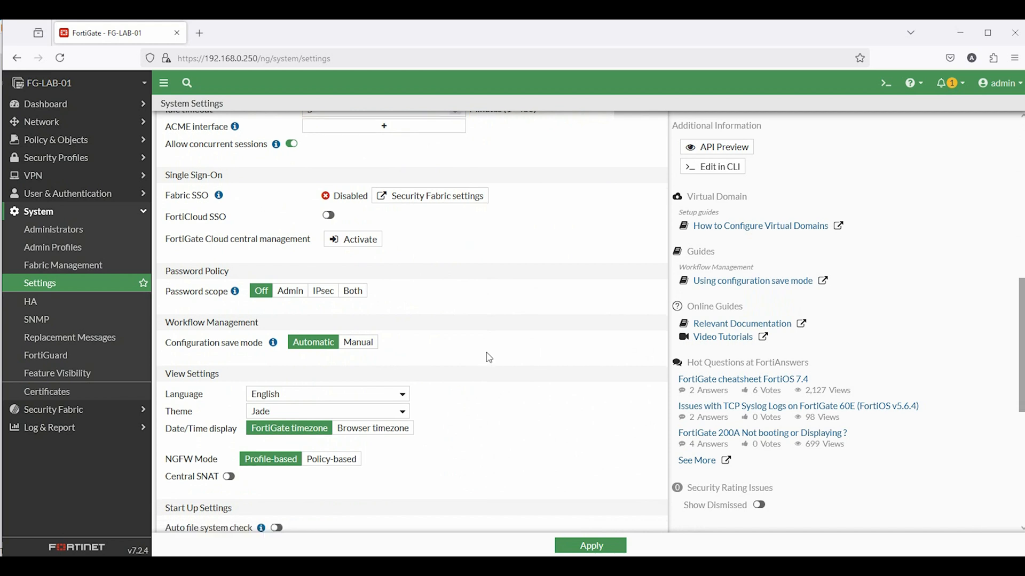
Keep English as the interface language and apply the system settings
{"action": "left_click", "coordinate": [272, 277]}
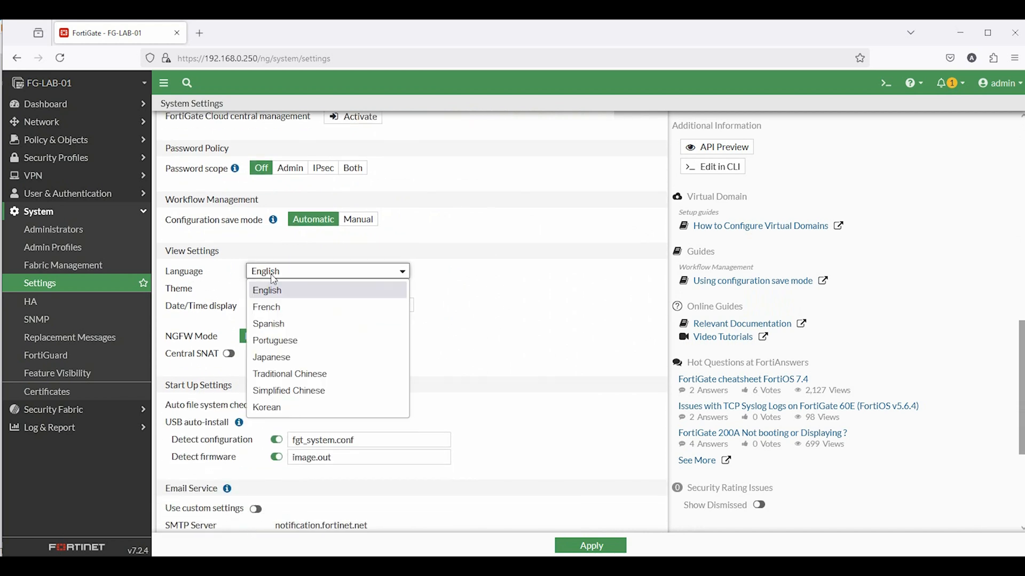
{"action": "left_click", "coordinate": [283, 278]}
{"action": "scroll", "coordinate": [459, 344], "scroll_direction": "down", "scroll_amount": 3}
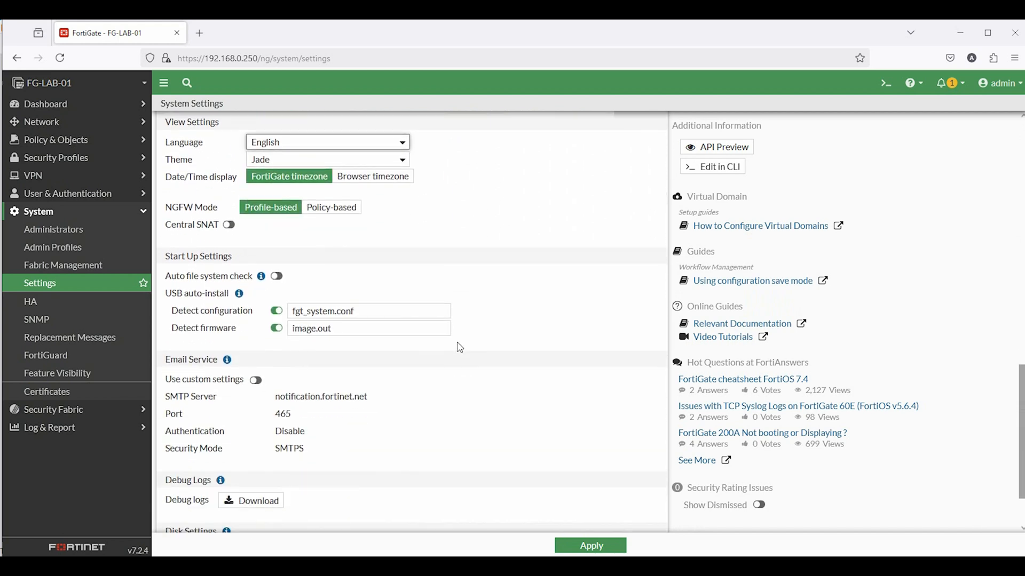
{"action": "scroll", "coordinate": [460, 347], "scroll_direction": "down", "scroll_amount": 2}
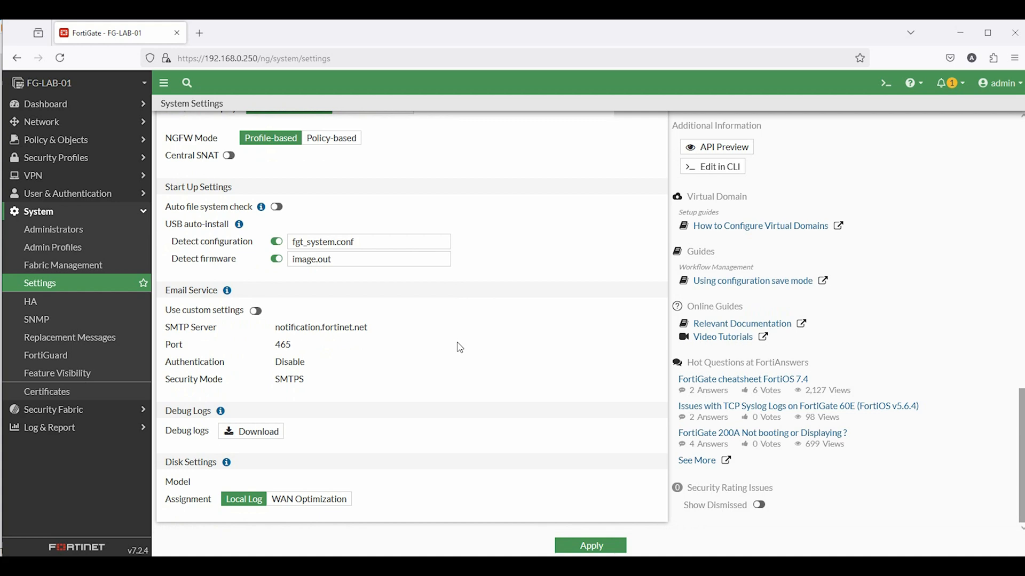
{"action": "scroll", "coordinate": [460, 347], "scroll_direction": "up", "scroll_amount": 5}
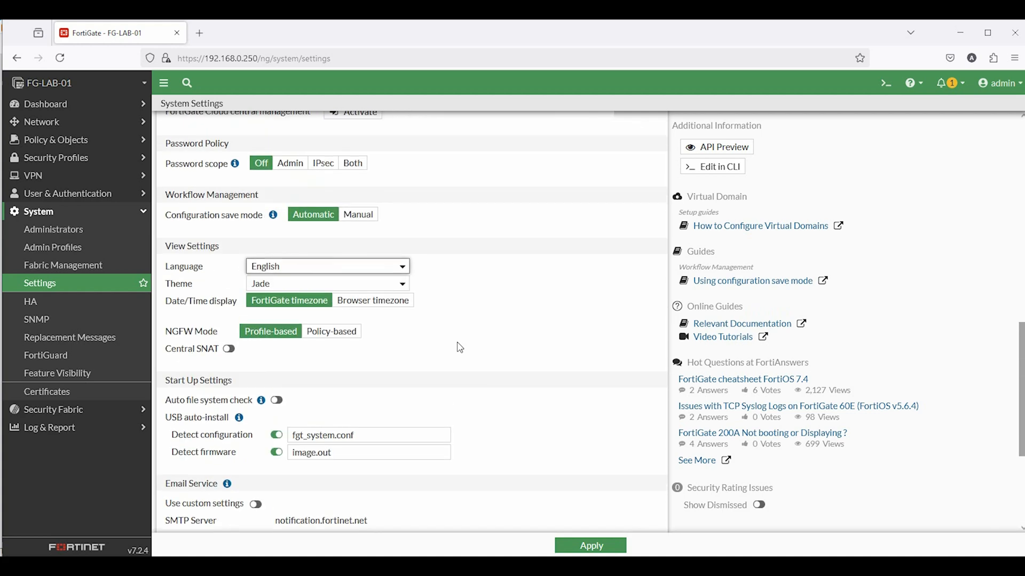
{"action": "scroll", "coordinate": [460, 347], "scroll_direction": "up", "scroll_amount": 7}
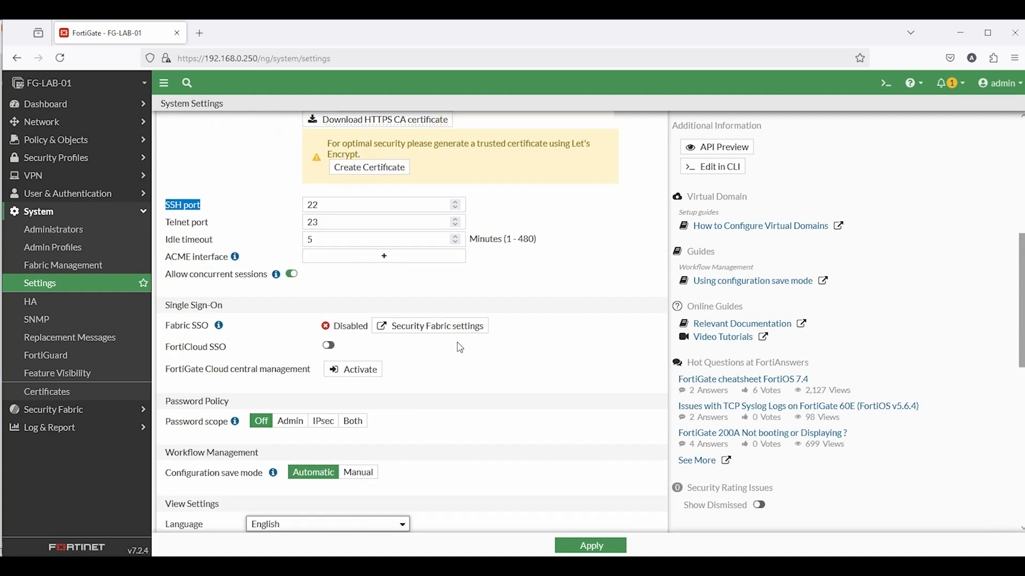
{"action": "scroll", "coordinate": [460, 348], "scroll_direction": "up", "scroll_amount": 9}
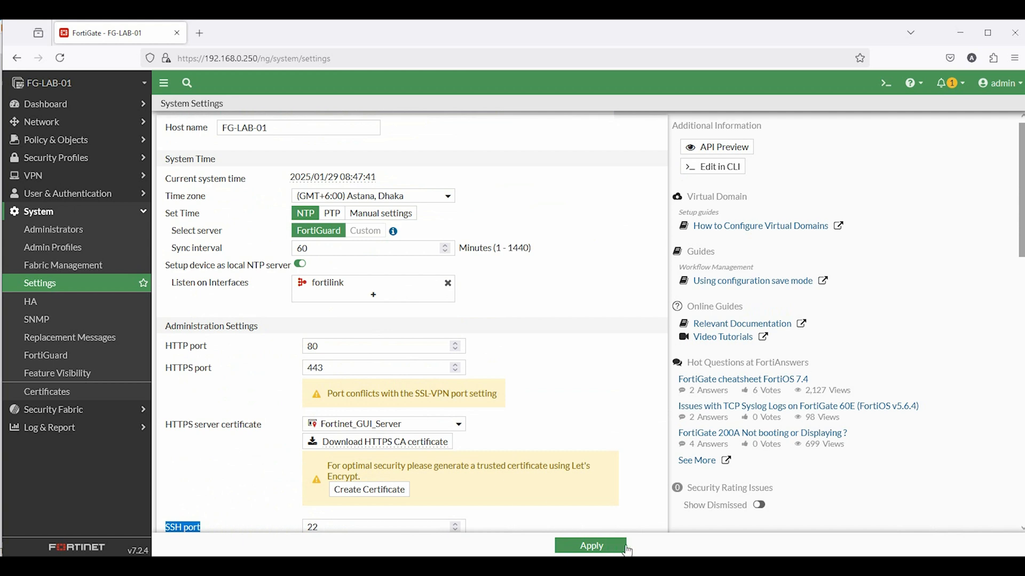
{"action": "left_click", "coordinate": [591, 545]}
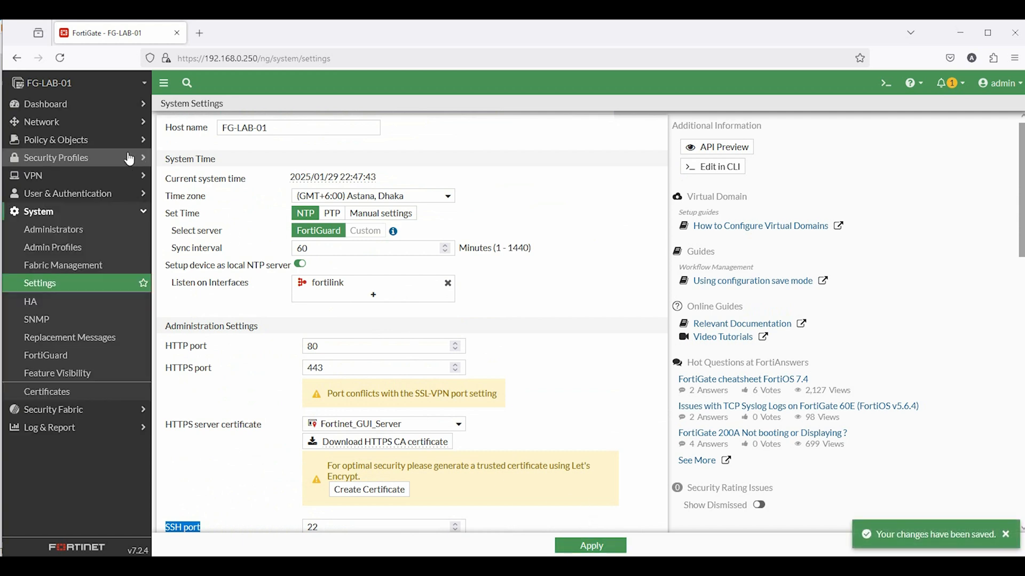
{"action": "left_click", "coordinate": [59, 105]}
Open Dashboard > Status and scroll through the system information, licence and resource widgets
{"action": "left_click", "coordinate": [48, 127]}
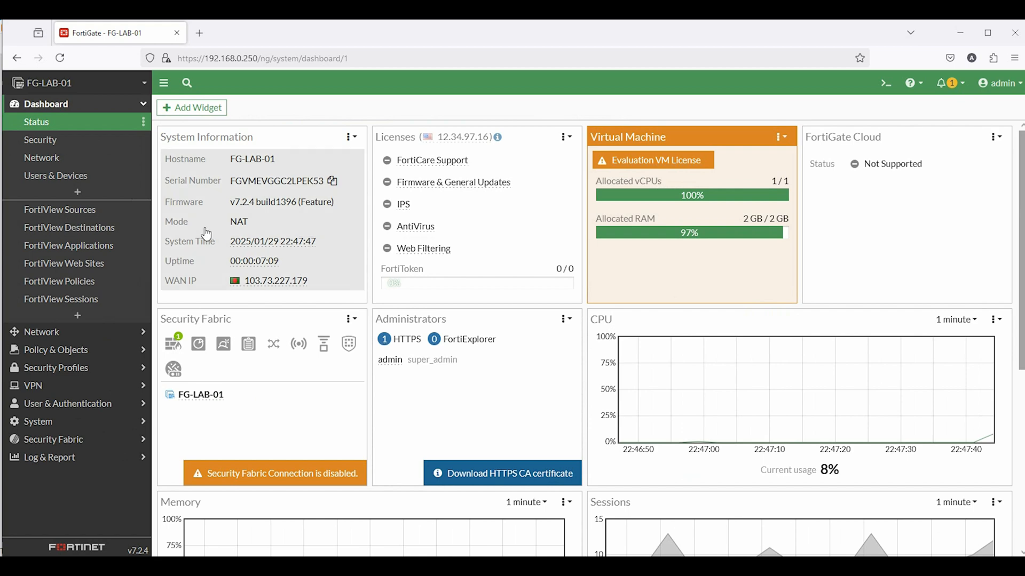
{"action": "mouse_move", "coordinate": [276, 247]}
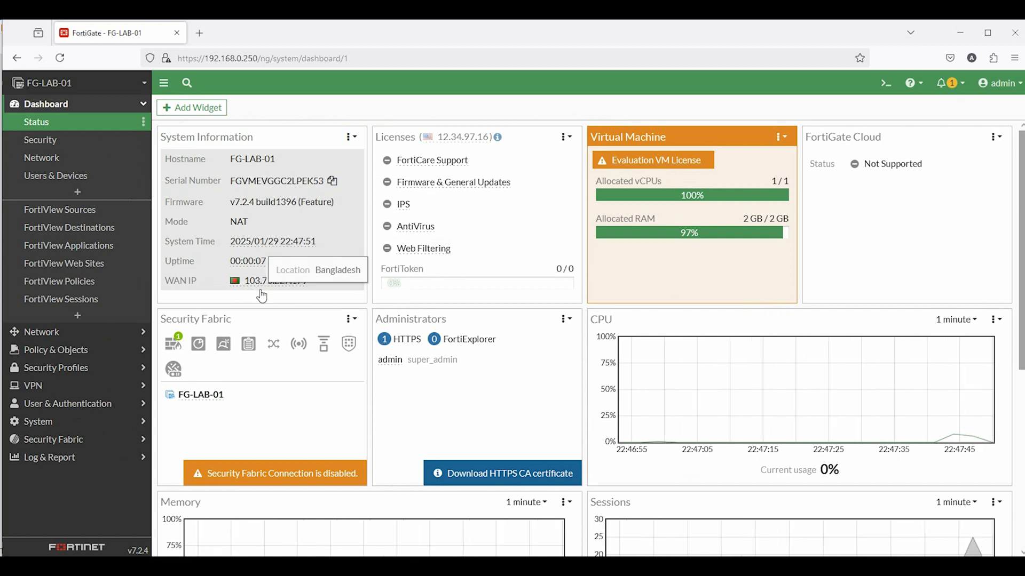
{"action": "scroll", "coordinate": [526, 392], "scroll_direction": "down", "scroll_amount": 5}
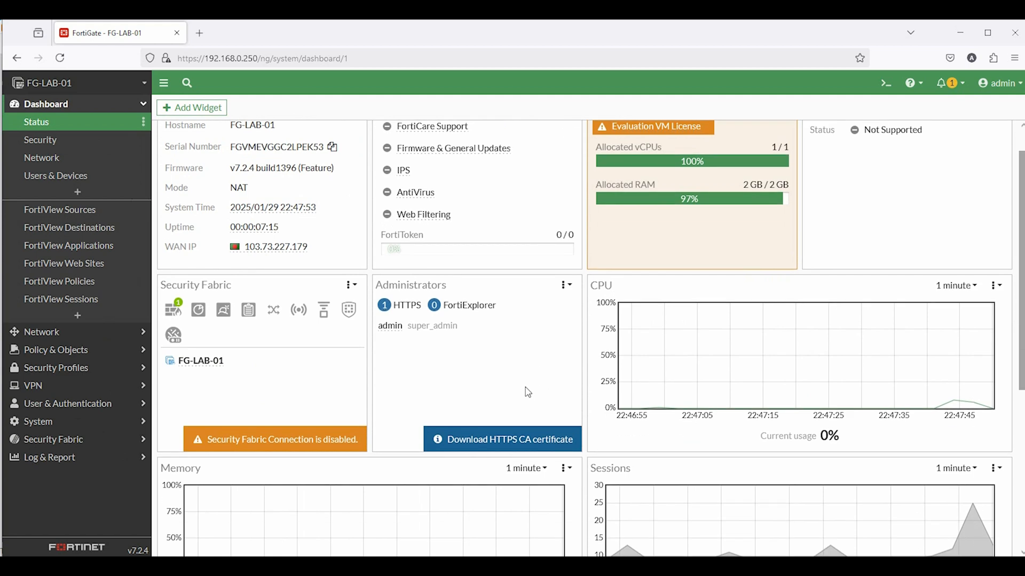
{"action": "scroll", "coordinate": [527, 393], "scroll_direction": "up", "scroll_amount": 2}
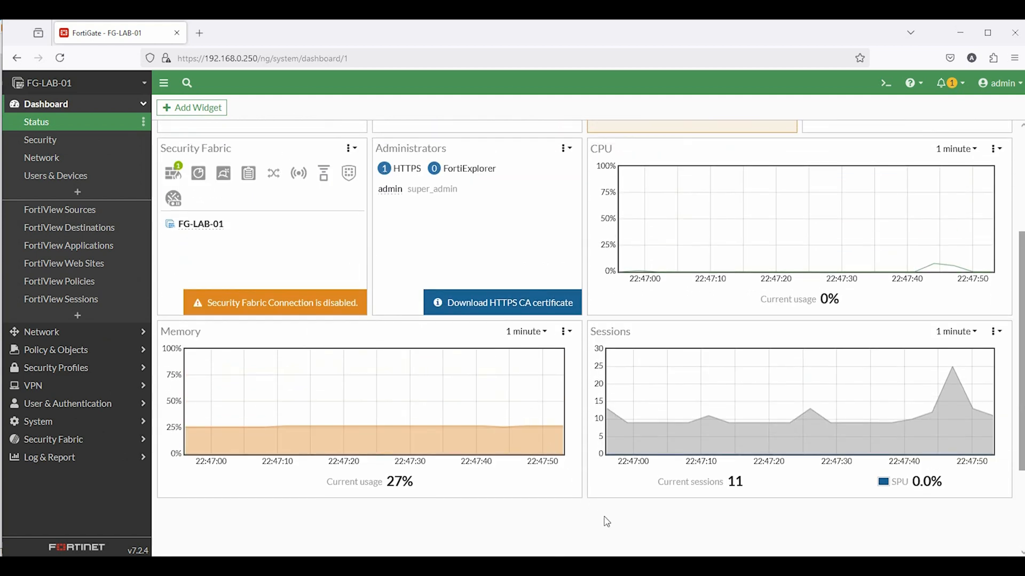
{"action": "scroll", "coordinate": [528, 392], "scroll_direction": "up", "scroll_amount": 3}
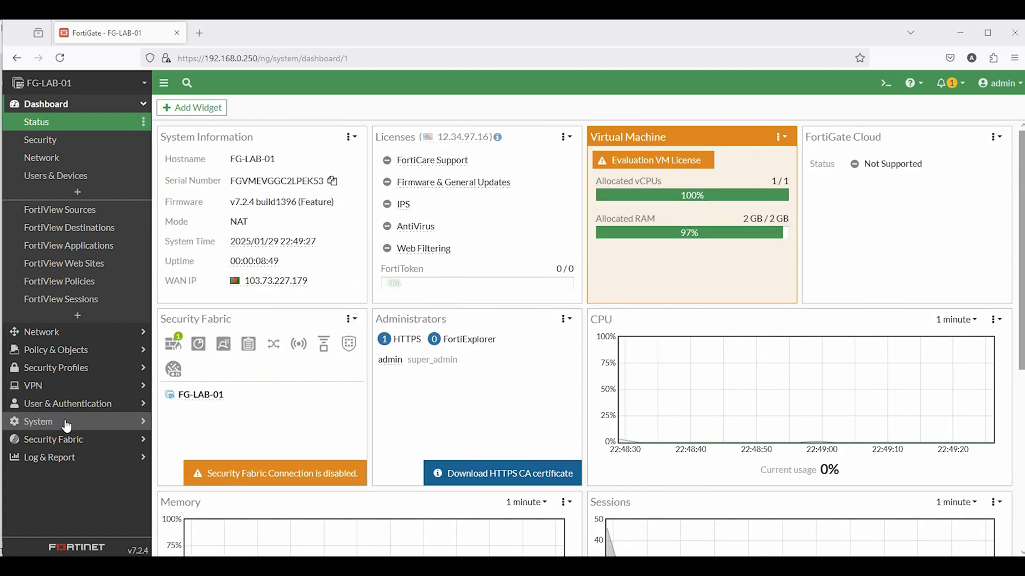
{"action": "left_click", "coordinate": [49, 422]}
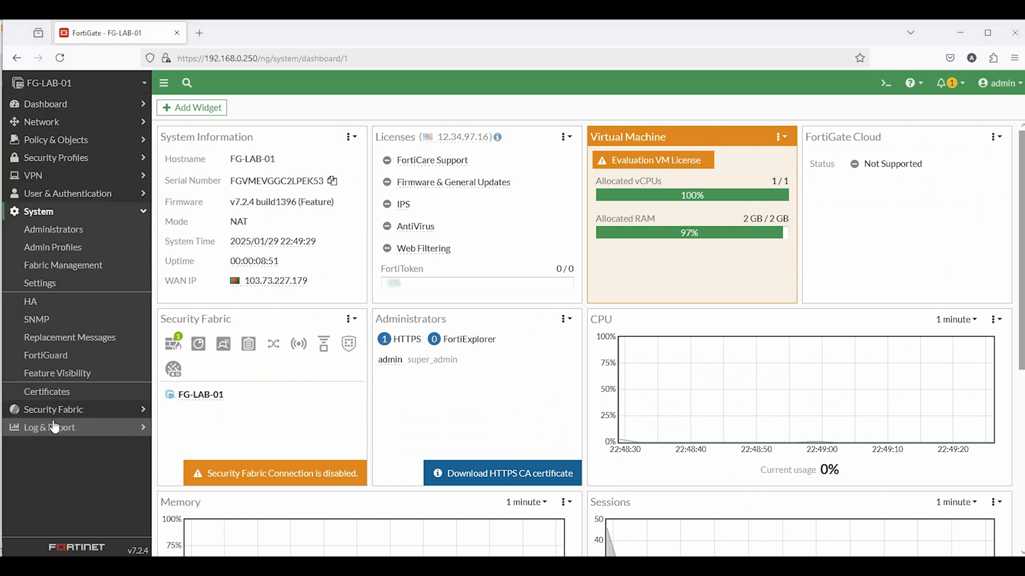
Create a new Administrator under System > Administrators, settling on the Local User type
{"action": "left_click", "coordinate": [70, 236]}
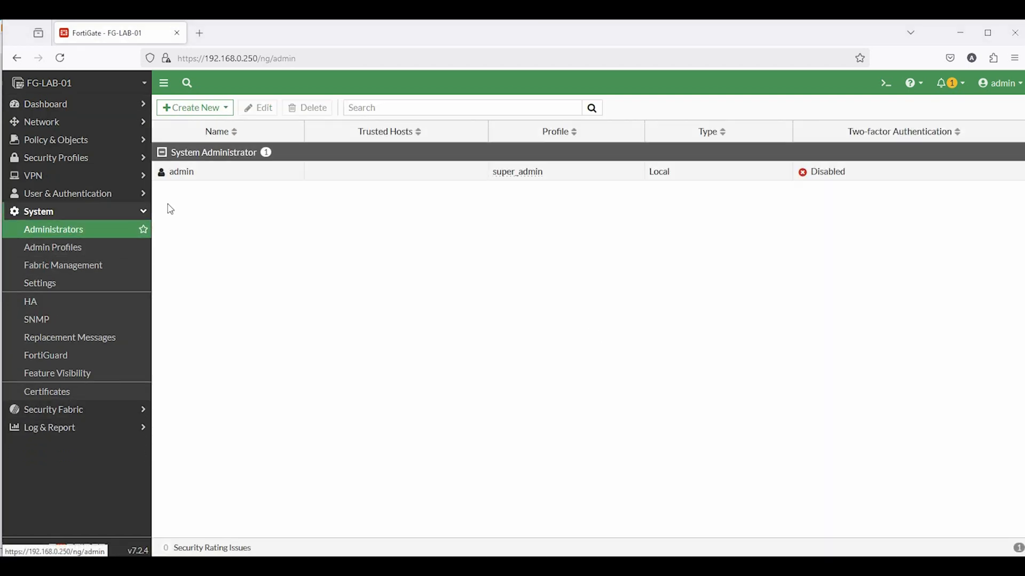
{"action": "left_click", "coordinate": [193, 107]}
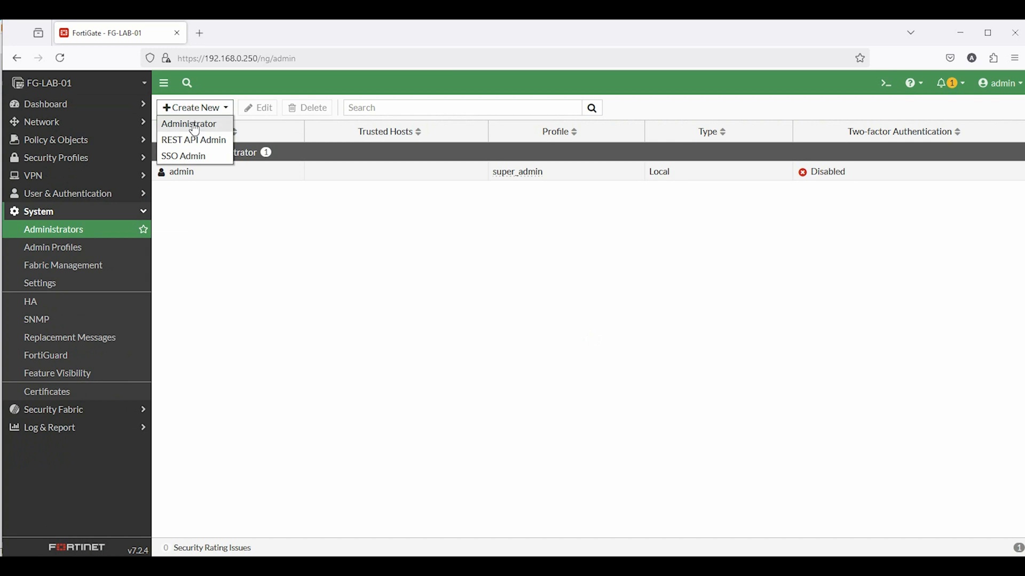
{"action": "left_click", "coordinate": [189, 125]}
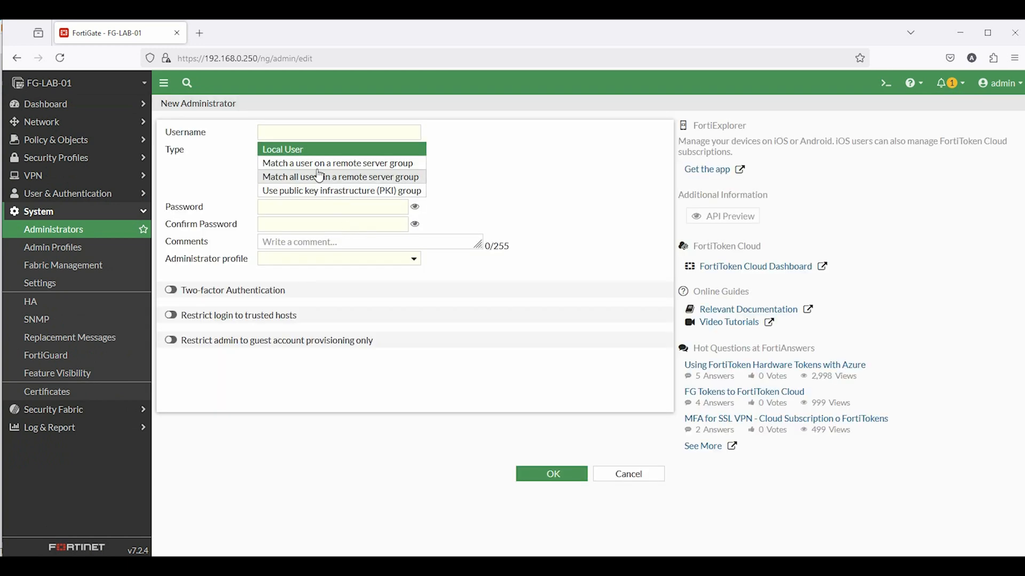
{"action": "left_click", "coordinate": [292, 166]}
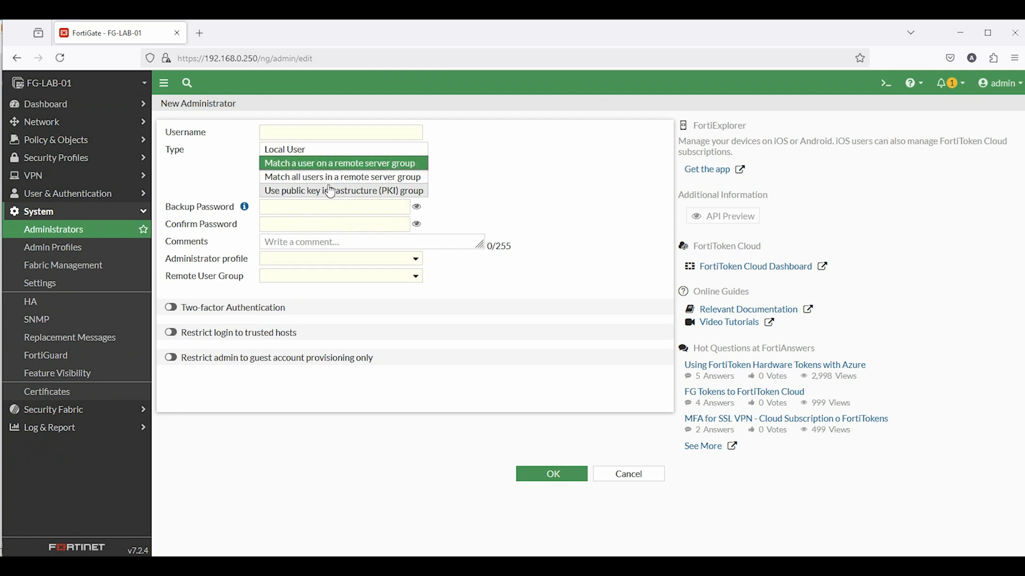
{"action": "left_click", "coordinate": [291, 177]}
{"action": "left_click", "coordinate": [390, 192]}
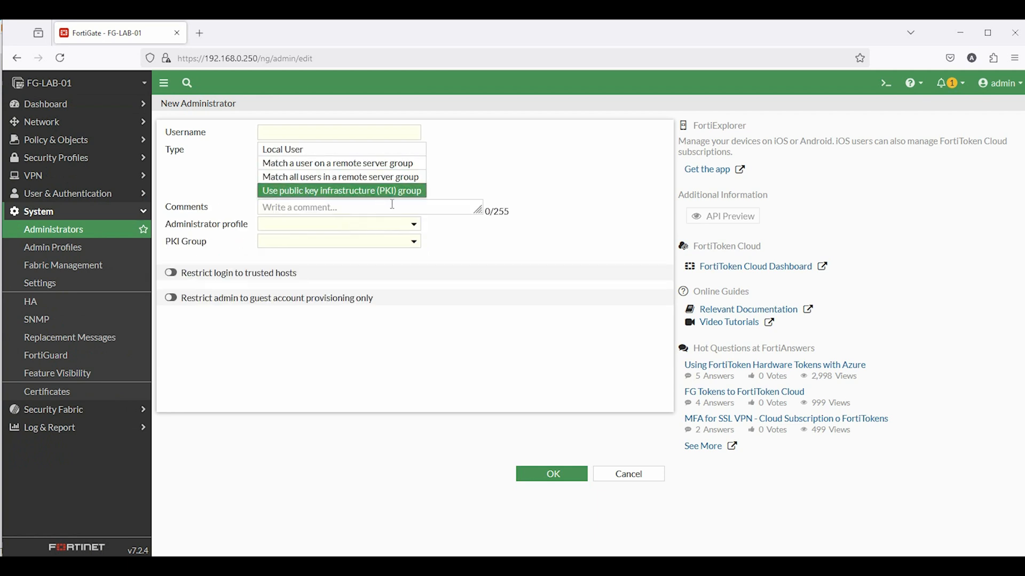
{"action": "left_click", "coordinate": [292, 152]}
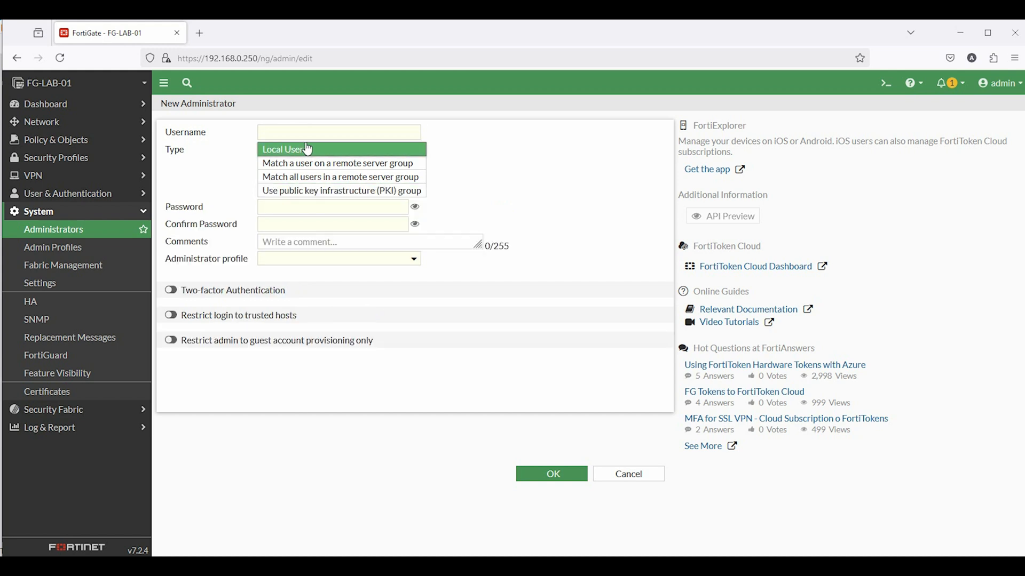
{"action": "left_click", "coordinate": [295, 132]}
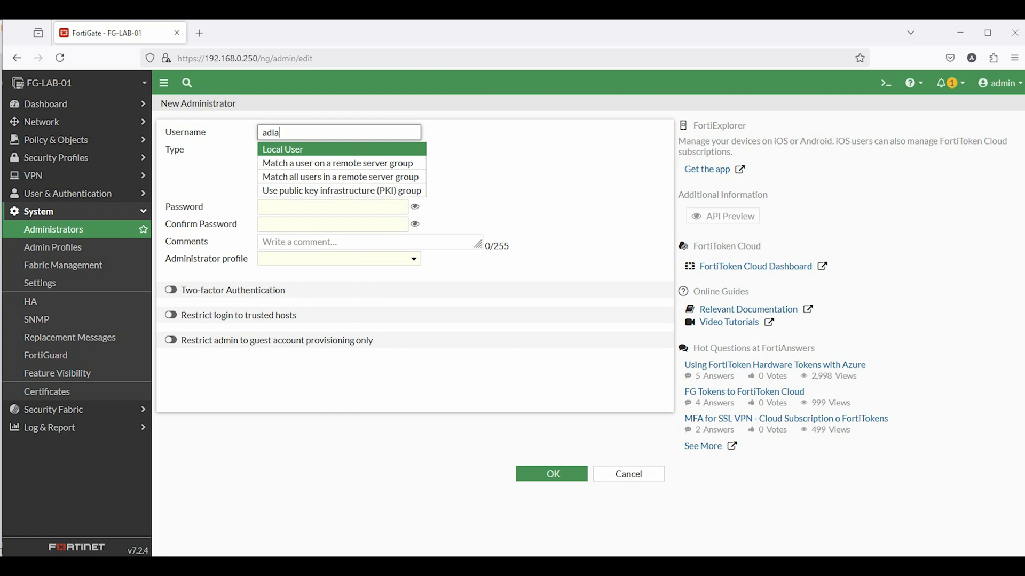
Enter and confirm the new admin's password and add a short comment
{"action": "left_click", "coordinate": [287, 207]}
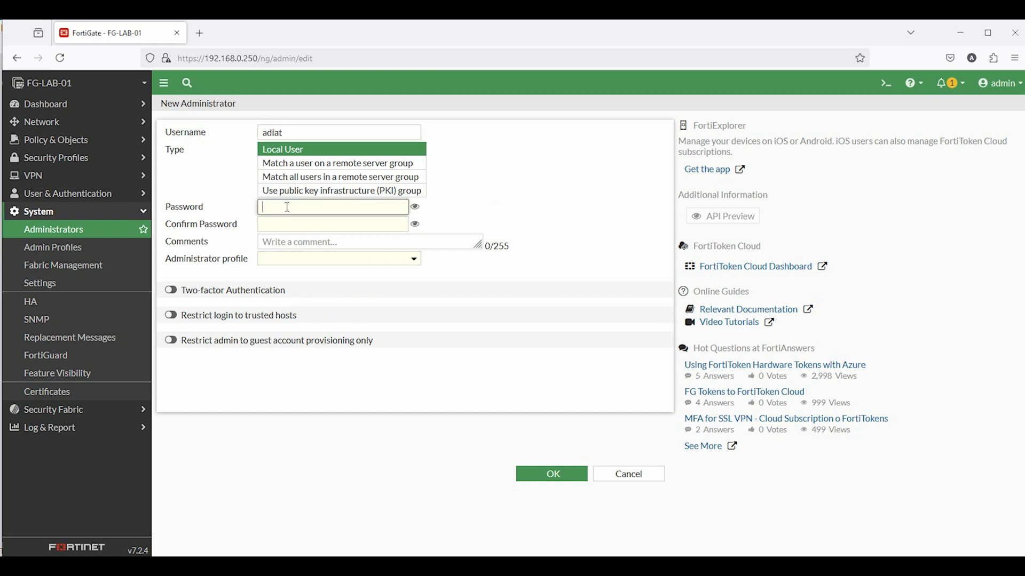
{"action": "type", "text": "••"}
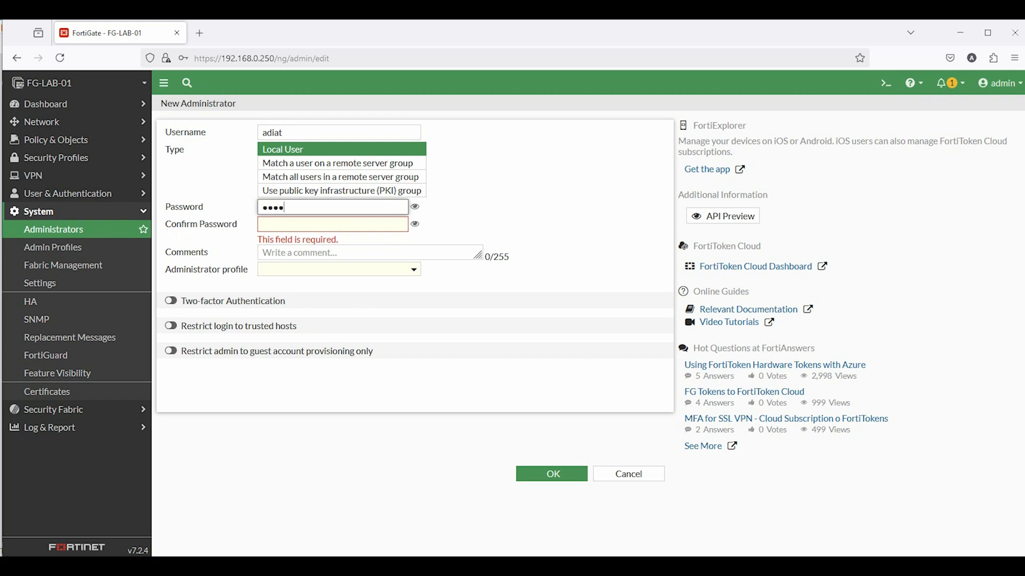
{"action": "left_click", "coordinate": [295, 225]}
{"action": "type", "text": "•"}
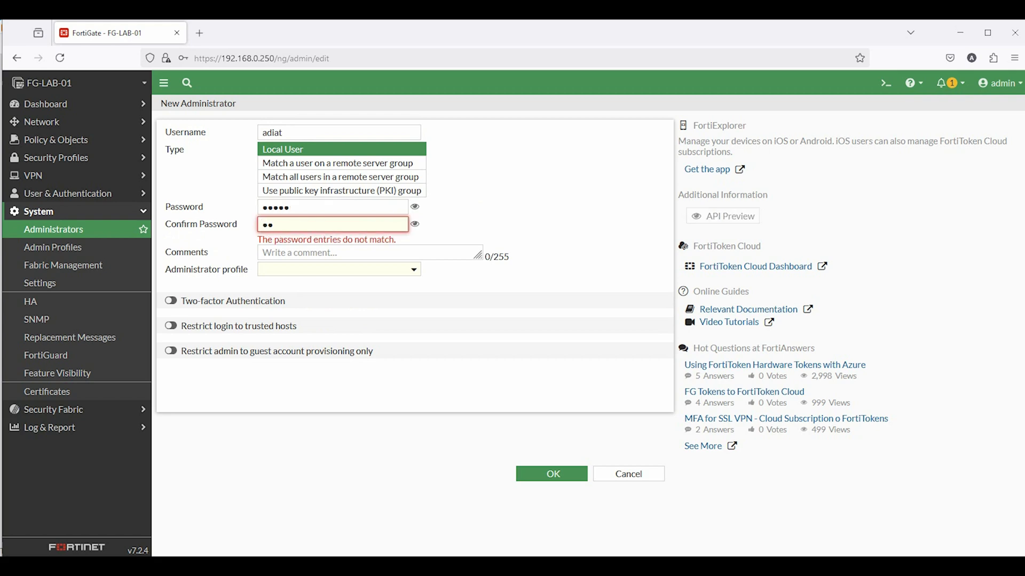
{"action": "type", "text": "••••"}
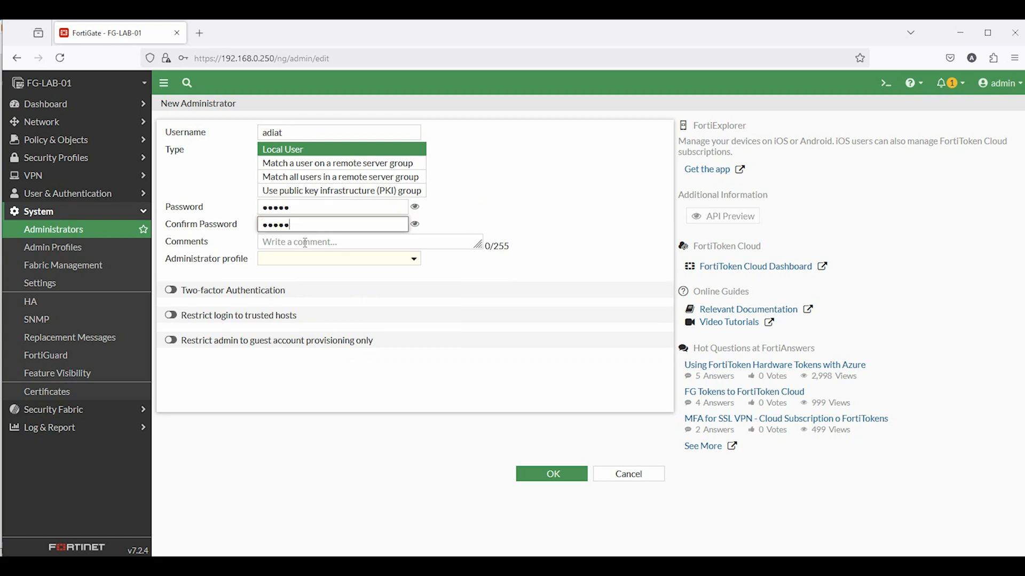
{"action": "left_click", "coordinate": [376, 245]}
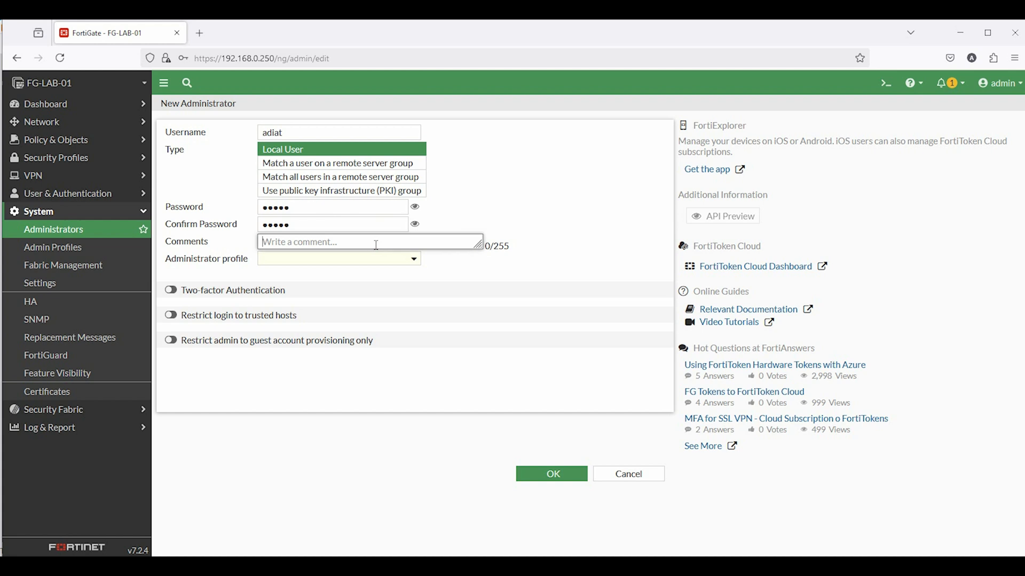
{"action": "type", "text": "Ii"}
{"action": "key", "text": "BackSpace"}
{"action": "key", "text": "BackSpace"}
{"action": "type", "text": "U"}
Assign the super_admin profile, leave two-factor and trusted-host restriction off, and save
{"action": "left_click", "coordinate": [274, 261]}
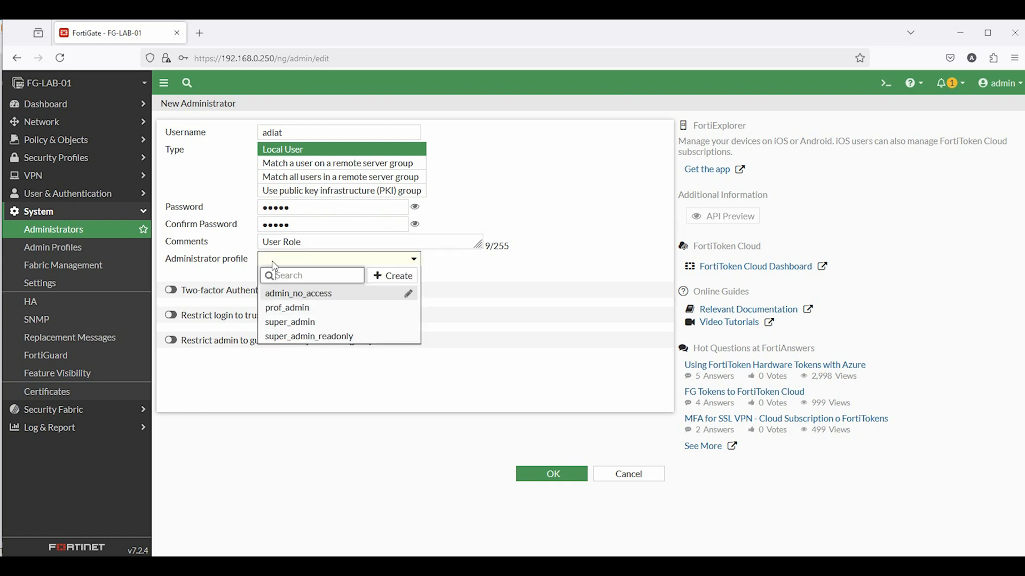
{"action": "left_click", "coordinate": [297, 323]}
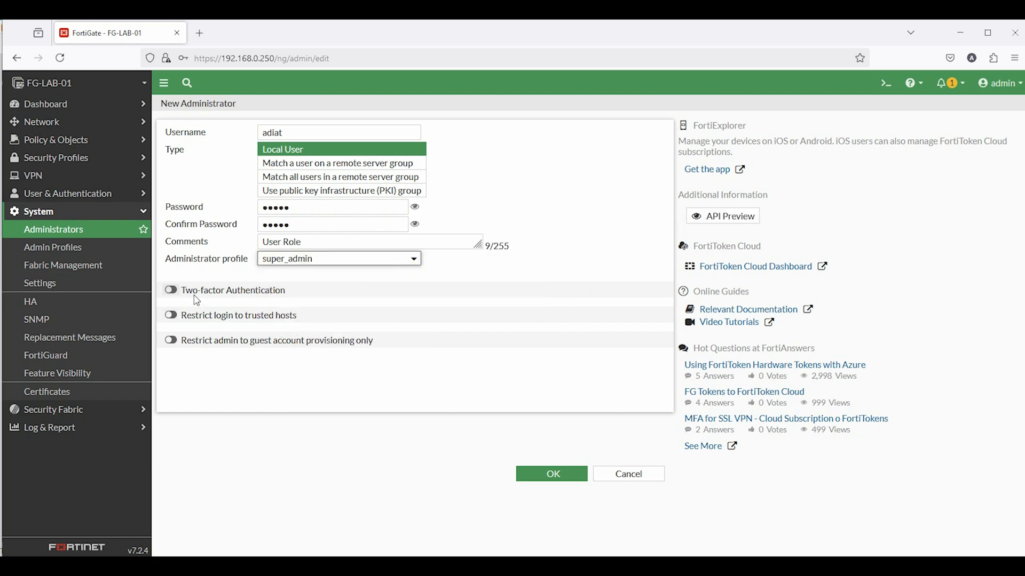
{"action": "left_click", "coordinate": [171, 290]}
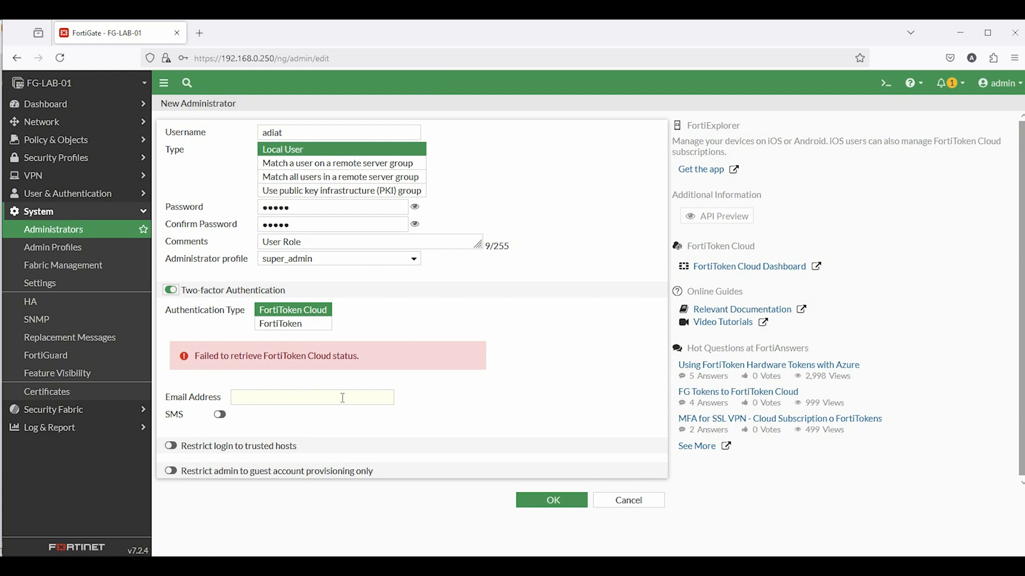
{"action": "left_click", "coordinate": [170, 291]}
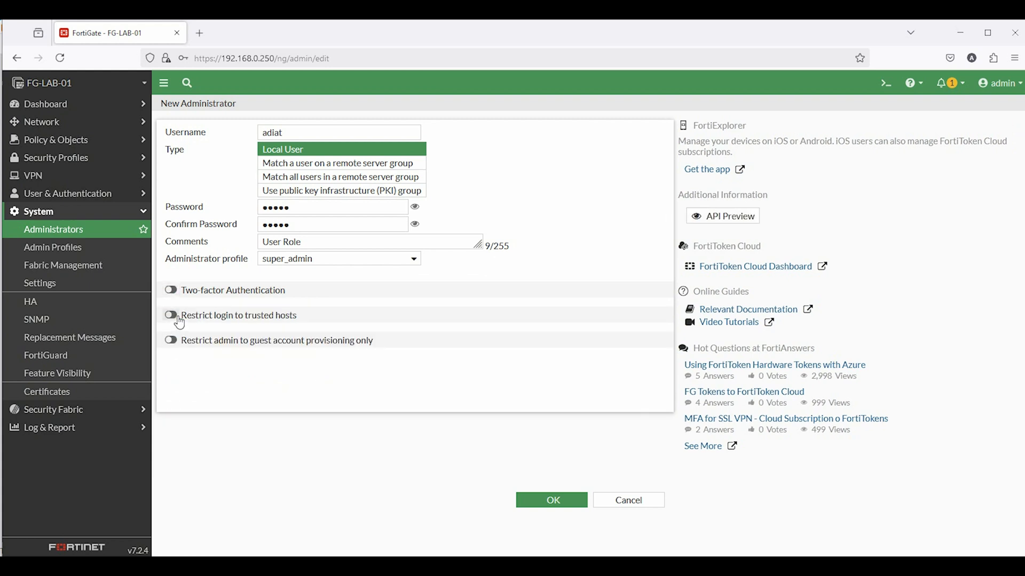
{"action": "left_click", "coordinate": [171, 315]}
{"action": "left_click", "coordinate": [171, 316]}
{"action": "left_click", "coordinate": [537, 504]}
Dismiss the save-password prompt and open port1 from Network > Interfaces for editing
{"action": "left_click", "coordinate": [350, 208]}
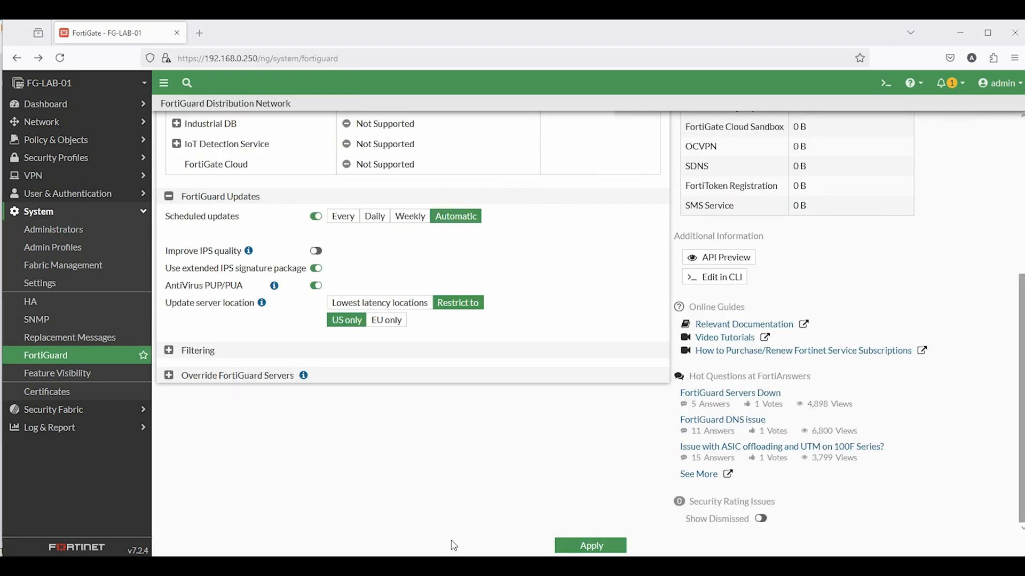
{"action": "left_click", "coordinate": [38, 123]}
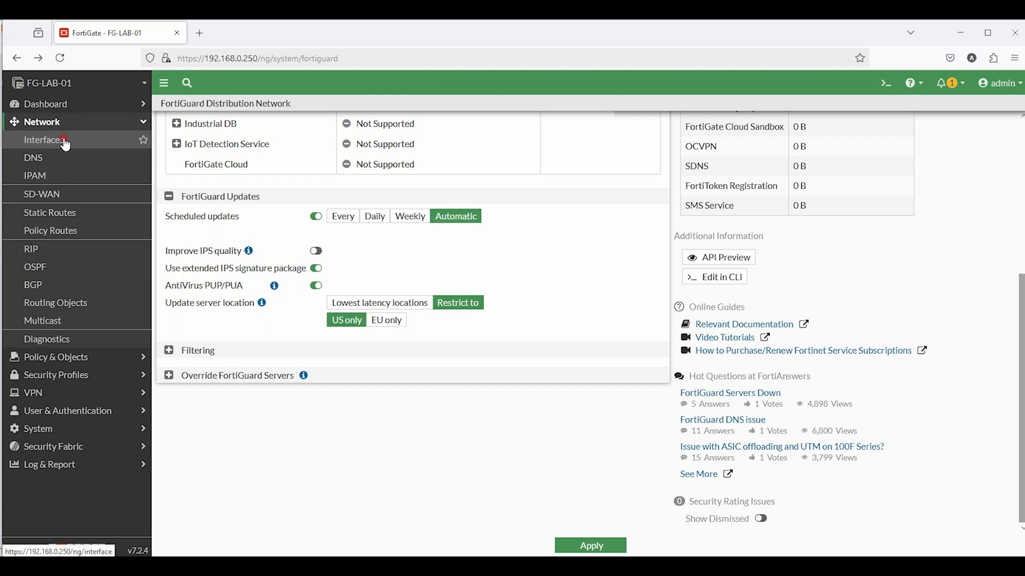
{"action": "left_click", "coordinate": [45, 141]}
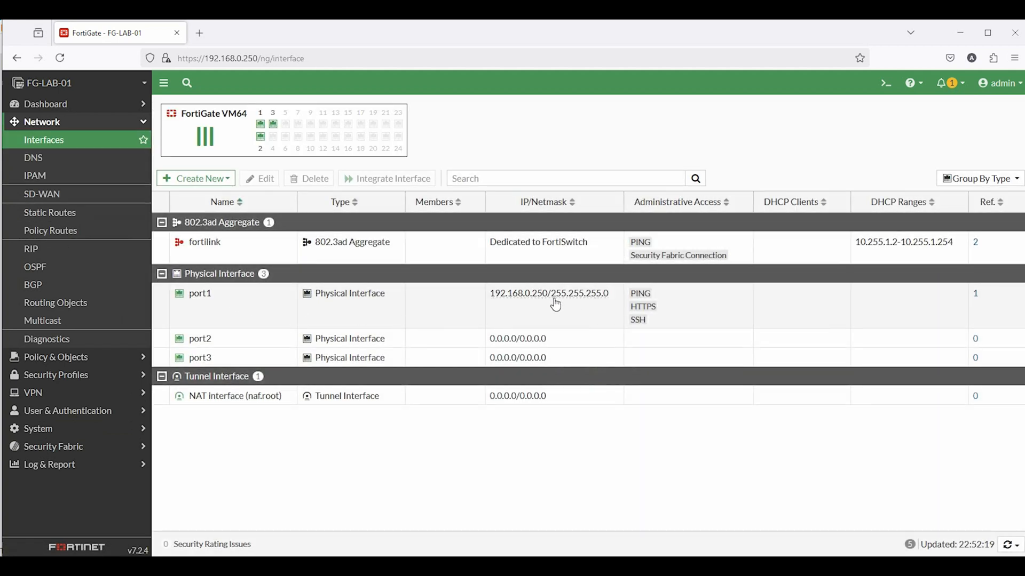
{"action": "left_click", "coordinate": [201, 293]}
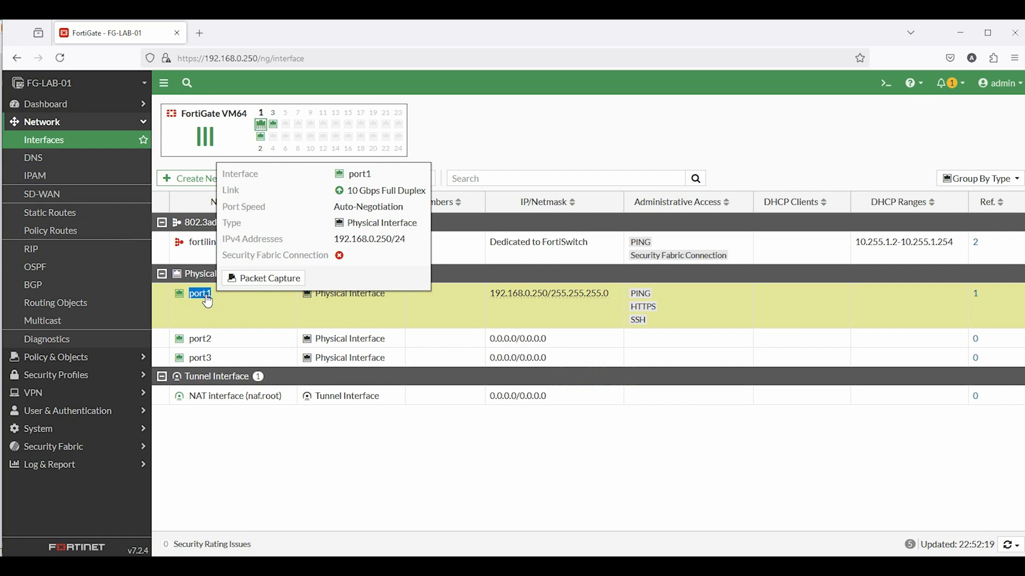
{"action": "double_click", "coordinate": [201, 294]}
Enable FMG-Access on port1 and save the interface
{"action": "scroll", "coordinate": [613, 415], "scroll_direction": "down", "scroll_amount": 2}
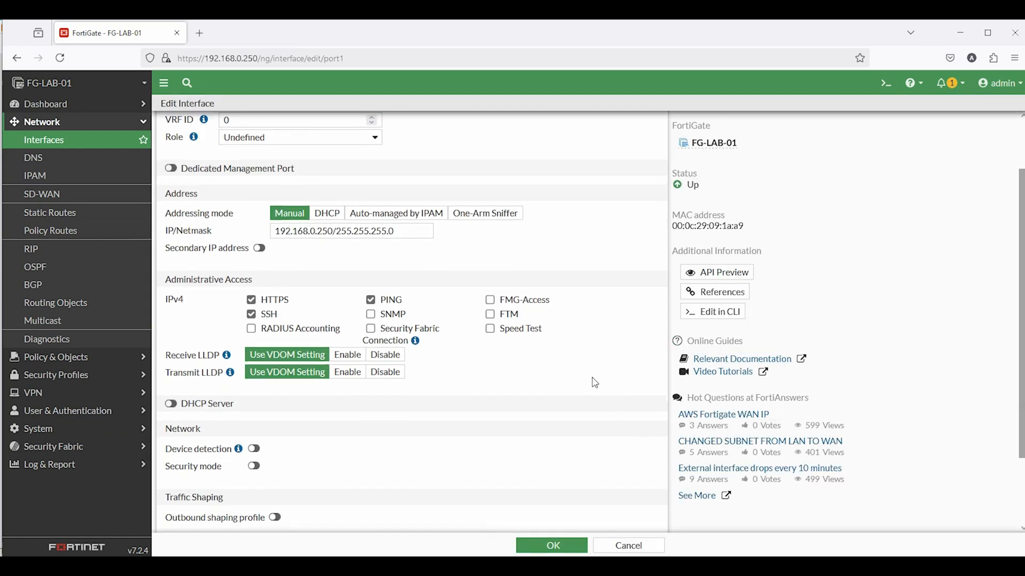
{"action": "left_click", "coordinate": [367, 230]}
{"action": "left_click_drag", "start_coordinate": [367, 231], "coordinate": [277, 248]}
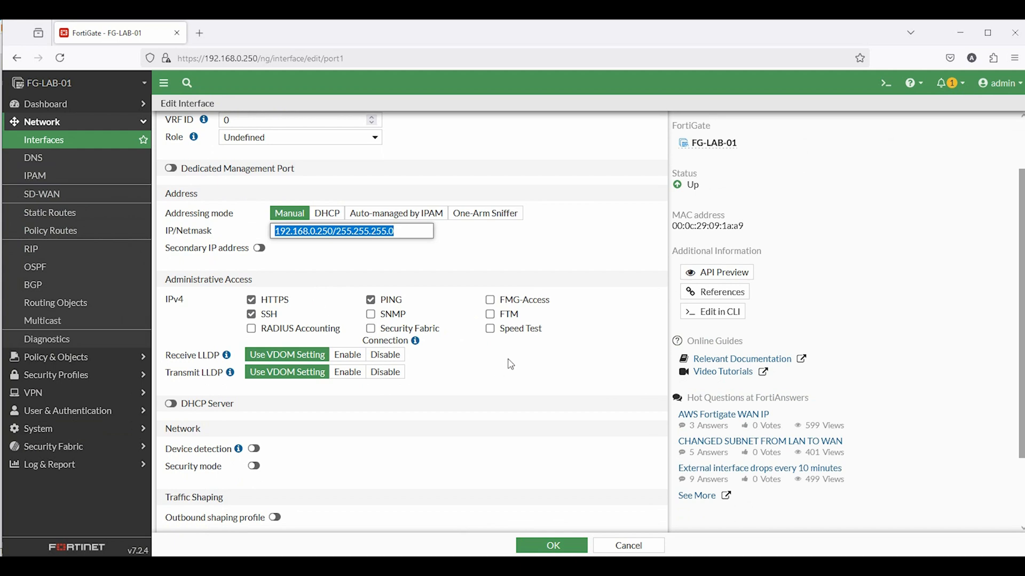
{"action": "left_click", "coordinate": [490, 300]}
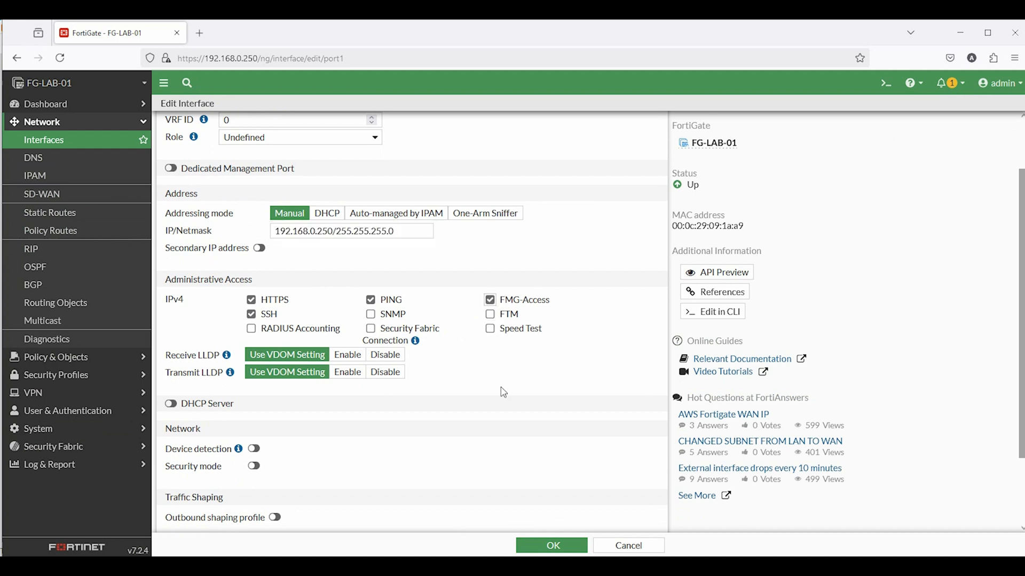
{"action": "scroll", "coordinate": [509, 395], "scroll_direction": "down", "scroll_amount": 3}
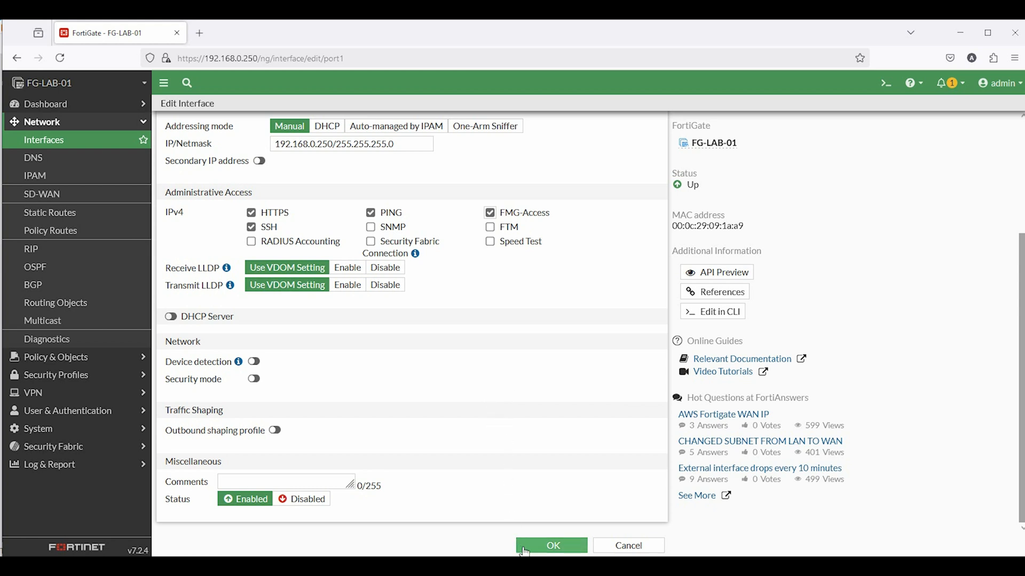
{"action": "left_click", "coordinate": [553, 546]}
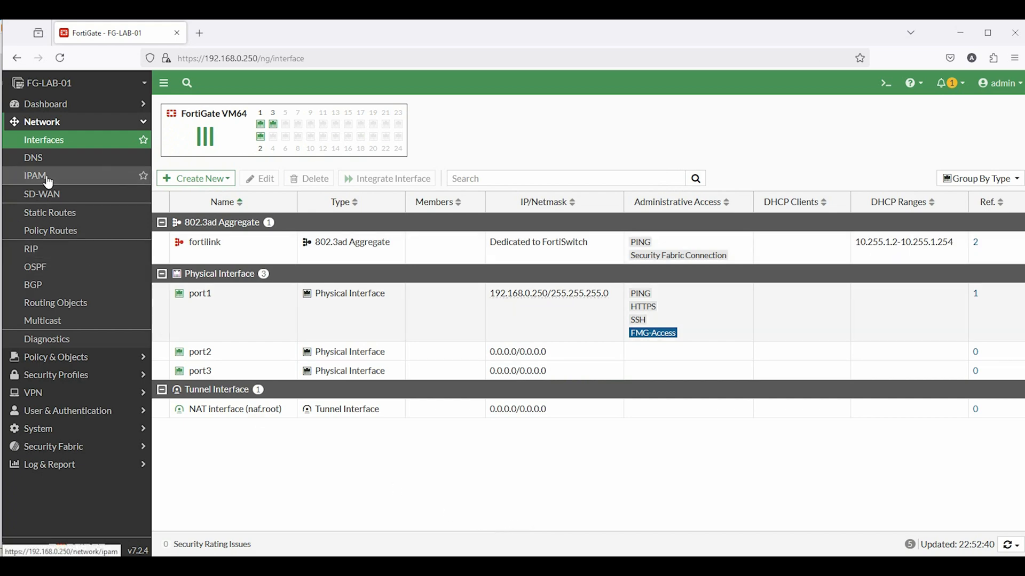
Review the DNS server settings, then open Network > Static Routes
{"action": "left_click", "coordinate": [37, 159]}
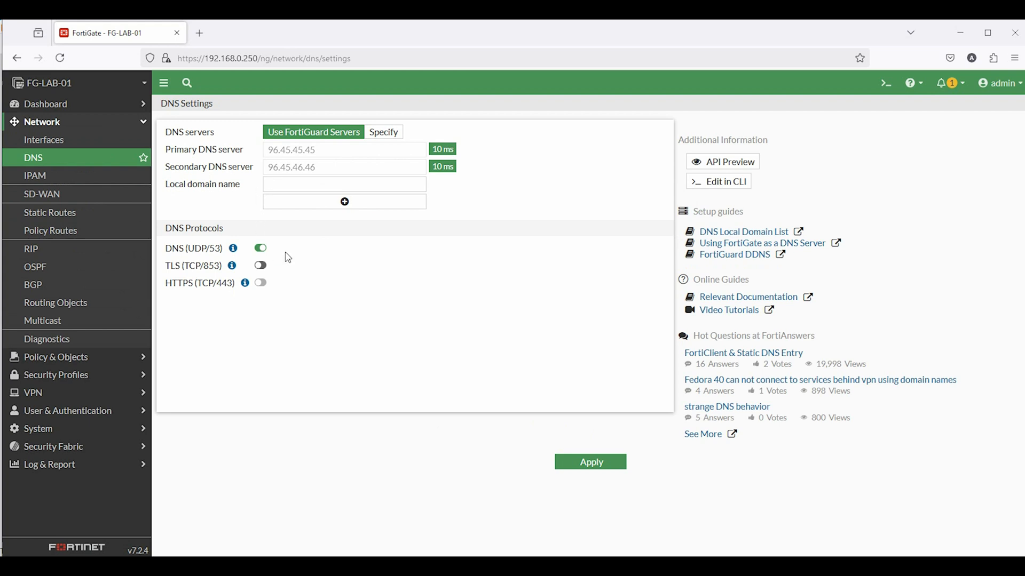
{"action": "left_click", "coordinate": [386, 135]}
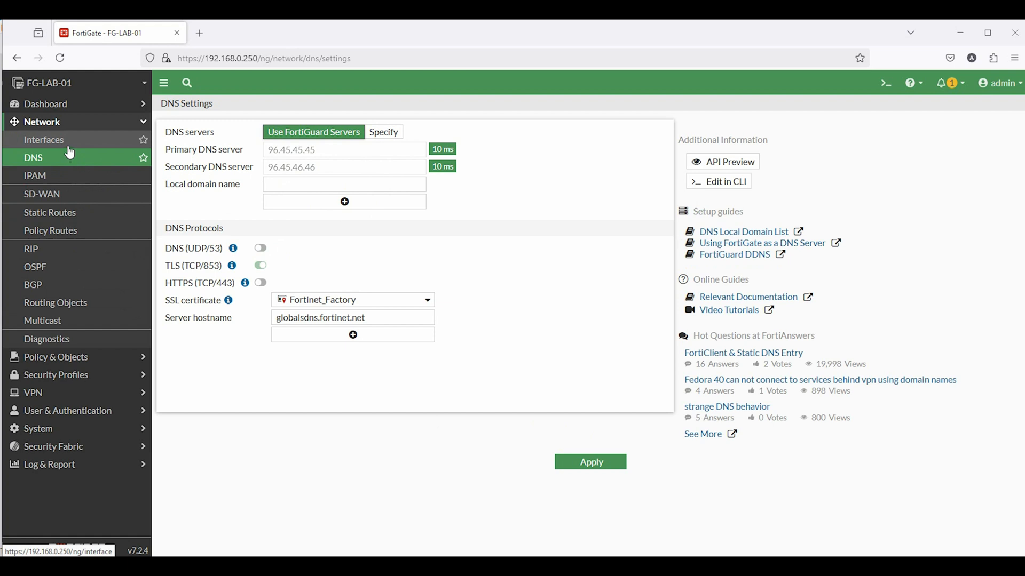
{"action": "mouse_move", "coordinate": [438, 150]}
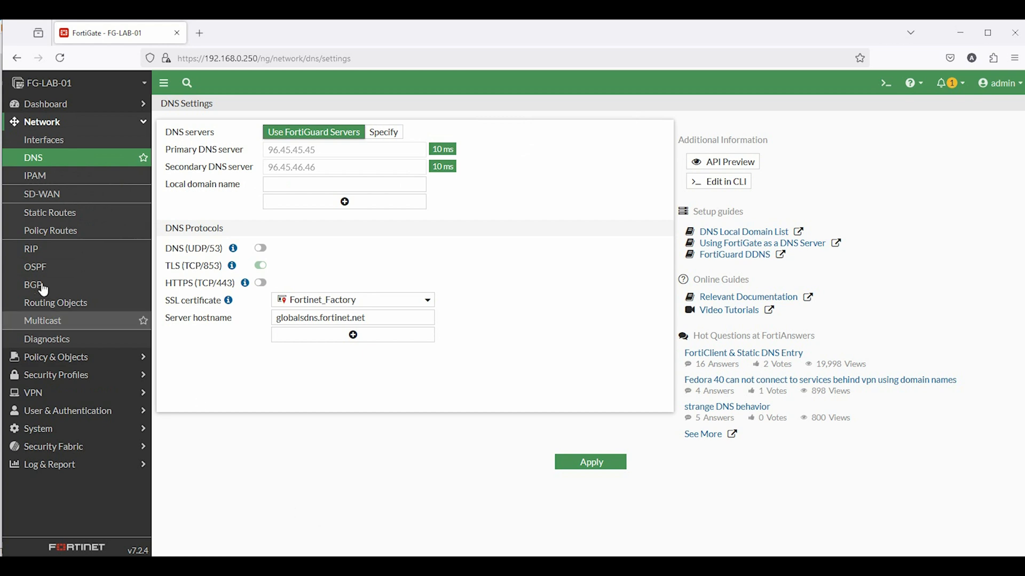
{"action": "left_click", "coordinate": [42, 217]}
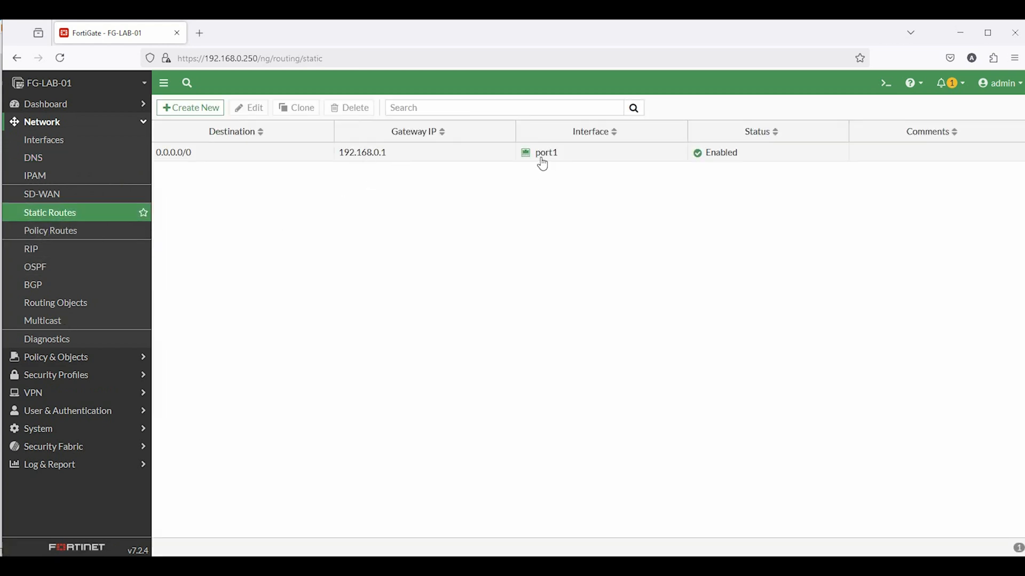
{"action": "double_click", "coordinate": [350, 160]}
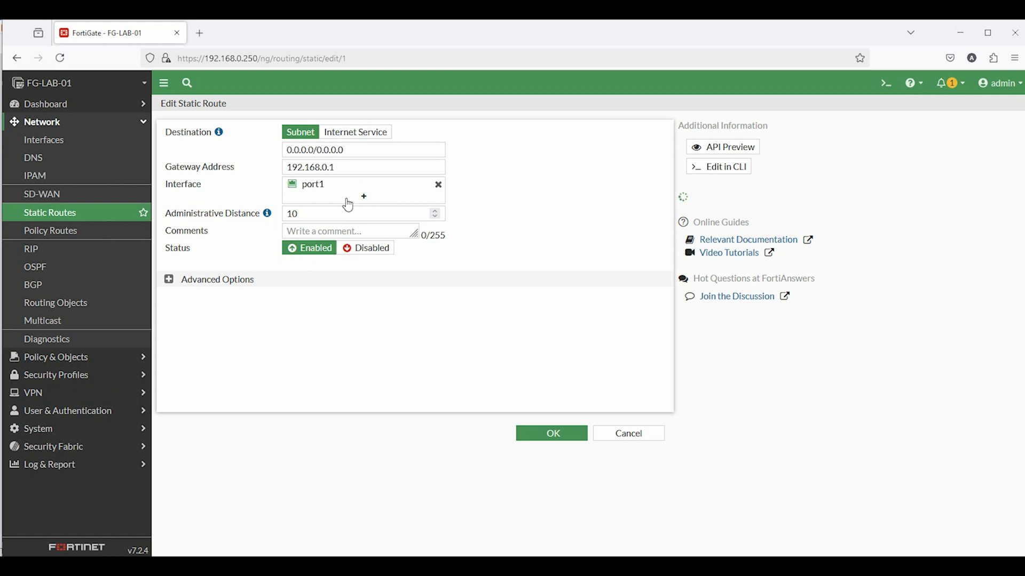
{"action": "double_click", "coordinate": [299, 217]}
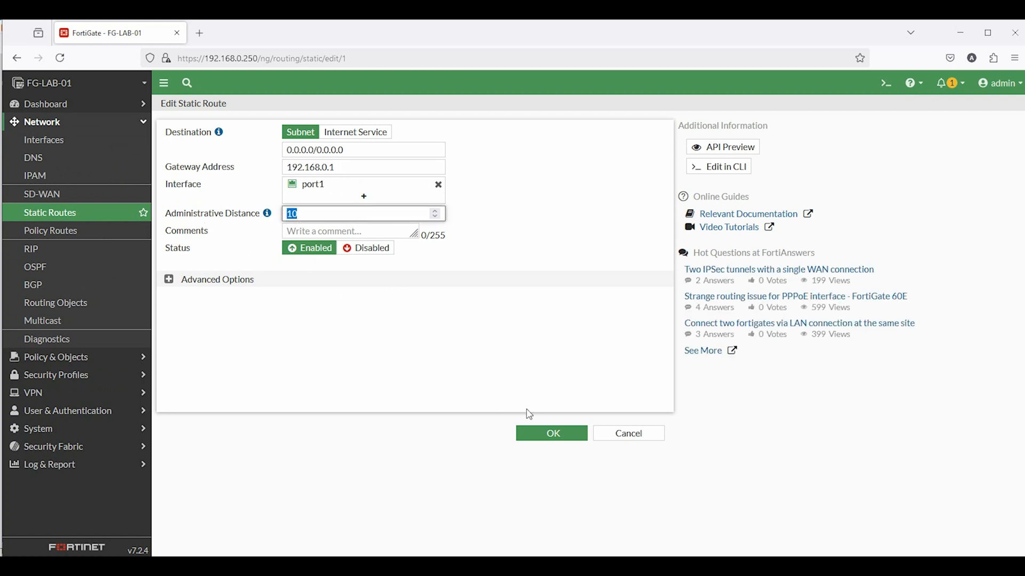
{"action": "left_click", "coordinate": [169, 279]}
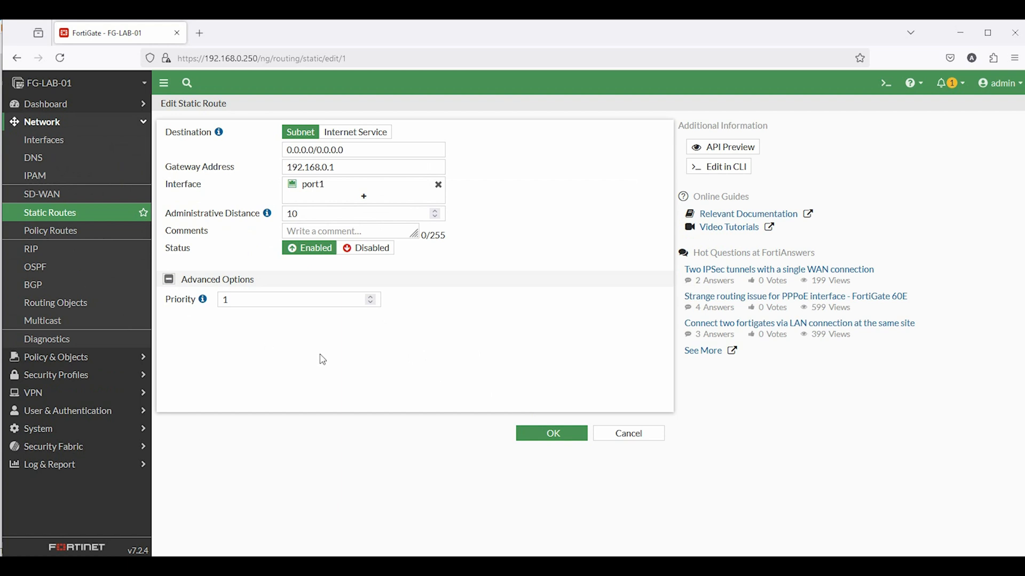
{"action": "left_click", "coordinate": [561, 443]}
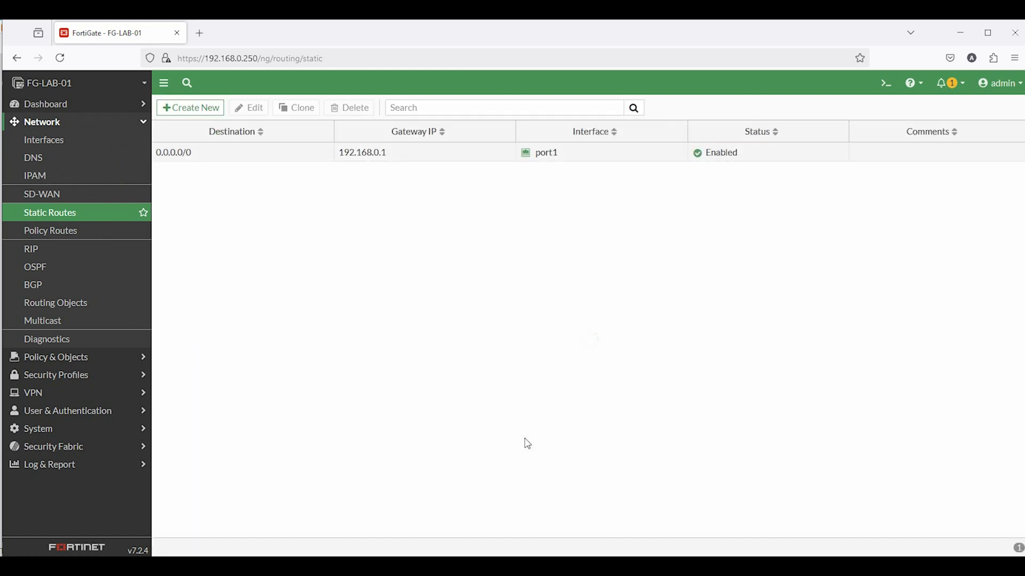
Apply the Local Logs settings with disk logging and local reports enabled
{"action": "left_click", "coordinate": [109, 464]}
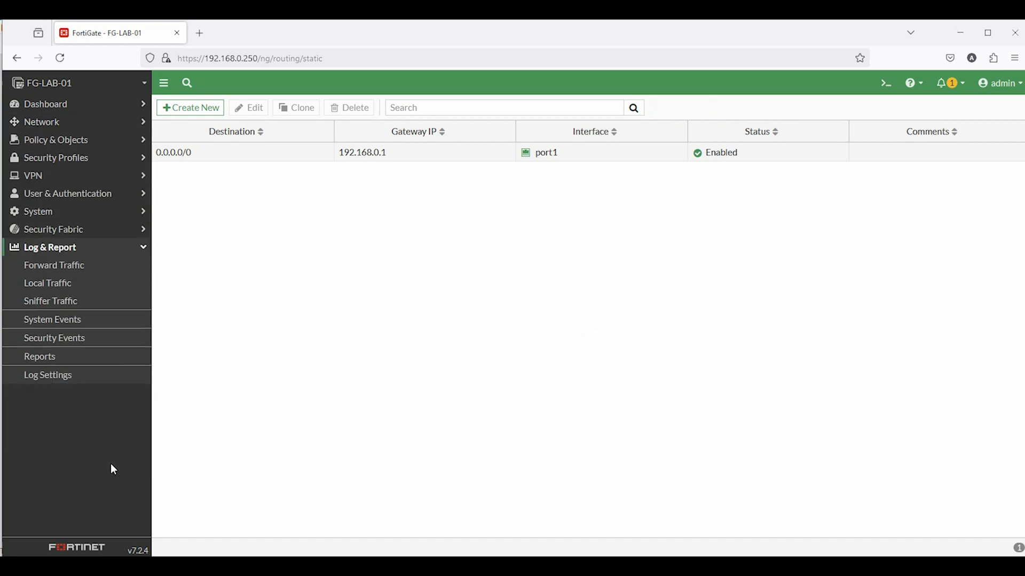
{"action": "left_click", "coordinate": [57, 322]}
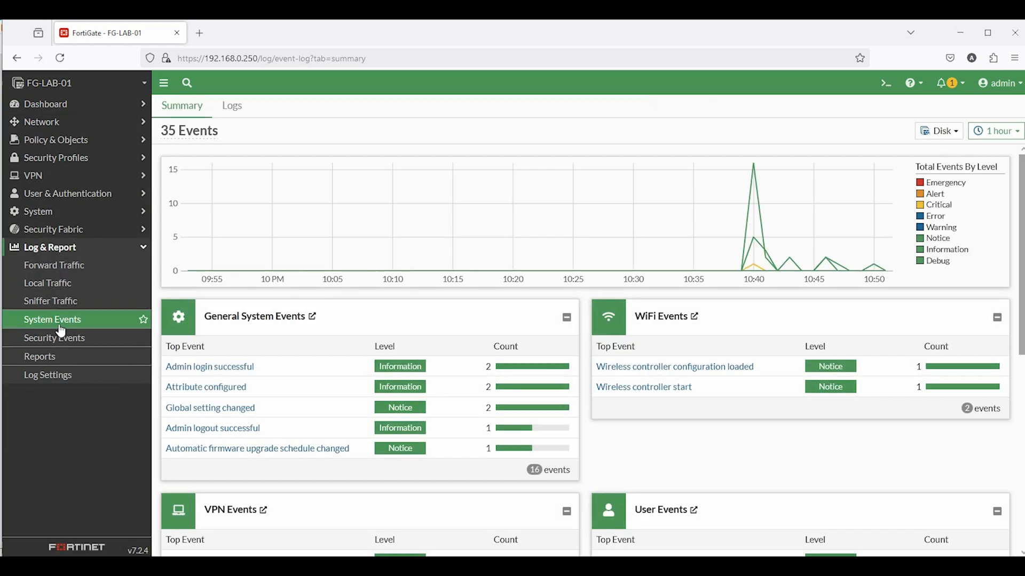
{"action": "left_click", "coordinate": [54, 375]}
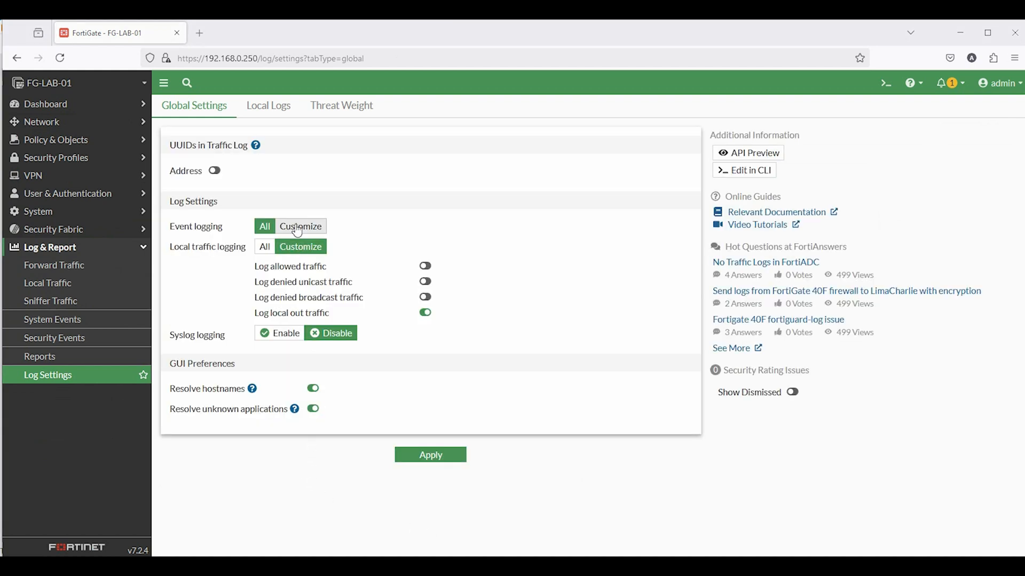
{"action": "left_click", "coordinate": [259, 109]}
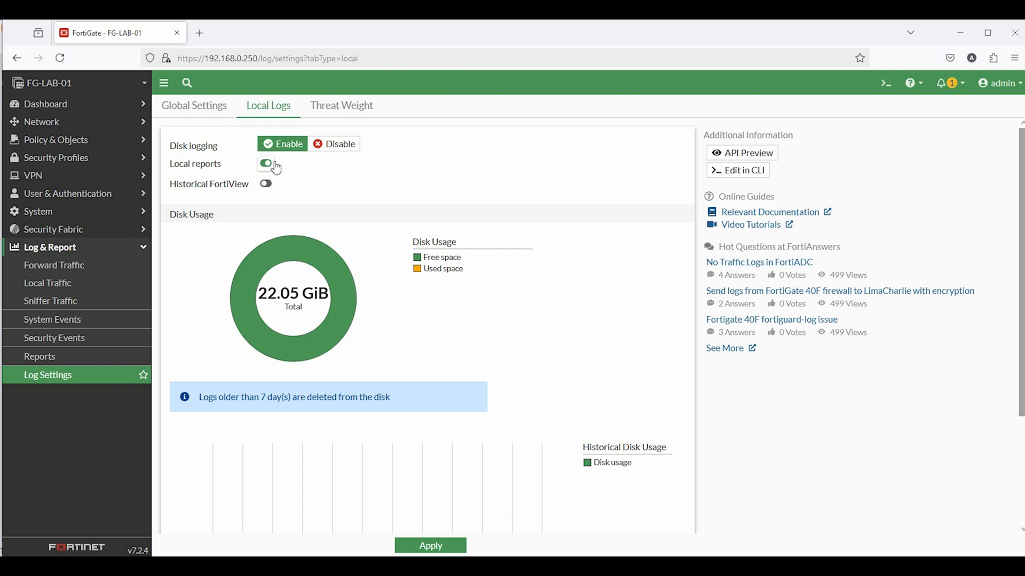
{"action": "left_click", "coordinate": [318, 109]}
{"action": "left_click", "coordinate": [271, 111]}
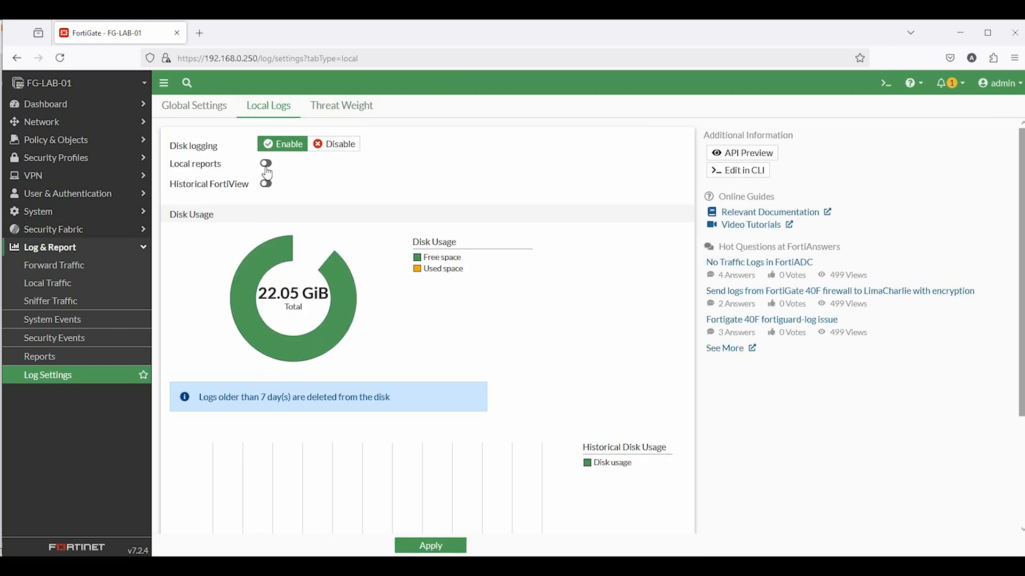
{"action": "left_click", "coordinate": [427, 544]}
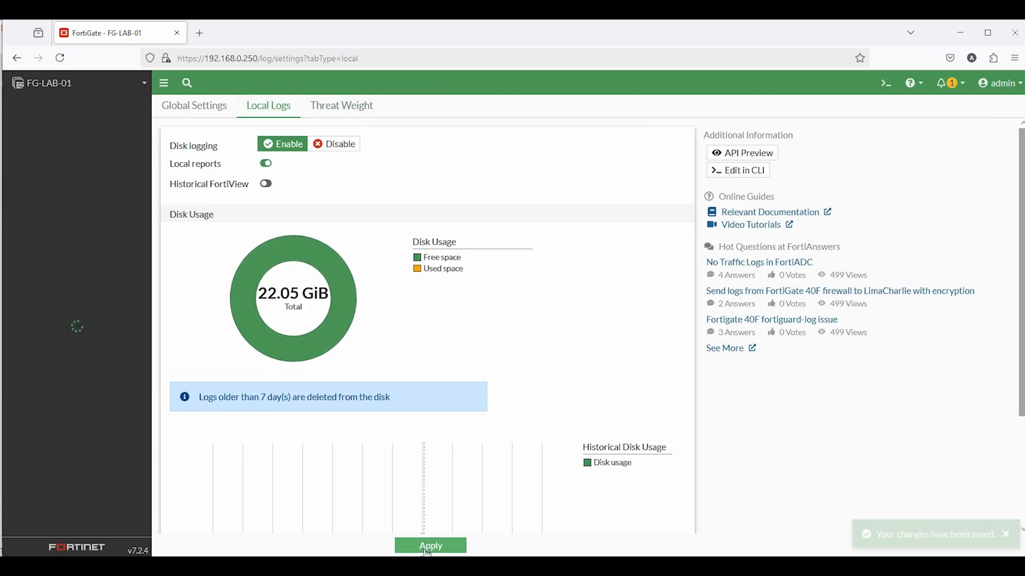
Scroll through the Threat Weight level settings
{"action": "left_click", "coordinate": [332, 108]}
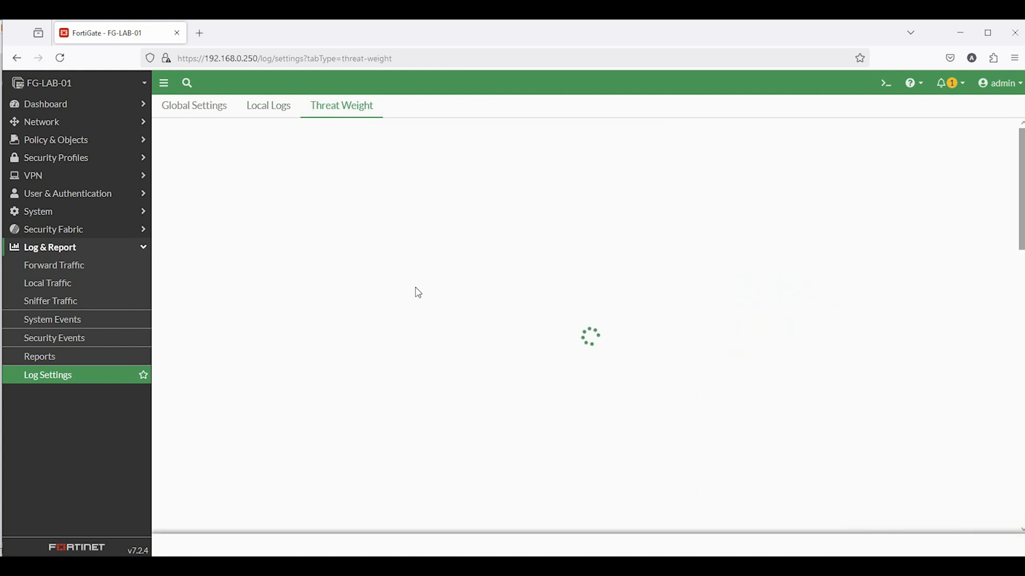
{"action": "scroll", "coordinate": [421, 304], "scroll_direction": "down", "scroll_amount": 2}
{"action": "scroll", "coordinate": [426, 313], "scroll_direction": "down", "scroll_amount": 5}
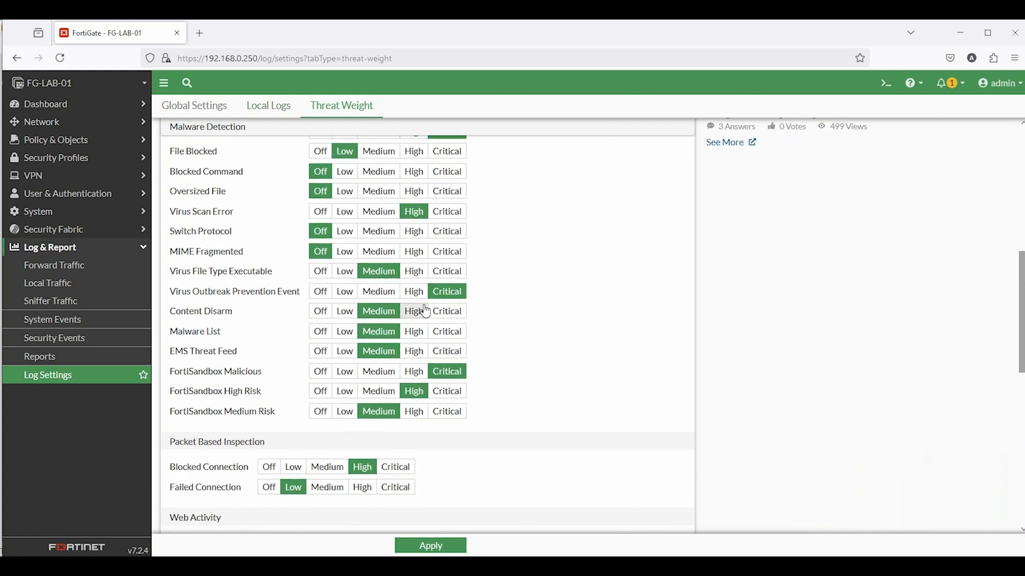
{"action": "scroll", "coordinate": [425, 312], "scroll_direction": "down", "scroll_amount": 6}
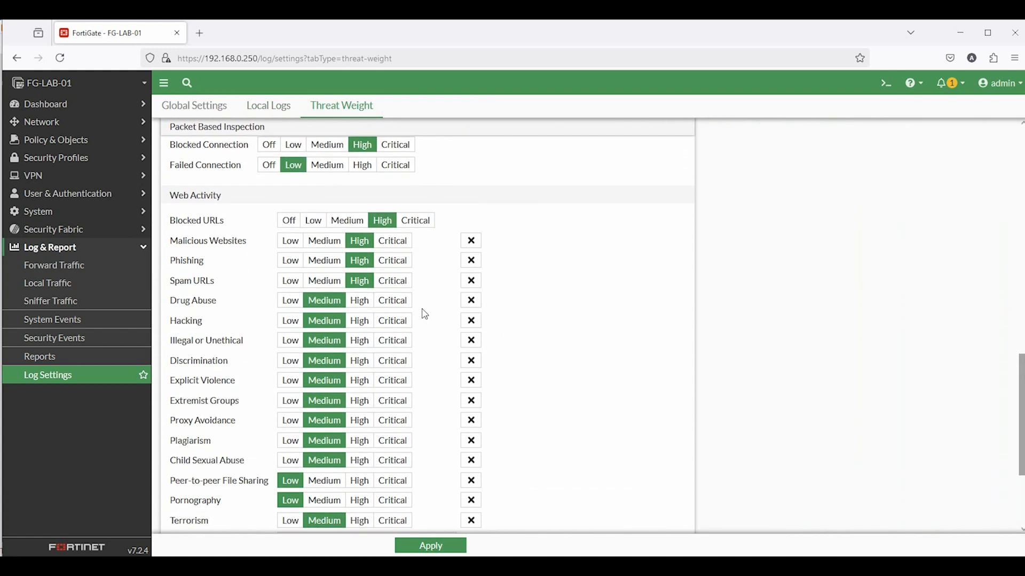
{"action": "scroll", "coordinate": [425, 314], "scroll_direction": "down", "scroll_amount": 3}
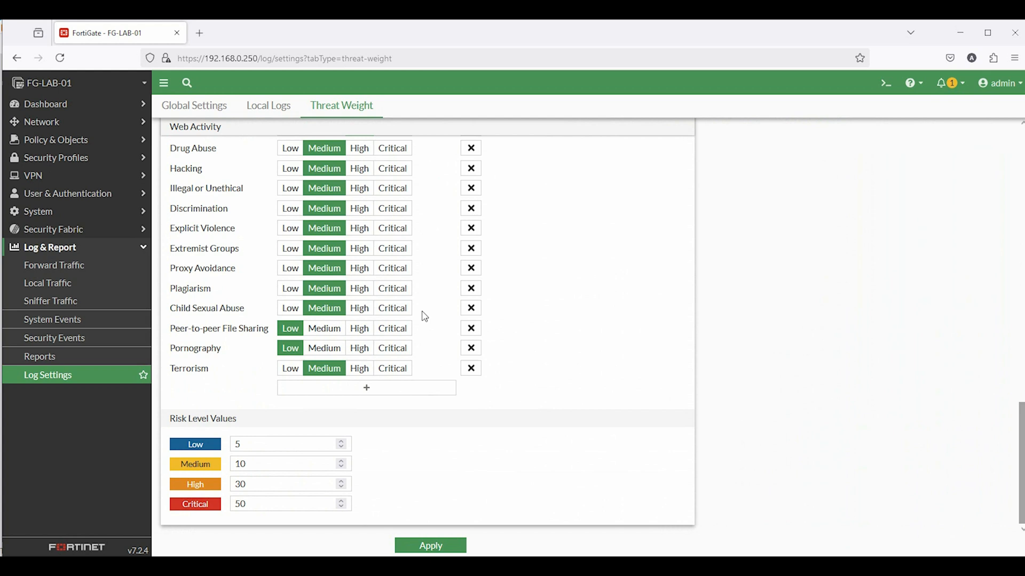
{"action": "left_click", "coordinate": [88, 254]}
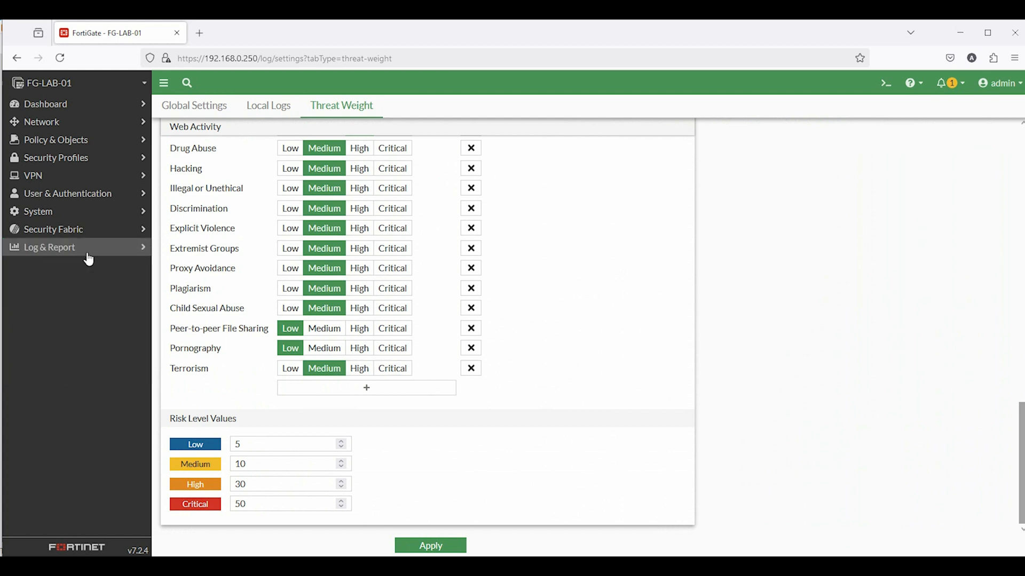
Review the Feature Visibility settings, reading the Advanced Routing and VPN descriptions
{"action": "left_click", "coordinate": [53, 215]}
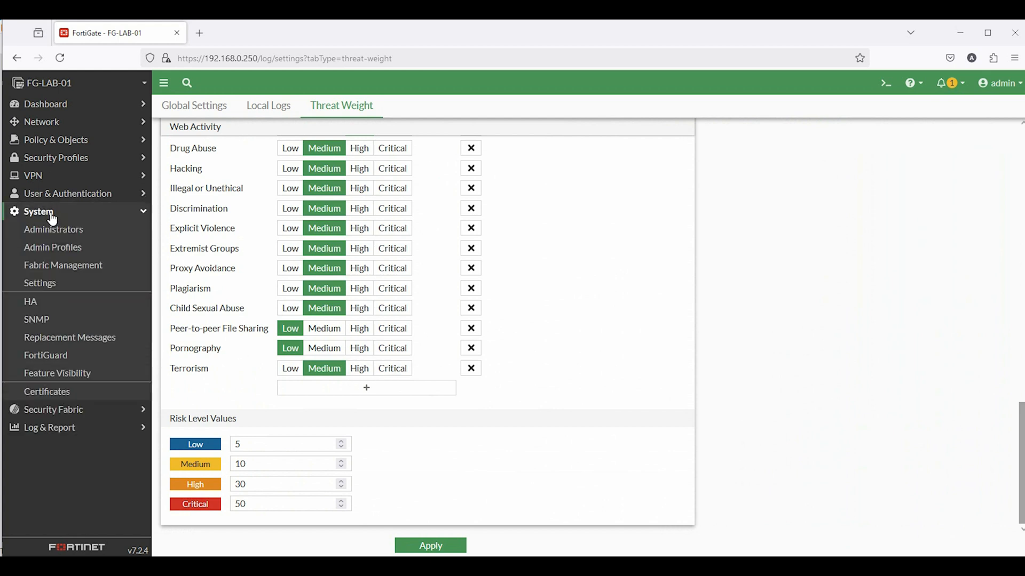
{"action": "left_click", "coordinate": [72, 375]}
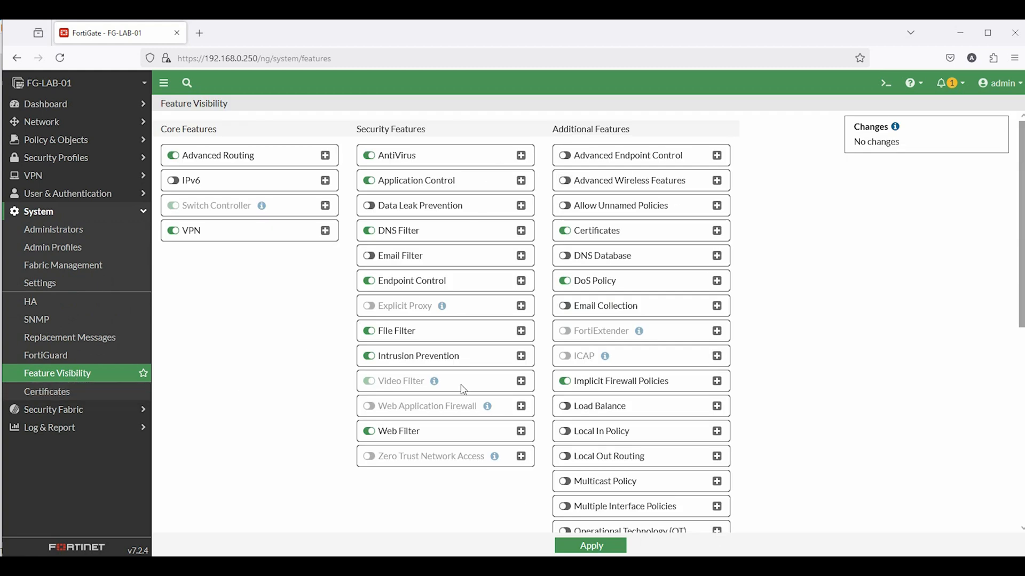
{"action": "scroll", "coordinate": [443, 230], "scroll_direction": "down", "scroll_amount": 7}
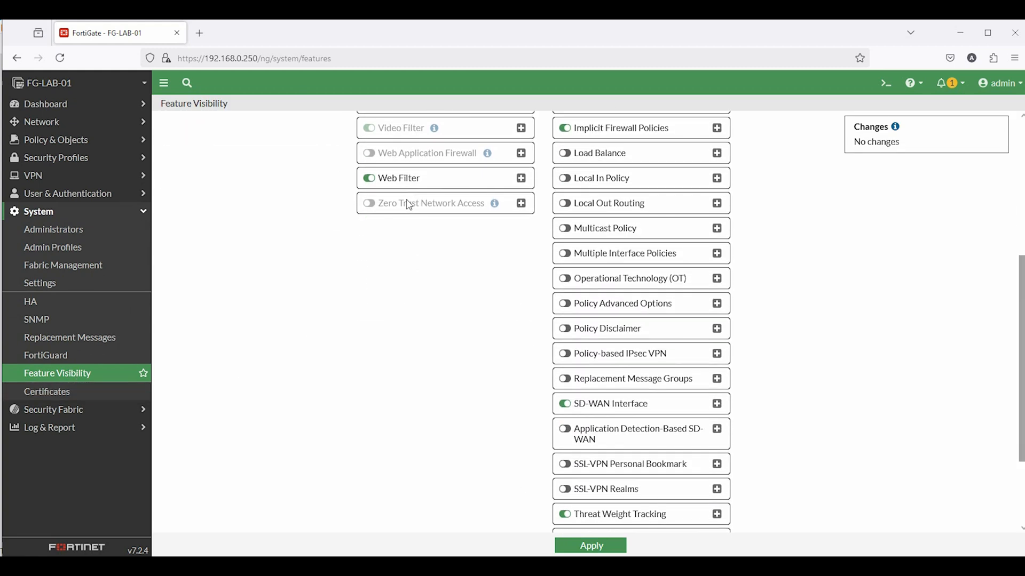
{"action": "scroll", "coordinate": [425, 303], "scroll_direction": "up", "scroll_amount": 7}
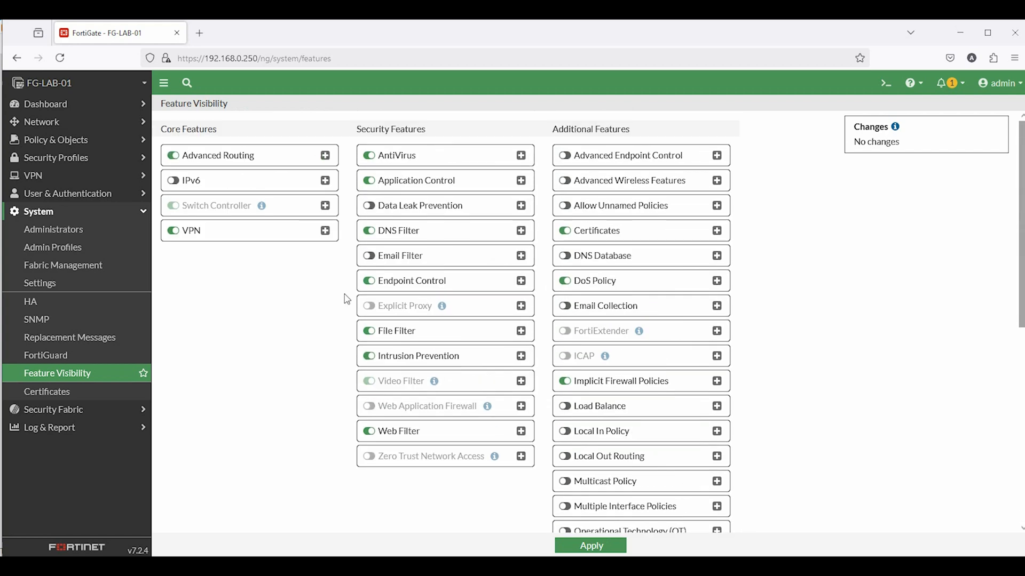
{"action": "left_click", "coordinate": [325, 156]}
{"action": "left_click", "coordinate": [325, 156]}
{"action": "left_click", "coordinate": [325, 231]}
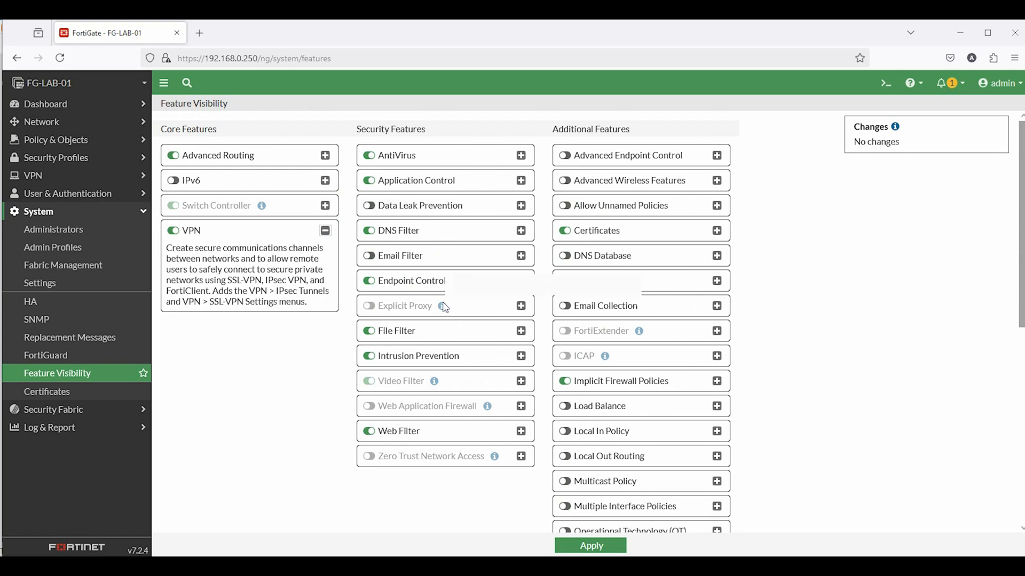
{"action": "scroll", "coordinate": [451, 330], "scroll_direction": "down", "scroll_amount": 3}
{"action": "scroll", "coordinate": [464, 398], "scroll_direction": "down", "scroll_amount": 1}
{"action": "scroll", "coordinate": [460, 394], "scroll_direction": "up", "scroll_amount": 4}
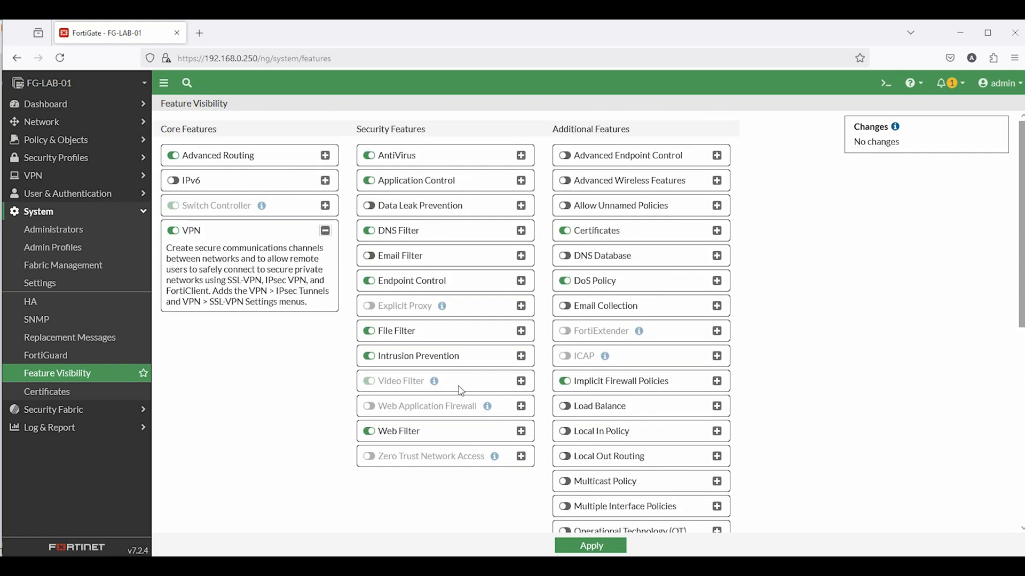
{"action": "scroll", "coordinate": [648, 371], "scroll_direction": "down", "scroll_amount": 4}
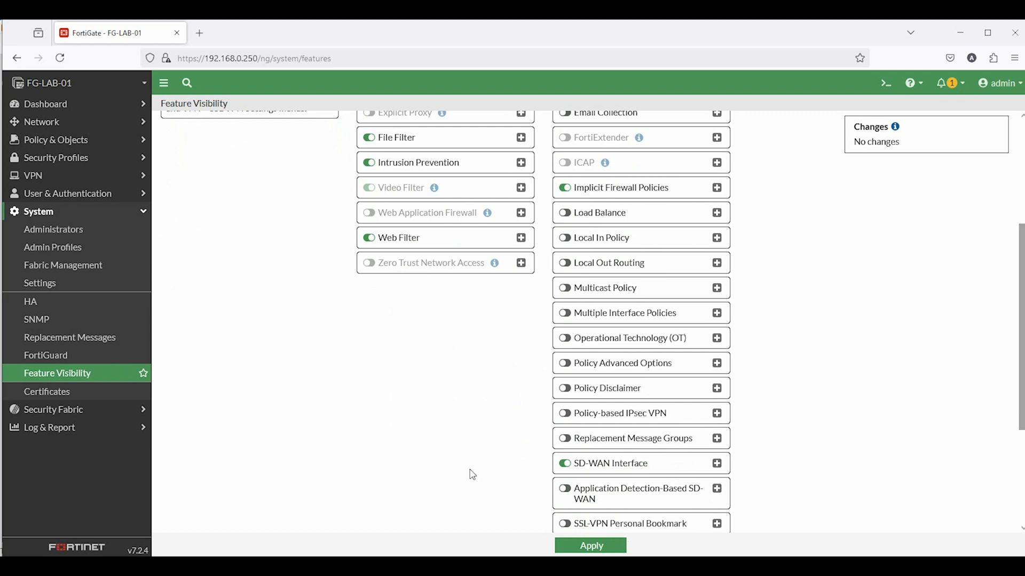
Bring up the Certificates list under System
{"action": "left_click", "coordinate": [83, 373]}
{"action": "left_click", "coordinate": [65, 396]}
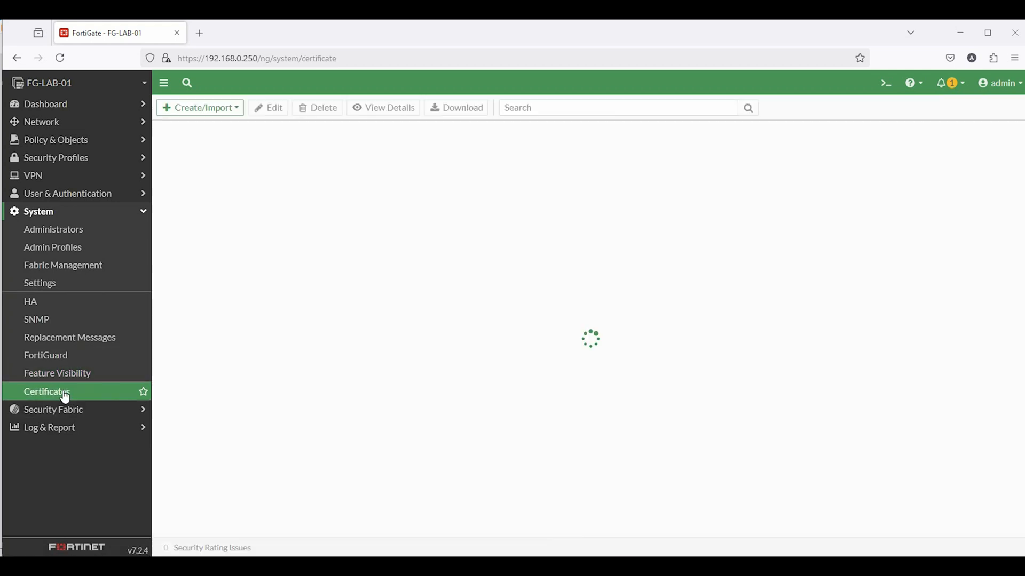
{"action": "scroll", "coordinate": [481, 331], "scroll_direction": "down", "scroll_amount": 1}
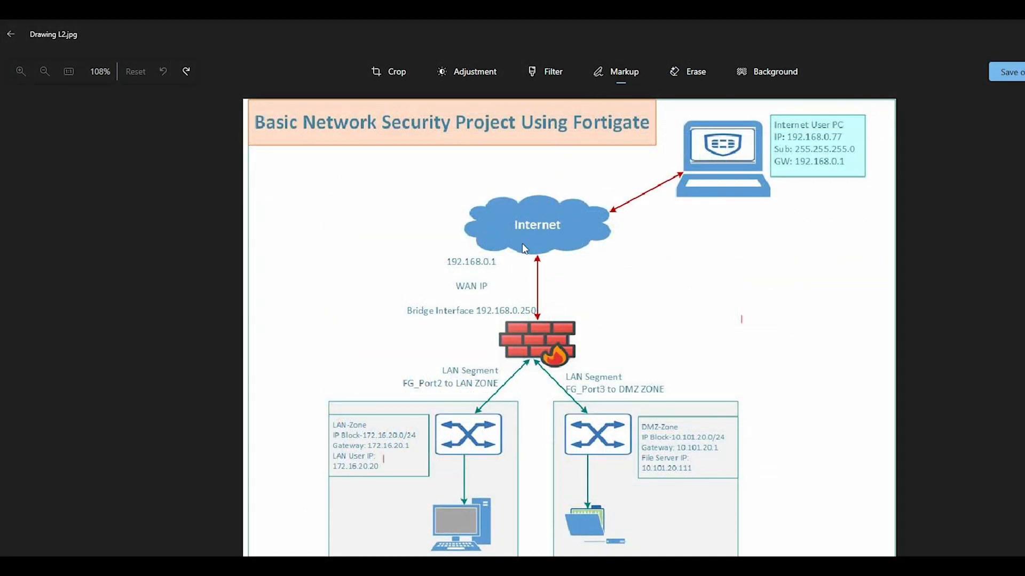
Underline 'WAN IP' and mark a P beside Bridge Interface 192.168.0.250 on the diagram
{"action": "left_click_drag", "start_coordinate": [452, 295], "coordinate": [499, 302]}
{"action": "mouse_move", "coordinate": [546, 315]}
{"action": "left_mouse_down"}
{"action": "mouse_move", "coordinate": [547, 301]}
{"action": "mouse_move", "coordinate": [561, 309]}
{"action": "mouse_move", "coordinate": [567, 296]}
{"action": "mouse_move", "coordinate": [570, 312]}
{"action": "left_mouse_up"}
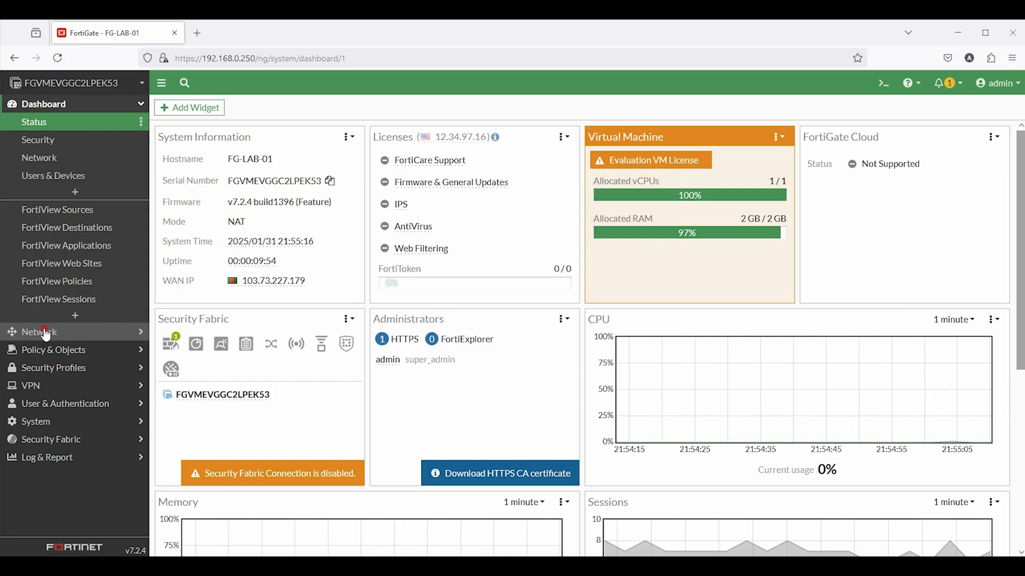
Save port1 with the alias WAN-P1 and the WAN role
{"action": "left_click", "coordinate": [45, 332]}
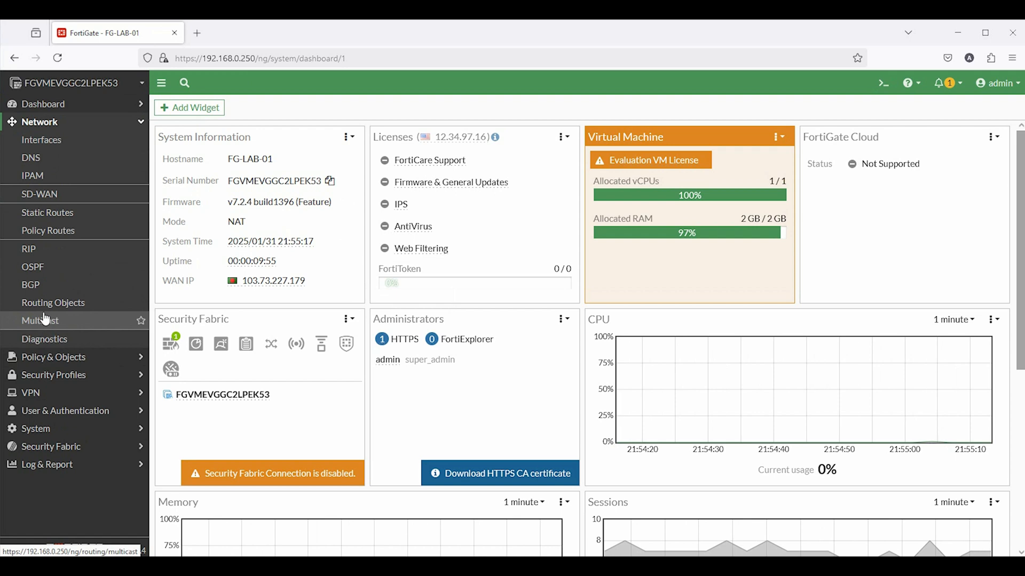
{"action": "left_click", "coordinate": [38, 140]}
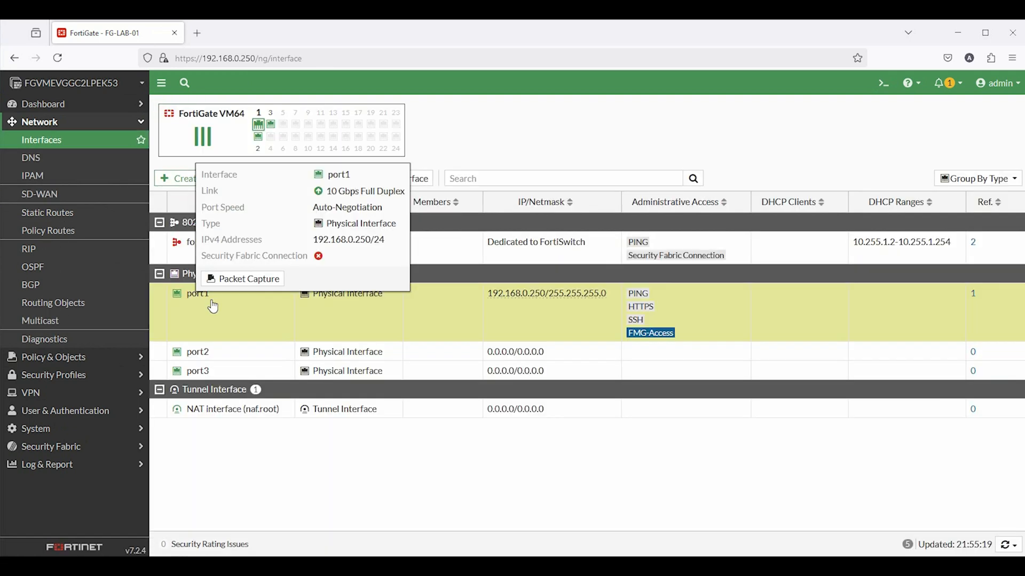
{"action": "double_click", "coordinate": [208, 301]}
{"action": "left_click", "coordinate": [265, 150]}
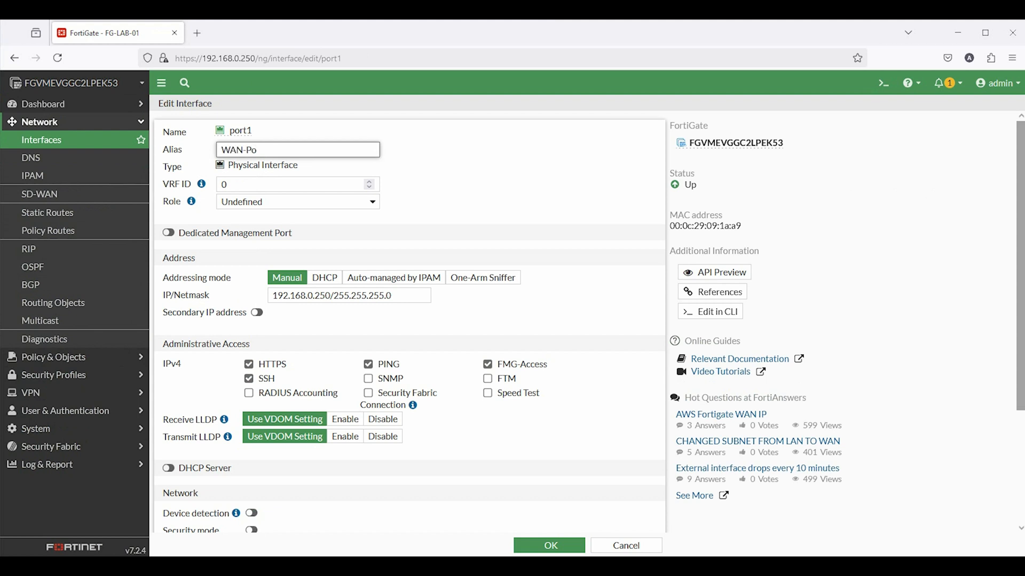
{"action": "left_click", "coordinate": [442, 168]}
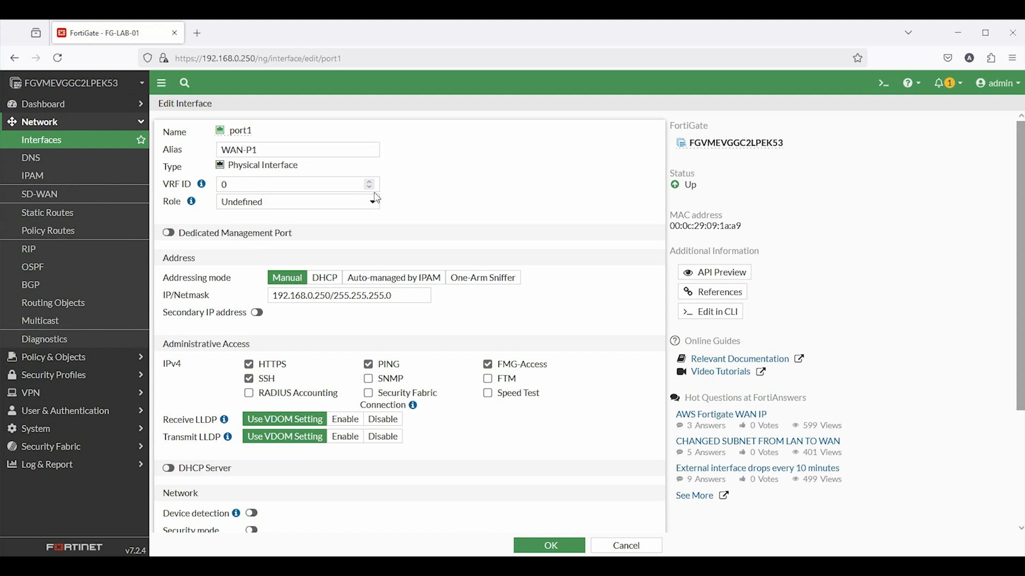
{"action": "left_click", "coordinate": [268, 197]}
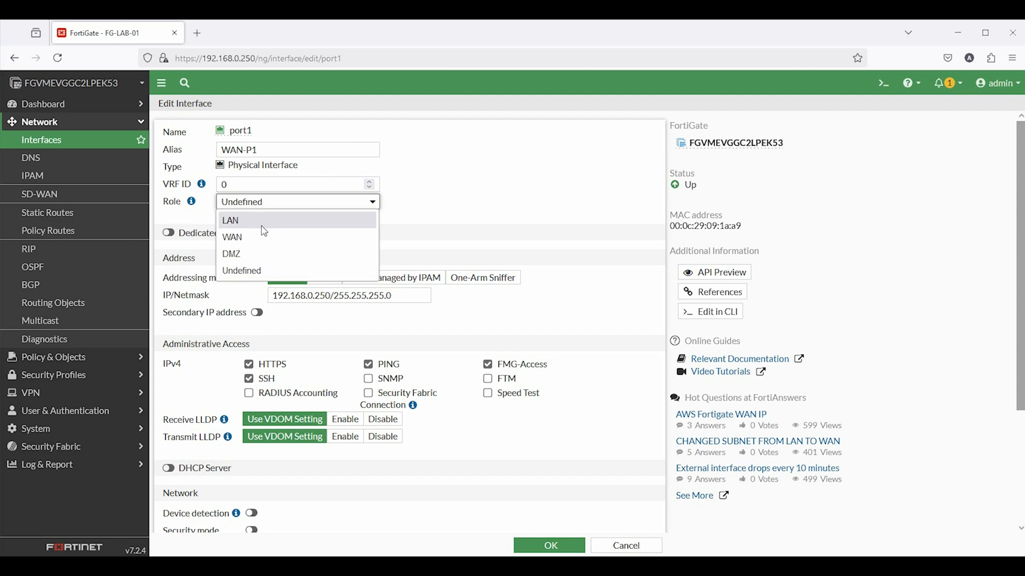
{"action": "left_click", "coordinate": [266, 236]}
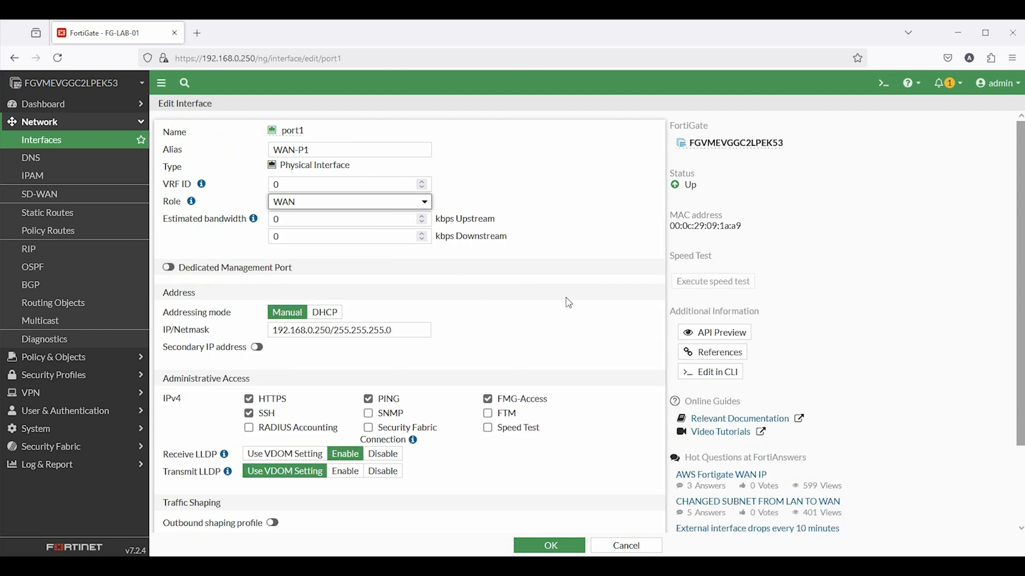
{"action": "scroll", "coordinate": [555, 268], "scroll_direction": "down", "scroll_amount": 3}
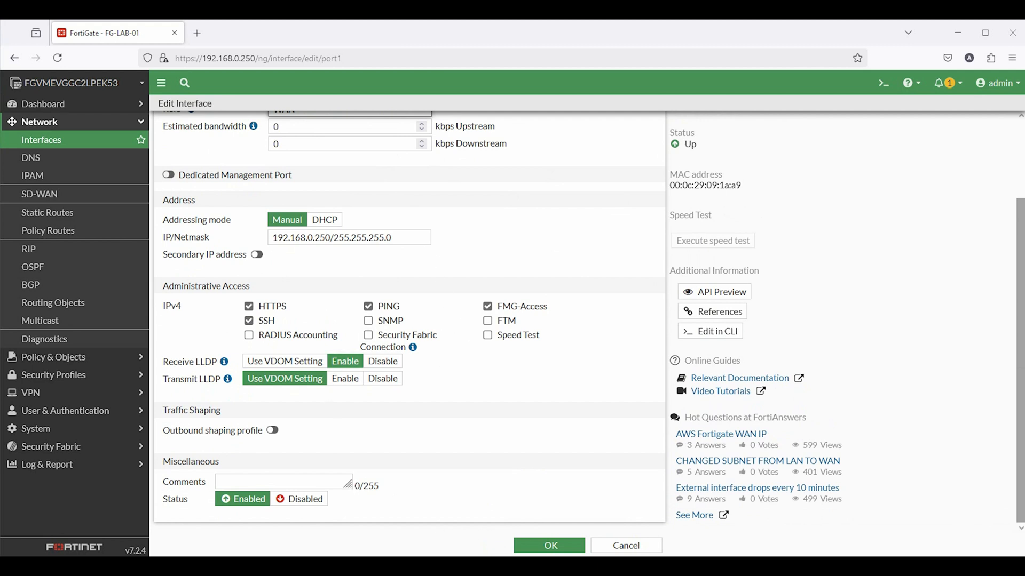
{"action": "left_click", "coordinate": [546, 548]}
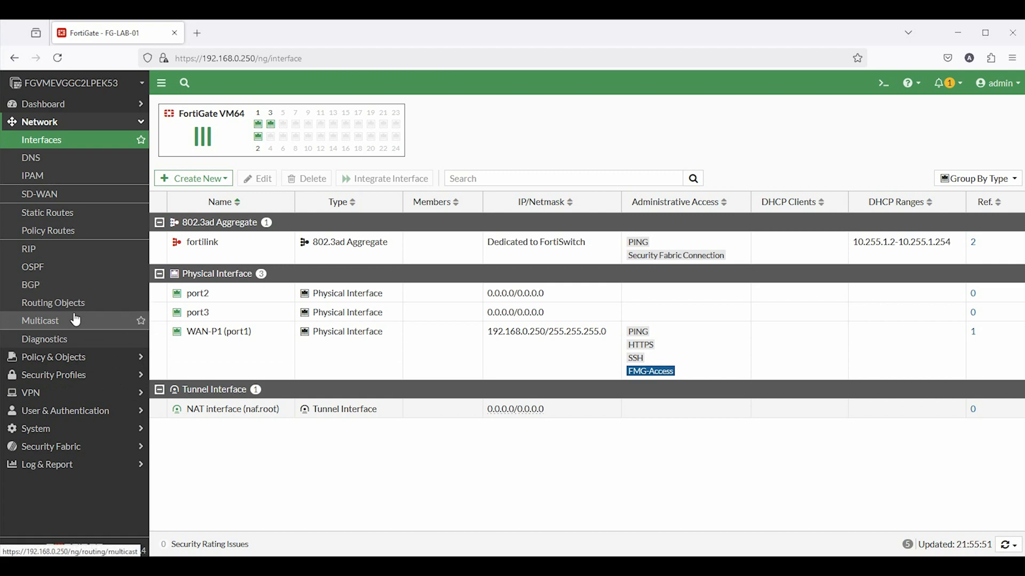
Inspect the 0.0.0.0/0 default route via 192.168.0.1 without saving, then view DNS settings
{"action": "left_click", "coordinate": [42, 214]}
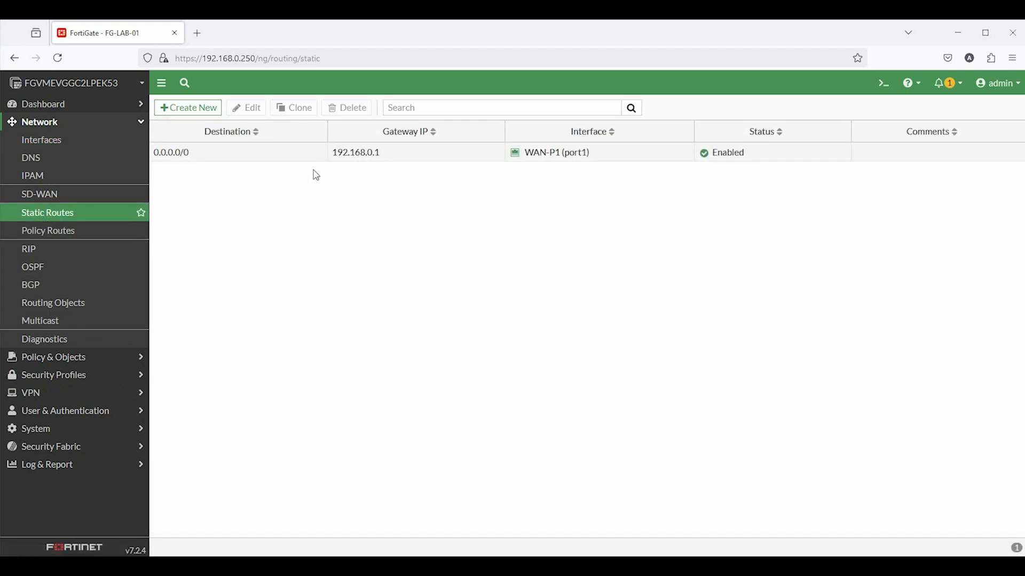
{"action": "double_click", "coordinate": [290, 152]}
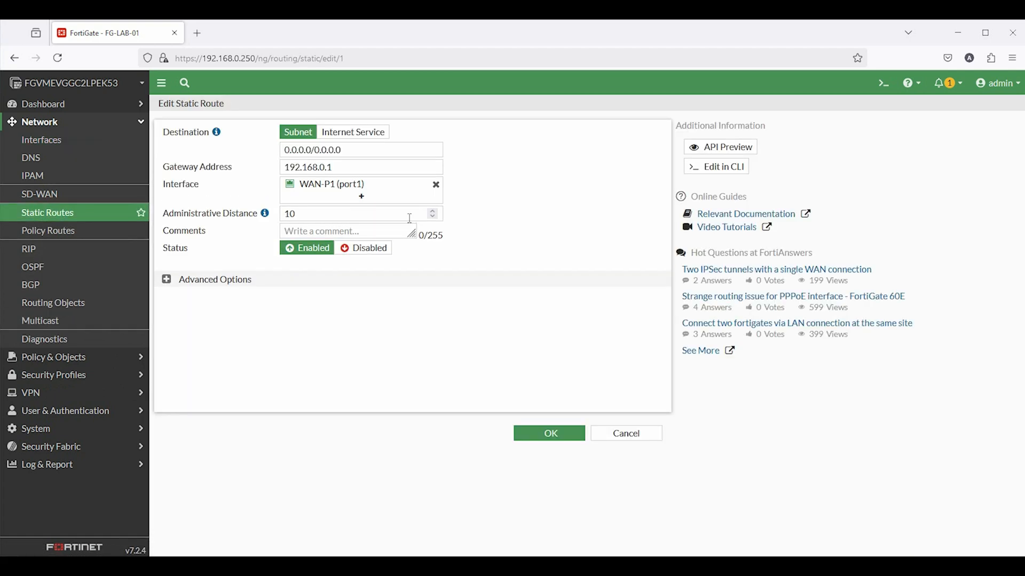
{"action": "triple_click", "coordinate": [345, 172]}
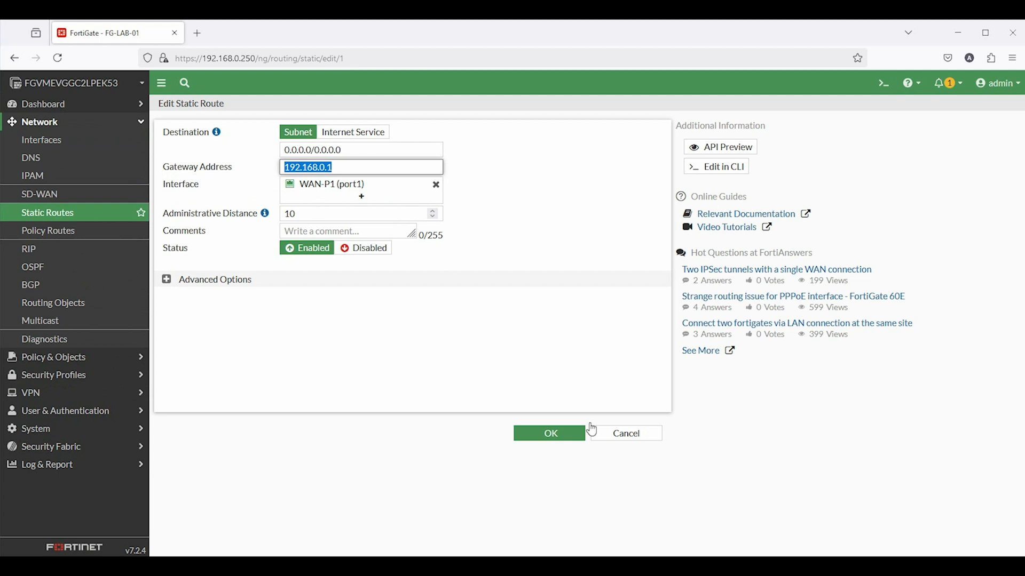
{"action": "left_click", "coordinate": [642, 441]}
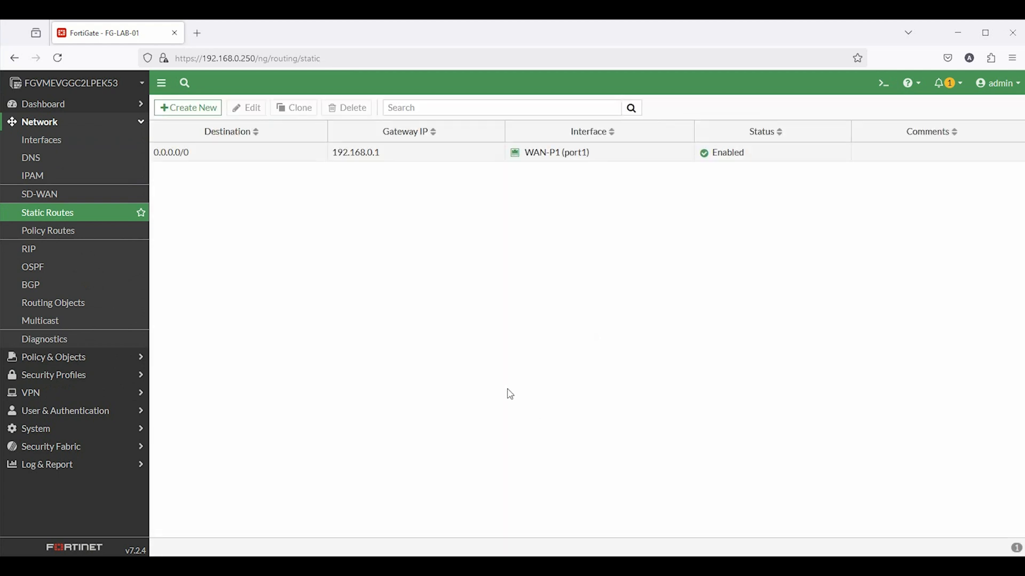
{"action": "left_click", "coordinate": [34, 159]}
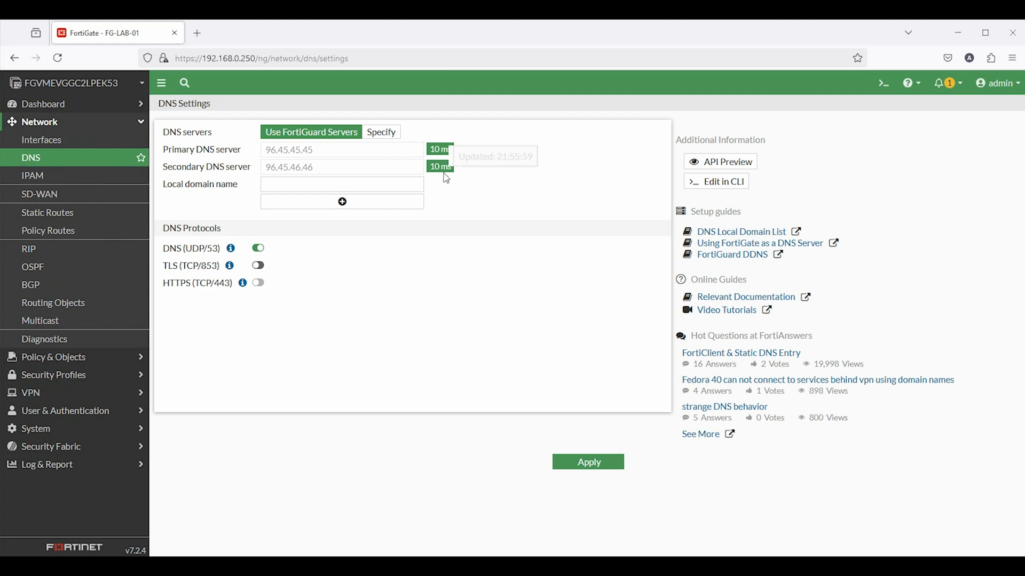
Run 'execute ping 8.8.8.8' in the CLI Console and stop it to see statistics
{"action": "left_click", "coordinate": [883, 84]}
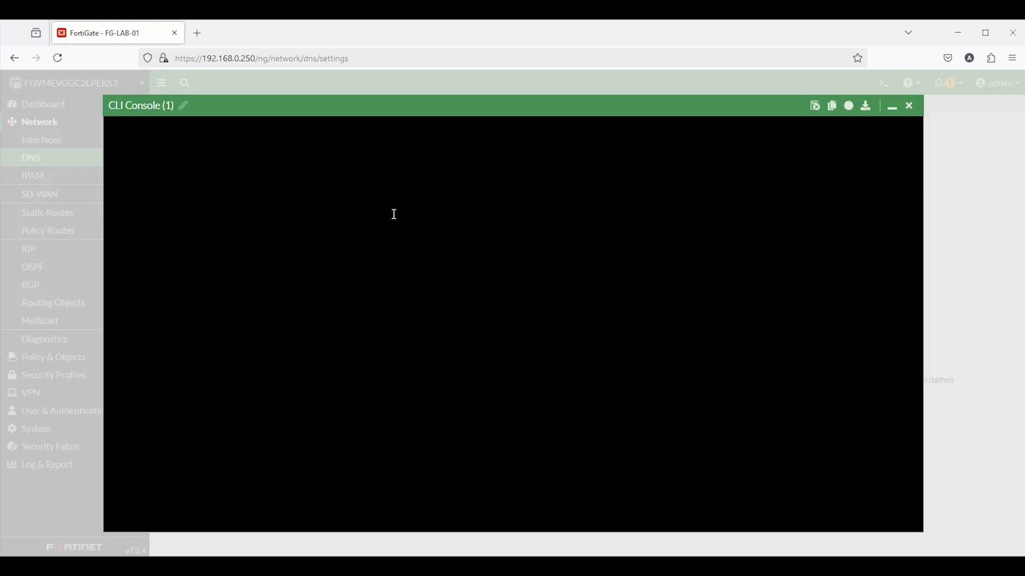
{"action": "type", "text": "execute "}
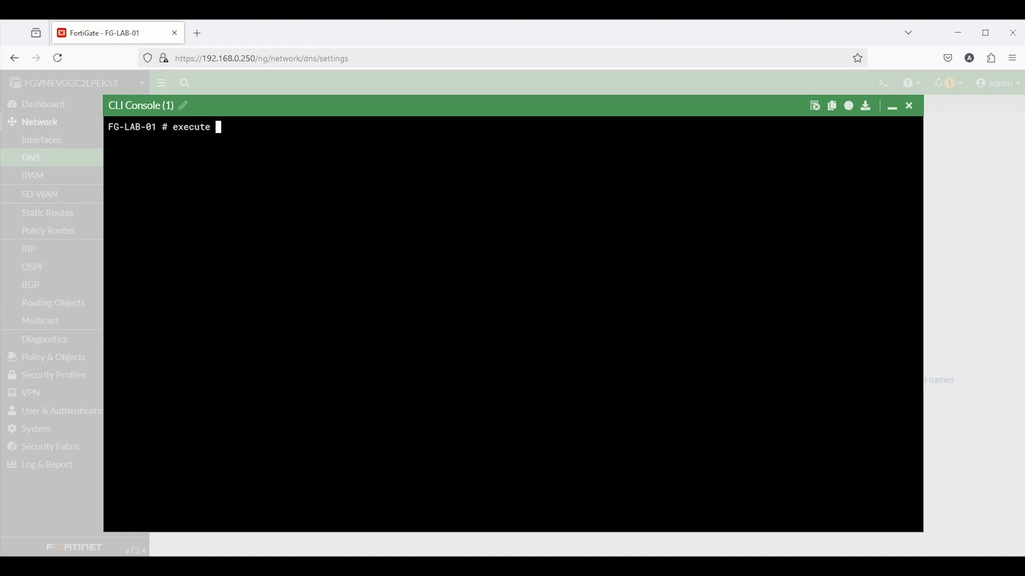
{"action": "type", "text": "ping 8.8.8.8"}
{"action": "key", "text": "Return"}
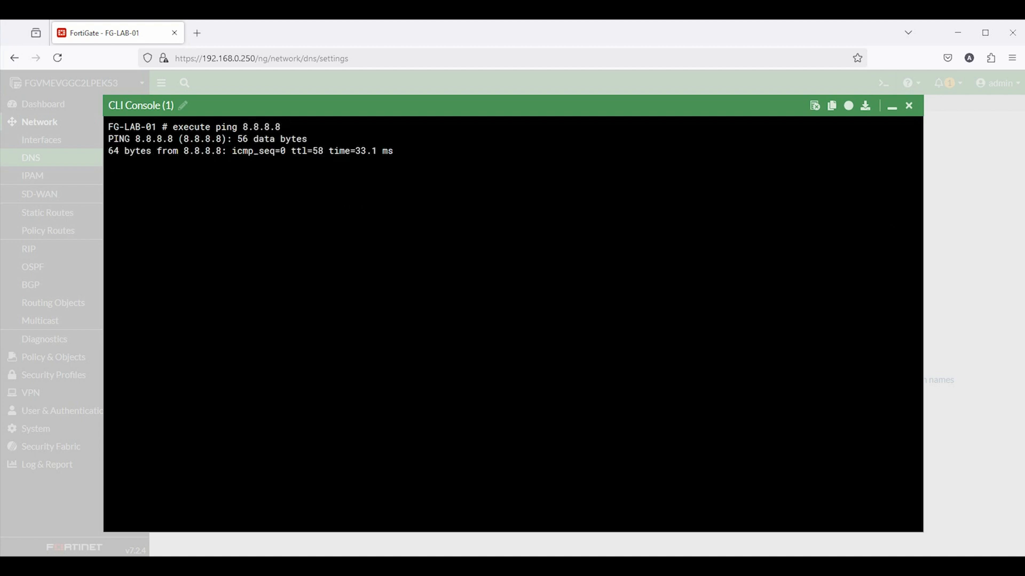
{"action": "key", "text": "ctrl+c"}
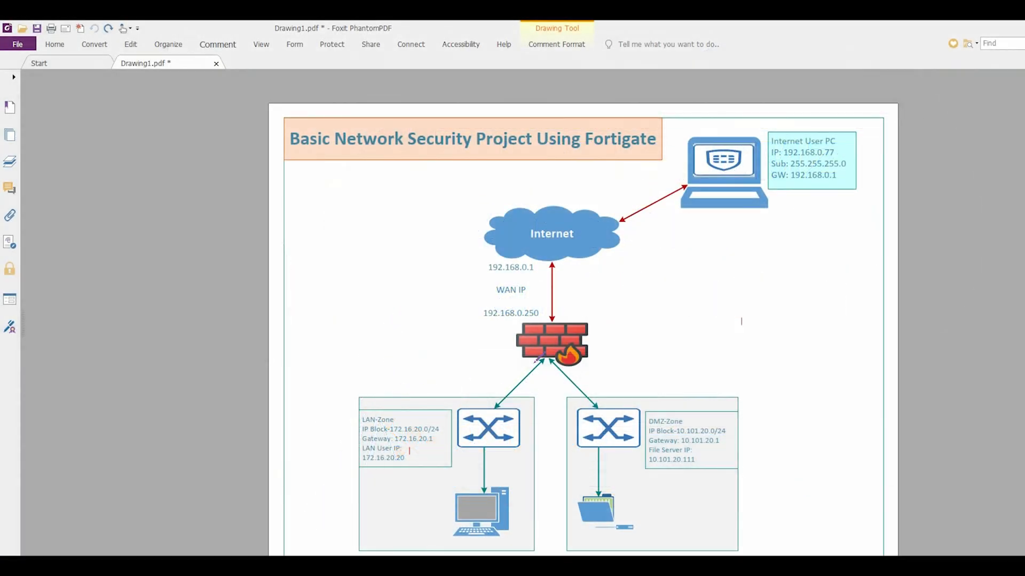
Draw a red firewall-to-LAN-Zone line labelled LA, then select port2 in Interfaces
{"action": "mouse_move", "coordinate": [535, 361]}
{"action": "left_mouse_down"}
{"action": "mouse_move", "coordinate": [434, 399]}
{"action": "mouse_move", "coordinate": [460, 410]}
{"action": "left_mouse_up"}
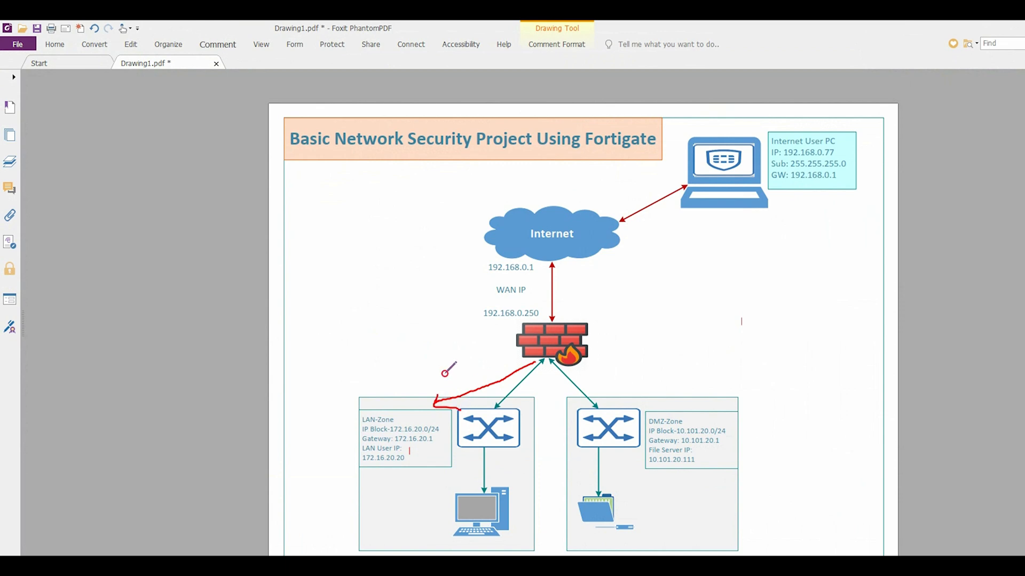
{"action": "mouse_move", "coordinate": [444, 372]}
{"action": "left_mouse_down"}
{"action": "mouse_move", "coordinate": [460, 386]}
{"action": "mouse_move", "coordinate": [482, 378]}
{"action": "mouse_move", "coordinate": [483, 353]}
{"action": "mouse_move", "coordinate": [502, 369]}
{"action": "mouse_move", "coordinate": [516, 347]}
{"action": "mouse_move", "coordinate": [510, 365]}
{"action": "mouse_move", "coordinate": [525, 362]}
{"action": "left_mouse_up"}
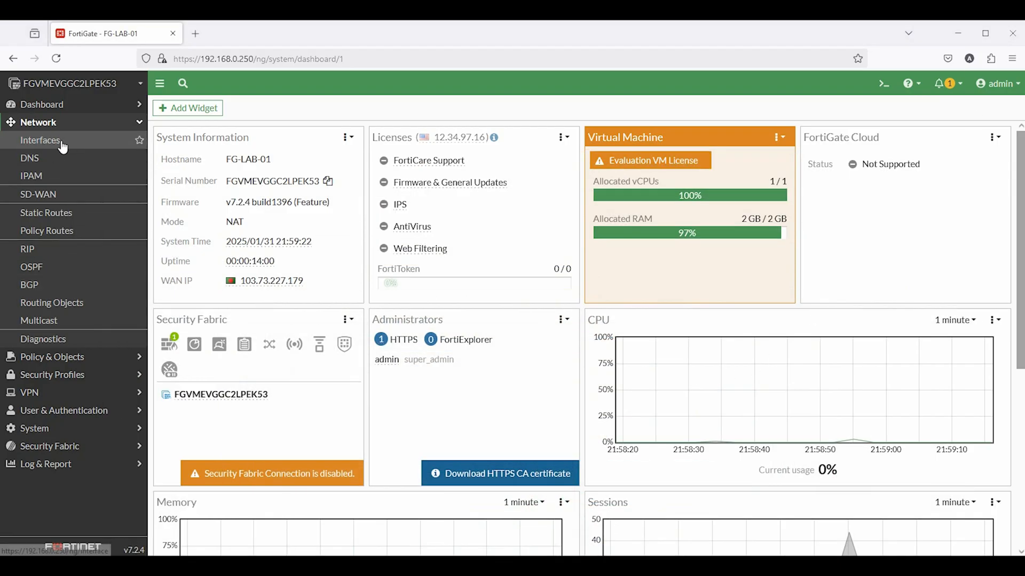
{"action": "left_click", "coordinate": [59, 141]}
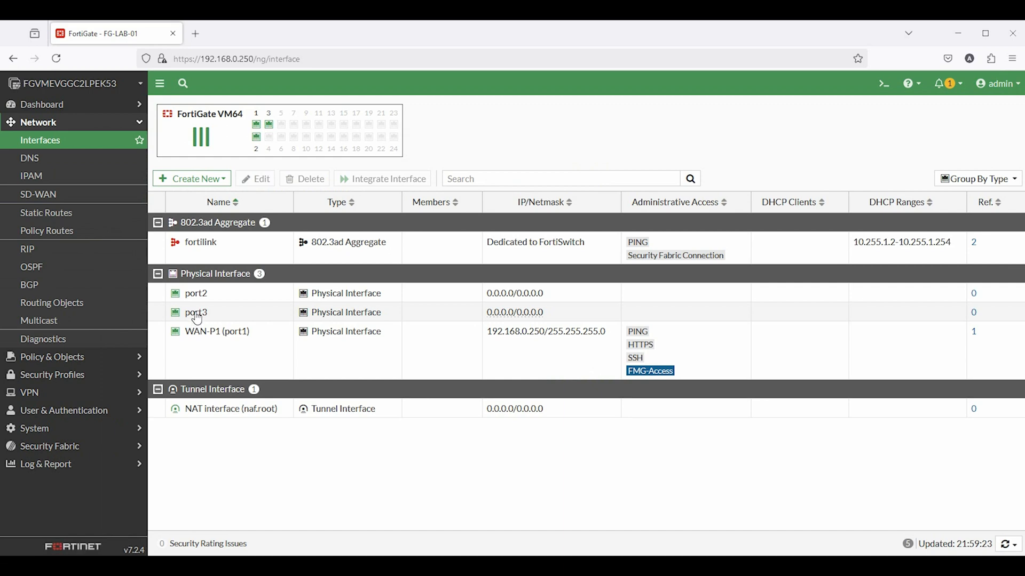
{"action": "left_click", "coordinate": [191, 295]}
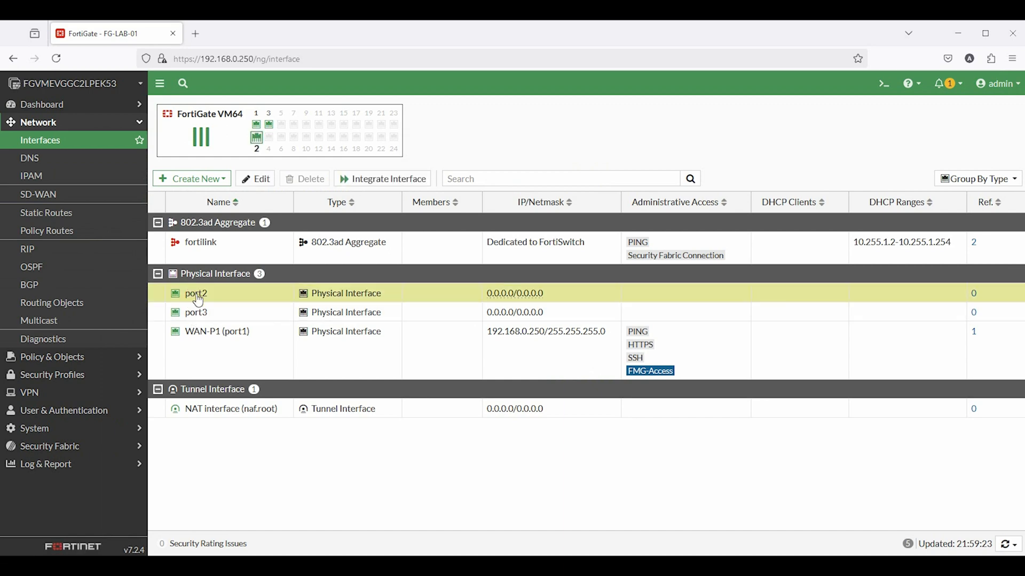
Give port2 alias LAN-Zone, the LAN role and address 172.16.20.1/24
{"action": "double_click", "coordinate": [192, 296]}
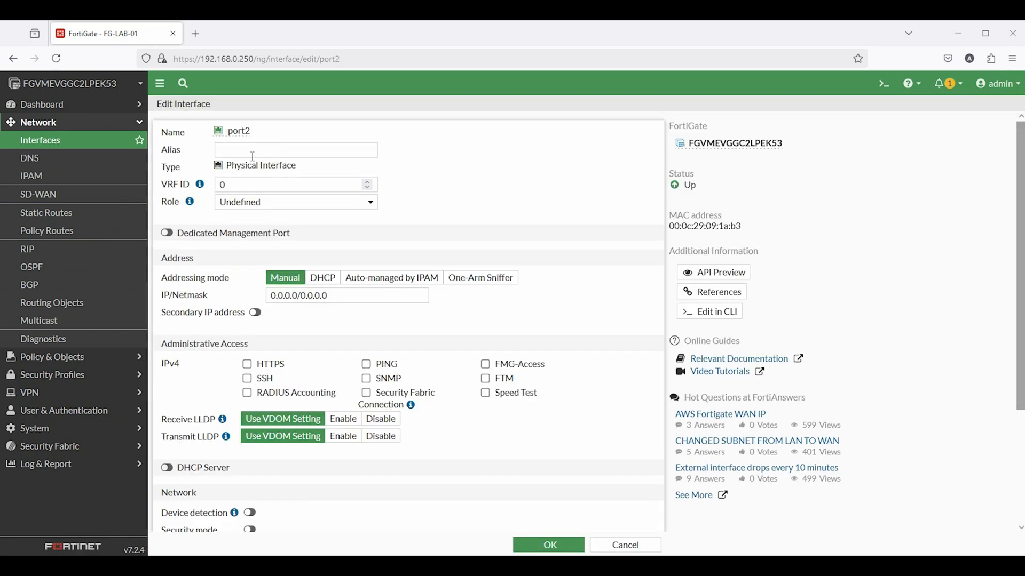
{"action": "left_click", "coordinate": [241, 149]}
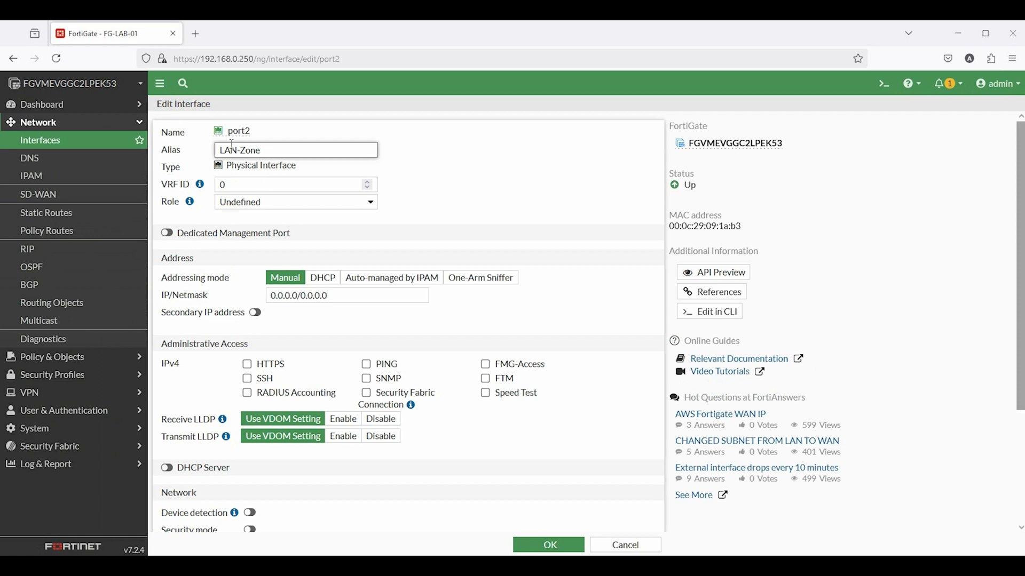
{"action": "left_click", "coordinate": [244, 202]}
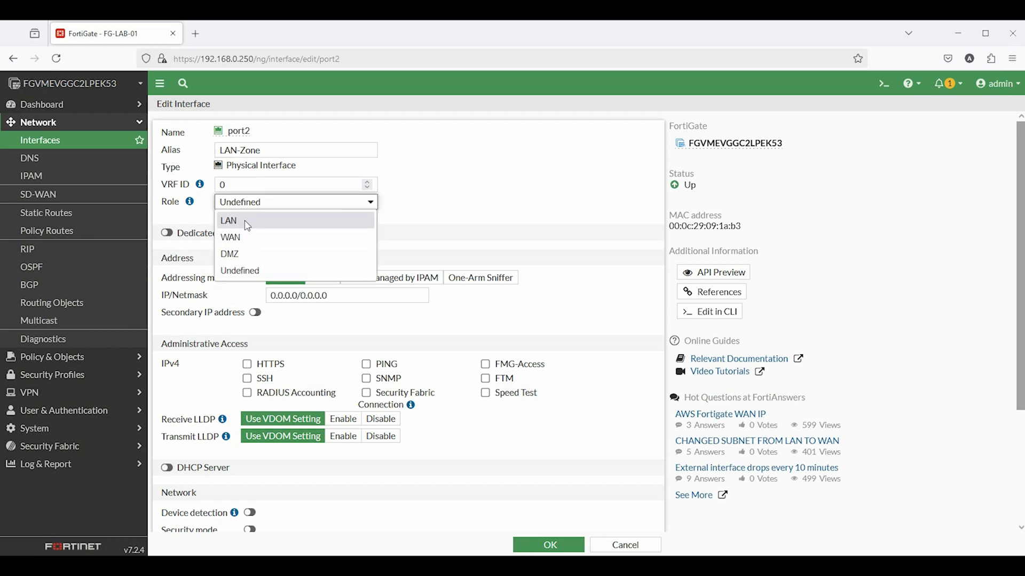
{"action": "left_click", "coordinate": [248, 224]}
{"action": "left_click", "coordinate": [407, 295]}
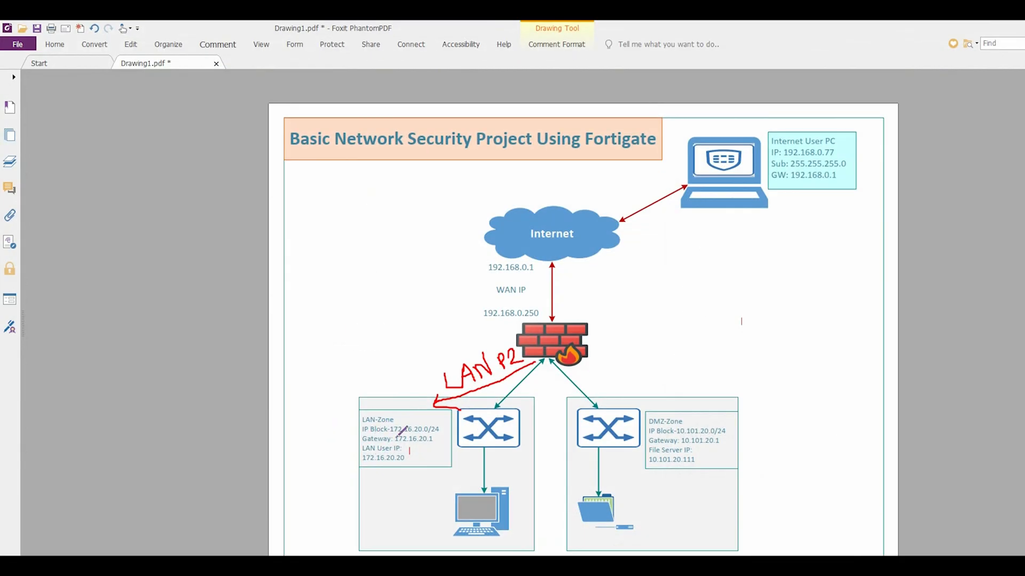
{"action": "left_click_drag", "start_coordinate": [390, 436], "coordinate": [438, 434]}
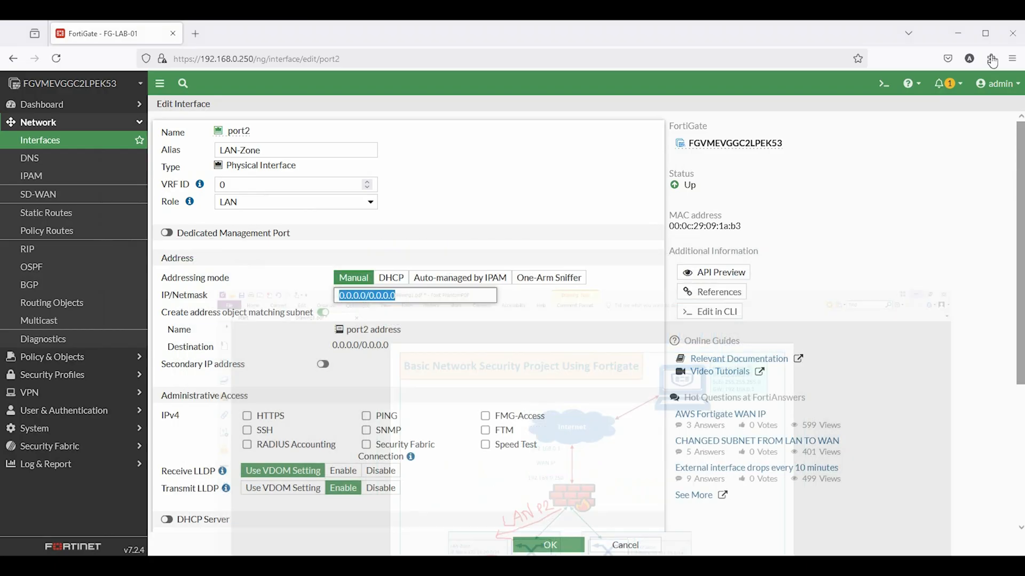
{"action": "type", "text": "172.1"}
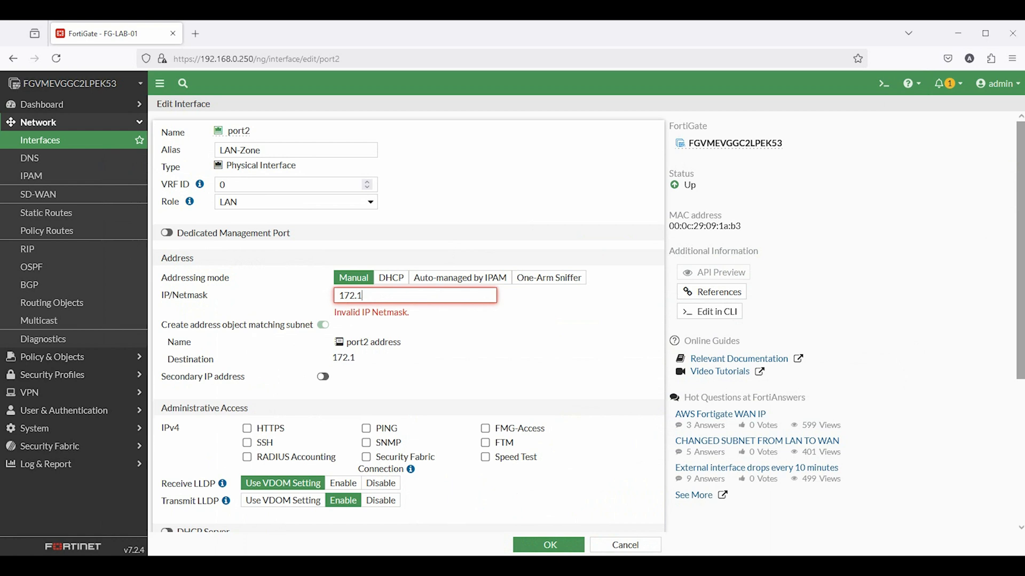
{"action": "type", "text": "6.20.1/24"}
Allow HTTPS, PING and SSH access on port2 and save it
{"action": "scroll", "coordinate": [485, 416], "scroll_direction": "down", "scroll_amount": 3}
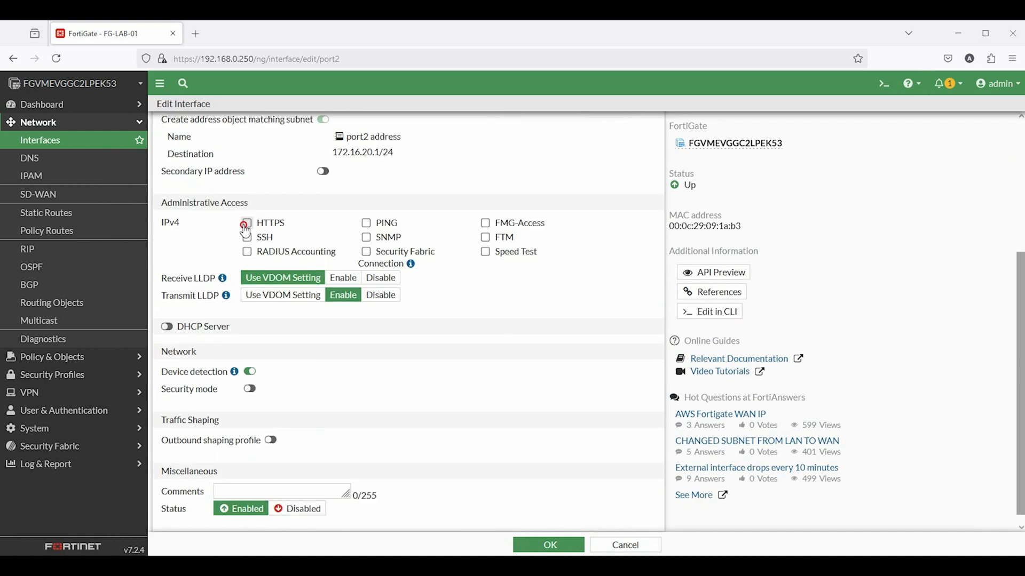
{"action": "left_click", "coordinate": [247, 222]}
{"action": "left_click", "coordinate": [366, 222]}
{"action": "left_click", "coordinate": [246, 237]}
{"action": "scroll", "coordinate": [501, 361], "scroll_direction": "down", "scroll_amount": 1}
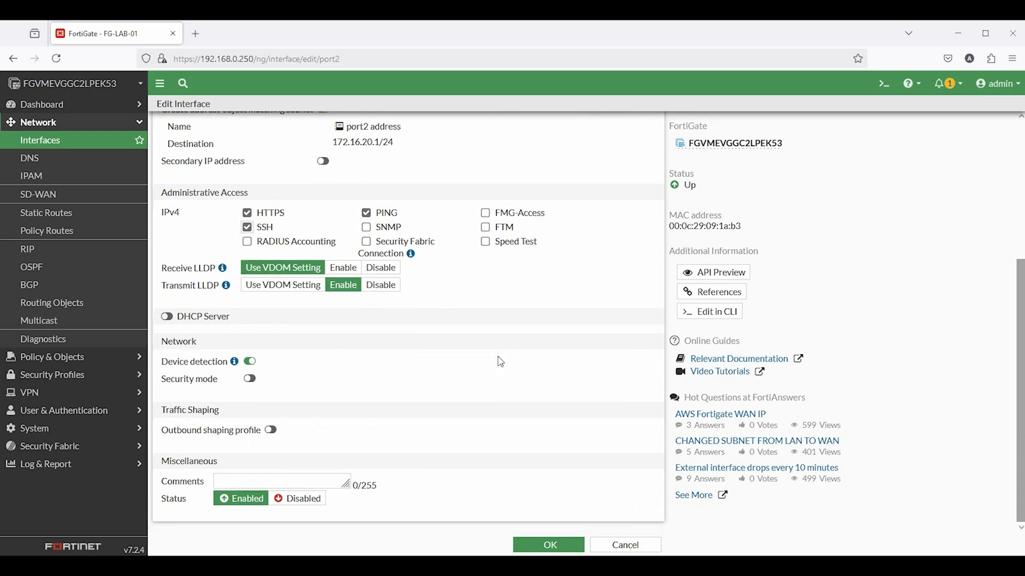
{"action": "left_click", "coordinate": [575, 550]}
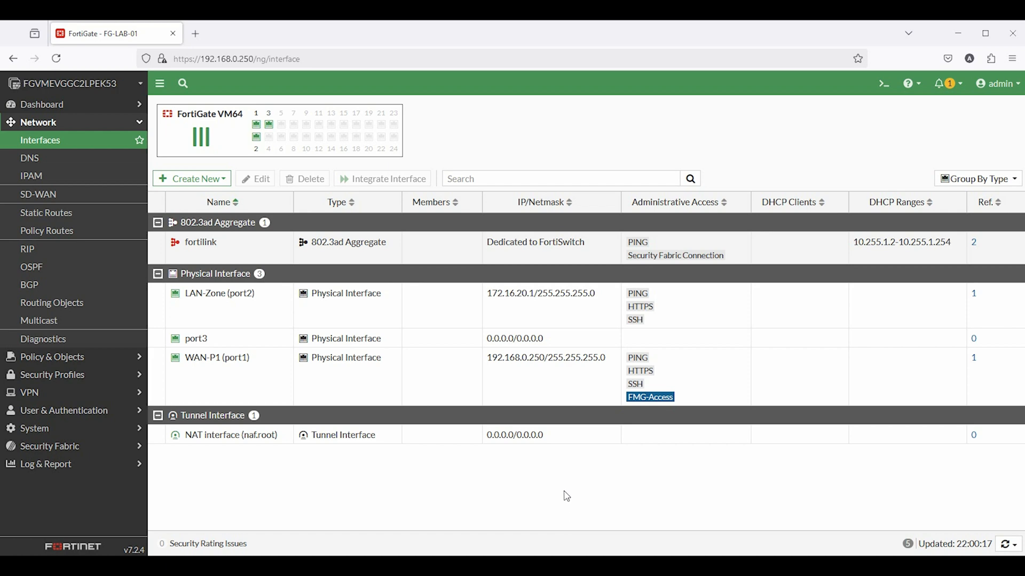
Ping 172.16.20.1 from the FortiGate CLI Console and stop it to see the replies
{"action": "left_click", "coordinate": [882, 95]}
{"action": "type", "text": "ev"}
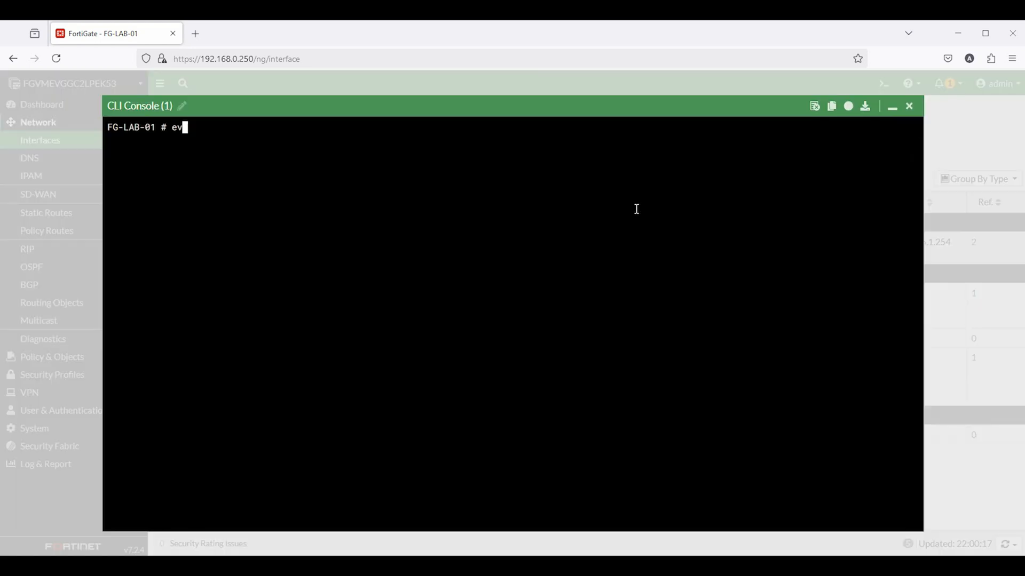
{"action": "key", "text": "BackSpace"}
{"action": "type", "text": "xecute ping 172.1"}
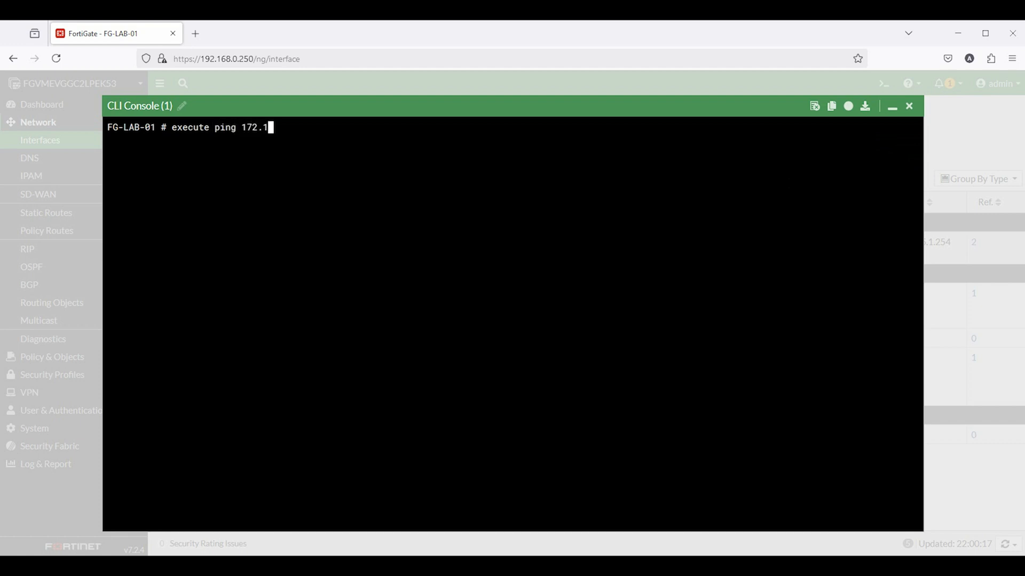
{"action": "type", "text": "6.20.1"}
{"action": "key", "text": "Return"}
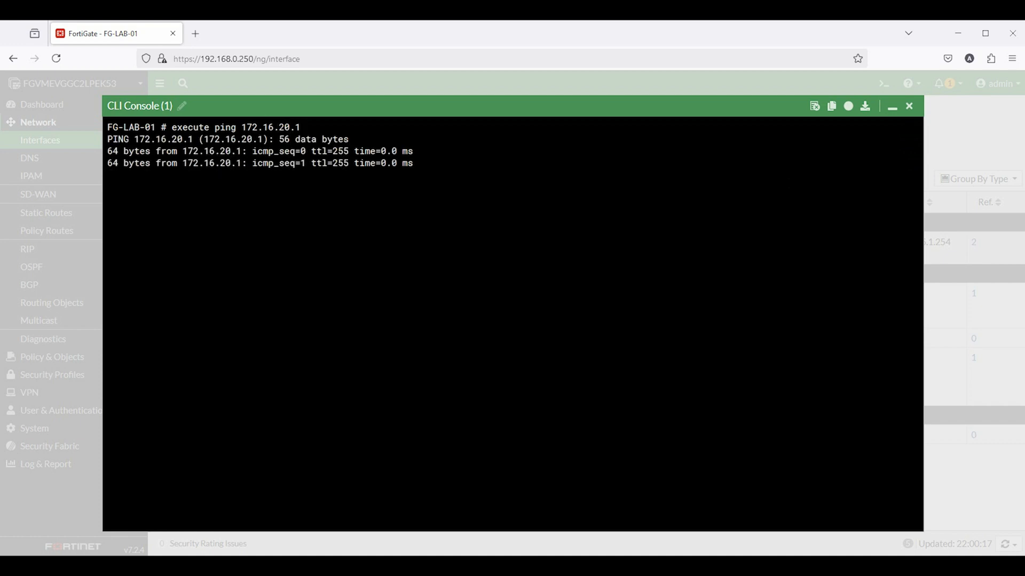
{"action": "key", "text": "ctrl+c"}
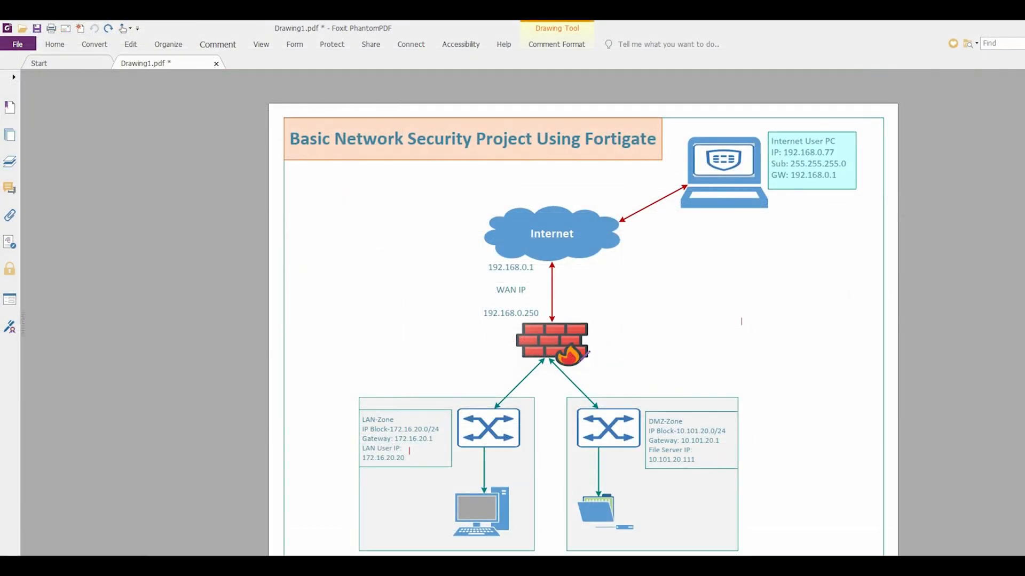
Draw a red arrow from the firewall to the DMZ switch and underline 10.101.20.0/24
{"action": "mouse_move", "coordinate": [580, 364]}
{"action": "left_mouse_down"}
{"action": "mouse_move", "coordinate": [618, 395]}
{"action": "mouse_move", "coordinate": [625, 390]}
{"action": "mouse_move", "coordinate": [594, 374]}
{"action": "mouse_move", "coordinate": [615, 357]}
{"action": "mouse_move", "coordinate": [609, 372]}
{"action": "mouse_move", "coordinate": [665, 394]}
{"action": "mouse_move", "coordinate": [714, 380]}
{"action": "mouse_move", "coordinate": [740, 355]}
{"action": "mouse_move", "coordinate": [777, 375]}
{"action": "mouse_move", "coordinate": [753, 361]}
{"action": "left_mouse_up"}
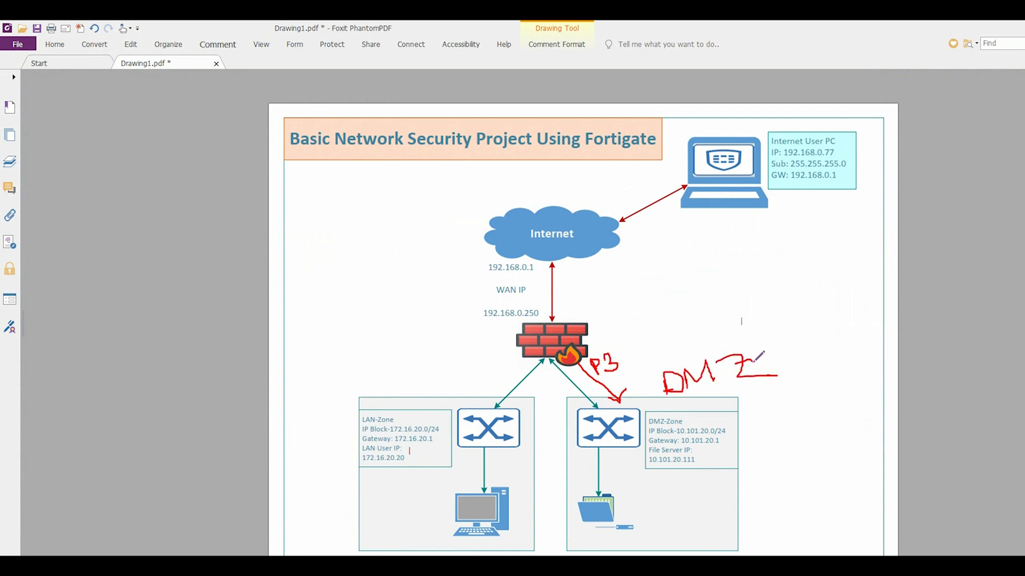
{"action": "left_click_drag", "start_coordinate": [676, 433], "coordinate": [733, 435]}
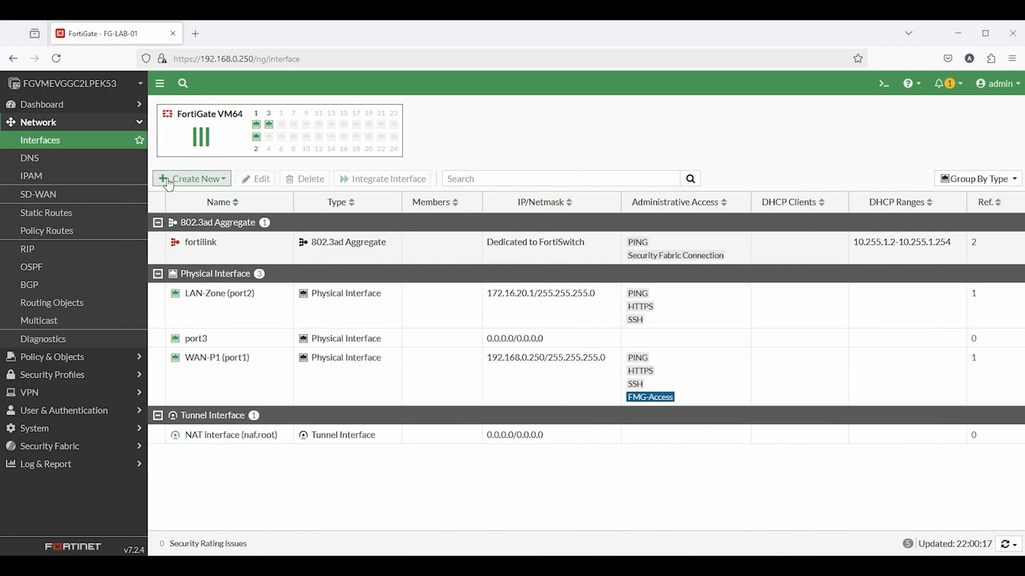
Give port3 alias DMZ-Zone, the DMZ role and address 10.100.20.1/24
{"action": "double_click", "coordinate": [194, 339]}
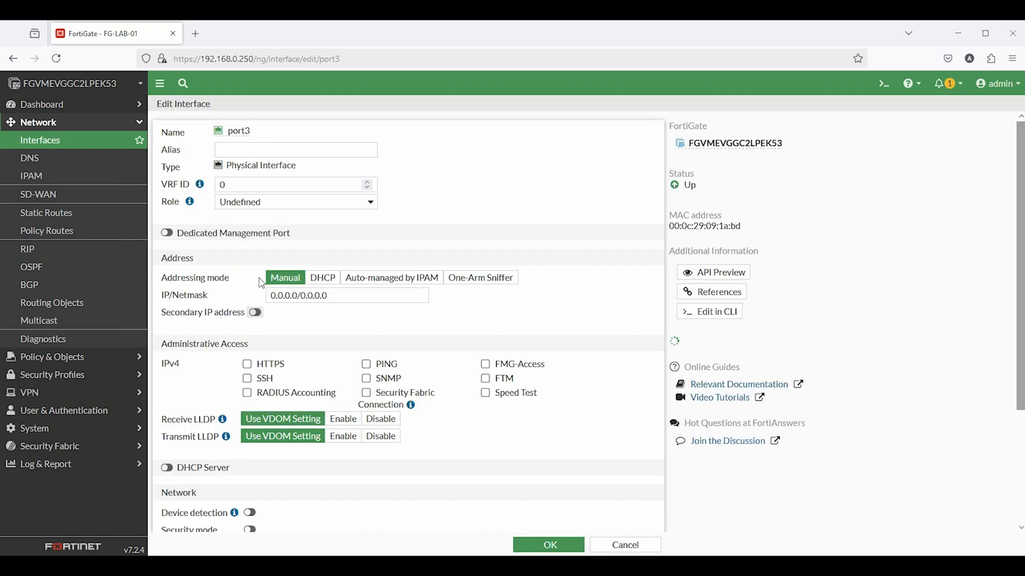
{"action": "left_click", "coordinate": [236, 151]}
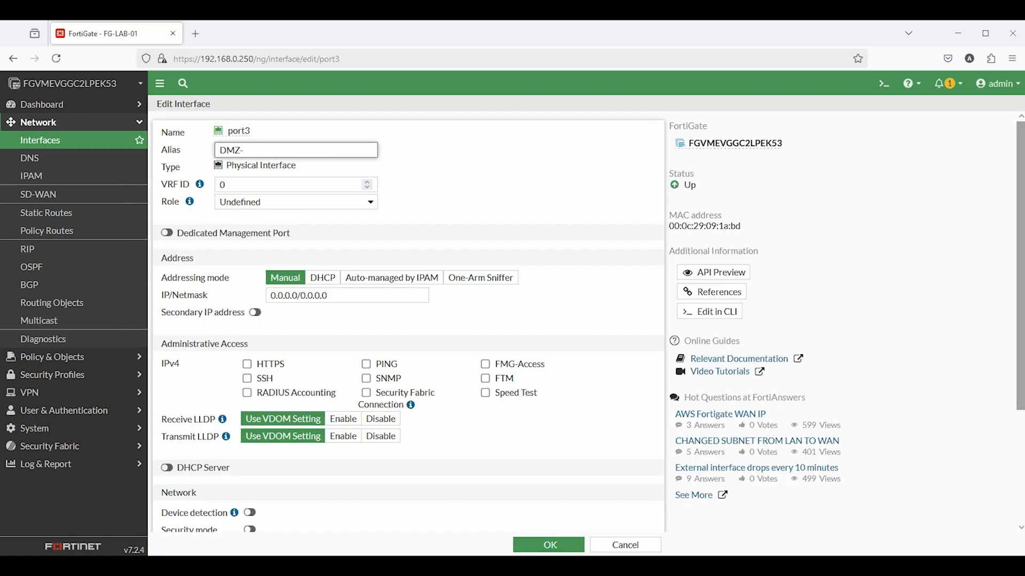
{"action": "left_click", "coordinate": [264, 206]}
{"action": "left_click", "coordinate": [247, 257]}
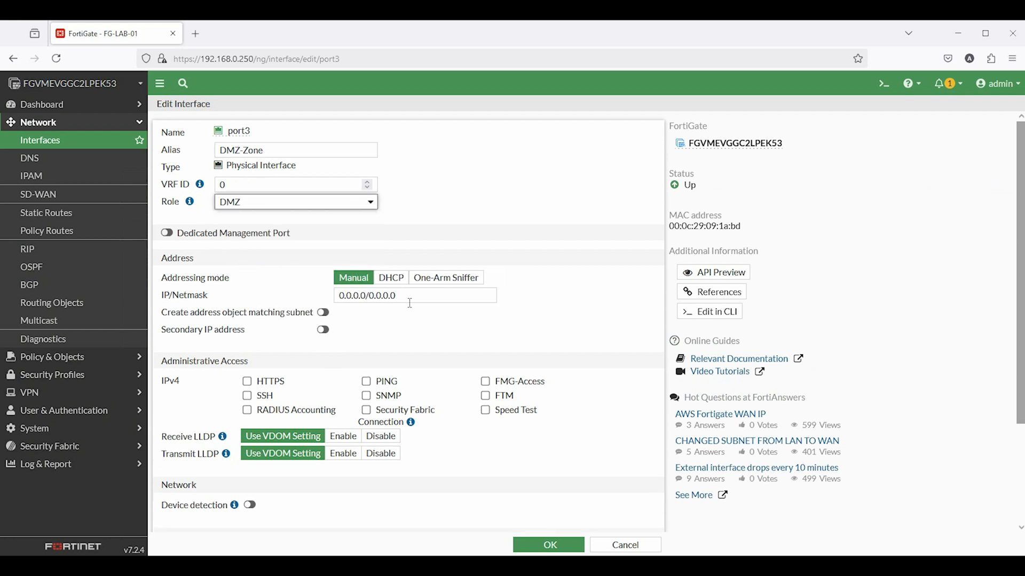
{"action": "left_click_drag", "start_coordinate": [410, 303], "coordinate": [287, 295]}
{"action": "type", "text": "10.100.20."}
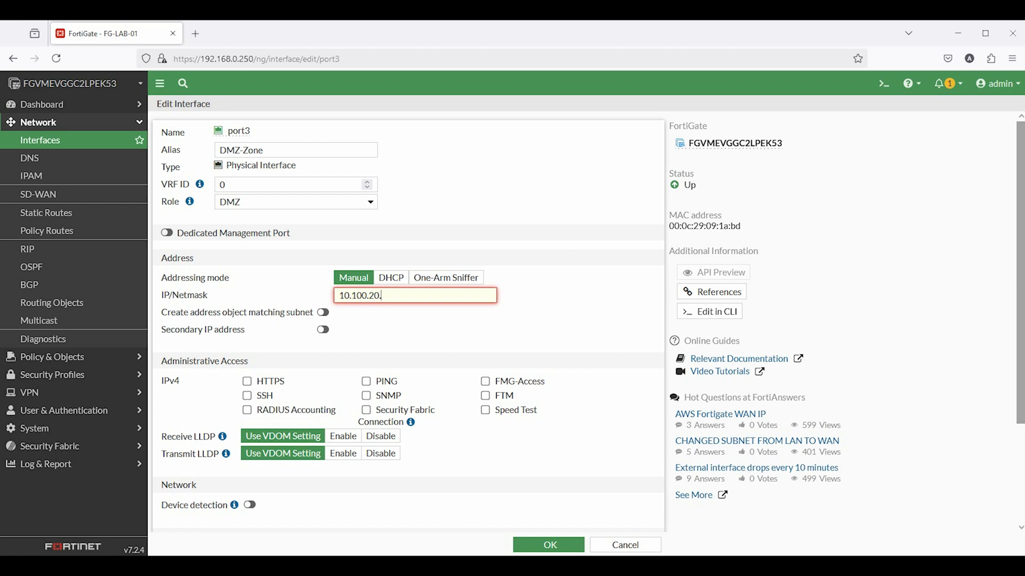
{"action": "type", "text": "1/24"}
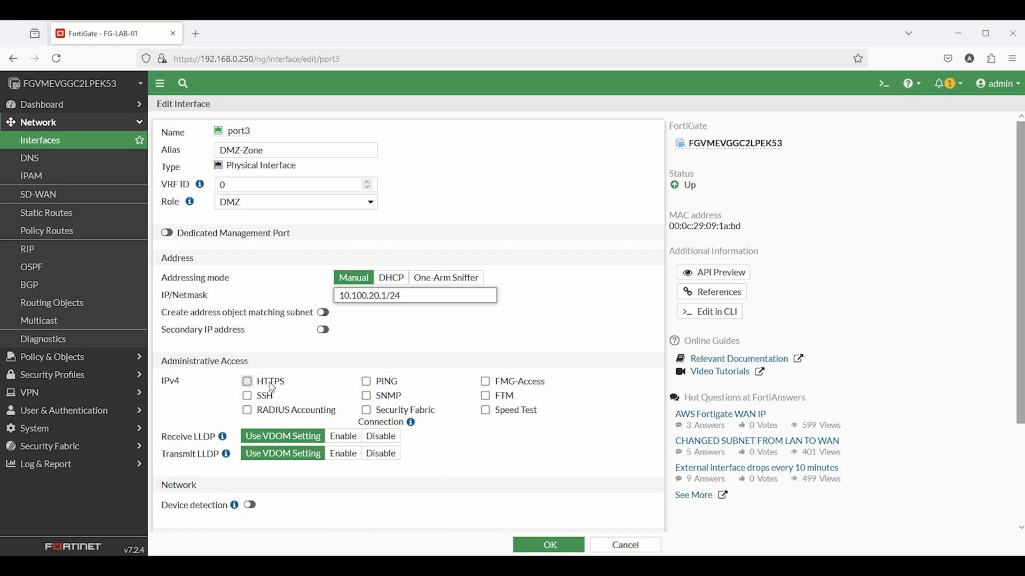
Allow PING and enable device detection on port3, then save it
{"action": "left_click", "coordinate": [366, 382]}
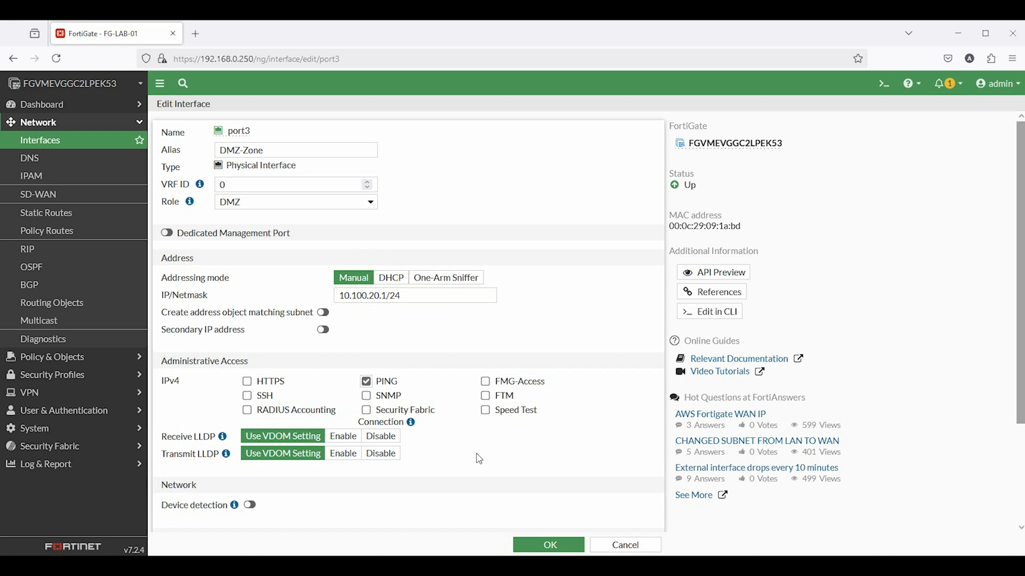
{"action": "scroll", "coordinate": [496, 459], "scroll_direction": "down", "scroll_amount": 3}
{"action": "left_click", "coordinate": [249, 379]}
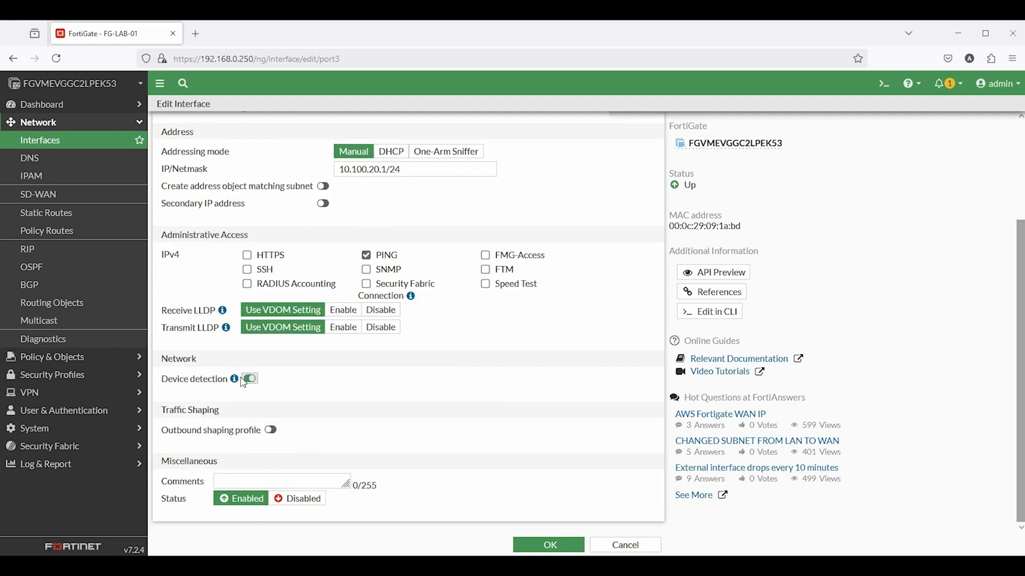
{"action": "mouse_move", "coordinate": [235, 378]}
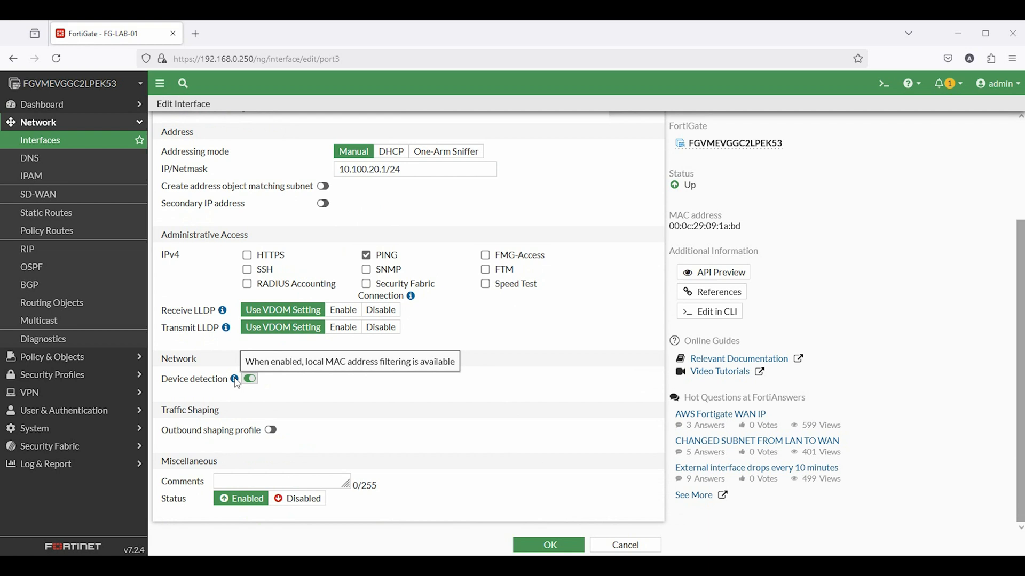
{"action": "left_click", "coordinate": [555, 545]}
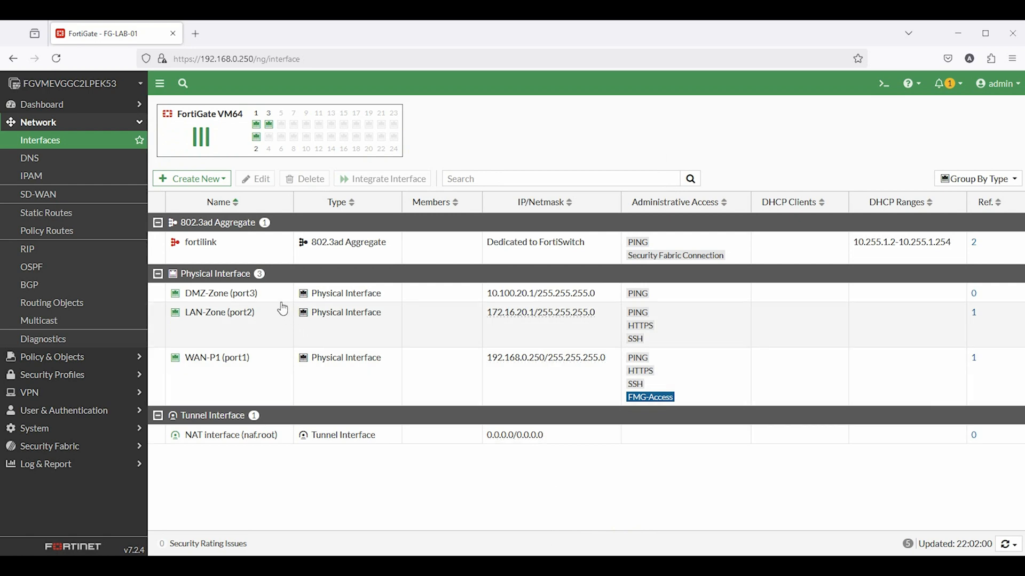
Ping 10.101.20.1 from the FortiGate CLI console, confirm 0% loss, then close the console
{"action": "left_click", "coordinate": [895, 90]}
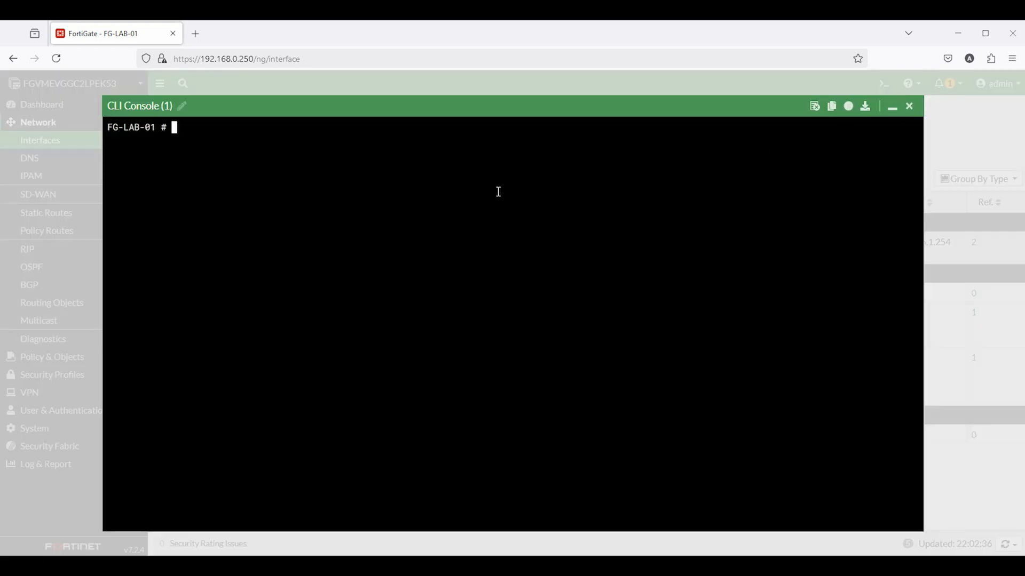
{"action": "type", "text": "execute ping 10.101.20."}
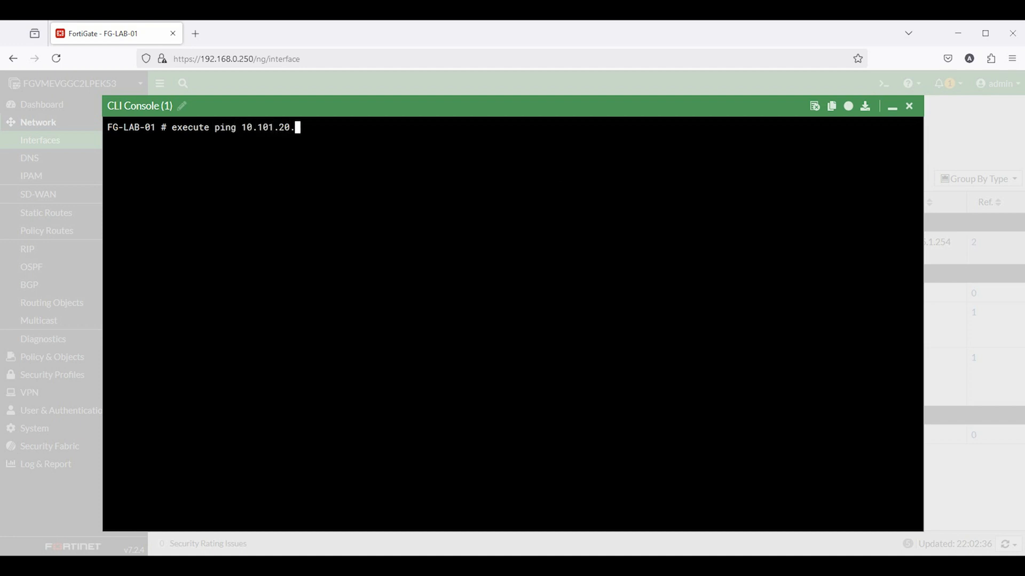
{"action": "type", "text": "1"}
{"action": "key", "text": "Return"}
{"action": "key", "text": "ctrl+c"}
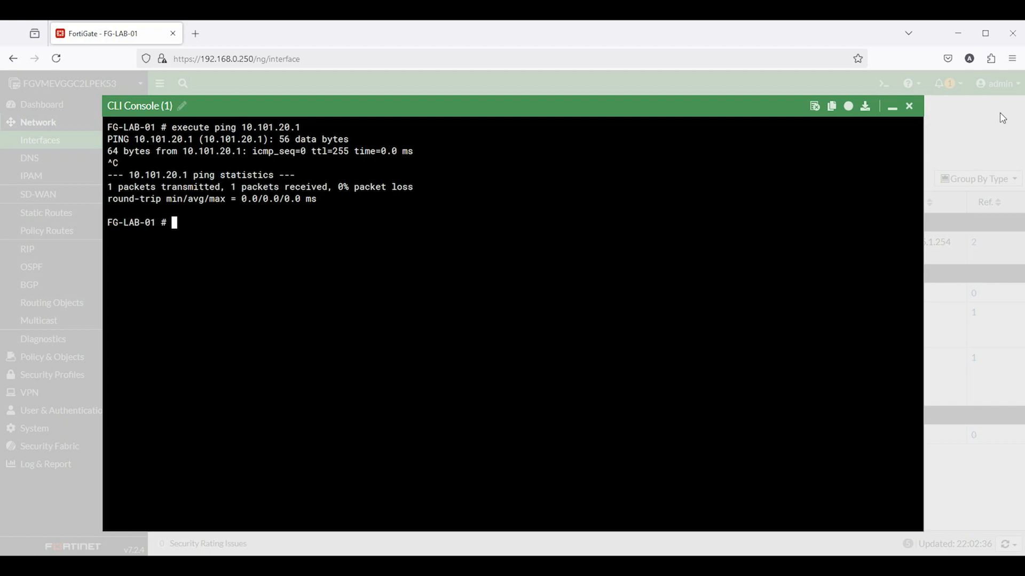
{"action": "left_click", "coordinate": [909, 106]}
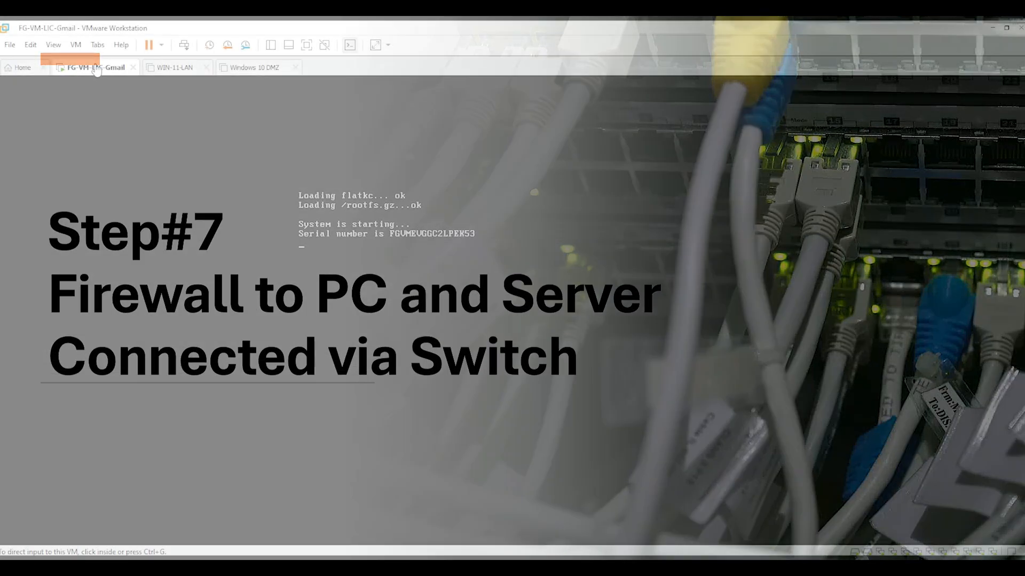
Confirm FG-VM's Network Adapters 2 and 3 use the FG-Port2 and FG-Port3 LAN segments
{"action": "right_click", "coordinate": [96, 66]}
{"action": "left_click", "coordinate": [129, 239]}
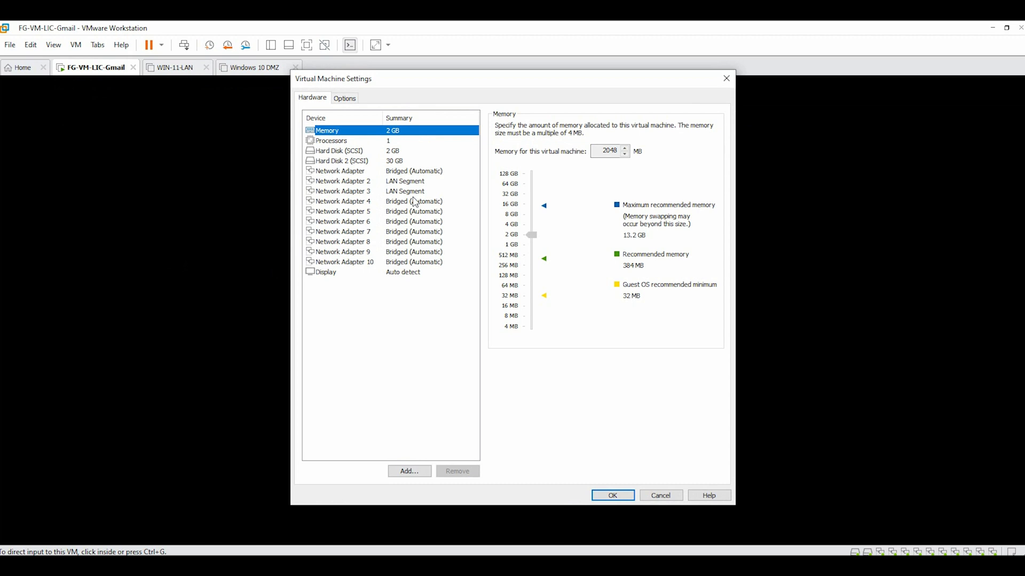
{"action": "left_click", "coordinate": [408, 183]}
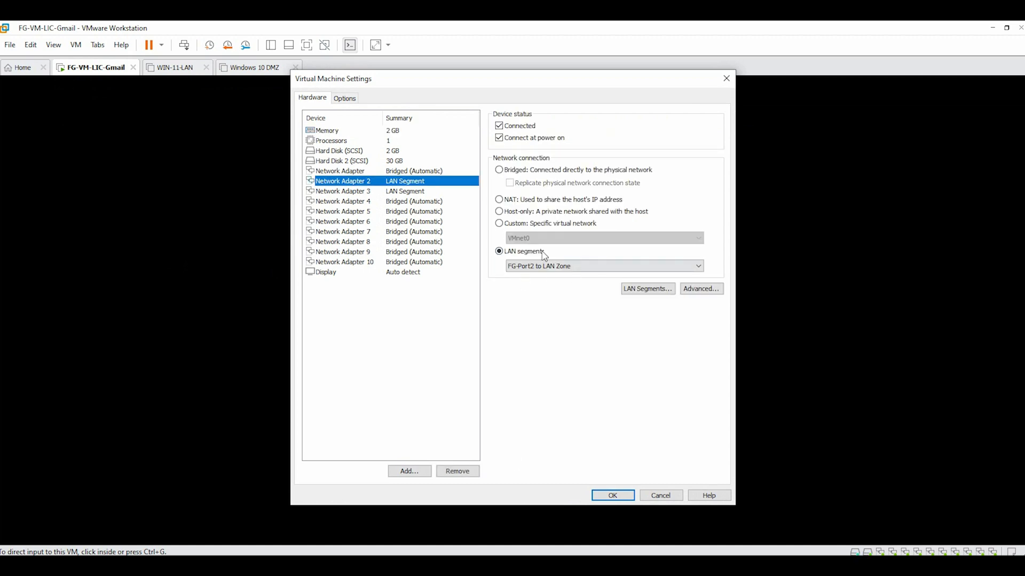
{"action": "left_click", "coordinate": [411, 194]}
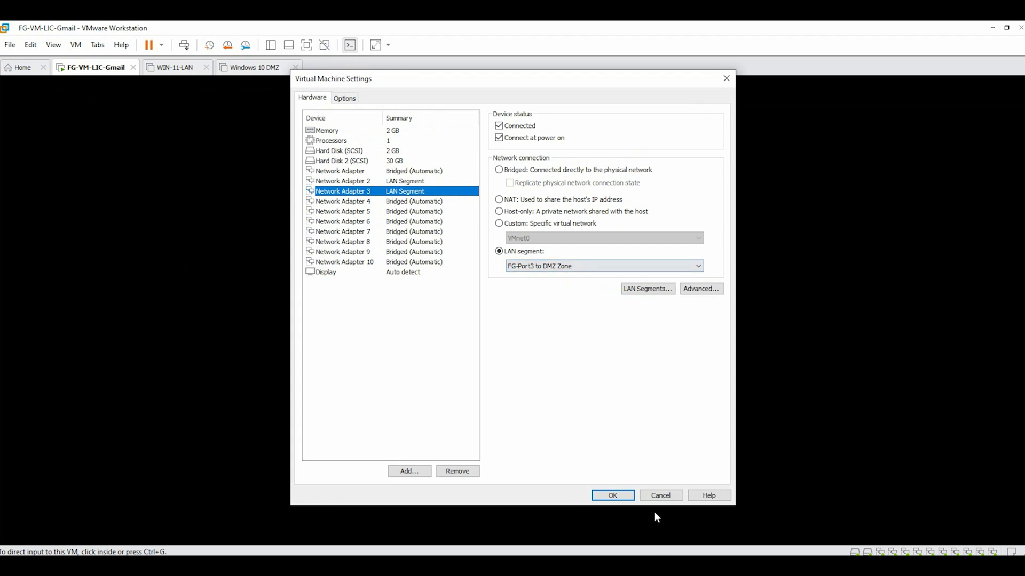
{"action": "left_click", "coordinate": [660, 495]}
Switch WIN-11-LAN's network adapter from NAT to the FG-Port2 to LAN Zone segment
{"action": "left_click", "coordinate": [173, 73]}
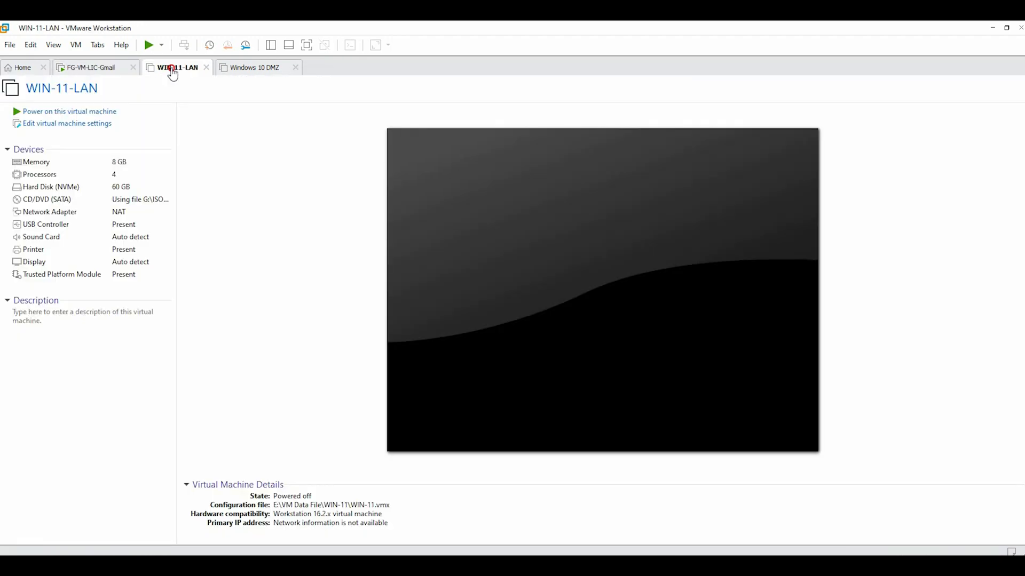
{"action": "double_click", "coordinate": [120, 216]}
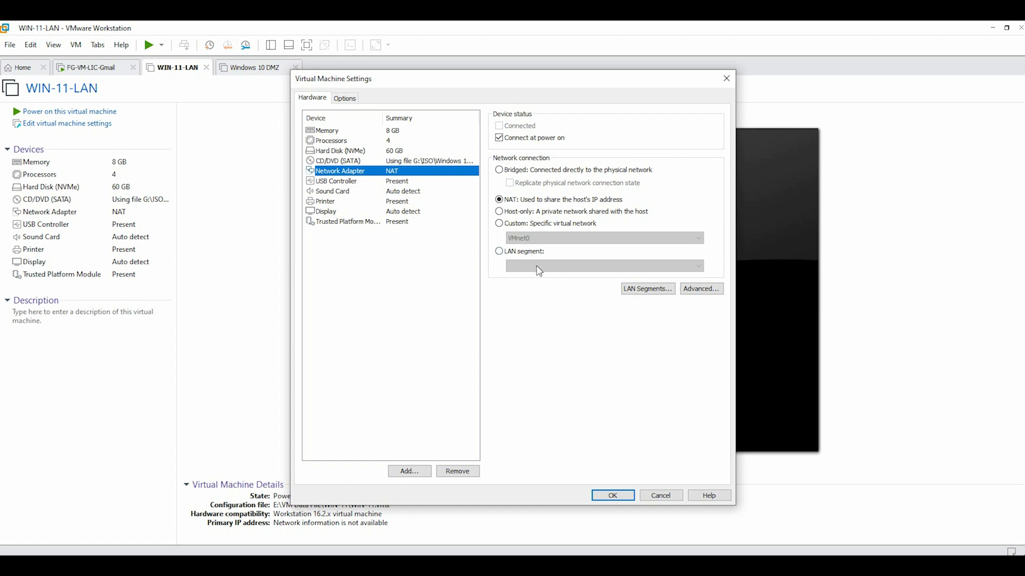
{"action": "left_click", "coordinate": [499, 251]}
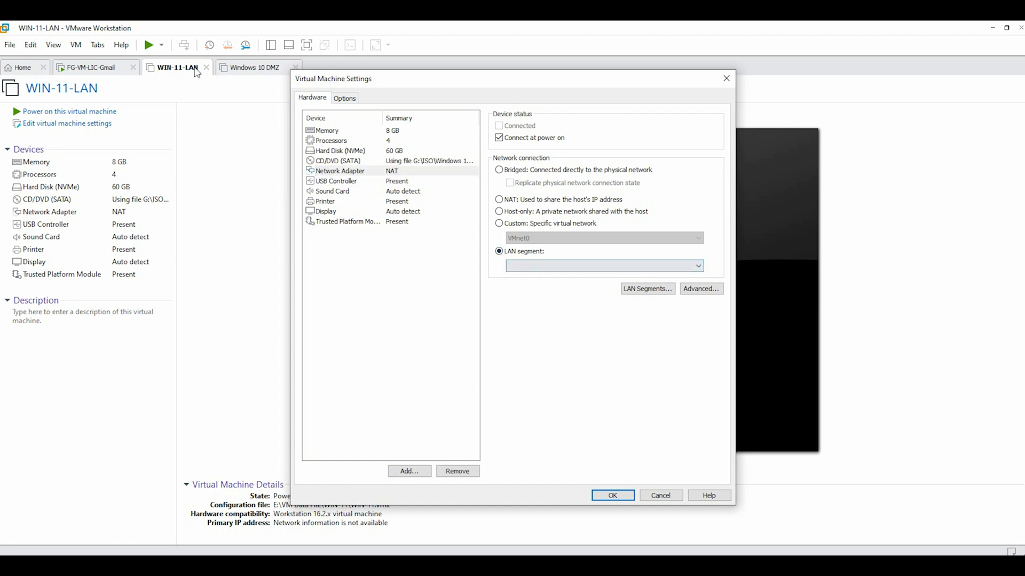
{"action": "left_click", "coordinate": [528, 267]}
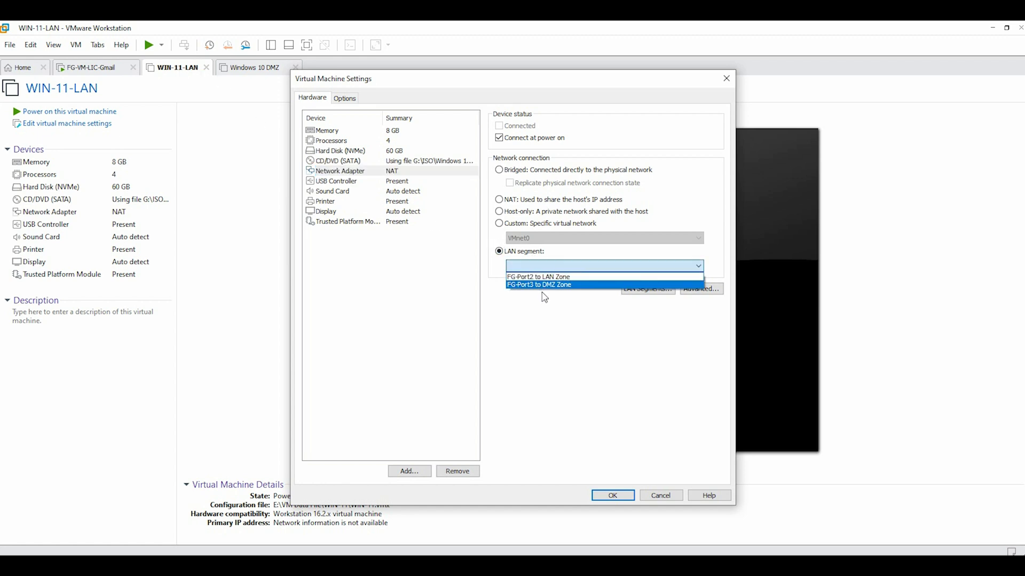
{"action": "left_click", "coordinate": [526, 277]}
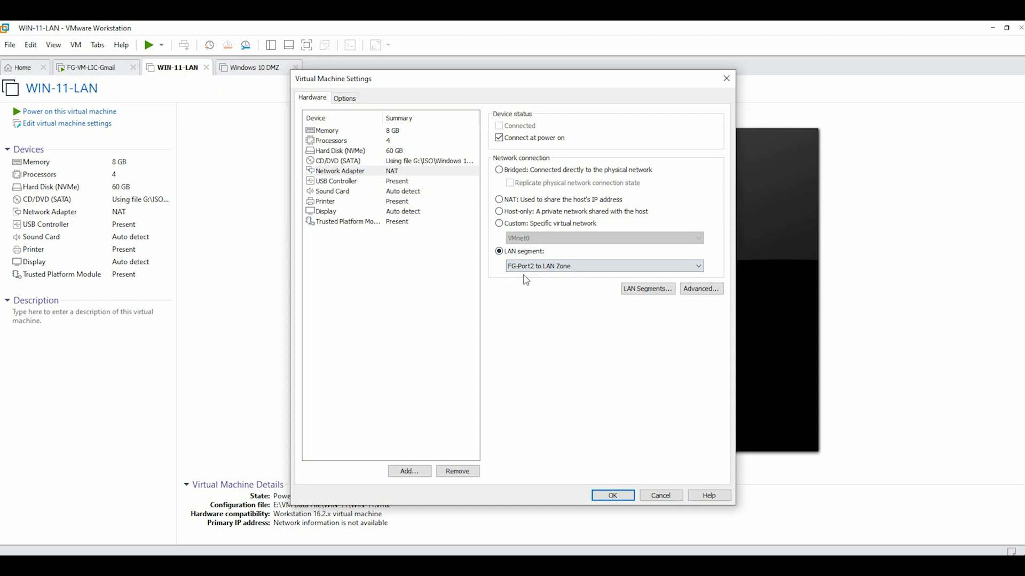
{"action": "left_click", "coordinate": [619, 495]}
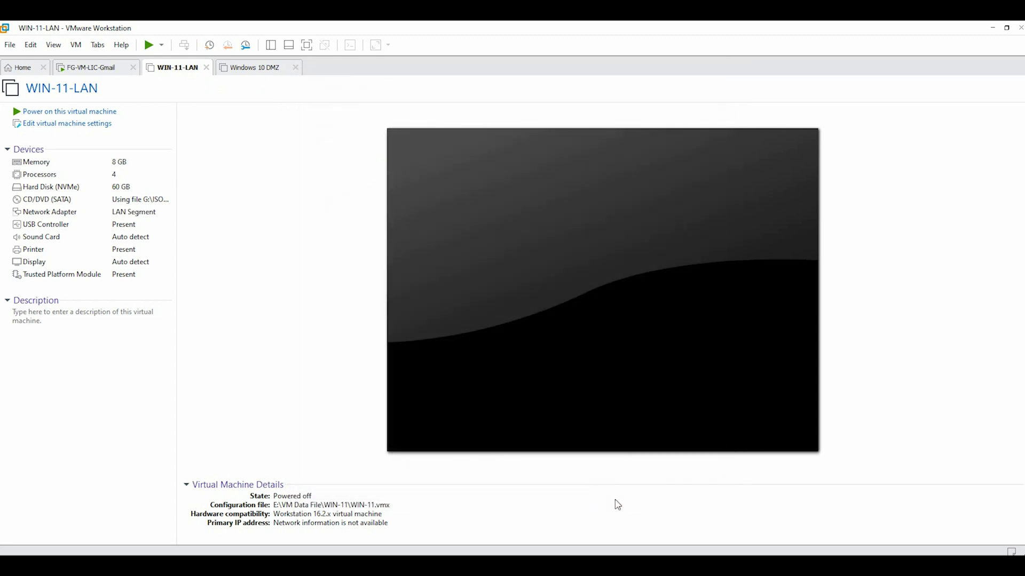
Put Windows 10 DMZ's adapter on the FG-Port3 to DMZ Zone segment, then power on WIN-11-LAN
{"action": "left_click", "coordinate": [274, 70]}
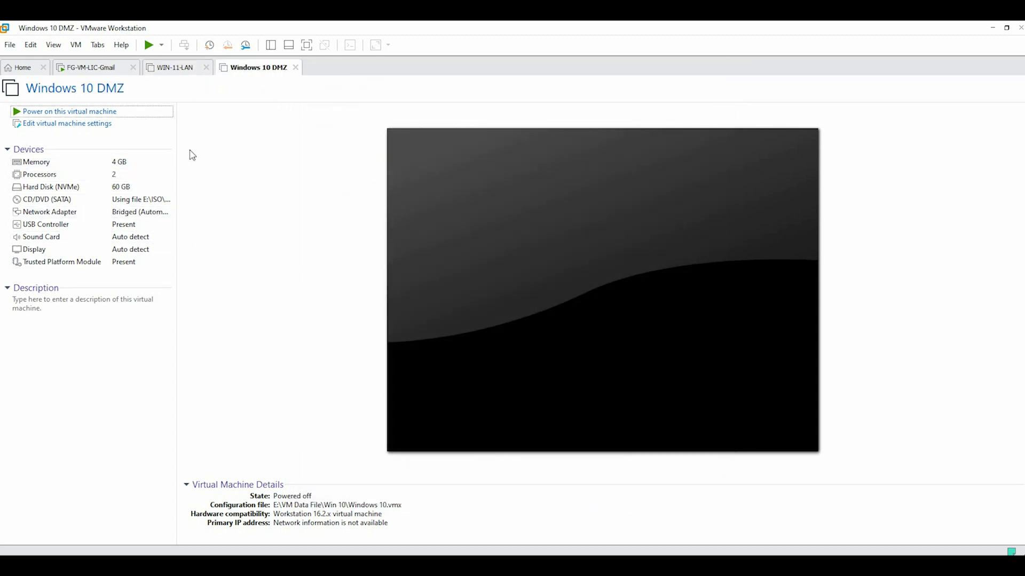
{"action": "left_click", "coordinate": [117, 213]}
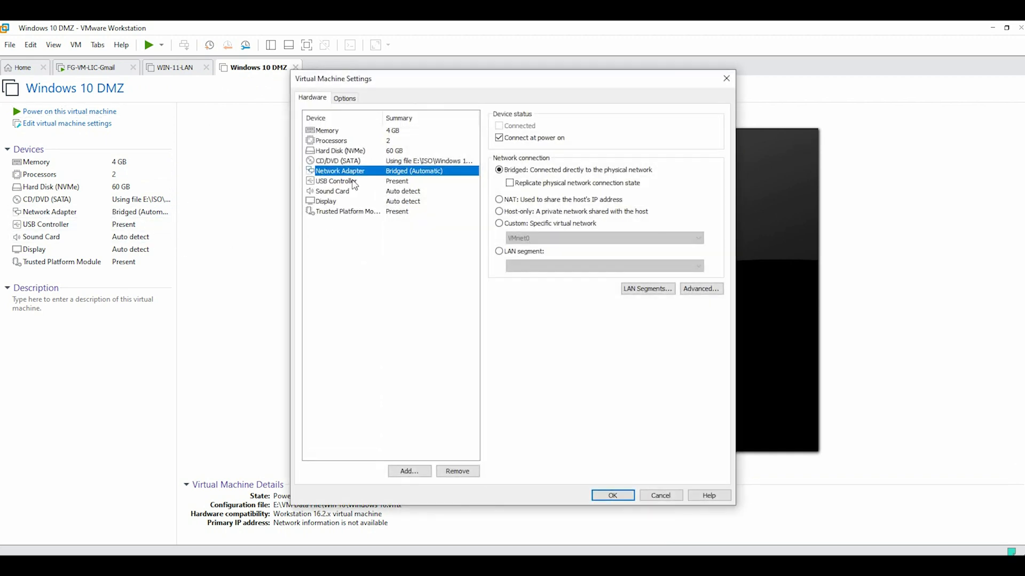
{"action": "left_click", "coordinate": [499, 252]}
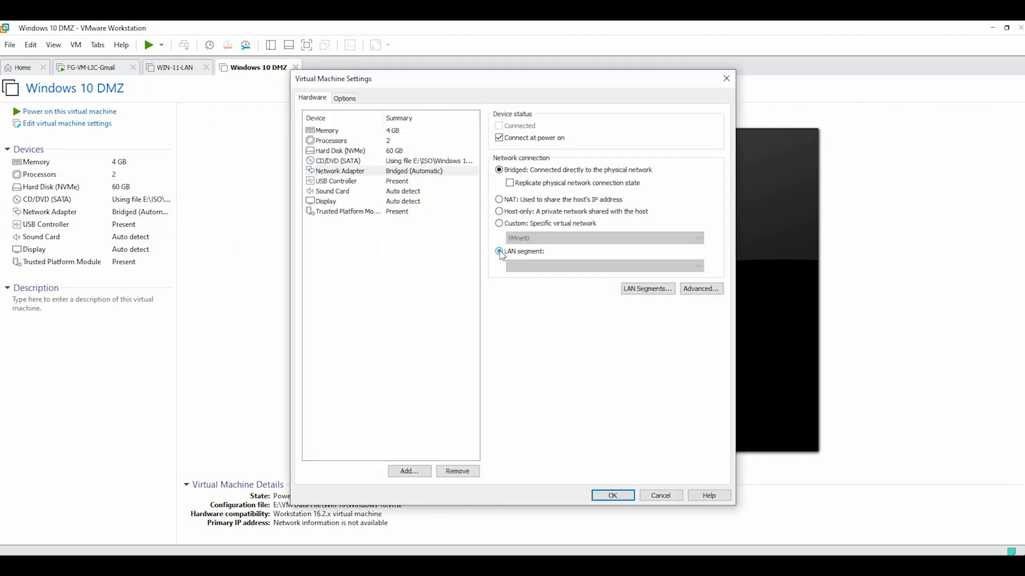
{"action": "left_click", "coordinate": [510, 266]}
{"action": "left_click", "coordinate": [543, 286]}
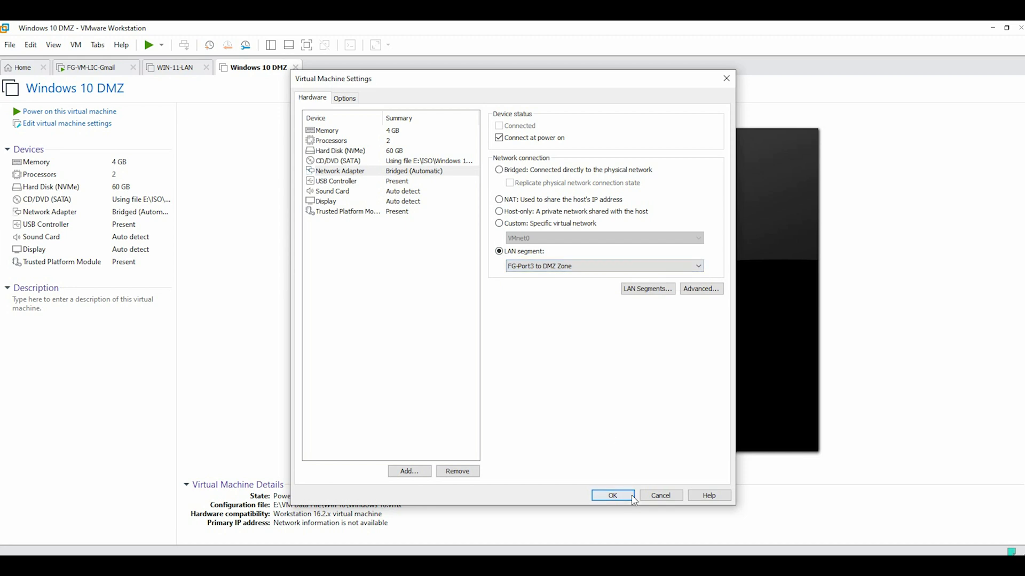
{"action": "left_click", "coordinate": [616, 494]}
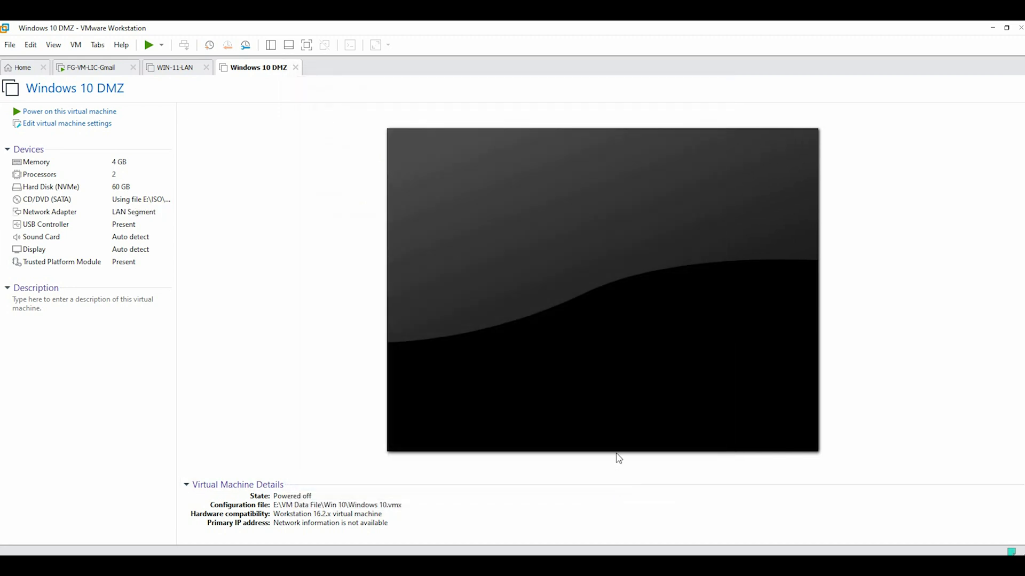
{"action": "left_click", "coordinate": [160, 71]}
{"action": "left_click", "coordinate": [95, 113]}
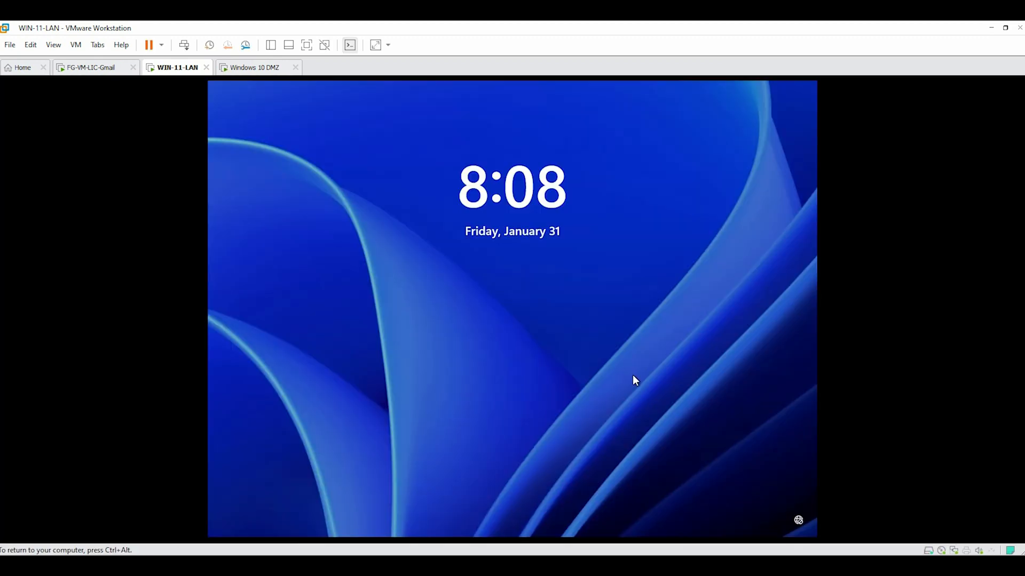
Sign in to WIN-11-LAN and switch the Ethernet IP assignment to Manual with IPv4 enabled
{"action": "left_click", "coordinate": [622, 367]}
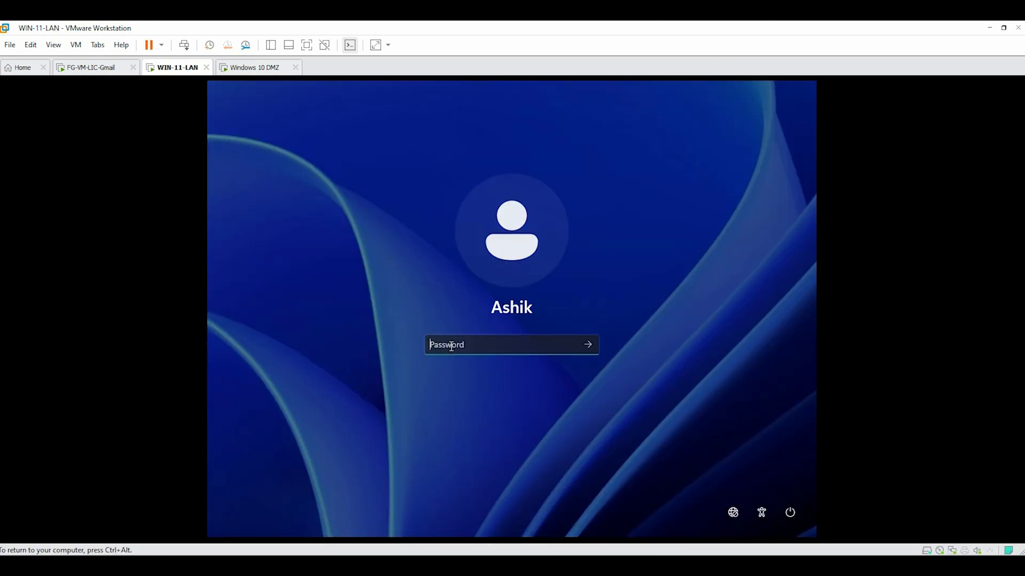
{"action": "type", "text": "*****"}
{"action": "key", "text": "Return"}
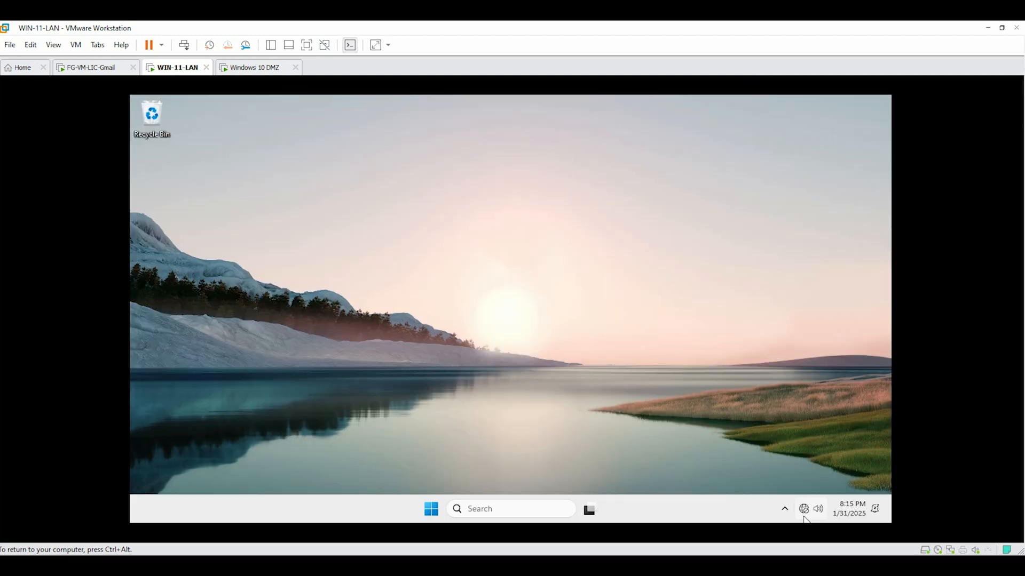
{"action": "right_click", "coordinate": [803, 509]}
{"action": "left_click", "coordinate": [787, 480]}
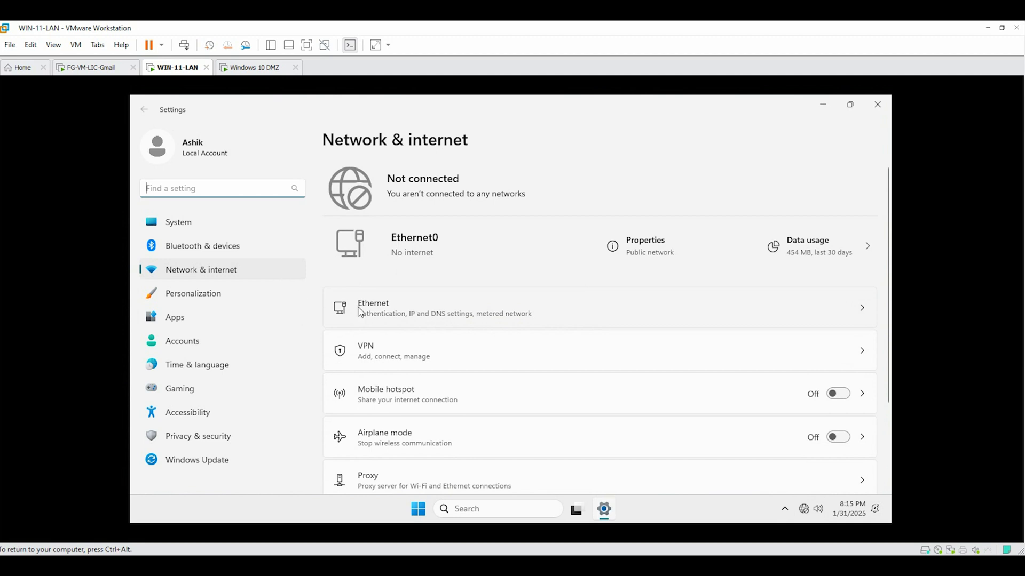
{"action": "left_click", "coordinate": [864, 318]}
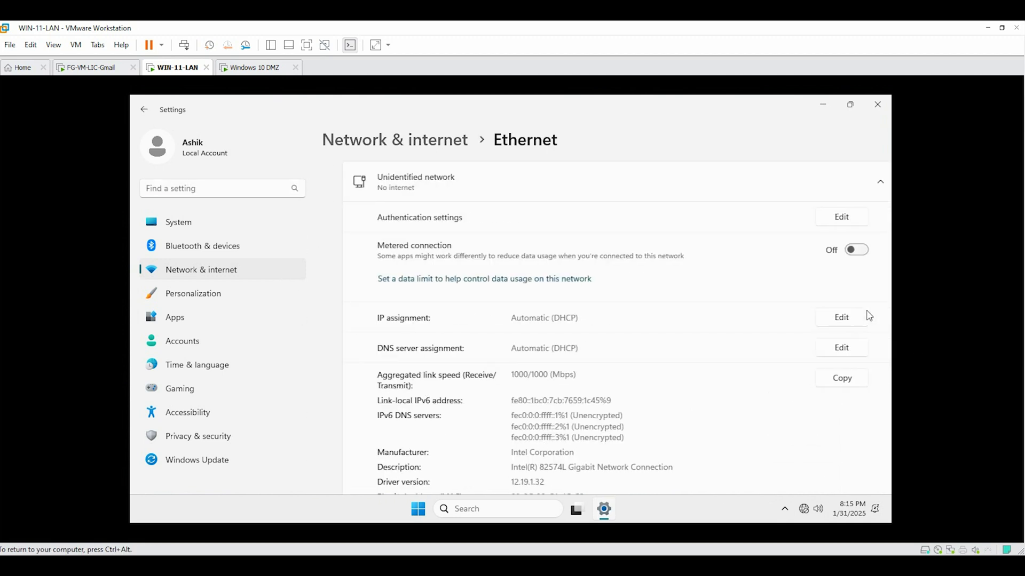
{"action": "scroll", "coordinate": [516, 357], "scroll_direction": "down", "scroll_amount": 1}
{"action": "left_click", "coordinate": [816, 287]}
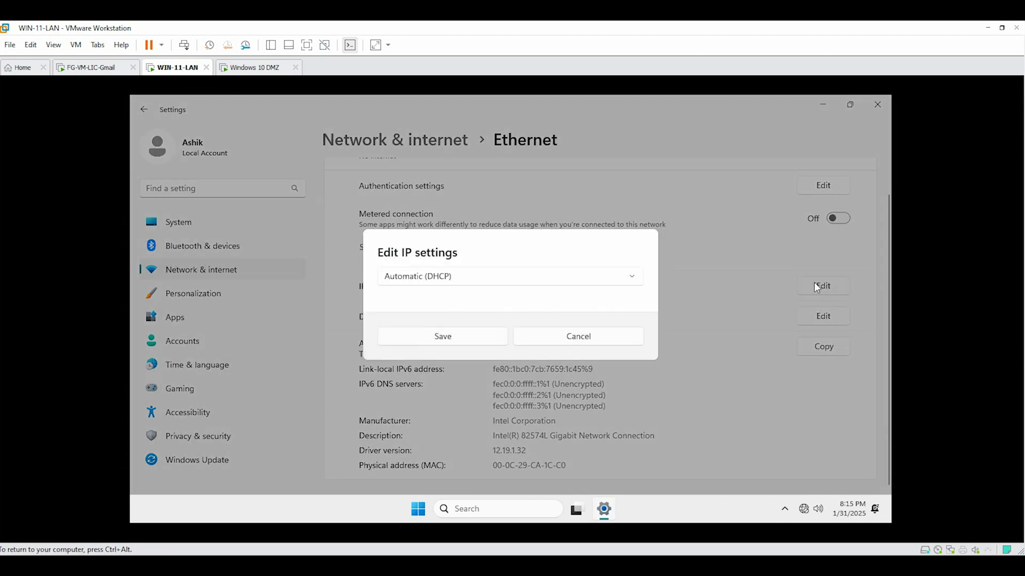
{"action": "left_click", "coordinate": [509, 283]}
{"action": "left_click", "coordinate": [410, 304]}
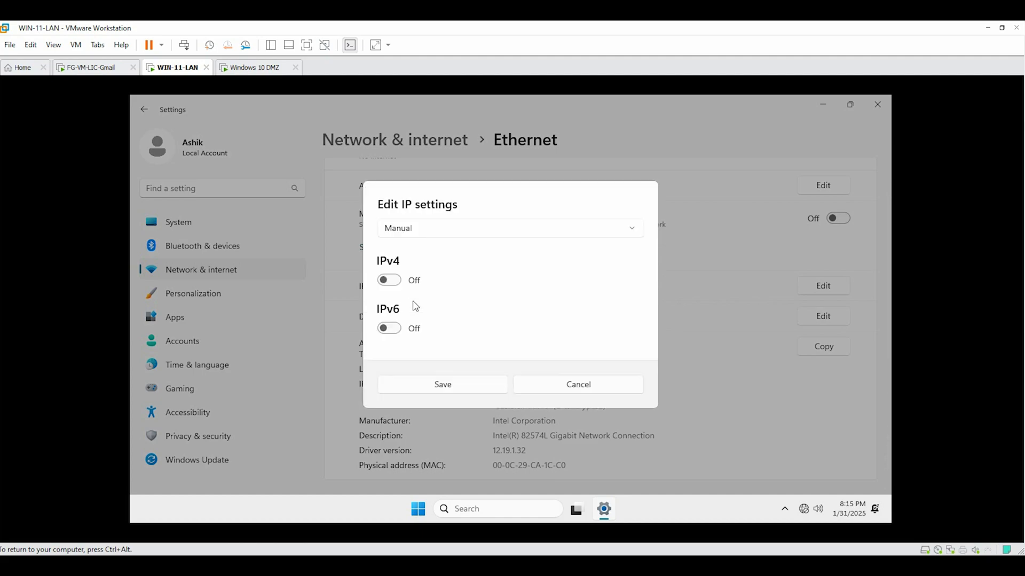
{"action": "left_click", "coordinate": [407, 279]}
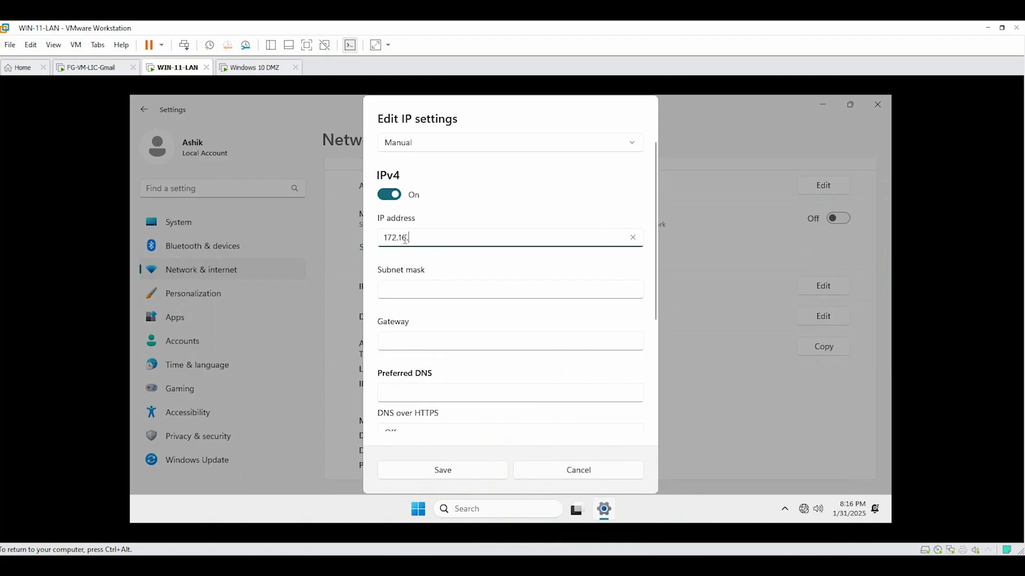
Enter IP 172.16.20.200, mask 255.255.255.0, gateway 172.16.20.1, DNS 8.8.8.8 and save
{"action": "type", "text": "00"}
{"action": "left_click", "coordinate": [432, 292]}
{"action": "type", "text": "255.255.255.0"}
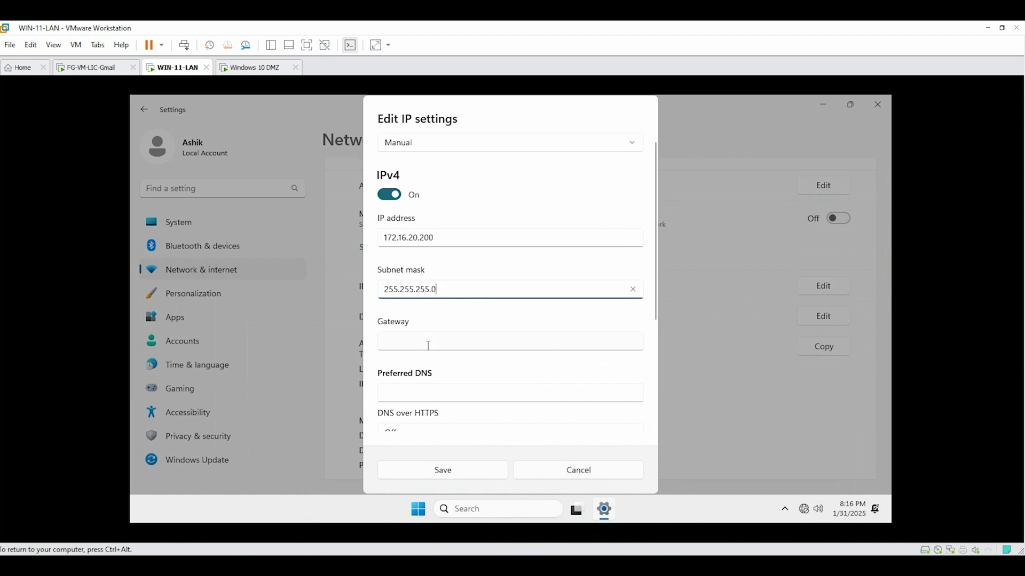
{"action": "left_click", "coordinate": [428, 346]}
{"action": "type", "text": "172.16.20.1"}
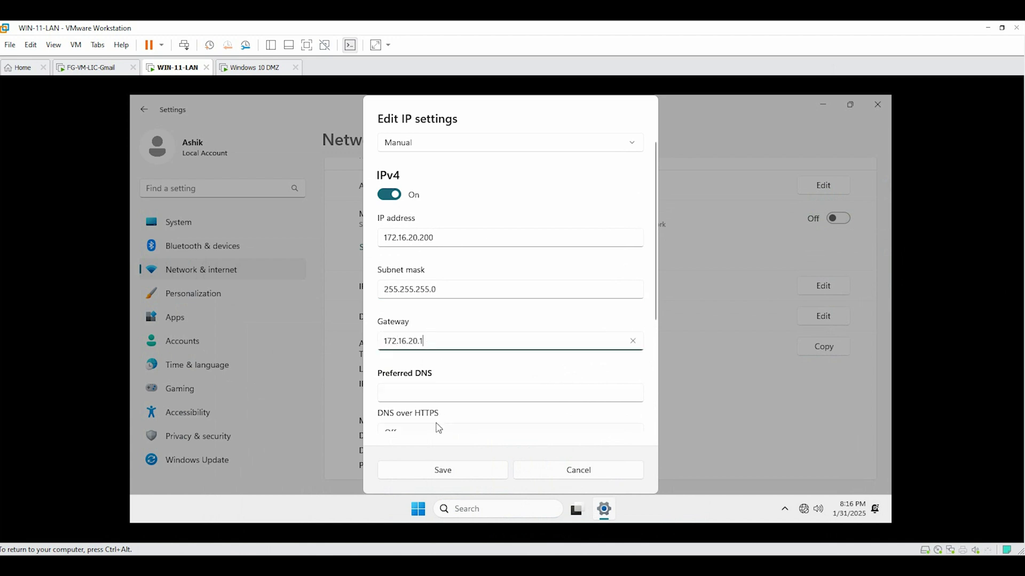
{"action": "left_click", "coordinate": [433, 394]}
{"action": "type", "text": "8.8."}
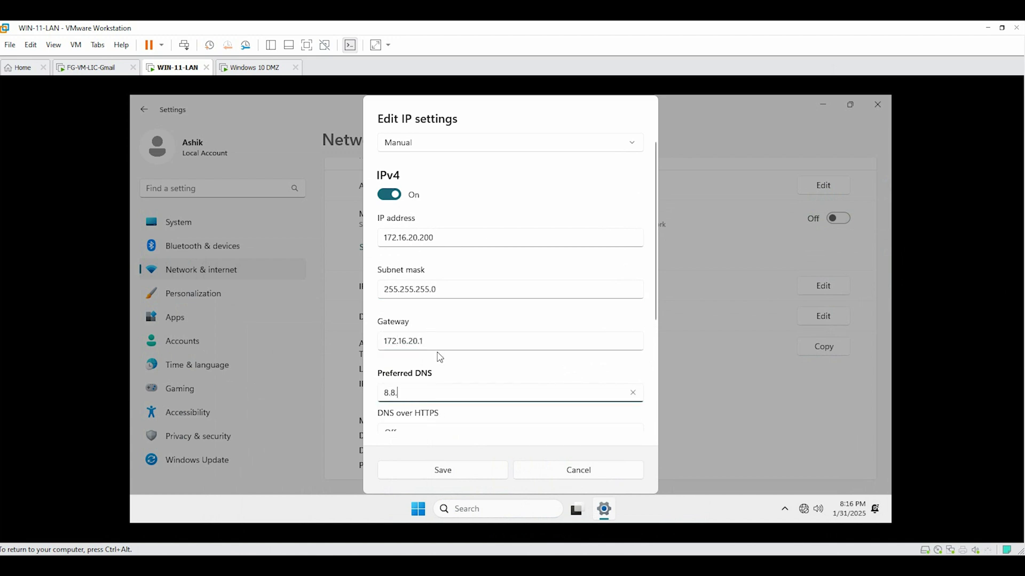
{"action": "type", "text": "8..88"}
{"action": "left_click", "coordinate": [461, 475]}
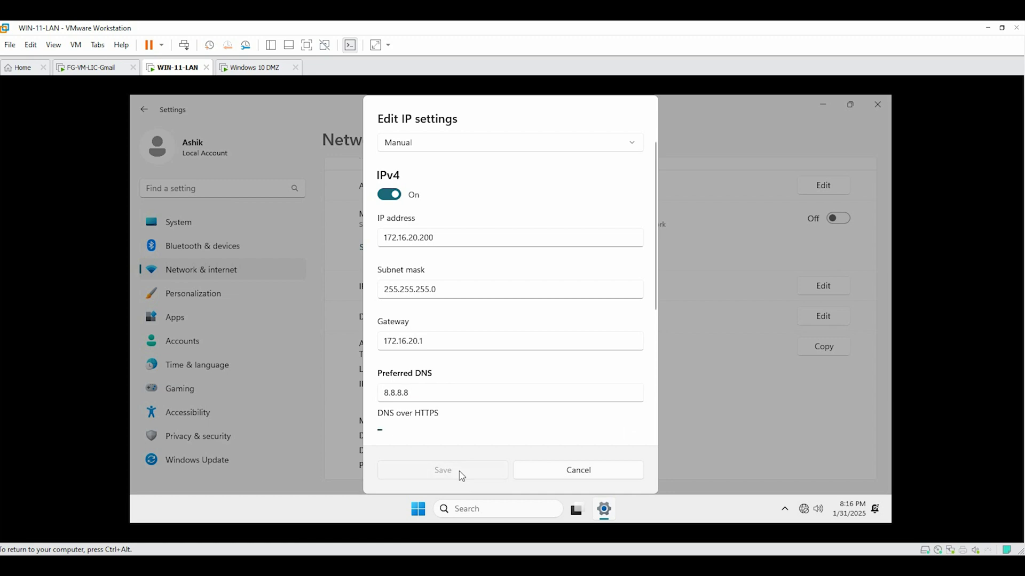
{"action": "left_click", "coordinate": [442, 474]}
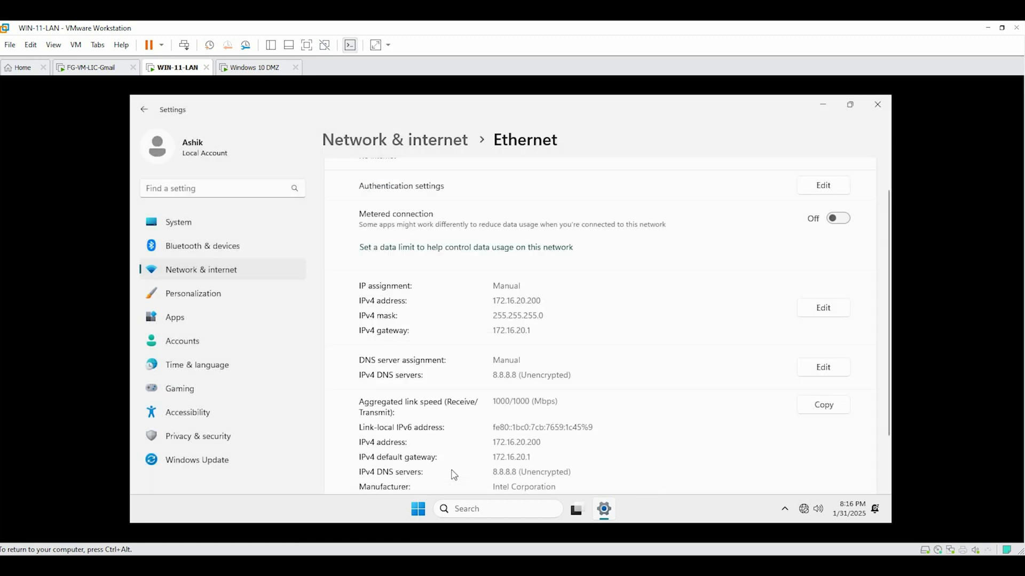
{"action": "left_click", "coordinate": [877, 108]}
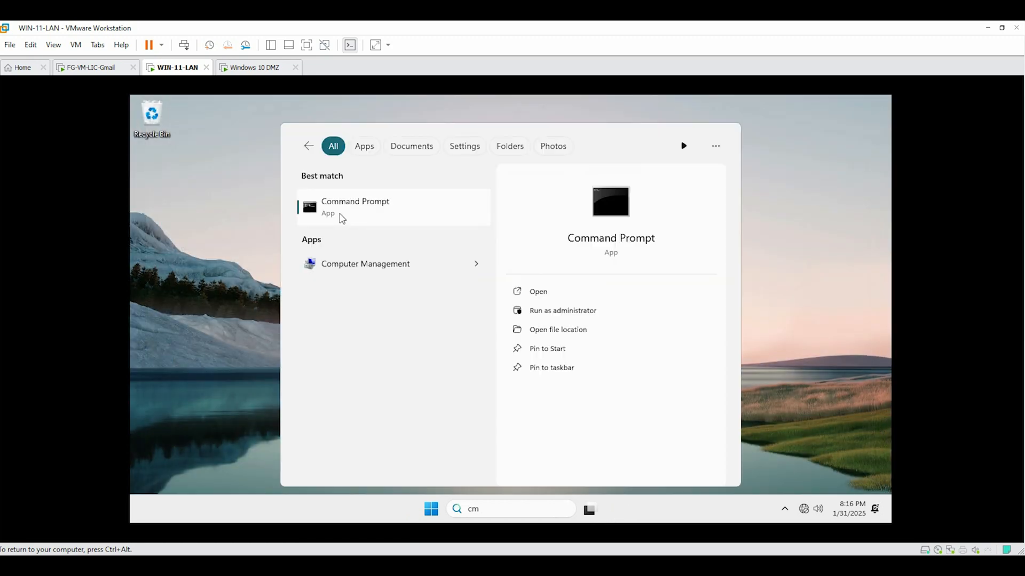
In Command Prompt, ping the gateway 172.16.20.1 and confirm it replies
{"action": "left_click", "coordinate": [341, 216]}
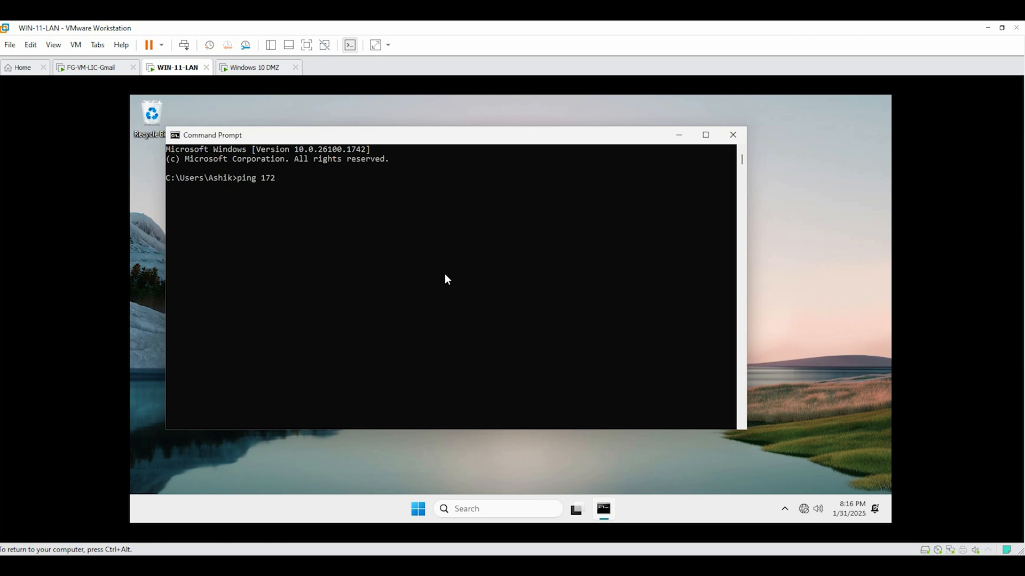
{"action": "type", "text": "ping 172.16.20.1"}
{"action": "key", "text": "Return"}
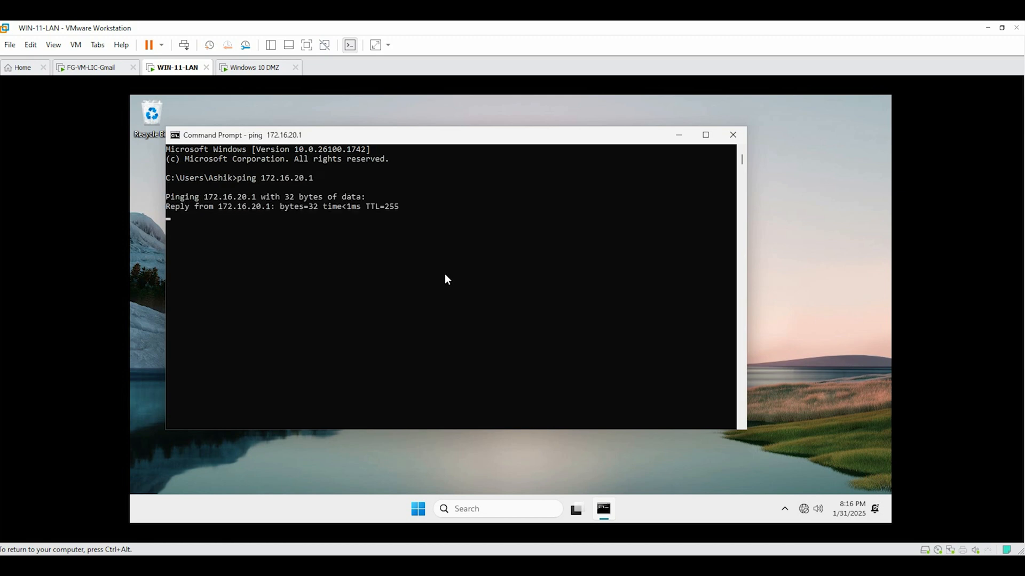
{"action": "key", "text": "ctrl+c"}
Ping 10.101.20.1 and see it time out
{"action": "key", "text": "Up"}
{"action": "key", "text": "BackSpace"}
{"action": "key", "text": "BackSpace"}
{"action": "key", "text": "BackSpace"}
{"action": "key", "text": "BackSpace"}
{"action": "key", "text": "BackSpace"}
{"action": "key", "text": "BackSpace"}
{"action": "key", "text": "BackSpace"}
{"action": "key", "text": "BackSpace"}
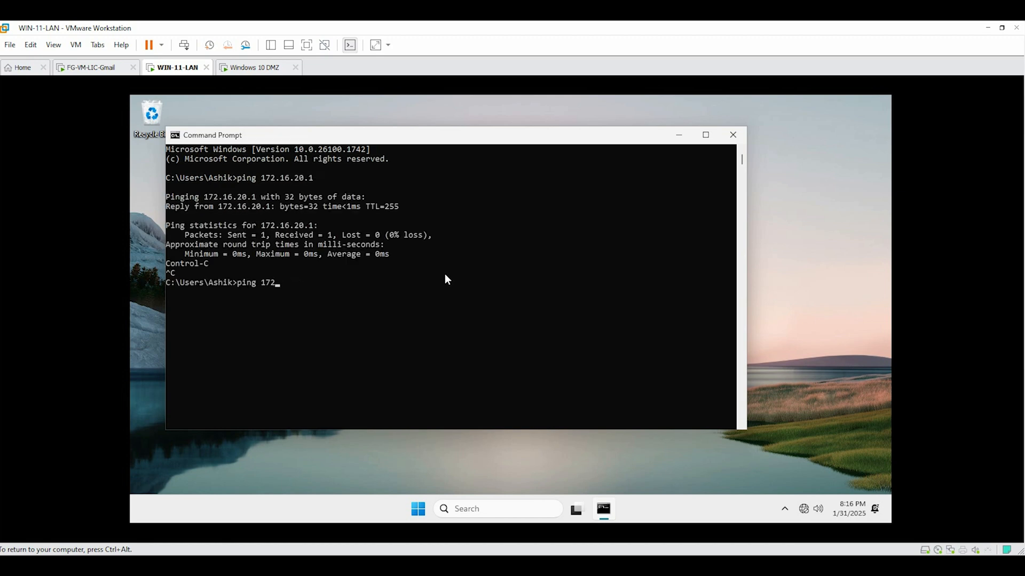
{"action": "type", "text": "0.101.20.1"}
{"action": "key", "text": "Return"}
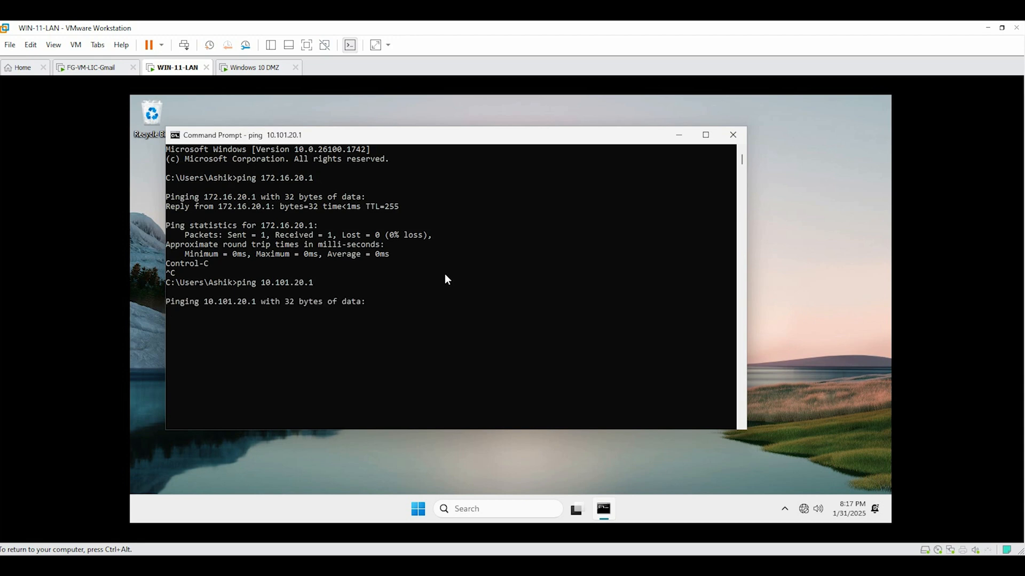
{"action": "key", "text": "ctrl+c"}
Ping 8.8.8.8 to test Internet reachability
{"action": "key", "text": "Up"}
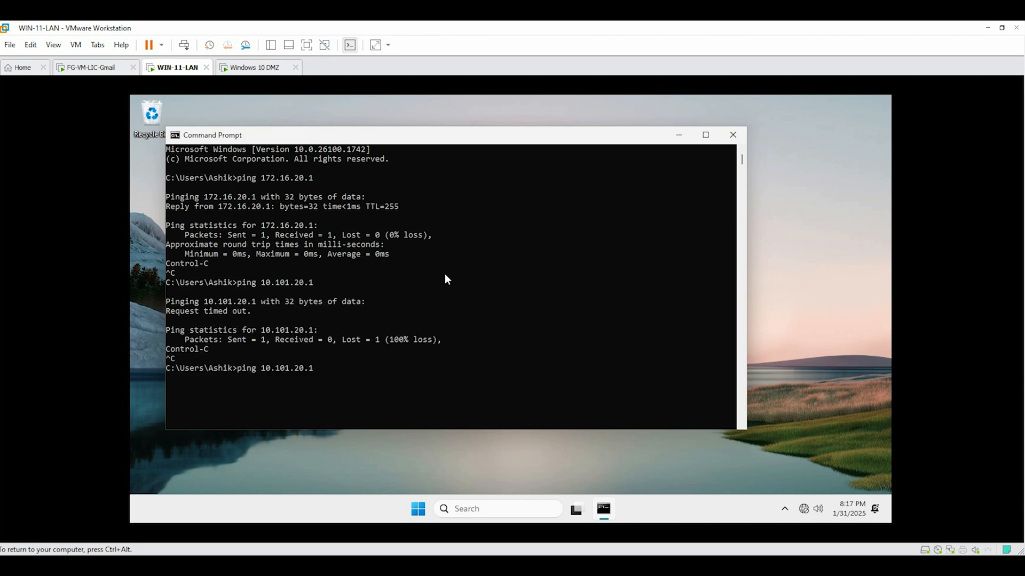
{"action": "key", "text": "BackSpace"}
{"action": "key", "text": "BackSpace"}
{"action": "type", "text": "8.8.8.8"}
{"action": "key", "text": "Return"}
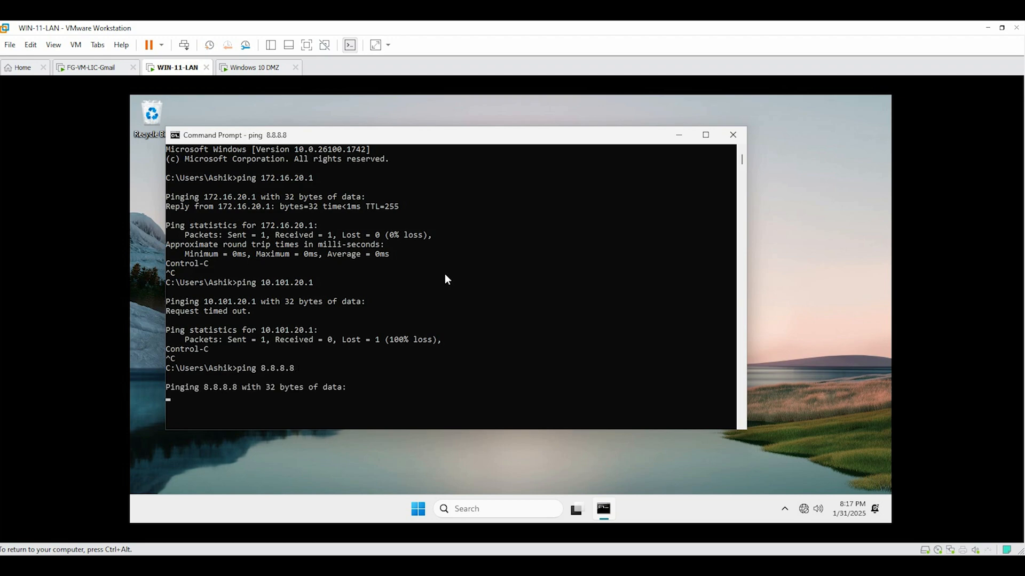
{"action": "key", "text": "ctrl+c"}
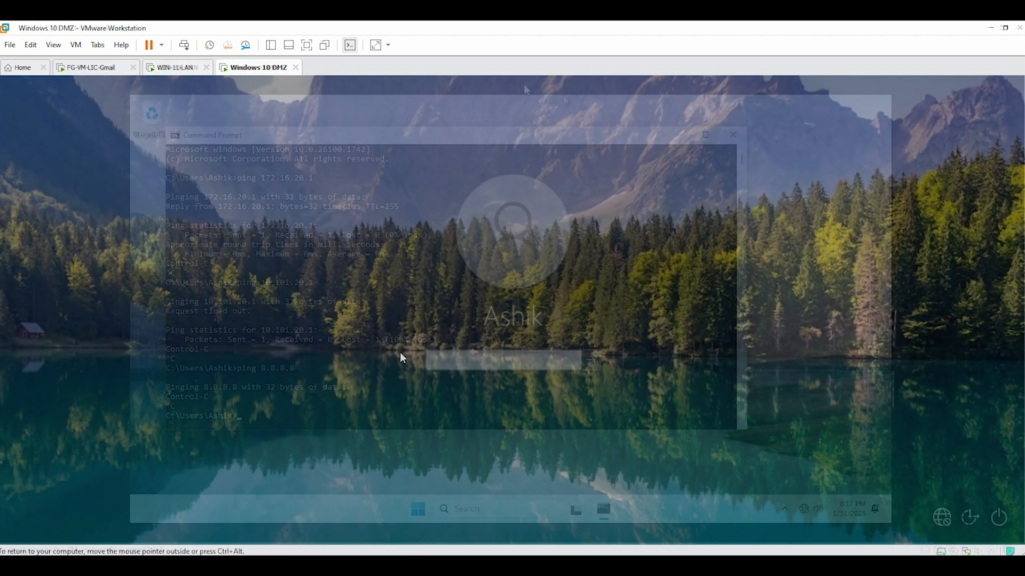
Sign in to Windows 10 DMZ and open the Ethernet0 adapter's properties
{"action": "type", "text": "•••••"}
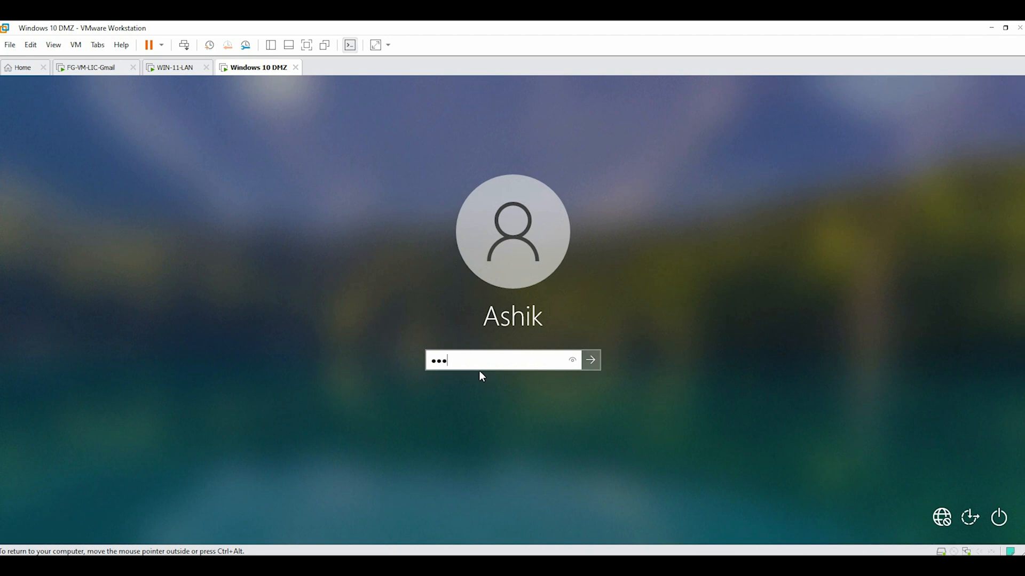
{"action": "key", "text": "Return"}
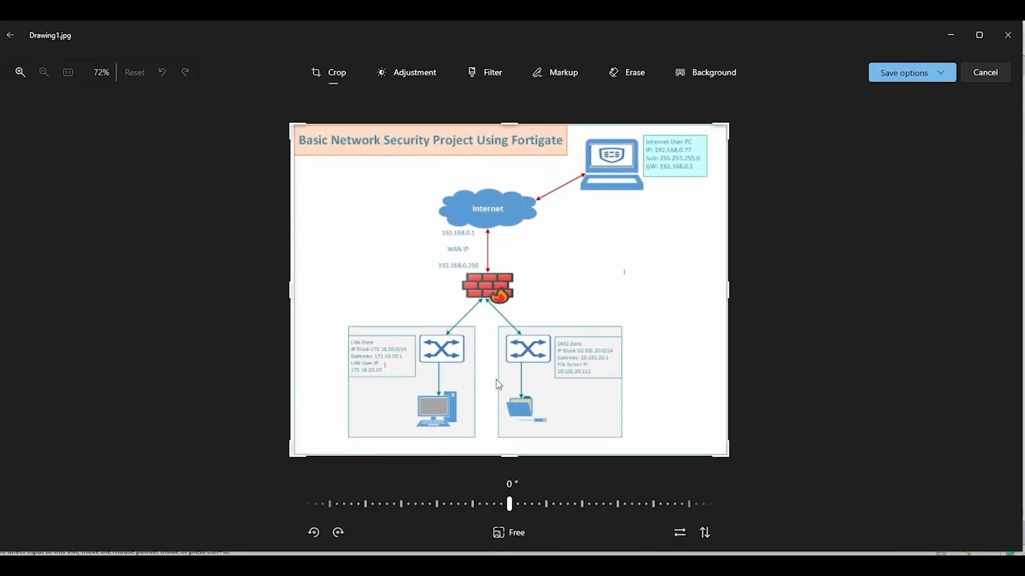
{"action": "scroll", "coordinate": [589, 381], "scroll_direction": "up", "scroll_amount": 2}
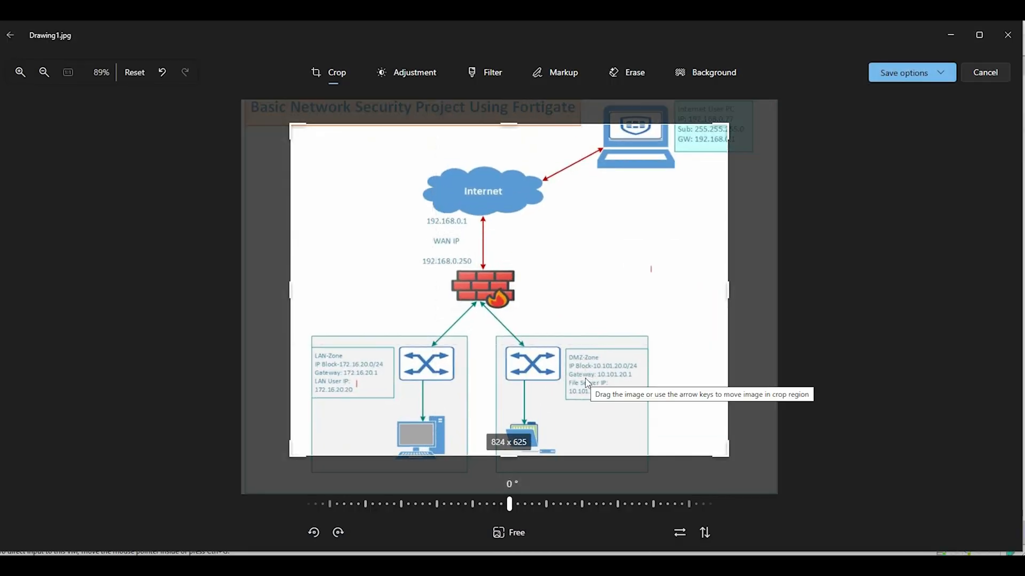
{"action": "left_click", "coordinate": [951, 36]}
{"action": "left_click", "coordinate": [181, 165]}
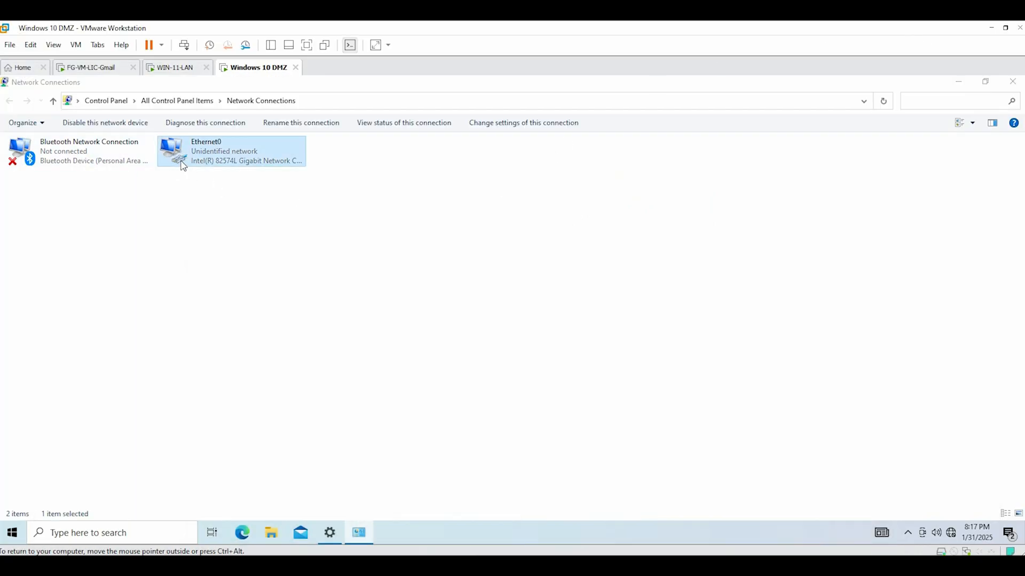
{"action": "double_click", "coordinate": [183, 166]}
{"action": "left_click", "coordinate": [430, 401]}
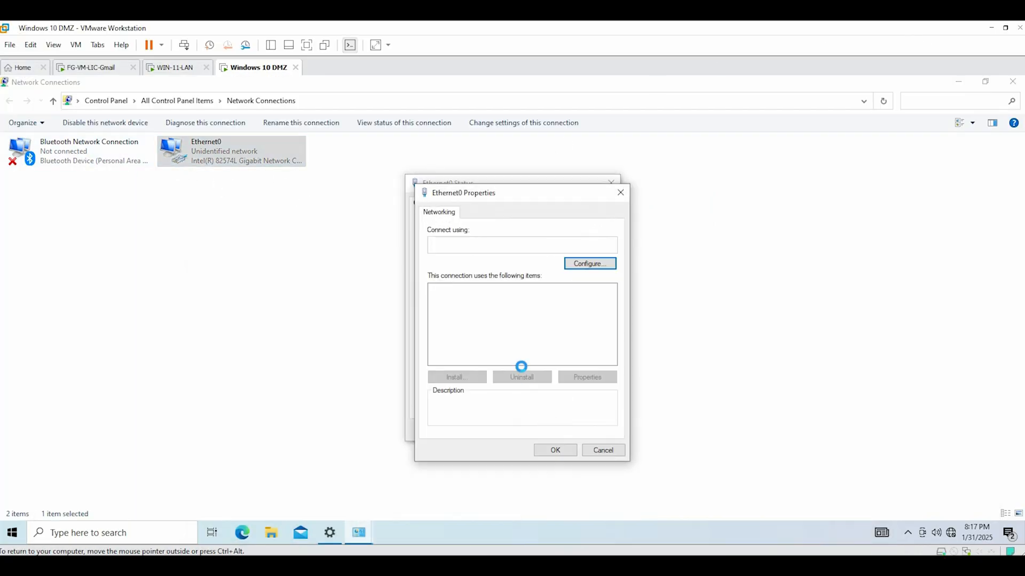
Set Ethernet0's IPv4 to static 10.101.20.10, mask 255.255.255.0, DNS 8.8.8.8
{"action": "left_click", "coordinate": [477, 349]}
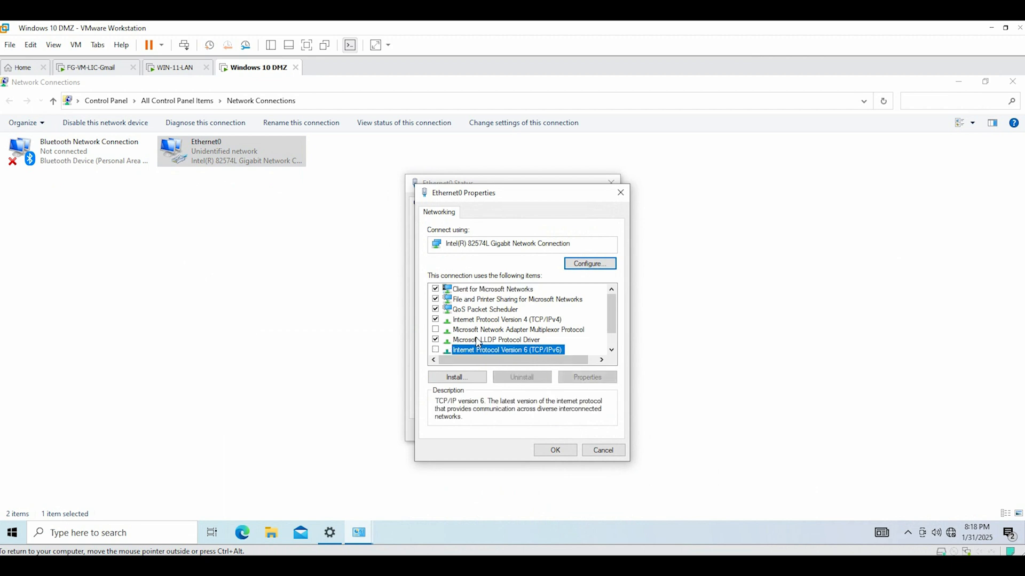
{"action": "double_click", "coordinate": [481, 319]}
{"action": "left_click", "coordinate": [485, 324]}
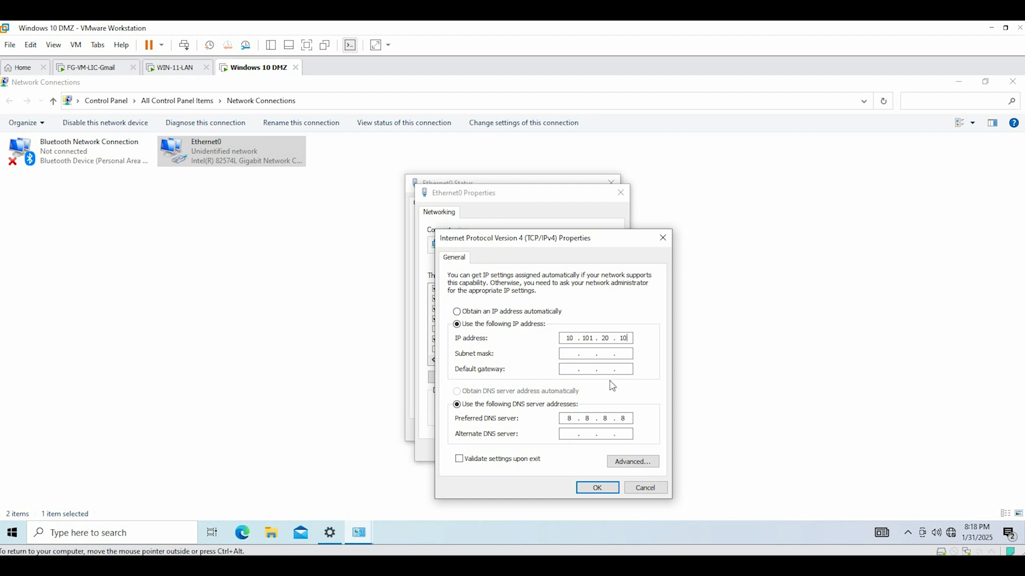
{"action": "type", "text": "255 . 255 . 255 . 0"}
{"action": "left_click", "coordinate": [593, 489]}
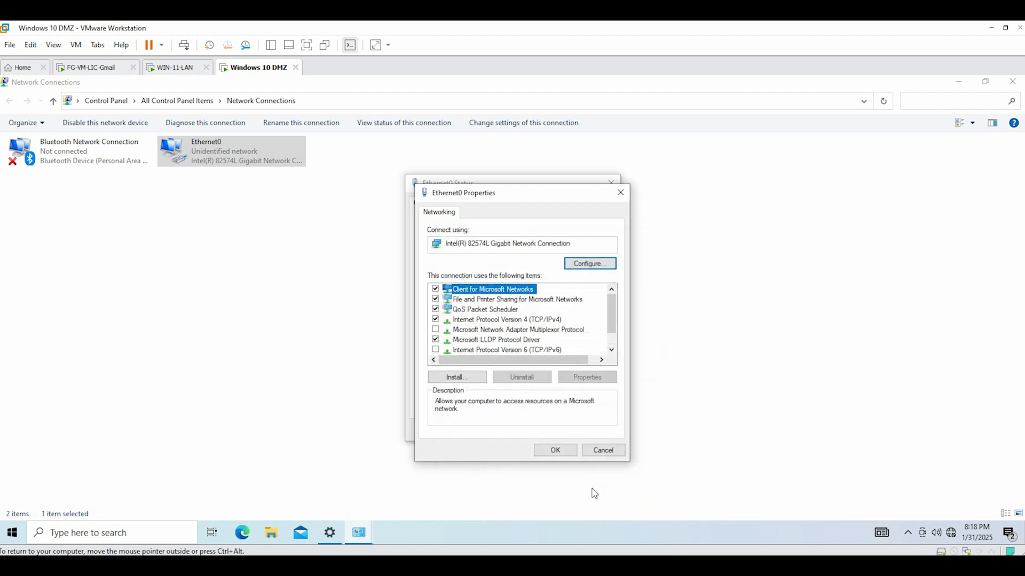
{"action": "left_click", "coordinate": [550, 449]}
{"action": "left_click", "coordinate": [593, 430]}
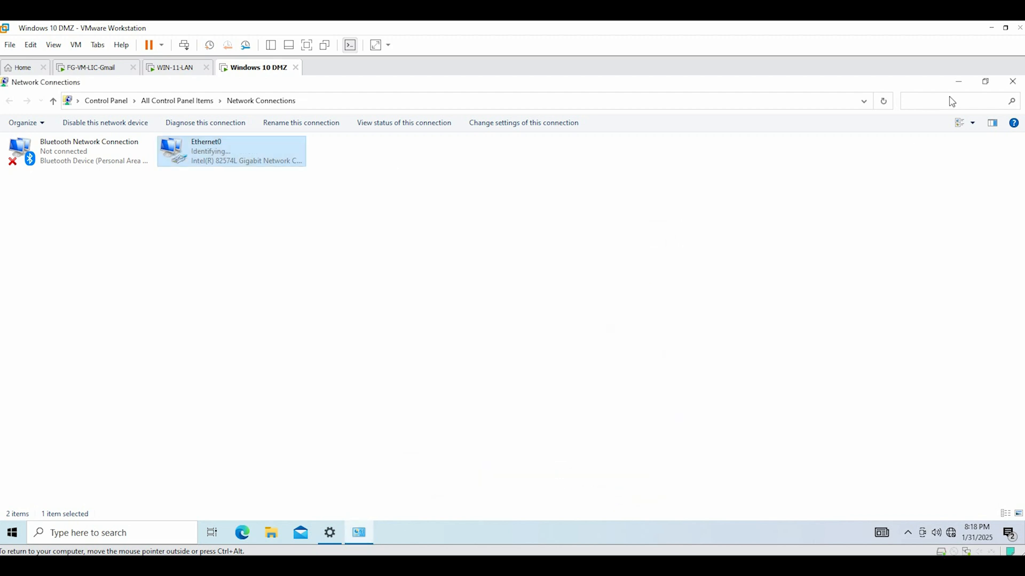
{"action": "left_click", "coordinate": [107, 533]}
Open cmd and ping the DMZ gateway 10.101.20.1
{"action": "type", "text": "cmd"}
{"action": "left_click", "coordinate": [119, 209]}
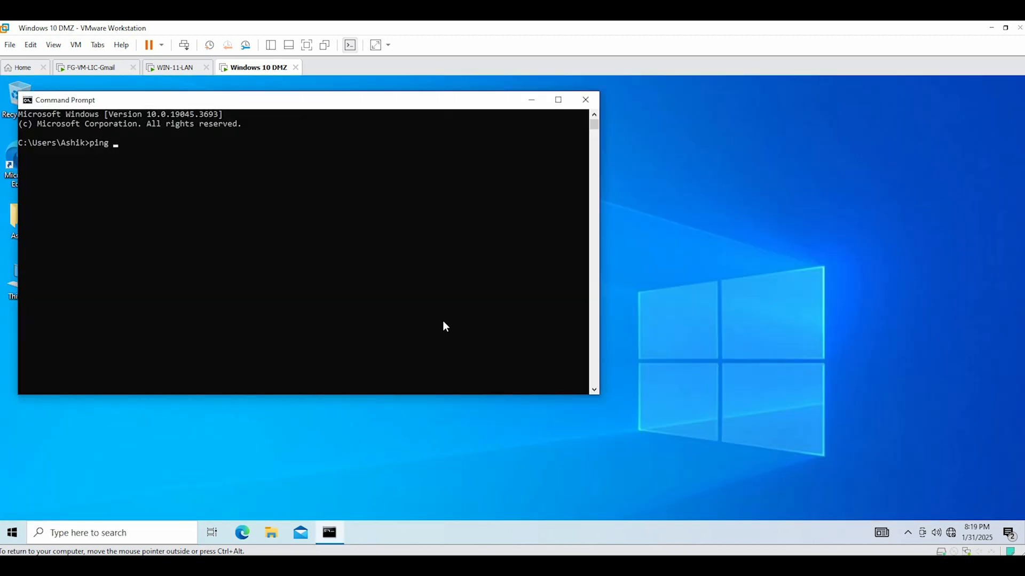
{"action": "type", "text": "ping 10.101.20.1"}
{"action": "key", "text": "Return"}
{"action": "key", "text": "ctrl+c"}
Ping 172.16.20.1 (no reply) and 8.8.8.8, then close Command Prompt
{"action": "key", "text": "Up"}
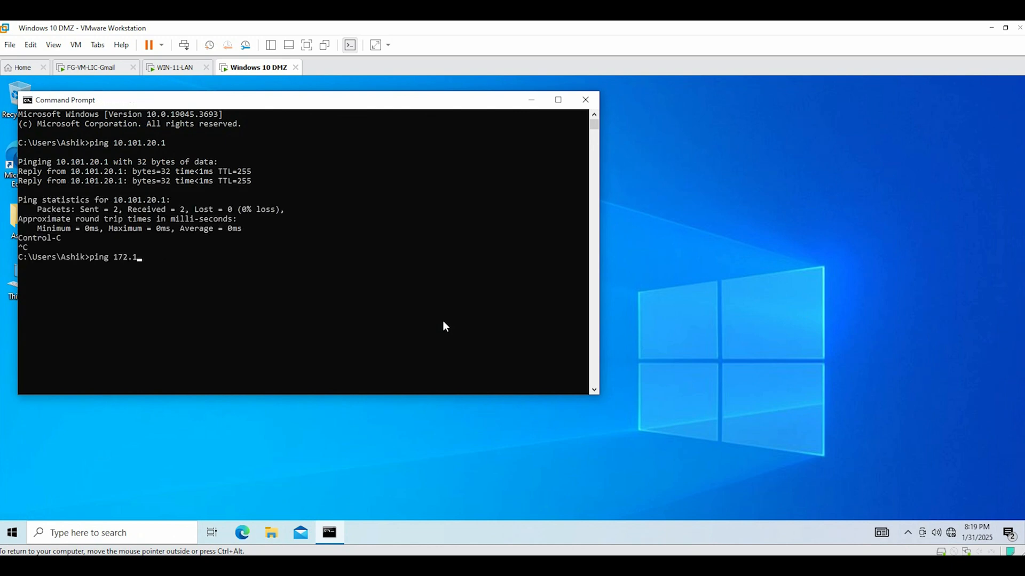
{"action": "type", "text": "172.16.20.1"}
{"action": "key", "text": "Return"}
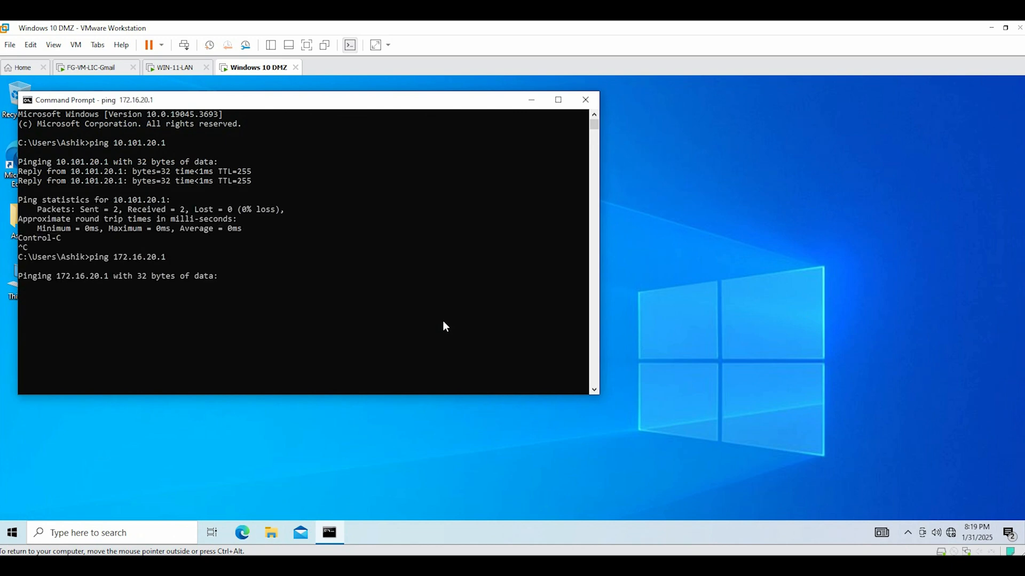
{"action": "key", "text": "ctrl+c"}
{"action": "type", "text": "ping "}
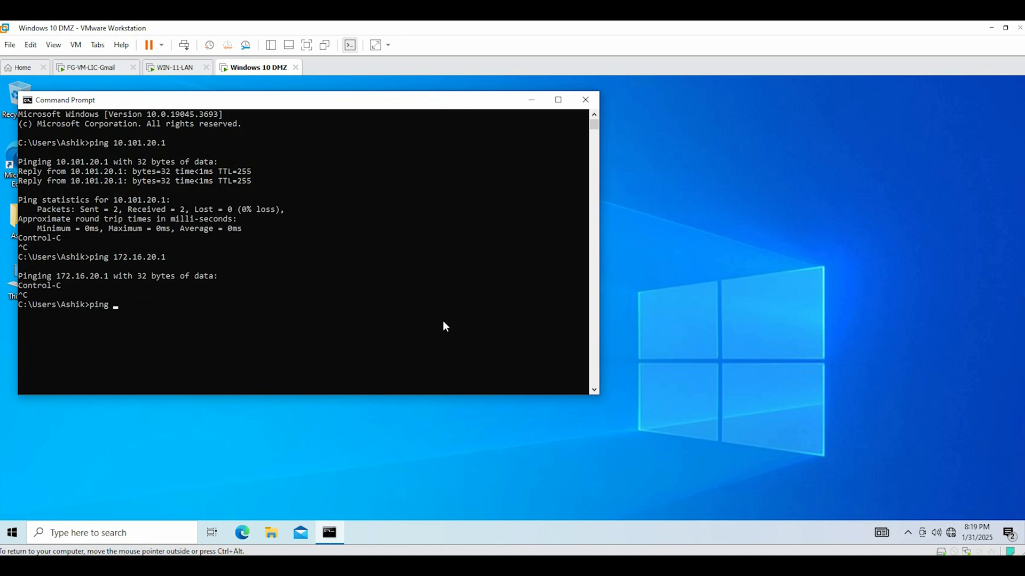
{"action": "type", "text": "172.16.28"}
{"action": "key", "text": "Return"}
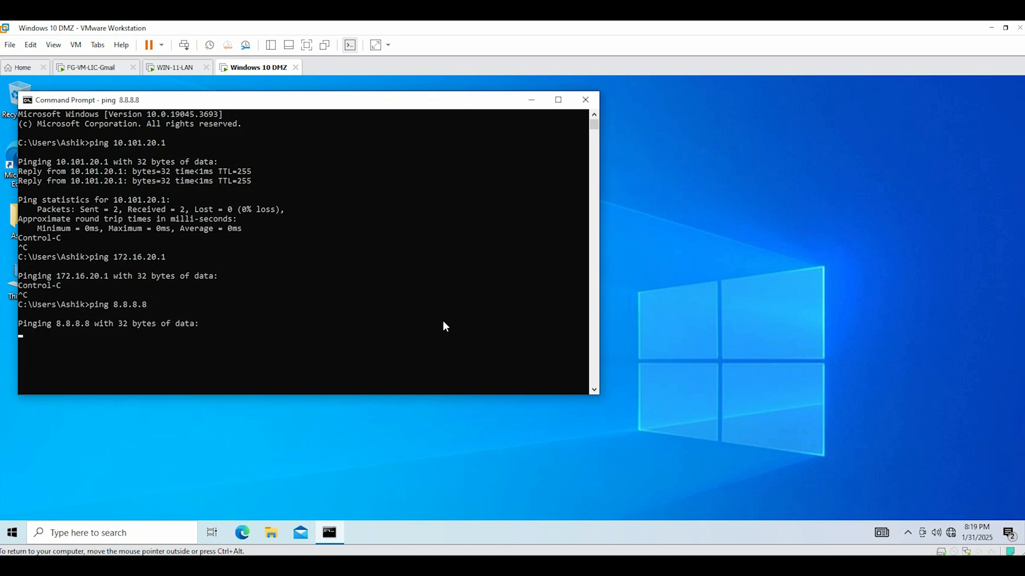
{"action": "left_click", "coordinate": [584, 99]}
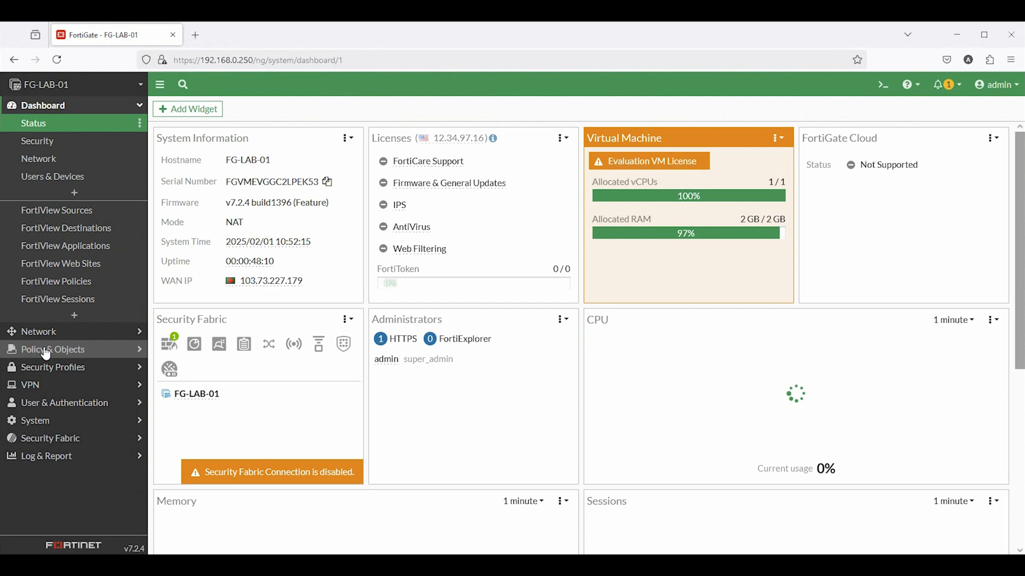
Under Policy & Objects > Firewall Policy, create 'LAN-to-Internet' with incoming interface LAN-Zone (port2)
{"action": "left_click", "coordinate": [46, 348]}
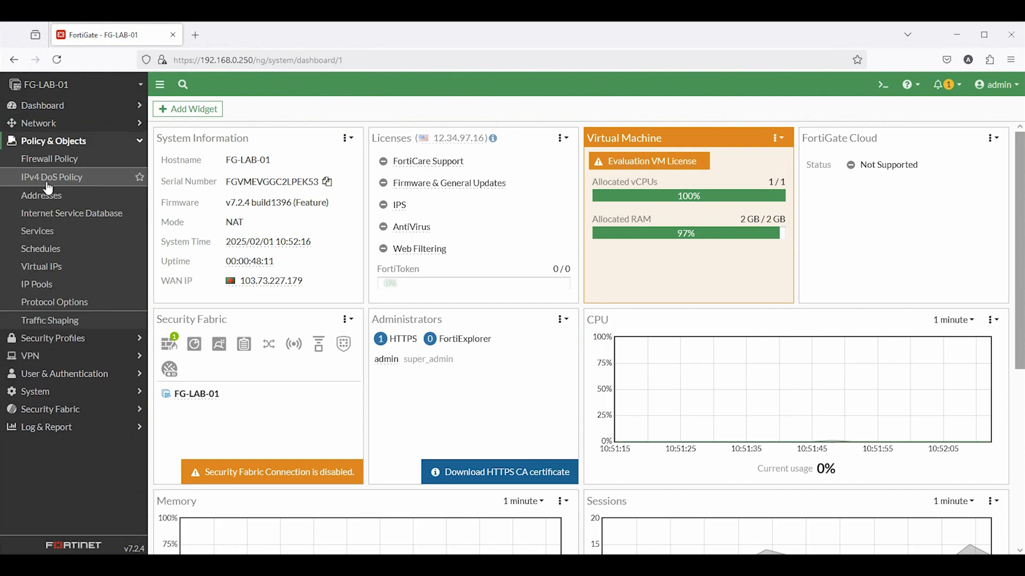
{"action": "left_click", "coordinate": [50, 159]}
{"action": "left_click", "coordinate": [195, 109]}
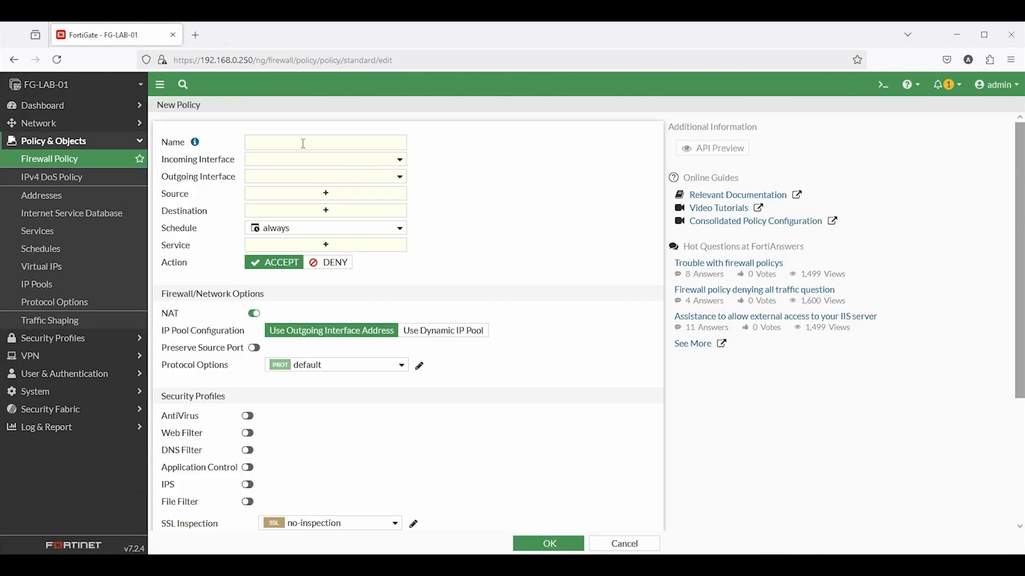
{"action": "left_click", "coordinate": [302, 144]}
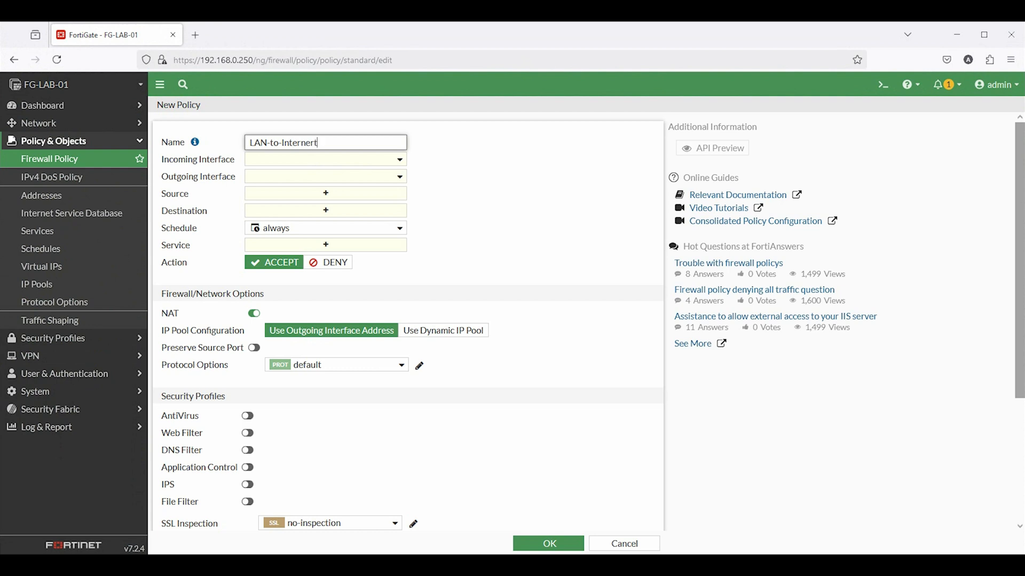
{"action": "left_click", "coordinate": [293, 158]}
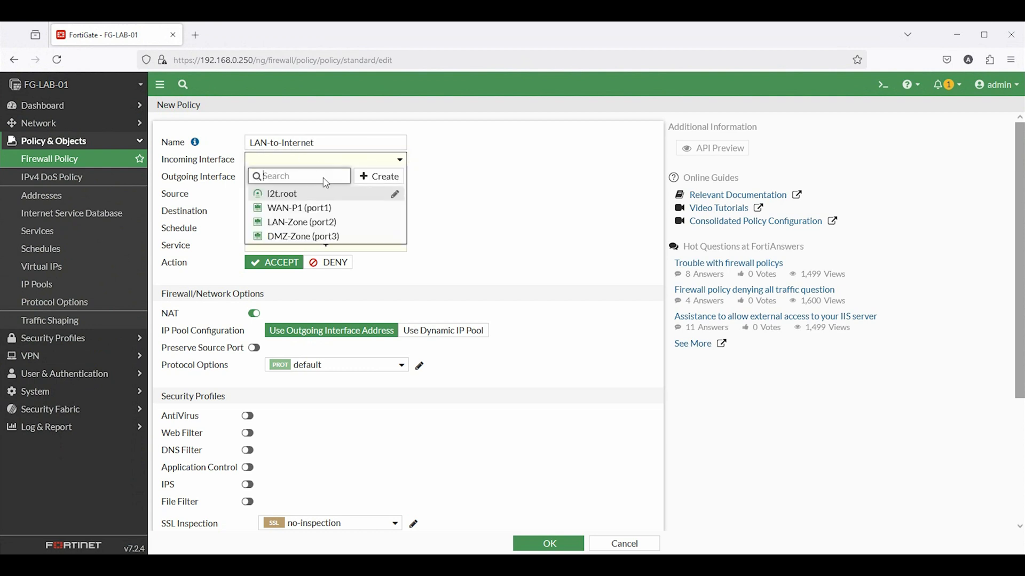
{"action": "left_click", "coordinate": [301, 223]}
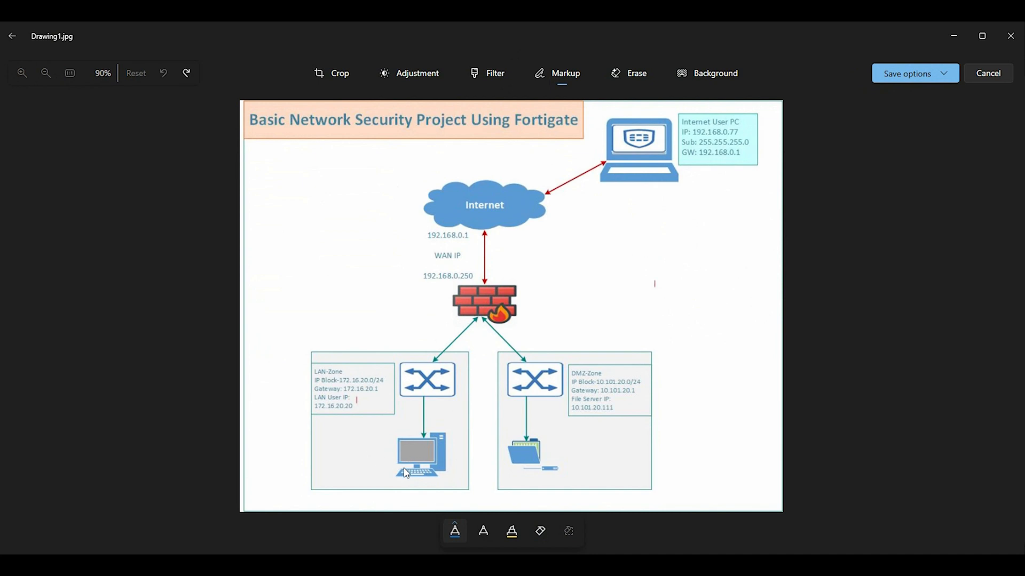
Draw a blue line from the LAN PC through the firewall to the Internet cloud, marking the source
{"action": "mouse_move", "coordinate": [405, 473]}
{"action": "left_mouse_down"}
{"action": "mouse_move", "coordinate": [483, 264]}
{"action": "mouse_move", "coordinate": [482, 231]}
{"action": "mouse_move", "coordinate": [492, 237]}
{"action": "left_mouse_up"}
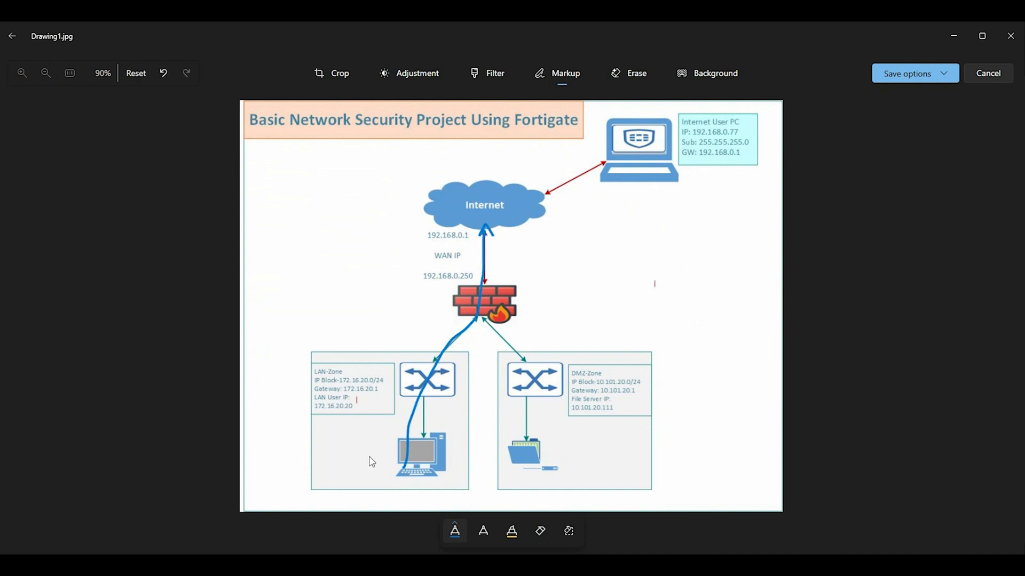
{"action": "mouse_move", "coordinate": [367, 464]}
{"action": "left_mouse_down"}
{"action": "mouse_move", "coordinate": [364, 472]}
{"action": "mouse_move", "coordinate": [374, 443]}
{"action": "mouse_move", "coordinate": [380, 469]}
{"action": "left_mouse_up"}
Set outgoing interface WAN-P1 (port1), source all, destination all and service ALL
{"action": "left_click", "coordinate": [966, 34]}
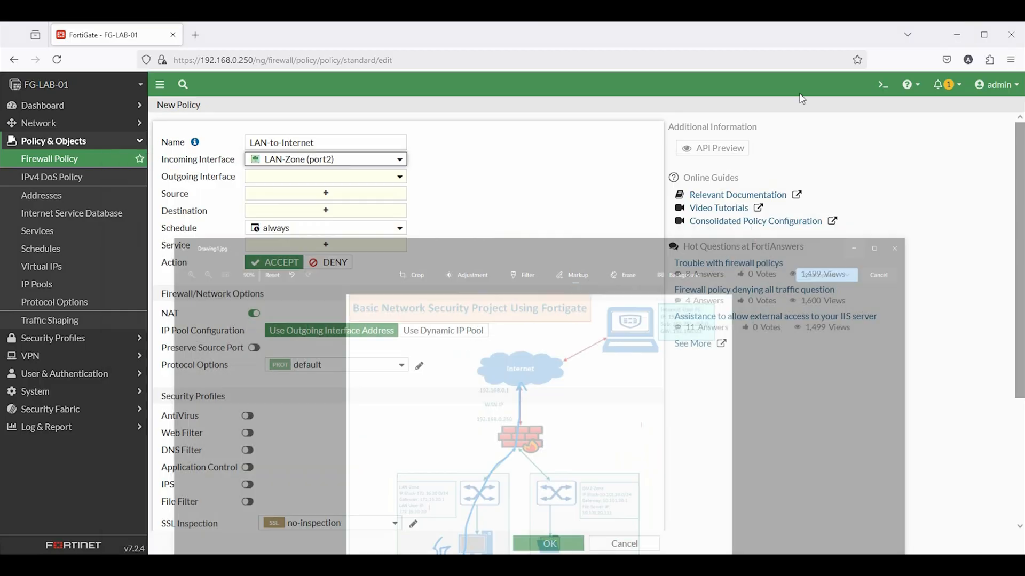
{"action": "left_click", "coordinate": [291, 176]}
{"action": "left_click", "coordinate": [291, 223]}
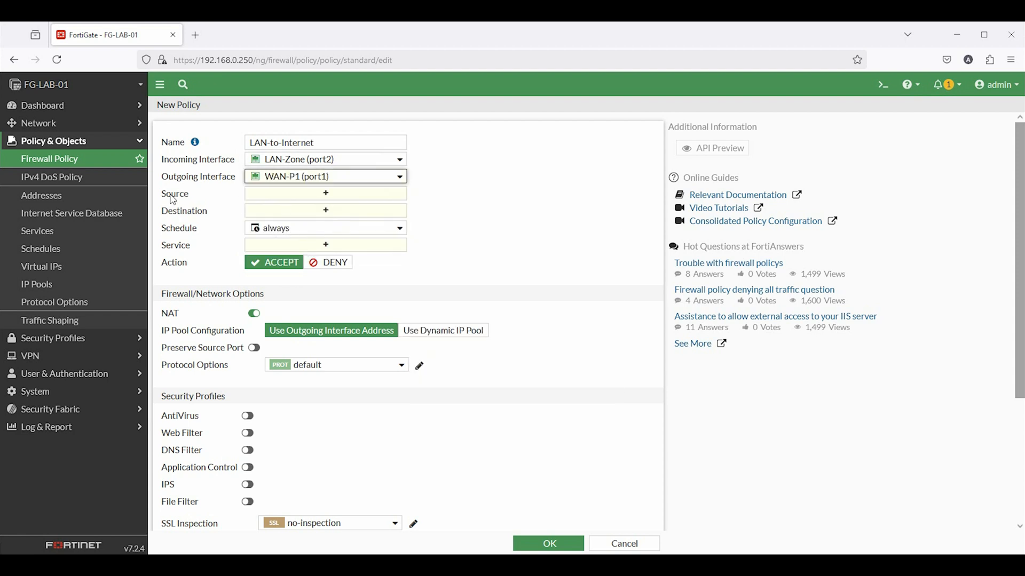
{"action": "left_click", "coordinate": [288, 195]}
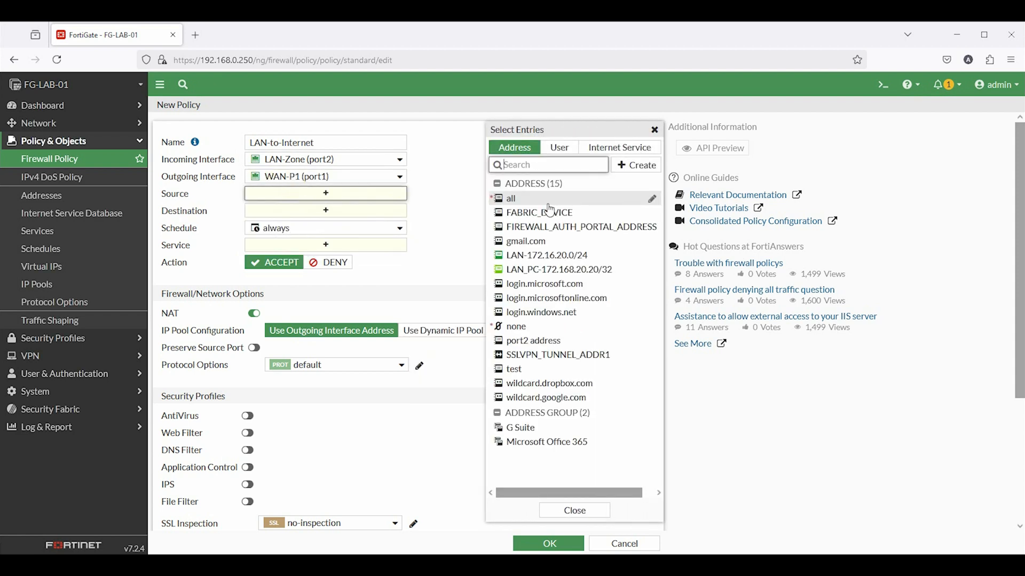
{"action": "left_click", "coordinate": [521, 205]}
{"action": "left_click", "coordinate": [290, 223]}
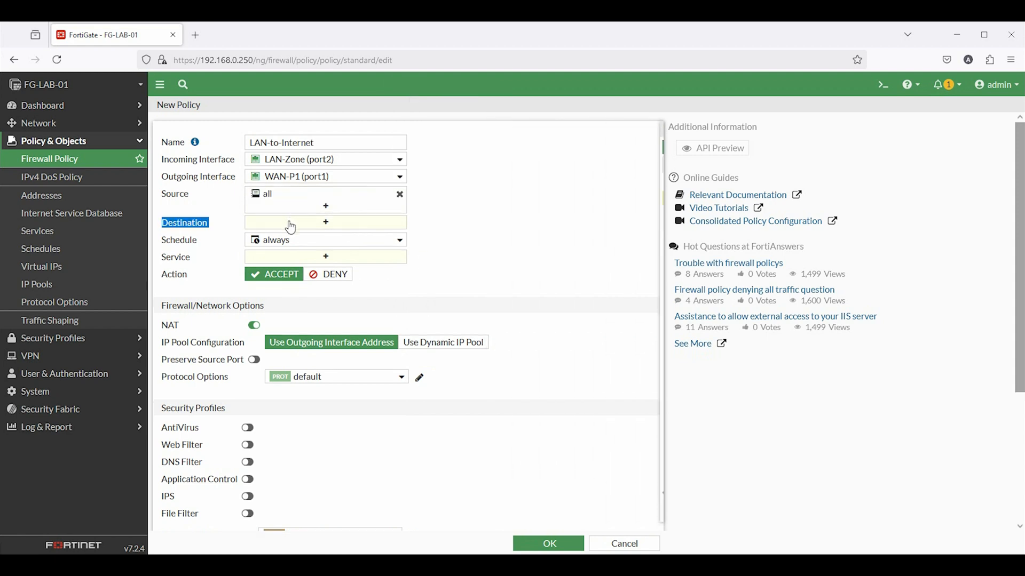
{"action": "left_click", "coordinate": [518, 198]}
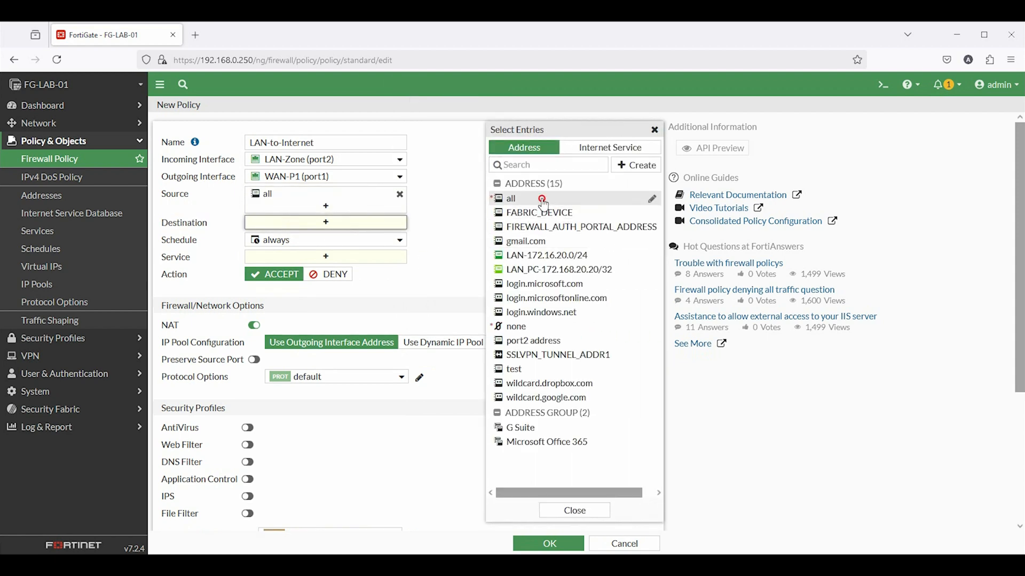
{"action": "left_click", "coordinate": [295, 274]}
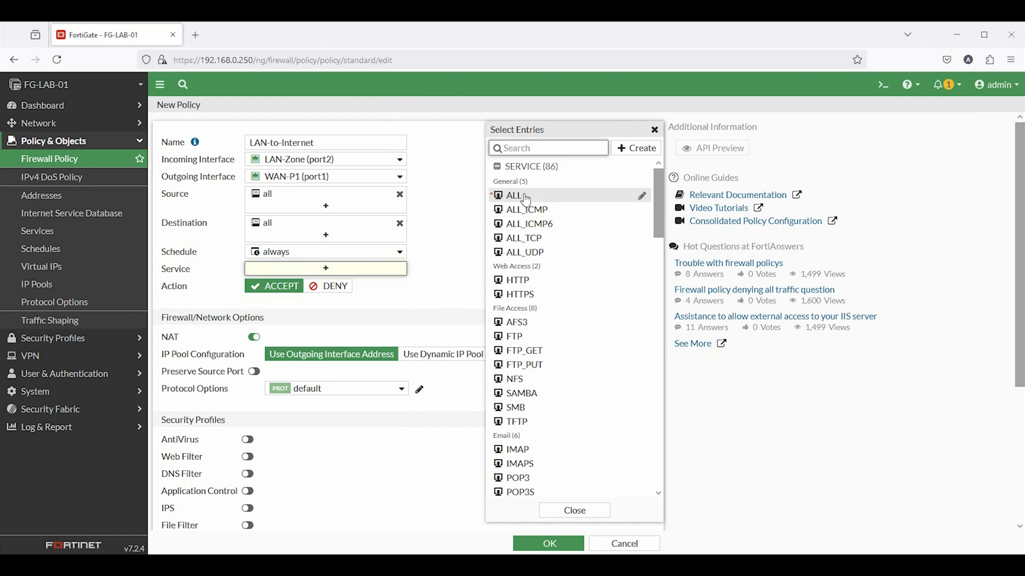
{"action": "left_click", "coordinate": [517, 196]}
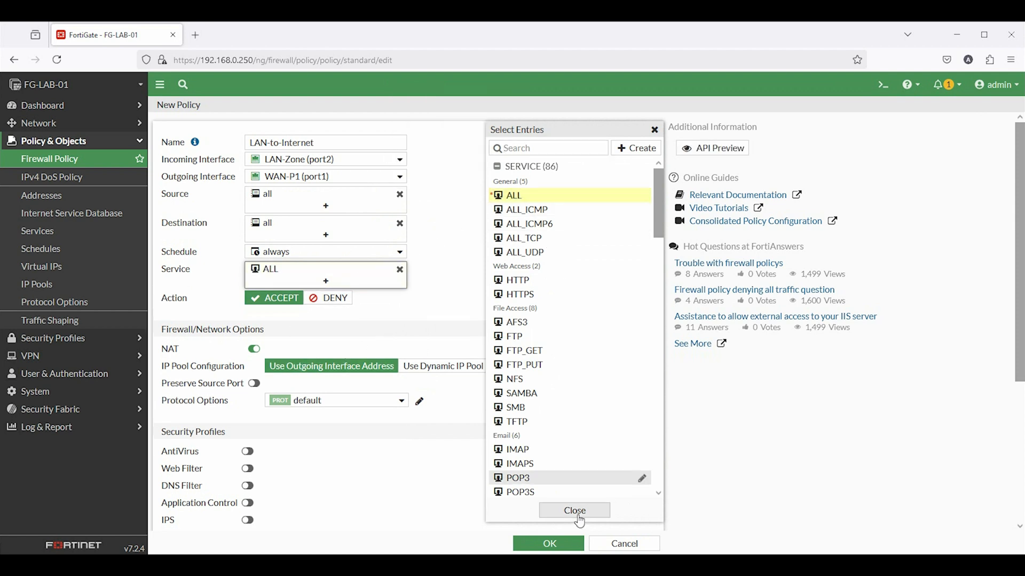
{"action": "left_click", "coordinate": [576, 512]}
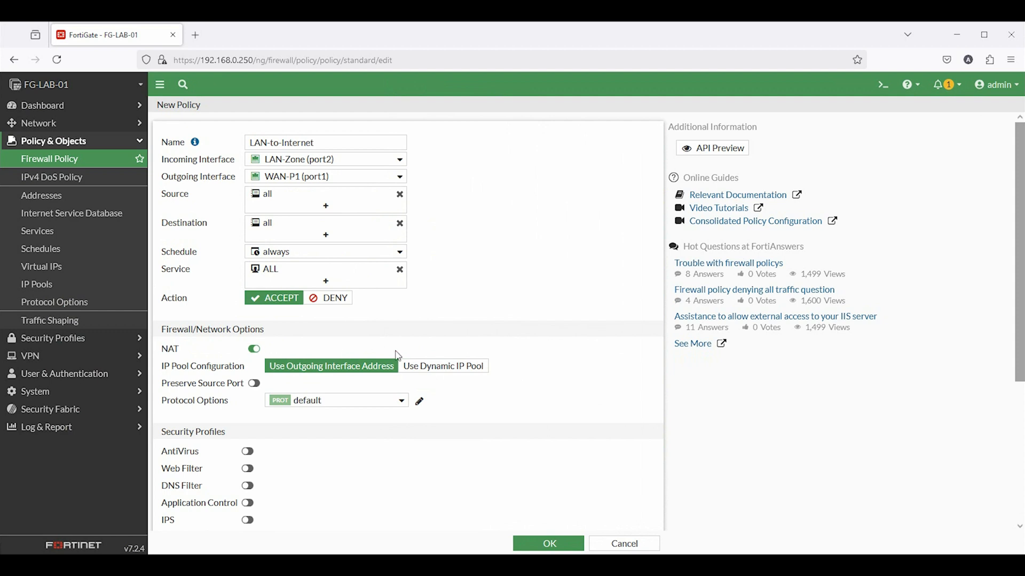
Leave Web Filter off, log all allowed sessions, keep the policy enabled, and save it
{"action": "scroll", "coordinate": [385, 357], "scroll_direction": "down", "scroll_amount": 2}
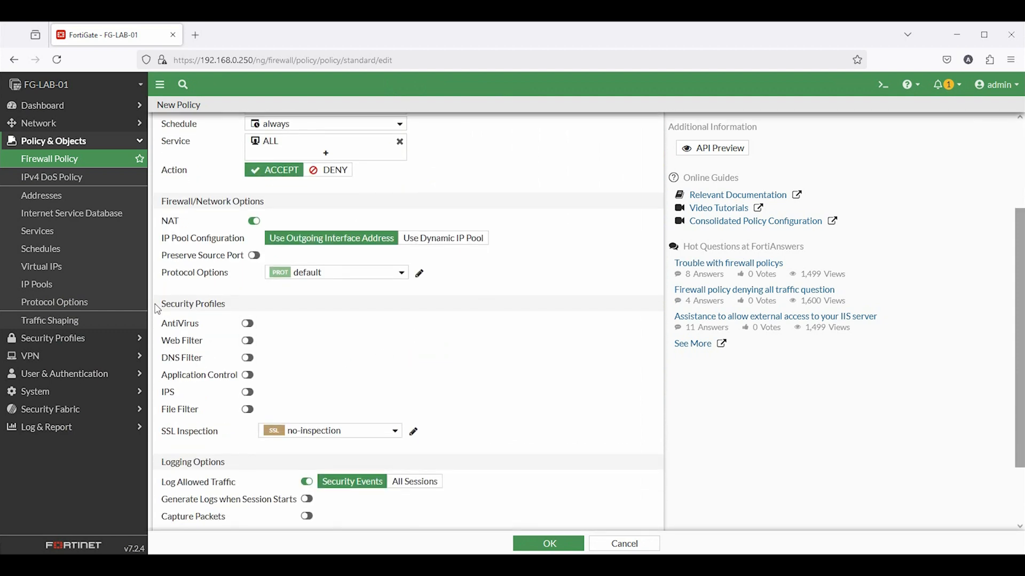
{"action": "left_click_drag", "start_coordinate": [158, 304], "coordinate": [263, 319]}
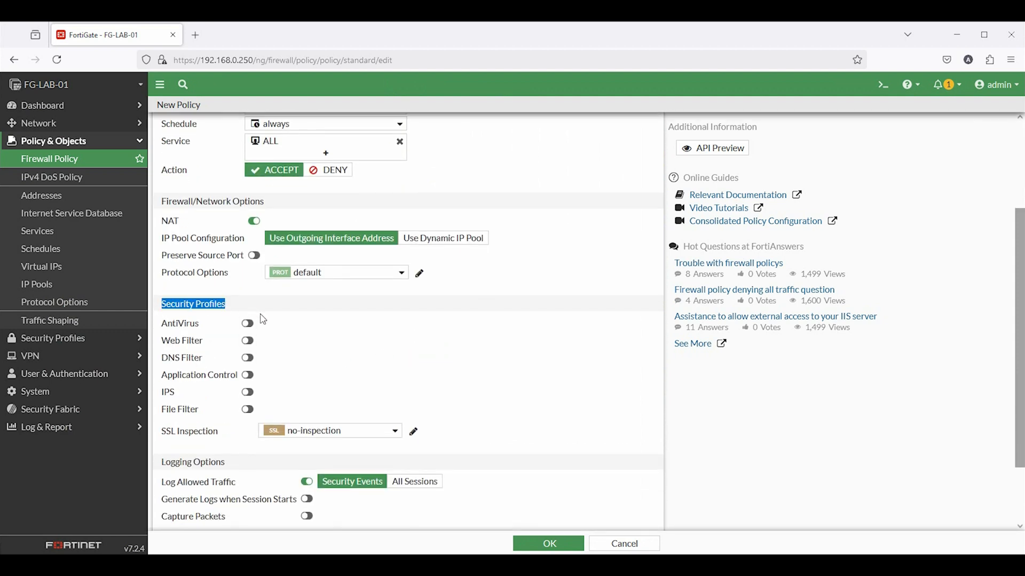
{"action": "left_click", "coordinate": [248, 341]}
{"action": "left_click", "coordinate": [250, 342]}
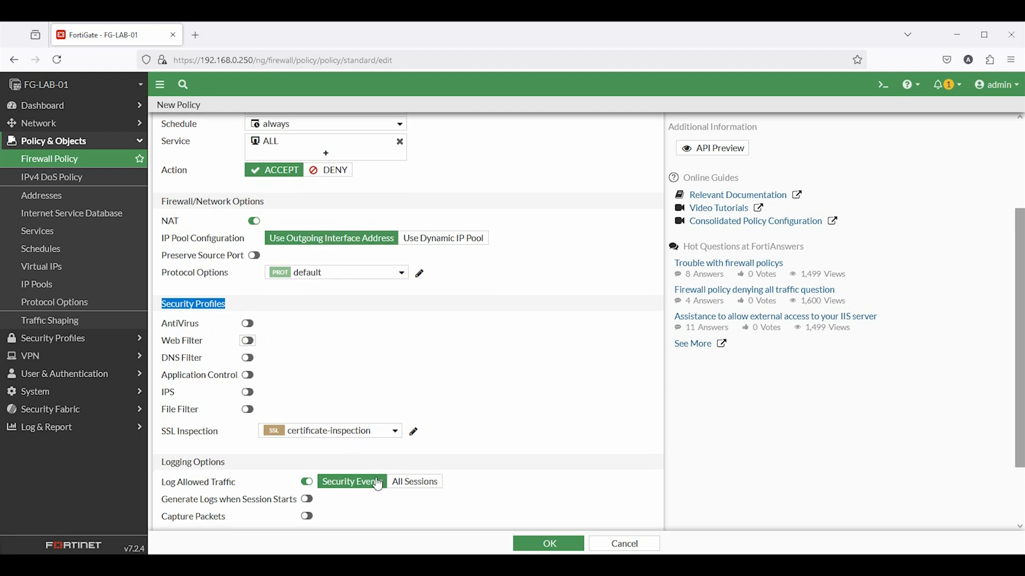
{"action": "left_click_drag", "start_coordinate": [162, 482], "coordinate": [236, 485]}
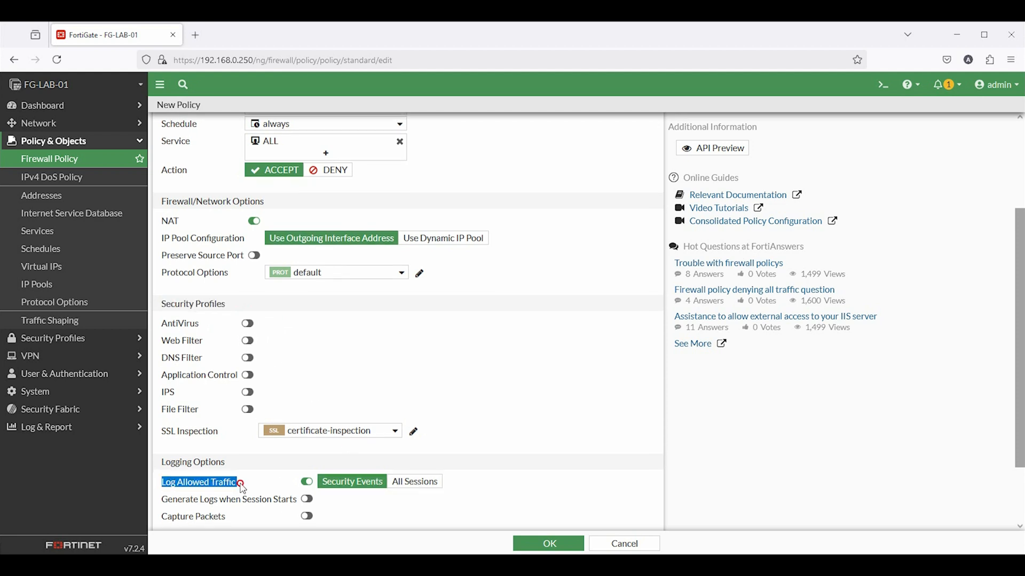
{"action": "left_click", "coordinate": [427, 486]}
{"action": "scroll", "coordinate": [496, 490], "scroll_direction": "down", "scroll_amount": 3}
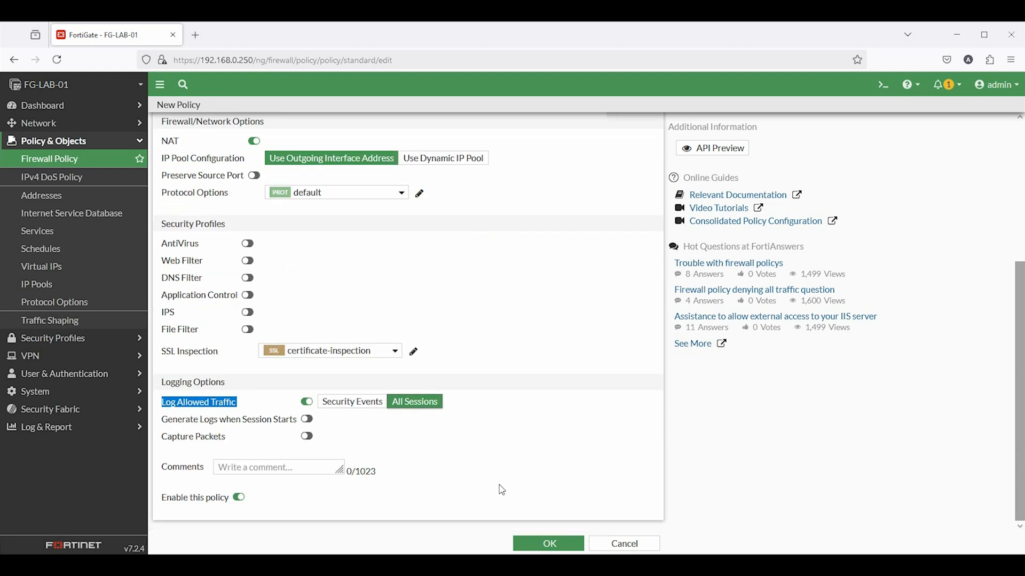
{"action": "left_click_drag", "start_coordinate": [162, 498], "coordinate": [253, 507]}
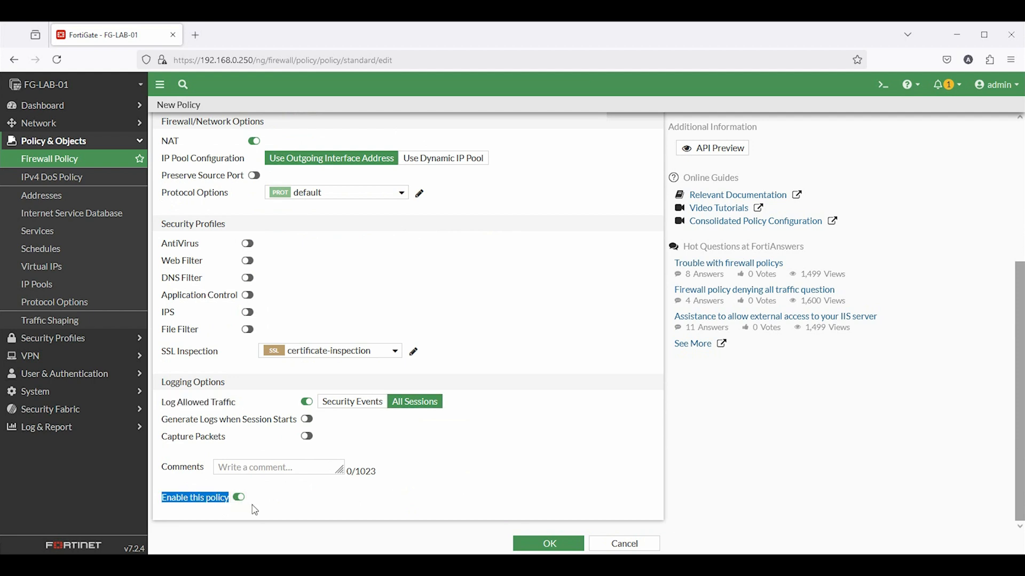
{"action": "left_click", "coordinate": [547, 545]}
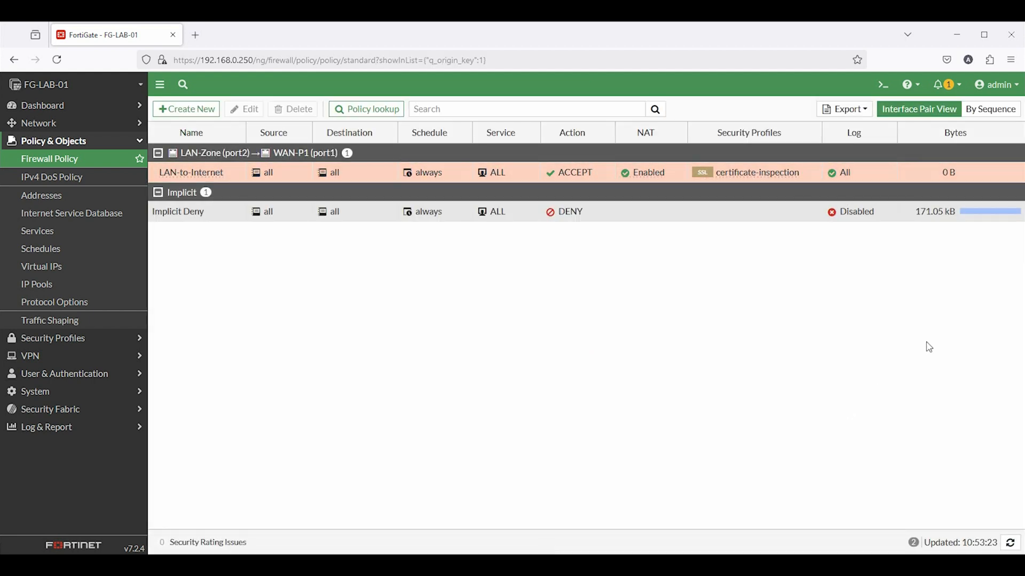
{"action": "left_click_drag", "start_coordinate": [930, 176], "coordinate": [958, 181]}
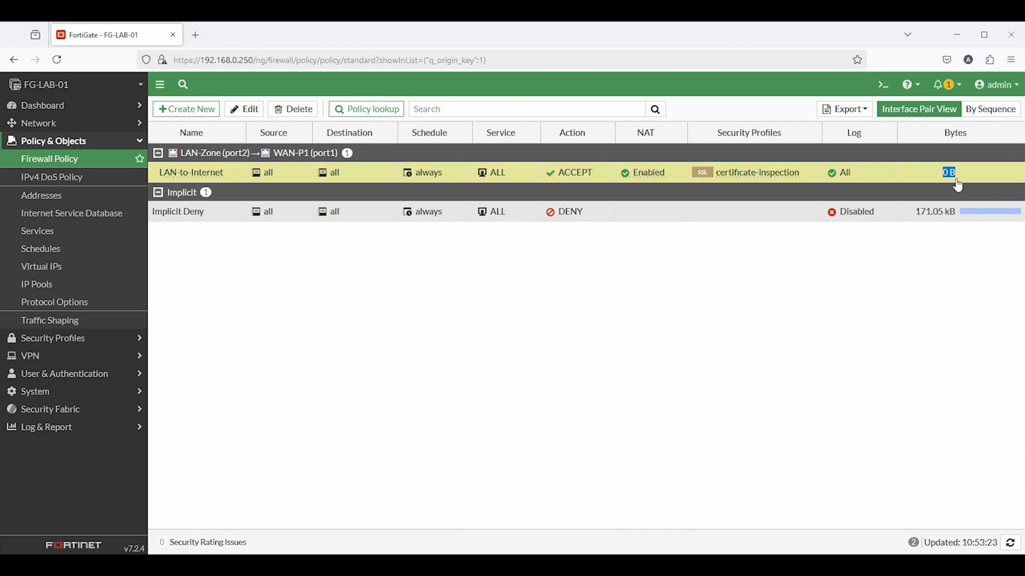
{"action": "mouse_move", "coordinate": [447, 566]}
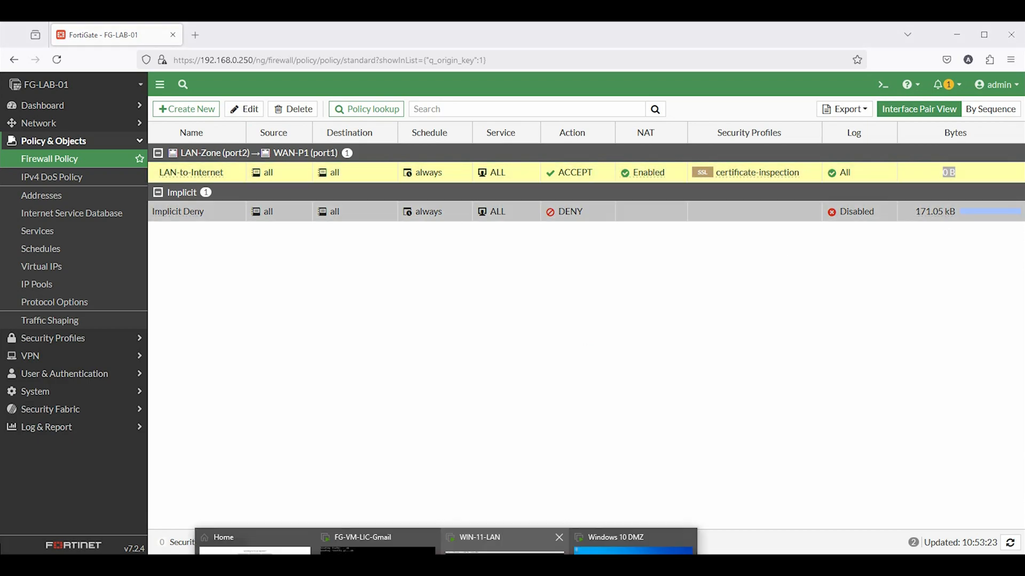
{"action": "left_click", "coordinate": [503, 549]}
Rerun ping 8.8.8.8 on WIN-11-LAN and confirm it now gets 0% packet loss
{"action": "key", "text": "Up"}
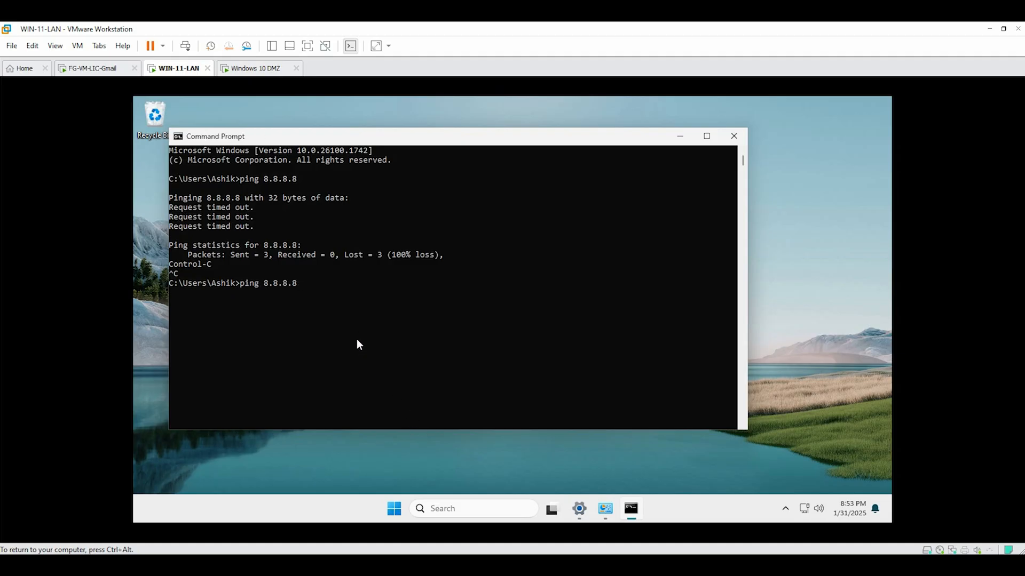
{"action": "key", "text": "Return"}
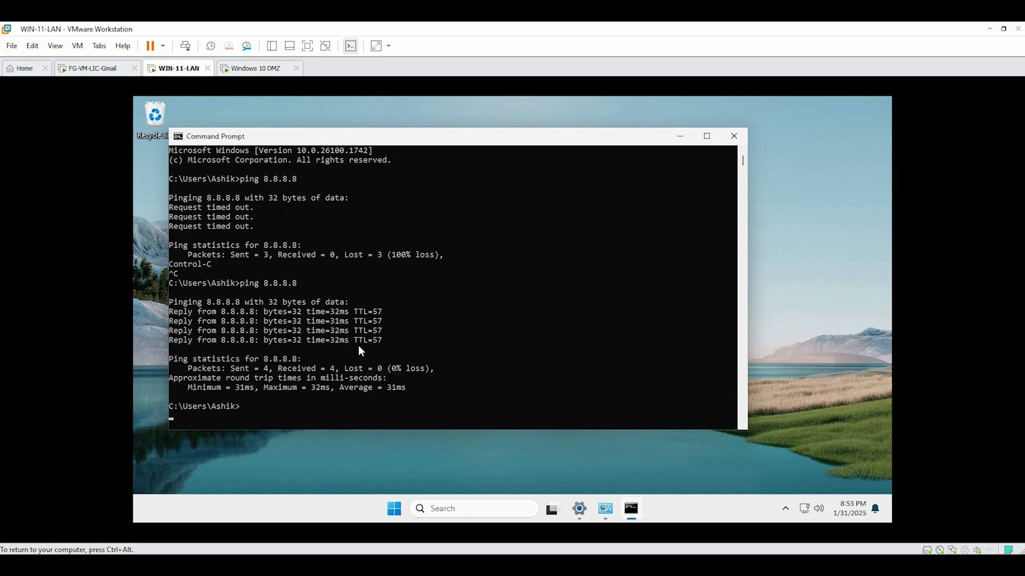
{"action": "key", "text": "Return"}
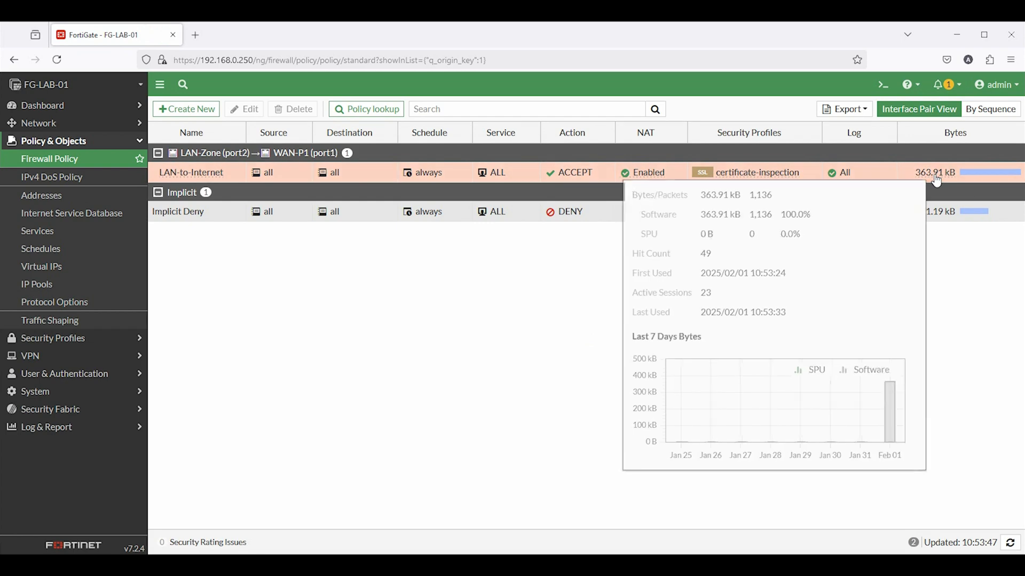
Open the LAN-to-Internet policy's edit page, showing 49 hits, 23 sessions and 363.91 kB
{"action": "double_click", "coordinate": [208, 172]}
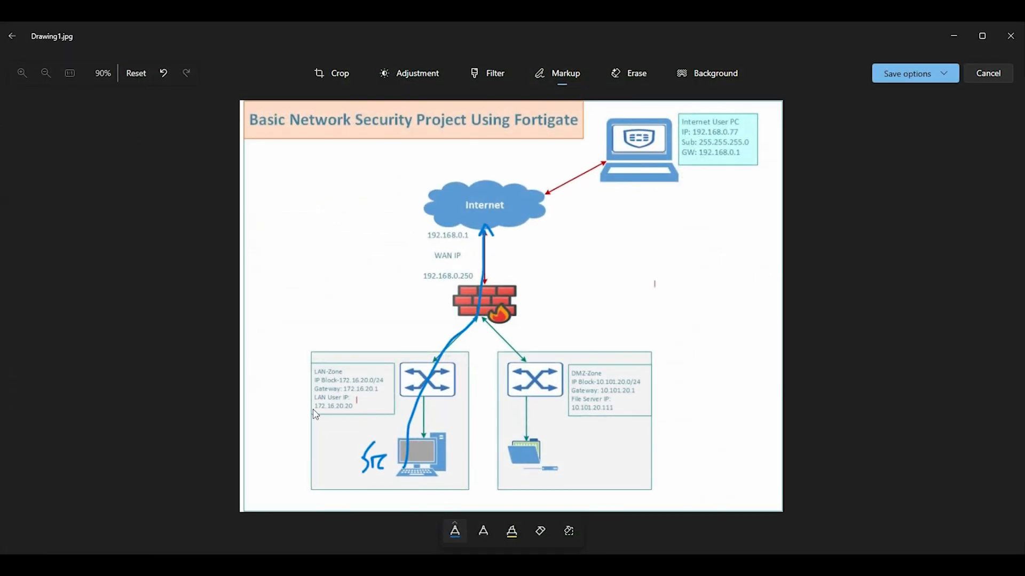
{"action": "left_click_drag", "start_coordinate": [313, 410], "coordinate": [358, 411]}
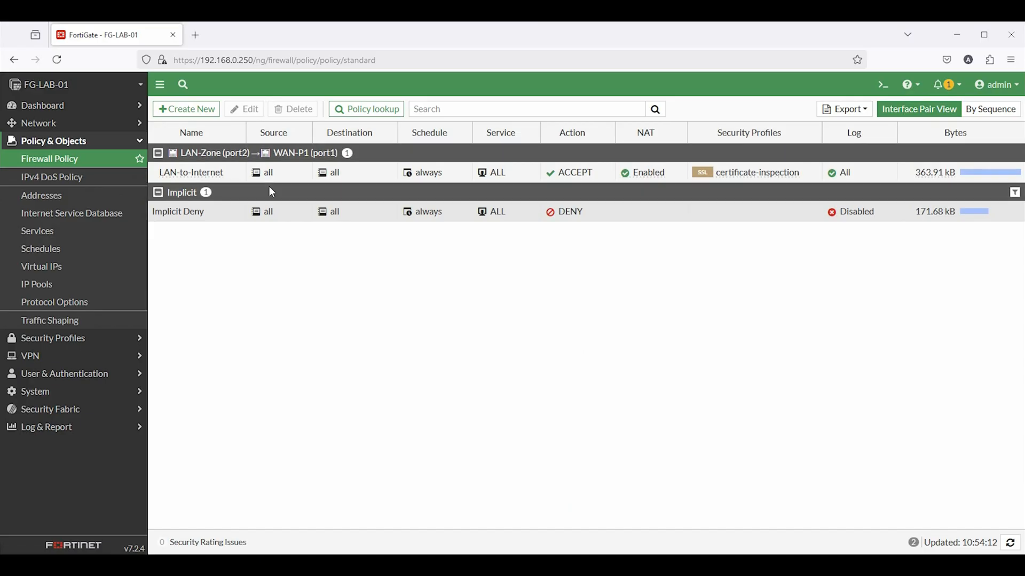
{"action": "double_click", "coordinate": [238, 169]}
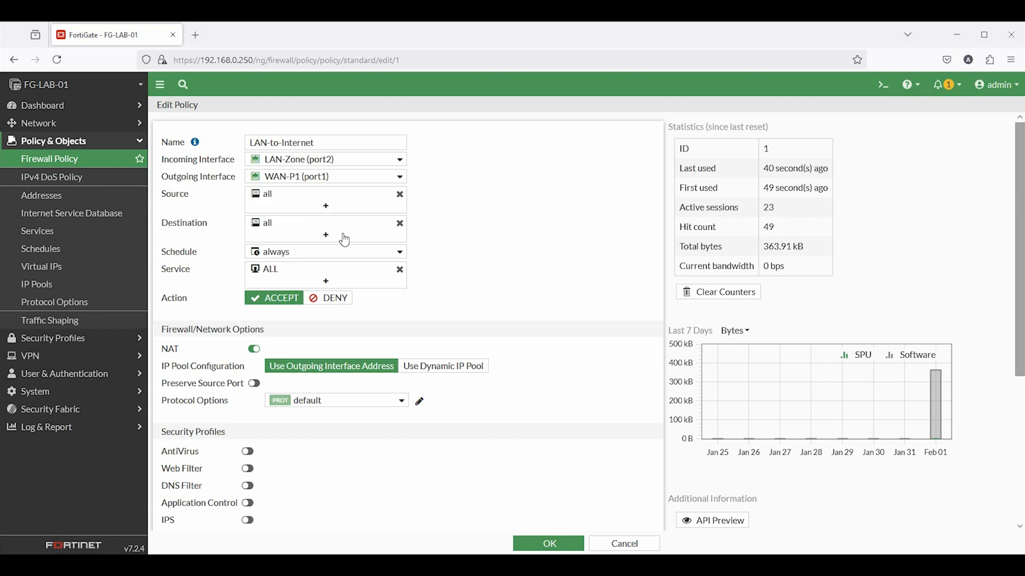
Create a new address object LAN-PC with IP/Netmask 172.16.20.20/32
{"action": "left_click", "coordinate": [326, 206]}
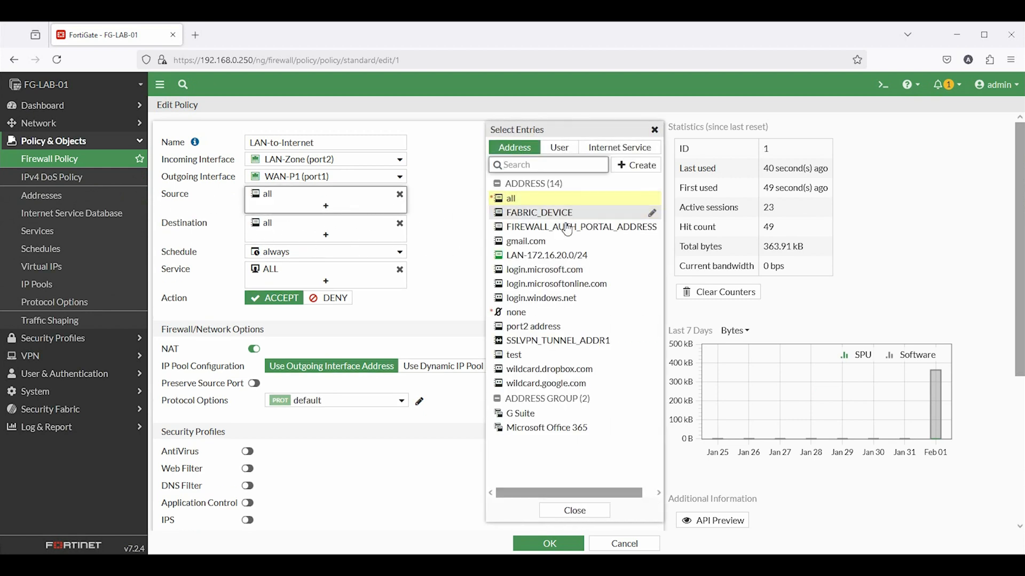
{"action": "mouse_move", "coordinate": [554, 263]}
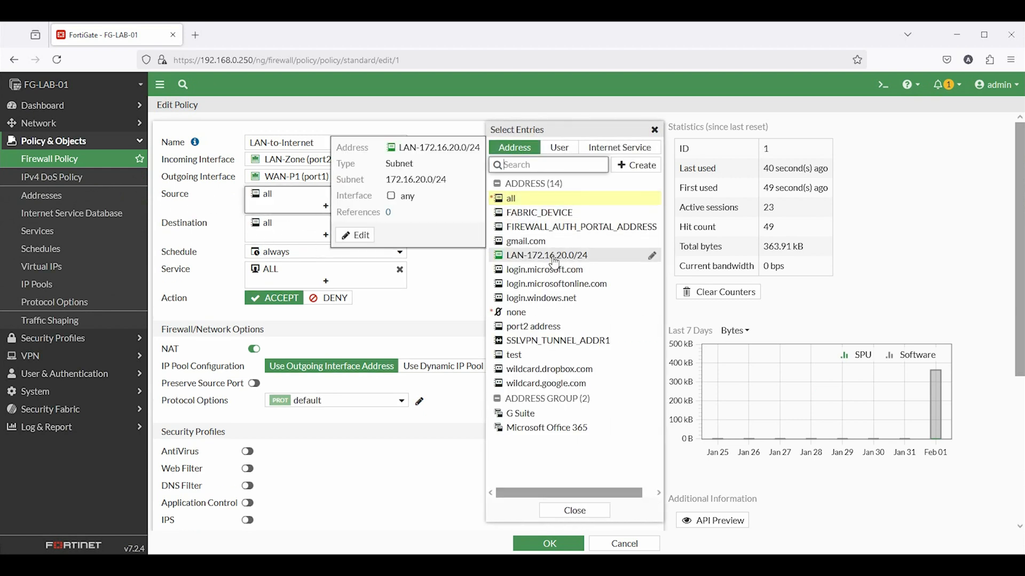
{"action": "left_click", "coordinate": [646, 167]}
{"action": "left_click", "coordinate": [516, 203]}
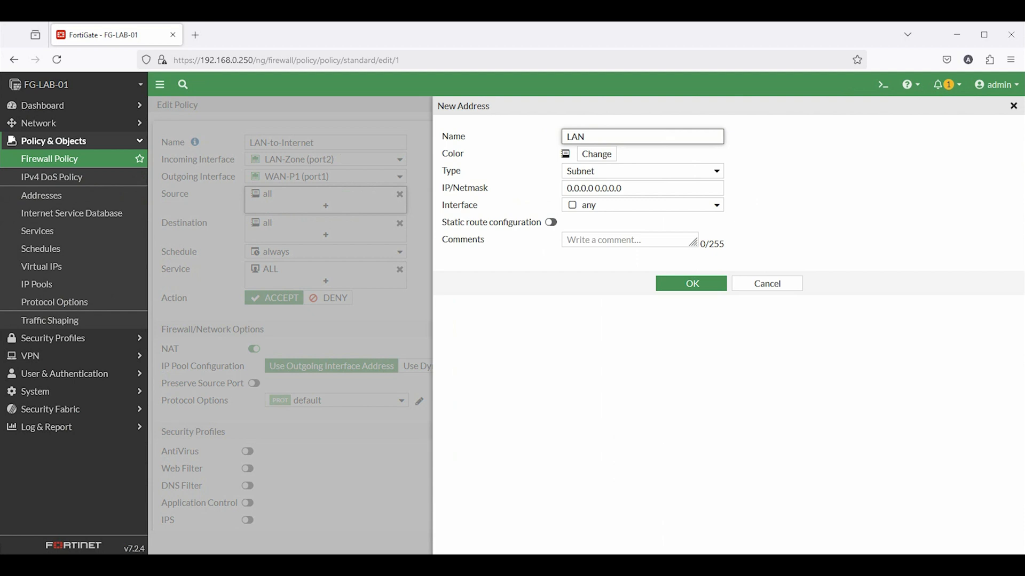
{"action": "left_click_drag", "start_coordinate": [647, 188], "coordinate": [504, 191]}
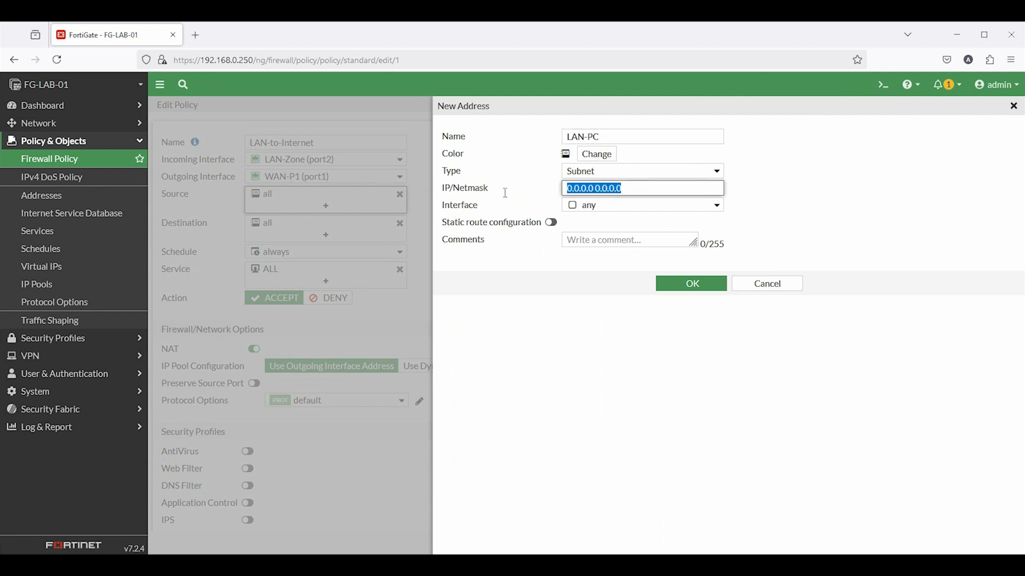
{"action": "type", "text": "172.16.20.20/32"}
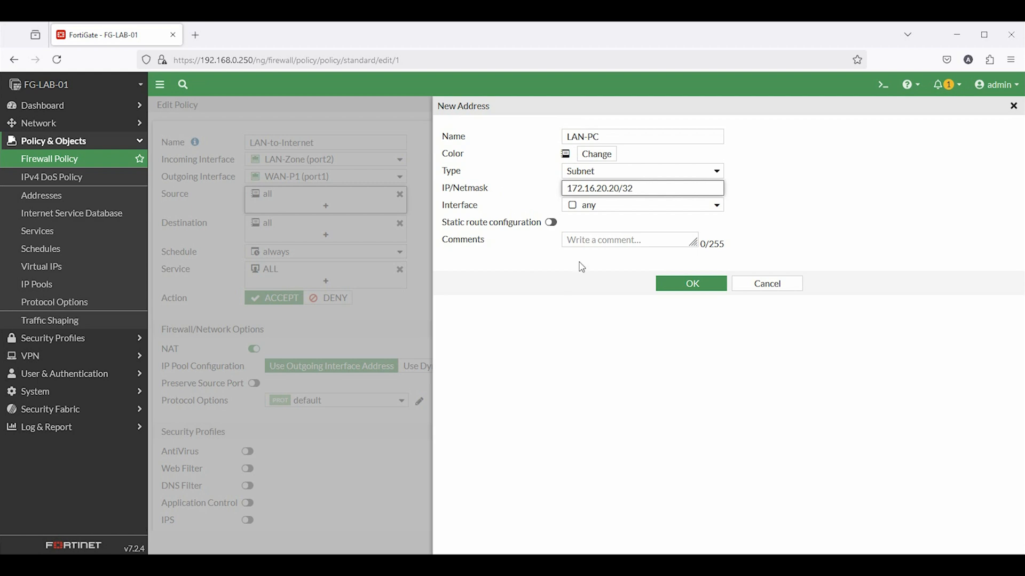
{"action": "left_click", "coordinate": [574, 158]}
{"action": "left_click", "coordinate": [630, 211]}
{"action": "left_click", "coordinate": [692, 284]}
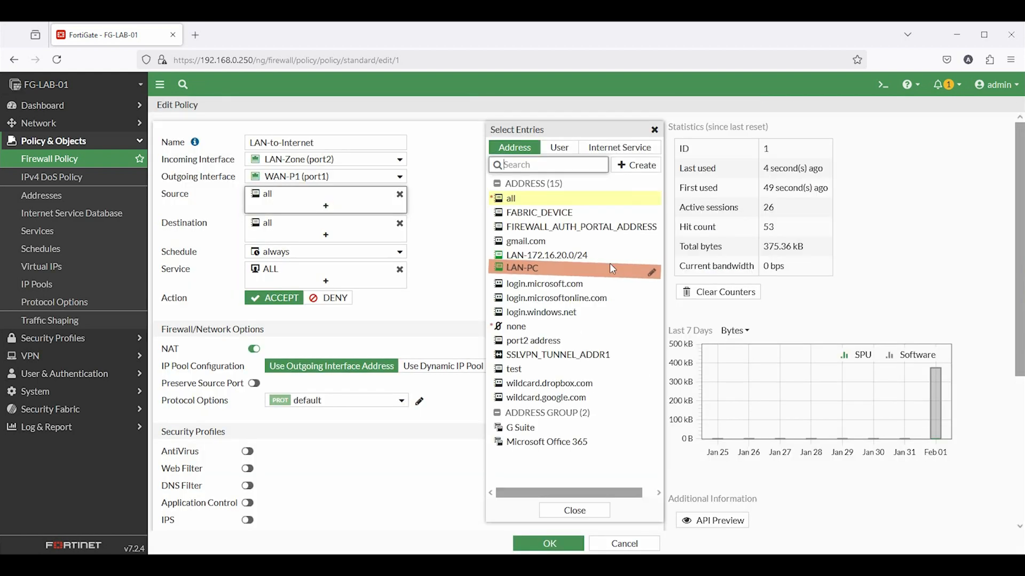
Make LAN-PC the LAN-to-Internet policy's source and save the policy
{"action": "left_click", "coordinate": [612, 269]}
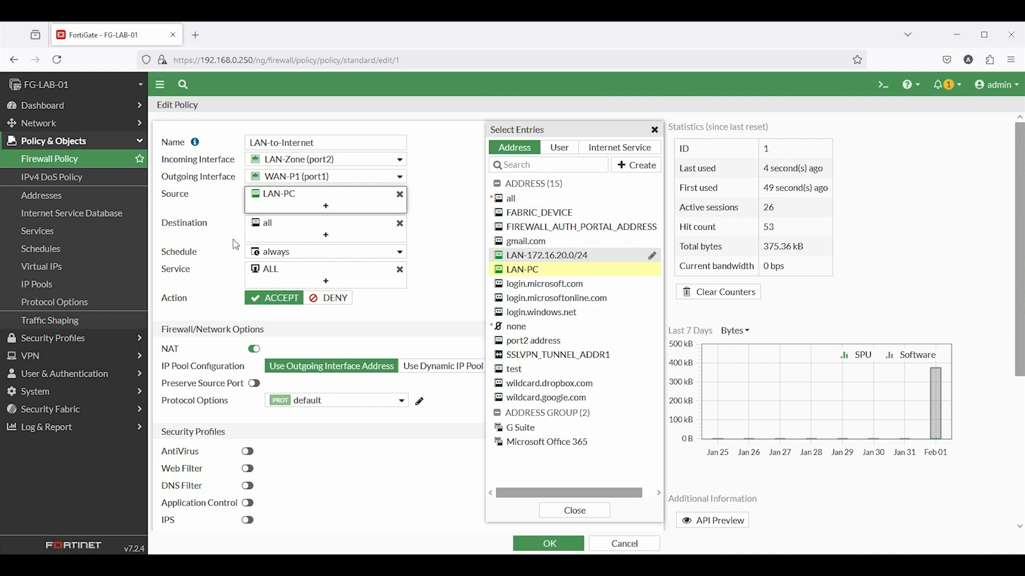
{"action": "left_click", "coordinate": [575, 510]}
{"action": "left_click", "coordinate": [549, 543]}
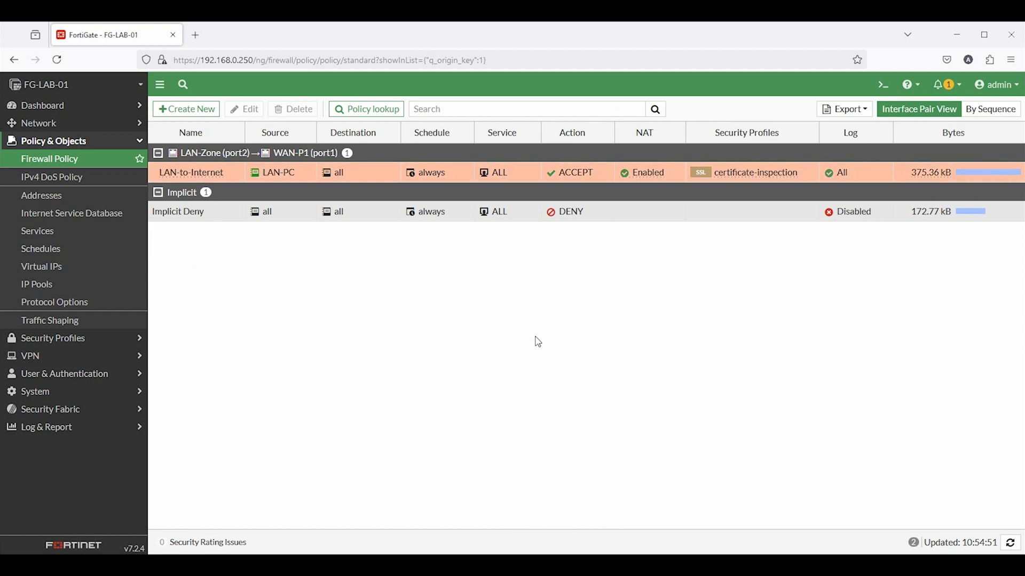
Switch to WIN-11-LAN and load google.com in Edge
{"action": "left_click", "coordinate": [446, 567]}
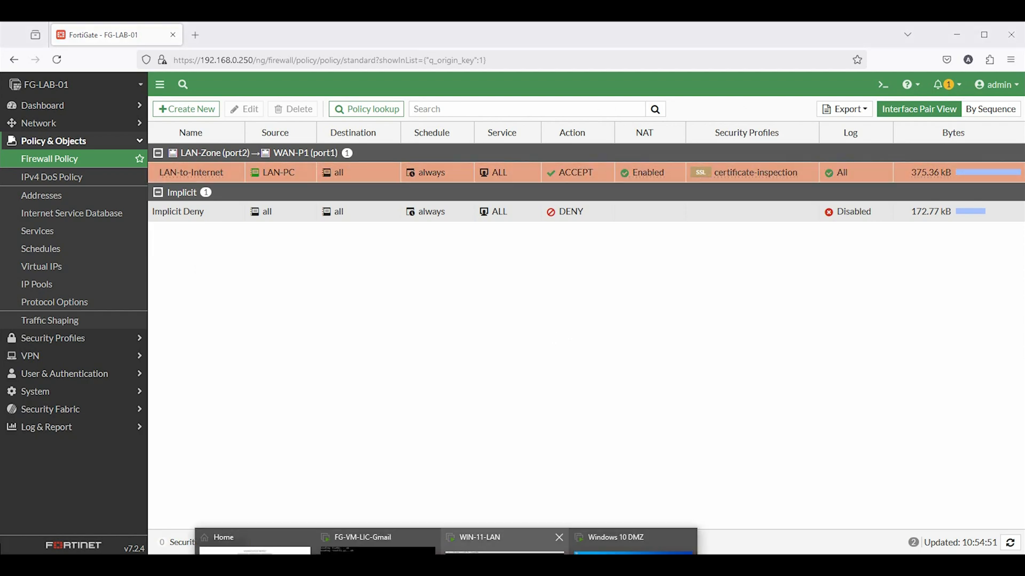
{"action": "left_click", "coordinate": [504, 543]}
{"action": "type", "text": "gg"}
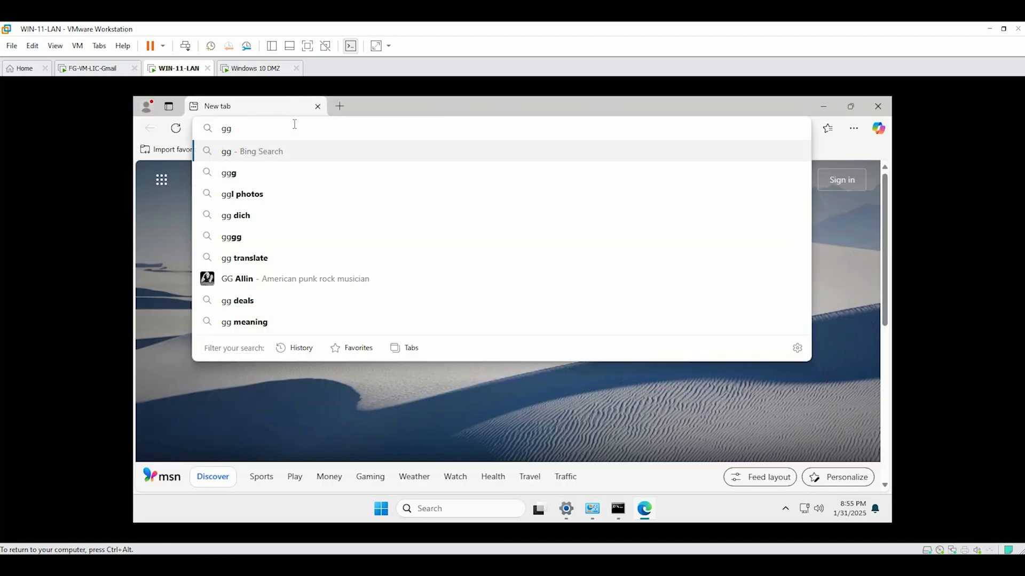
{"action": "key", "text": "BackSpace"}
{"action": "type", "text": "oog"}
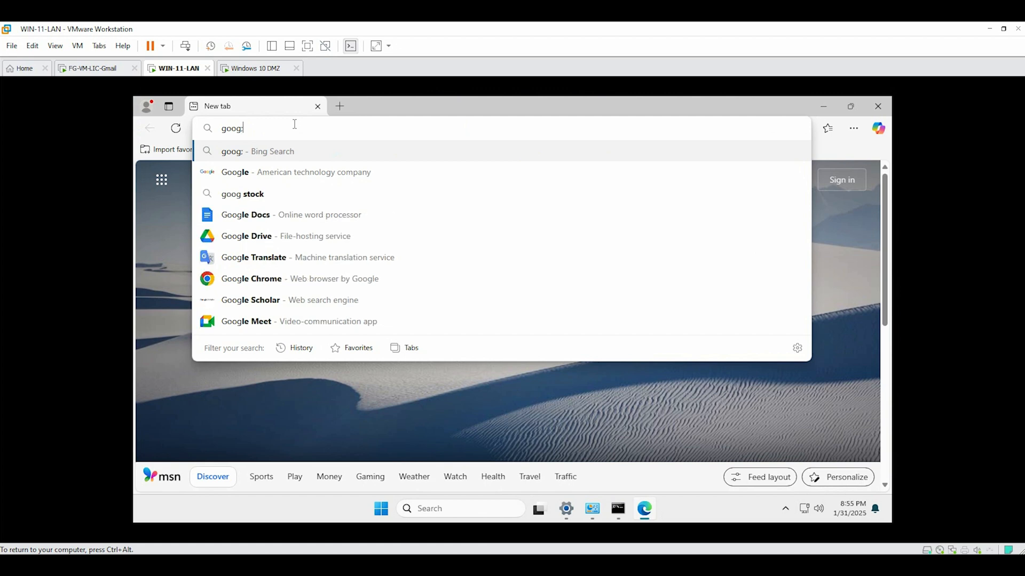
{"action": "type", "text": "le.com"}
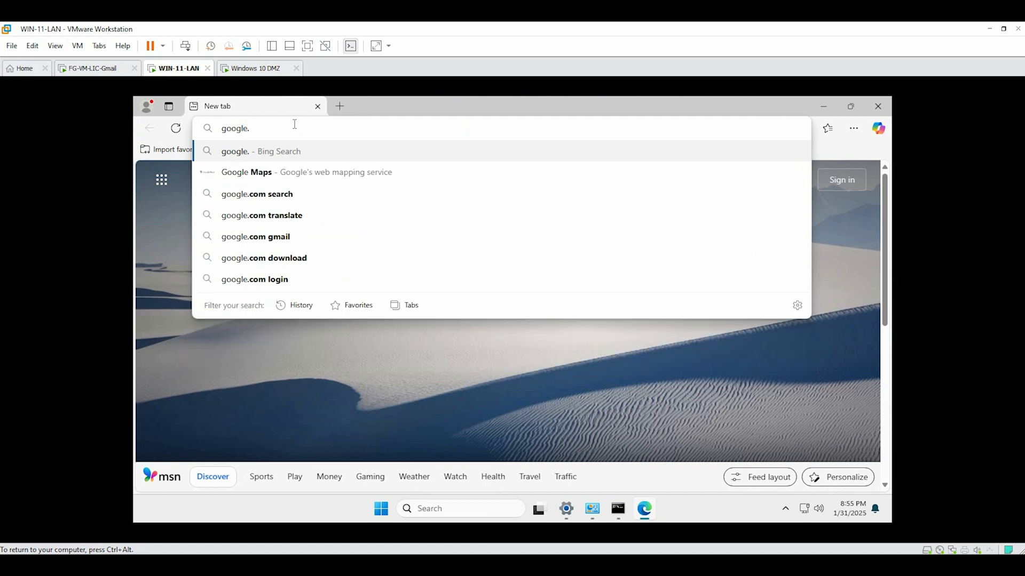
{"action": "key", "text": "Return"}
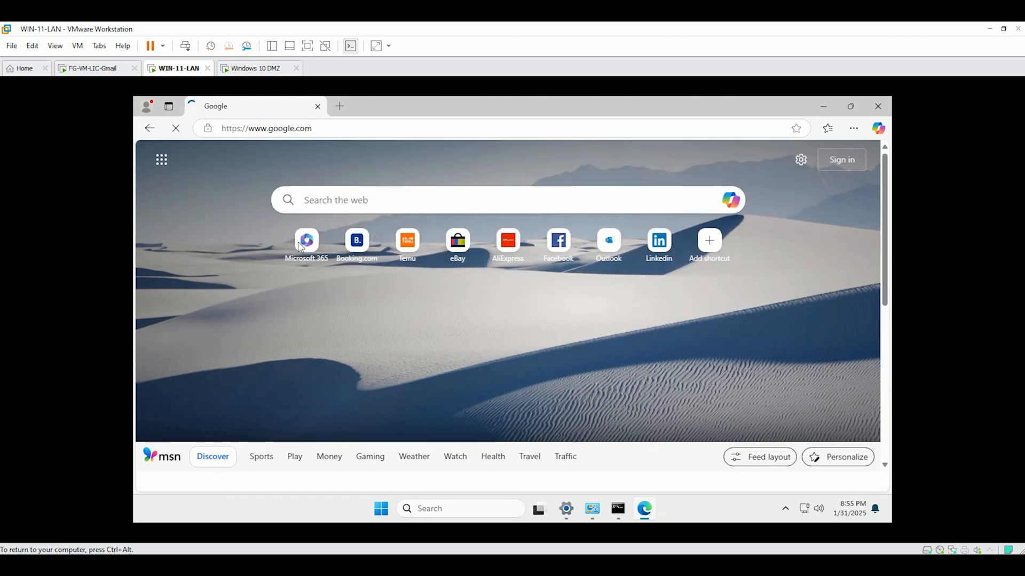
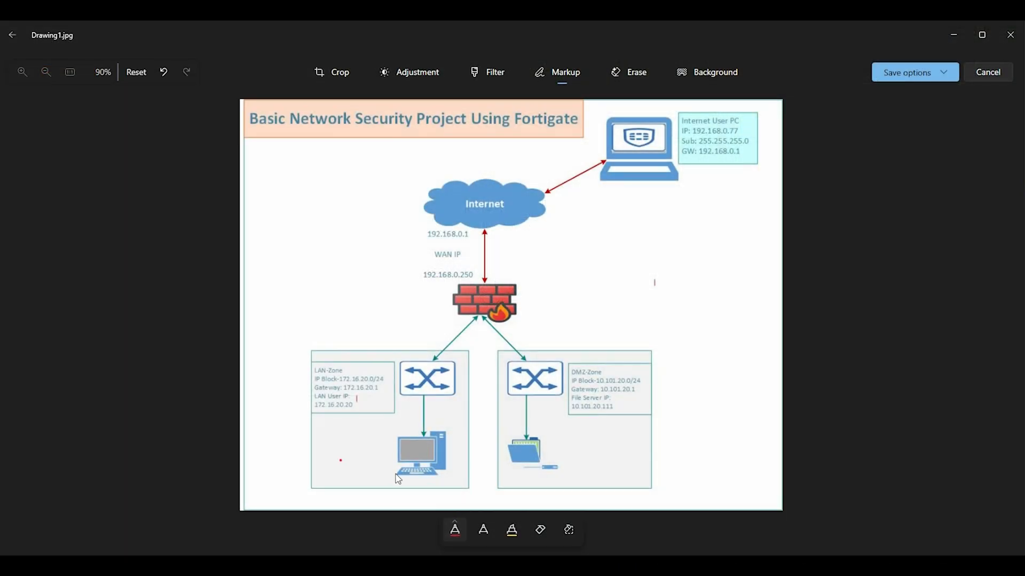
Draw red strokes tracing the LAN PC through the firewall to the DMZ server, marking the LAN PC
{"action": "mouse_move", "coordinate": [398, 476]}
{"action": "left_mouse_down"}
{"action": "mouse_move", "coordinate": [429, 358]}
{"action": "mouse_move", "coordinate": [459, 330]}
{"action": "mouse_move", "coordinate": [502, 334]}
{"action": "mouse_move", "coordinate": [541, 375]}
{"action": "mouse_move", "coordinate": [546, 435]}
{"action": "mouse_move", "coordinate": [558, 414]}
{"action": "mouse_move", "coordinate": [629, 414]}
{"action": "left_mouse_up"}
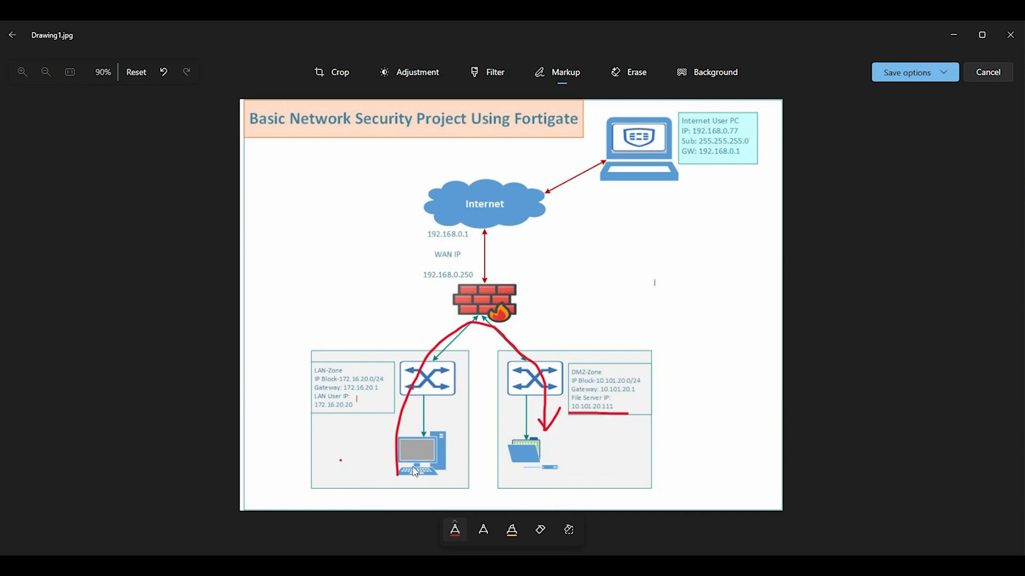
{"action": "left_click_drag", "start_coordinate": [341, 460], "coordinate": [359, 468]}
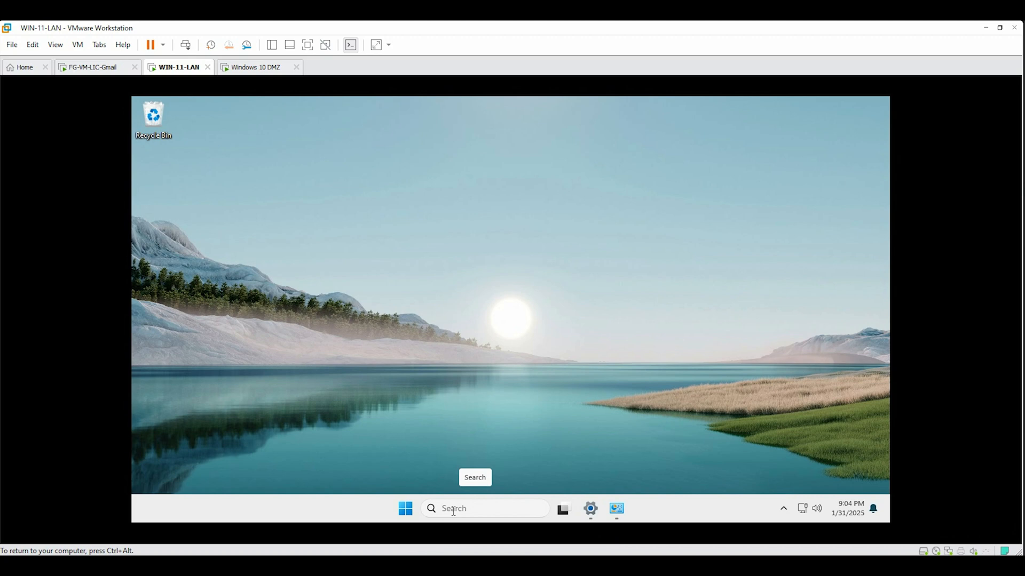
Run 'ping 10.101.20.111' in a WIN-11-LAN Command Prompt, then stop it with Ctrl+C
{"action": "left_click", "coordinate": [453, 509]}
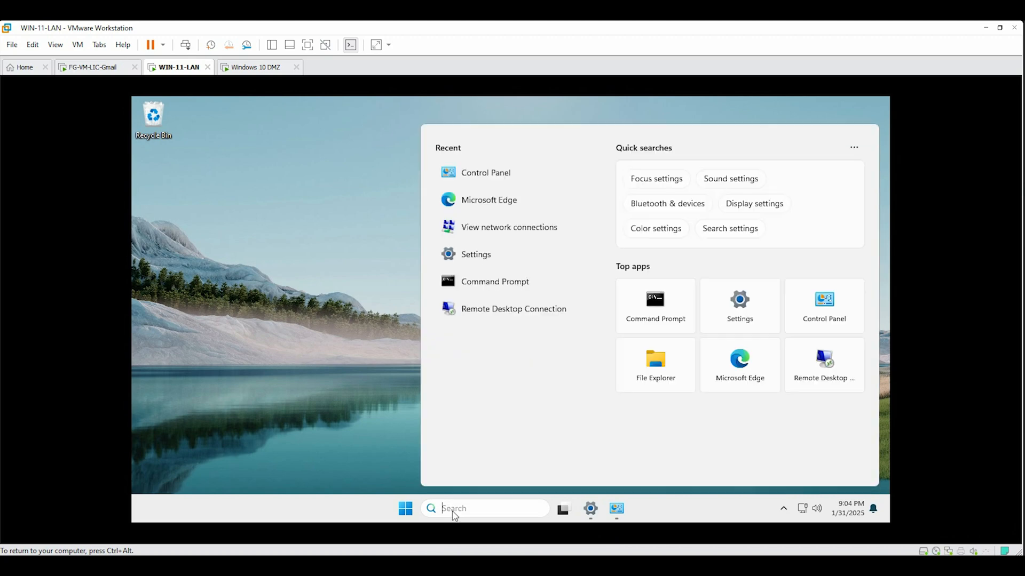
{"action": "left_click", "coordinate": [662, 299]}
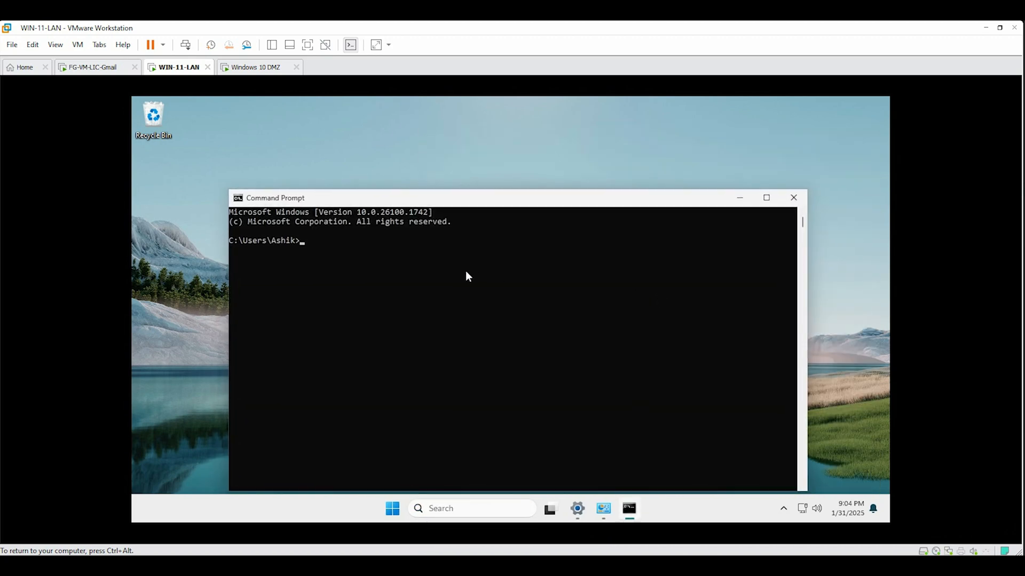
{"action": "type", "text": "ping 10.101.20.111"}
{"action": "key", "text": "Return"}
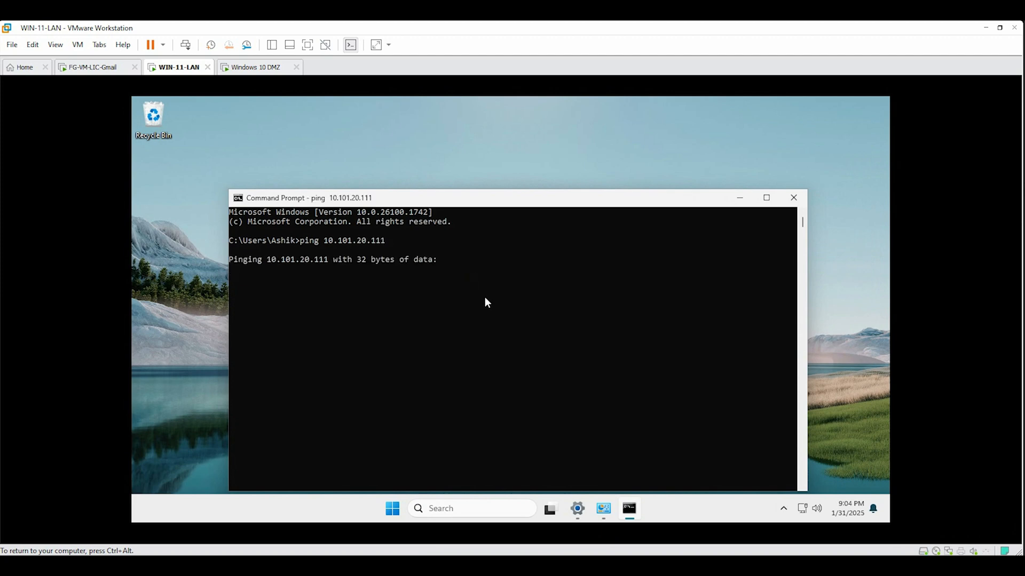
{"action": "key", "text": "ctrl+c"}
{"action": "key", "text": "ctrl+alt"}
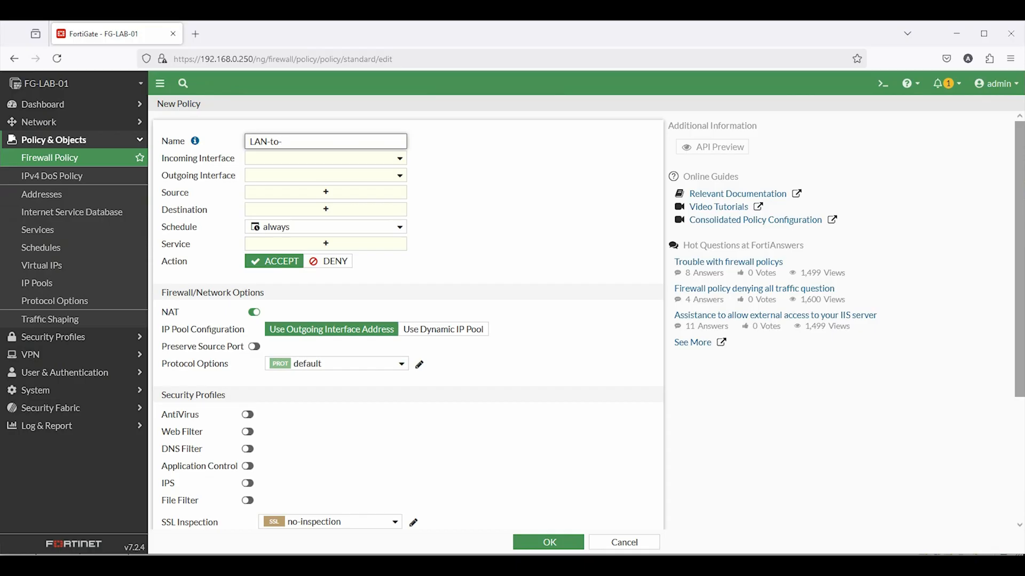
Set the policy's interfaces to LAN-Zone (port2) → DMZ-Zone (port3) with source LAN-PC
{"action": "left_click", "coordinate": [262, 155]}
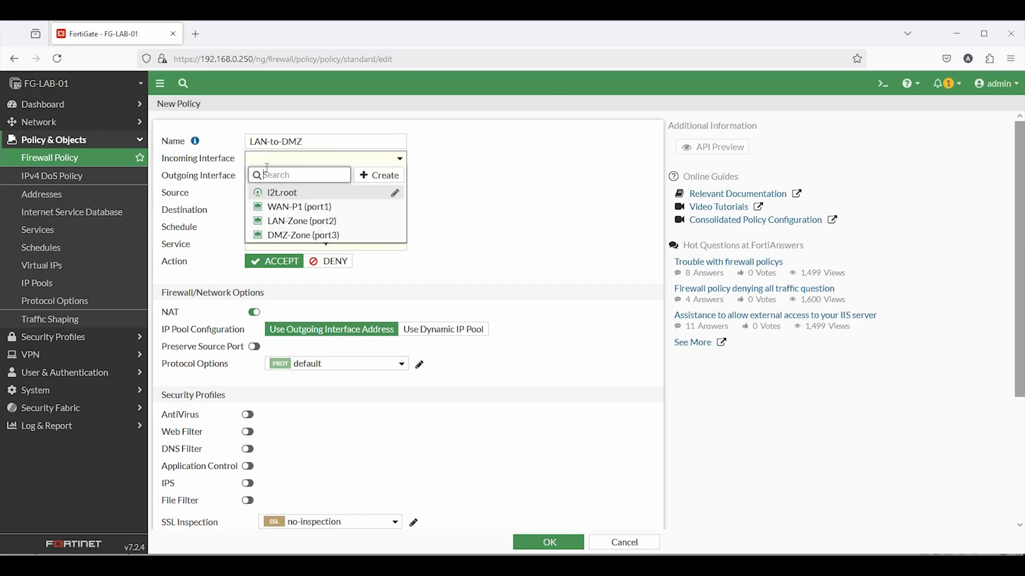
{"action": "left_click", "coordinate": [285, 219]}
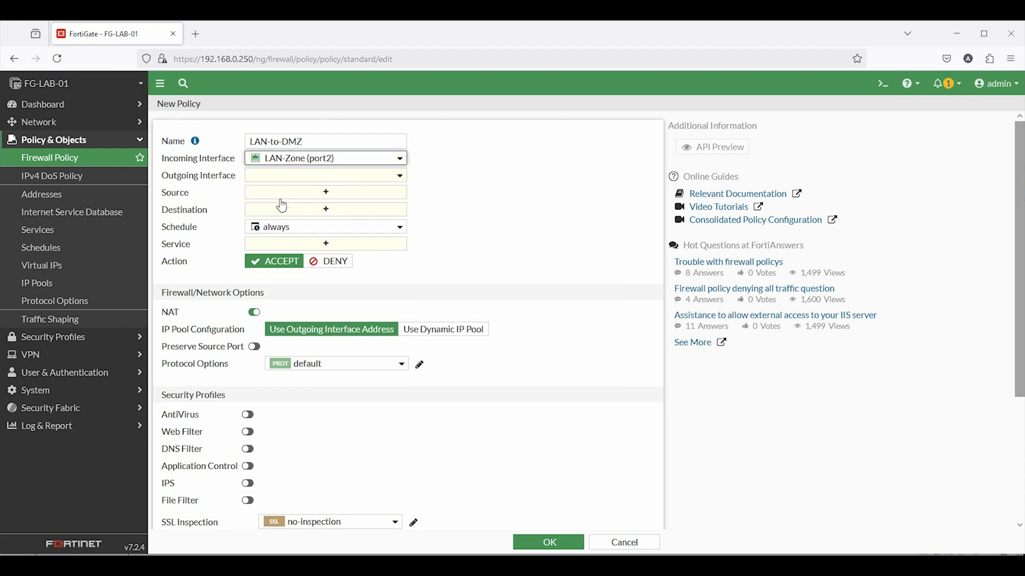
{"action": "left_click", "coordinate": [276, 177]}
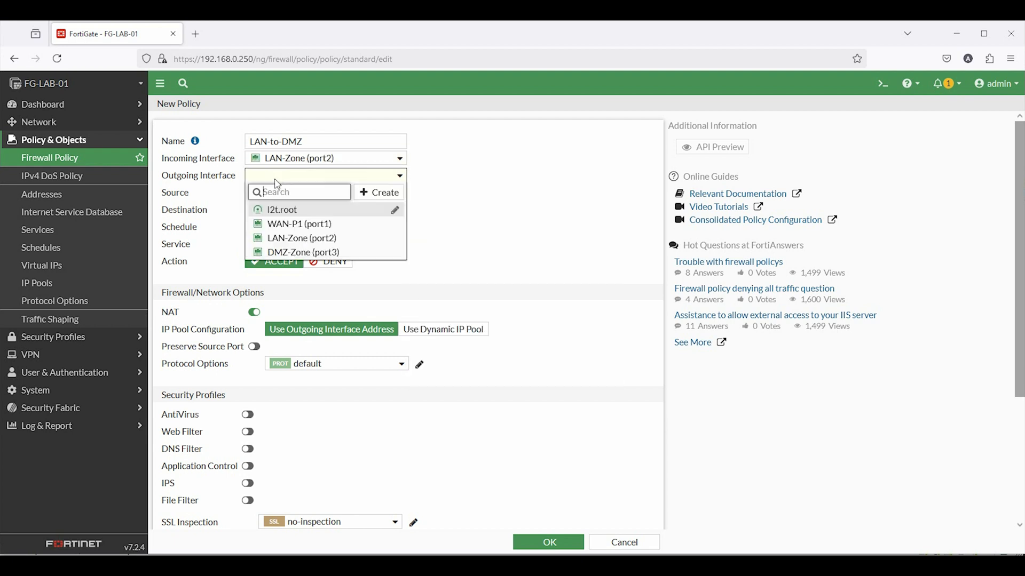
{"action": "left_click", "coordinate": [304, 253]}
{"action": "left_click", "coordinate": [325, 193]}
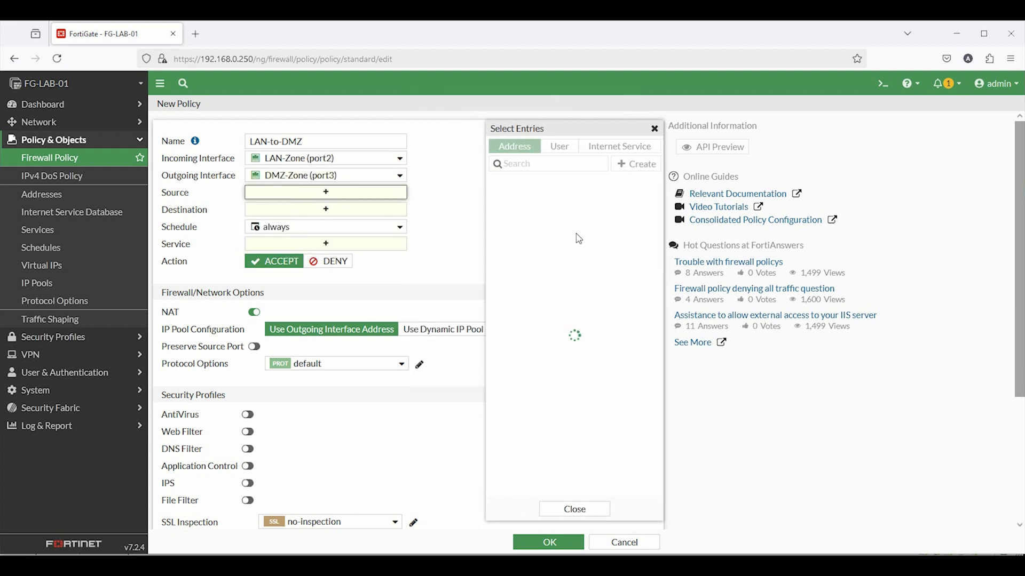
{"action": "left_click", "coordinate": [526, 272]}
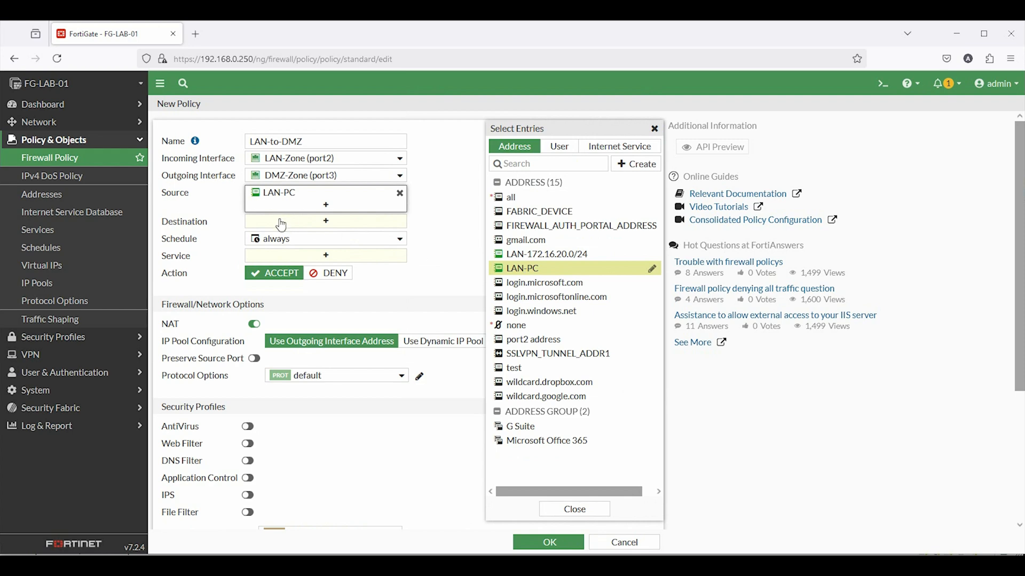
Create a magenta DMZ-PC-Server address for 10.101.20.111 and make it the destination
{"action": "left_click", "coordinate": [283, 222]}
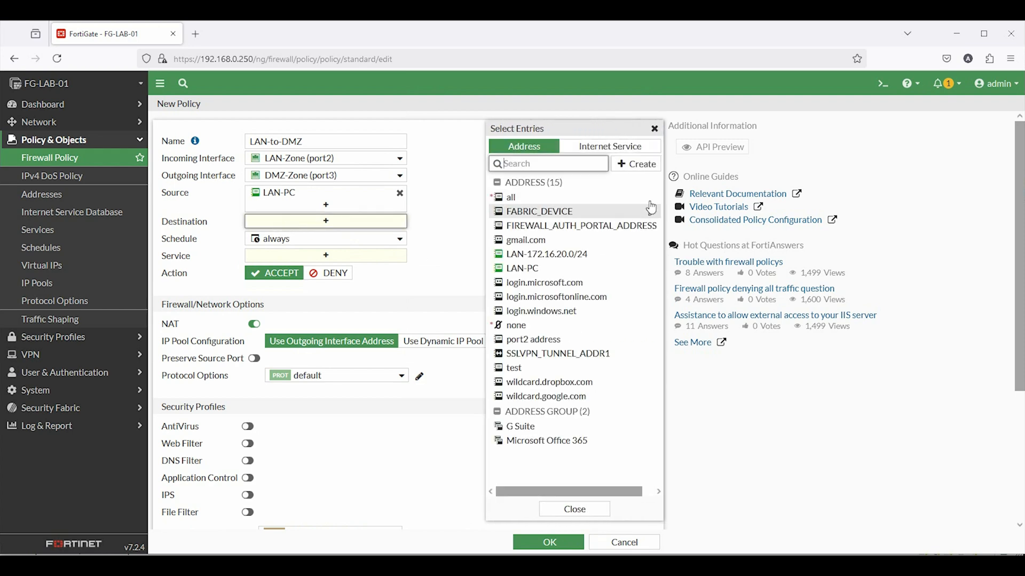
{"action": "left_click", "coordinate": [638, 165]}
{"action": "left_click", "coordinate": [599, 206]}
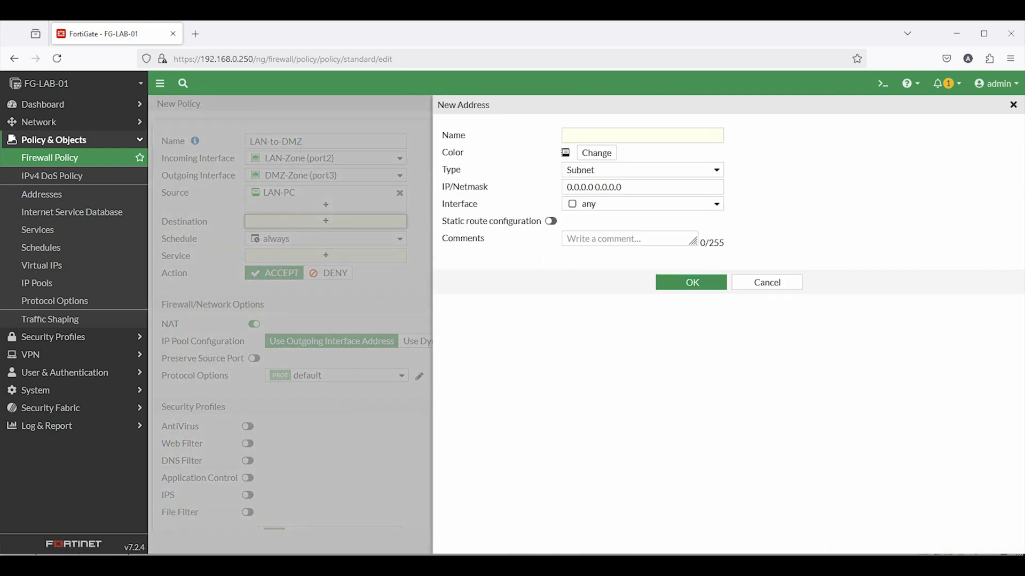
{"action": "key", "text": "alt+Tab"}
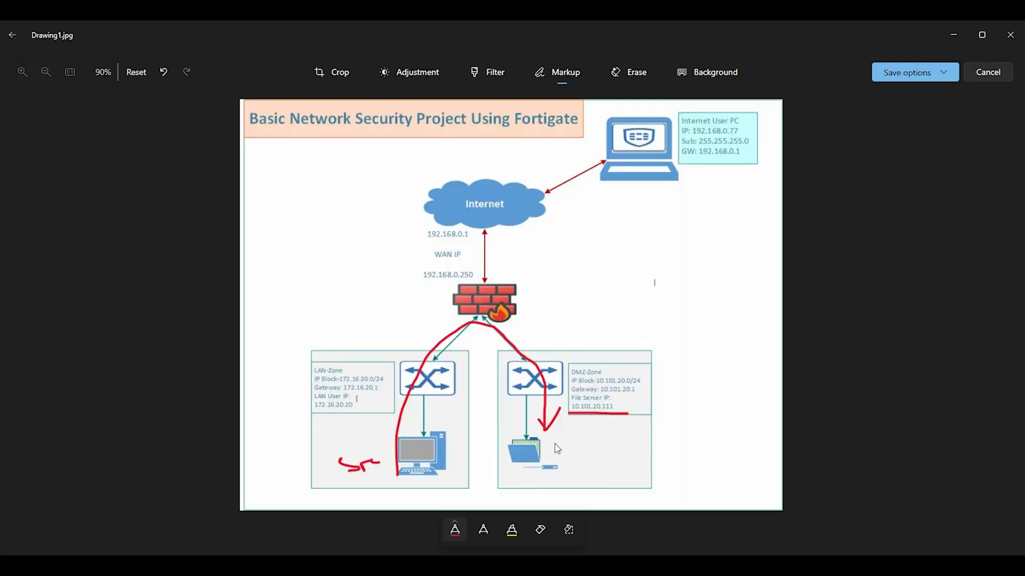
{"action": "key", "text": "alt+Tab"}
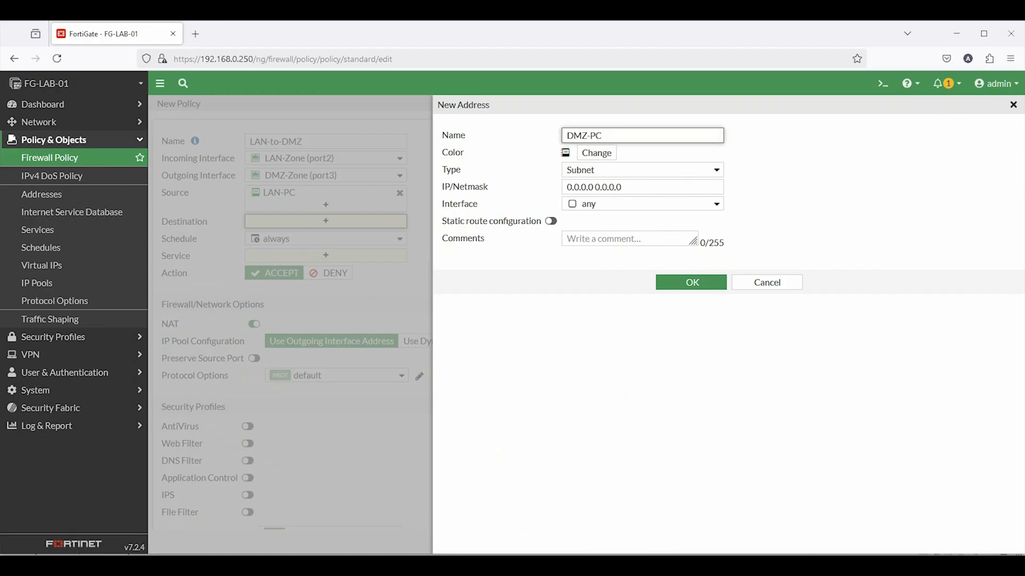
{"action": "left_click", "coordinate": [600, 154]}
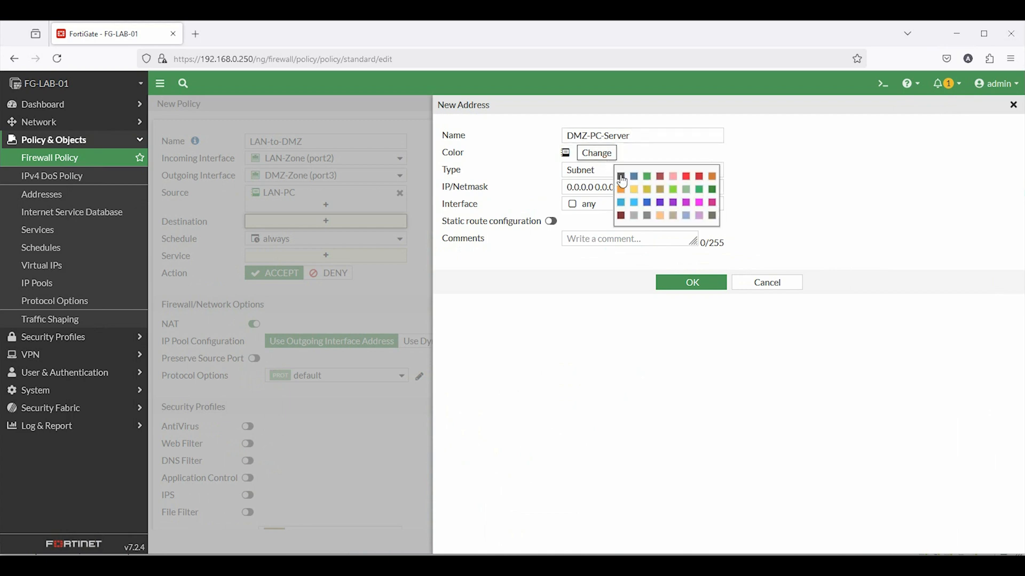
{"action": "left_click", "coordinate": [646, 176]}
{"action": "left_click_drag", "start_coordinate": [631, 188], "coordinate": [537, 184]}
{"action": "type", "text": "10.101.20.111/32"}
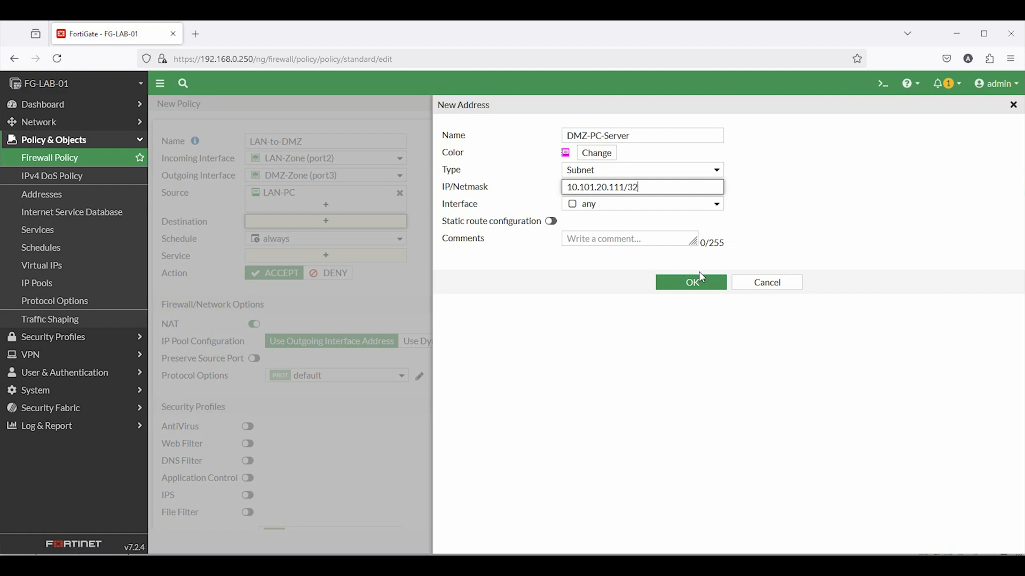
{"action": "left_click", "coordinate": [702, 283]}
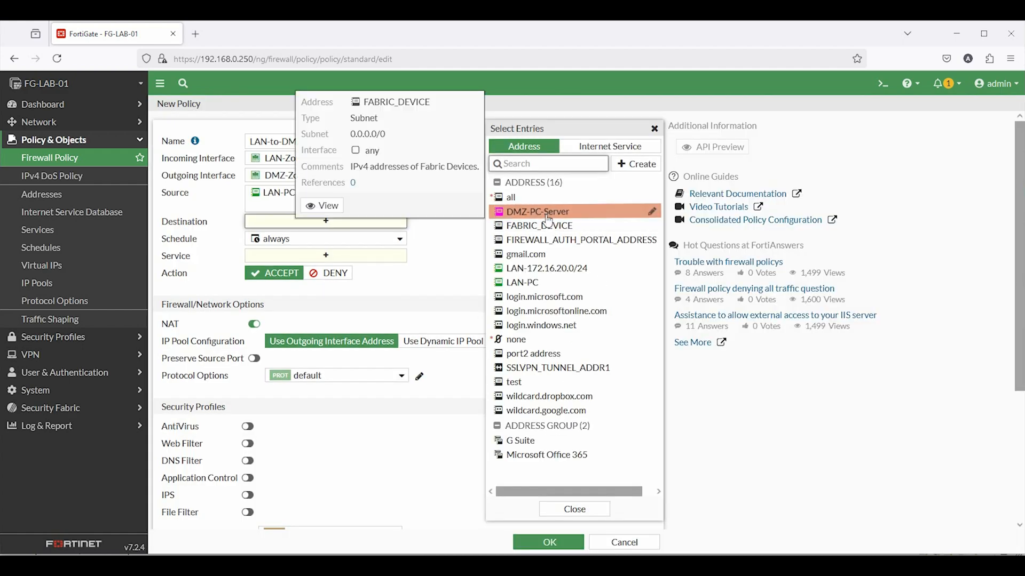
{"action": "left_click", "coordinate": [548, 216]}
Add services ALL_ICMP, ALL_TCP, ALL_UDP, HTTP and HTTPS to the policy
{"action": "left_click", "coordinate": [567, 542]}
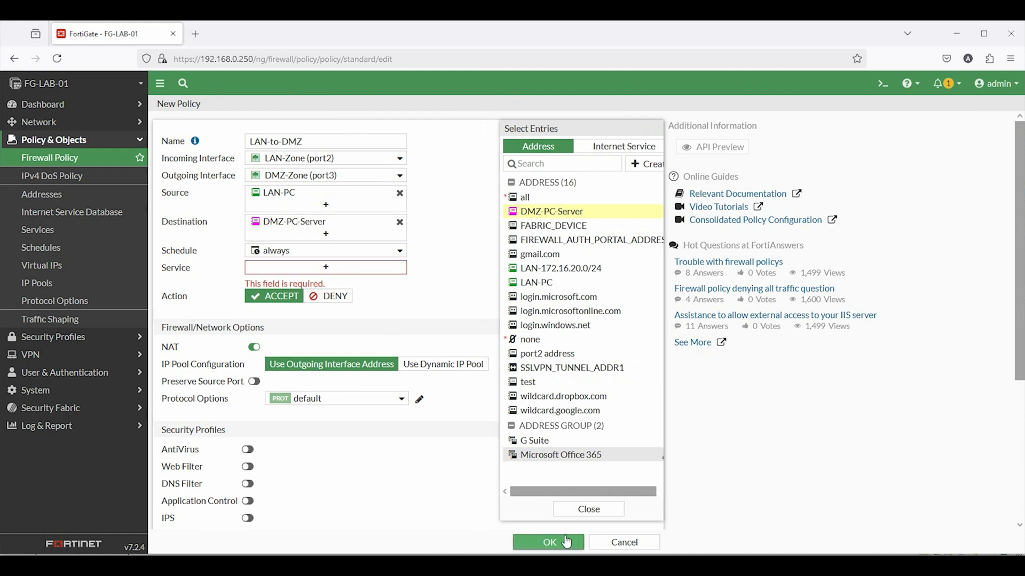
{"action": "left_click", "coordinate": [309, 269]}
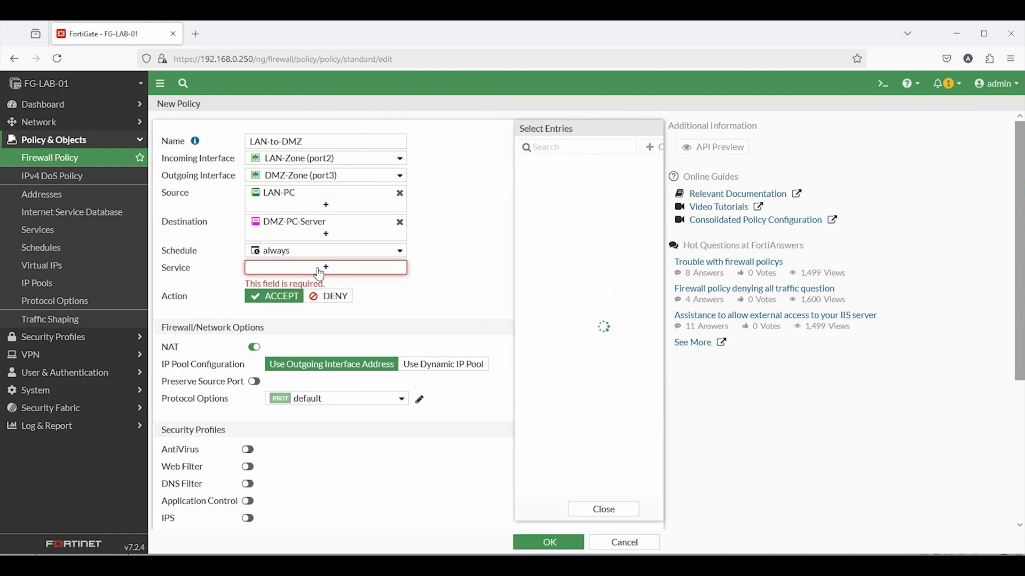
{"action": "left_click", "coordinate": [530, 208]}
{"action": "left_click", "coordinate": [520, 236]}
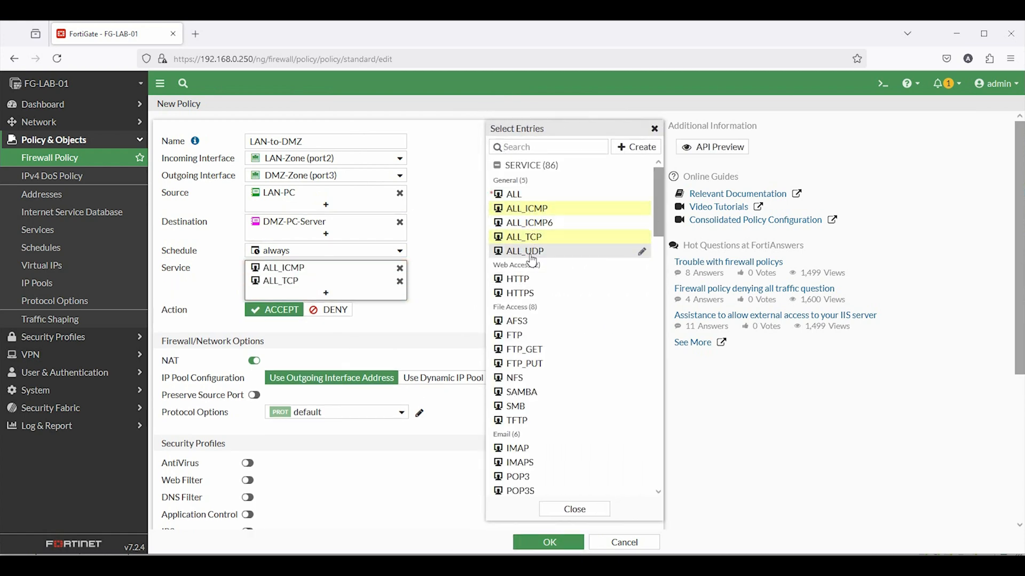
{"action": "left_click", "coordinate": [520, 250]}
{"action": "left_click", "coordinate": [513, 279]}
{"action": "left_click", "coordinate": [515, 293]}
{"action": "left_click", "coordinate": [558, 510]}
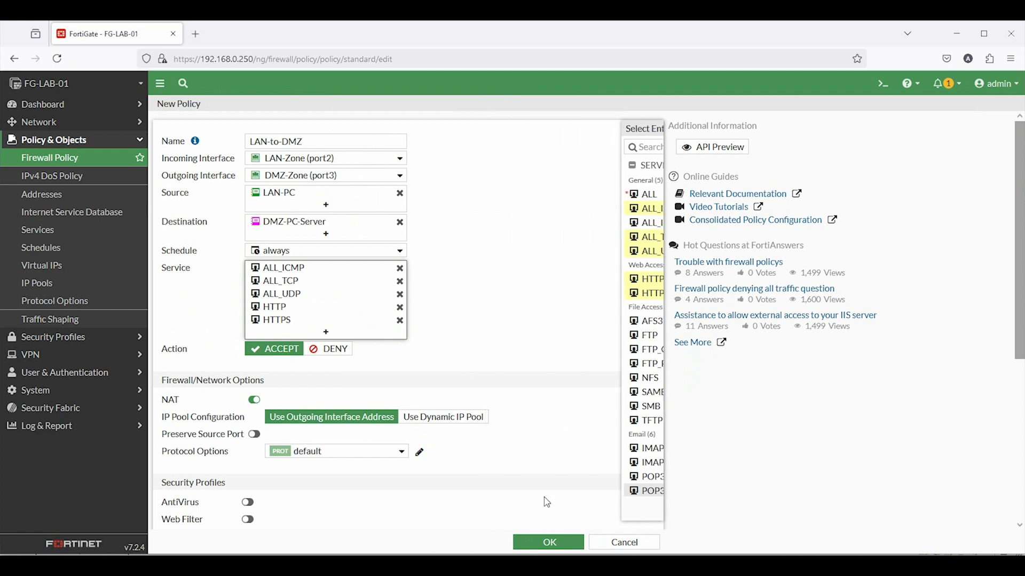
Disable NAT, log all sessions, and save the LAN-to-DMZ policy
{"action": "left_click", "coordinate": [254, 400]}
{"action": "left_click_drag", "start_coordinate": [155, 402], "coordinate": [180, 401]}
{"action": "scroll", "coordinate": [235, 403], "scroll_direction": "down", "scroll_amount": 3}
{"action": "scroll", "coordinate": [267, 416], "scroll_direction": "down", "scroll_amount": 2}
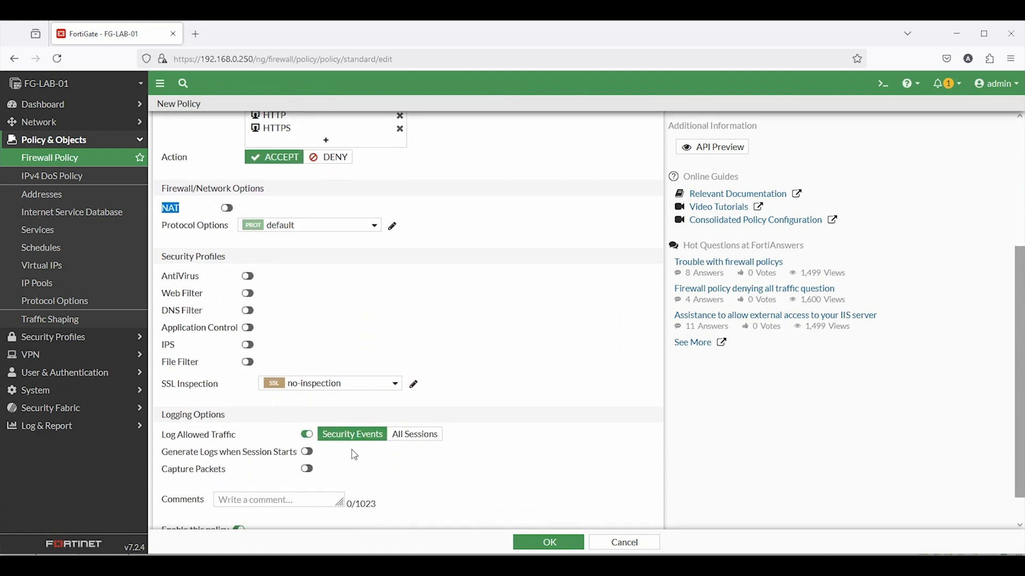
{"action": "left_click", "coordinate": [405, 401]}
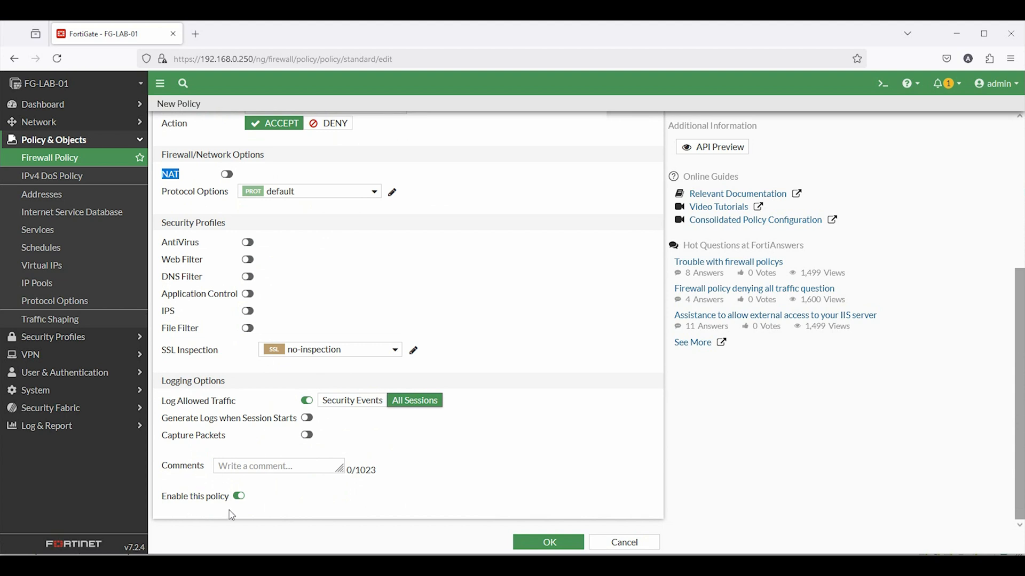
{"action": "left_click_drag", "start_coordinate": [229, 496], "coordinate": [166, 496]}
{"action": "left_click", "coordinate": [564, 554]}
{"action": "left_click", "coordinate": [563, 549]}
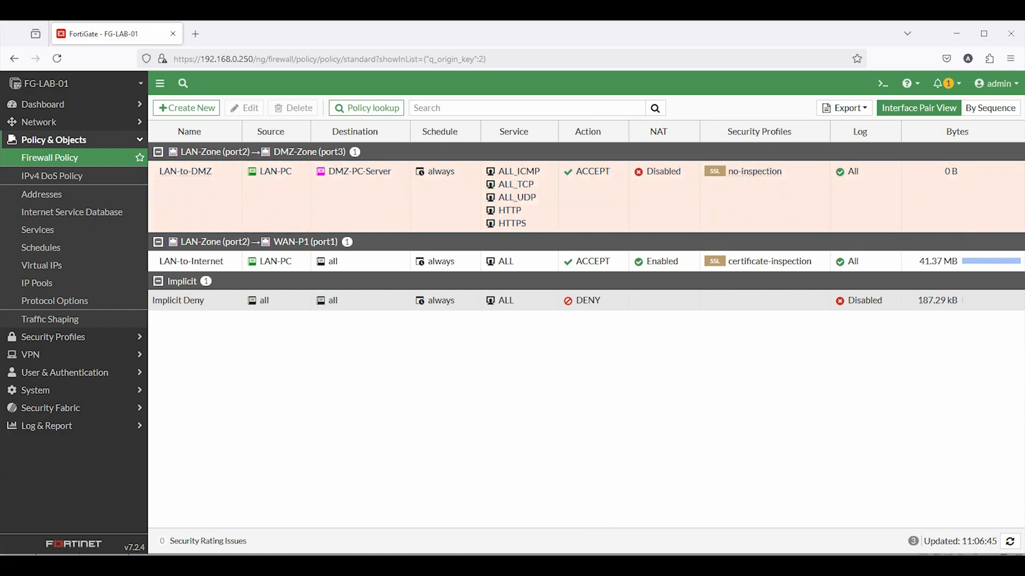
Rerun the ping to 10.101.20.111 on WIN-11-LAN
{"action": "mouse_move", "coordinate": [449, 563]}
{"action": "left_click", "coordinate": [483, 549]}
{"action": "left_click_drag", "start_coordinate": [453, 391], "coordinate": [444, 384]}
{"action": "key", "text": "Up"}
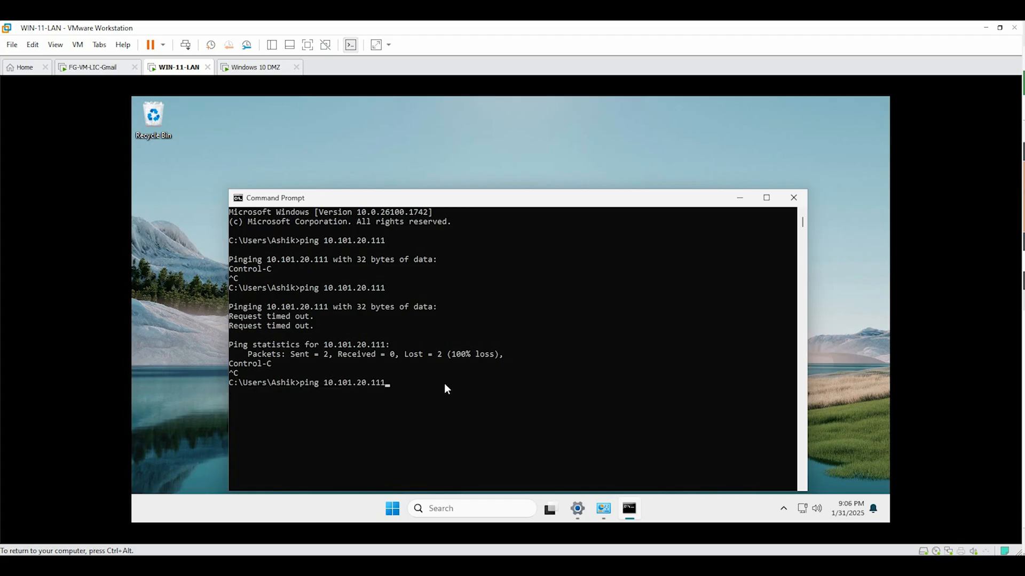
{"action": "key", "text": "Return"}
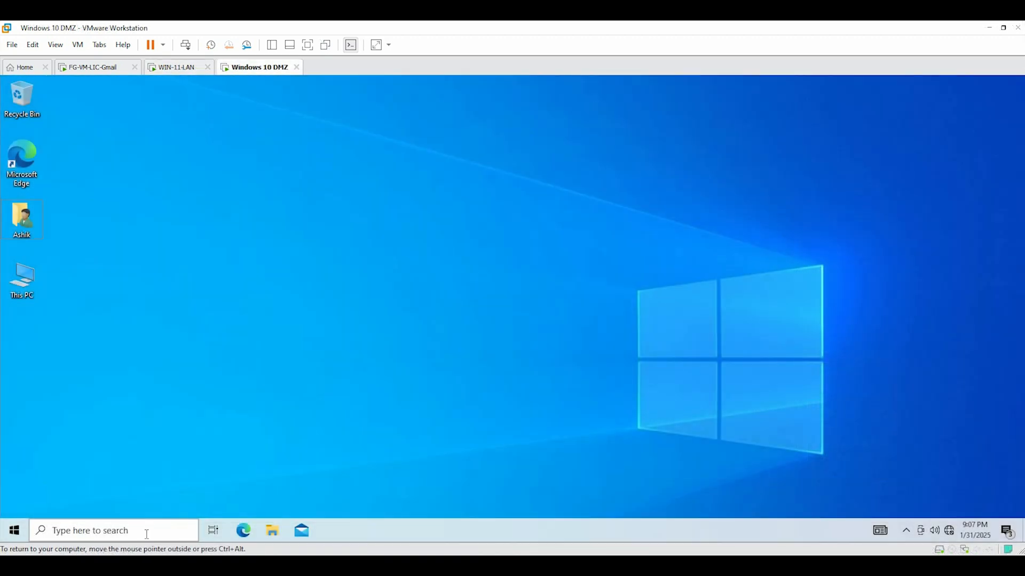
Start pinging the LAN PC at 172.16.20.20 from a Command Prompt on the DMZ machine
{"action": "left_click", "coordinate": [145, 528]}
{"action": "left_click", "coordinate": [113, 312]}
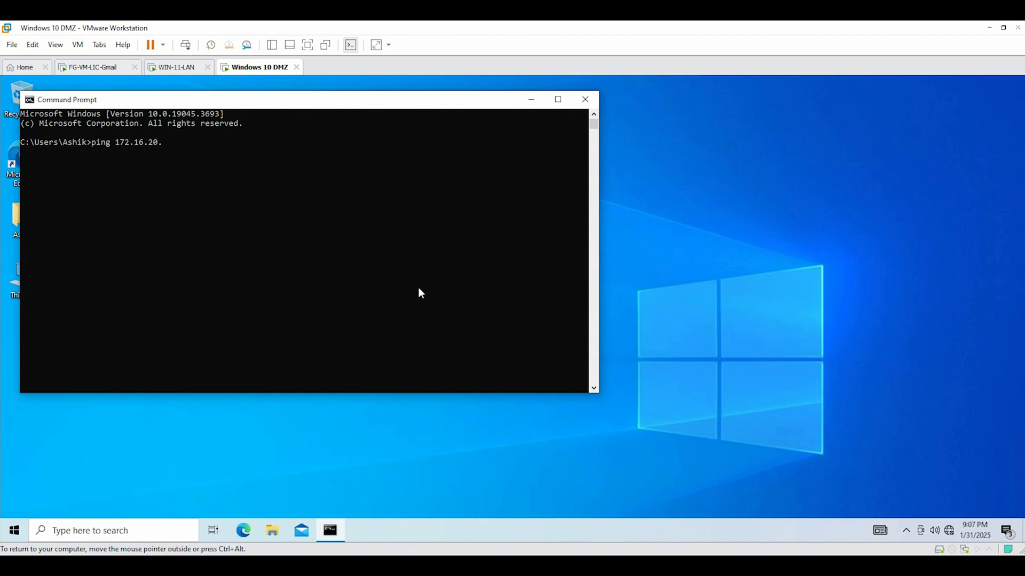
{"action": "key", "text": "Return"}
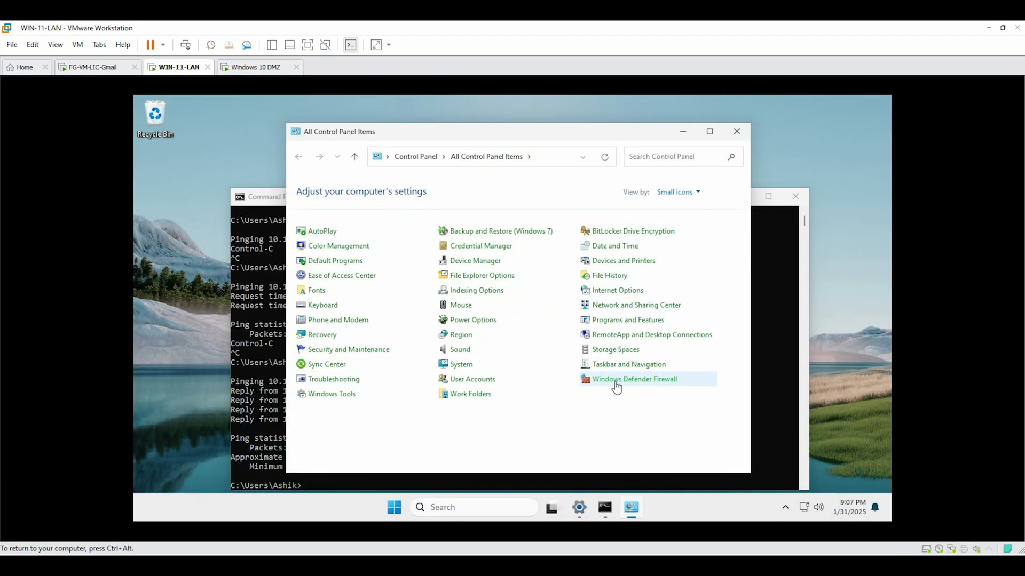
Turn off Windows Defender Firewall for both private and public networks
{"action": "left_click", "coordinate": [617, 381]}
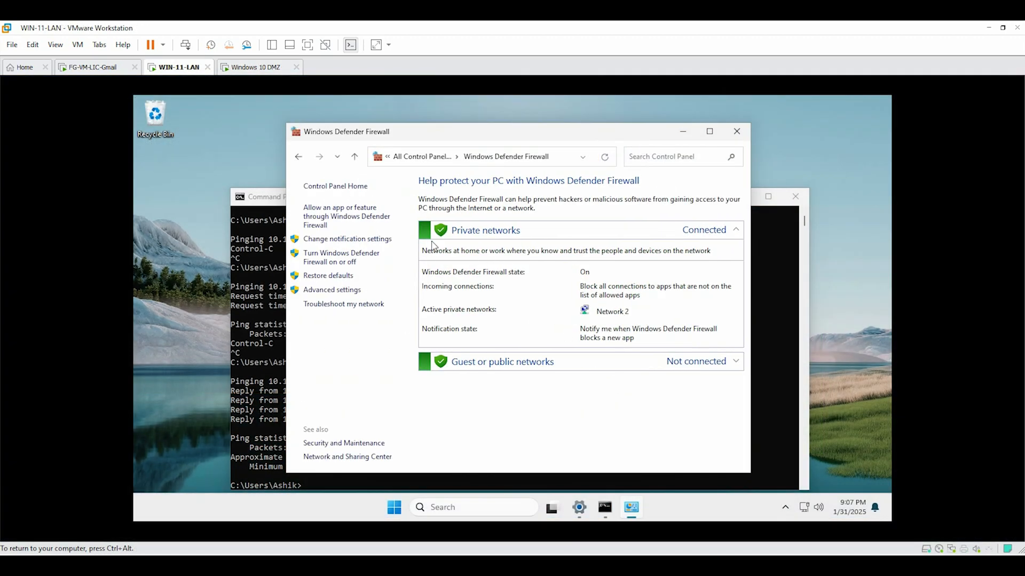
{"action": "left_click", "coordinate": [315, 239]}
{"action": "left_click", "coordinate": [382, 271]}
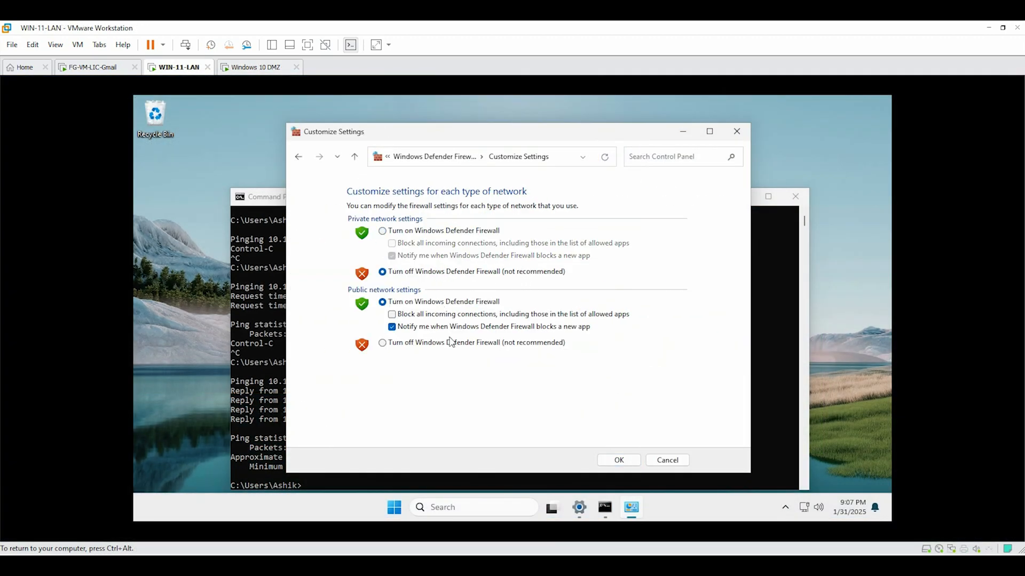
{"action": "left_click", "coordinate": [452, 344]}
{"action": "left_click", "coordinate": [619, 459]}
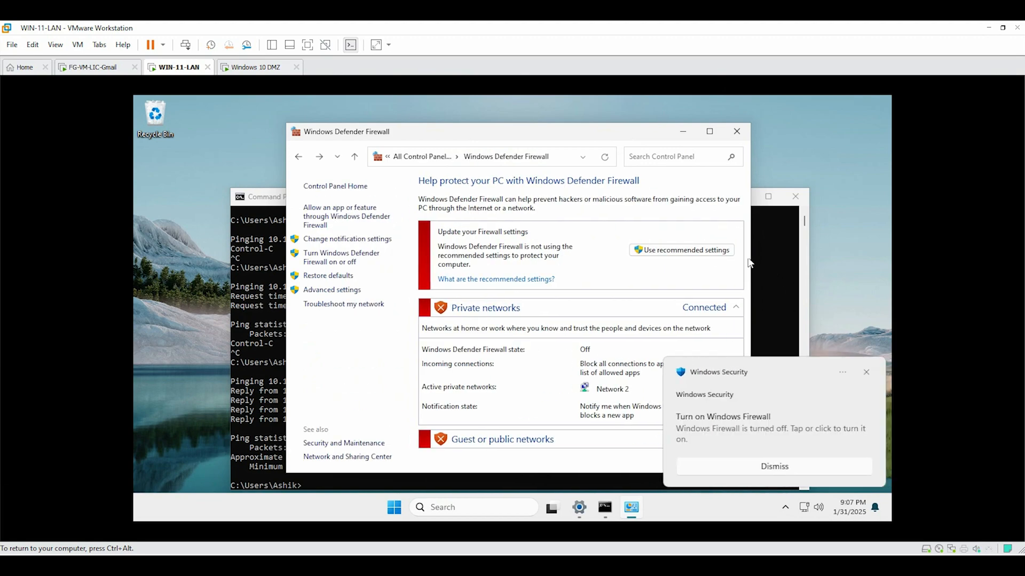
{"action": "left_click", "coordinate": [758, 464]}
{"action": "left_click", "coordinate": [683, 132]}
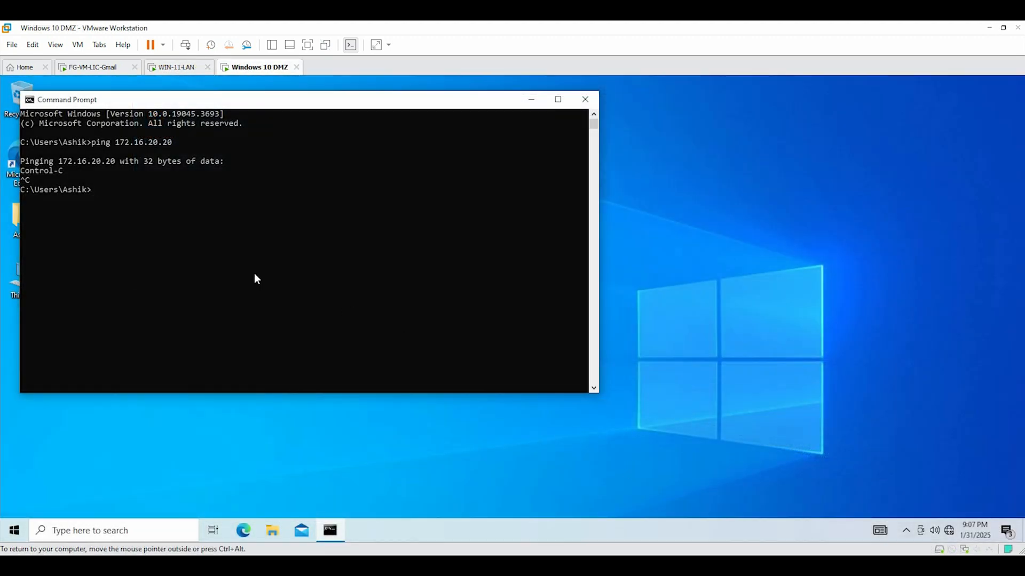
Rerun the ping to 172.16.20.20, then stop it with Ctrl+C
{"action": "key", "text": "Up"}
{"action": "key", "text": "Return"}
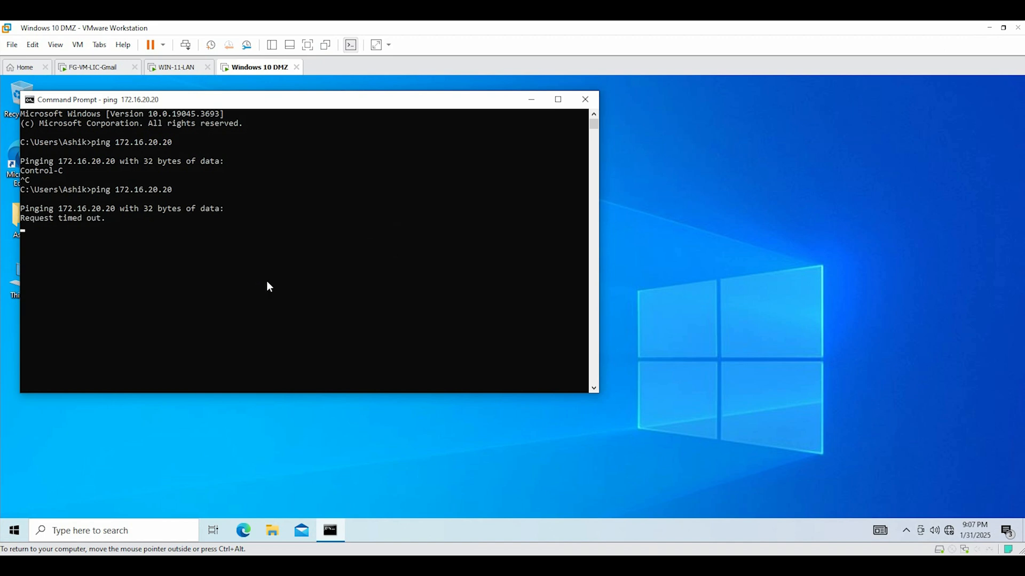
{"action": "key", "text": "ctrl+c"}
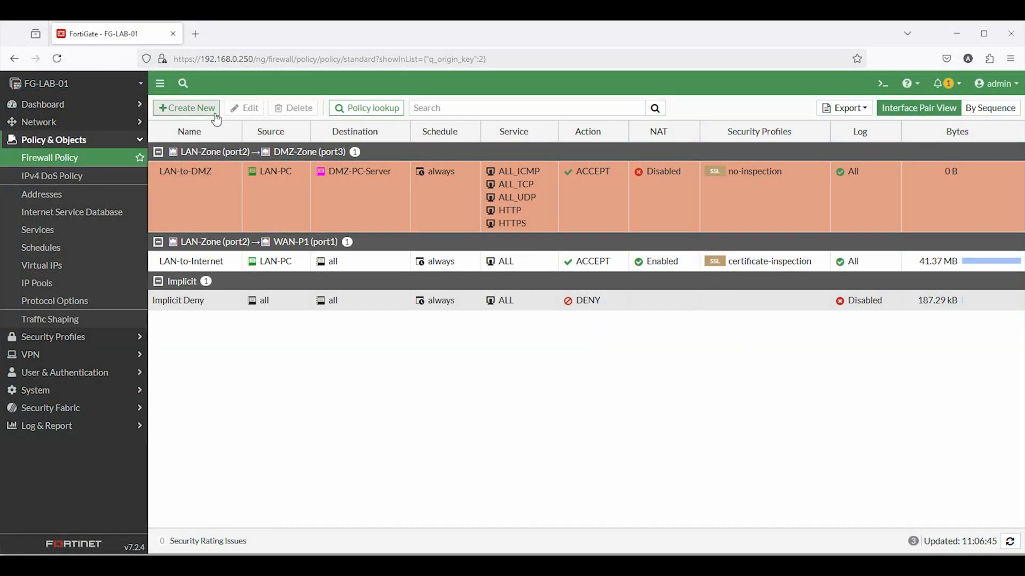
Start a DMZ-to-LAN policy: DMZ-Zone (port3) to LAN-Zone (port2), source DMZ-PC-Server, destination LAN-PC
{"action": "left_click", "coordinate": [213, 108]}
{"action": "left_click", "coordinate": [275, 140]}
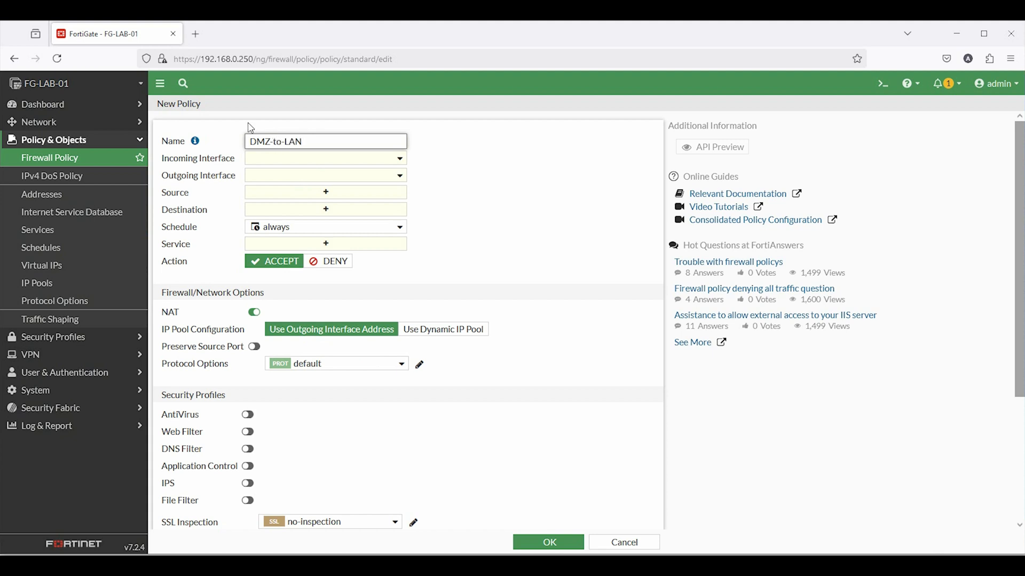
{"action": "left_click", "coordinate": [261, 159]}
{"action": "left_click", "coordinate": [278, 235]}
{"action": "left_click", "coordinate": [272, 176]}
{"action": "left_click", "coordinate": [294, 237]}
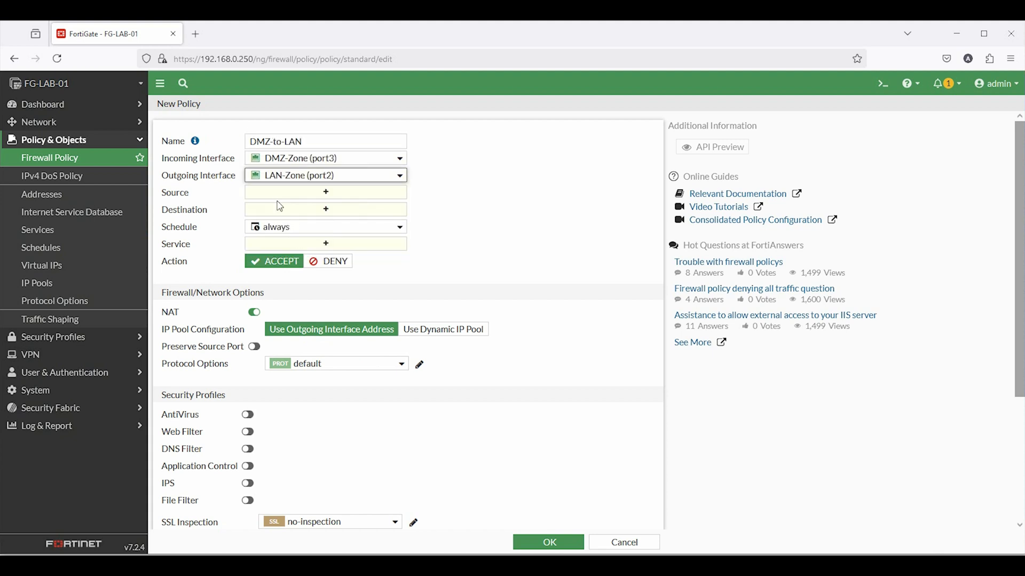
{"action": "left_click", "coordinate": [299, 193]}
{"action": "left_click", "coordinate": [537, 211]}
{"action": "left_click", "coordinate": [323, 221]}
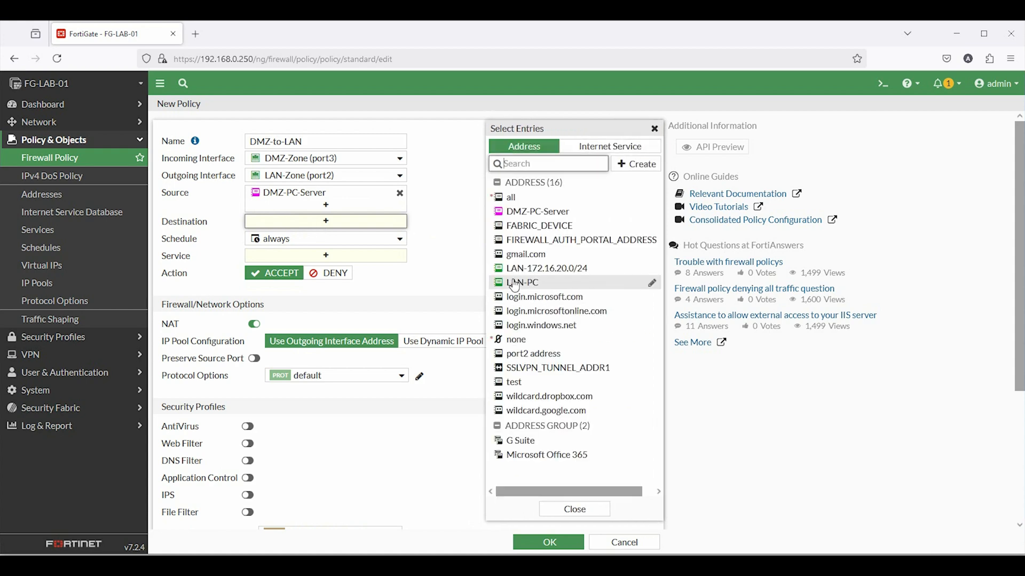
{"action": "left_click", "coordinate": [515, 283]}
Set service to ALL, disable NAT, log all sessions, and save the DMZ-to-LAN policy
{"action": "left_click", "coordinate": [344, 267]}
{"action": "left_click", "coordinate": [534, 194]}
{"action": "left_click", "coordinate": [403, 321]}
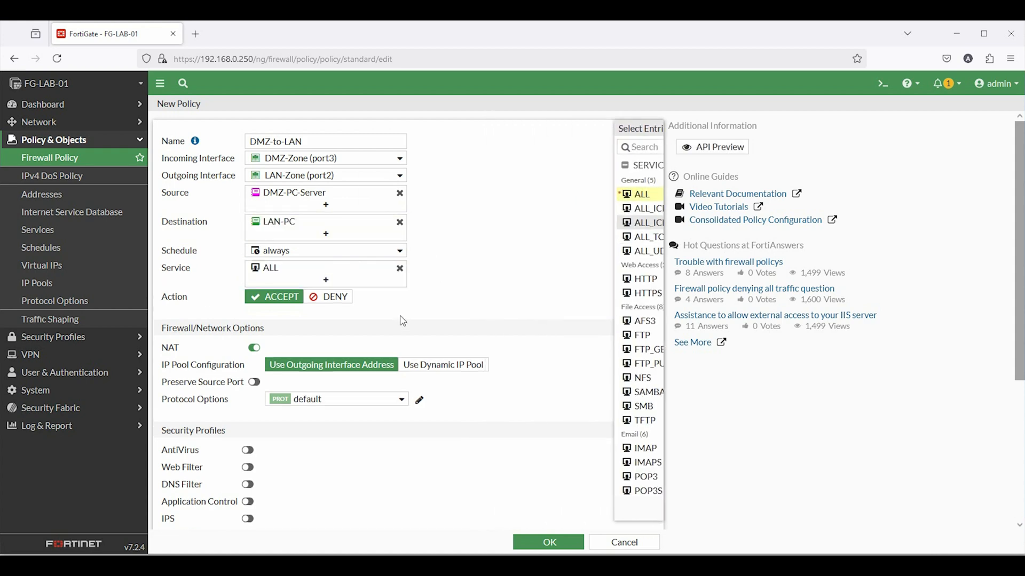
{"action": "scroll", "coordinate": [402, 321], "scroll_direction": "down", "scroll_amount": 4}
{"action": "left_click", "coordinate": [253, 156]}
{"action": "left_click_drag", "start_coordinate": [166, 400], "coordinate": [238, 401]}
{"action": "left_click", "coordinate": [427, 410]}
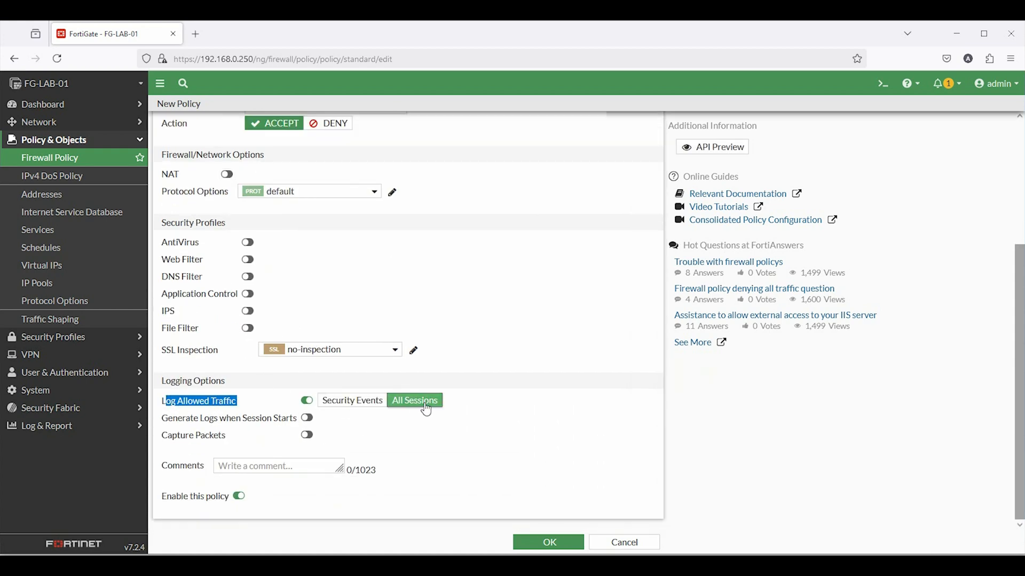
{"action": "left_click", "coordinate": [545, 542]}
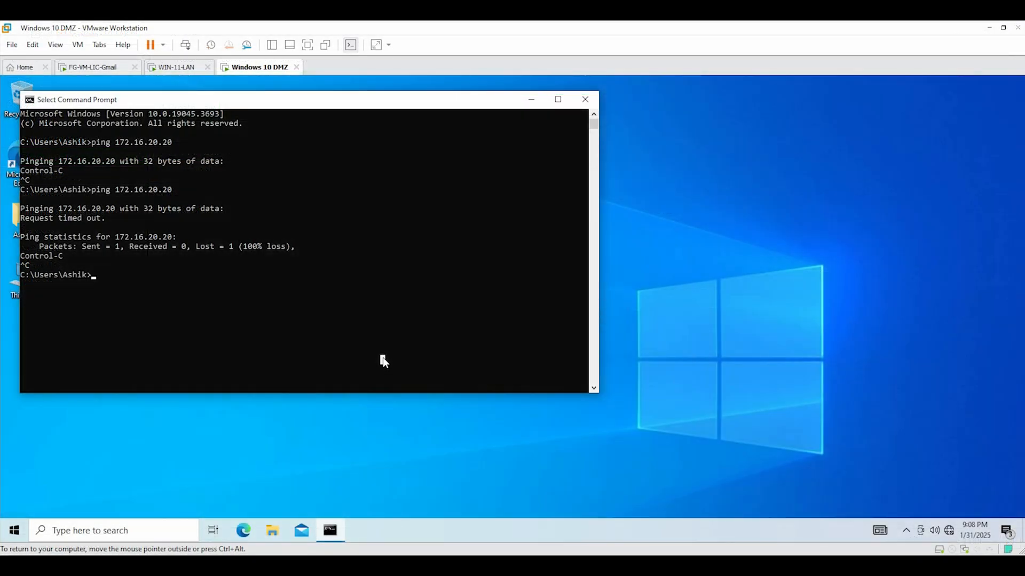
Rerun the ping to 172.16.20.20 and refresh the firewall policy list
{"action": "key", "text": "Up"}
{"action": "key", "text": "Return"}
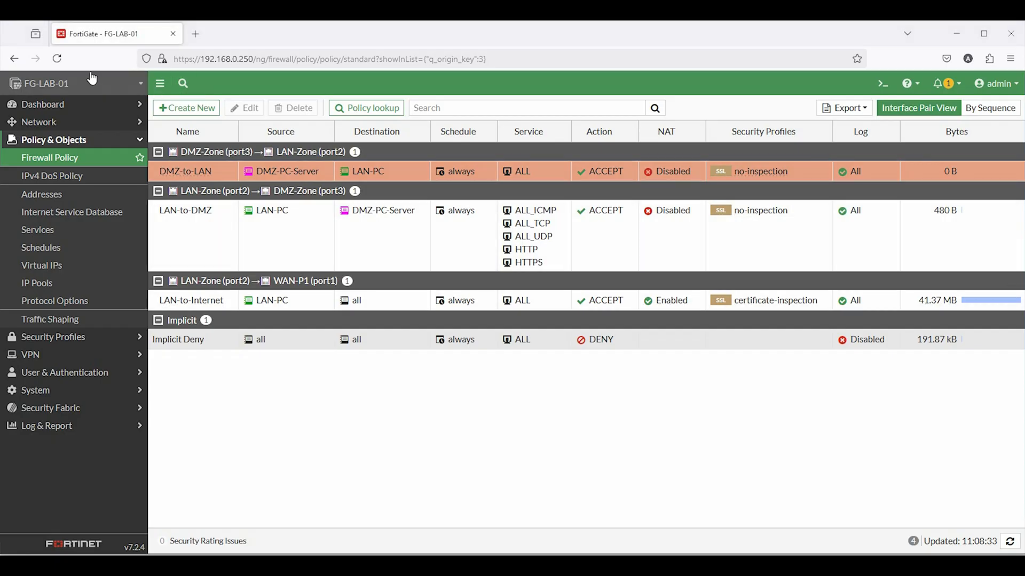
{"action": "left_click", "coordinate": [57, 59]}
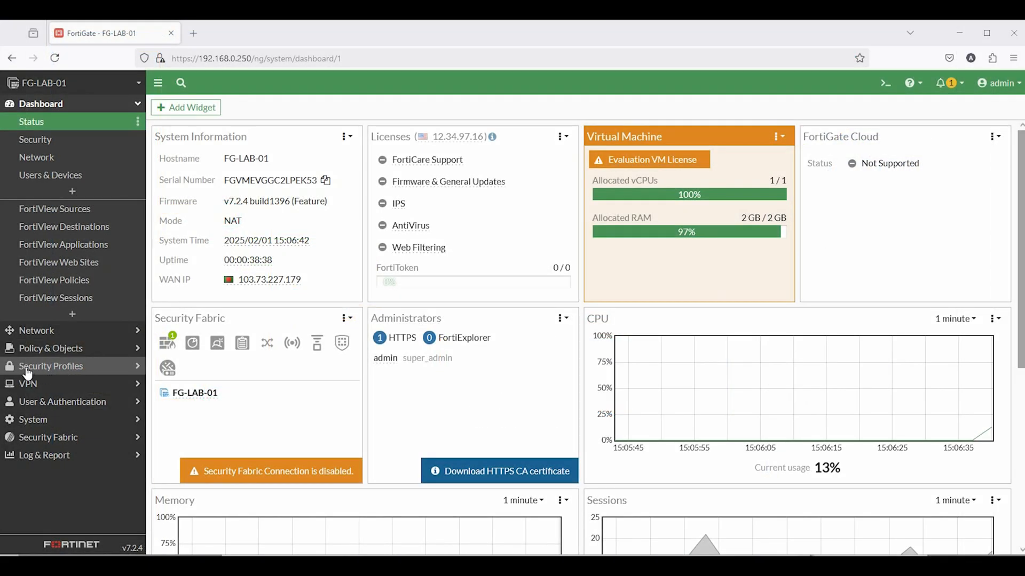
Open the default profile from Security Profiles > Web Filter for editing
{"action": "left_click", "coordinate": [37, 374]}
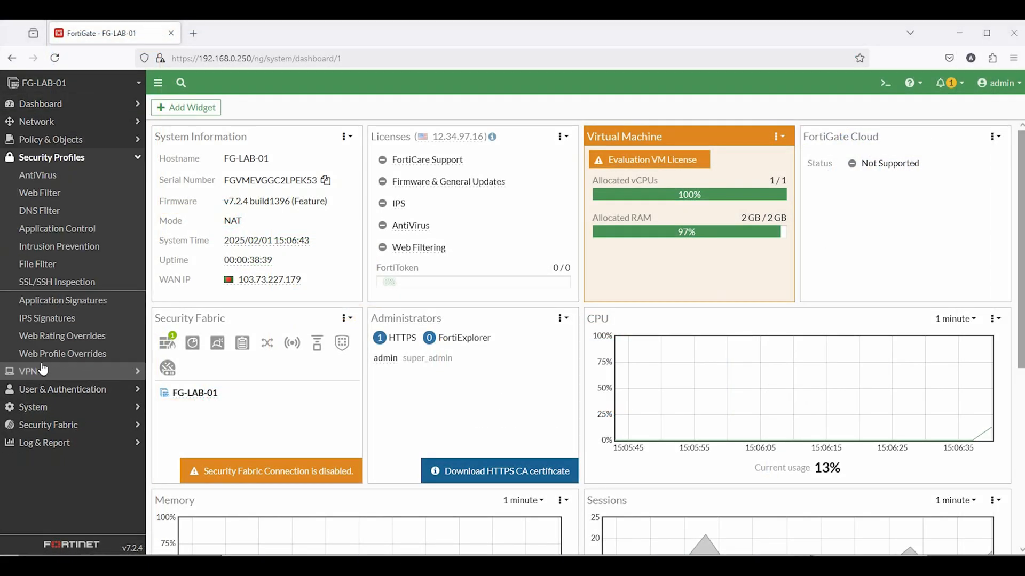
{"action": "left_click", "coordinate": [51, 196]}
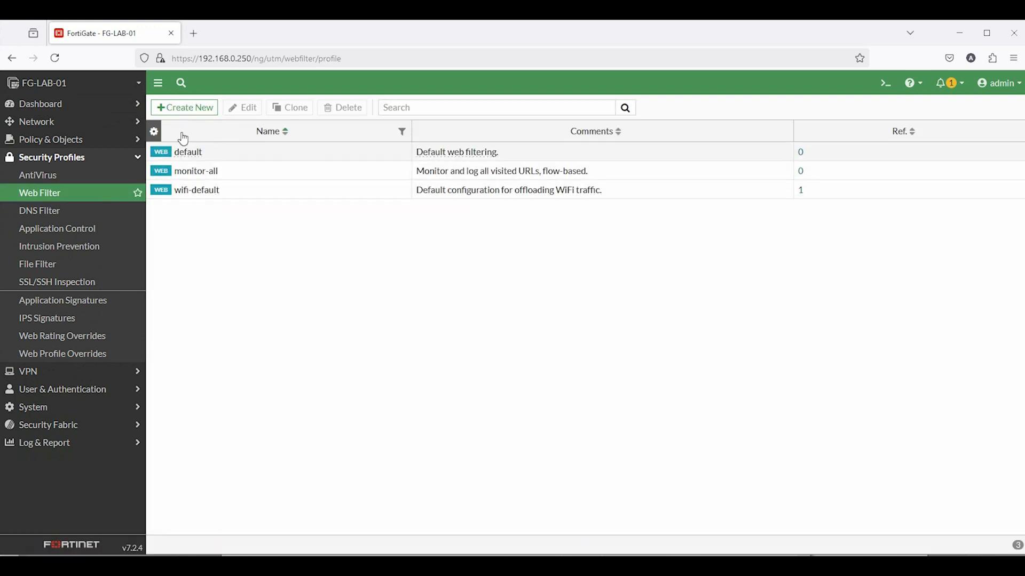
{"action": "double_click", "coordinate": [177, 155]}
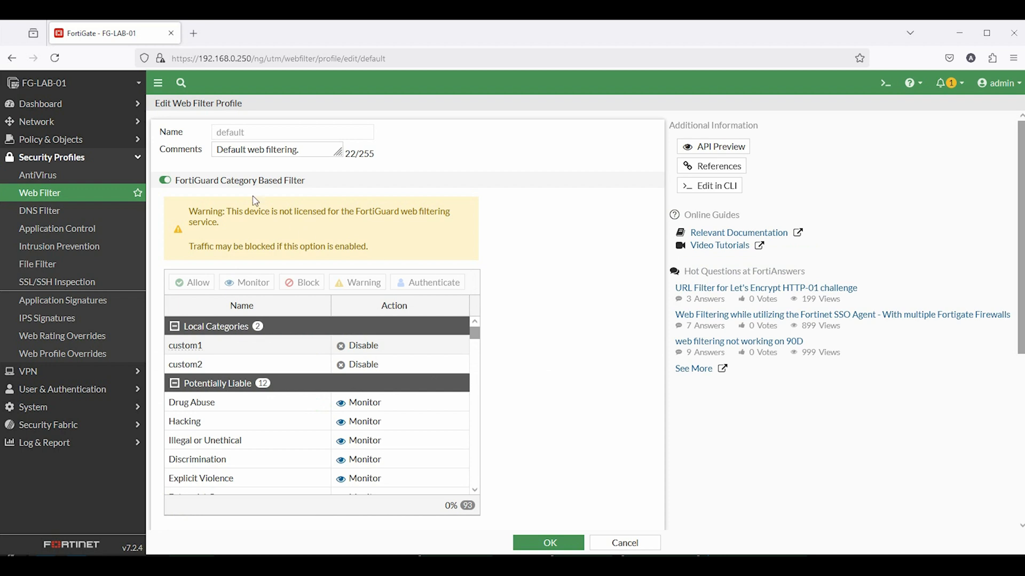
Review the FortiGuard licensing warning and category actions down to the Static URL Filter section
{"action": "left_click_drag", "start_coordinate": [179, 209], "coordinate": [394, 267]}
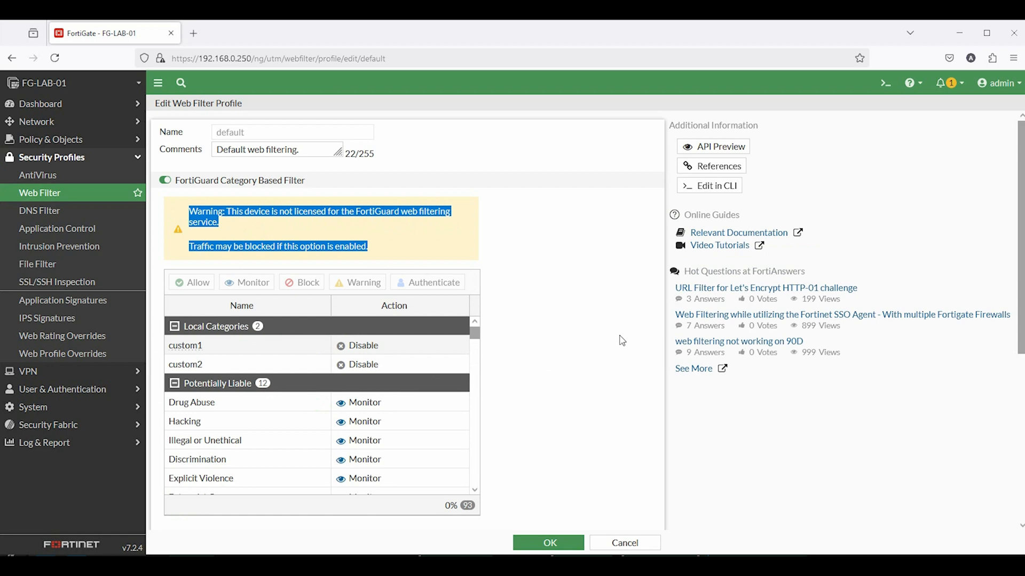
{"action": "scroll", "coordinate": [622, 341], "scroll_direction": "down", "scroll_amount": 5}
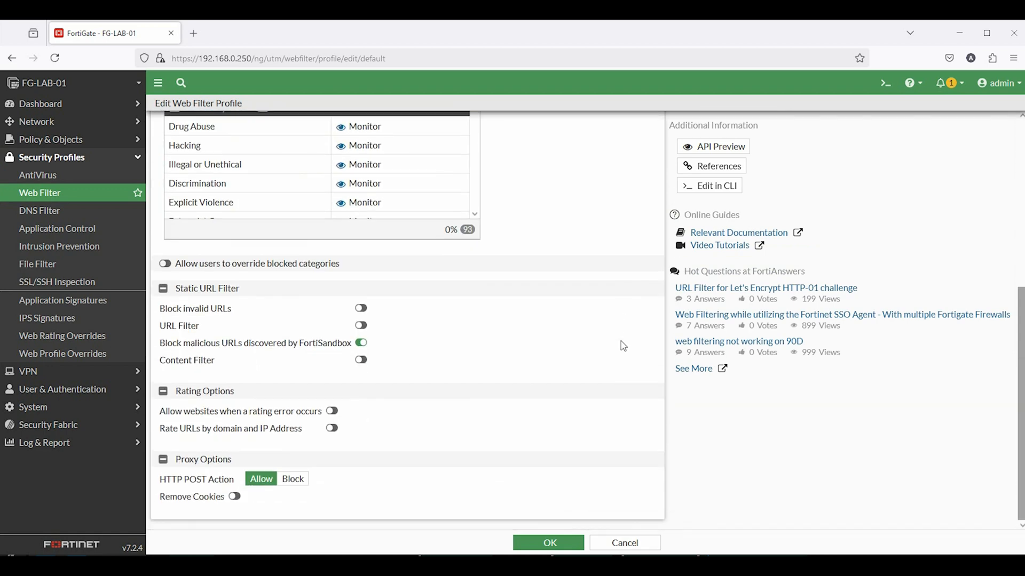
{"action": "scroll", "coordinate": [622, 345], "scroll_direction": "up", "scroll_amount": 5}
{"action": "left_click", "coordinate": [459, 384]}
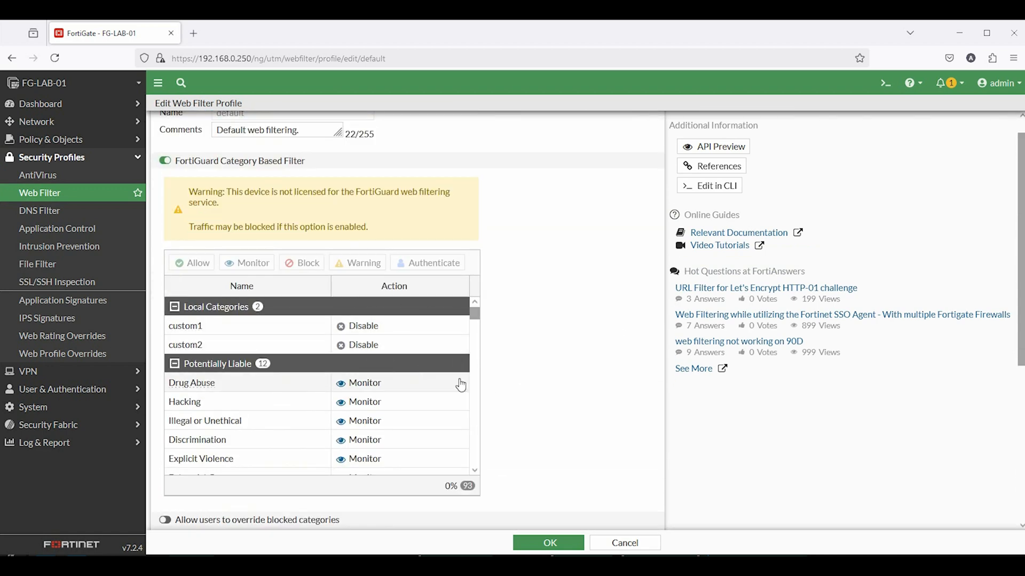
{"action": "scroll", "coordinate": [312, 362], "scroll_direction": "down", "scroll_amount": 2}
{"action": "scroll", "coordinate": [312, 363], "scroll_direction": "down", "scroll_amount": 1}
{"action": "scroll", "coordinate": [267, 373], "scroll_direction": "up", "scroll_amount": 3}
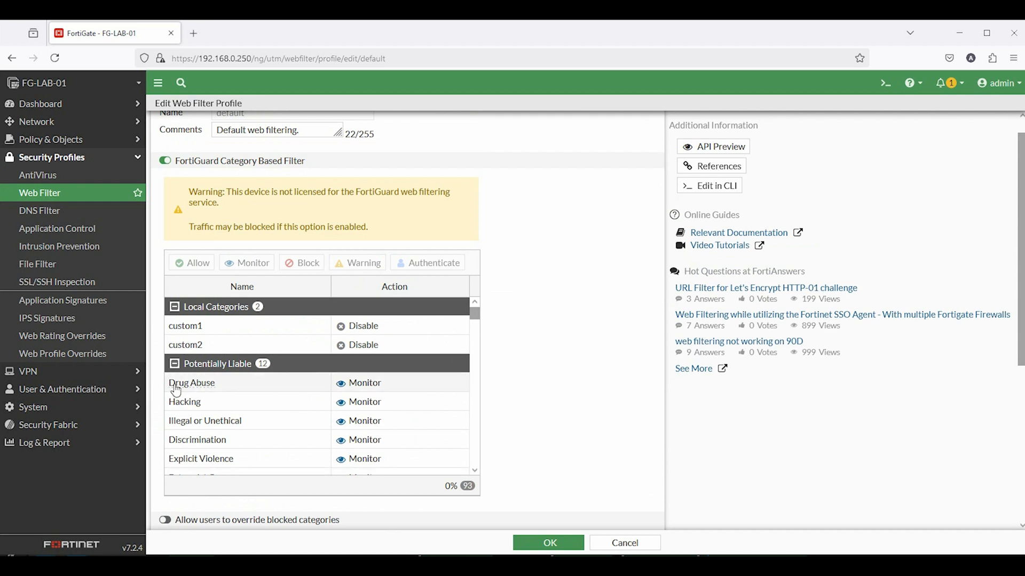
{"action": "left_click_drag", "start_coordinate": [168, 383], "coordinate": [217, 389]}
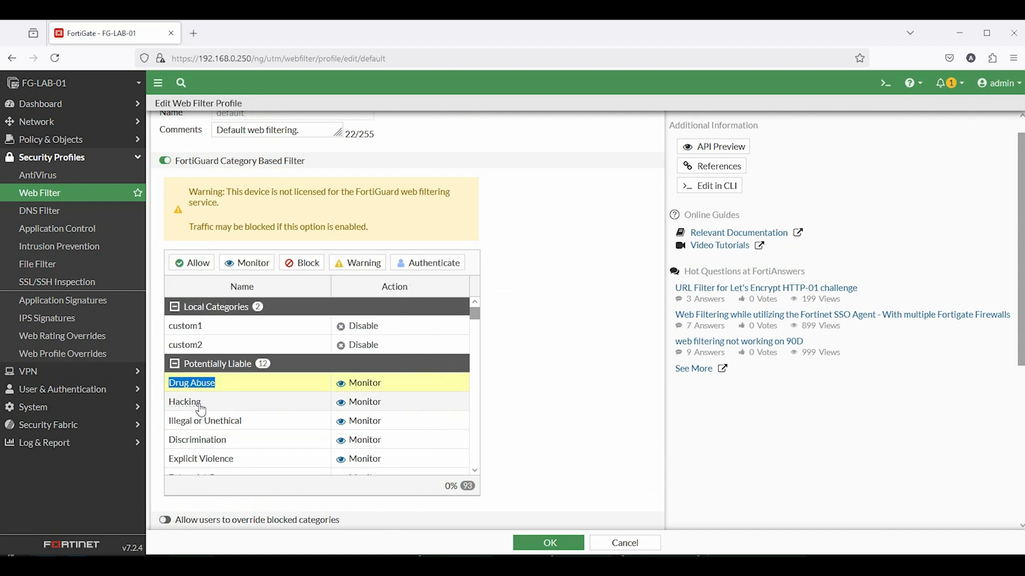
{"action": "mouse_move", "coordinate": [200, 409]}
{"action": "scroll", "coordinate": [328, 409], "scroll_direction": "down", "scroll_amount": 4}
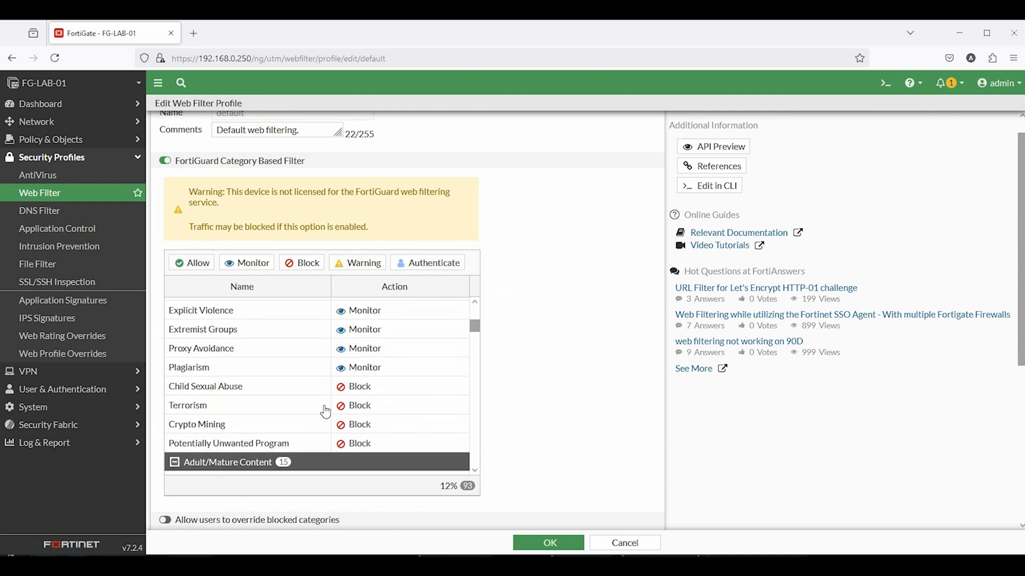
{"action": "scroll", "coordinate": [263, 377], "scroll_direction": "down", "scroll_amount": 5}
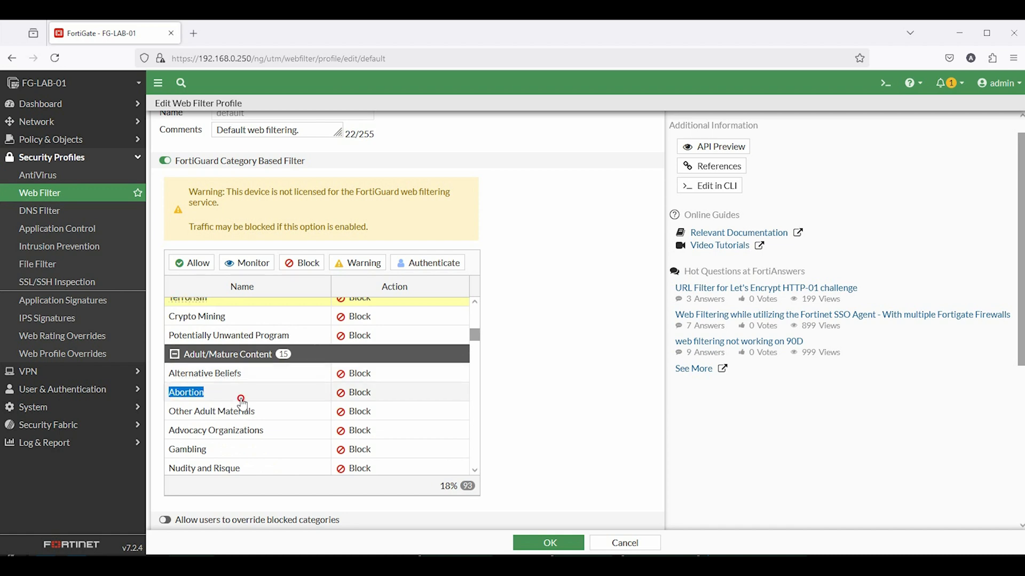
{"action": "scroll", "coordinate": [203, 373], "scroll_direction": "down", "scroll_amount": 3}
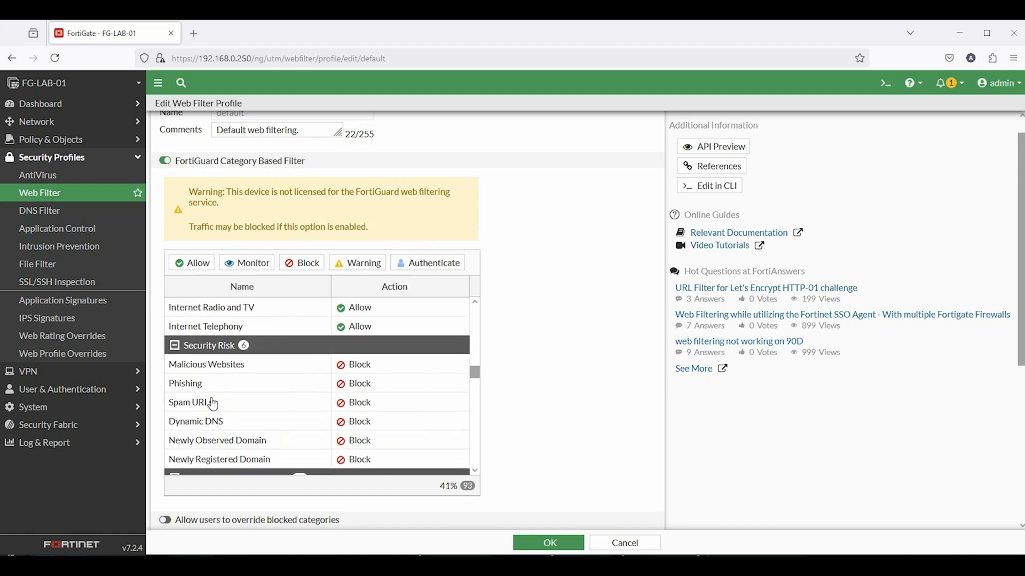
{"action": "scroll", "coordinate": [226, 391], "scroll_direction": "down", "scroll_amount": 15}
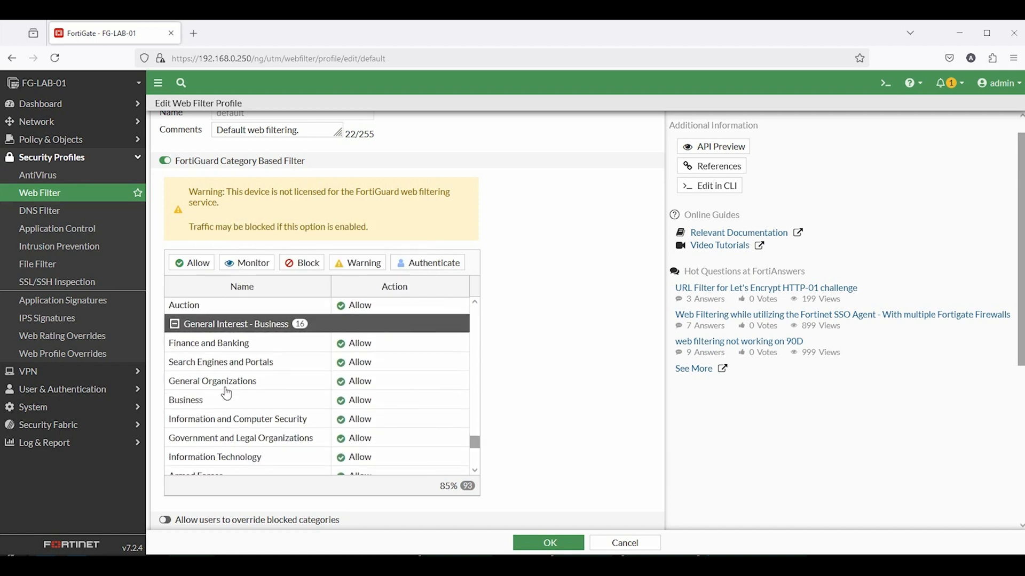
{"action": "scroll", "coordinate": [465, 369], "scroll_direction": "down", "scroll_amount": 5}
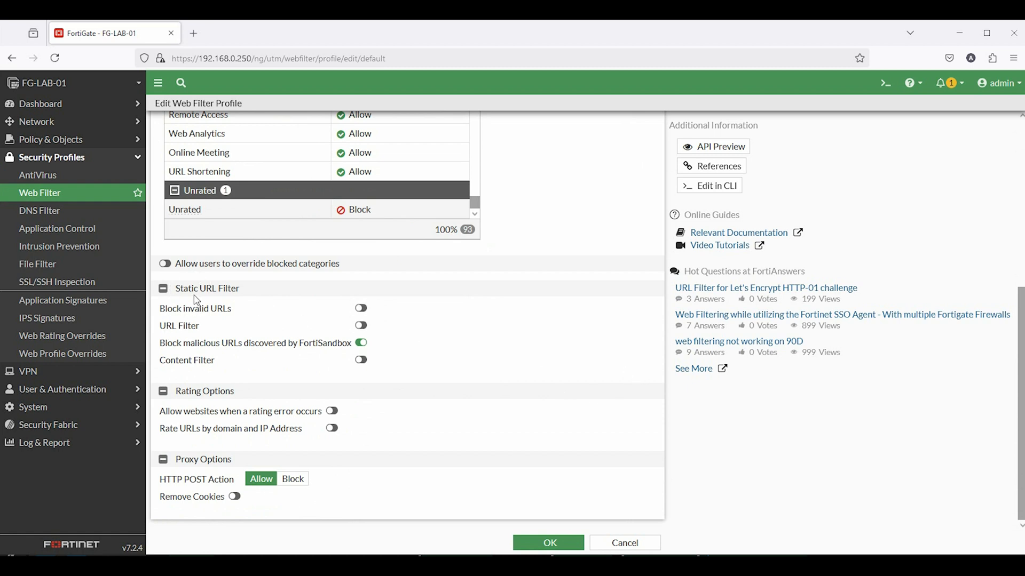
{"action": "left_click_drag", "start_coordinate": [176, 289], "coordinate": [241, 289]}
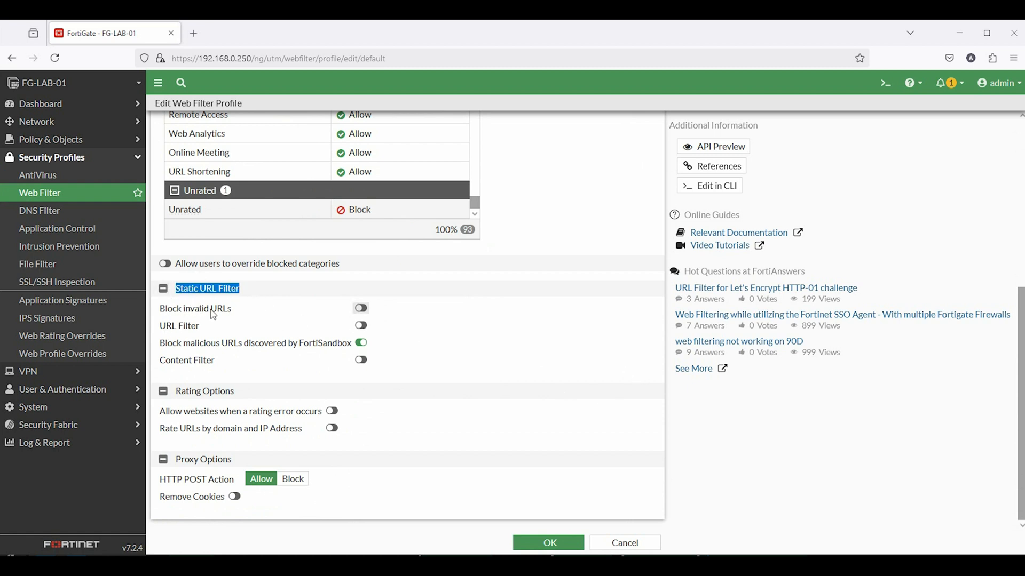
Enable URL filtering and add facebook.com as a Wildcard entry with Block action
{"action": "left_click", "coordinate": [361, 324]}
{"action": "left_click", "coordinate": [522, 138]}
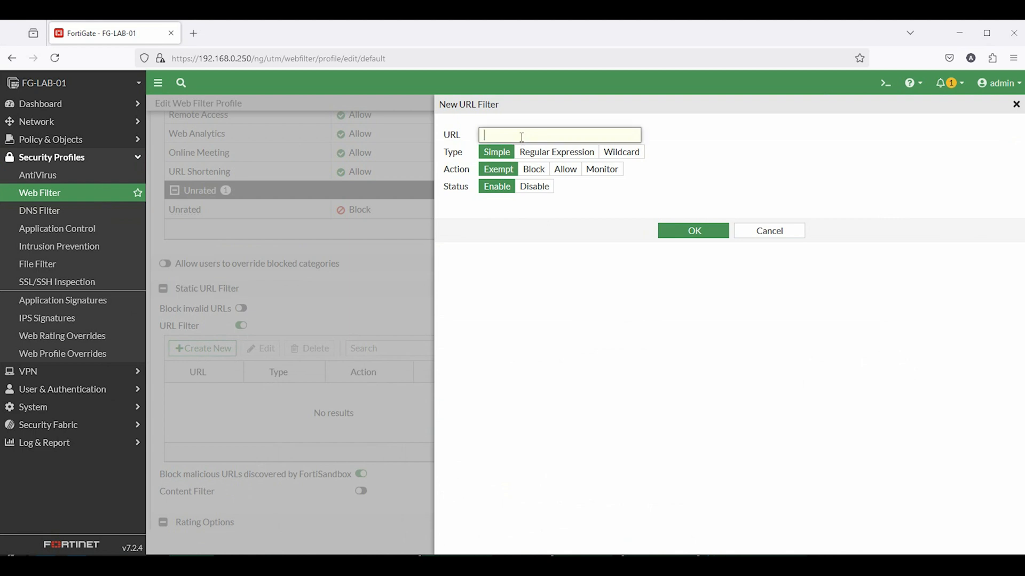
{"action": "type", "text": "facebo"}
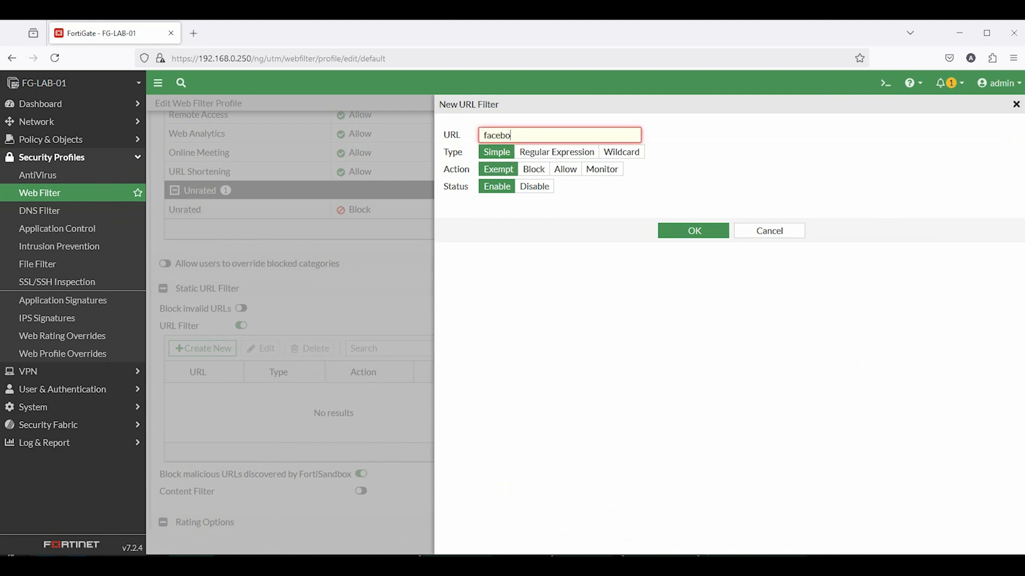
{"action": "type", "text": "ok.com"}
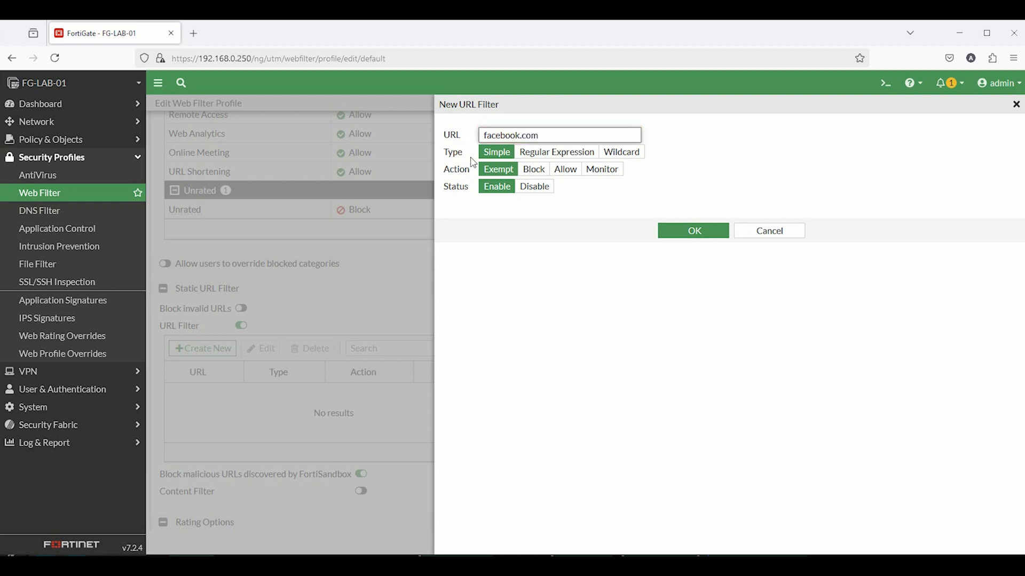
{"action": "left_click", "coordinate": [615, 153]}
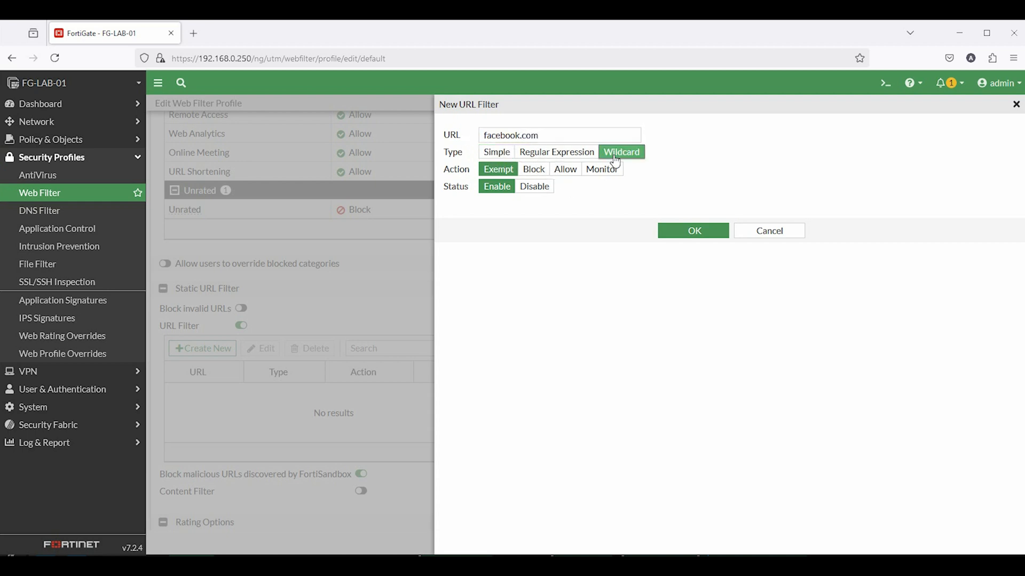
{"action": "left_click", "coordinate": [534, 169]}
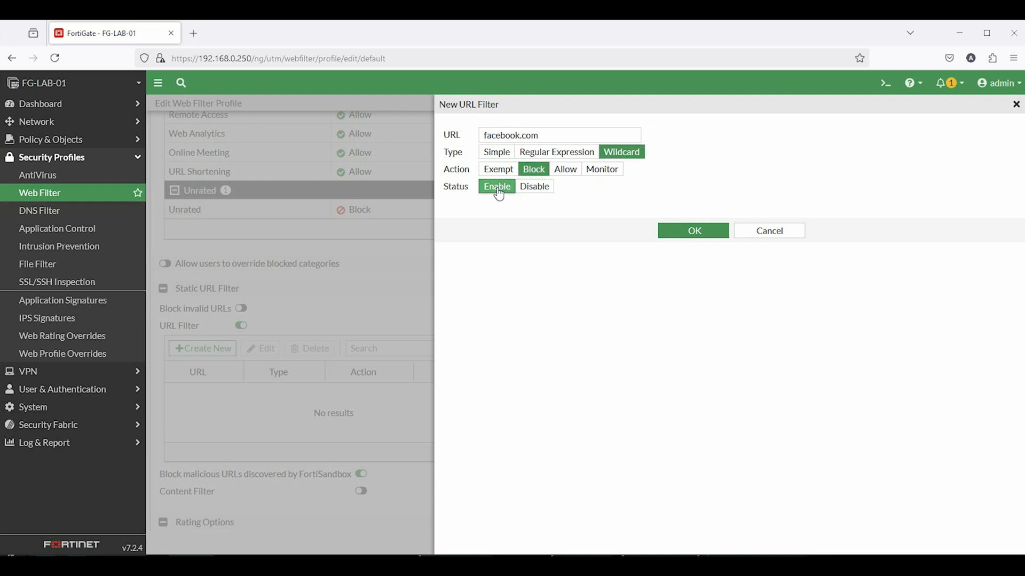
{"action": "left_click", "coordinate": [715, 240]}
{"action": "scroll", "coordinate": [495, 231], "scroll_direction": "down", "scroll_amount": 3}
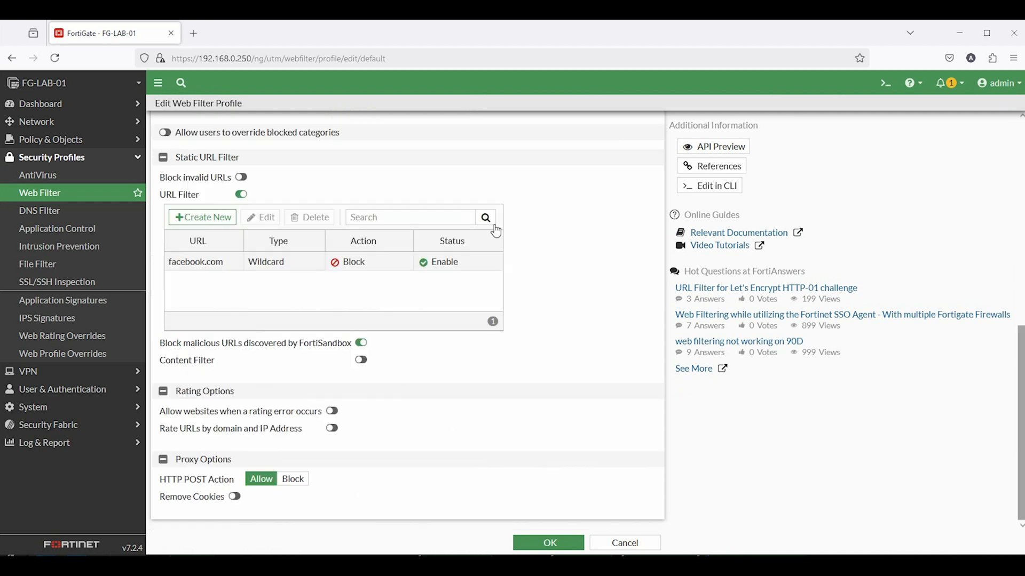
Save the web filter profile and go to Policy & Objects > Firewall Policy
{"action": "left_click", "coordinate": [550, 542]}
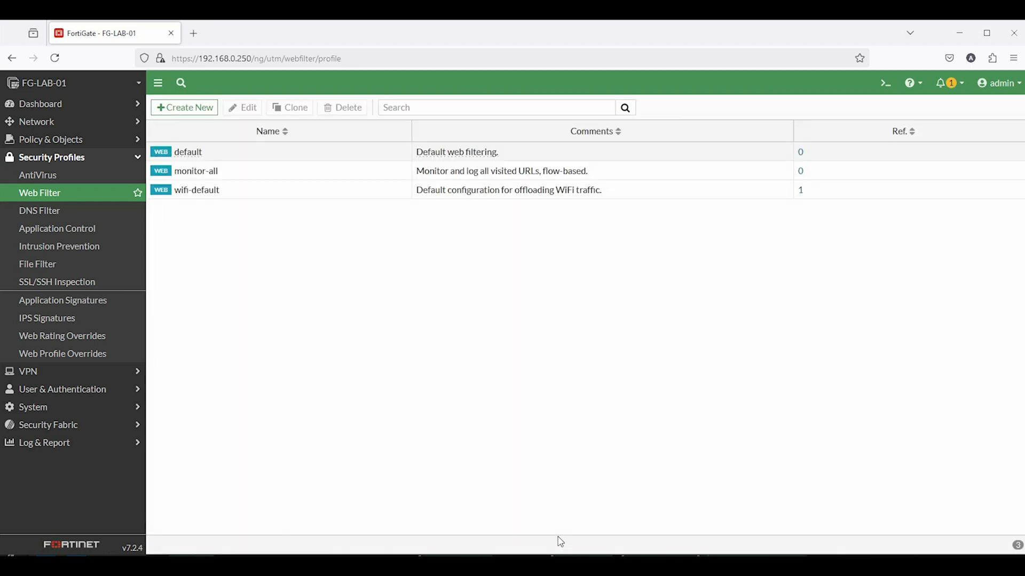
{"action": "left_click", "coordinate": [37, 143]}
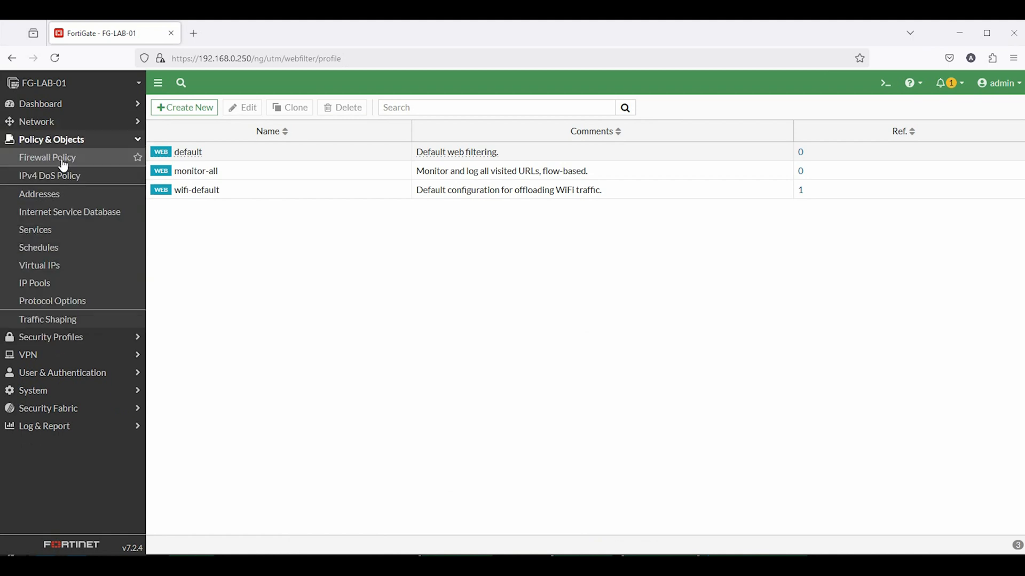
{"action": "left_click", "coordinate": [63, 159]}
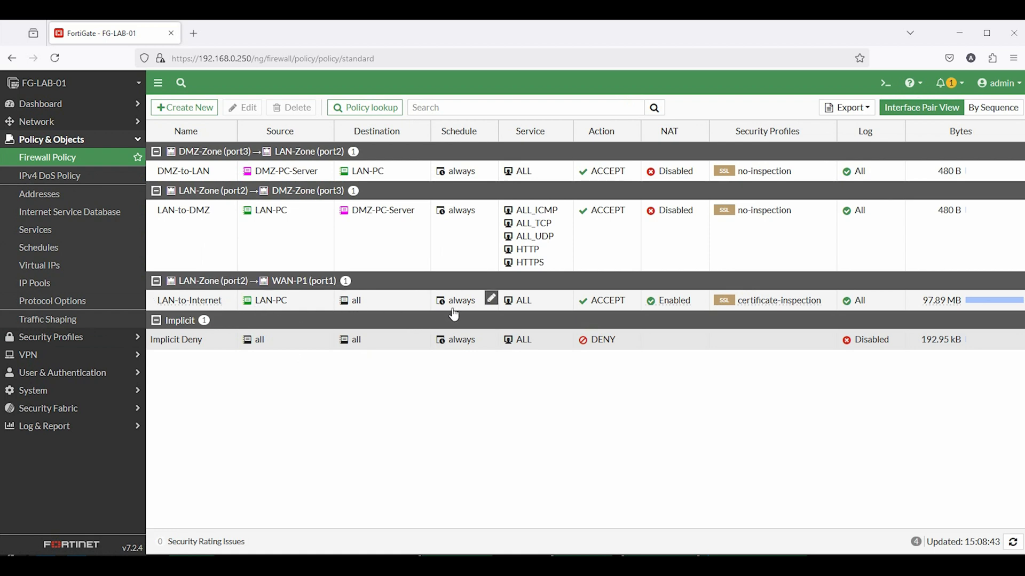
Enable Web Filter with the default profile on LAN-to-Internet and save the policy
{"action": "left_click", "coordinate": [187, 304]}
{"action": "double_click", "coordinate": [187, 306]}
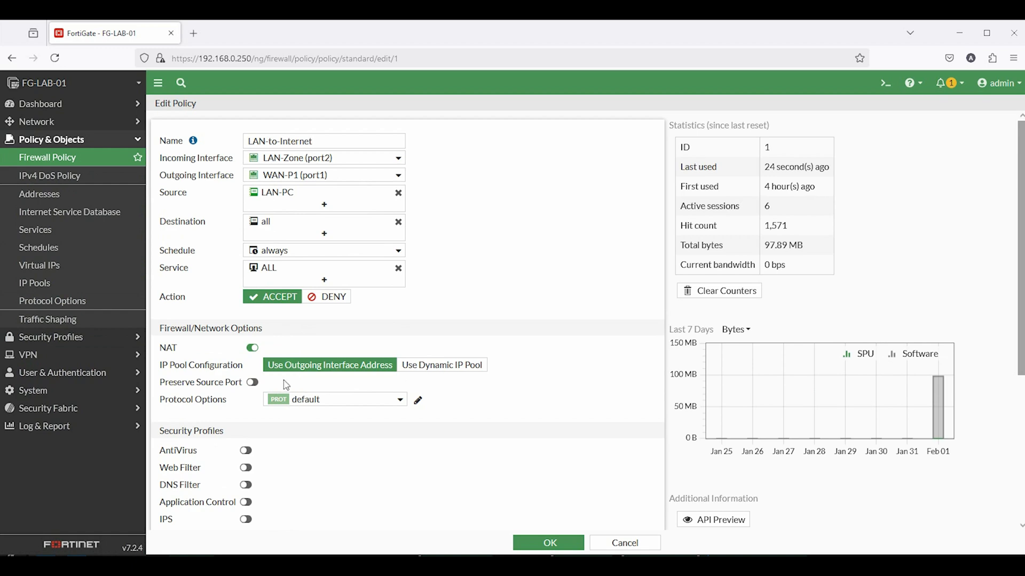
{"action": "scroll", "coordinate": [287, 384], "scroll_direction": "down", "scroll_amount": 4}
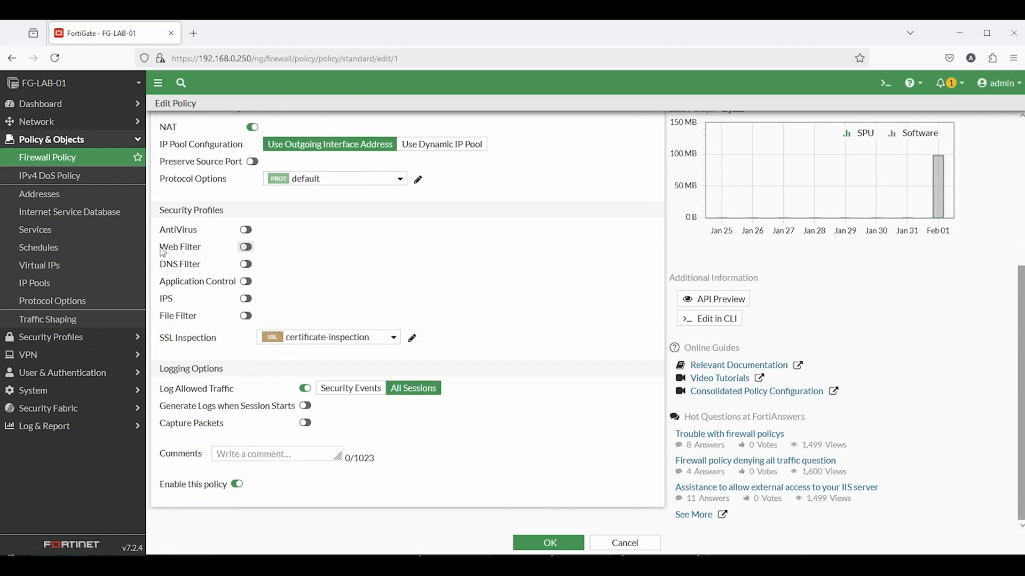
{"action": "left_click", "coordinate": [246, 248]}
{"action": "left_click", "coordinate": [305, 248]}
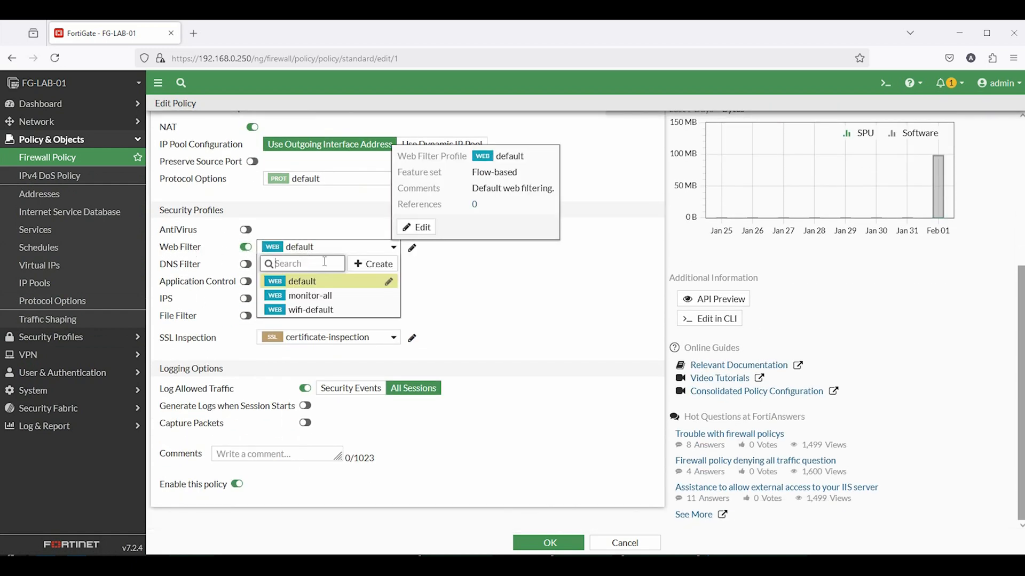
{"action": "left_click", "coordinate": [320, 283]}
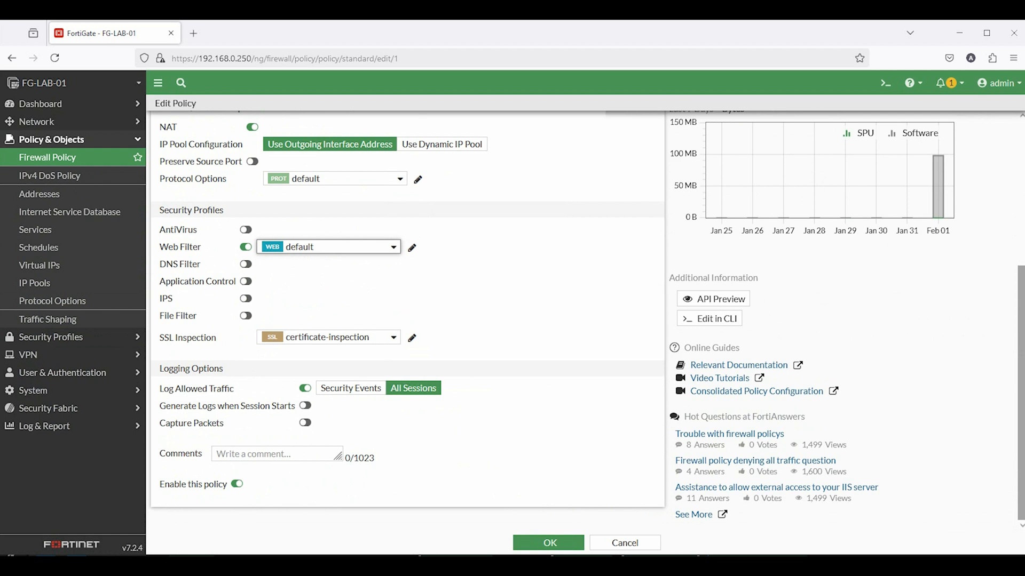
{"action": "left_click", "coordinate": [535, 542]}
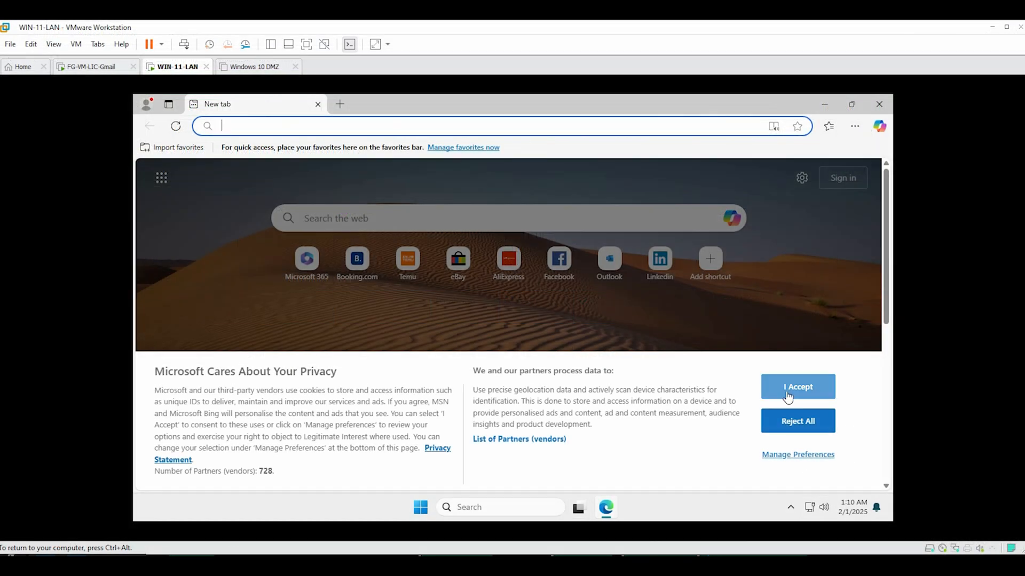
Load Facebook's login page in Edge on WIN-11-LAN, then reopen the LAN-to-Internet policy
{"action": "left_click", "coordinate": [793, 389]}
{"action": "left_click", "coordinate": [334, 126]}
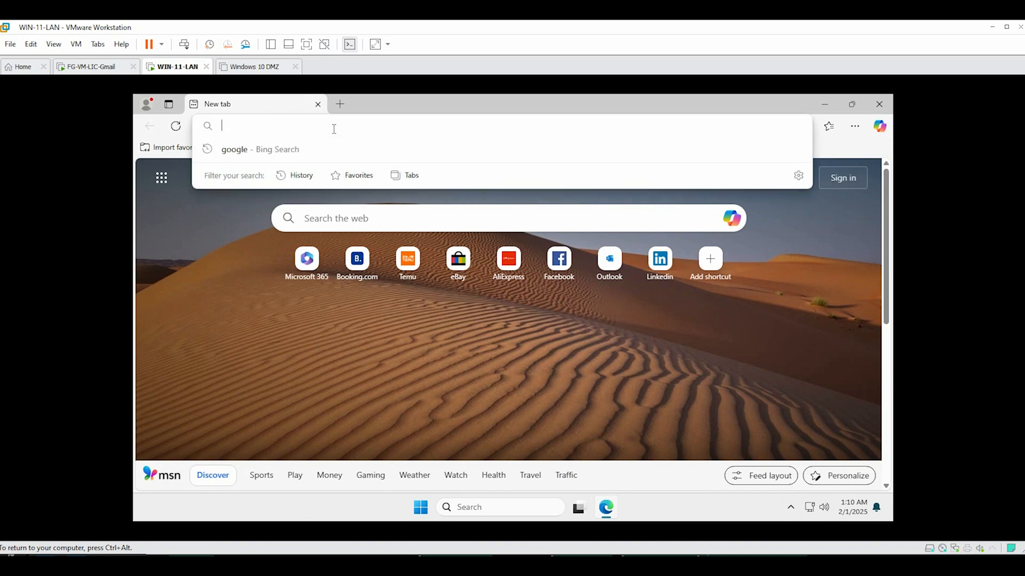
{"action": "type", "text": "facebook"}
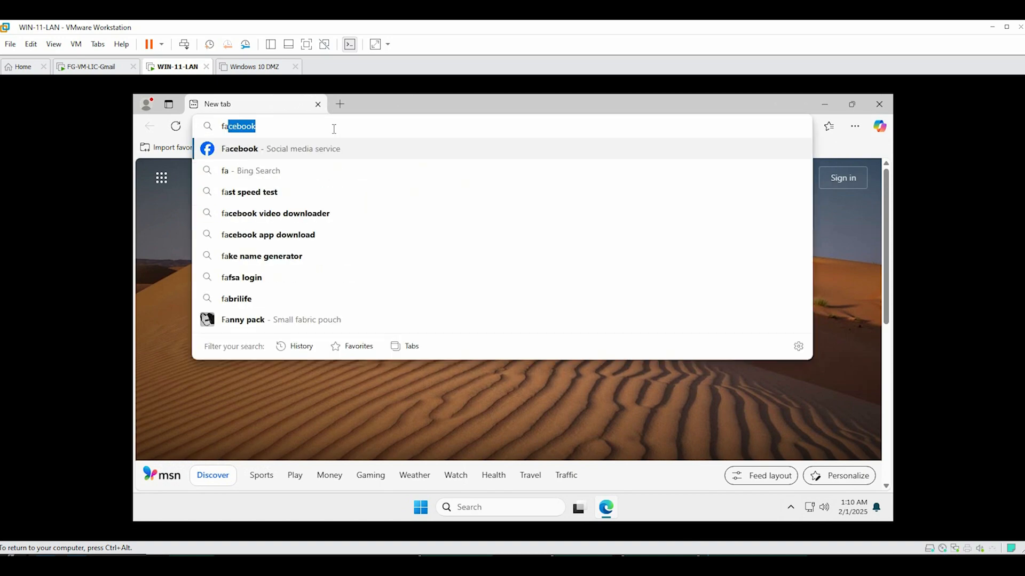
{"action": "key", "text": "Return"}
{"action": "left_click", "coordinate": [325, 274]}
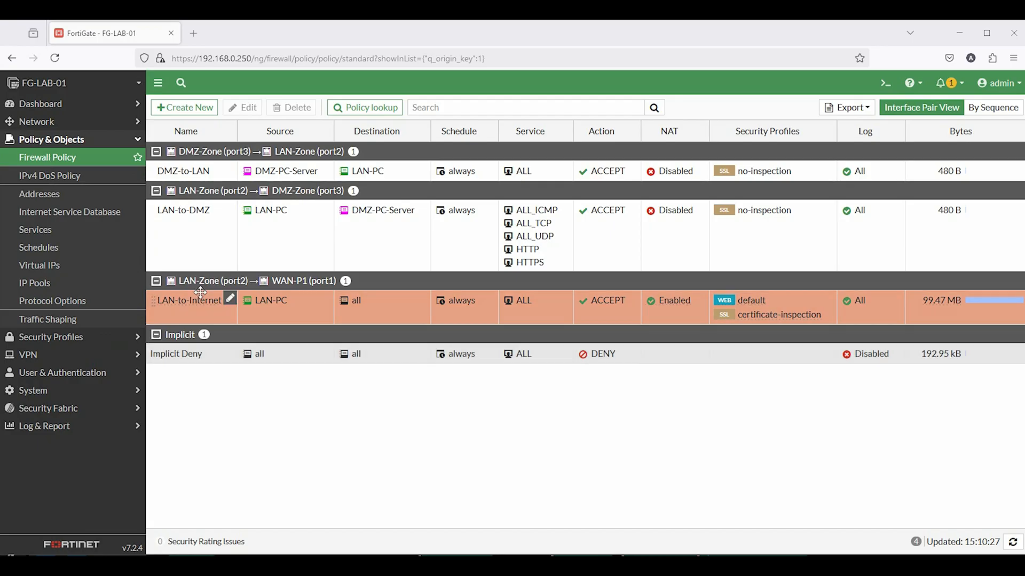
{"action": "double_click", "coordinate": [200, 293]}
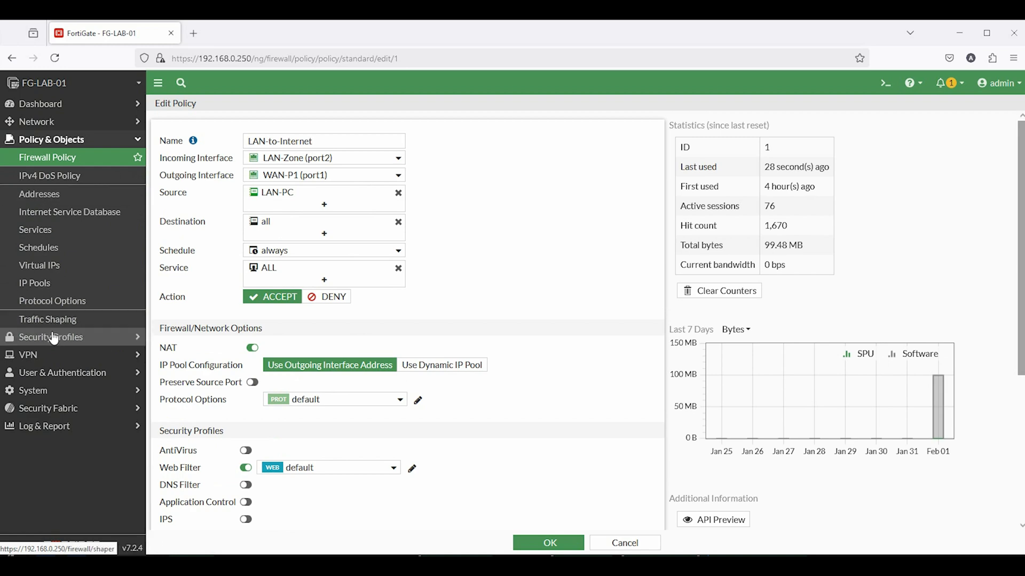
Turn on Application Control and IPS with their default profiles, then save the policy
{"action": "scroll", "coordinate": [312, 370], "scroll_direction": "down", "scroll_amount": 4}
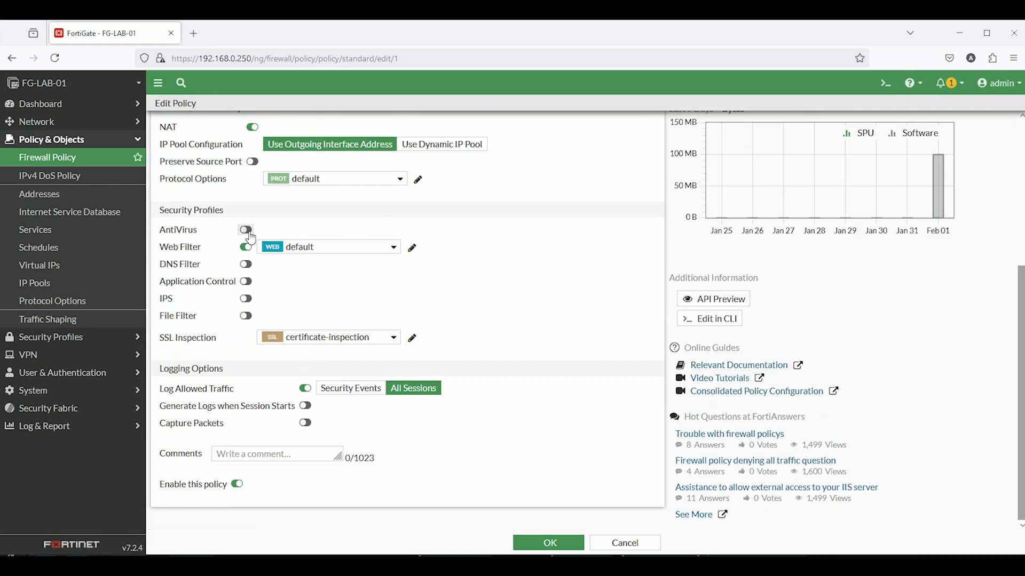
{"action": "left_click", "coordinate": [247, 280]}
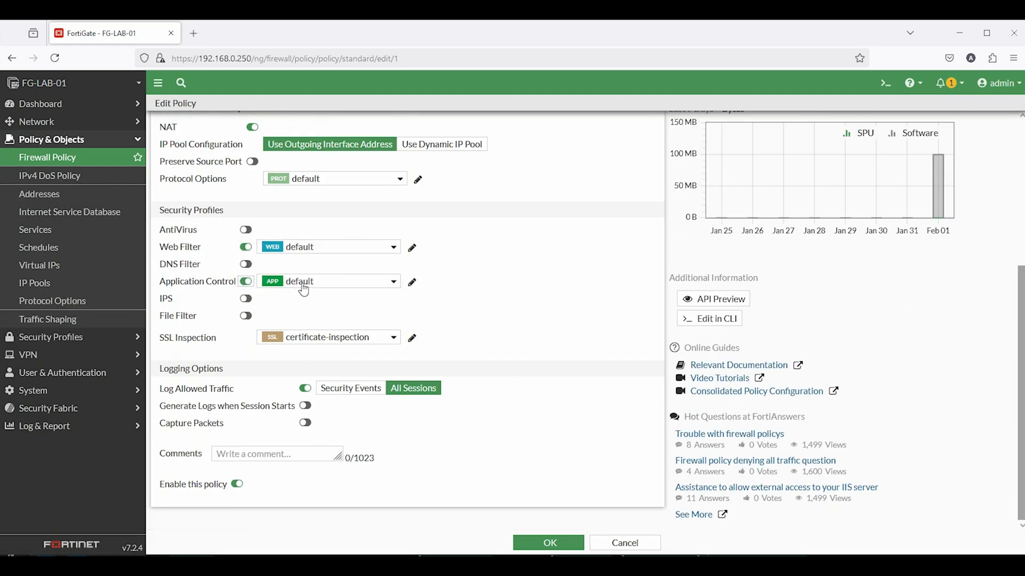
{"action": "left_click", "coordinate": [250, 299]}
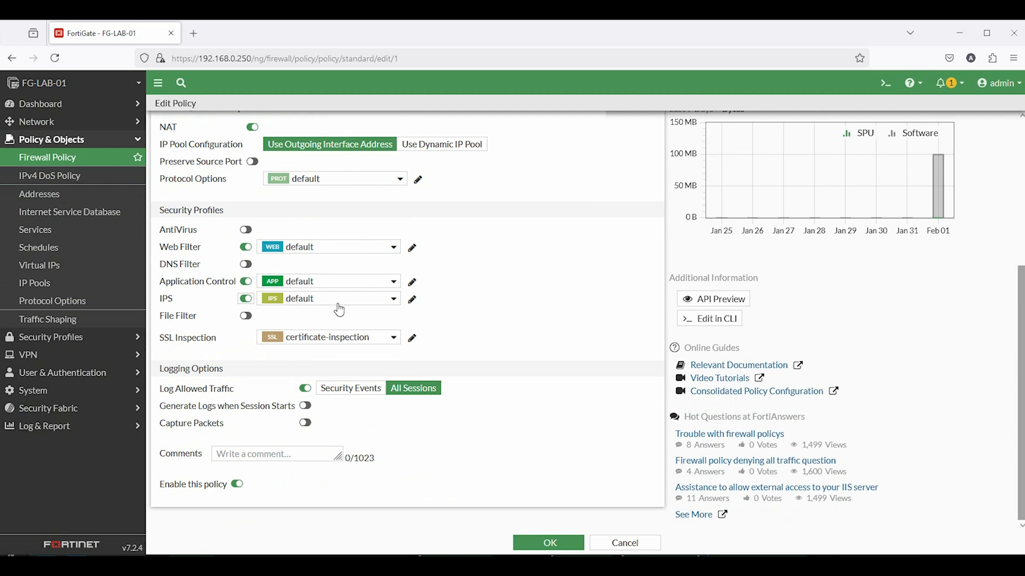
{"action": "left_click", "coordinate": [69, 337]}
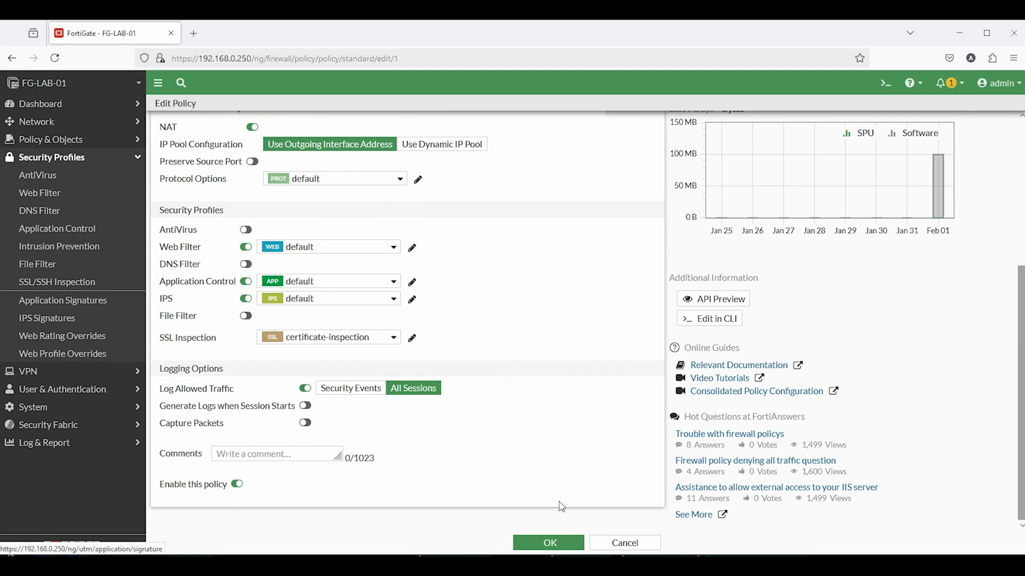
{"action": "left_click", "coordinate": [549, 543]}
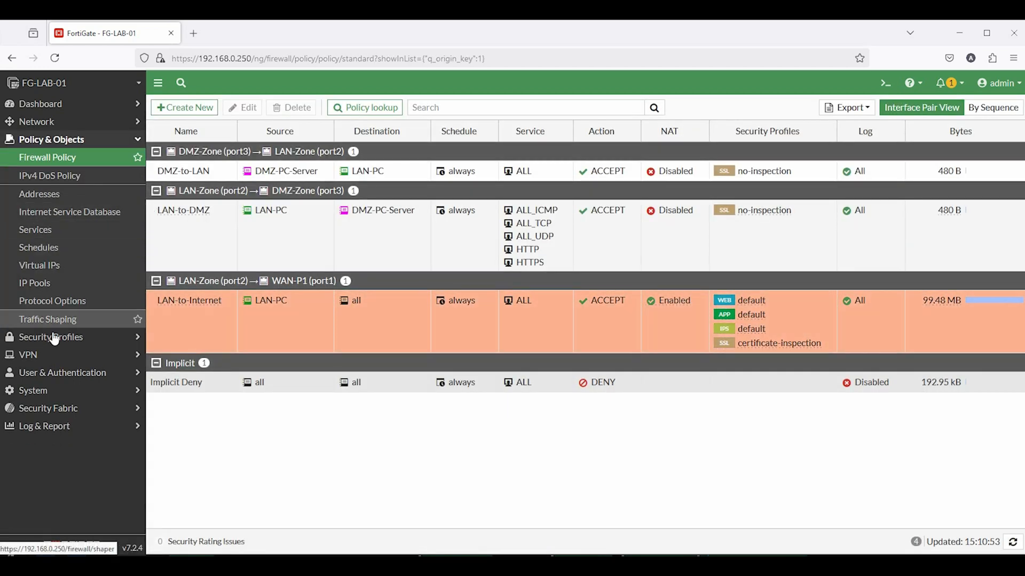
Open the default application sensor under Application Control for editing
{"action": "left_click", "coordinate": [51, 337]}
{"action": "left_click", "coordinate": [57, 229]}
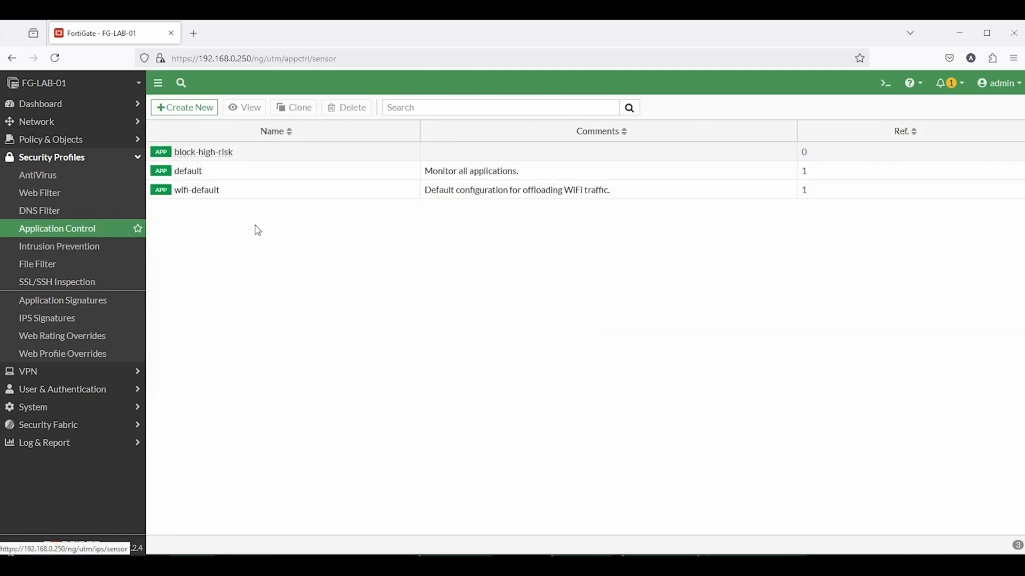
{"action": "left_click", "coordinate": [184, 171]}
{"action": "double_click", "coordinate": [184, 171]}
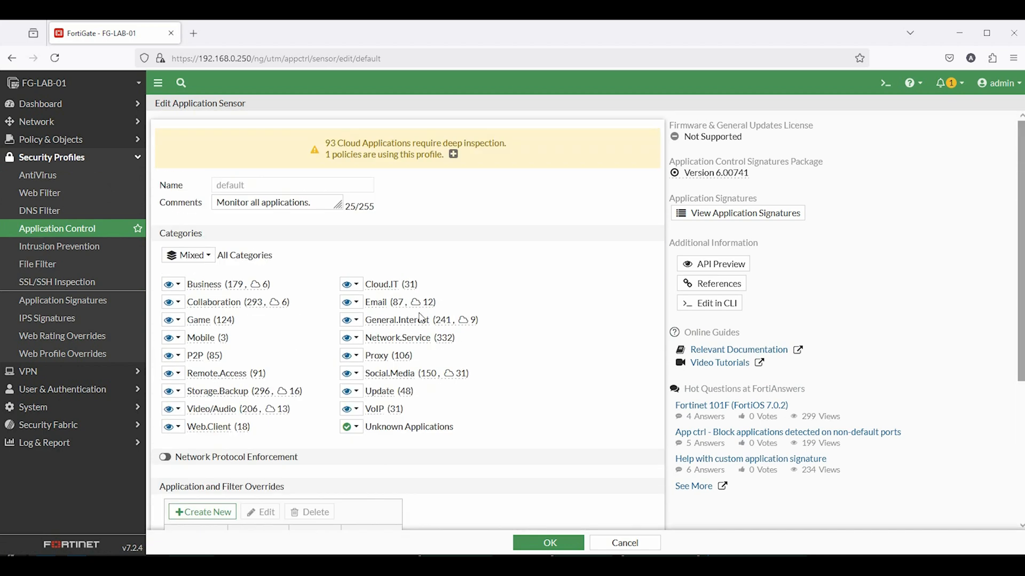
{"action": "left_click", "coordinate": [453, 155]}
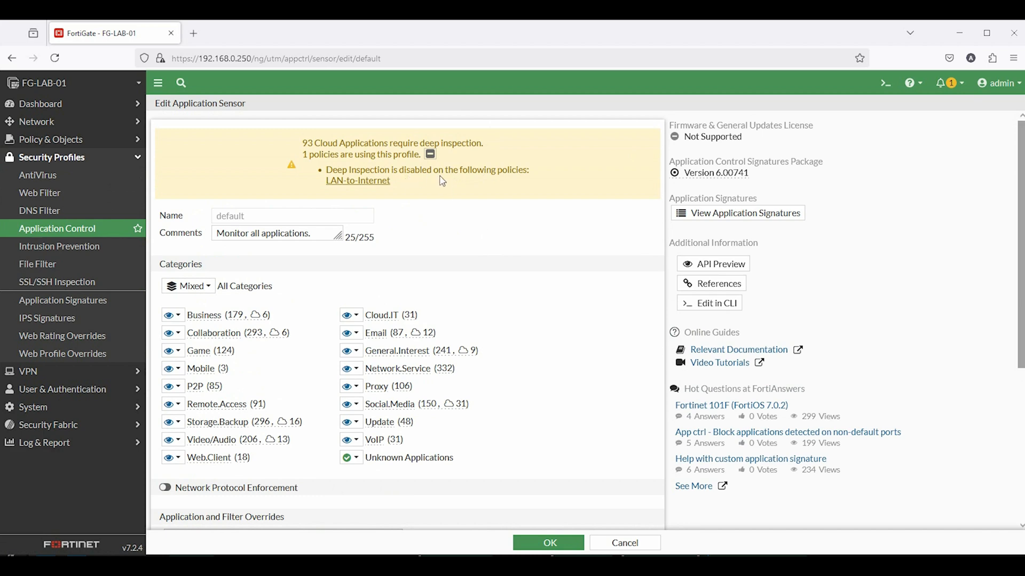
{"action": "left_click", "coordinate": [430, 155]}
{"action": "scroll", "coordinate": [507, 297], "scroll_direction": "down", "scroll_amount": 4}
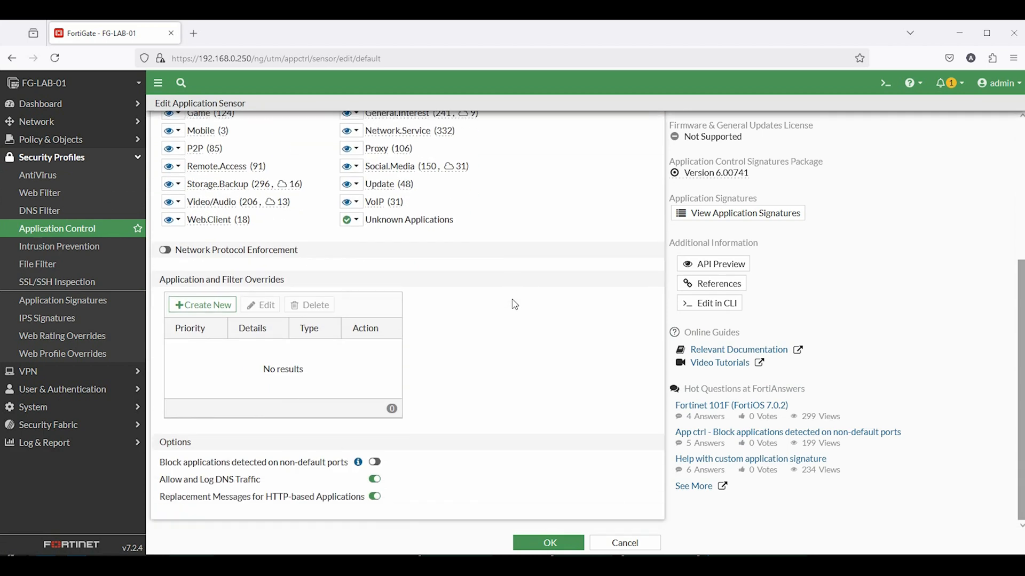
Add an override blocking Facebook and Facebook.App signatures and save the default sensor
{"action": "left_click", "coordinate": [200, 305]}
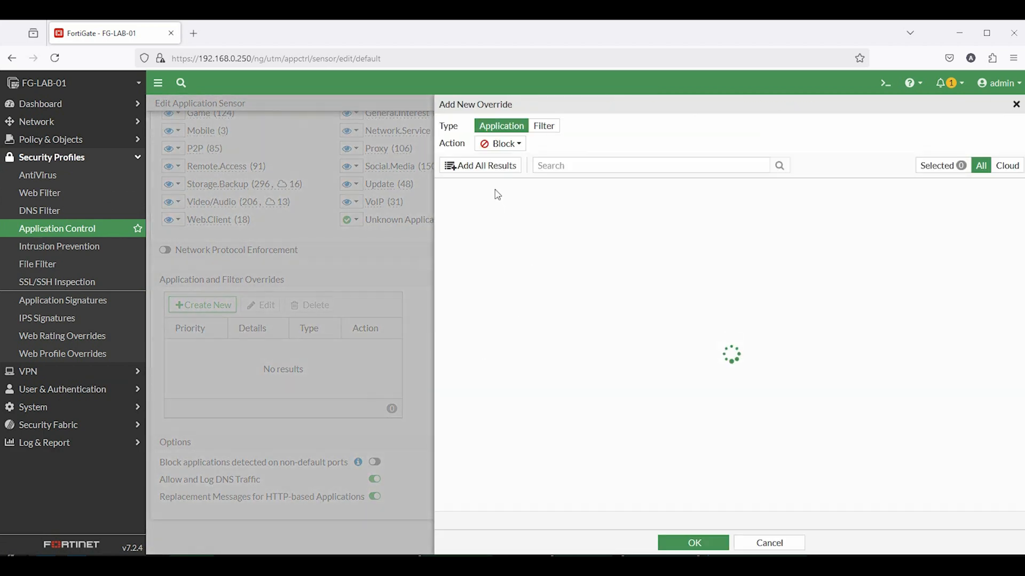
{"action": "left_click", "coordinate": [584, 165]}
{"action": "type", "text": "fa"}
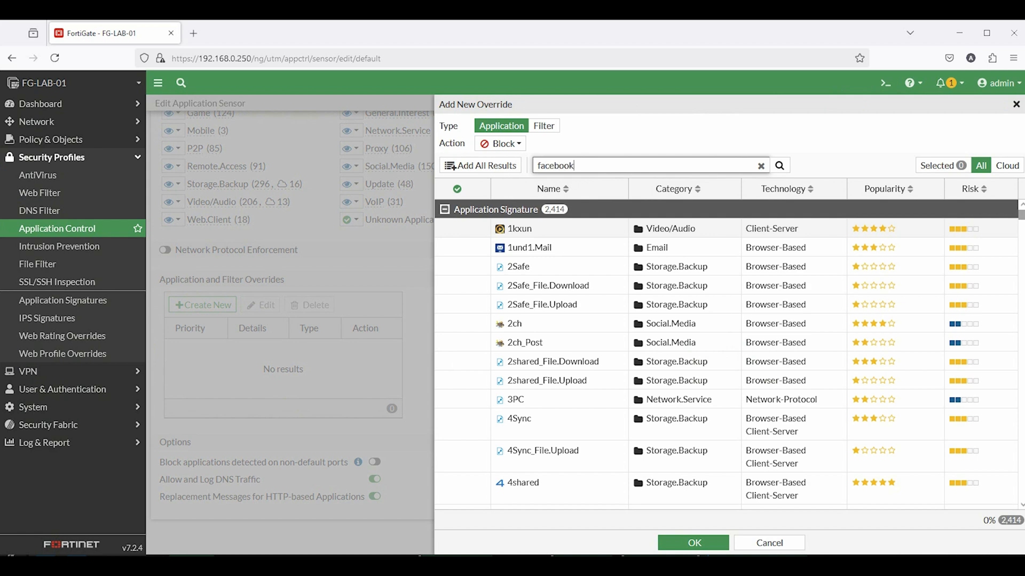
{"action": "type", "text": "cebook"}
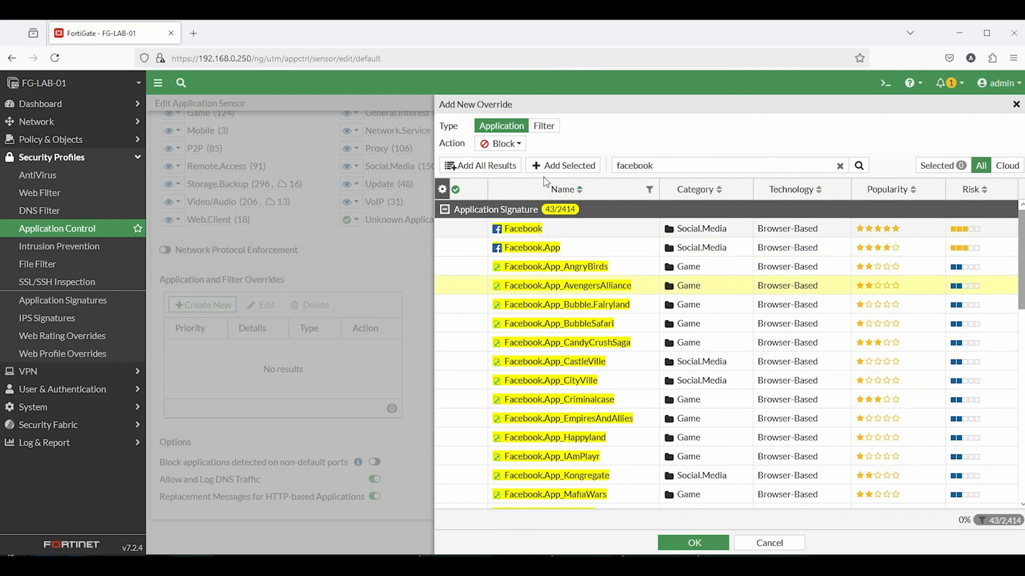
{"action": "left_click", "coordinate": [571, 166]}
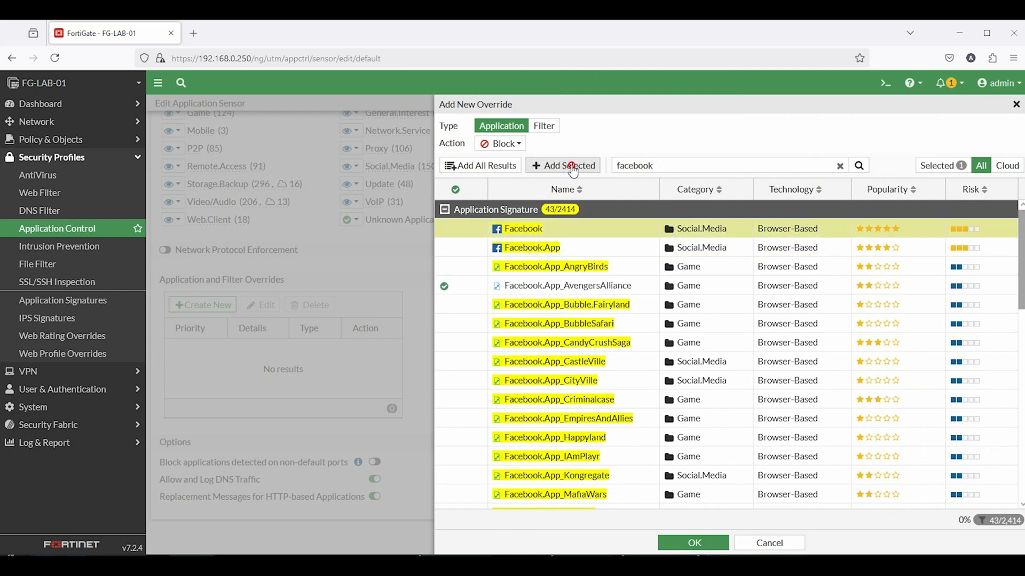
{"action": "left_click", "coordinate": [572, 166]}
{"action": "left_click", "coordinate": [534, 248]}
{"action": "left_click", "coordinate": [563, 166]}
{"action": "scroll", "coordinate": [560, 366], "scroll_direction": "down", "scroll_amount": 3}
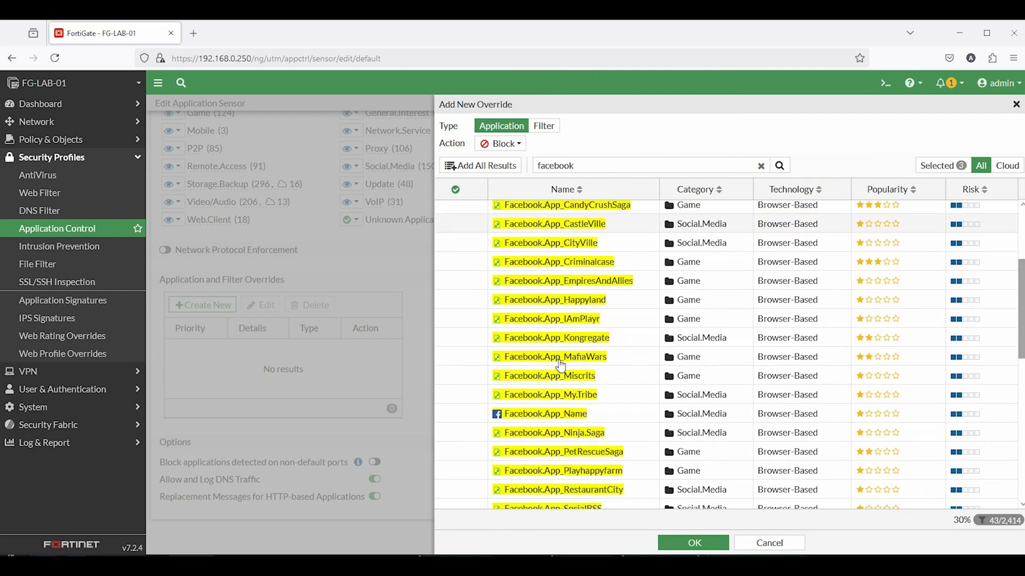
{"action": "scroll", "coordinate": [560, 366], "scroll_direction": "down", "scroll_amount": 8}
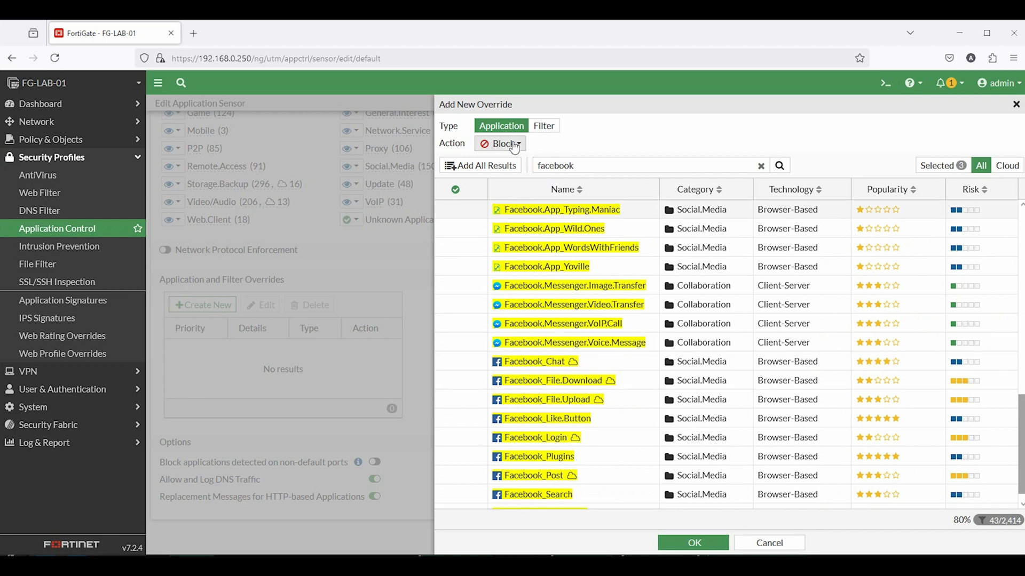
{"action": "left_click", "coordinate": [683, 545]}
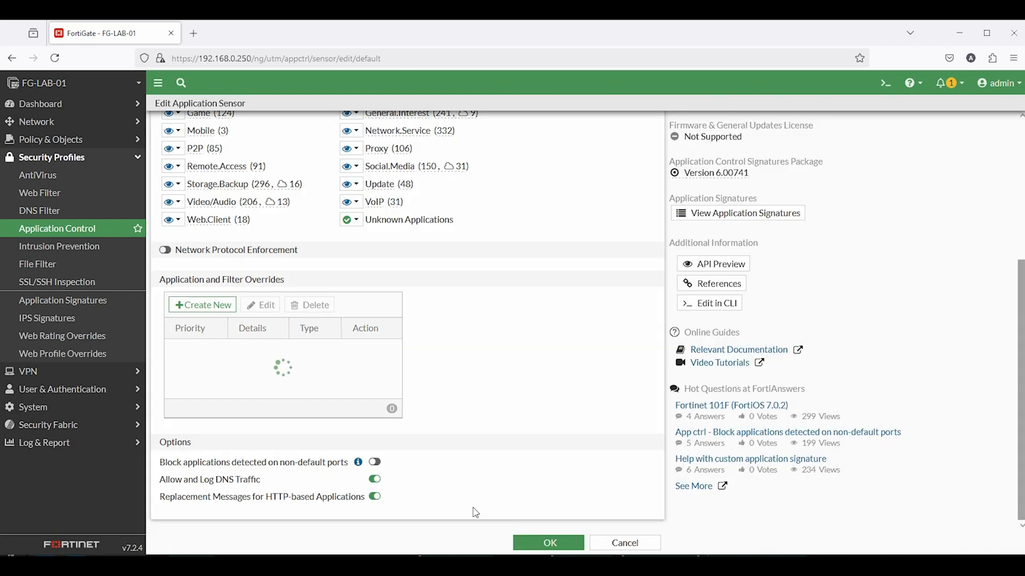
{"action": "left_click", "coordinate": [550, 544]}
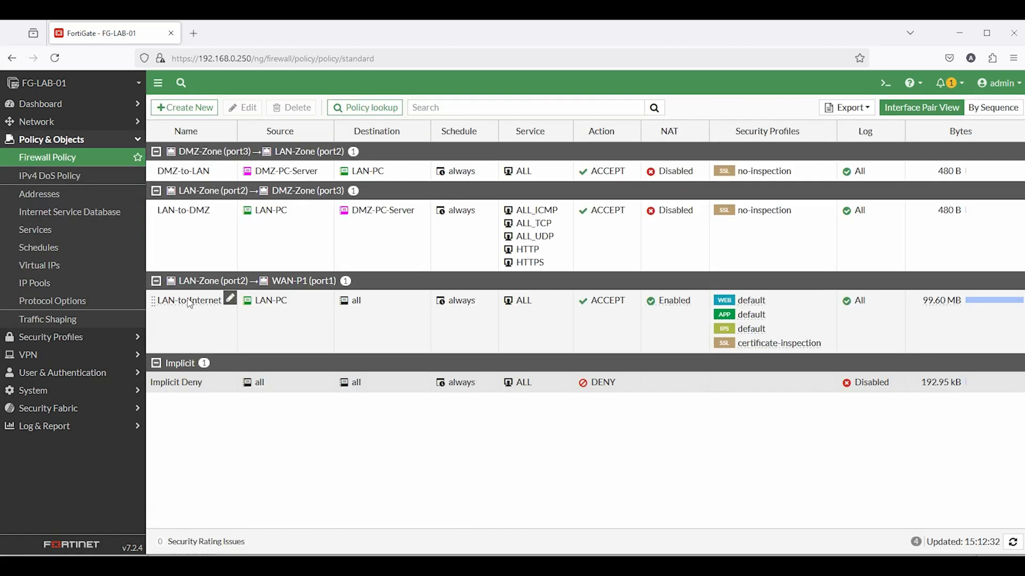
Re-save the LAN-to-Internet policy with Application Control left on default
{"action": "left_click", "coordinate": [229, 297]}
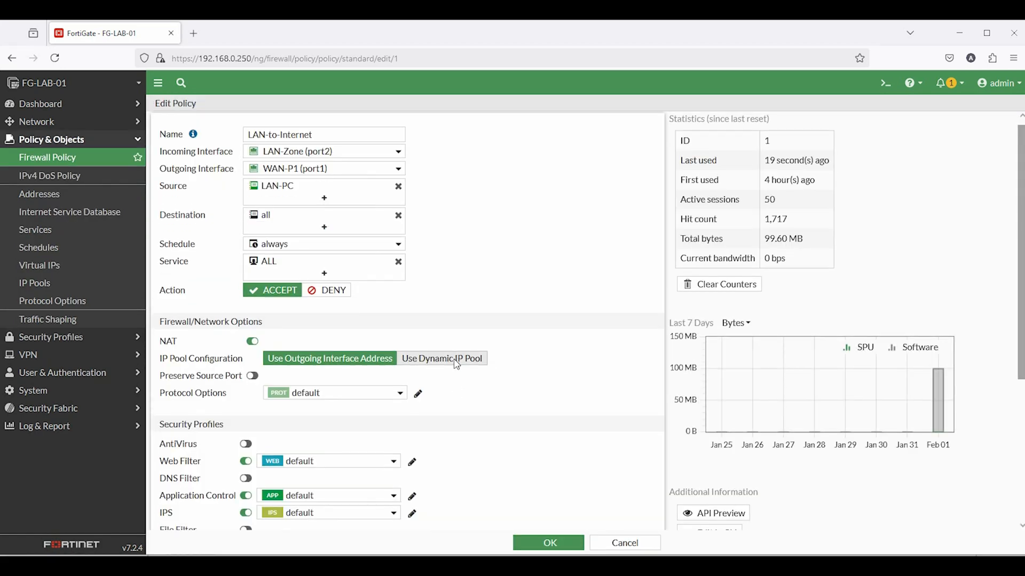
{"action": "scroll", "coordinate": [455, 360], "scroll_direction": "down", "scroll_amount": 4}
{"action": "left_click", "coordinate": [550, 543]}
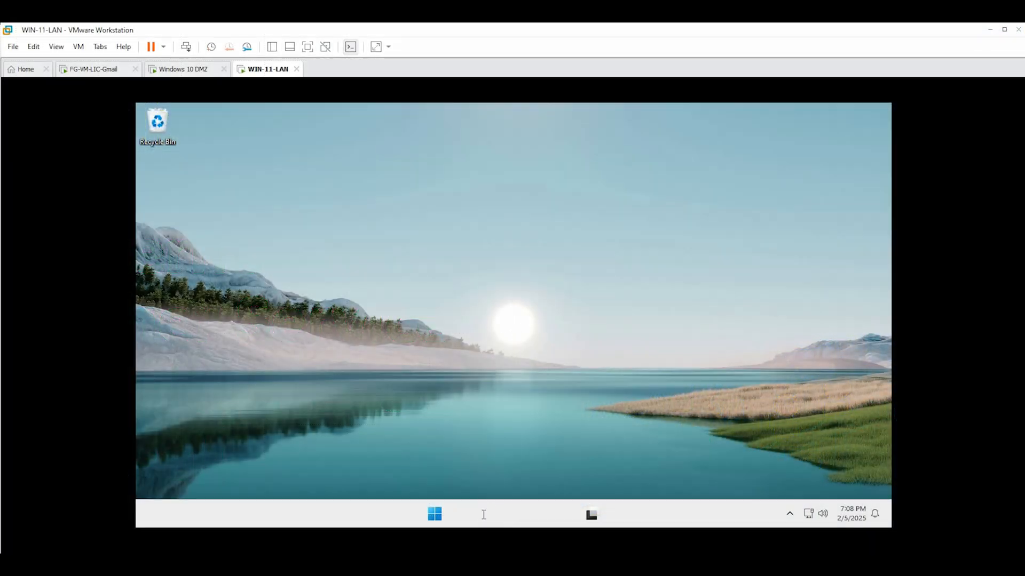
Run ipconfig on the LAN machine to find its address 172.16.20.20
{"action": "left_click", "coordinate": [483, 515]}
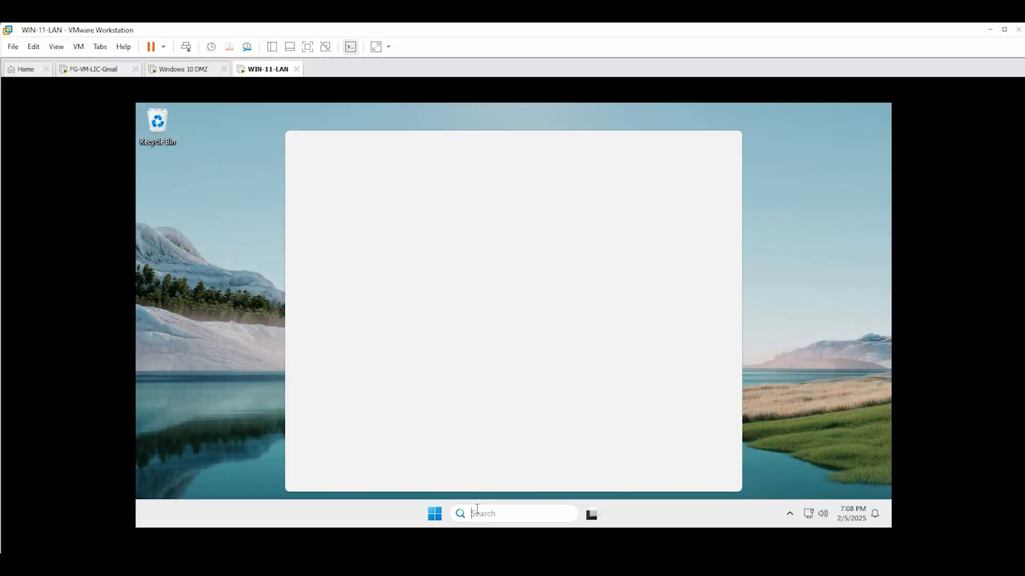
{"action": "left_click", "coordinate": [518, 317]}
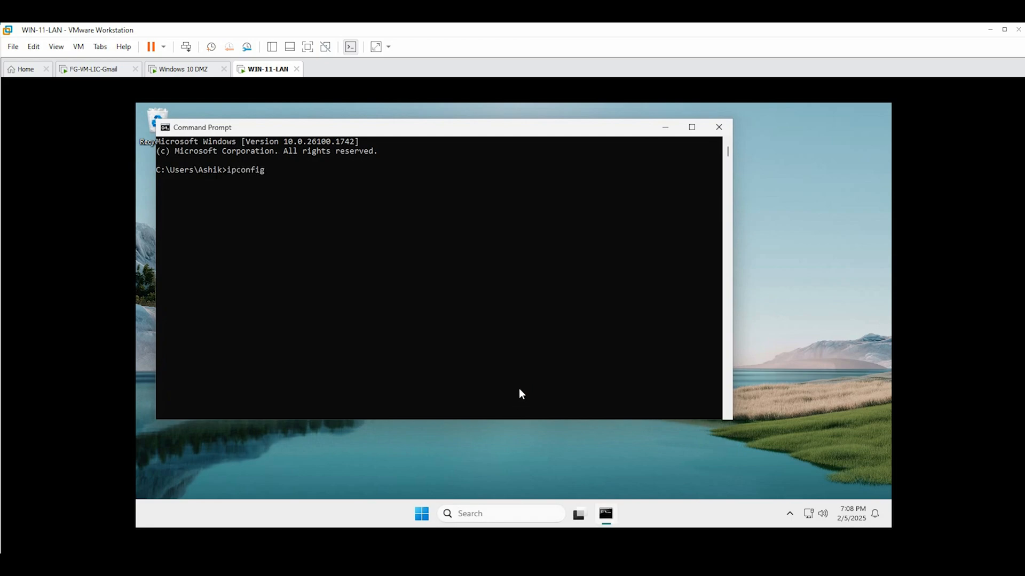
{"action": "type", "text": "ipconfig"}
{"action": "key", "text": "Return"}
{"action": "left_click_drag", "start_coordinate": [337, 244], "coordinate": [398, 248]}
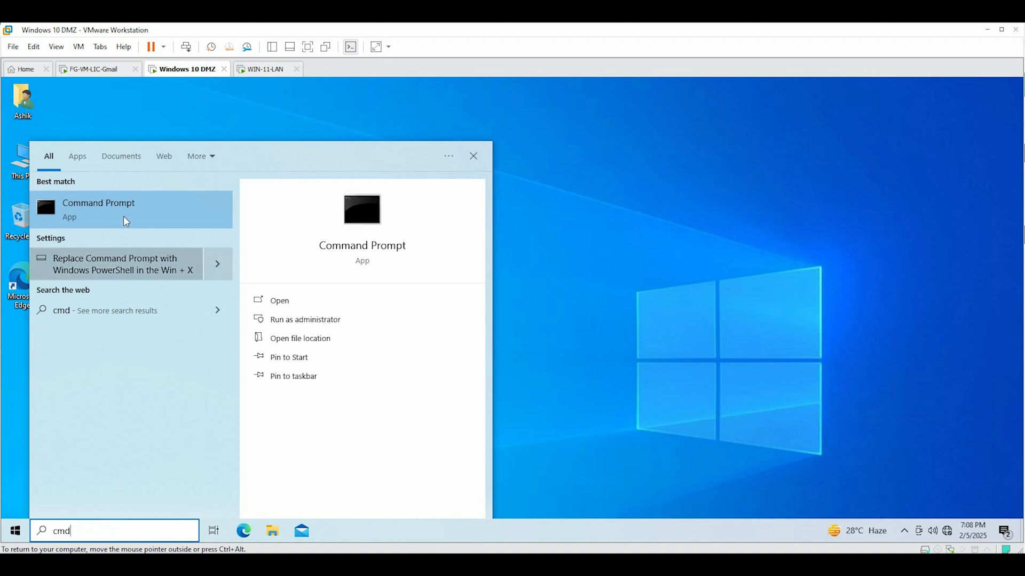
Run ipconfig on the DMZ machine, then ping 172.16.20.20, which times out
{"action": "left_click", "coordinate": [123, 214]}
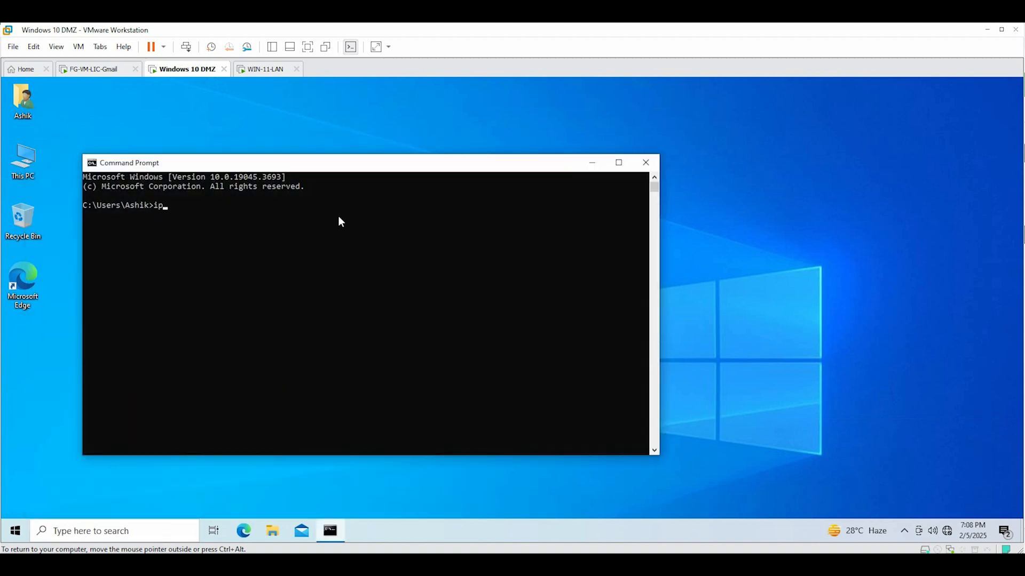
{"action": "type", "text": "ipconfig"}
{"action": "key", "text": "Return"}
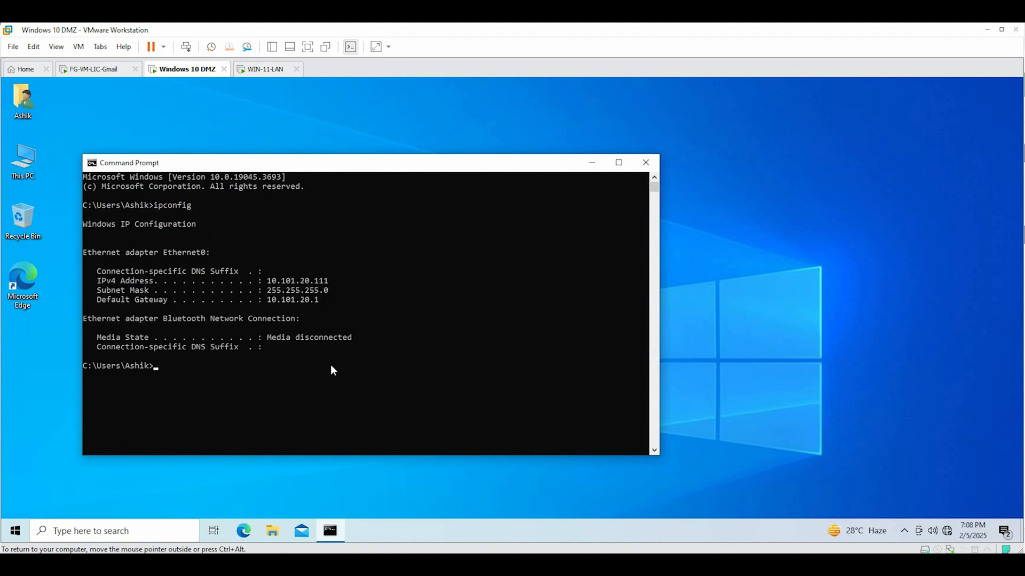
{"action": "type", "text": "ping 172.16.20.20"}
{"action": "key", "text": "Return"}
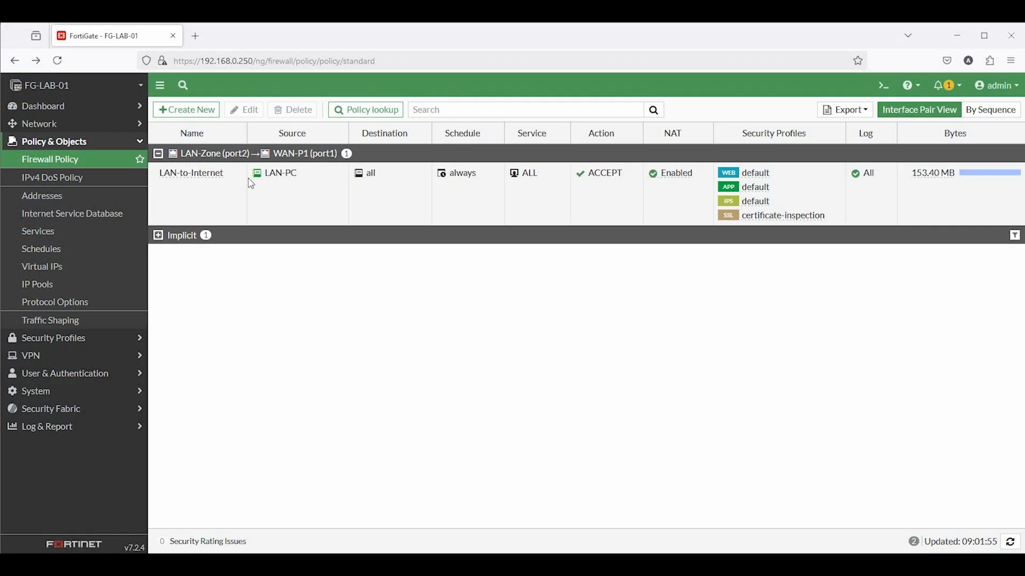
Start policy LAN-to-DMZ from LAN-Zone (port2) to DMZ-Zone (port3)
{"action": "left_click", "coordinate": [187, 110]}
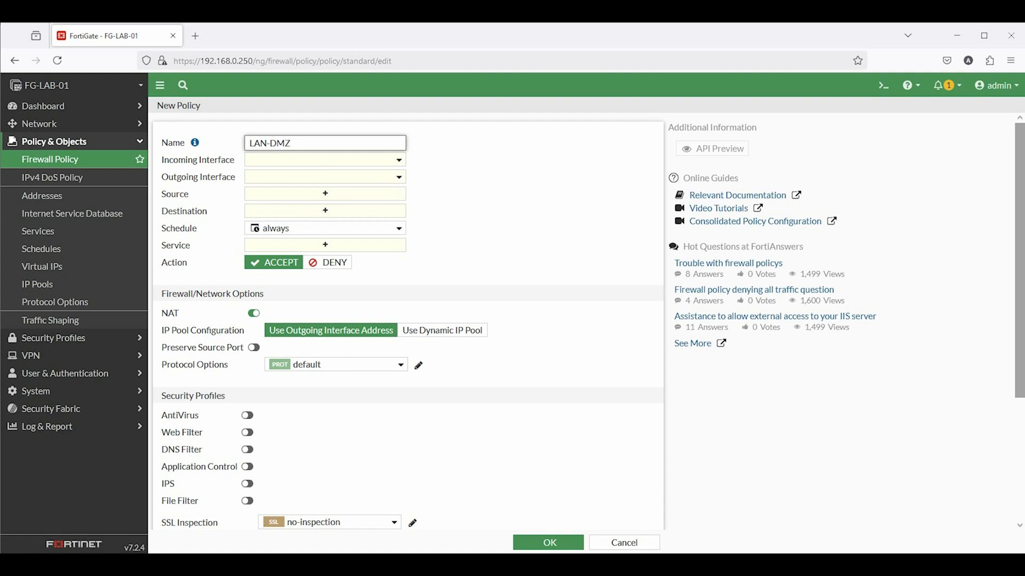
{"action": "type", "text": "to-"}
{"action": "left_click", "coordinate": [277, 160]}
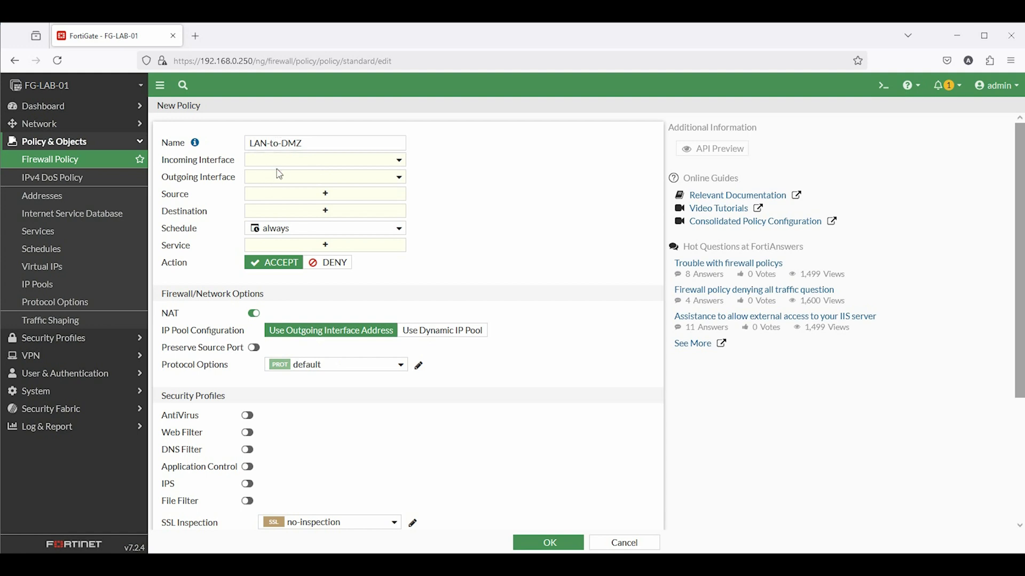
{"action": "left_click", "coordinate": [291, 224]}
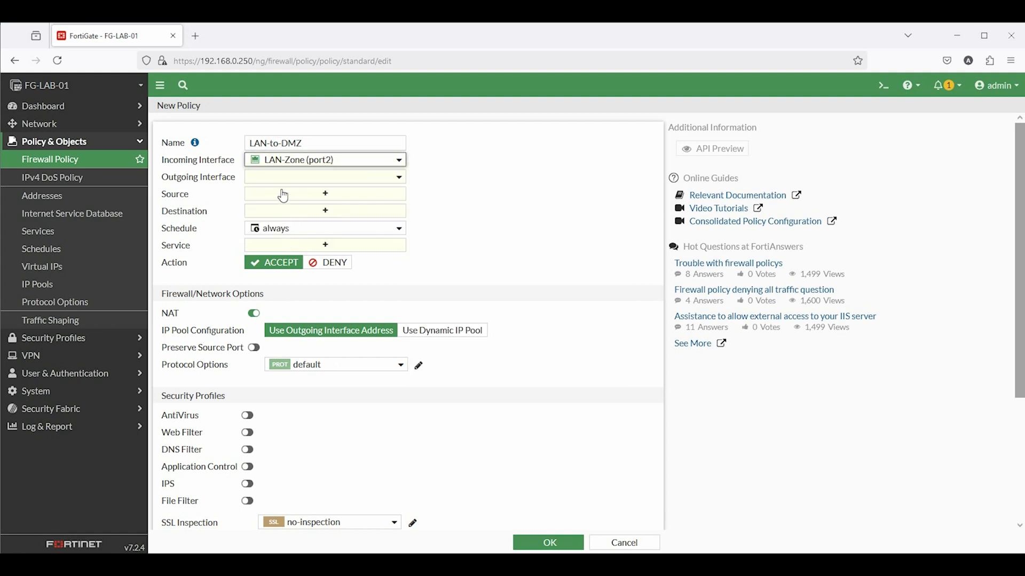
{"action": "left_click", "coordinate": [320, 176]}
{"action": "left_click", "coordinate": [305, 253]}
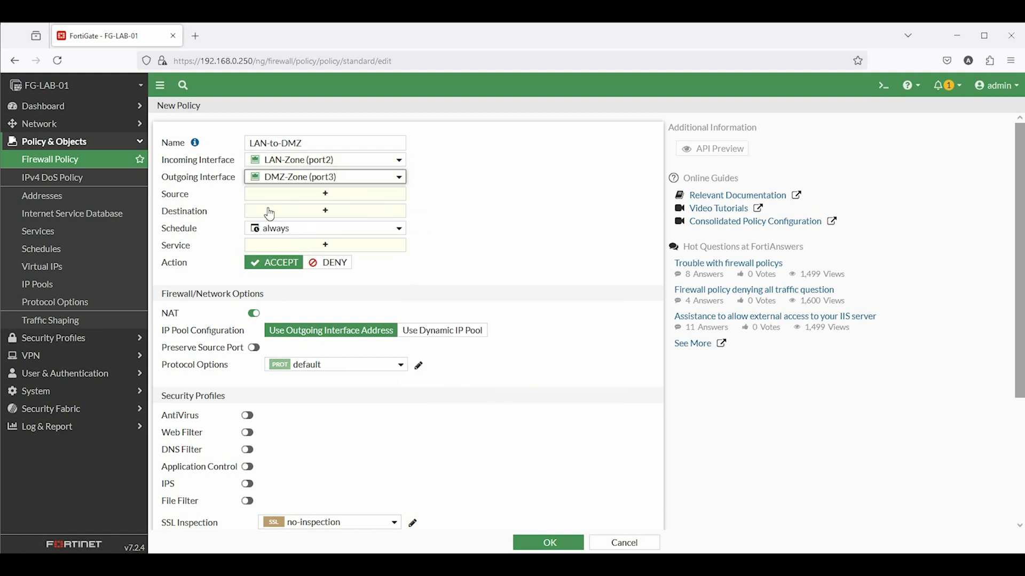
Set source LAN-172.16.20.0/24 and begin creating a new destination object
{"action": "left_click", "coordinate": [280, 195]}
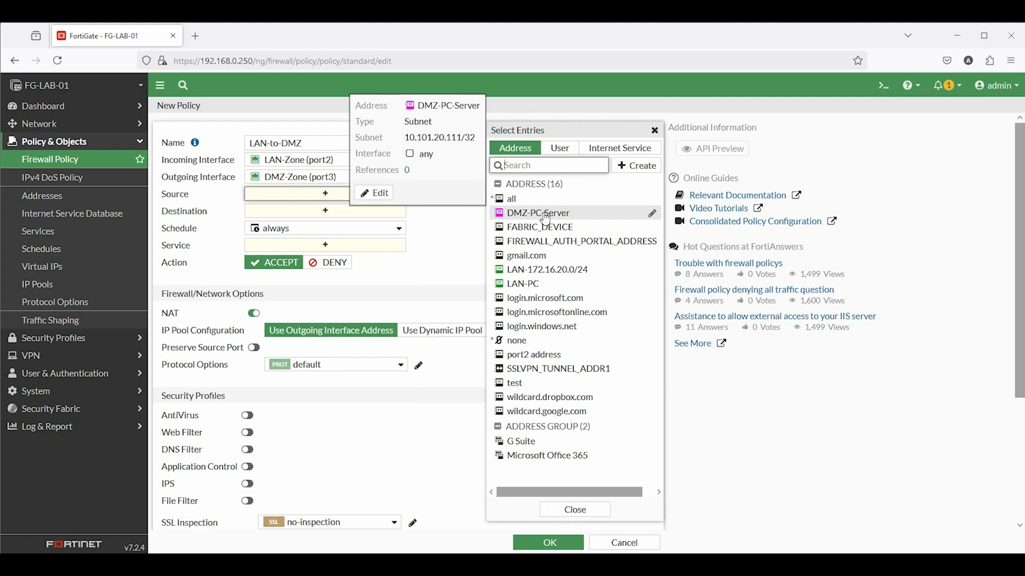
{"action": "left_click", "coordinate": [555, 270]}
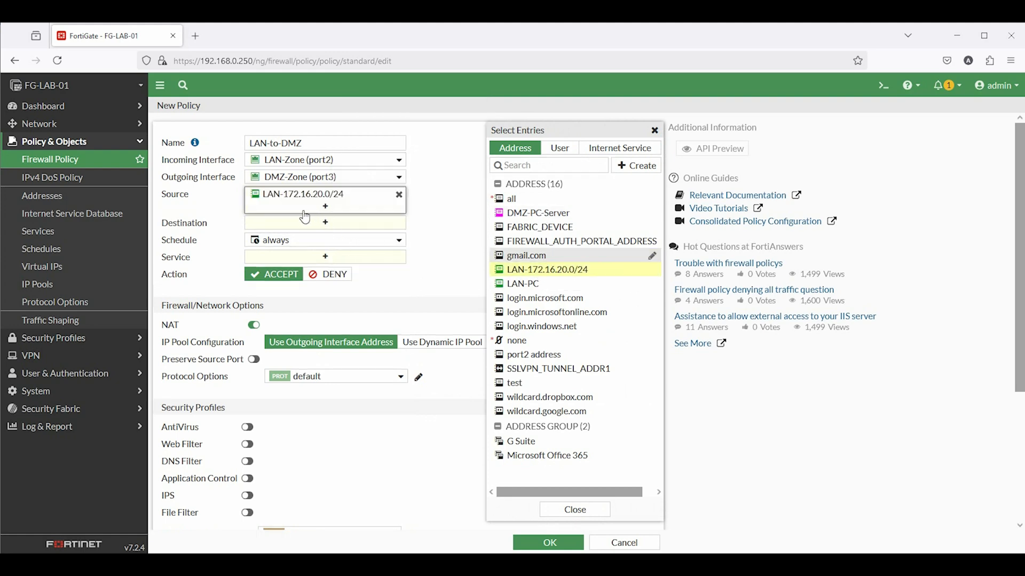
{"action": "left_click", "coordinate": [327, 226]}
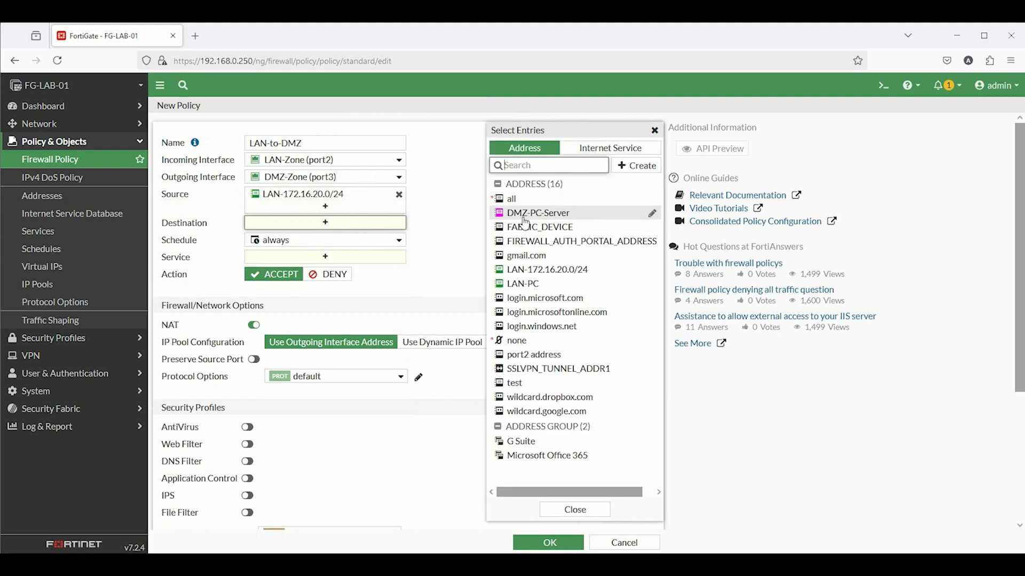
{"action": "left_click", "coordinate": [635, 166]}
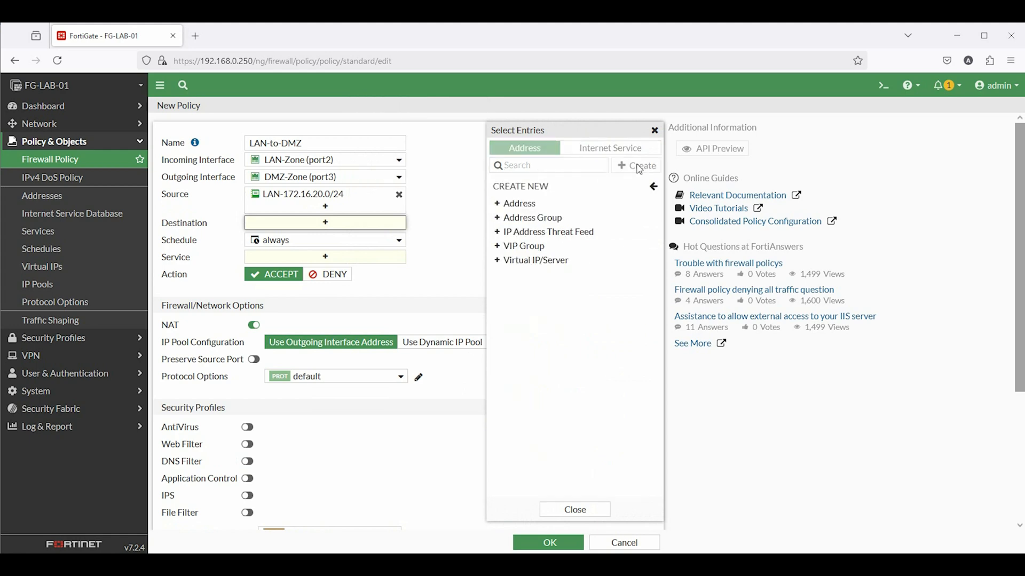
Create subnet address DMZ_IP_Block for 172.16.20.0/24 with a custom colour
{"action": "left_click", "coordinate": [510, 204]}
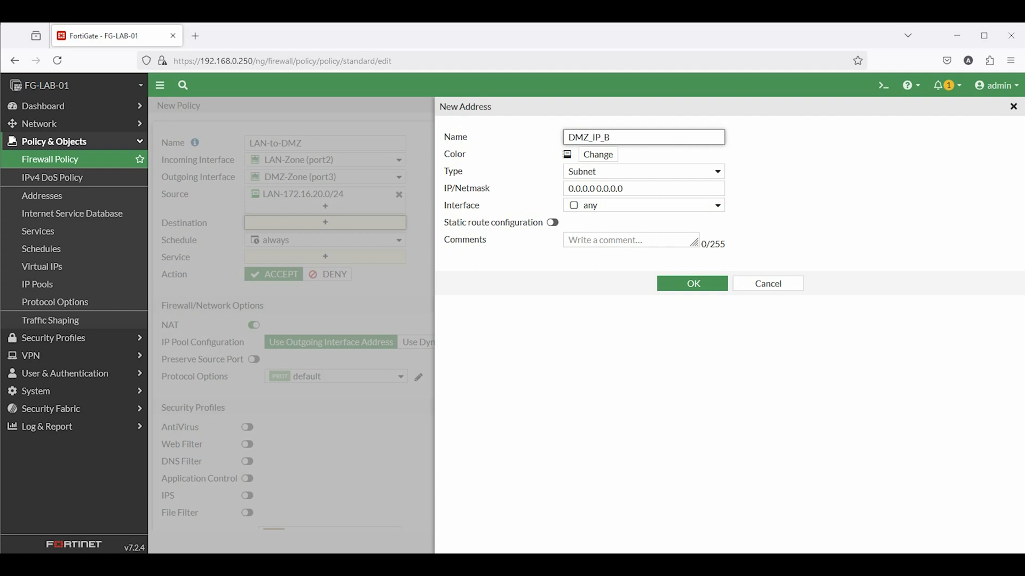
{"action": "triple_click", "coordinate": [604, 188]}
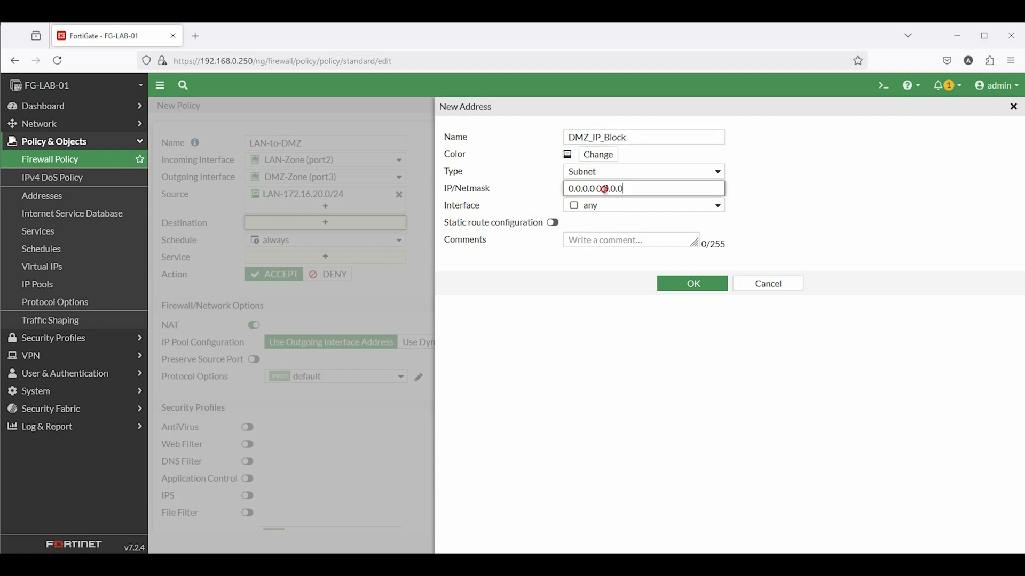
{"action": "type", "text": "172.16.20.0/24"}
{"action": "left_click", "coordinate": [598, 154]}
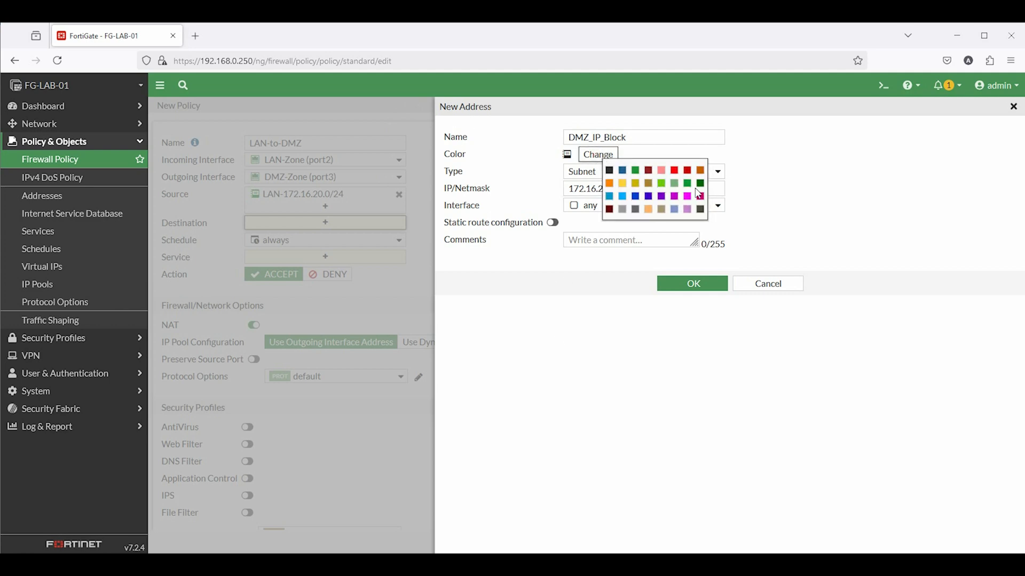
{"action": "left_click", "coordinate": [688, 197]}
{"action": "left_click", "coordinate": [703, 285]}
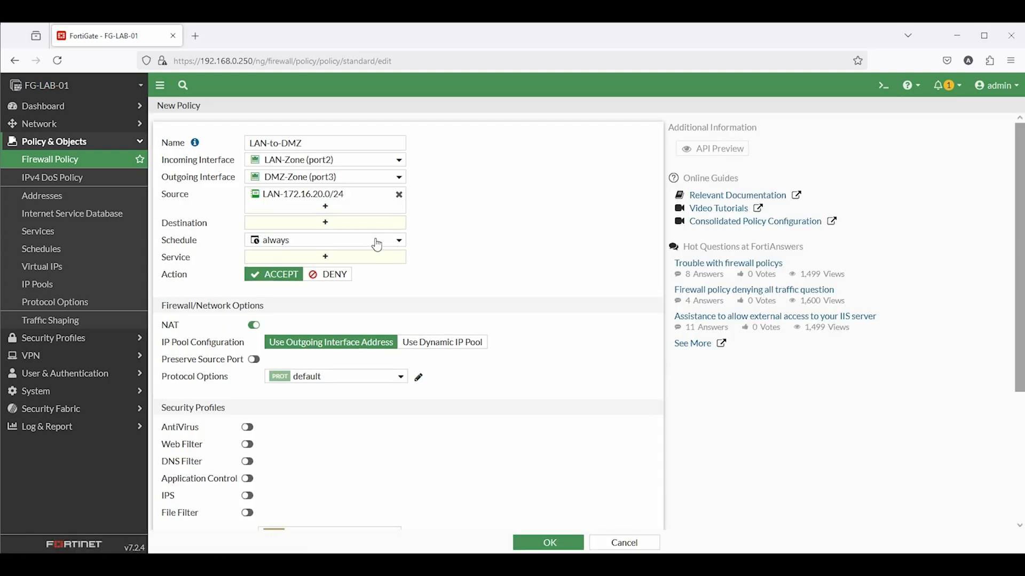
Set the policy destination to DMZ_IP_Block and service to ALL_ICMP
{"action": "left_click", "coordinate": [363, 223]}
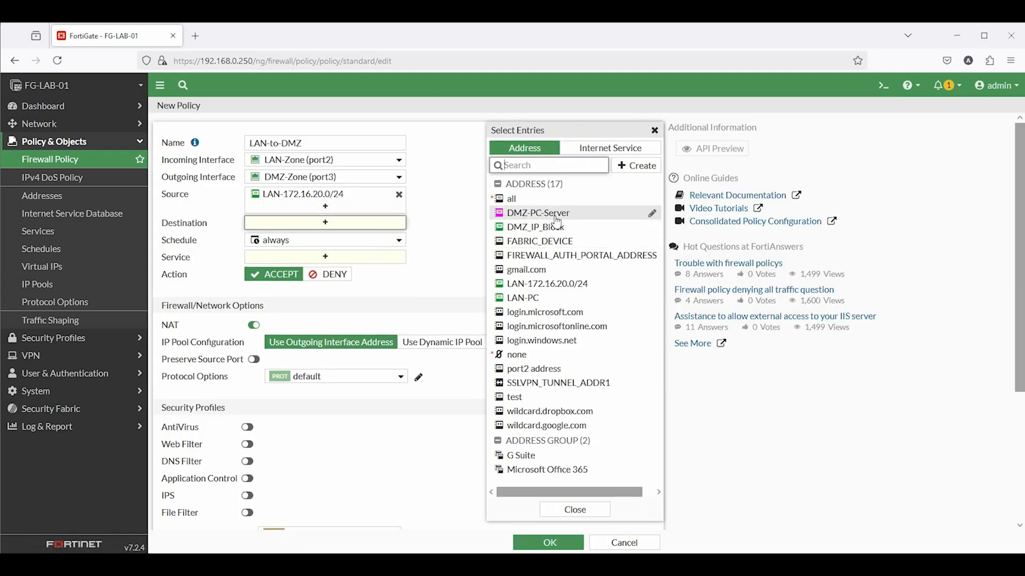
{"action": "left_click", "coordinate": [547, 230]}
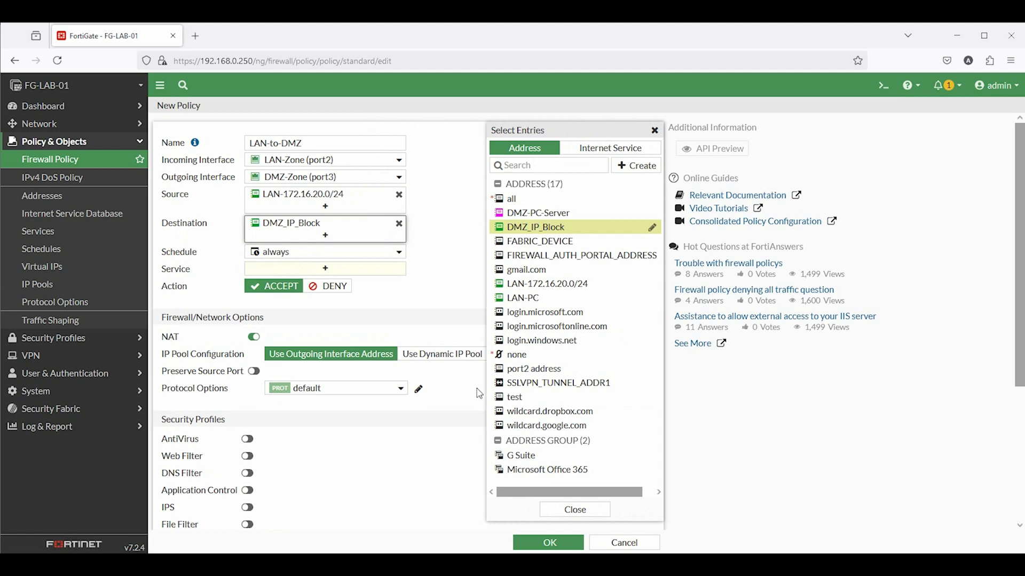
{"action": "left_click", "coordinate": [575, 510]}
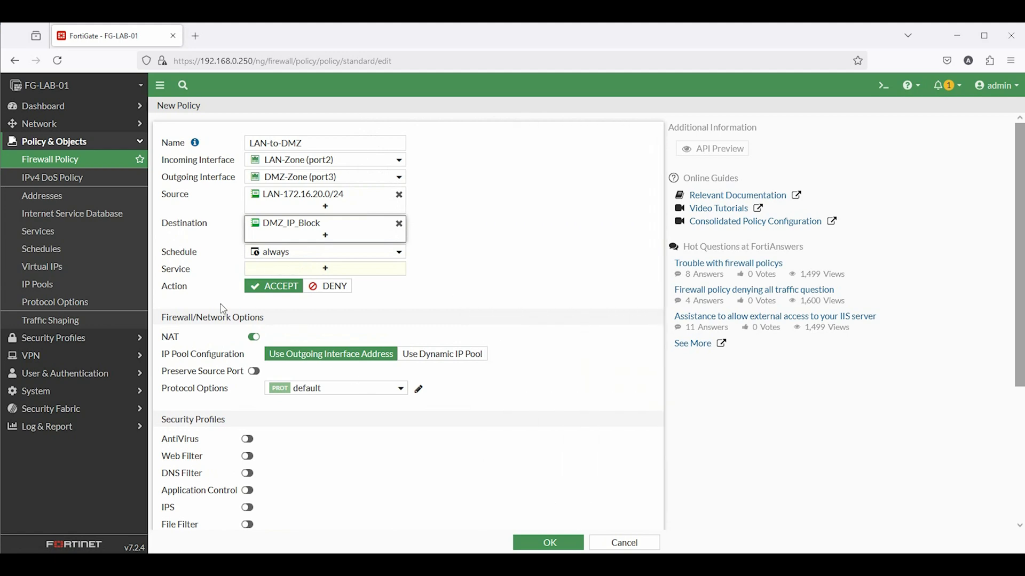
{"action": "left_click", "coordinate": [258, 270]}
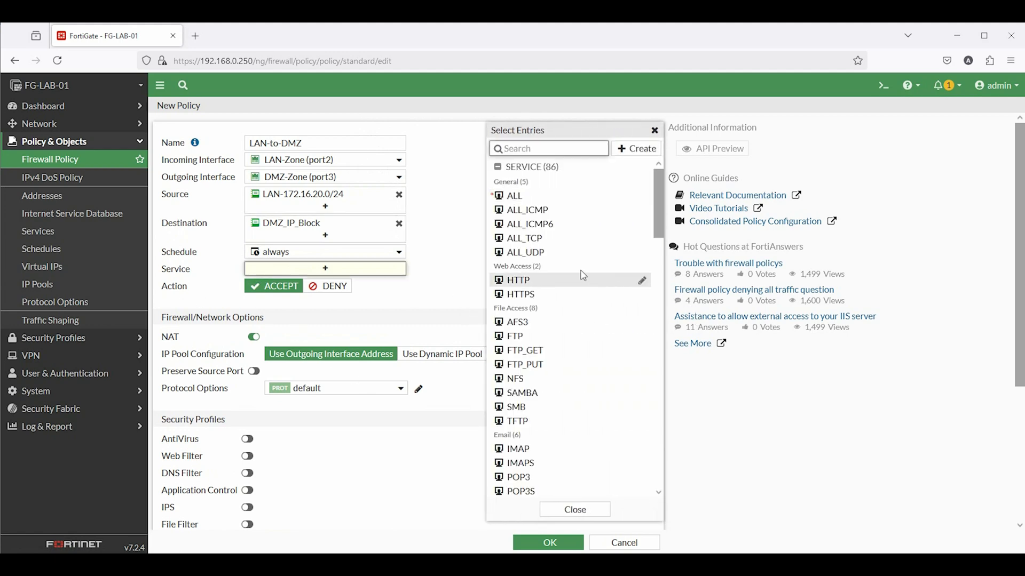
{"action": "left_click", "coordinate": [545, 210]}
{"action": "left_click", "coordinate": [415, 319]}
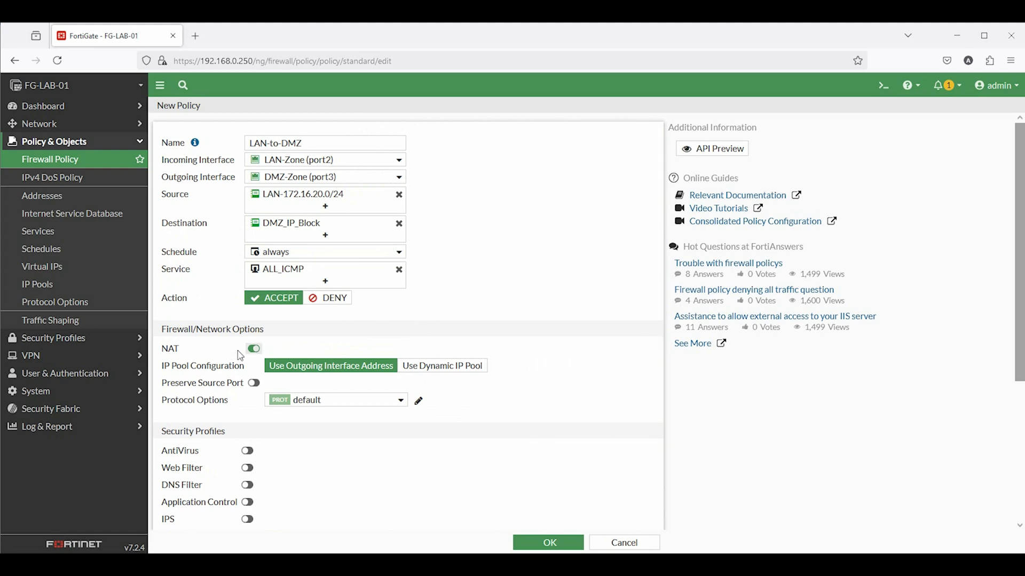
Disable NAT, log all allowed sessions, and save the LAN-to-DMZ policy
{"action": "left_click", "coordinate": [254, 349]}
{"action": "scroll", "coordinate": [324, 373], "scroll_direction": "down", "scroll_amount": 3}
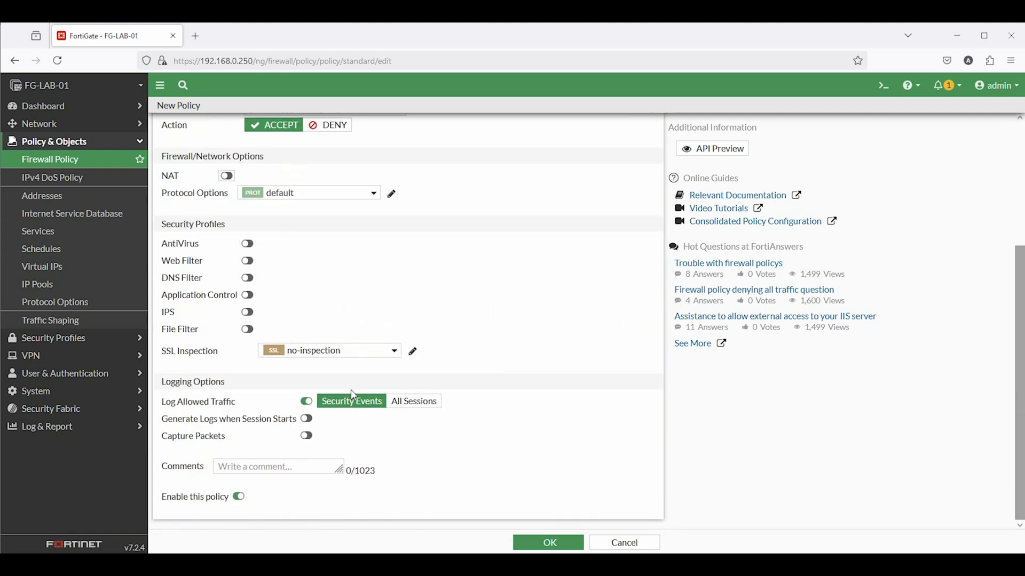
{"action": "left_click", "coordinate": [400, 403]}
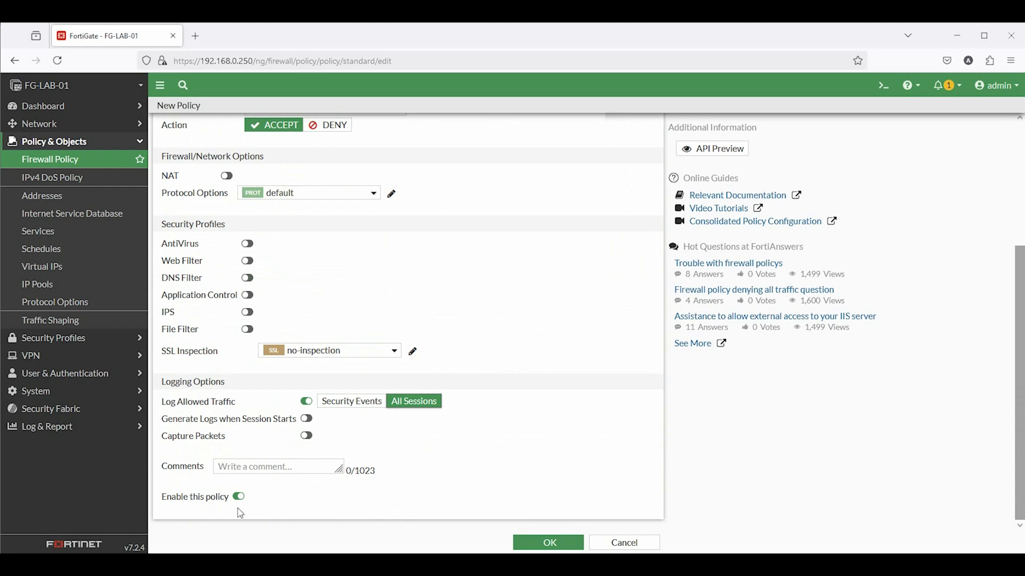
{"action": "left_click", "coordinate": [548, 543]}
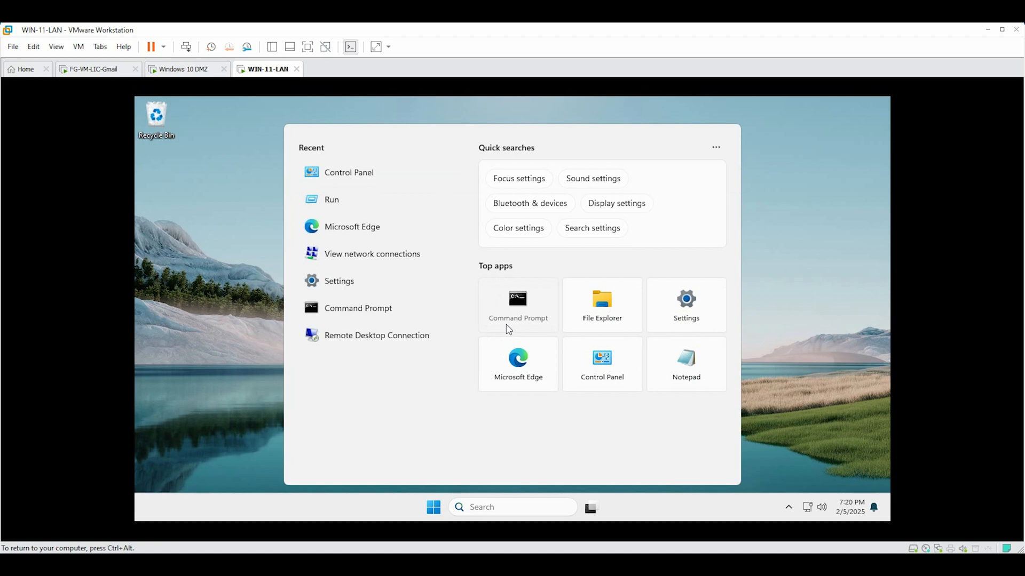
From the LAN VM, ping DMZ gateway 10.101.20.1 and DMZ host 10.101.20.111 successfully
{"action": "left_click", "coordinate": [506, 325]}
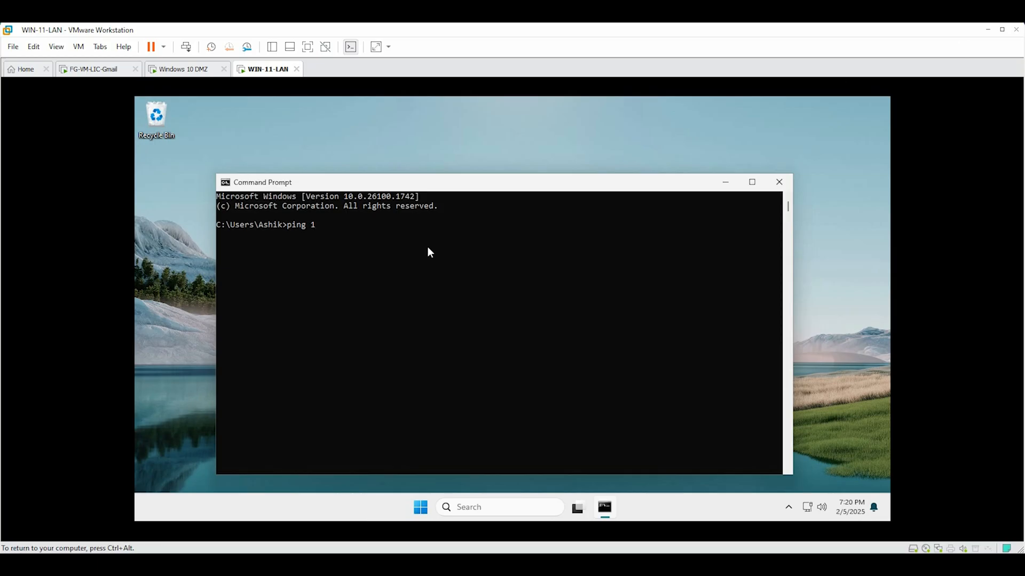
{"action": "type", "text": "0.101.20.1"}
{"action": "key", "text": "Return"}
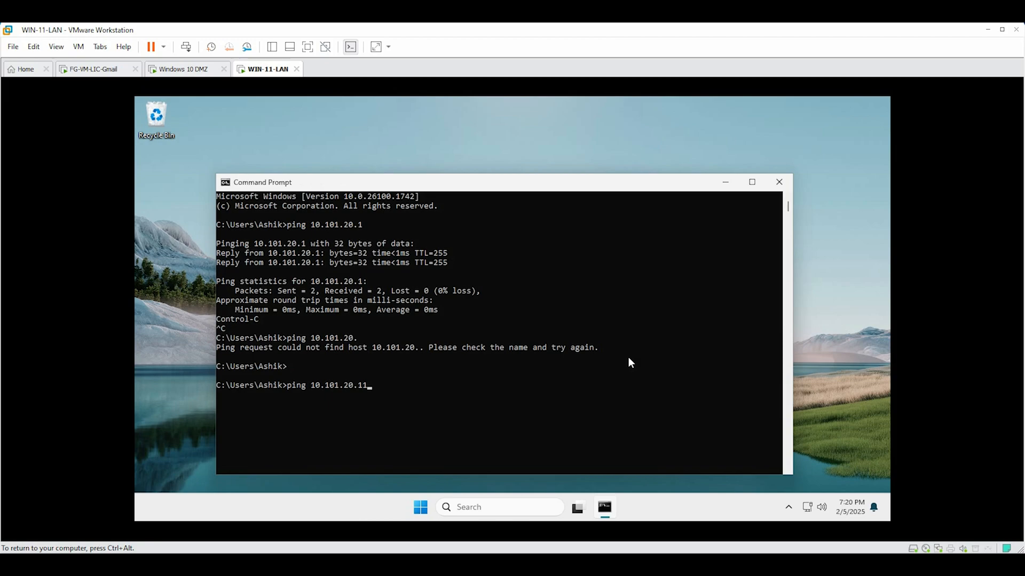
{"action": "type", "text": "1.20.11"}
{"action": "key", "text": "Return"}
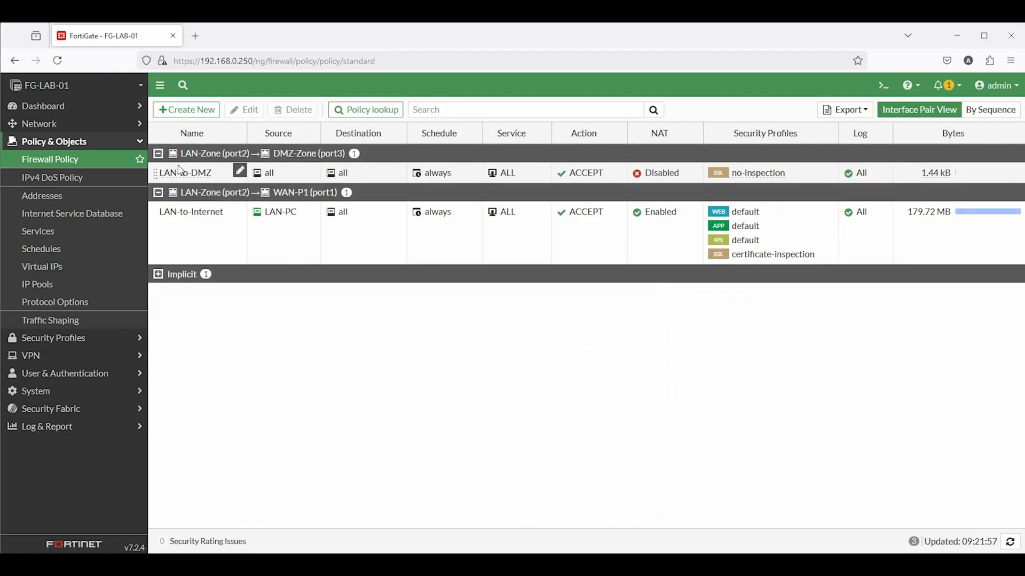
Start a new DMZ-to-Internet policy from DMZ-Zone (port3) to WAN-P1 (port1)
{"action": "left_click", "coordinate": [176, 110]}
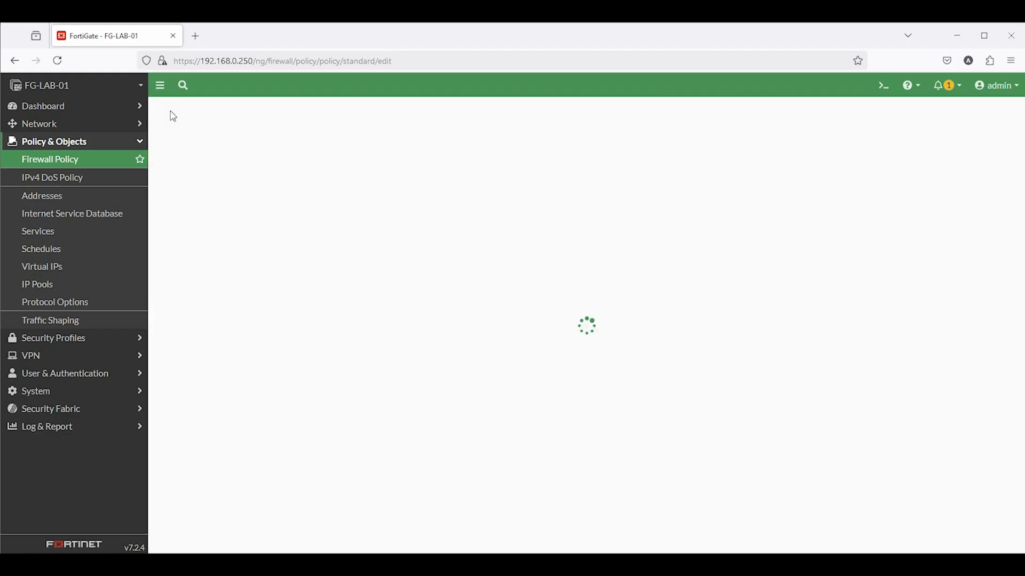
{"action": "left_click", "coordinate": [293, 136]}
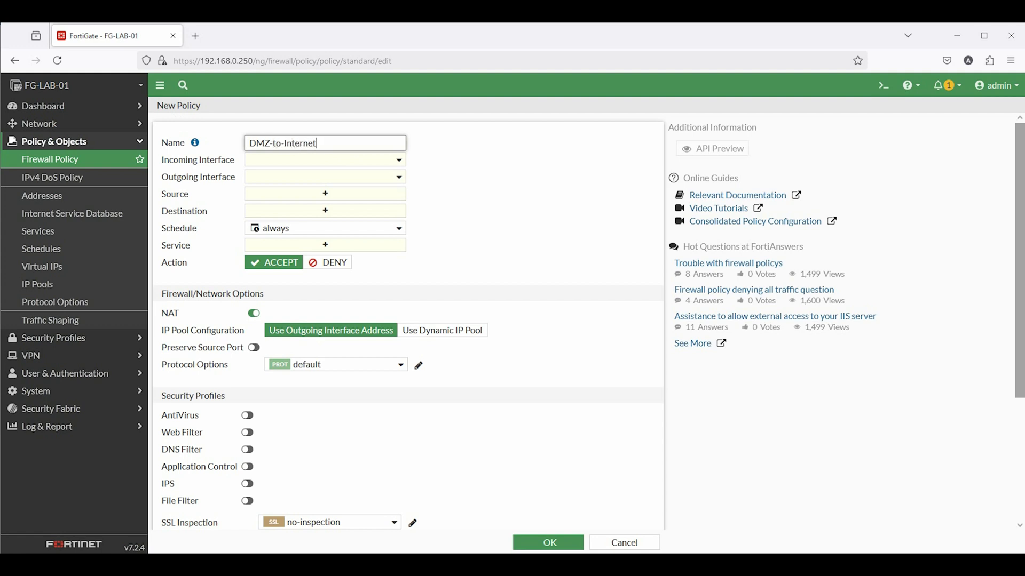
{"action": "left_click", "coordinate": [328, 160]}
{"action": "left_click", "coordinate": [301, 237]}
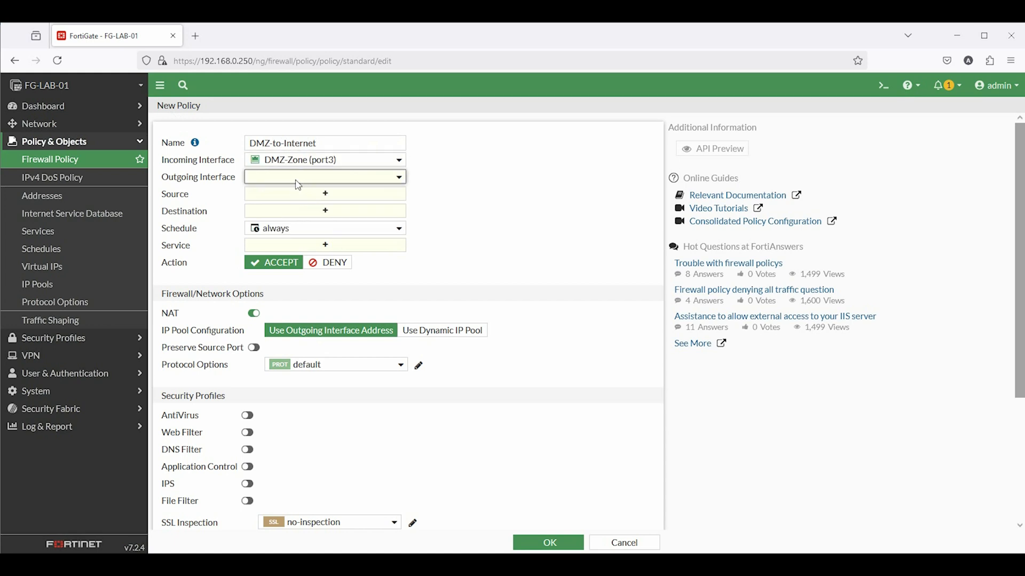
{"action": "left_click", "coordinate": [320, 177]}
{"action": "left_click", "coordinate": [309, 226]}
Set source DMZ_IP_Block, destination all, and service ALL
{"action": "left_click", "coordinate": [323, 194]}
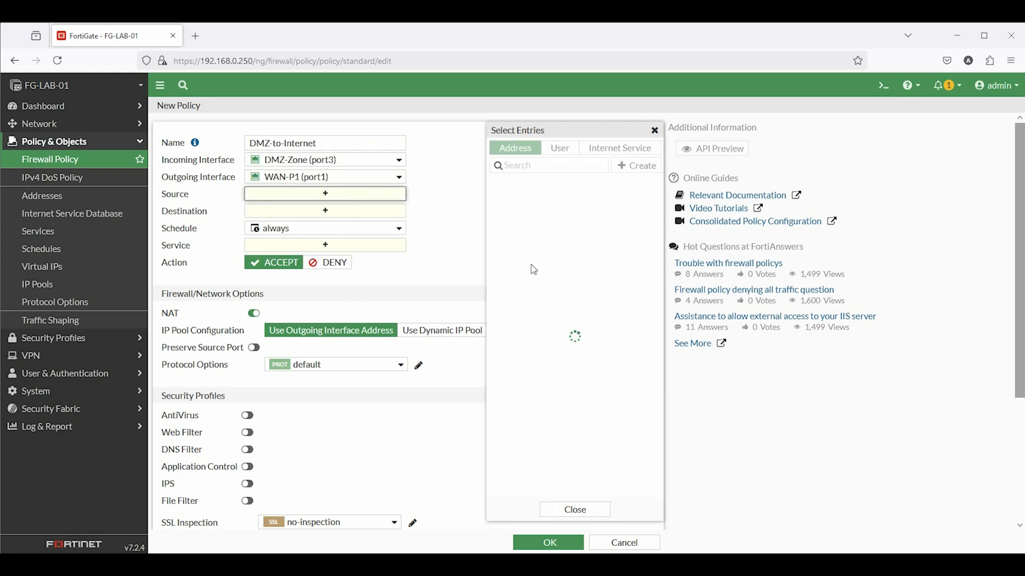
{"action": "mouse_move", "coordinate": [538, 265]}
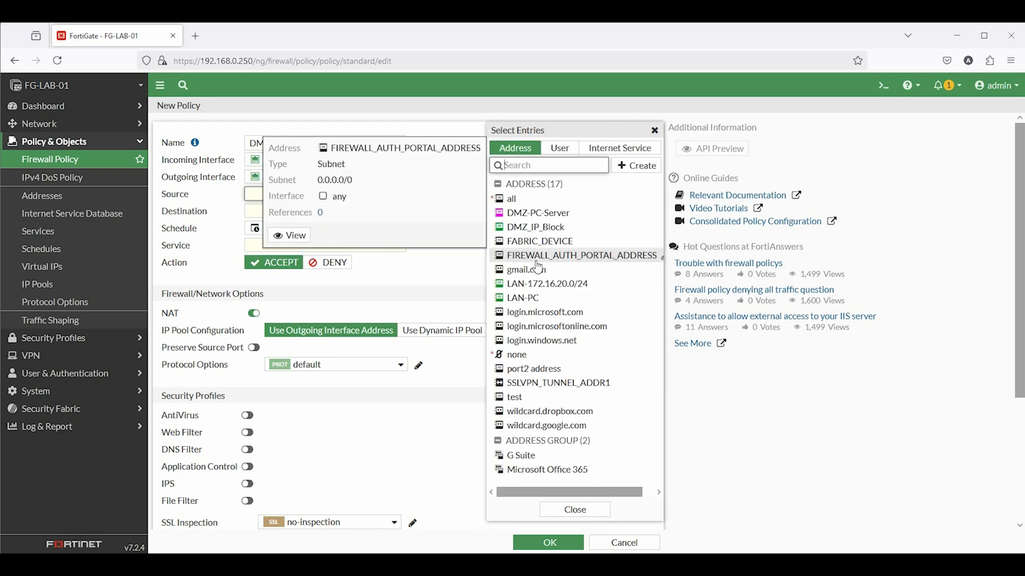
{"action": "left_click", "coordinate": [556, 231]}
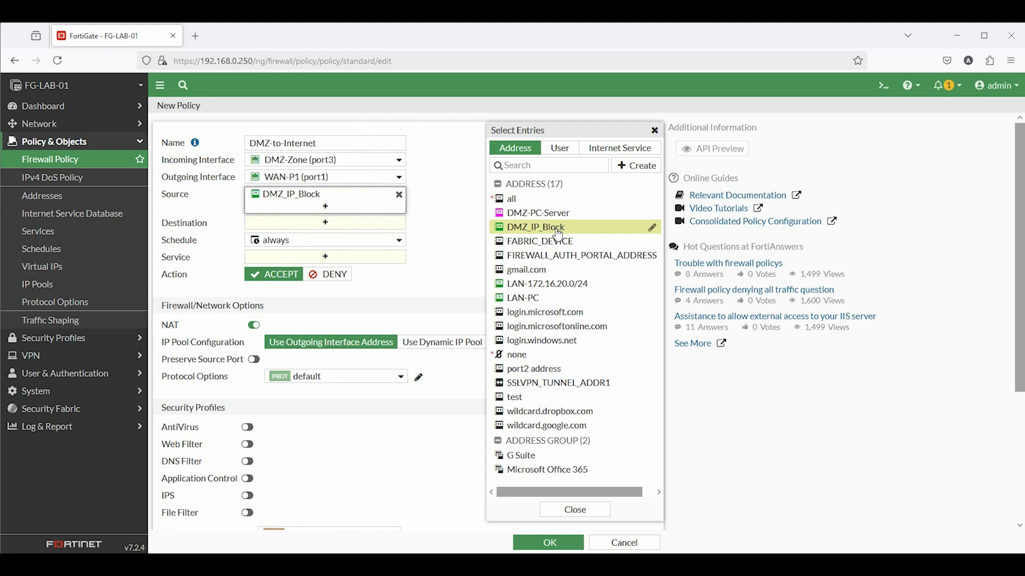
{"action": "left_click", "coordinate": [264, 224]}
{"action": "left_click", "coordinate": [511, 200]}
{"action": "left_click", "coordinate": [272, 270]}
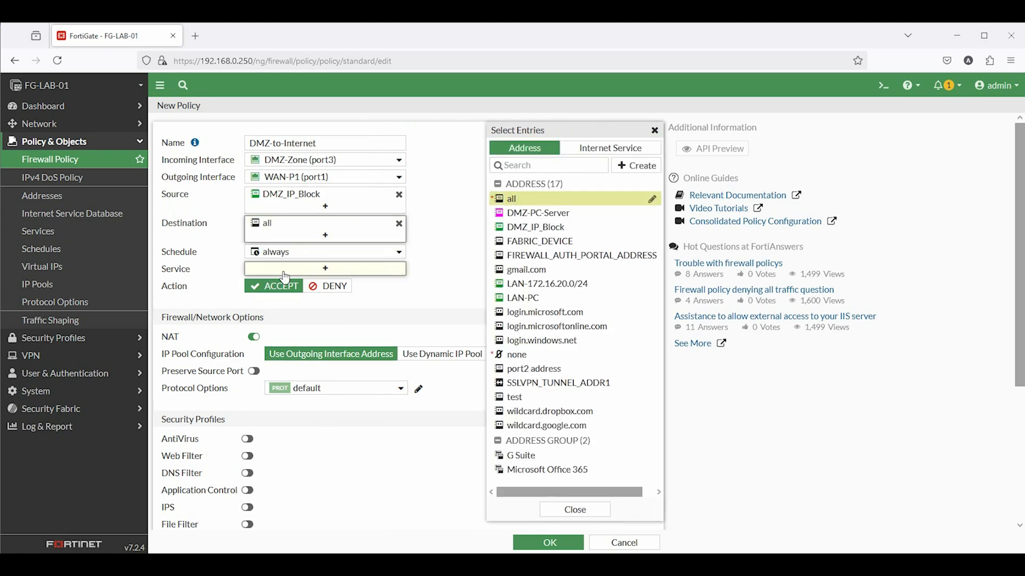
{"action": "mouse_move", "coordinate": [547, 218]}
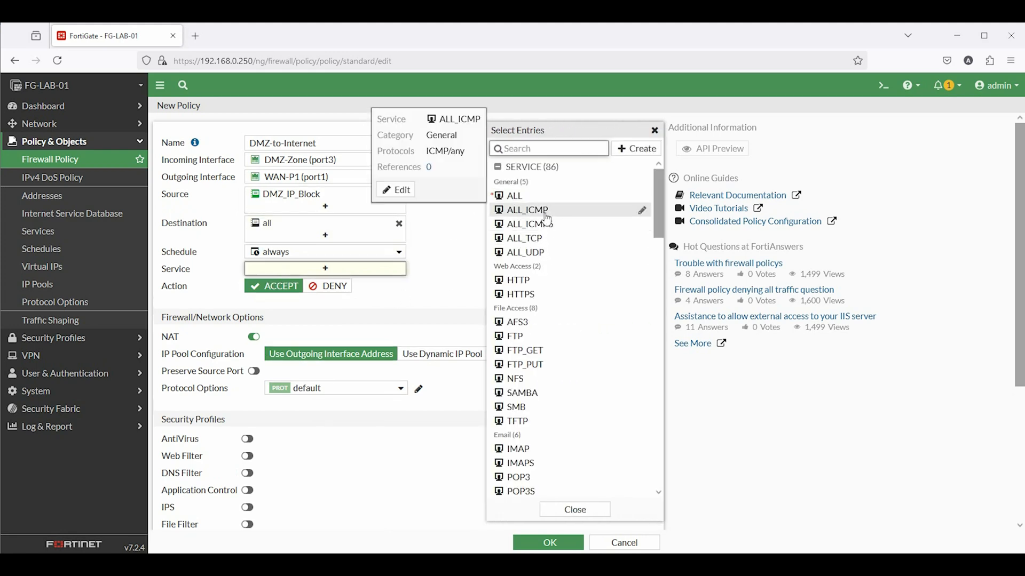
{"action": "left_click", "coordinate": [515, 196]}
{"action": "left_click", "coordinate": [385, 336]}
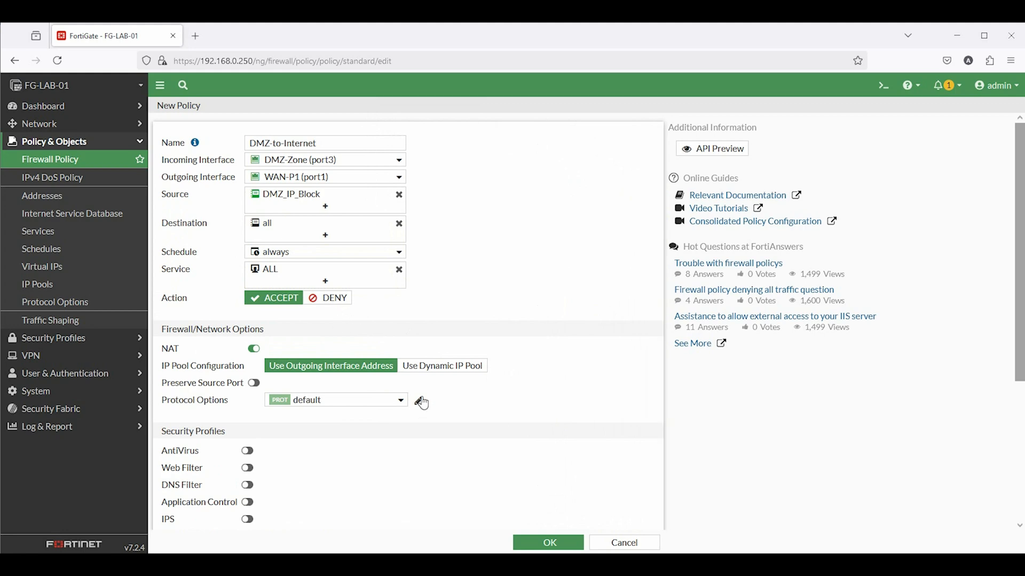
Keep NAT on the outgoing interface address, log all sessions, and save the policy
{"action": "left_click", "coordinate": [420, 366]}
{"action": "left_click", "coordinate": [369, 366]}
{"action": "scroll", "coordinate": [344, 381], "scroll_direction": "down", "scroll_amount": 3}
{"action": "left_click", "coordinate": [414, 418]}
{"action": "left_click", "coordinate": [548, 543]}
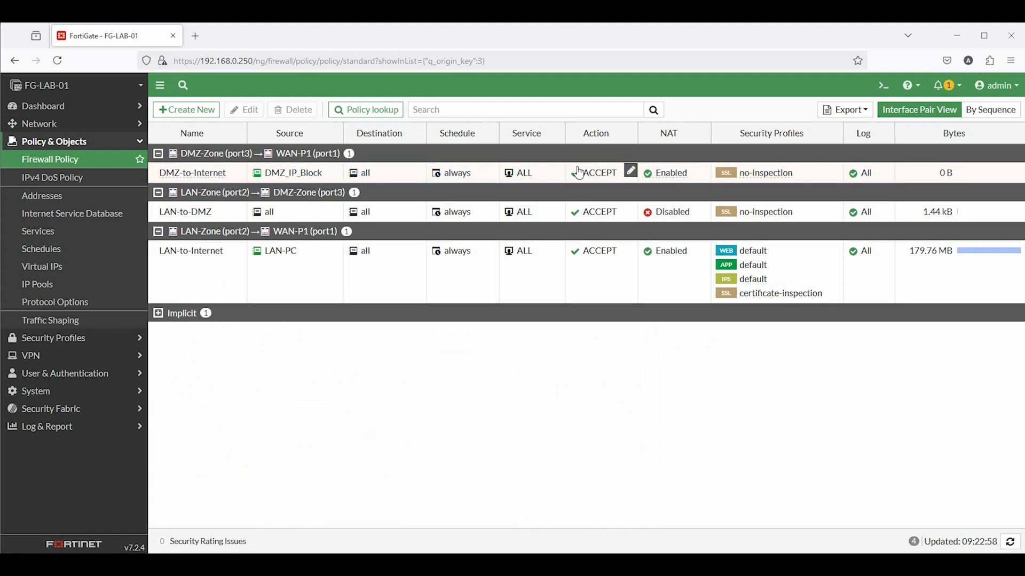
Add DMZ-PC-Server to the DMZ-to-Internet policy's source and save it
{"action": "double_click", "coordinate": [195, 176]}
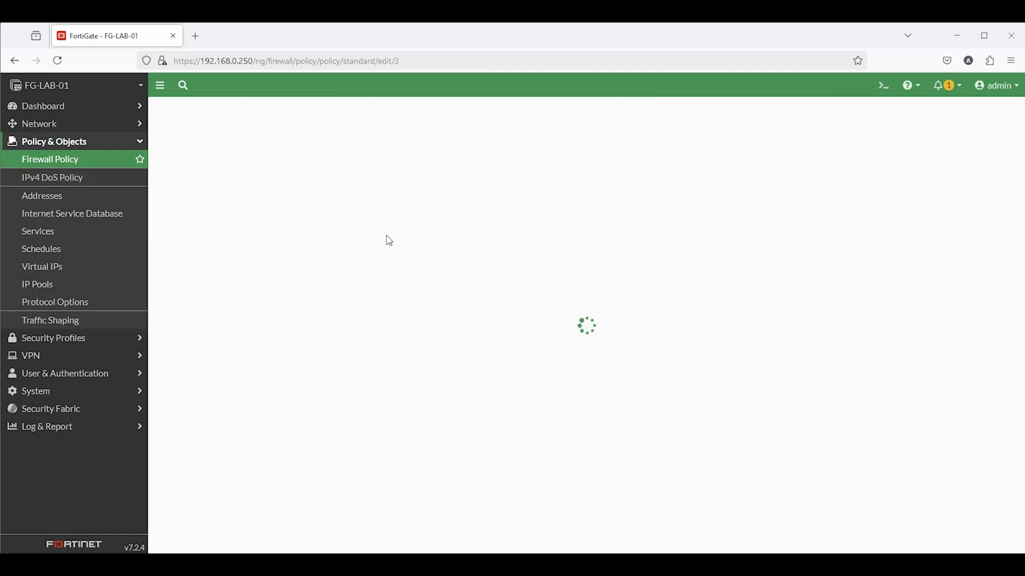
{"action": "mouse_move", "coordinate": [304, 202]}
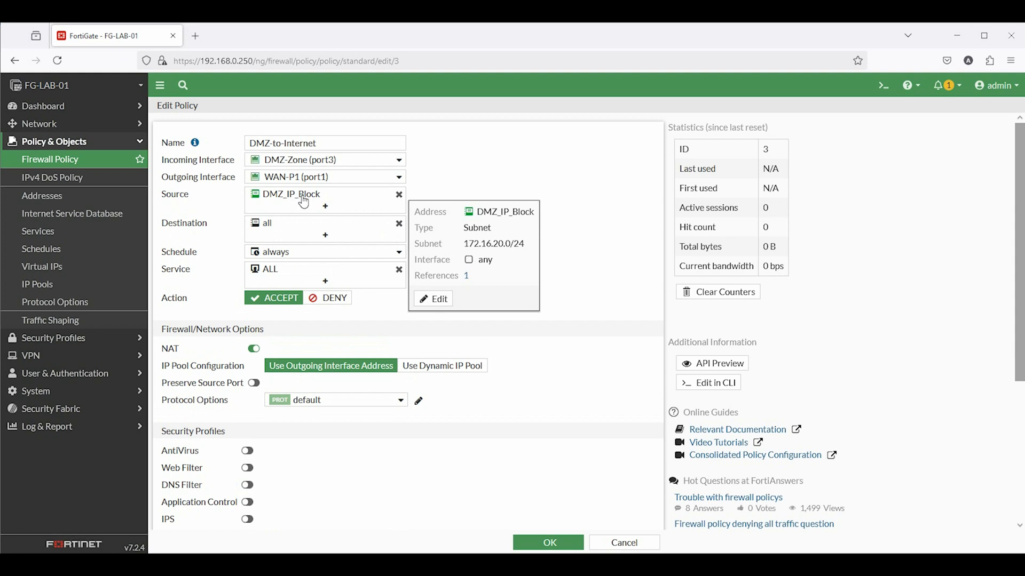
{"action": "left_click", "coordinate": [336, 202]}
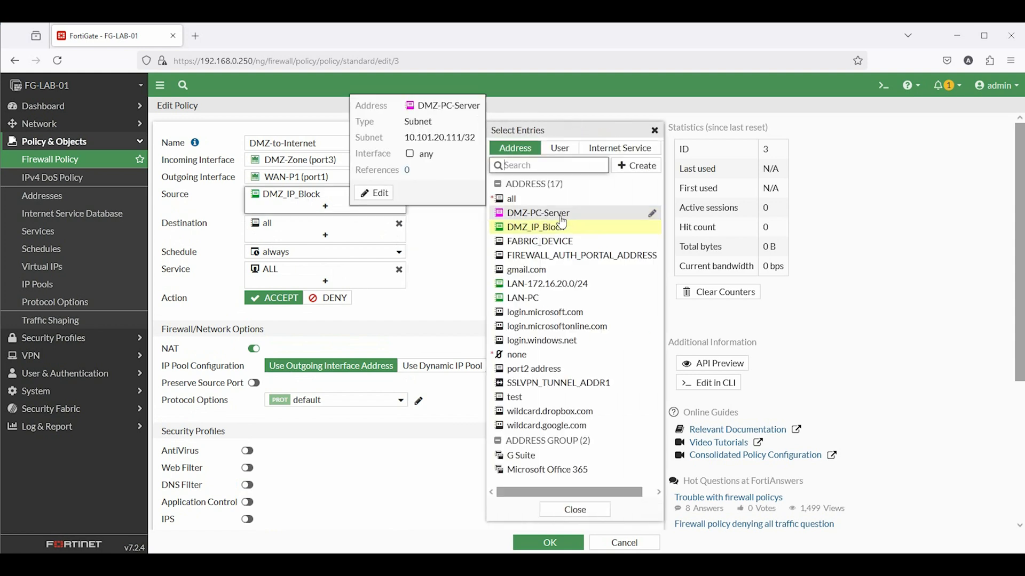
{"action": "left_click", "coordinate": [561, 219]}
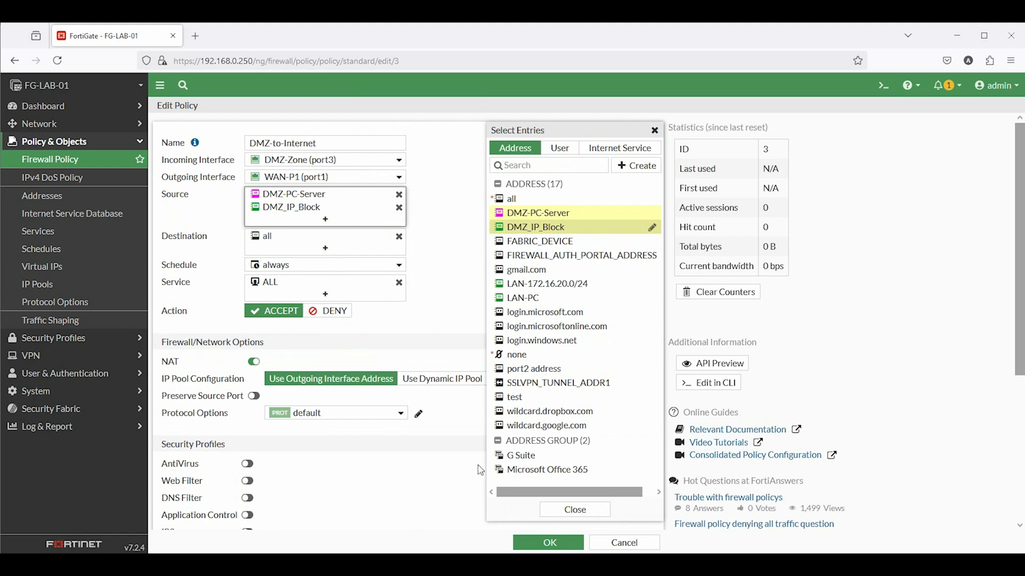
{"action": "left_click", "coordinate": [557, 541]}
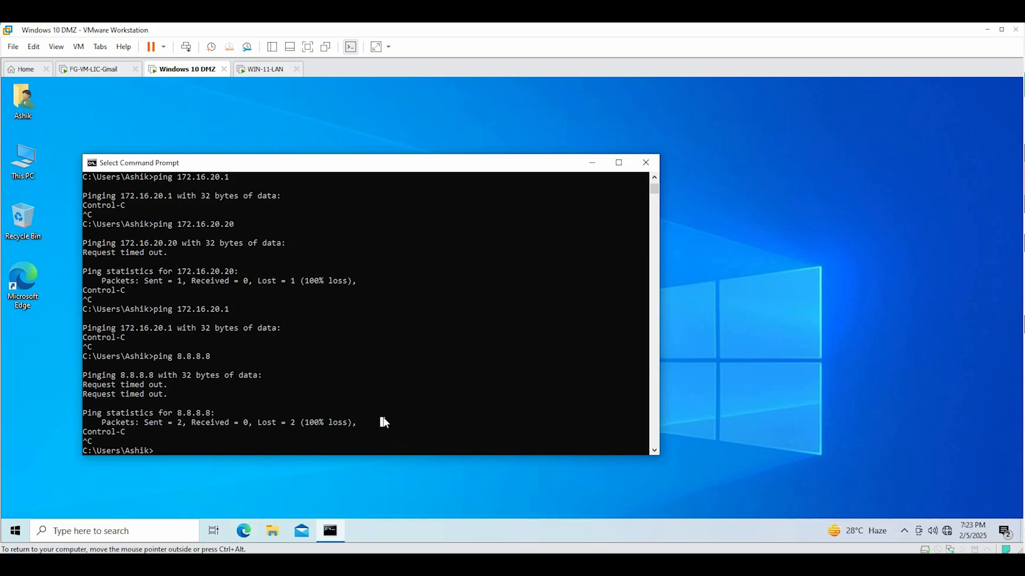
Rerun the ping to 8.8.8.8, then load fortinet.com in Edge on the DMZ VM
{"action": "key", "text": "Up"}
{"action": "key", "text": "Return"}
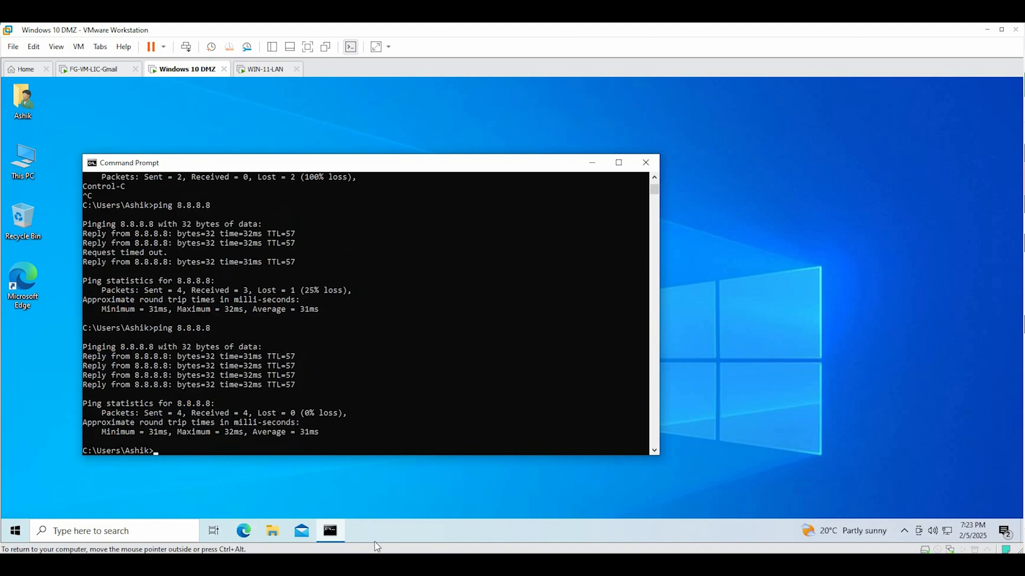
{"action": "left_click", "coordinate": [241, 528]}
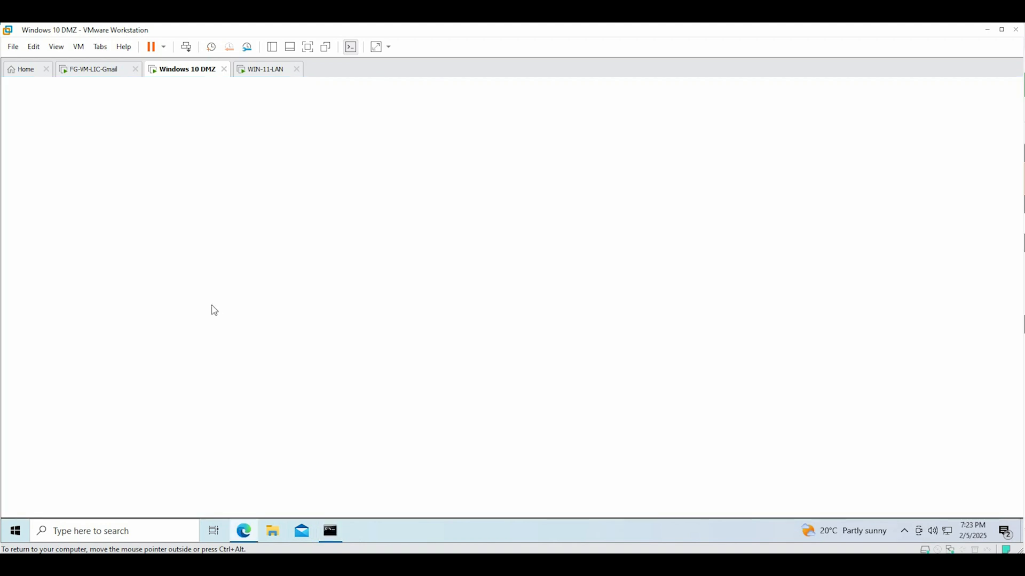
{"action": "left_click", "coordinate": [138, 106]}
{"action": "type", "text": "fortinet"}
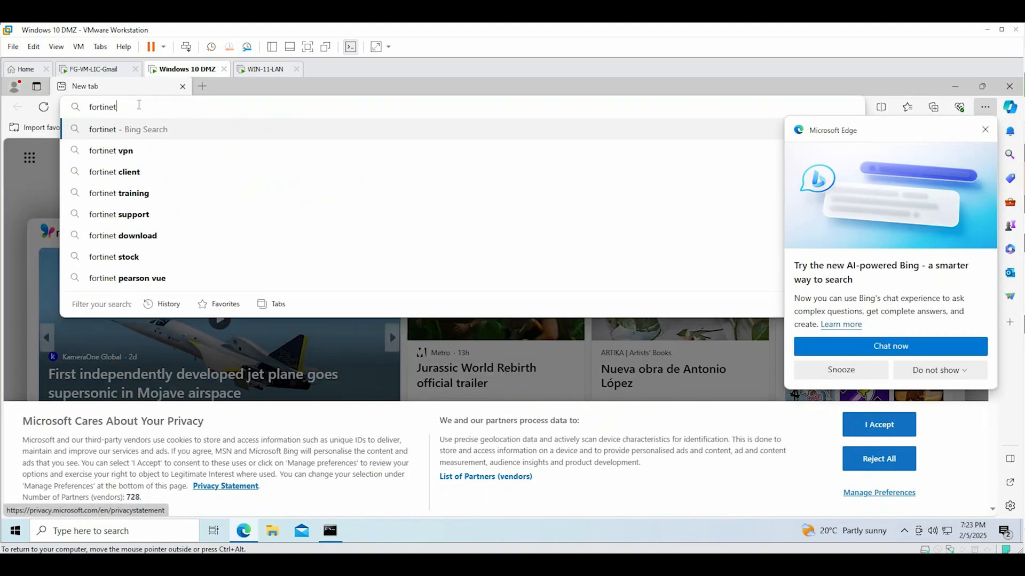
{"action": "type", "text": ".com"}
{"action": "key", "text": "Return"}
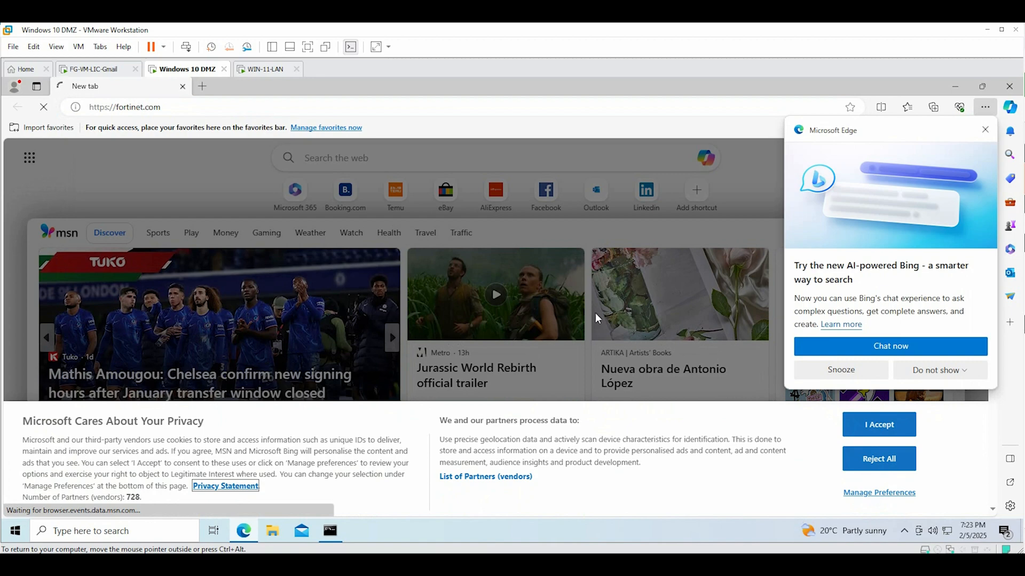
{"action": "scroll", "coordinate": [600, 298], "scroll_direction": "down", "scroll_amount": 10}
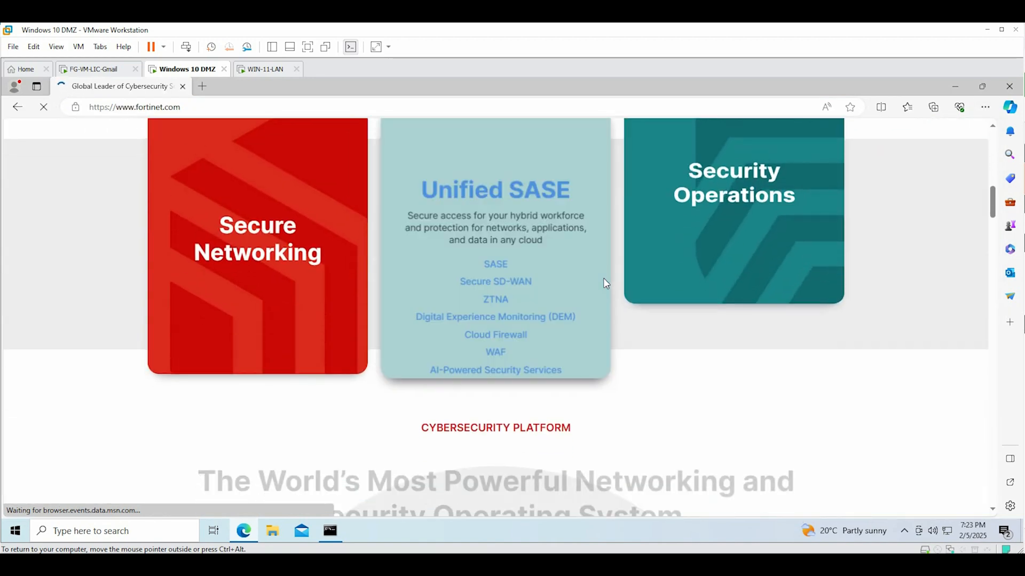
{"action": "scroll", "coordinate": [605, 283], "scroll_direction": "down", "scroll_amount": 5}
{"action": "scroll", "coordinate": [873, 347], "scroll_direction": "down", "scroll_amount": 5}
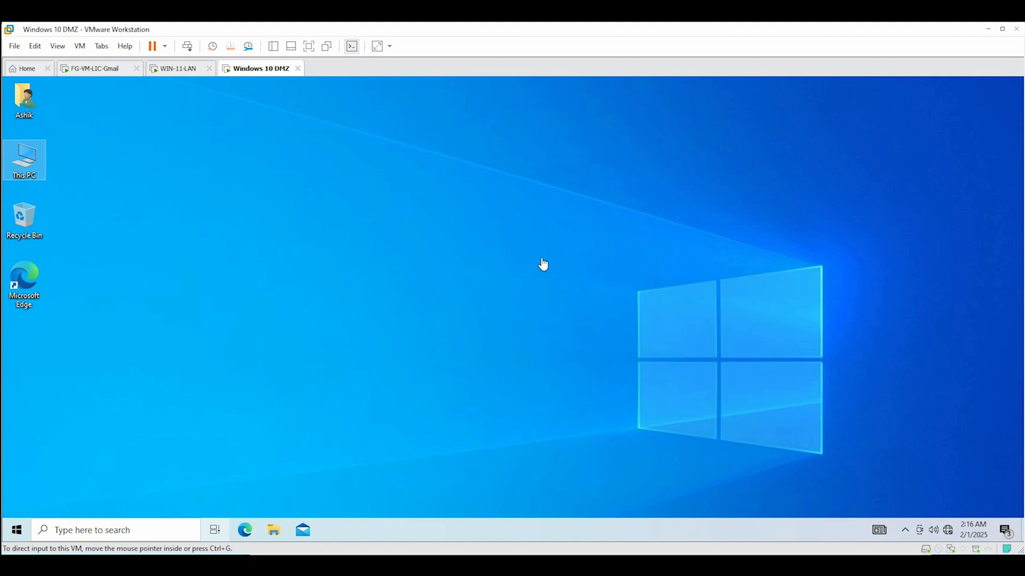
{"action": "left_click", "coordinate": [31, 163]}
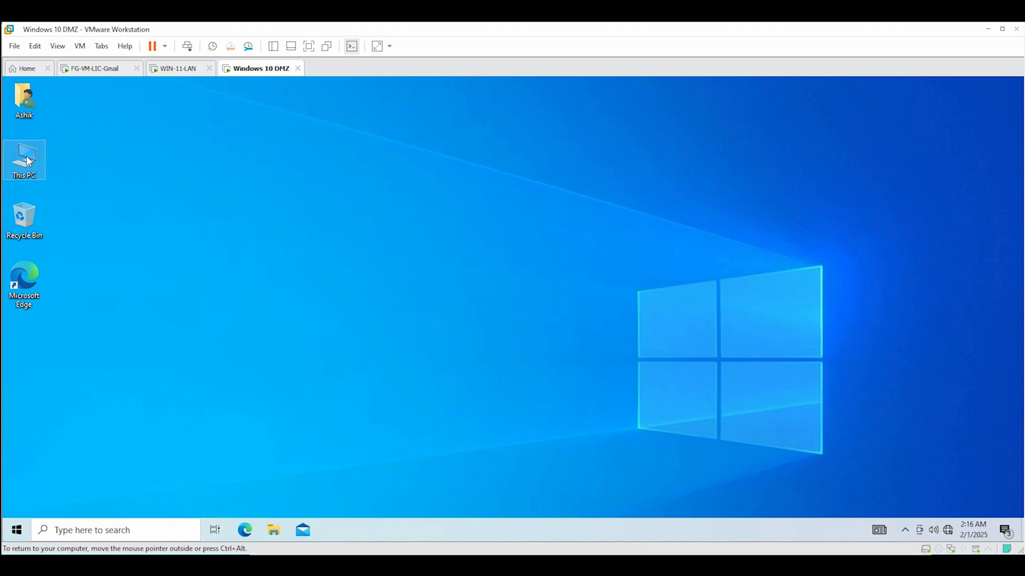
Rename the Fil (E:) drive to File_Server in This PC
{"action": "double_click", "coordinate": [22, 159]}
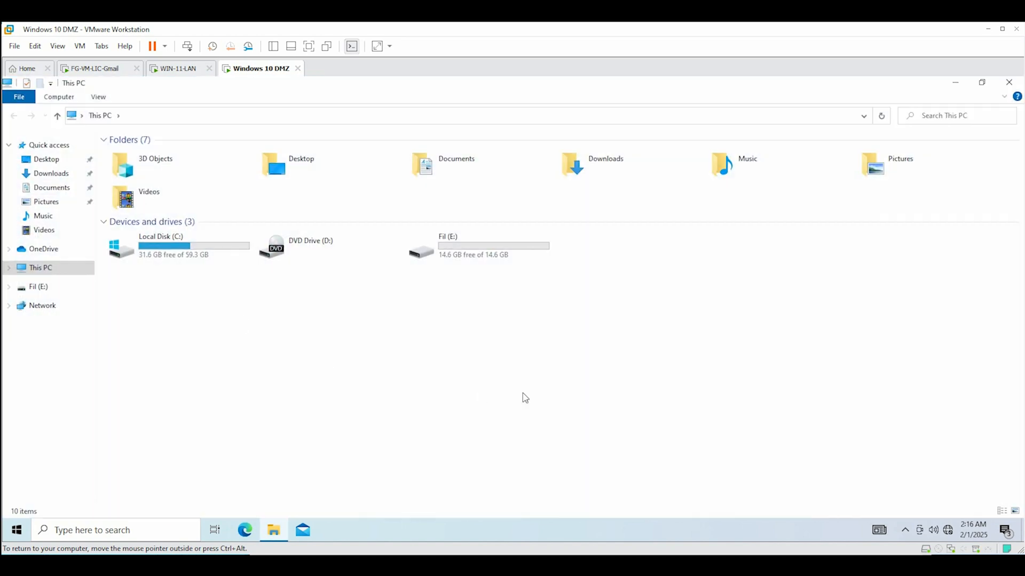
{"action": "right_click", "coordinate": [455, 235]}
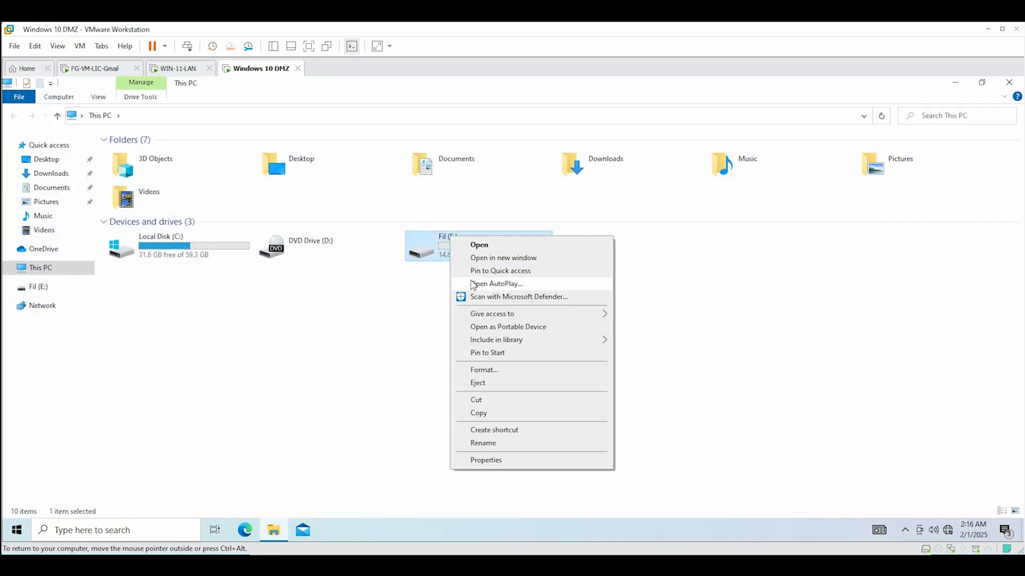
{"action": "left_click", "coordinate": [485, 443]}
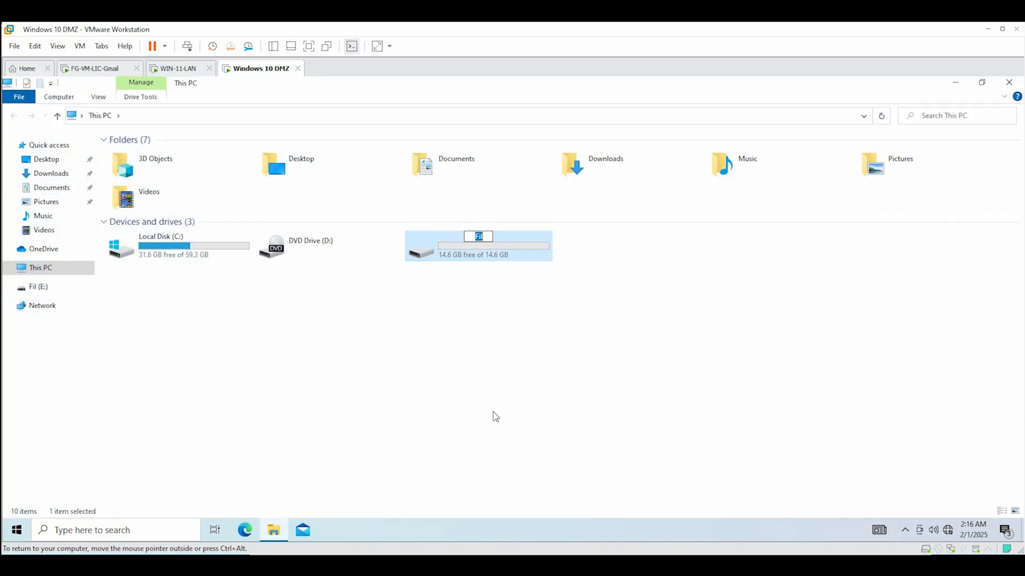
{"action": "type", "text": "File_Server"}
{"action": "left_click", "coordinate": [488, 365]}
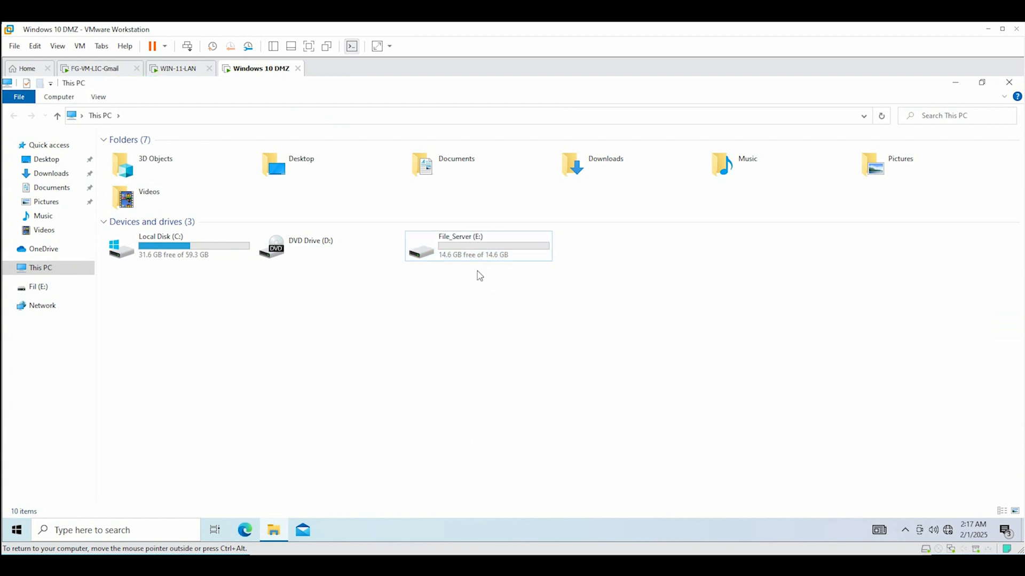
Turn on advanced sharing for File_Server (E:) with comment File_Server
{"action": "right_click", "coordinate": [453, 258]}
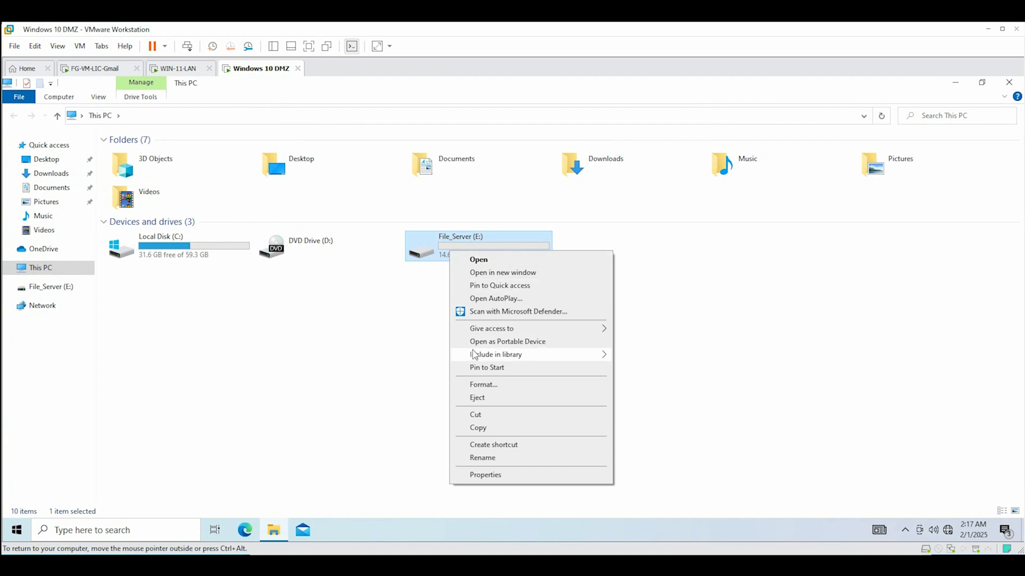
{"action": "mouse_move", "coordinate": [487, 333]}
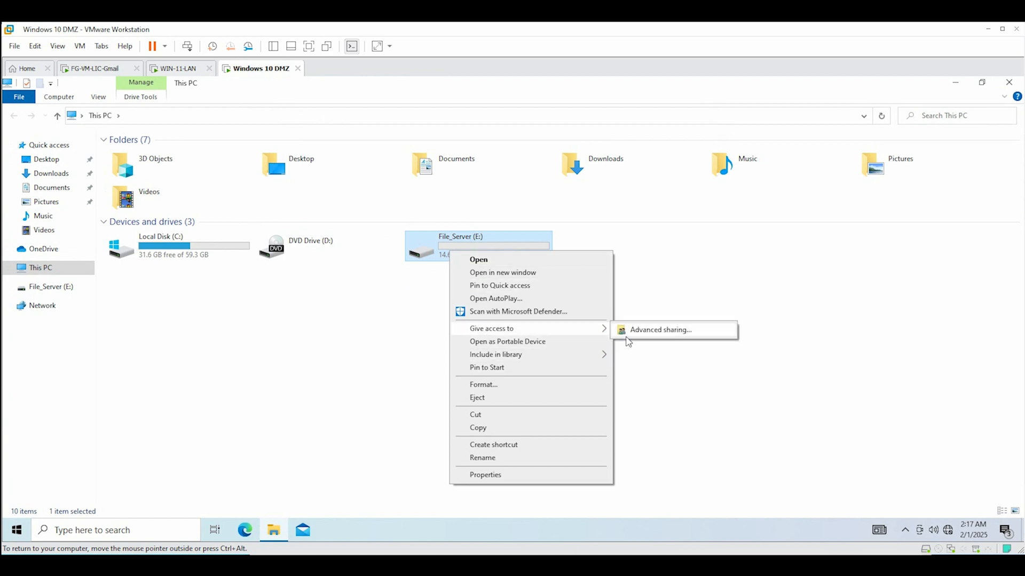
{"action": "left_click", "coordinate": [650, 335]}
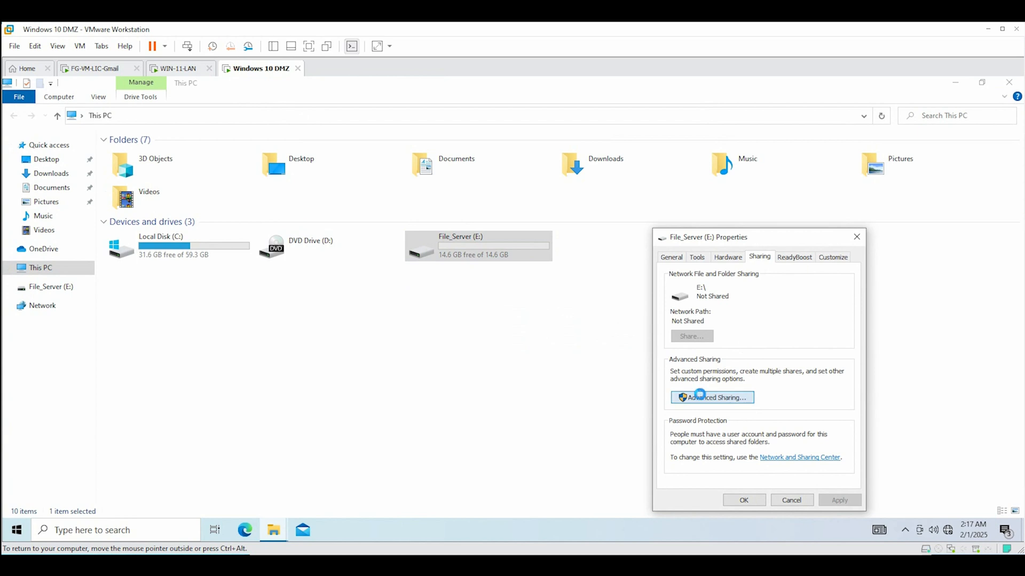
{"action": "left_click", "coordinate": [699, 397]}
{"action": "left_click", "coordinate": [670, 278]}
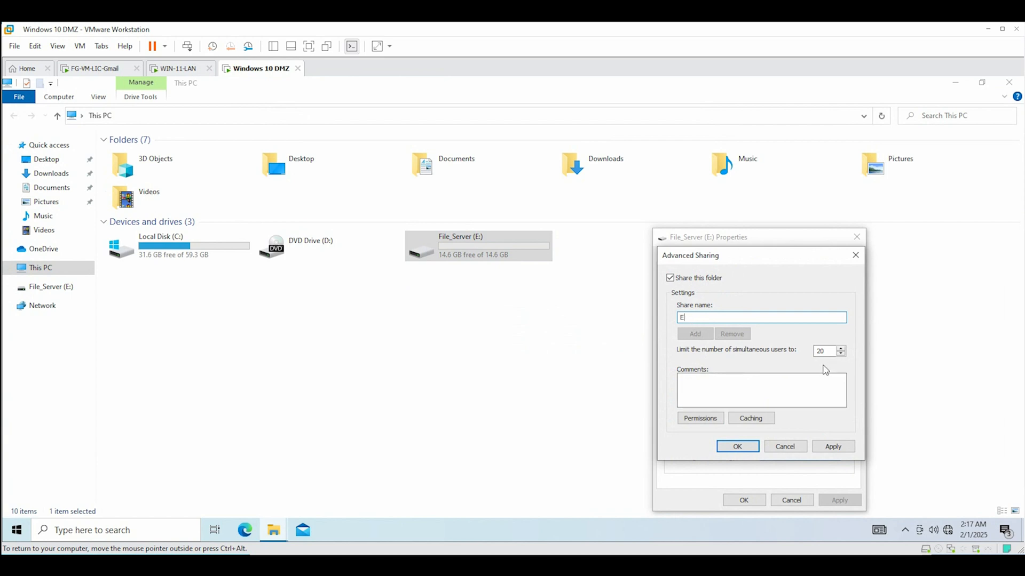
{"action": "left_click", "coordinate": [763, 378]}
Give Everyone Full Control on the share and apply the sharing settings
{"action": "left_click", "coordinate": [717, 415]}
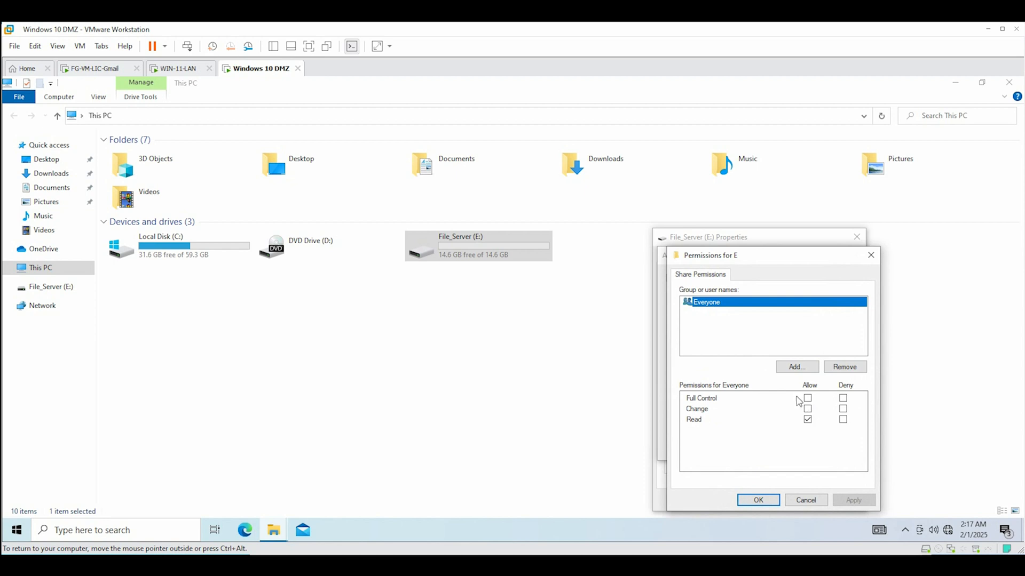
{"action": "left_click", "coordinate": [808, 398]}
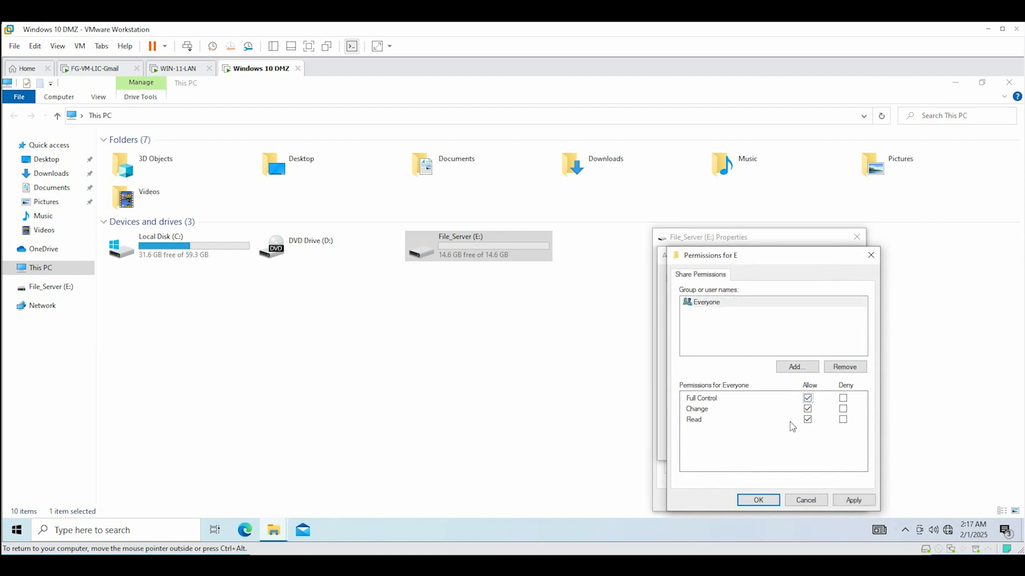
{"action": "left_click", "coordinate": [794, 370]}
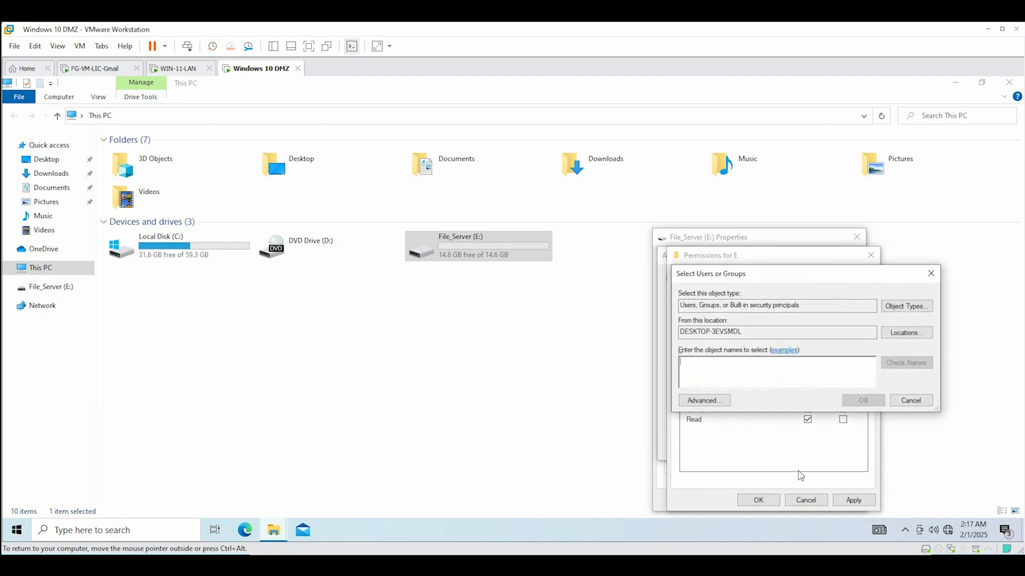
{"action": "left_click", "coordinate": [930, 273]}
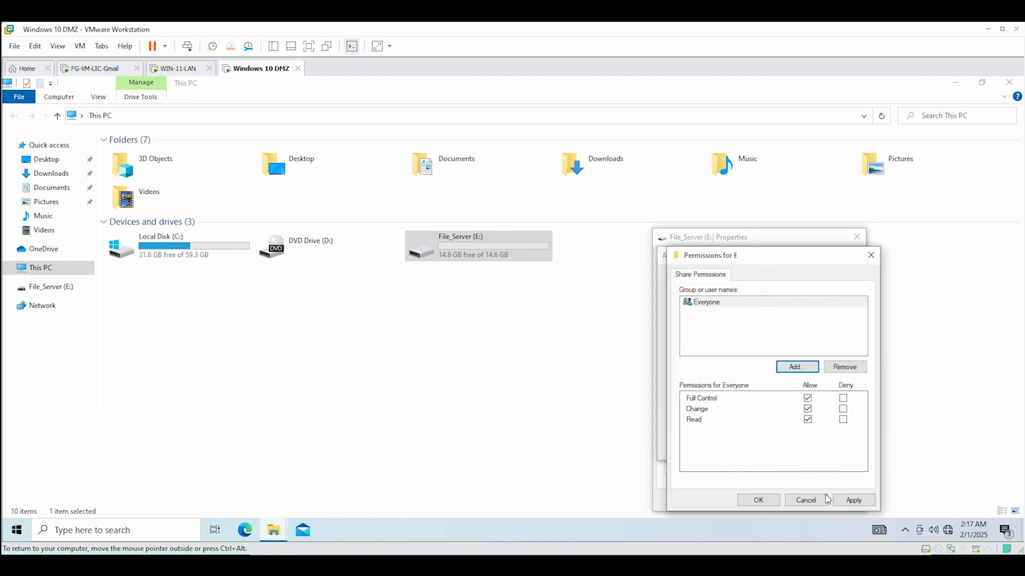
{"action": "left_click", "coordinate": [852, 500]}
{"action": "left_click", "coordinate": [760, 500]}
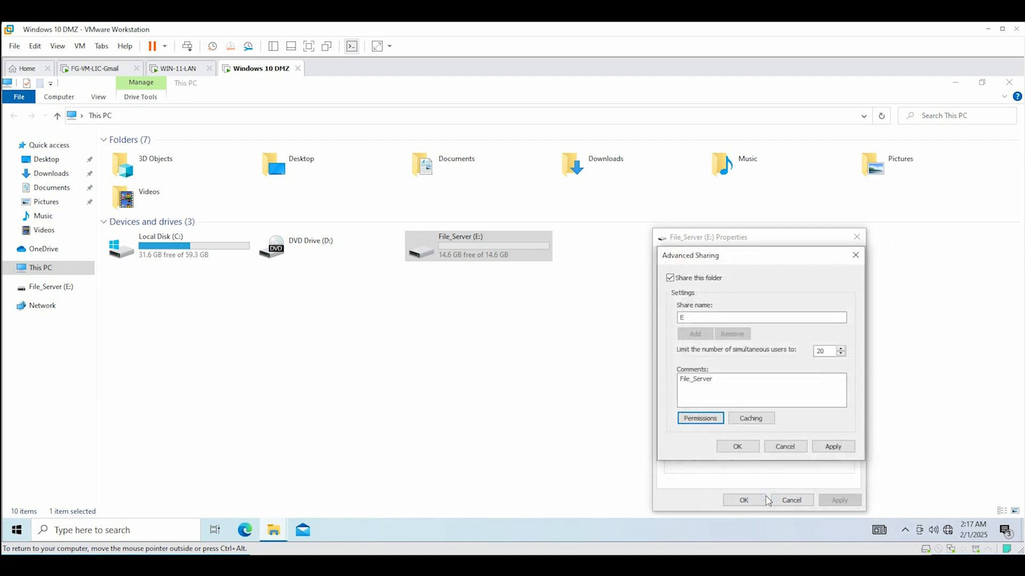
{"action": "left_click", "coordinate": [830, 447]}
{"action": "left_click", "coordinate": [735, 448]}
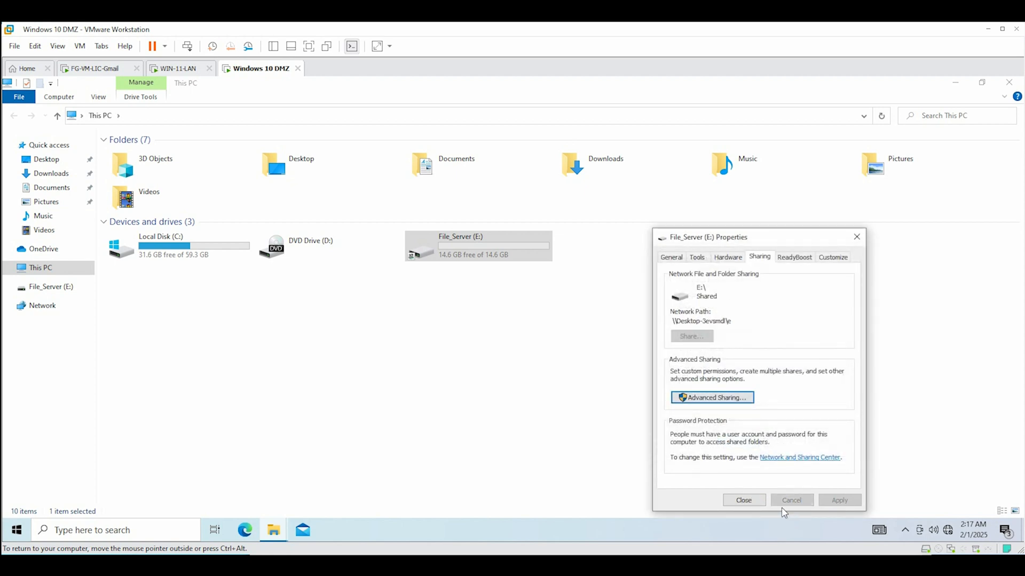
{"action": "left_click", "coordinate": [756, 502]}
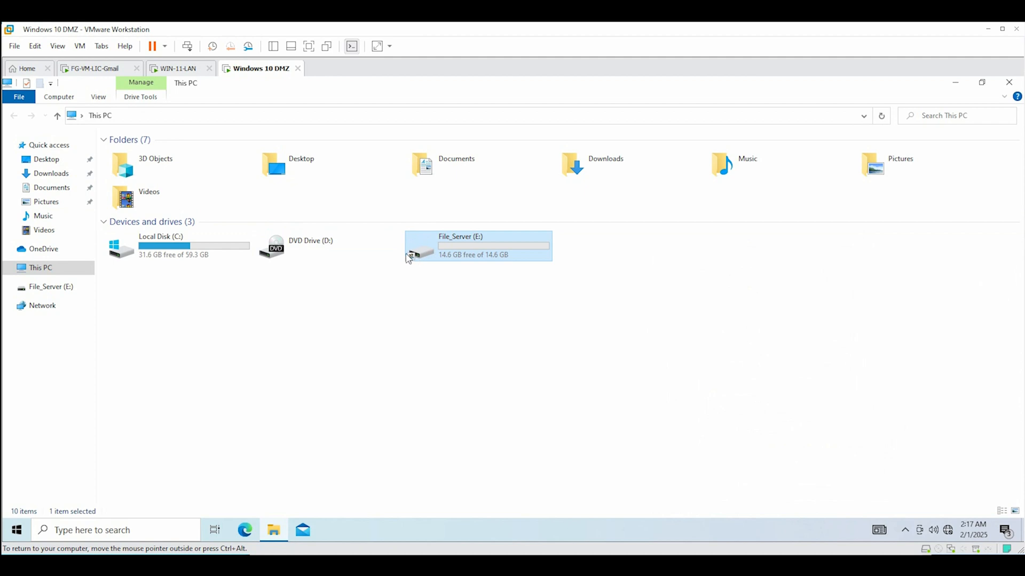
Run ipconfig in cmd on the DMZ VM to find its address 10.101.20.111
{"action": "left_click", "coordinate": [133, 530]}
{"action": "type", "text": "cmd"}
{"action": "key", "text": "Return"}
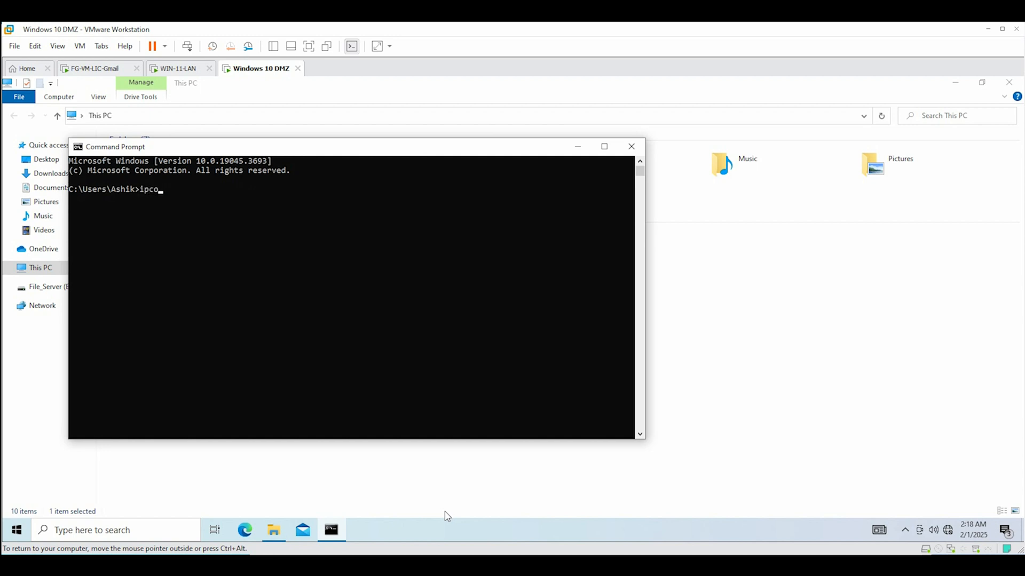
{"action": "type", "text": "ipconfig"}
{"action": "key", "text": "Return"}
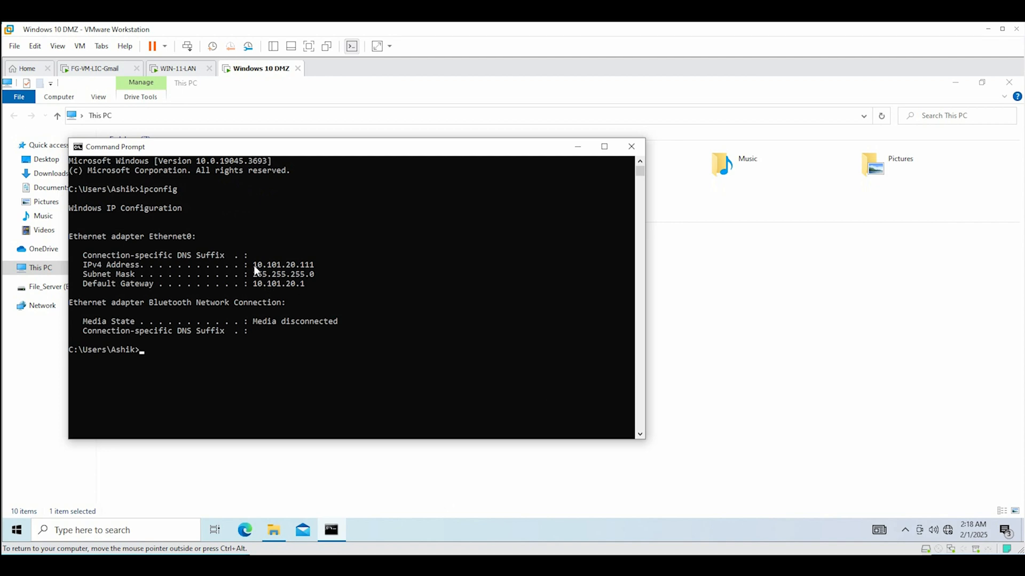
{"action": "left_click_drag", "start_coordinate": [254, 268], "coordinate": [287, 270]}
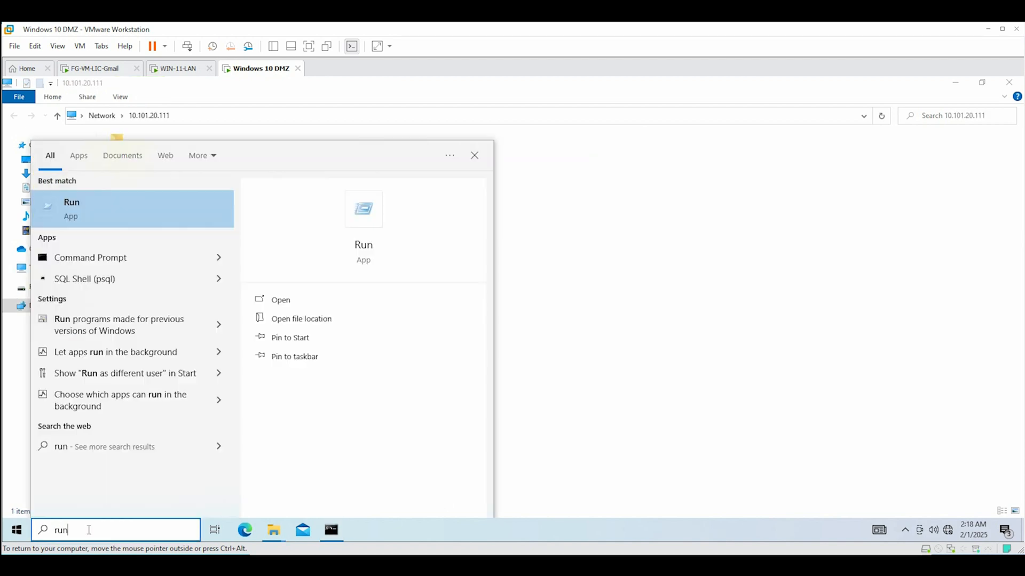
Open the e share at \\10.101.20.111 and create a folder named A in it
{"action": "key", "text": "Return"}
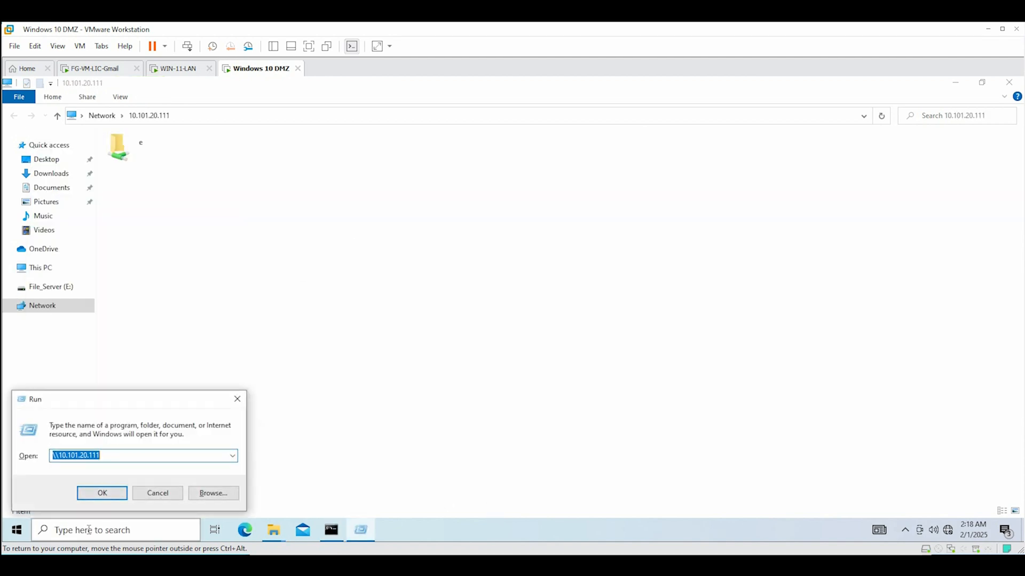
{"action": "left_click", "coordinate": [118, 495]}
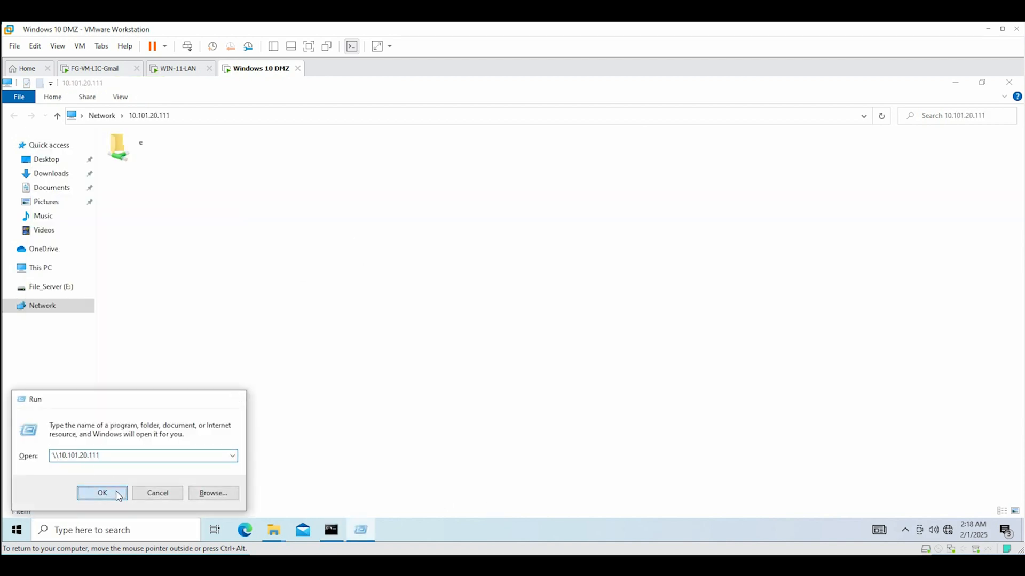
{"action": "left_click", "coordinate": [824, 151]}
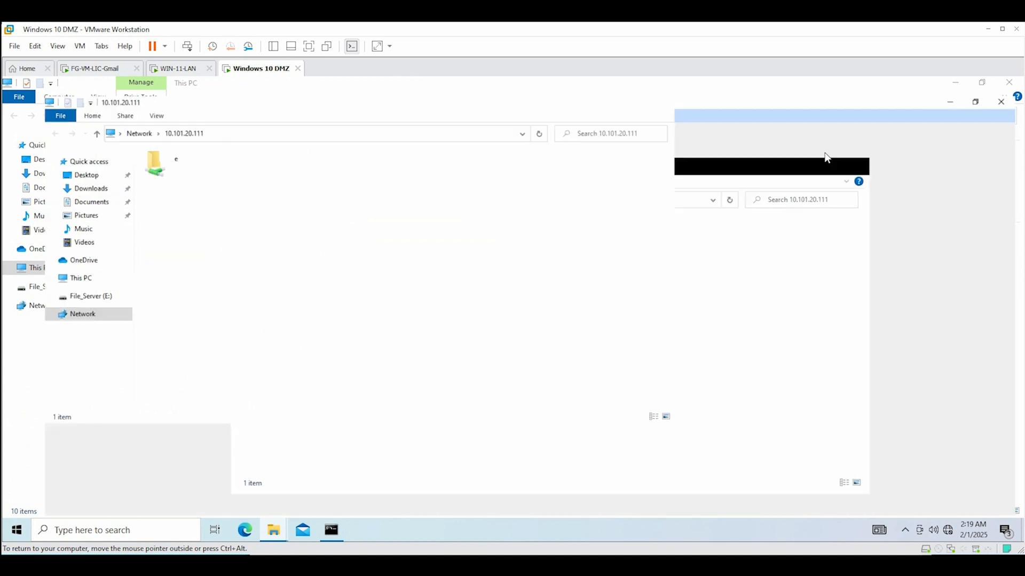
{"action": "right_click", "coordinate": [335, 372]}
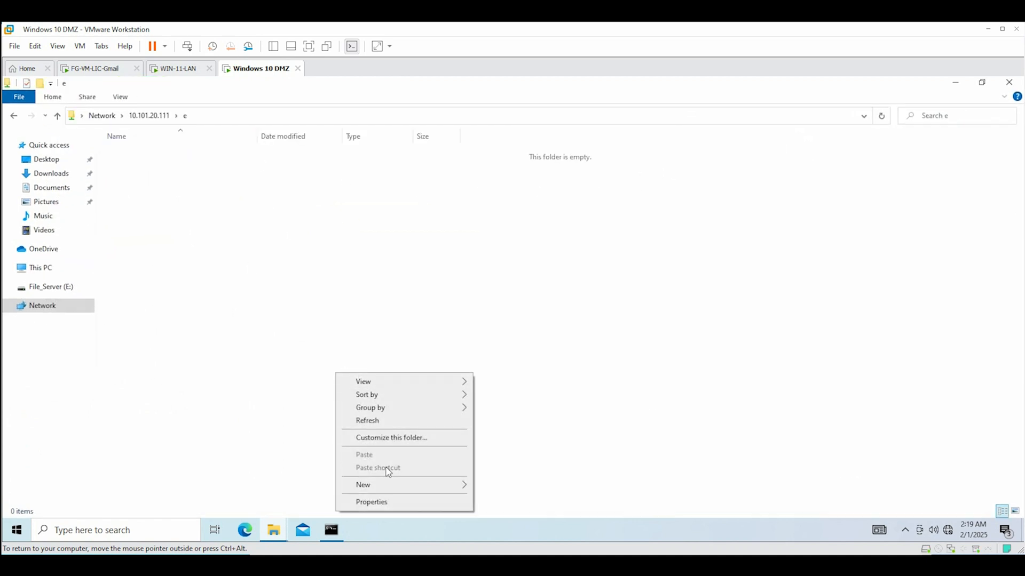
{"action": "mouse_move", "coordinate": [427, 485]}
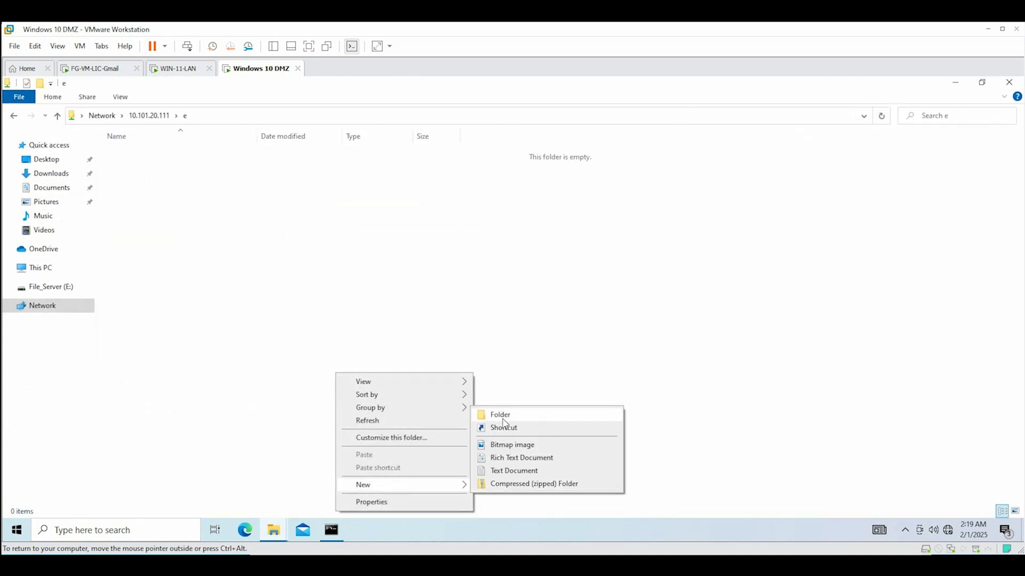
{"action": "left_click", "coordinate": [503, 420]}
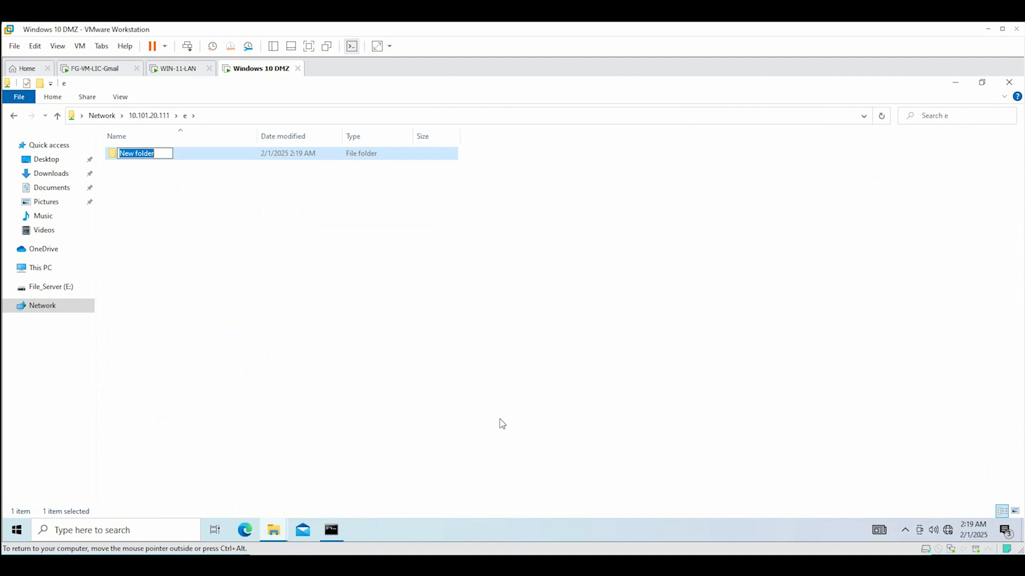
{"action": "type", "text": "A"}
{"action": "left_click", "coordinate": [361, 373]}
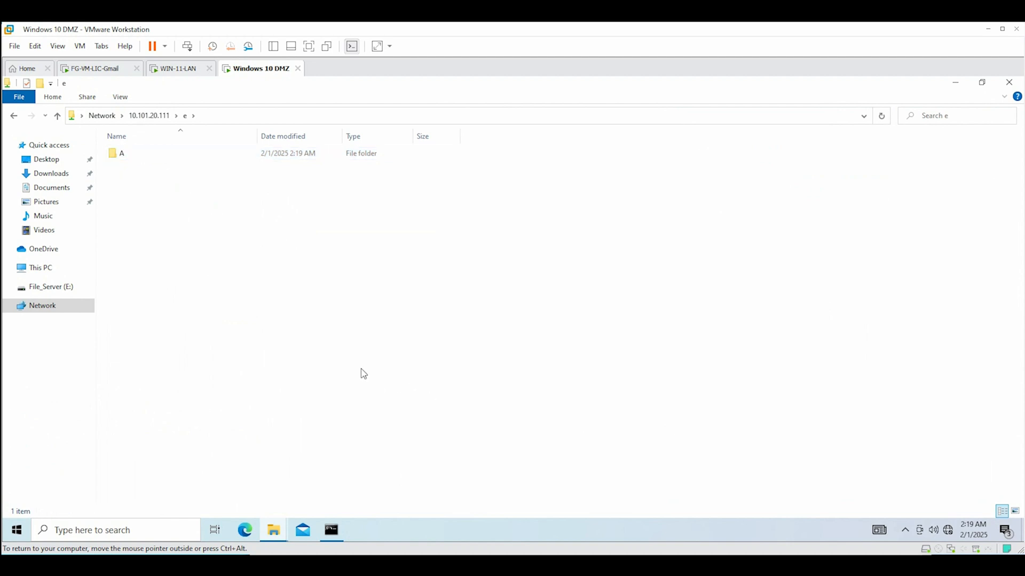
{"action": "left_click", "coordinate": [1008, 83]}
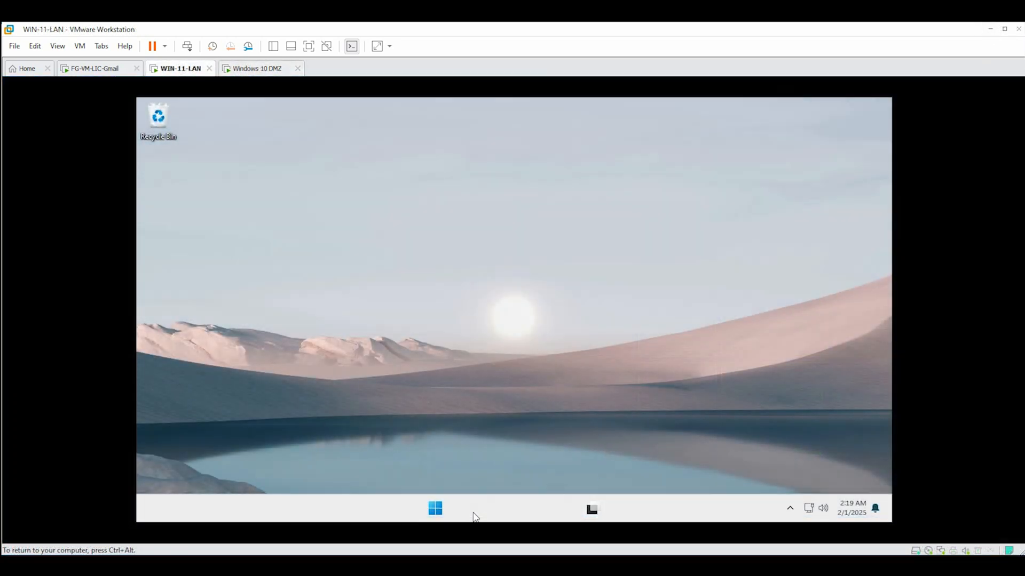
From Command Prompt on WIN-11-LAN, ping 10.101.20.111 to confirm it responds
{"action": "left_click", "coordinate": [474, 516]}
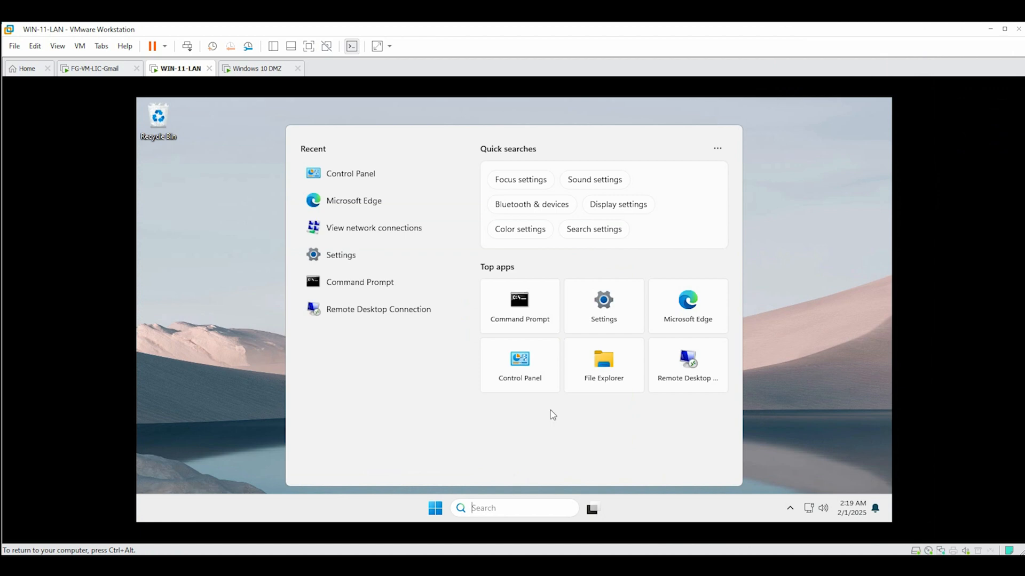
{"action": "left_click", "coordinate": [537, 320]}
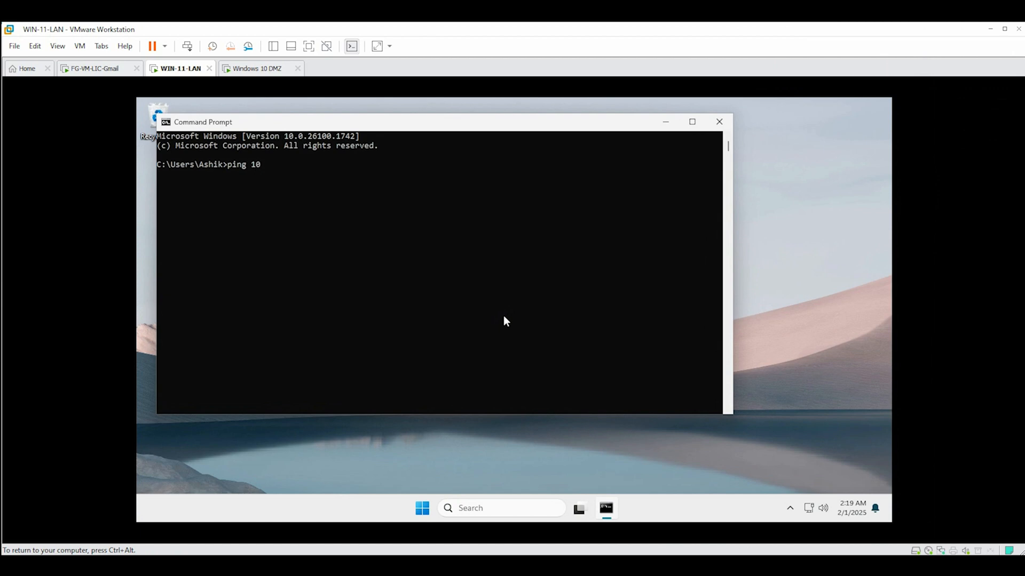
{"action": "type", "text": "ping 10.101.20.111"}
{"action": "key", "text": "Return"}
{"action": "key", "text": "ctrl+c"}
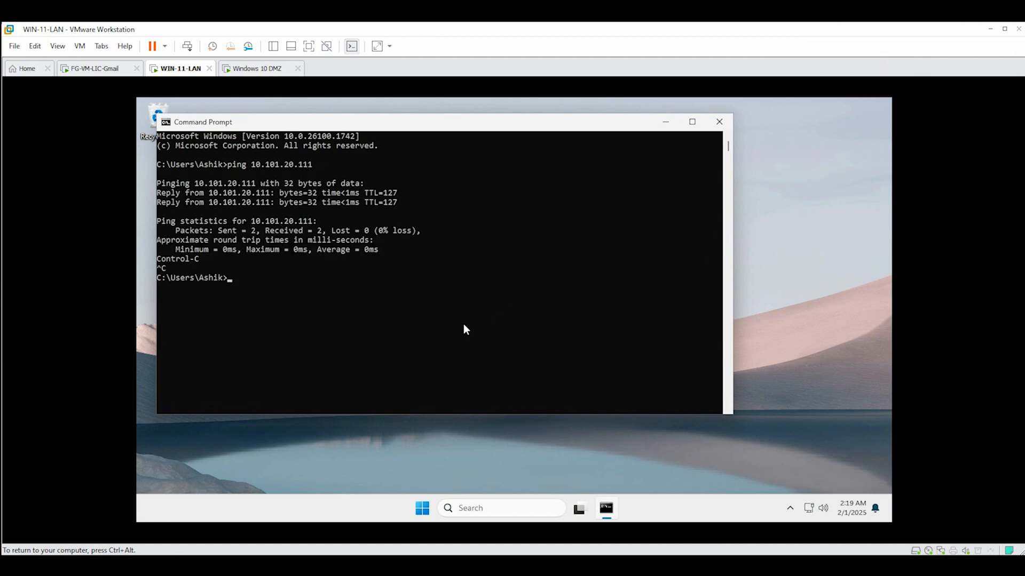
{"action": "left_click", "coordinate": [666, 121]}
Enter the DMZ machine's network path \\10.101.20.111 in the Run dialog
{"action": "left_click", "coordinate": [509, 508]}
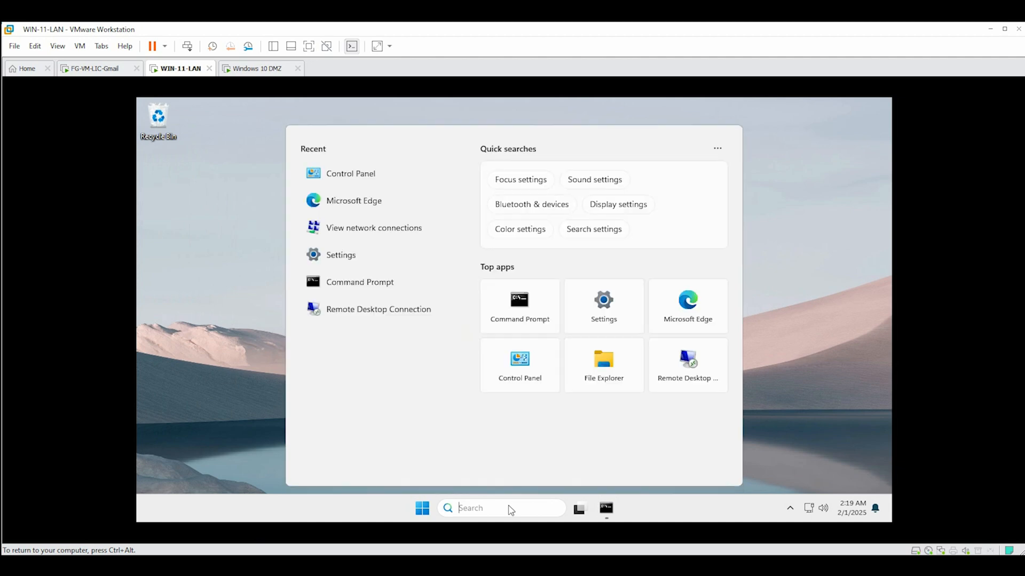
{"action": "type", "text": "rubn"}
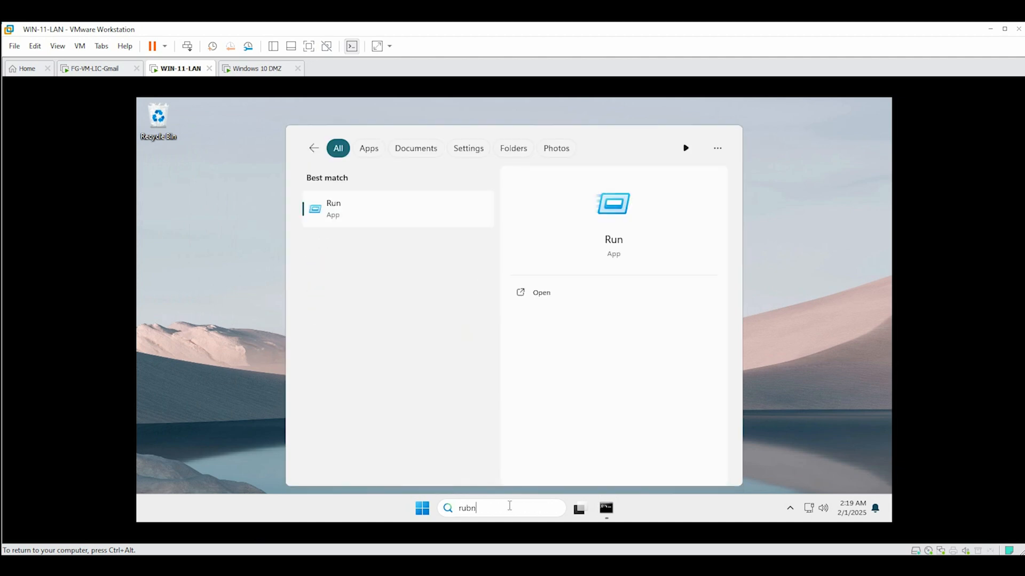
{"action": "key", "text": "Return"}
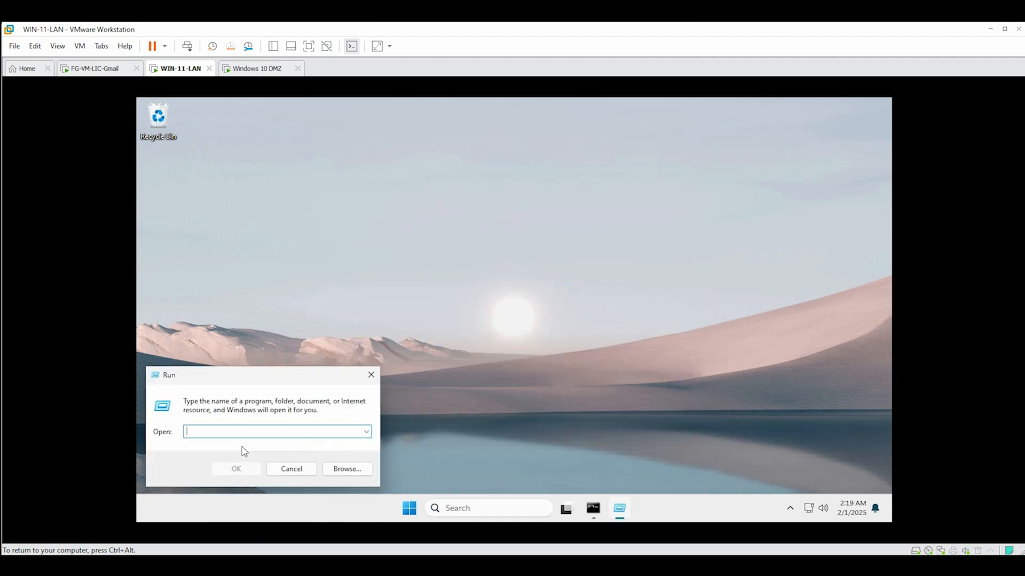
{"action": "type", "text": "\\\\"}
{"action": "type", "text": "10.101.20.11"}
{"action": "key", "text": "Return"}
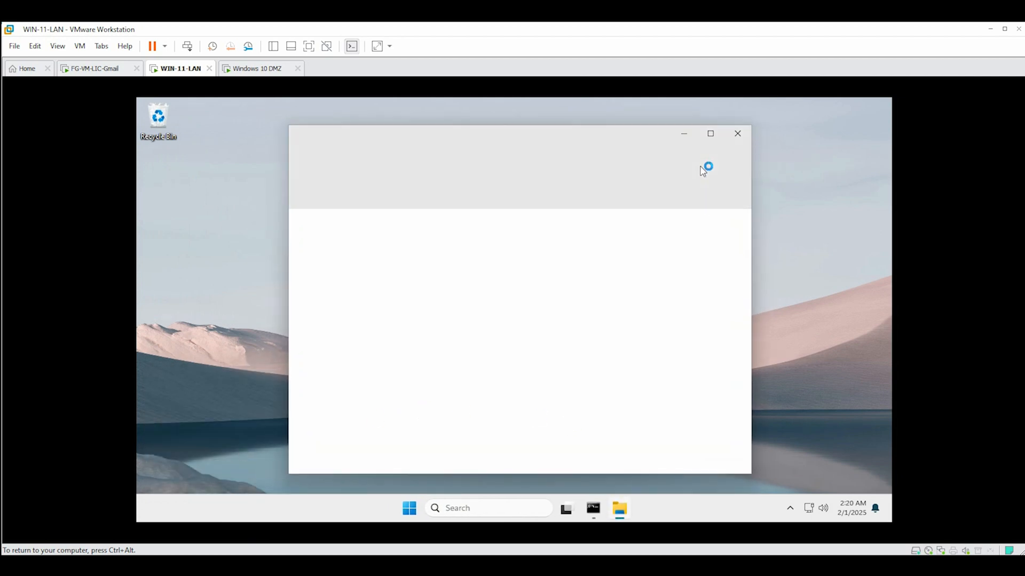
Copy the share's network path and paste it into a new custom network location on This PC
{"action": "left_click", "coordinate": [711, 138]}
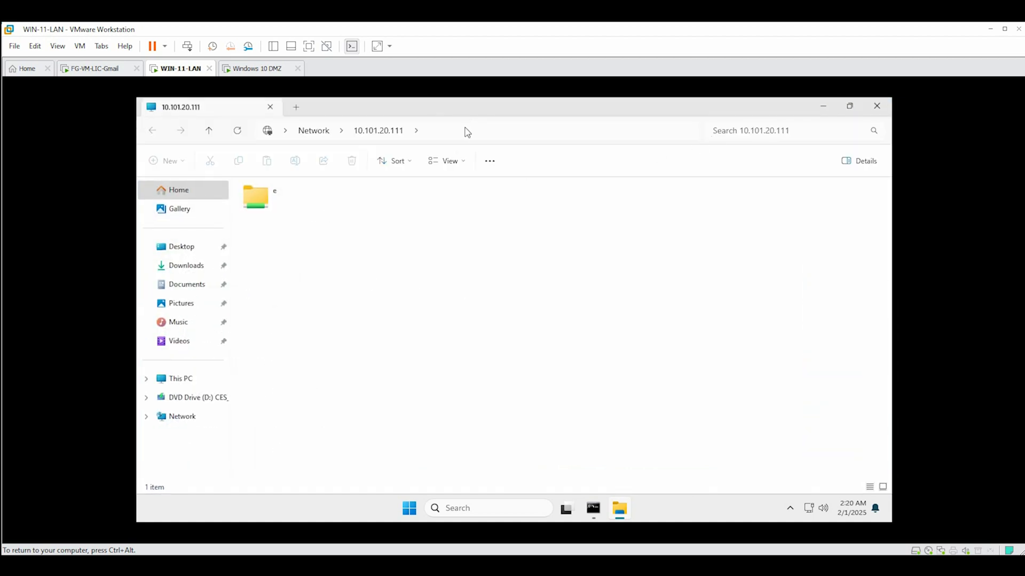
{"action": "left_click", "coordinate": [467, 131]}
{"action": "key", "text": "ctrl+c"}
{"action": "right_click", "coordinate": [291, 128]}
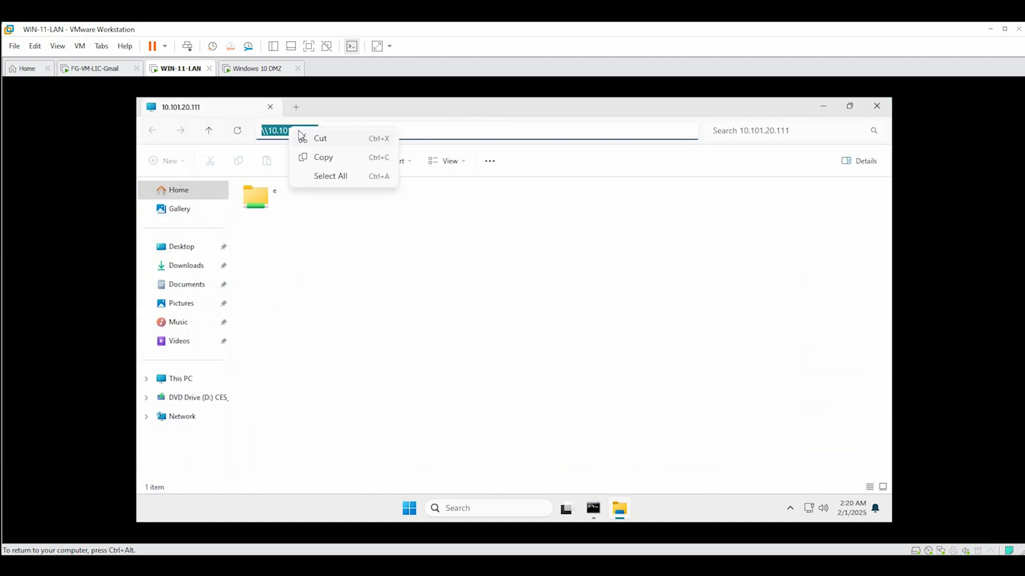
{"action": "right_click", "coordinate": [409, 362]}
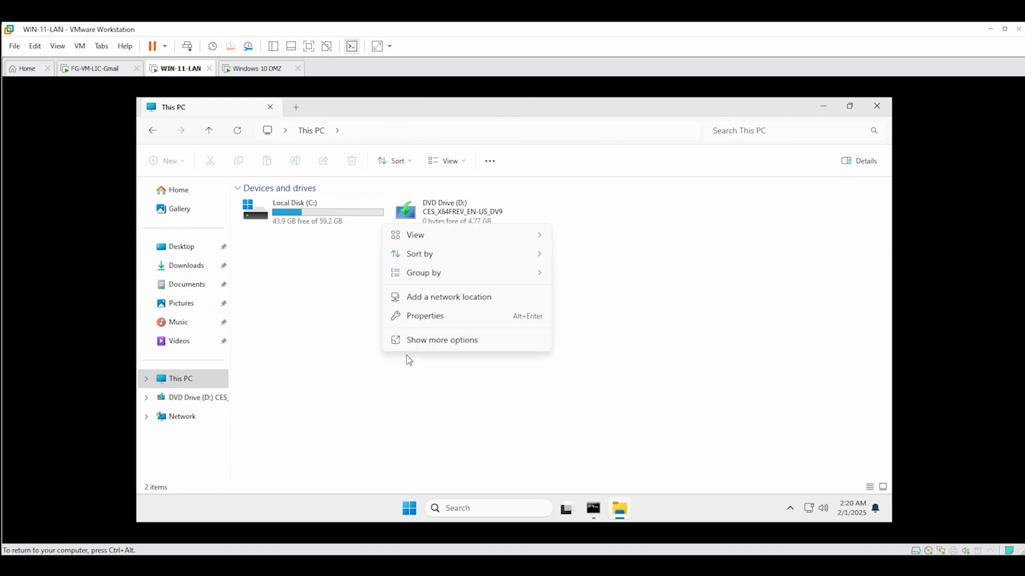
{"action": "left_click", "coordinate": [422, 299]}
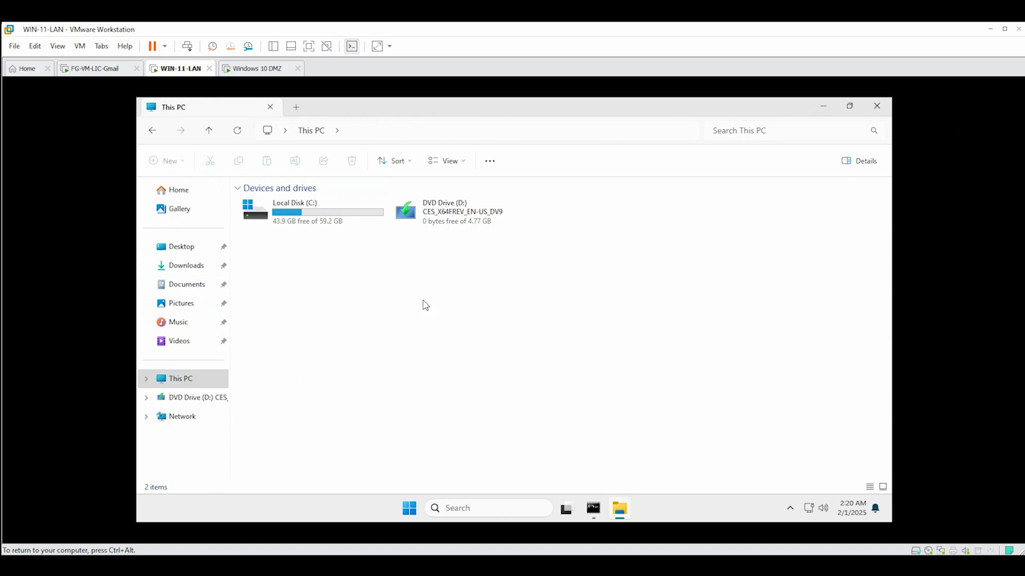
{"action": "left_click", "coordinate": [597, 425]}
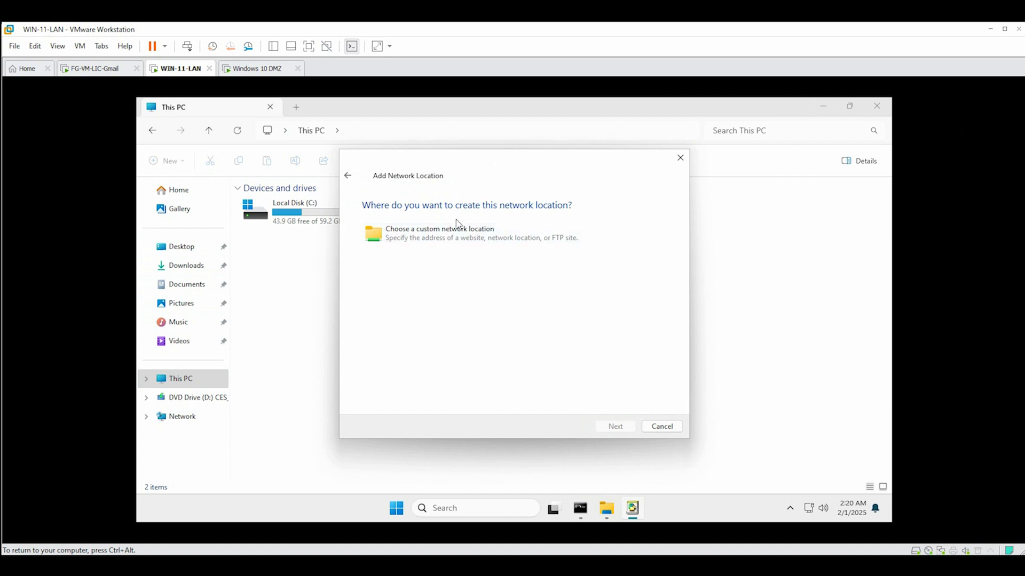
{"action": "left_click", "coordinate": [453, 244]}
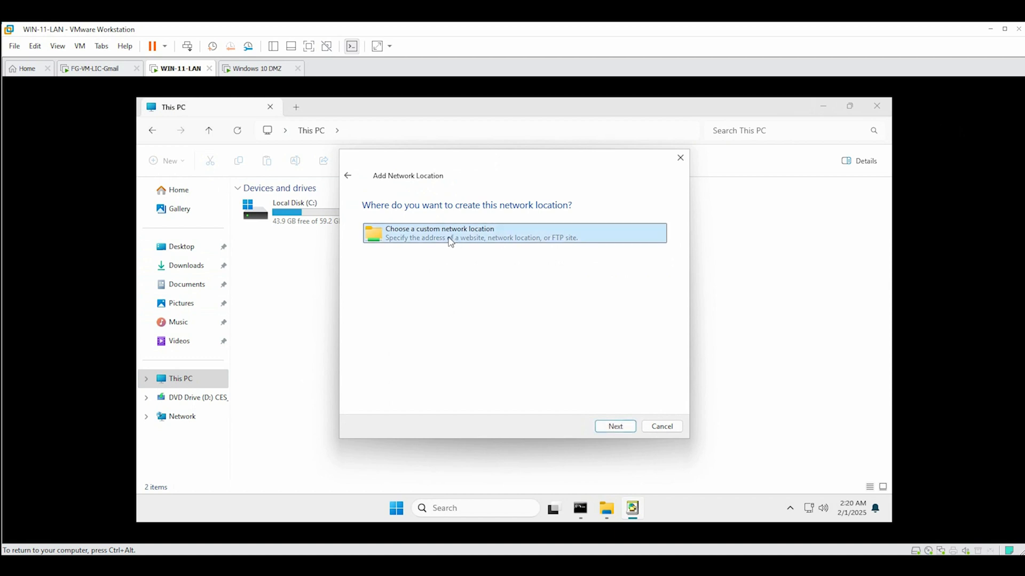
{"action": "double_click", "coordinate": [449, 243]}
{"action": "key", "text": "ctrl+v"}
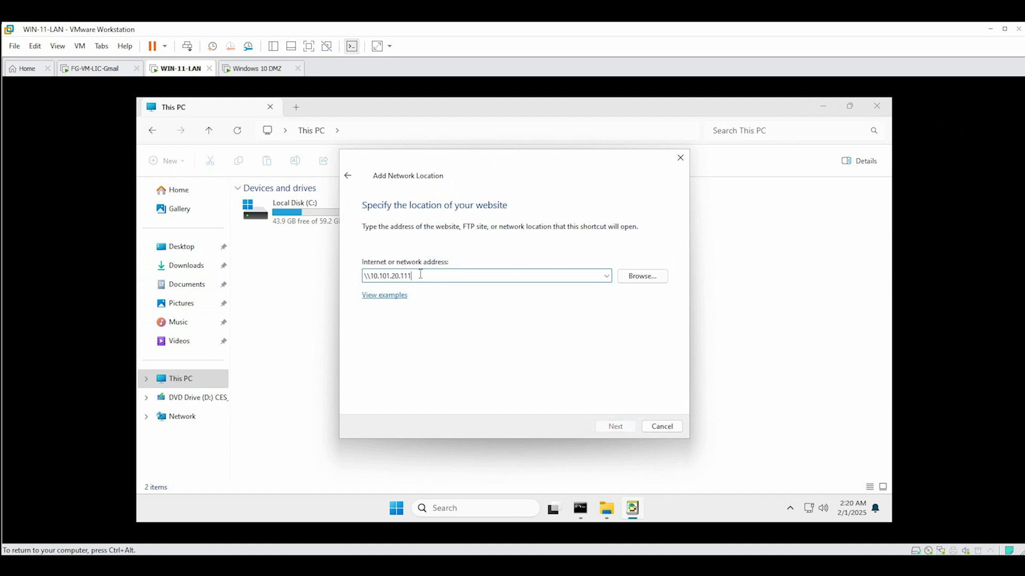
Browse to share e on 10.101.20.111 and finish adding it as 'e (10.101.20.111)'
{"action": "left_click", "coordinate": [652, 279]}
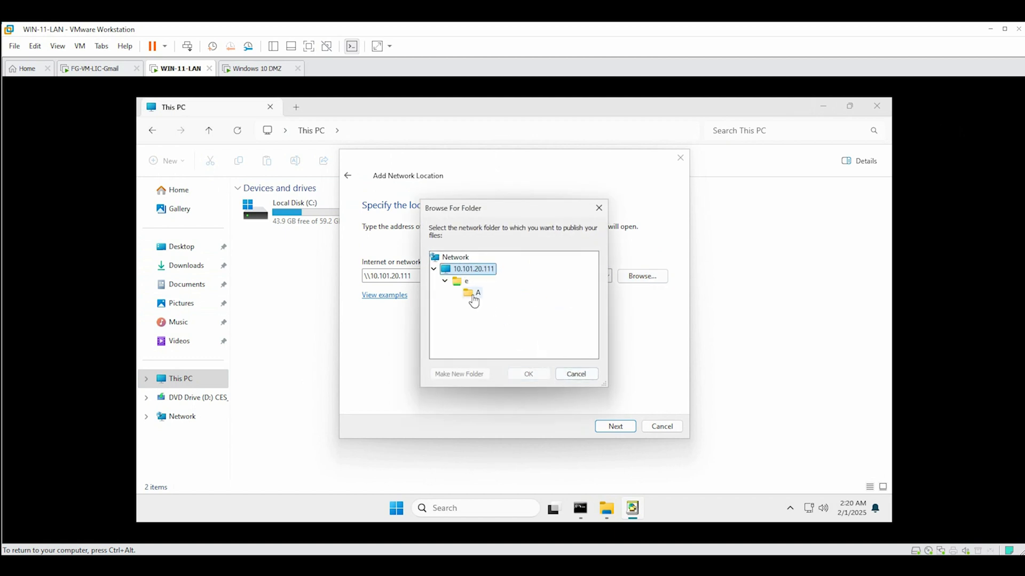
{"action": "left_click", "coordinate": [464, 281]}
{"action": "left_click", "coordinate": [529, 374]}
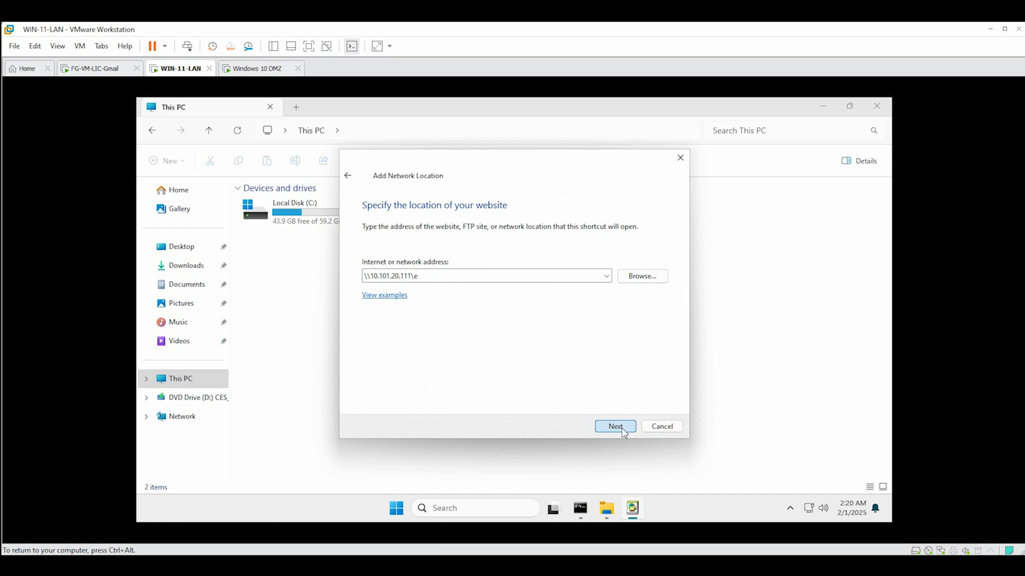
{"action": "left_click", "coordinate": [618, 430]}
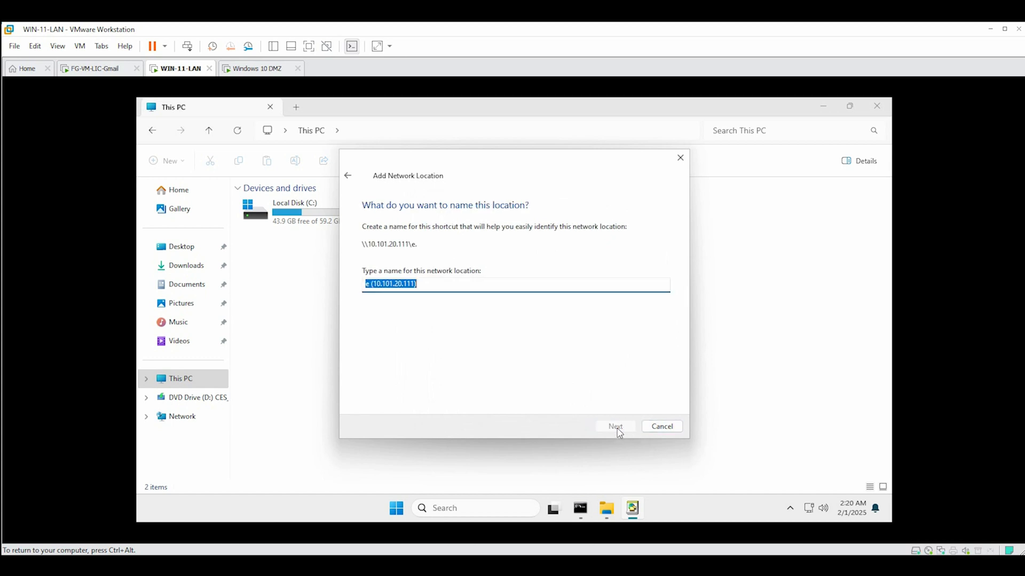
{"action": "left_click", "coordinate": [617, 428]}
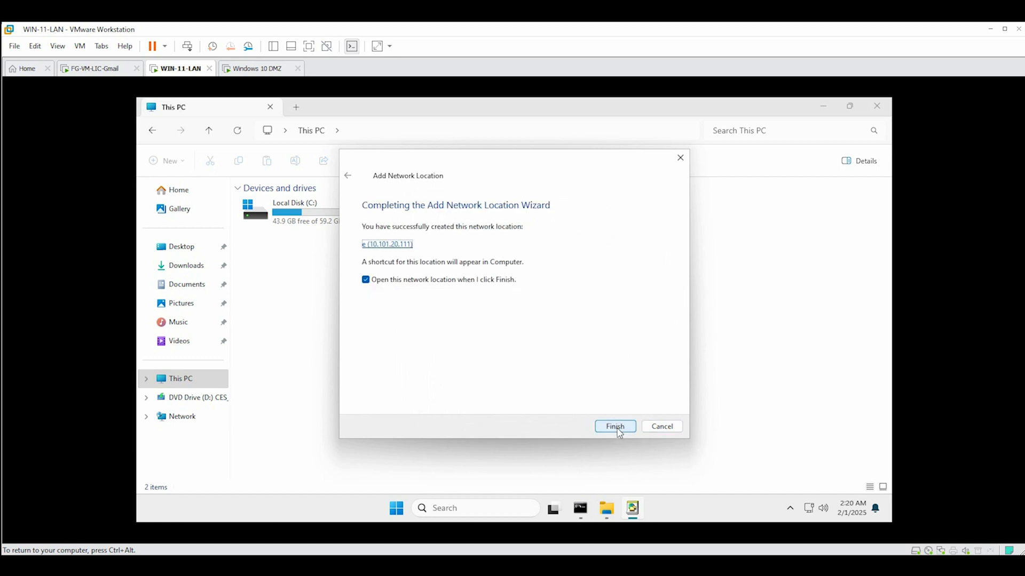
{"action": "left_click", "coordinate": [616, 427]}
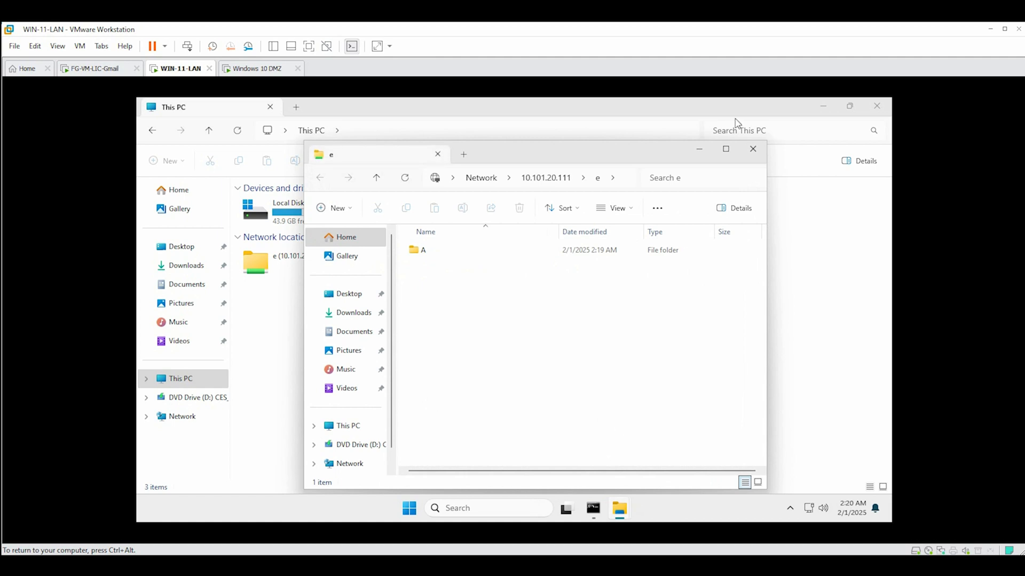
Open the e (10.101.20.111) network location and its folder A
{"action": "left_click", "coordinate": [753, 153]}
{"action": "double_click", "coordinate": [280, 265]}
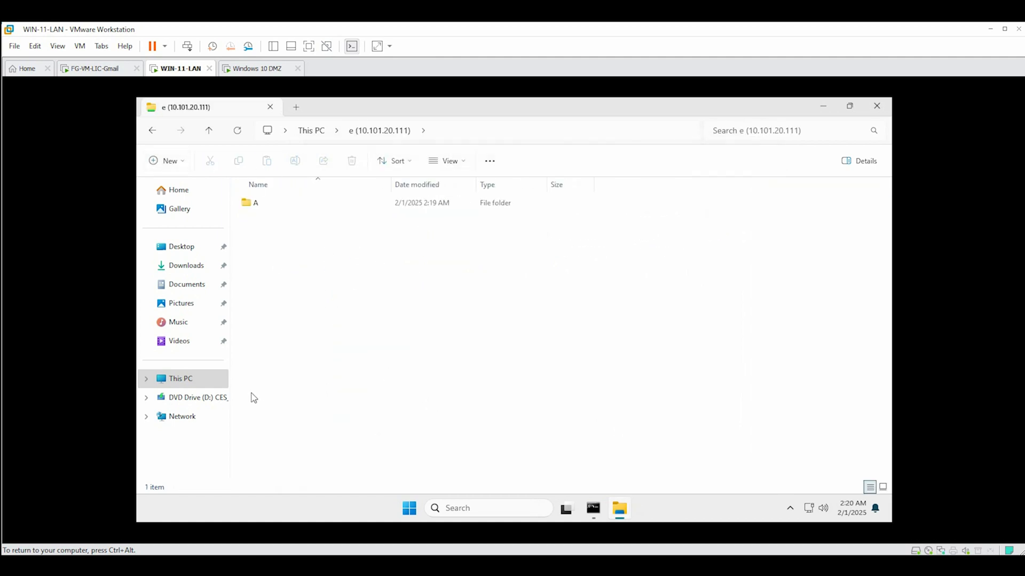
{"action": "left_click", "coordinate": [208, 389]}
{"action": "double_click", "coordinate": [296, 267]}
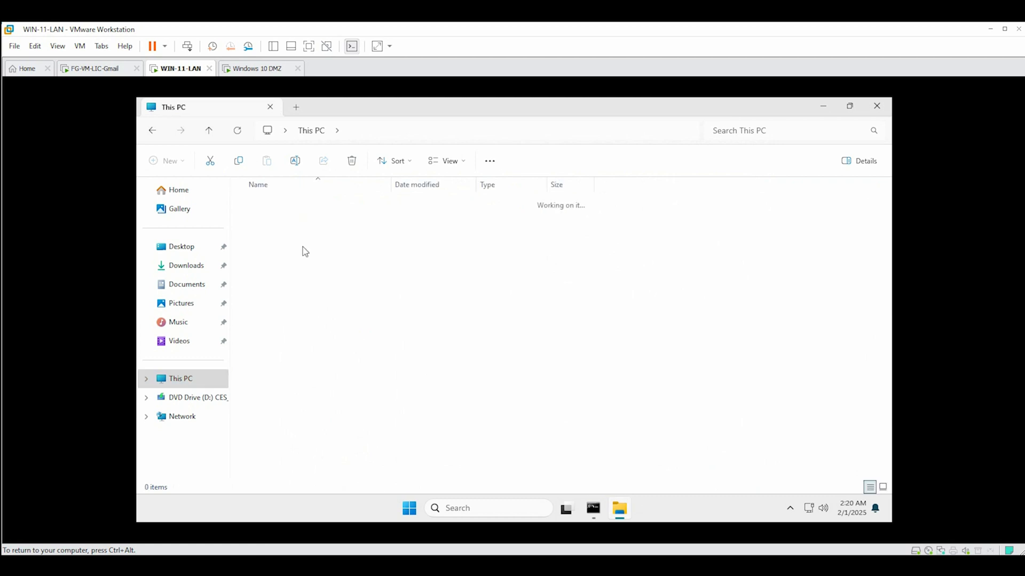
{"action": "left_click", "coordinate": [277, 205]}
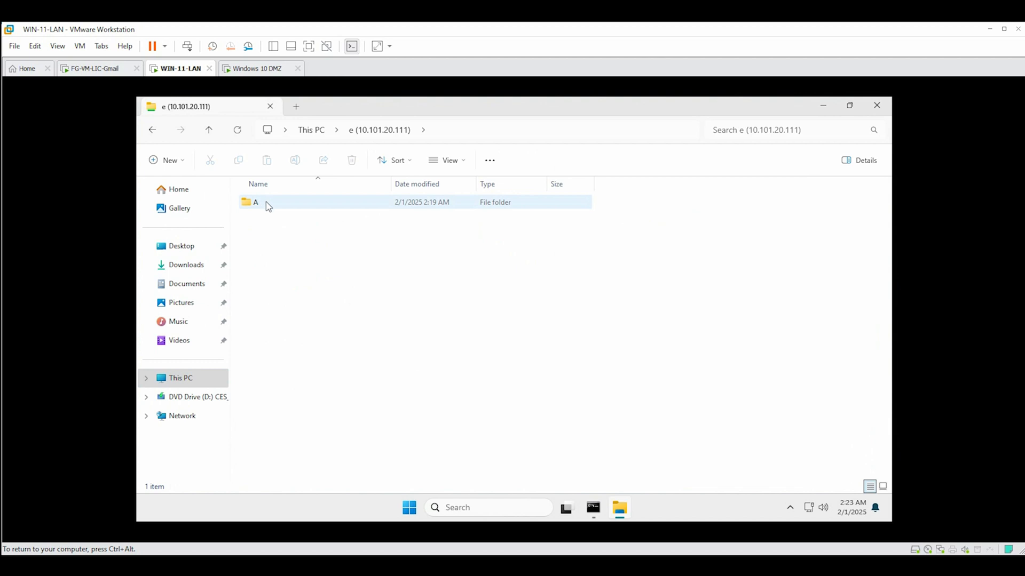
{"action": "double_click", "coordinate": [269, 207]}
Create a new text document named hi in shared folder A
{"action": "right_click", "coordinate": [309, 260]}
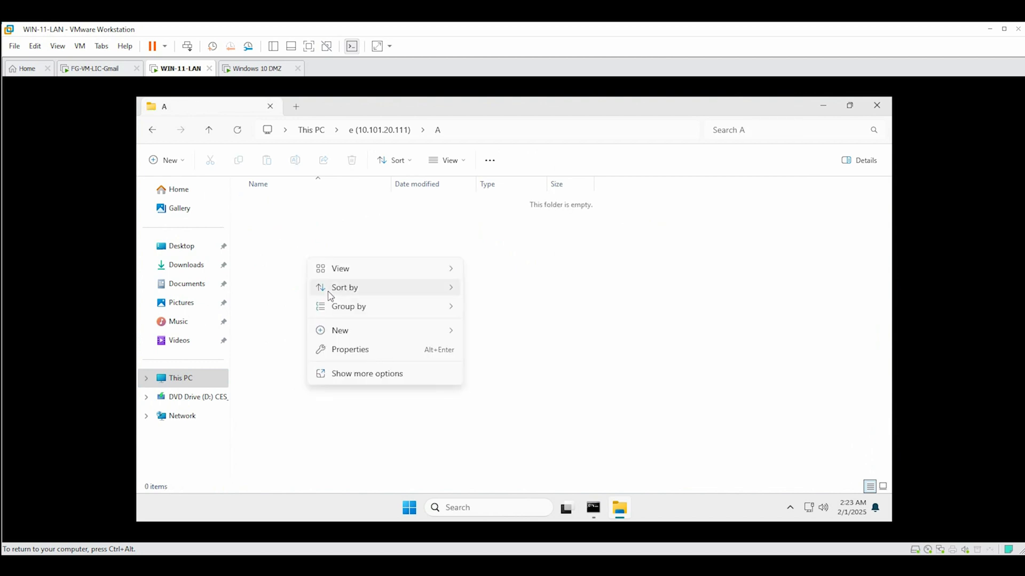
{"action": "mouse_move", "coordinate": [340, 333]}
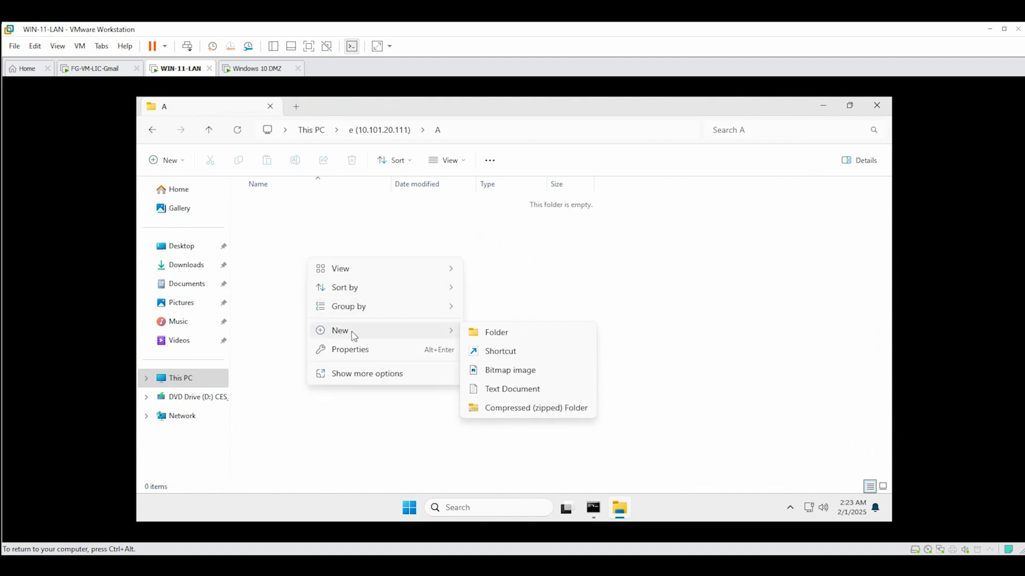
{"action": "left_click", "coordinate": [528, 392]}
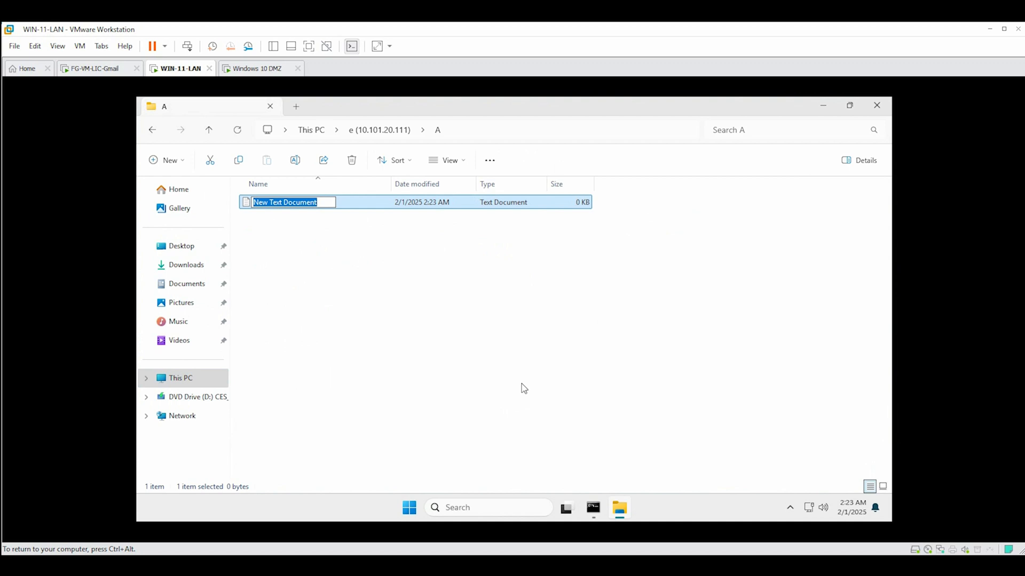
{"action": "type", "text": "h"}
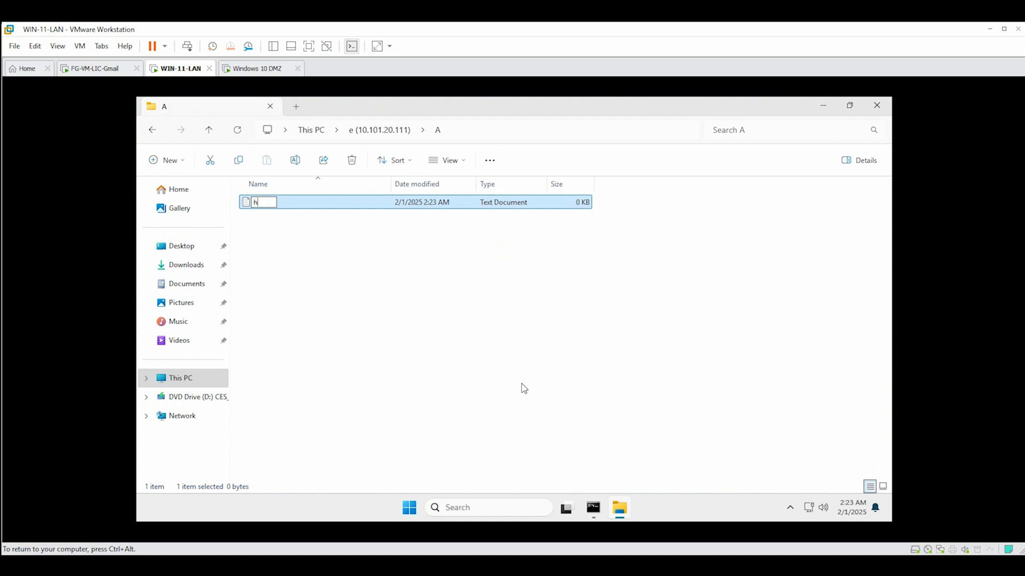
{"action": "type", "text": "ui"}
{"action": "key", "text": "Return"}
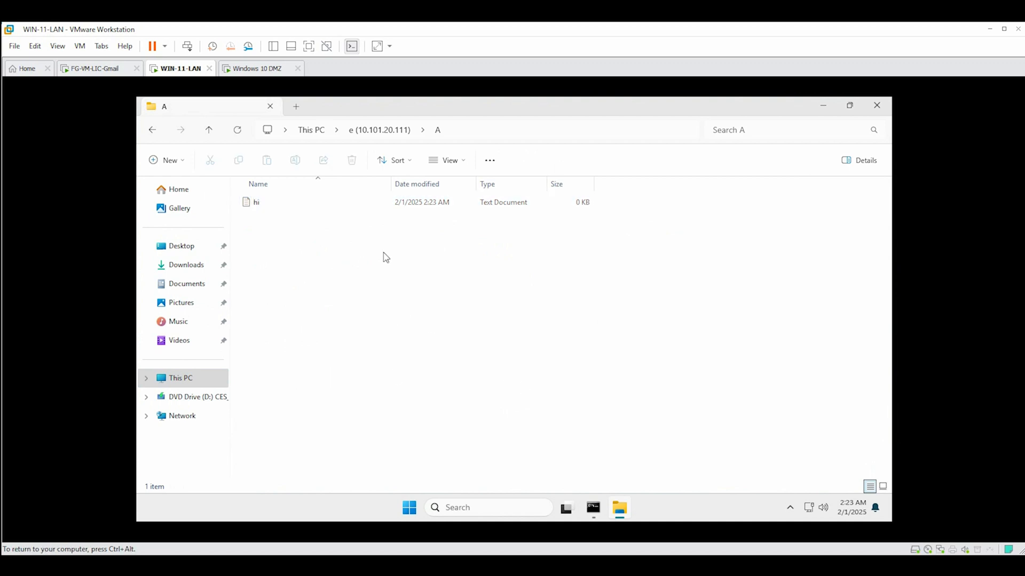
On the Windows 10 DMZ machine, open E:\A\hi, write test into it, and save
{"action": "left_click", "coordinate": [259, 70]}
{"action": "left_click", "coordinate": [444, 255]}
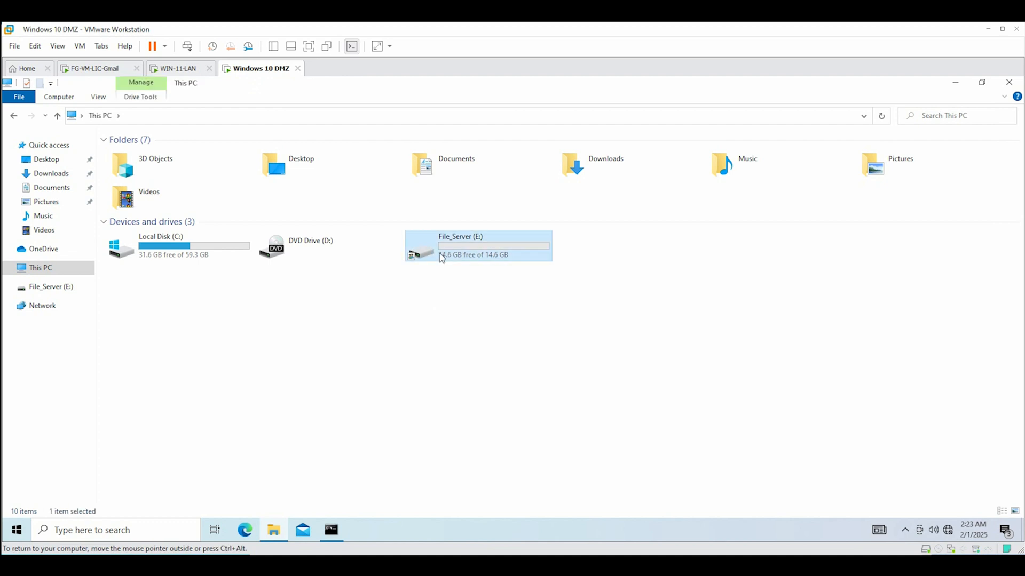
{"action": "double_click", "coordinate": [465, 253]}
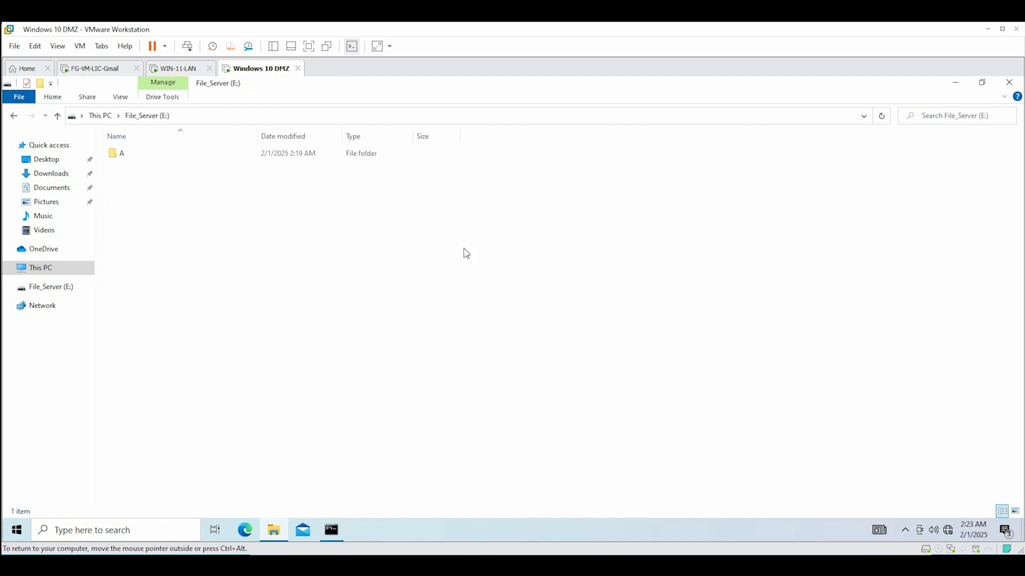
{"action": "double_click", "coordinate": [128, 155]}
{"action": "double_click", "coordinate": [124, 154]}
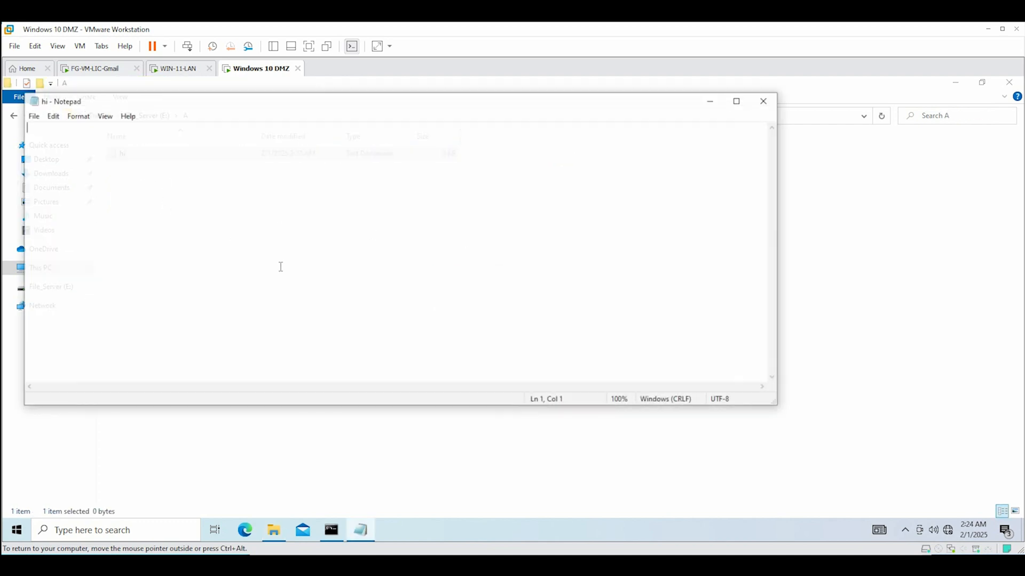
{"action": "type", "text": "test"}
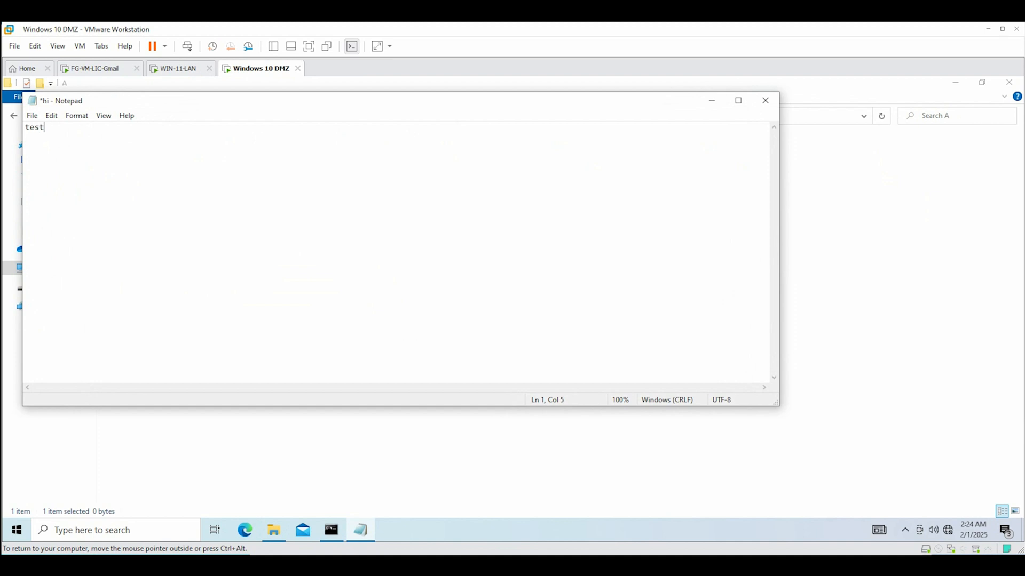
{"action": "key", "text": "ctrl+alt"}
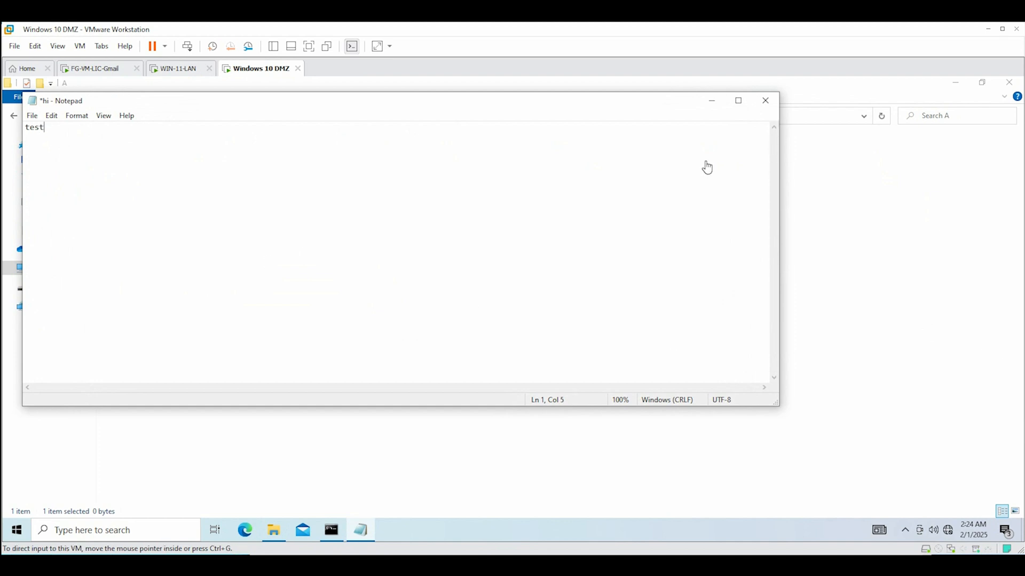
{"action": "left_click", "coordinate": [33, 116]}
{"action": "left_click", "coordinate": [33, 115]}
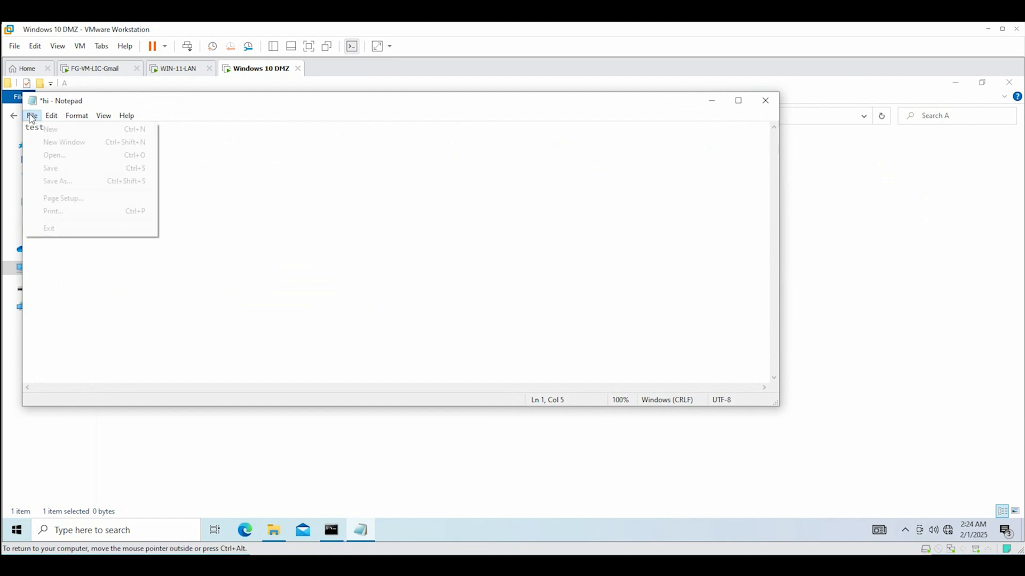
{"action": "left_click", "coordinate": [59, 167]}
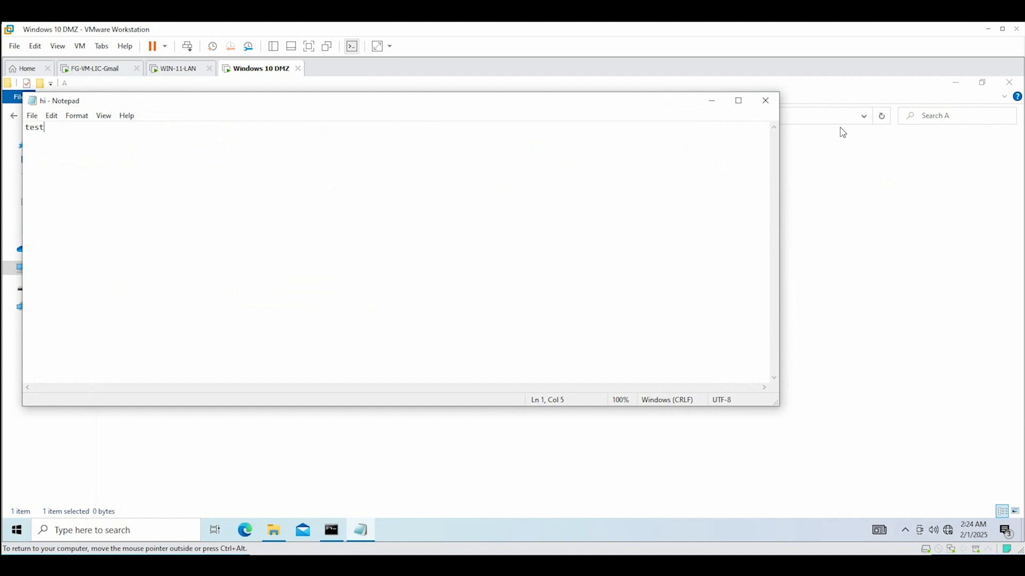
{"action": "left_click", "coordinate": [765, 101]}
Open hi from WIN-11-LAN to verify it now contains test
{"action": "left_click", "coordinate": [184, 68]}
{"action": "left_click", "coordinate": [124, 183]}
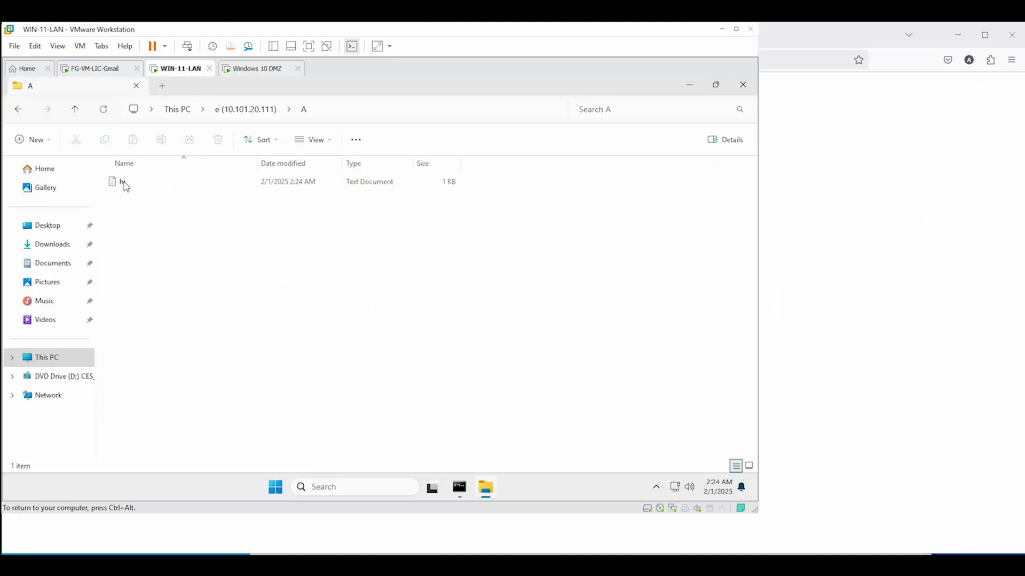
{"action": "double_click", "coordinate": [124, 183]}
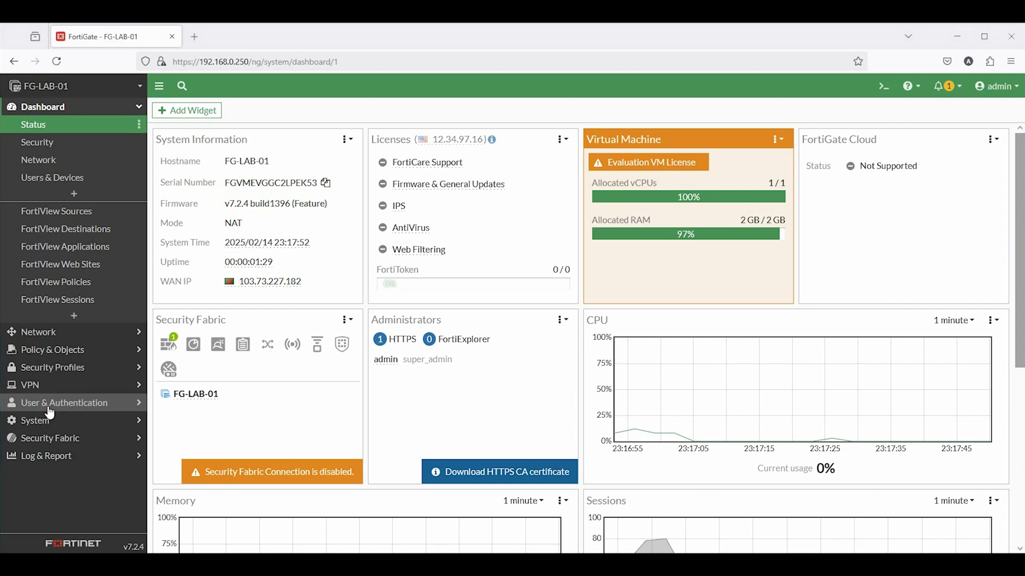
Under User & Authentication > User Groups, add Firewall group Remote_VPN_Group
{"action": "left_click", "coordinate": [49, 409]}
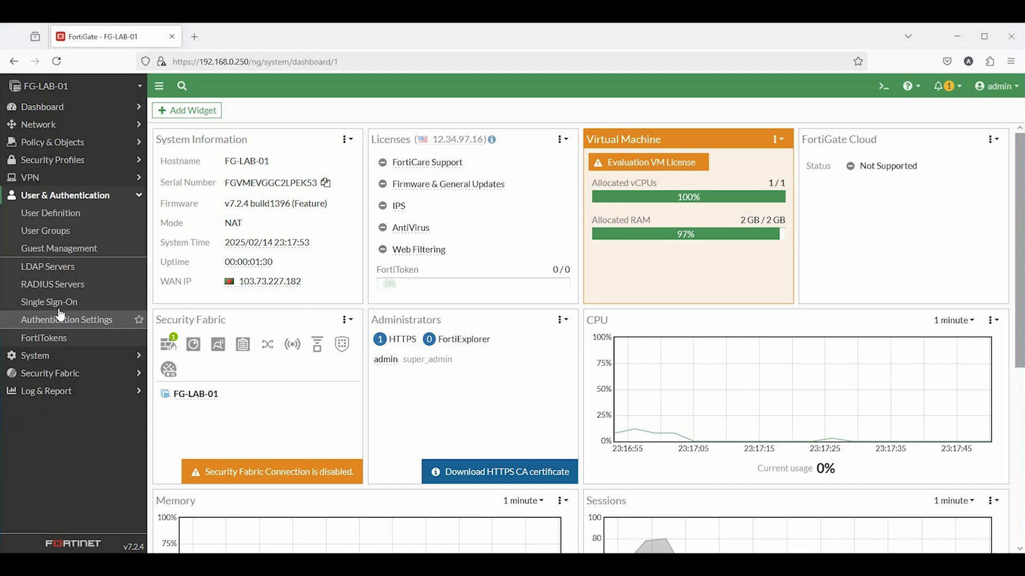
{"action": "left_click", "coordinate": [43, 233]}
{"action": "left_click", "coordinate": [209, 114]}
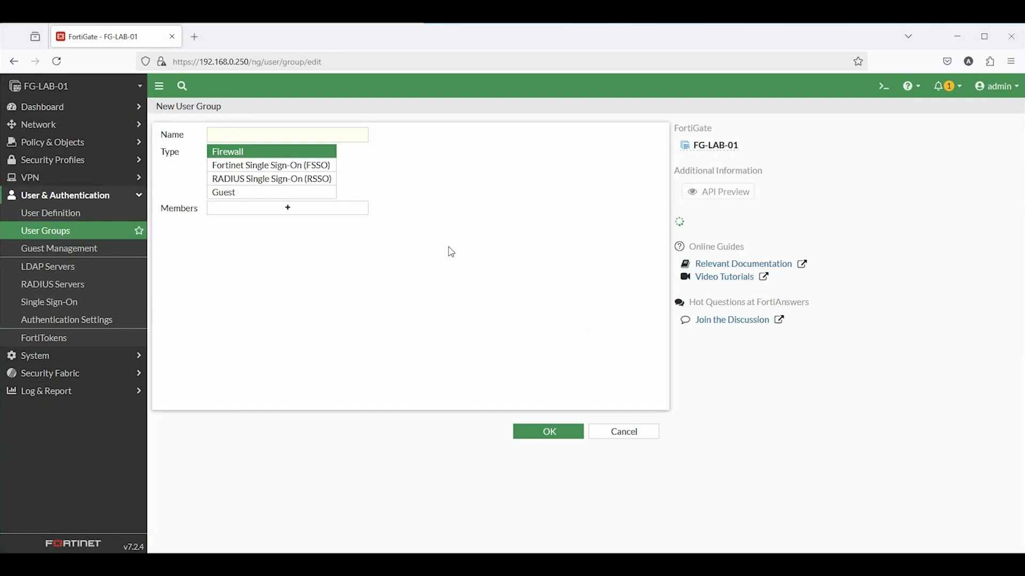
{"action": "left_click", "coordinate": [252, 134]}
{"action": "type", "text": "Remote_VPN_Group"}
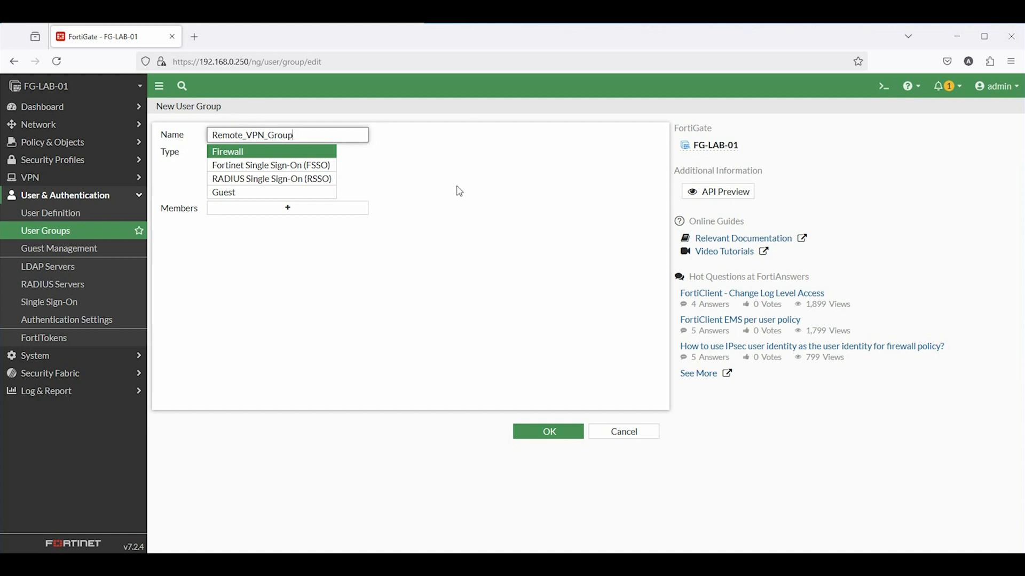
{"action": "left_click", "coordinate": [573, 432]}
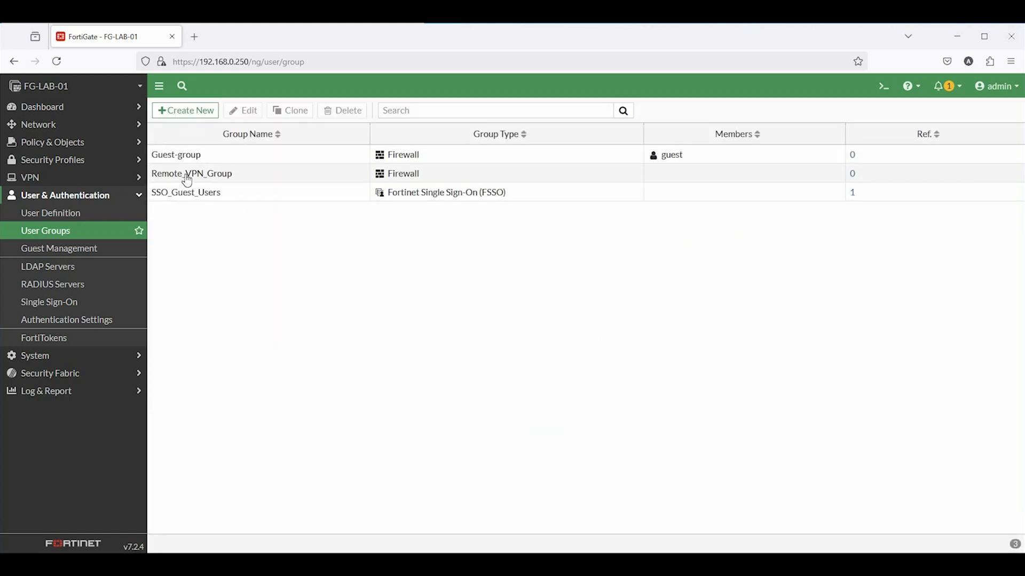
Create a new local user, entering its username and password
{"action": "left_click", "coordinate": [60, 214]}
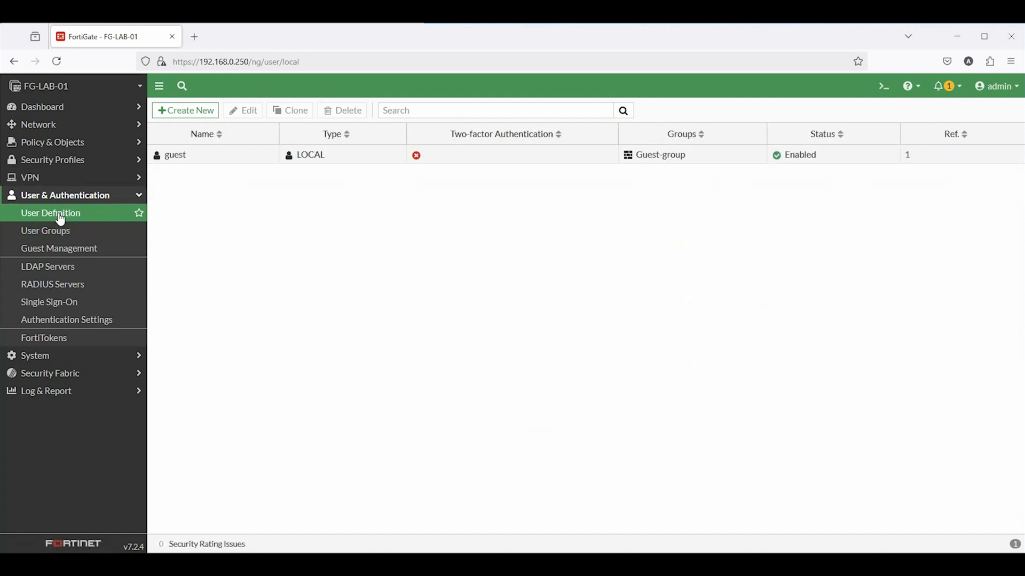
{"action": "left_click", "coordinate": [183, 110]}
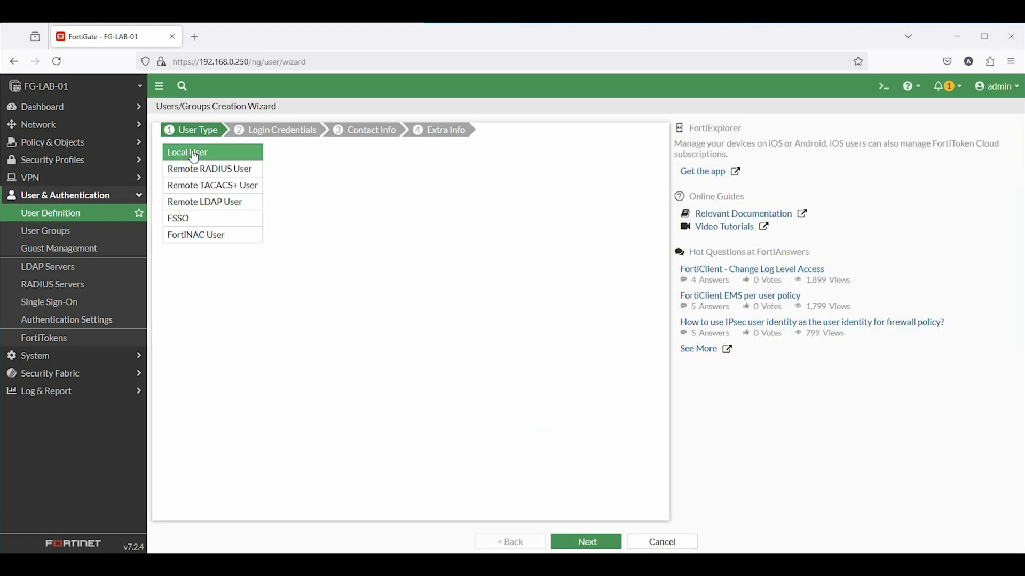
{"action": "left_click", "coordinate": [608, 547]}
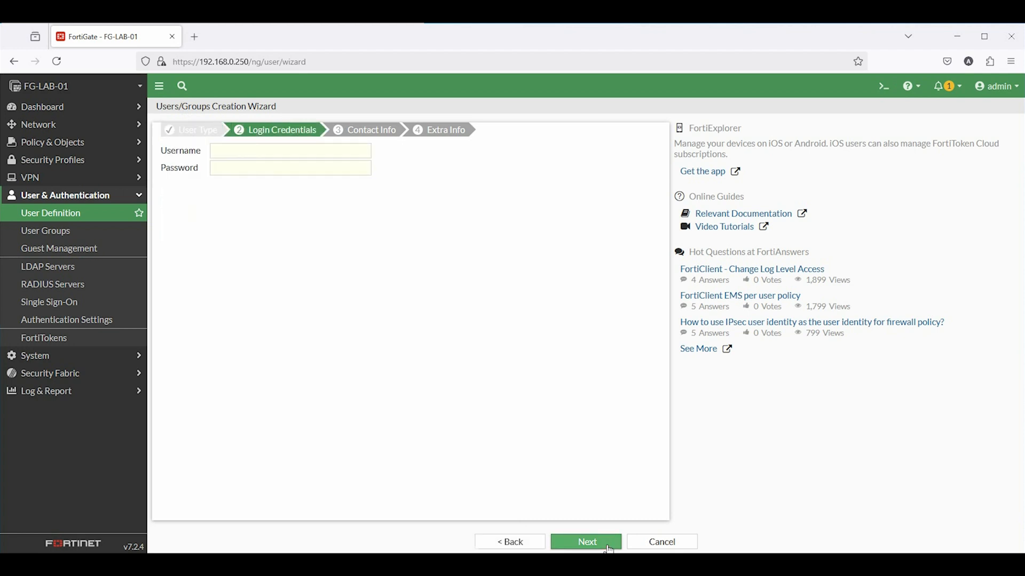
{"action": "left_click", "coordinate": [241, 154]}
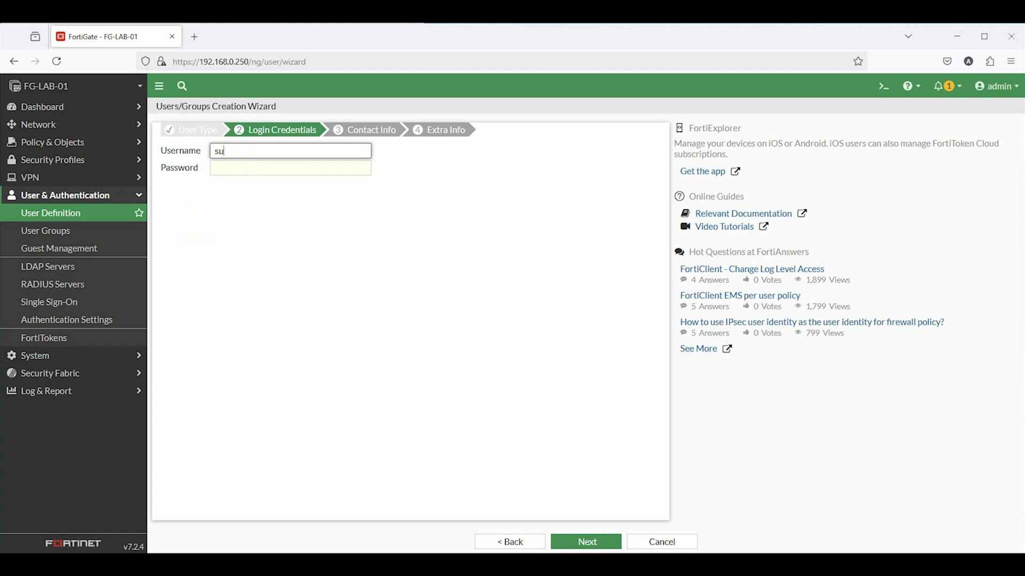
{"action": "left_click", "coordinate": [235, 171]}
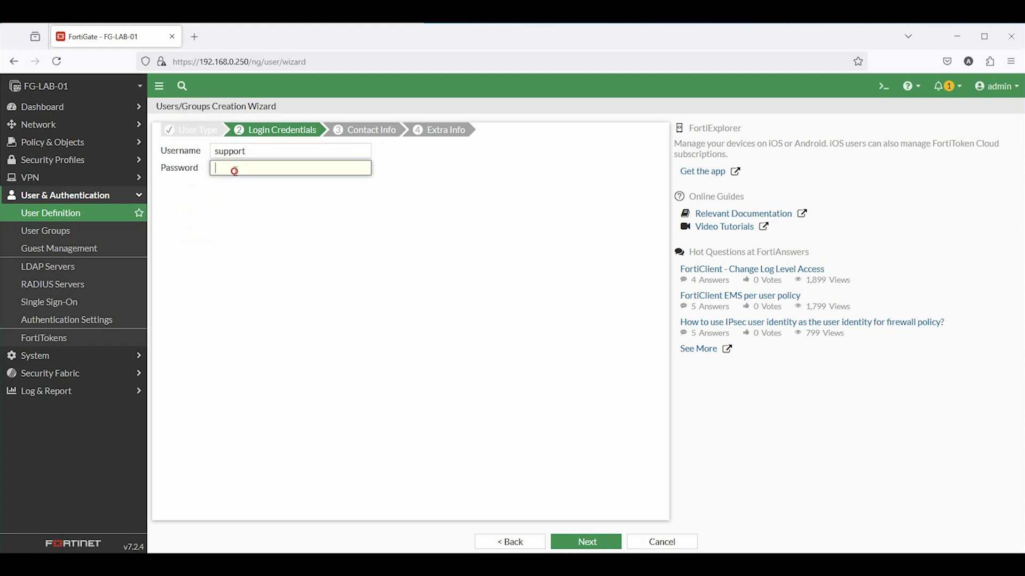
{"action": "type", "text": "••"}
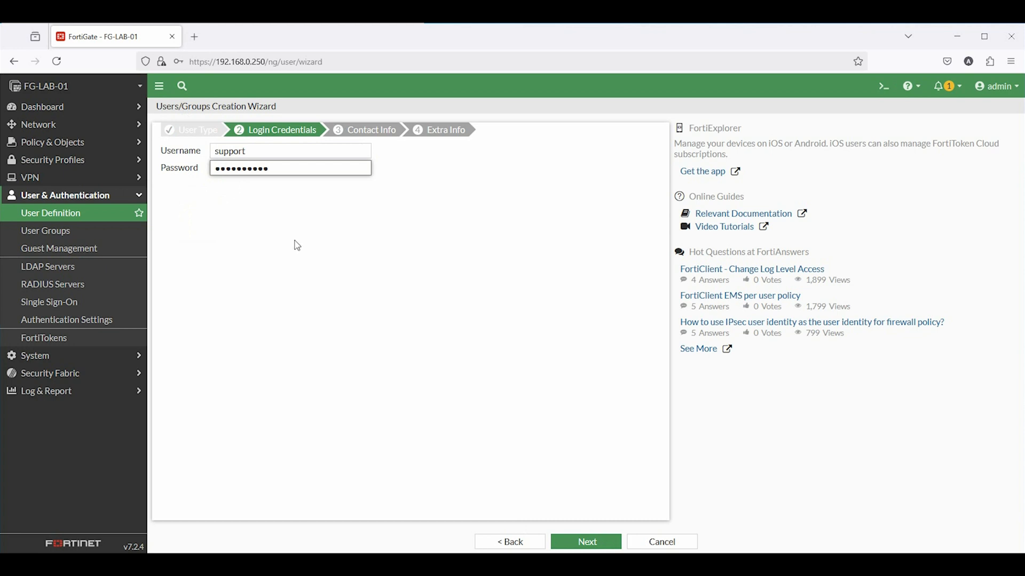
{"action": "left_click", "coordinate": [586, 542]}
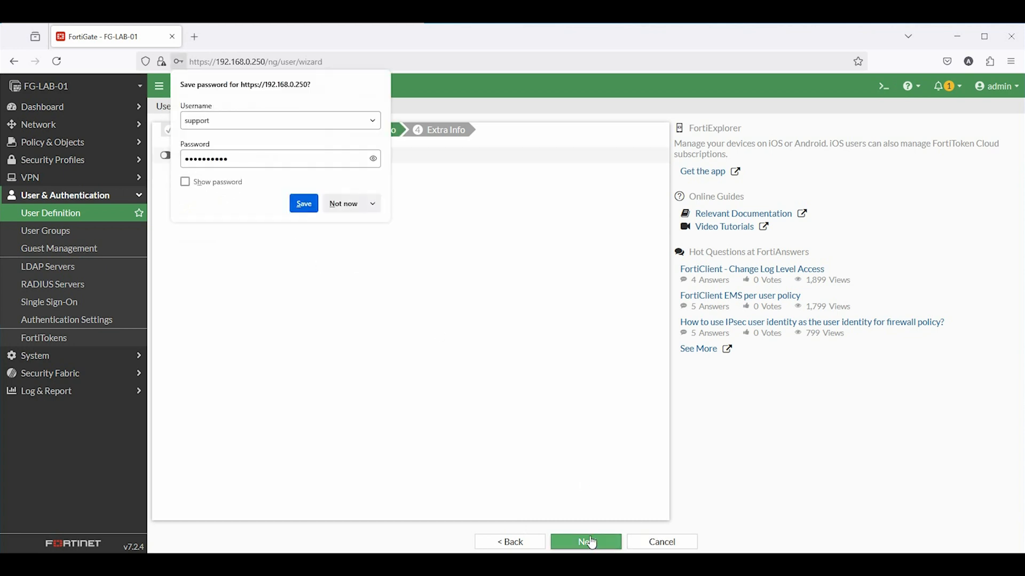
{"action": "left_click", "coordinate": [350, 215]}
{"action": "left_click", "coordinate": [605, 544]}
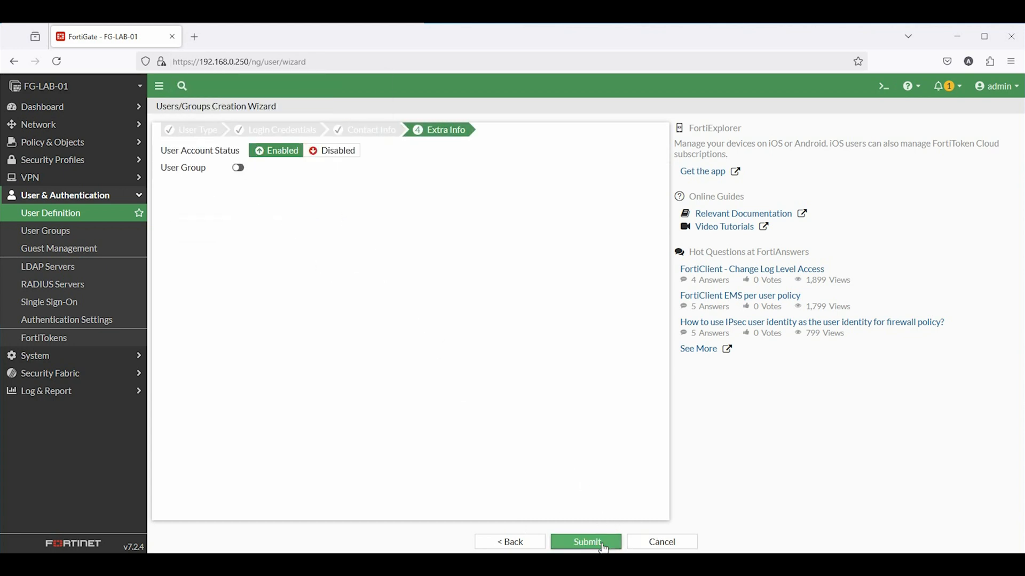
Assign the new user to Remote_VPN_Group, submit, and review the user groups list
{"action": "left_click", "coordinate": [238, 168]}
{"action": "left_click", "coordinate": [331, 168]}
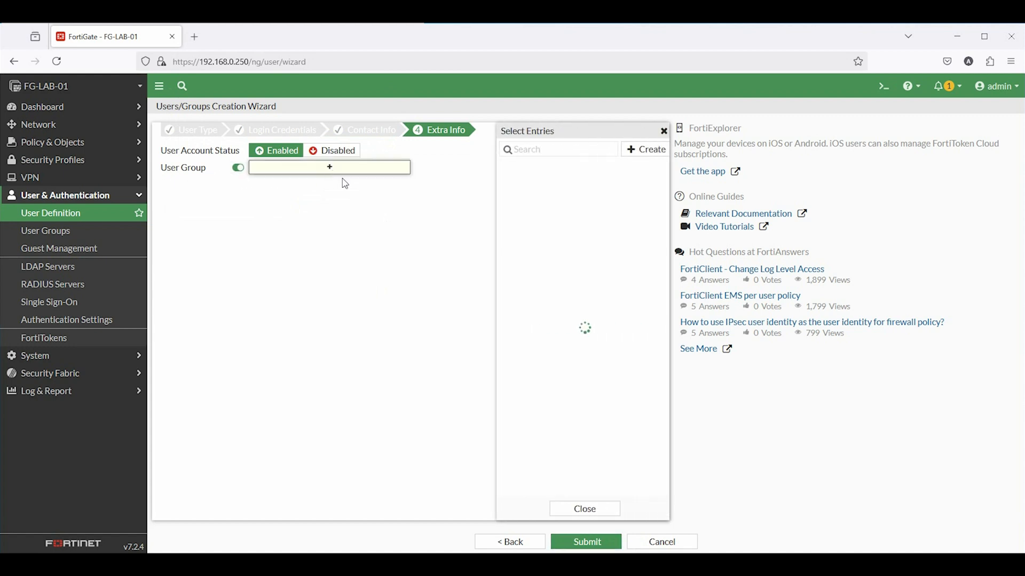
{"action": "left_click", "coordinate": [529, 184]}
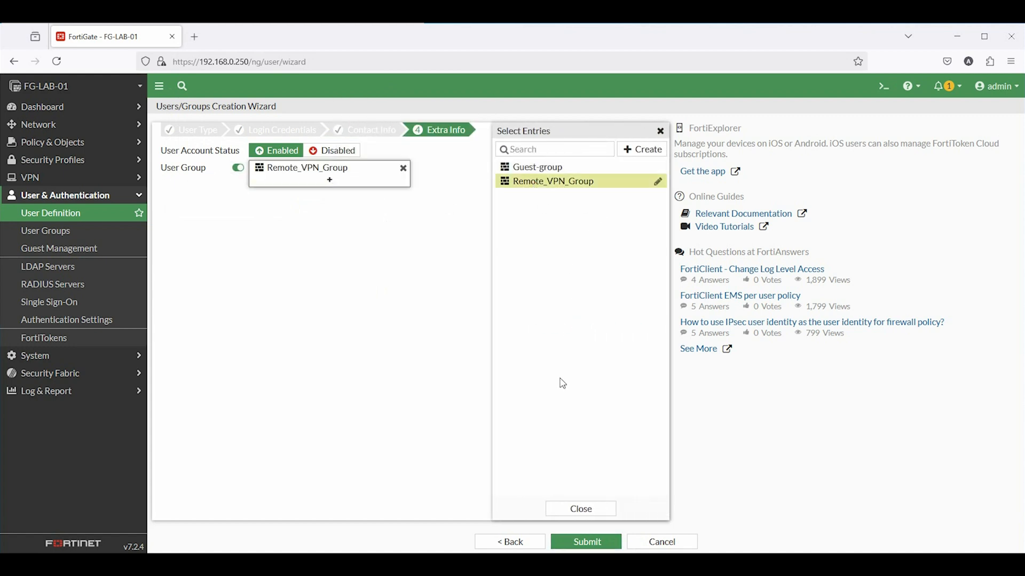
{"action": "left_click", "coordinate": [582, 514]}
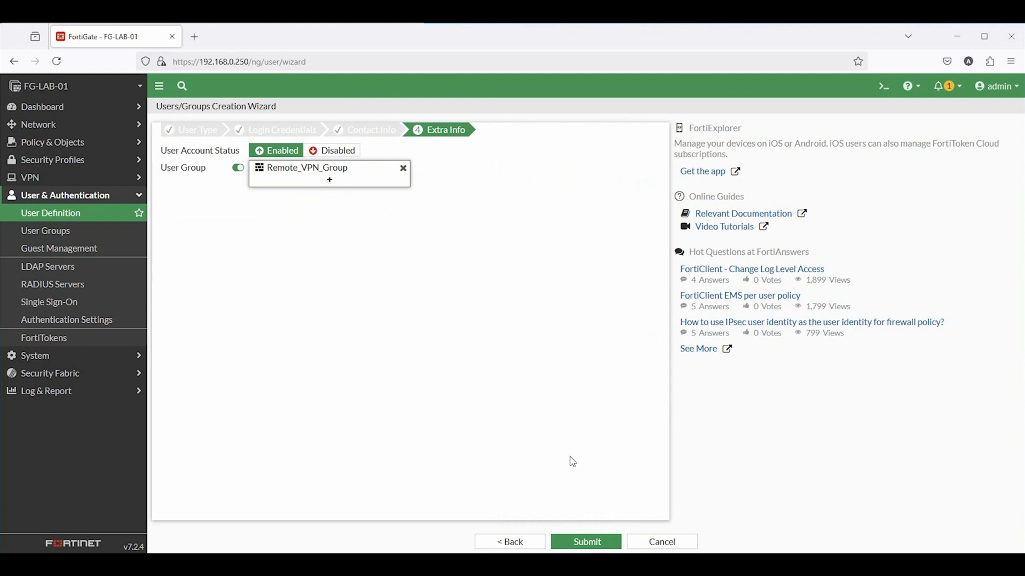
{"action": "left_click", "coordinate": [587, 542]}
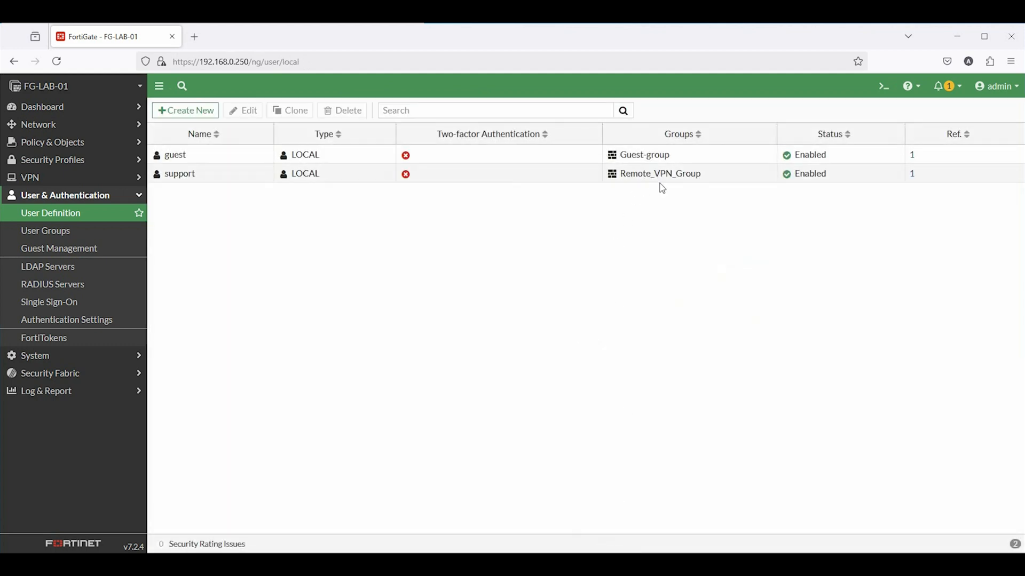
{"action": "left_click", "coordinate": [70, 233]}
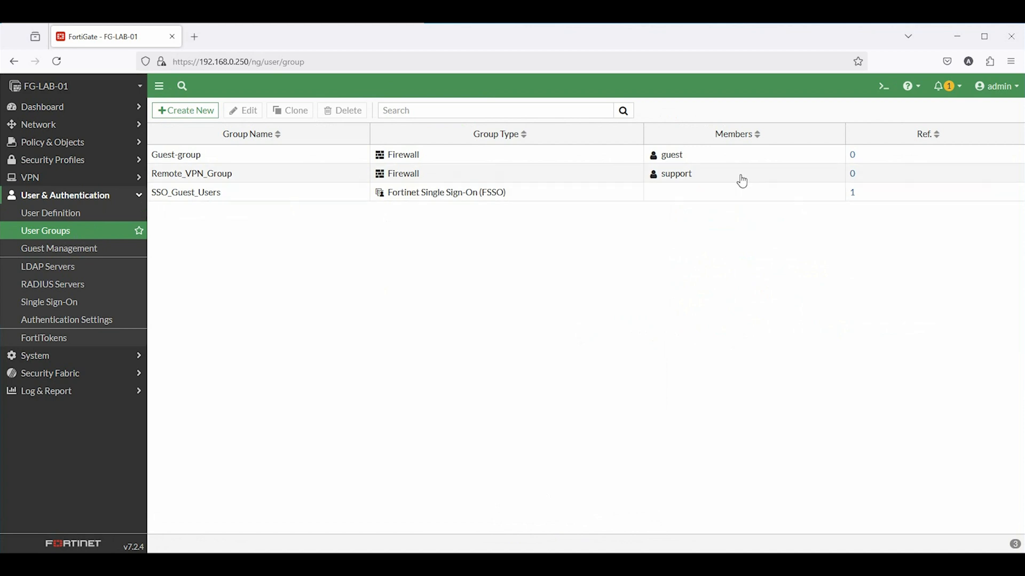
In the IPsec Wizard, name the tunnel Remote_Acc_VPN and choose the Remote Access FortiClient template
{"action": "left_click", "coordinate": [30, 178]}
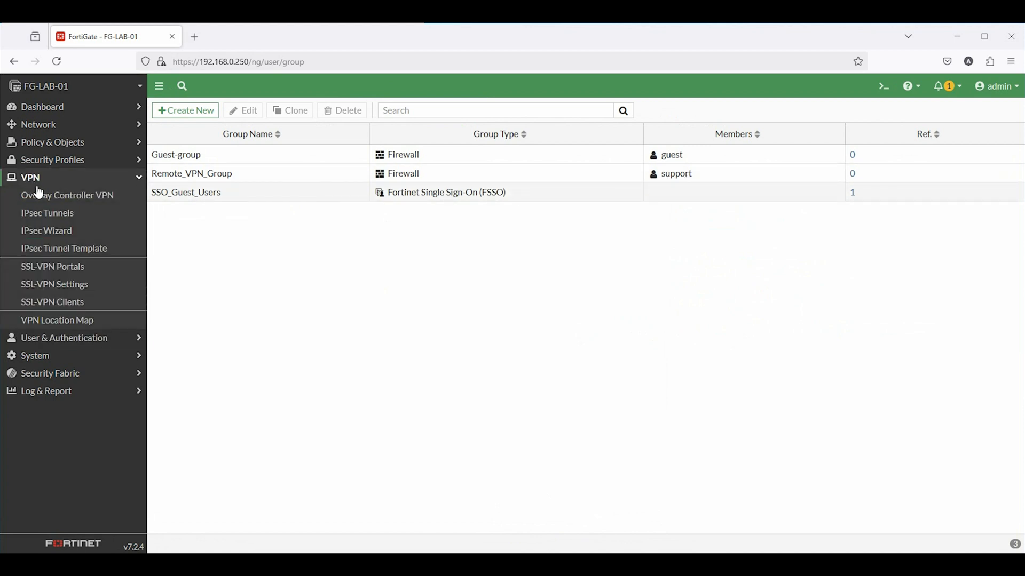
{"action": "left_click", "coordinate": [46, 216]}
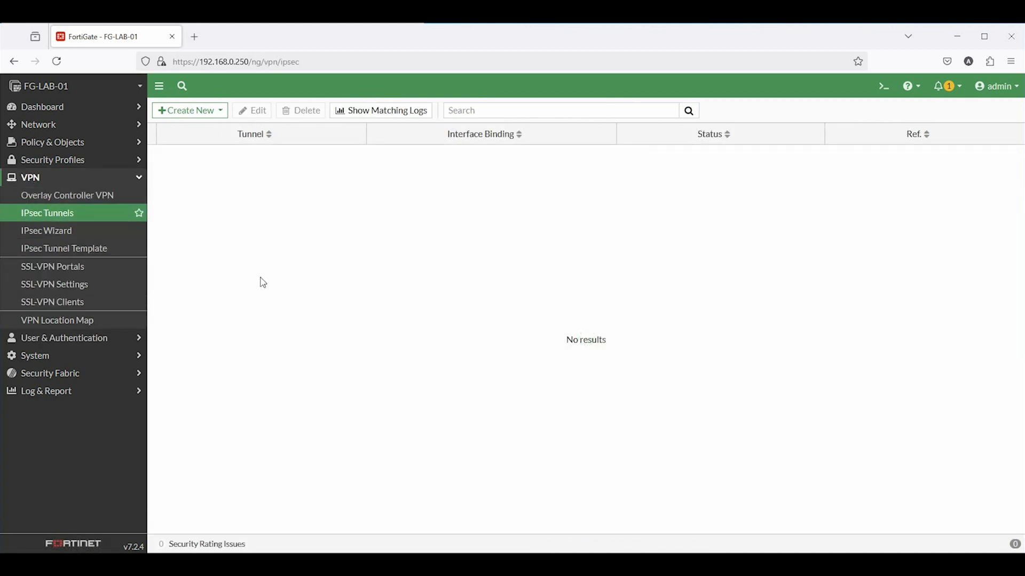
{"action": "left_click", "coordinate": [72, 235]}
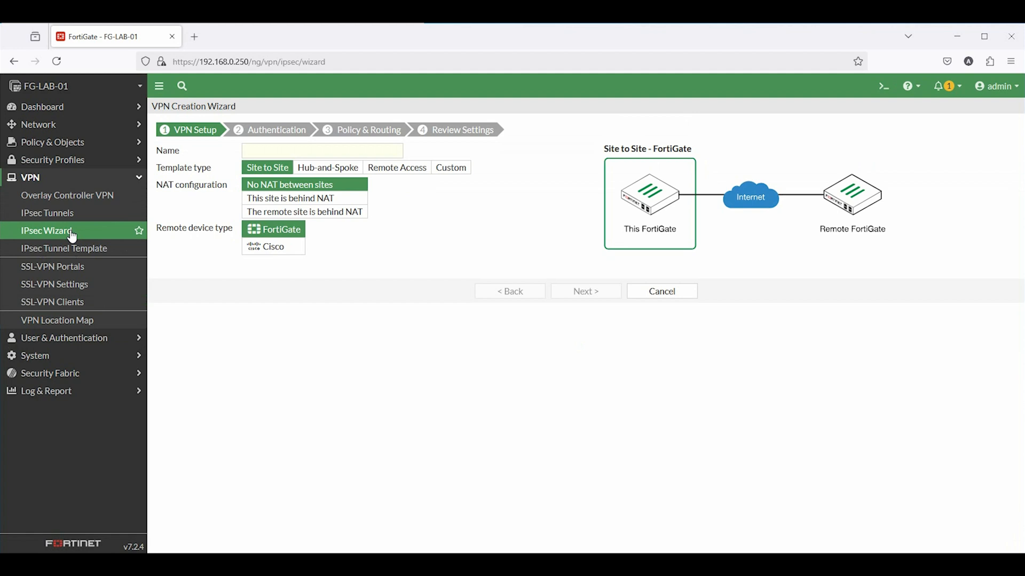
{"action": "left_click", "coordinate": [324, 169]}
{"action": "left_click", "coordinate": [391, 171]}
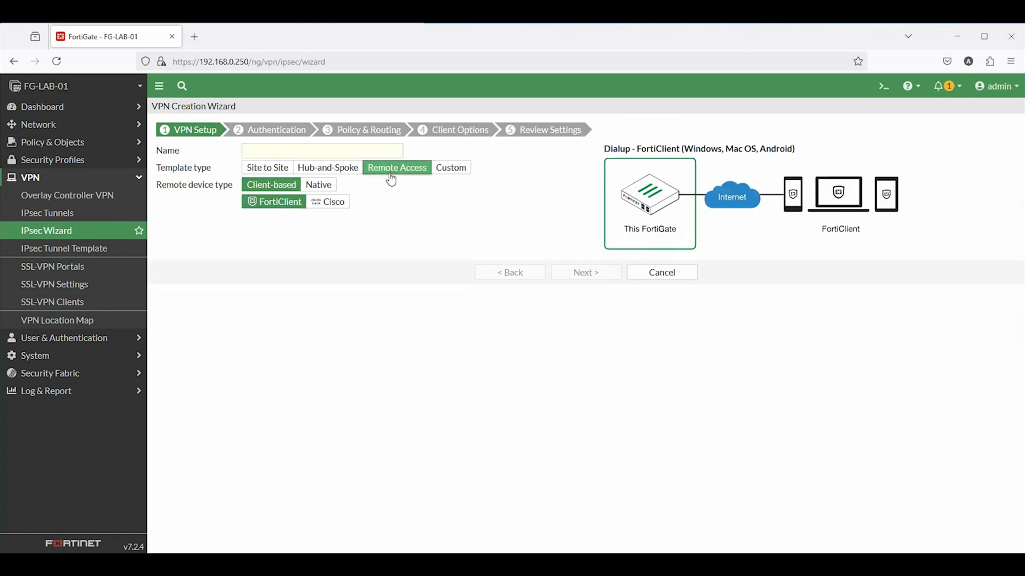
{"action": "left_click", "coordinate": [272, 150]}
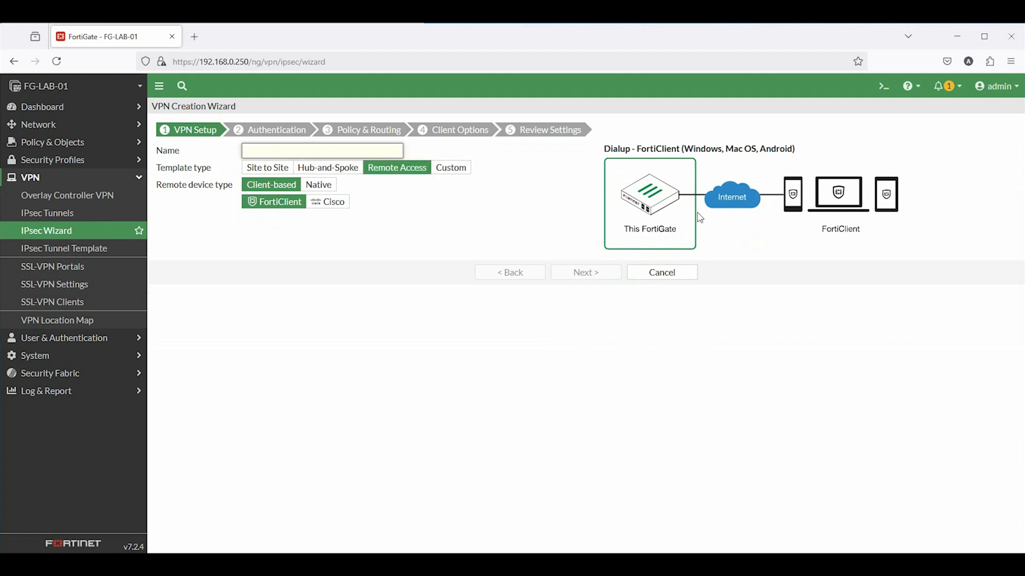
{"action": "left_click", "coordinate": [277, 167]}
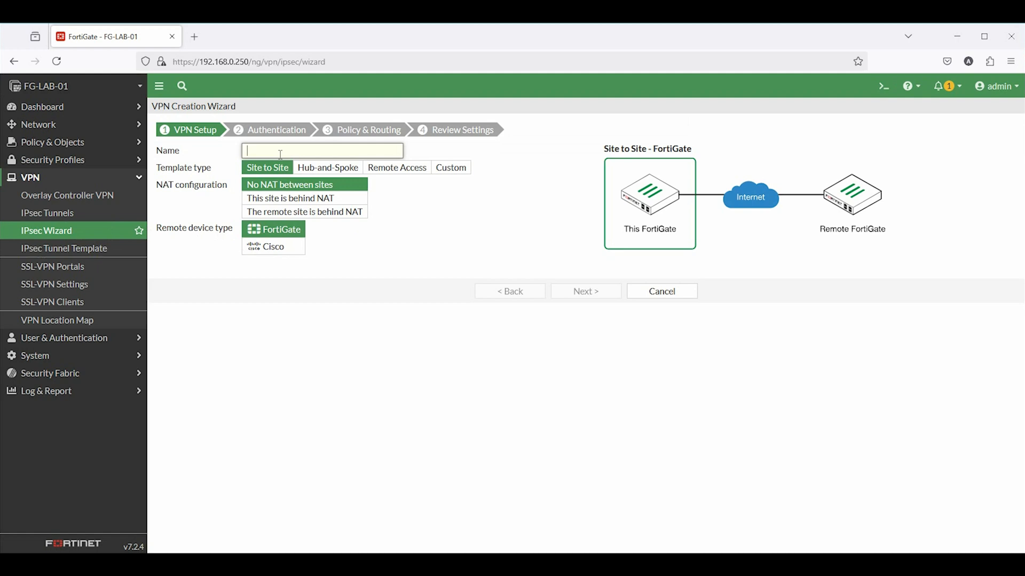
{"action": "type", "text": "R"}
{"action": "type", "text": "emote_Access_VPN"}
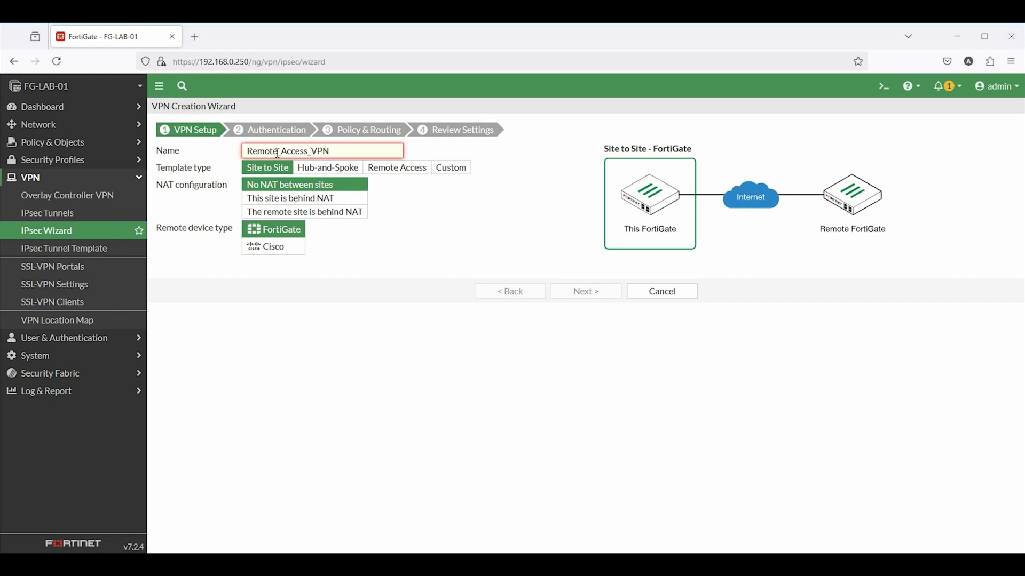
{"action": "left_click", "coordinate": [308, 153]}
{"action": "key", "text": "BackSpace"}
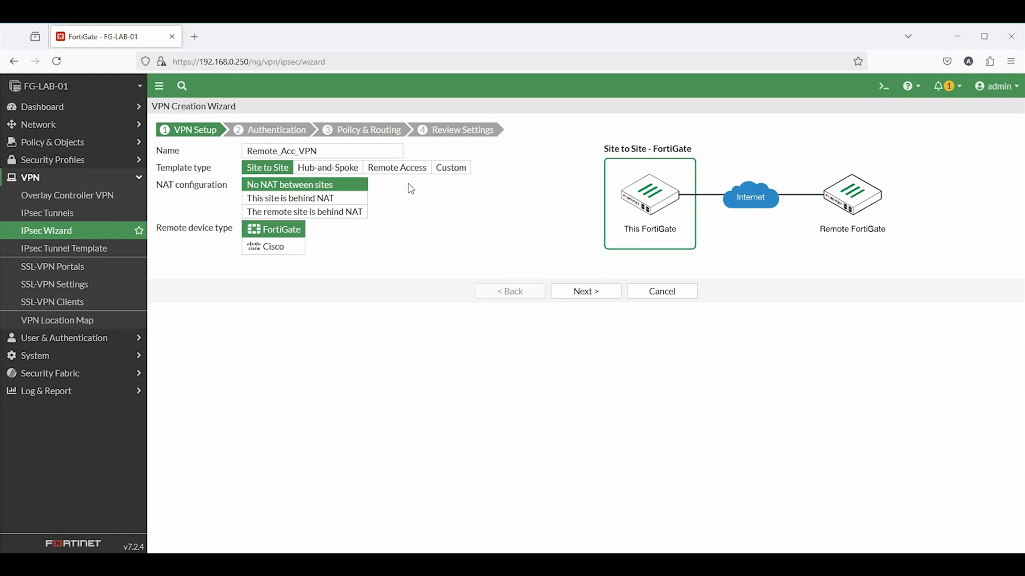
{"action": "left_click", "coordinate": [400, 170]}
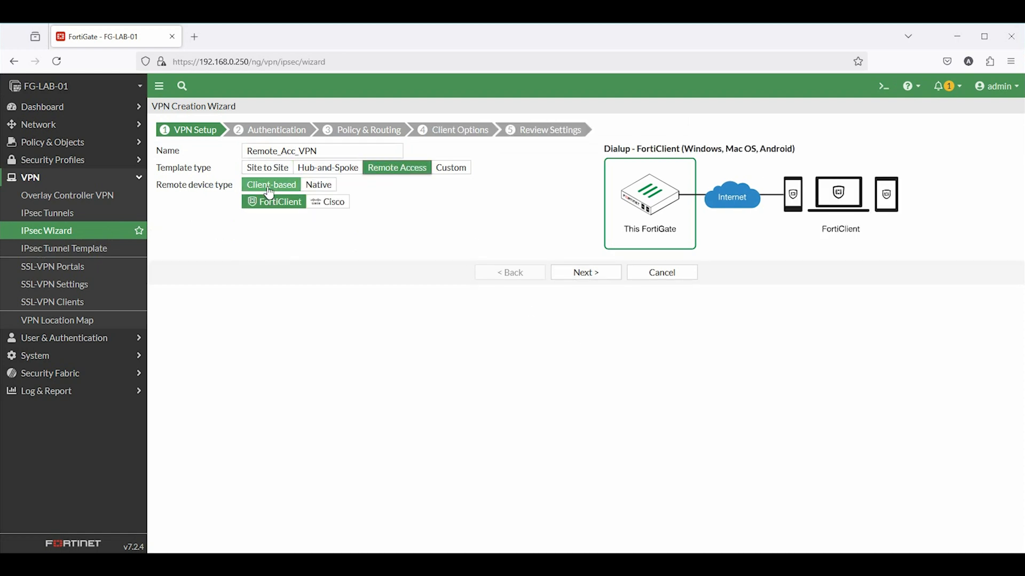
Set authentication to incoming interface WAN-P1 (port1), a pre-shared key, and user group Remote_VPN_Group
{"action": "left_click", "coordinate": [580, 274]}
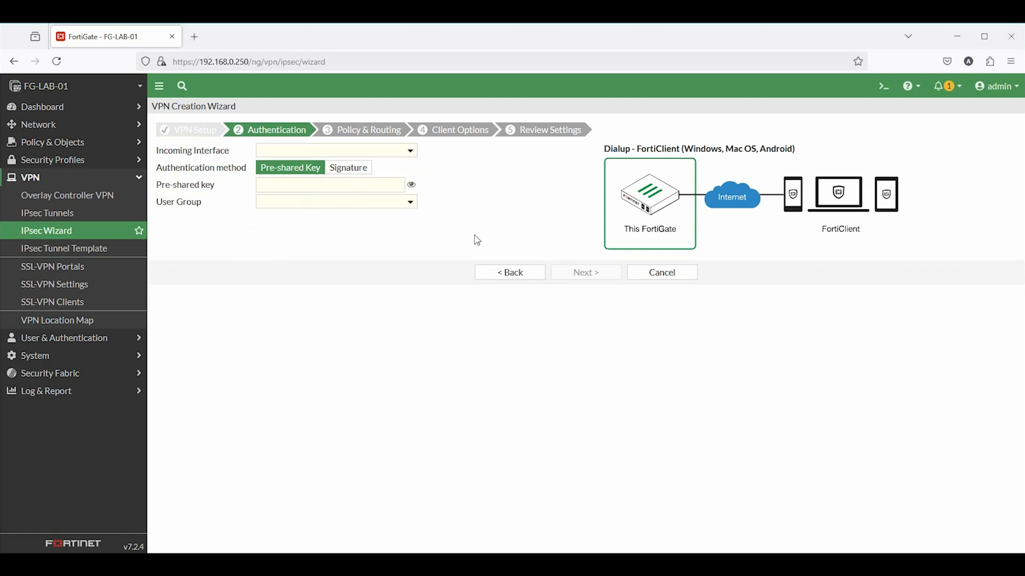
{"action": "left_click", "coordinate": [299, 151]}
{"action": "left_click", "coordinate": [308, 199]}
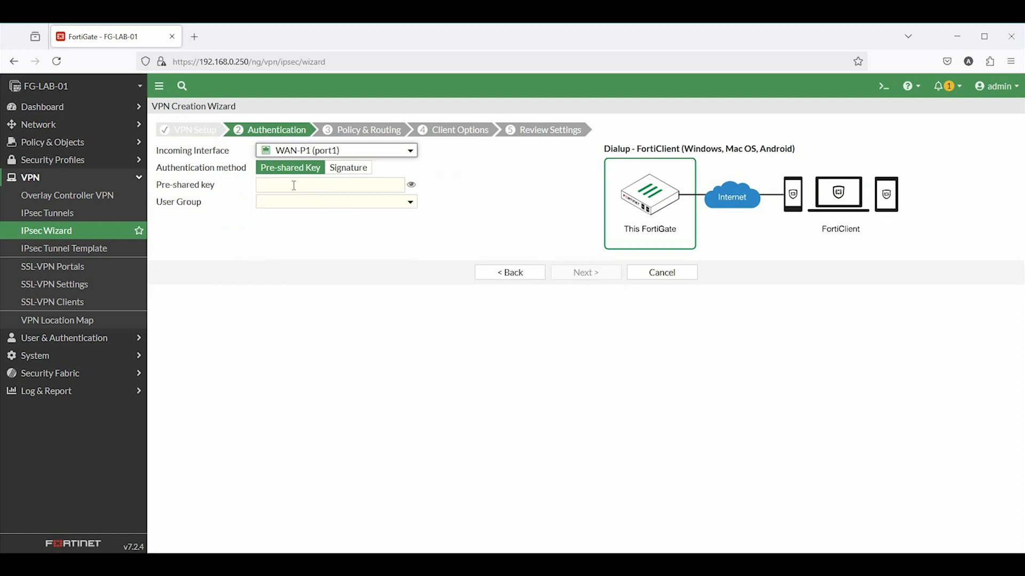
{"action": "left_click", "coordinate": [294, 187]}
{"action": "type", "text": "f"}
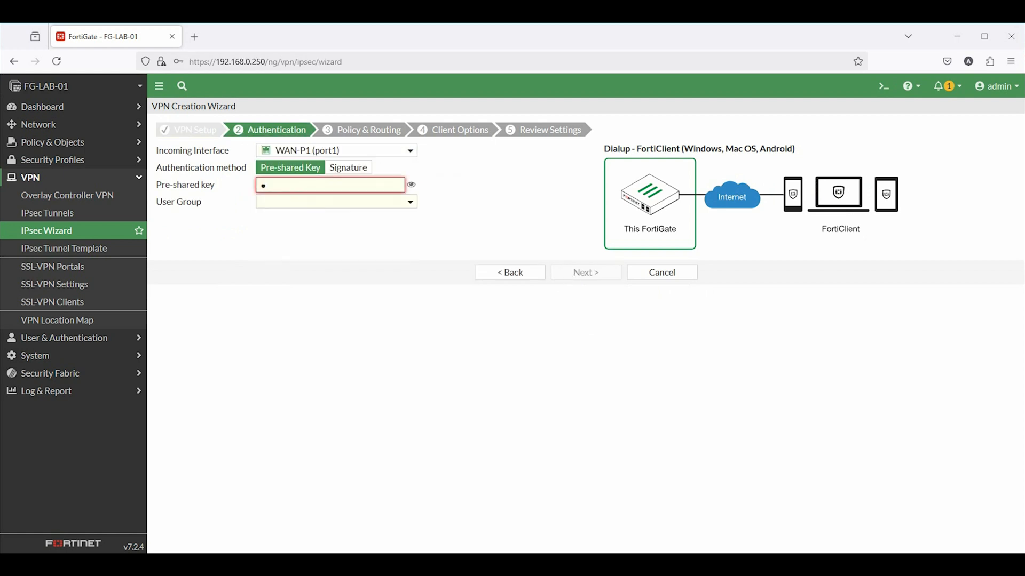
{"action": "type", "text": "•••••"}
{"action": "left_click", "coordinate": [315, 203]}
{"action": "left_click", "coordinate": [338, 254]}
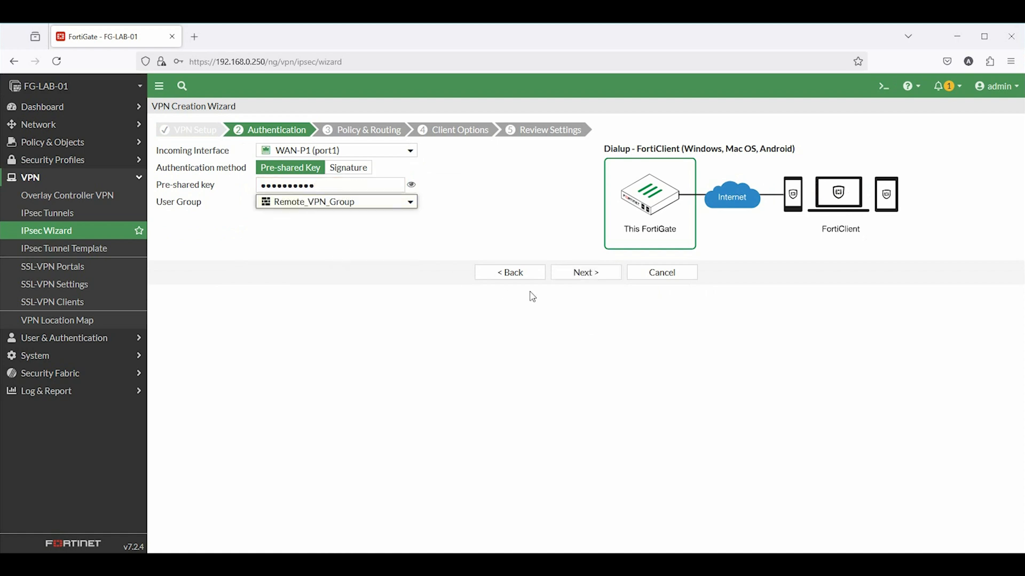
{"action": "left_click", "coordinate": [586, 279]}
Set local interface DMZ-Zone (port3) and local address DMZ_IP_Block, then begin the client address range
{"action": "left_click", "coordinate": [332, 150]}
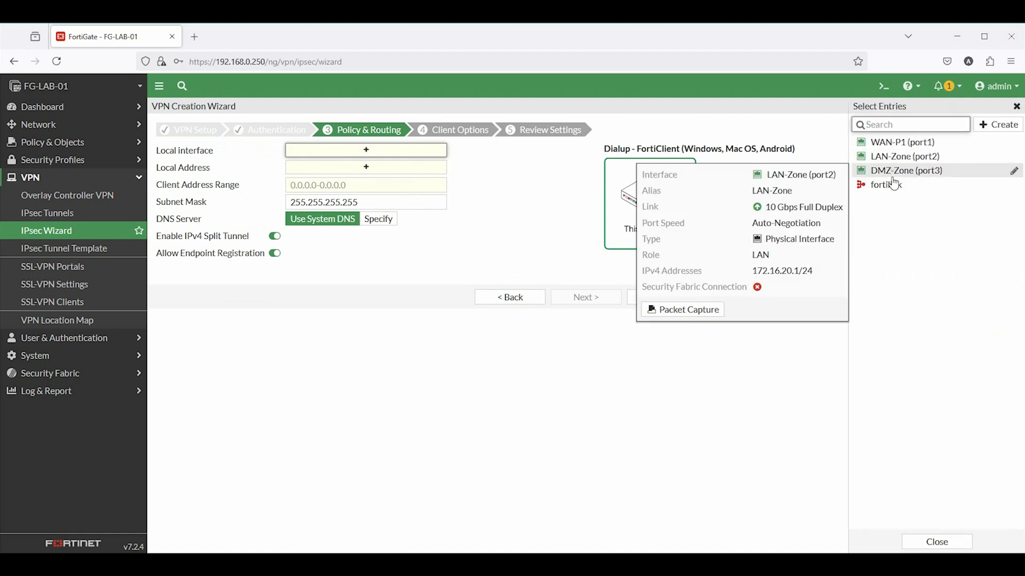
{"action": "left_click", "coordinate": [902, 170]}
{"action": "left_click", "coordinate": [374, 184]}
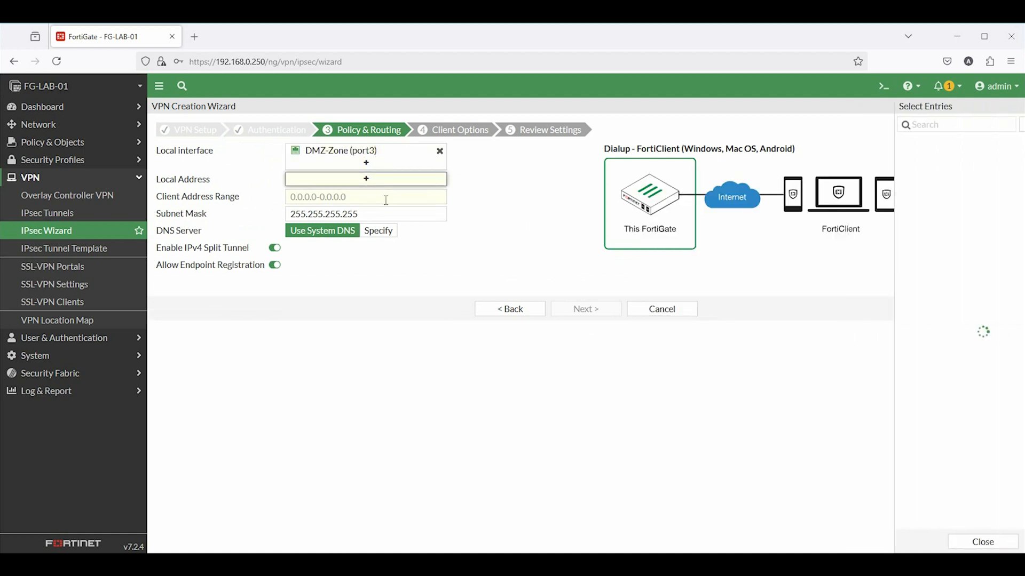
{"action": "left_click", "coordinate": [896, 187]}
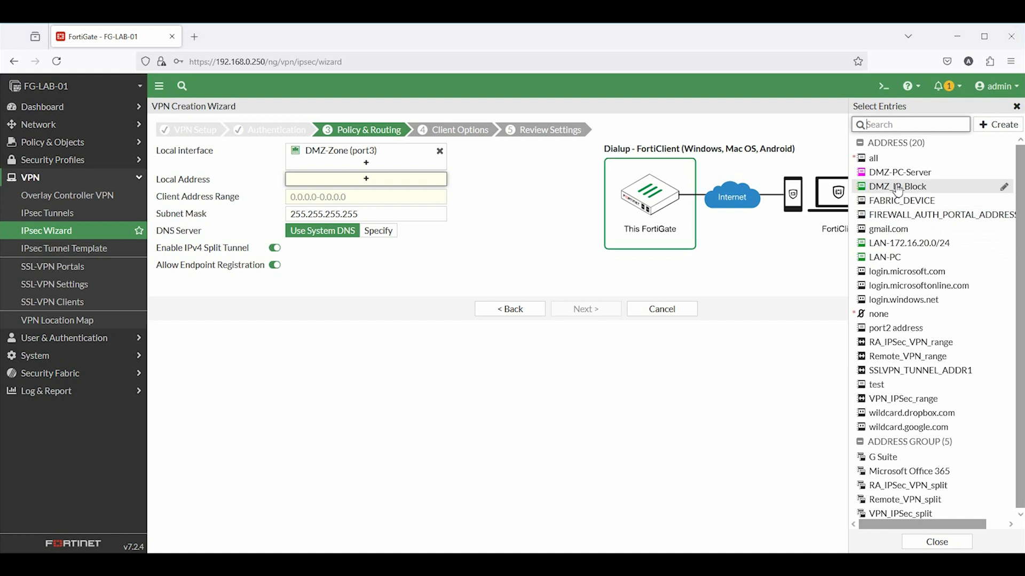
{"action": "left_click", "coordinate": [324, 208]}
{"action": "type", "text": "10.10.200.1-10.10.200.254"}
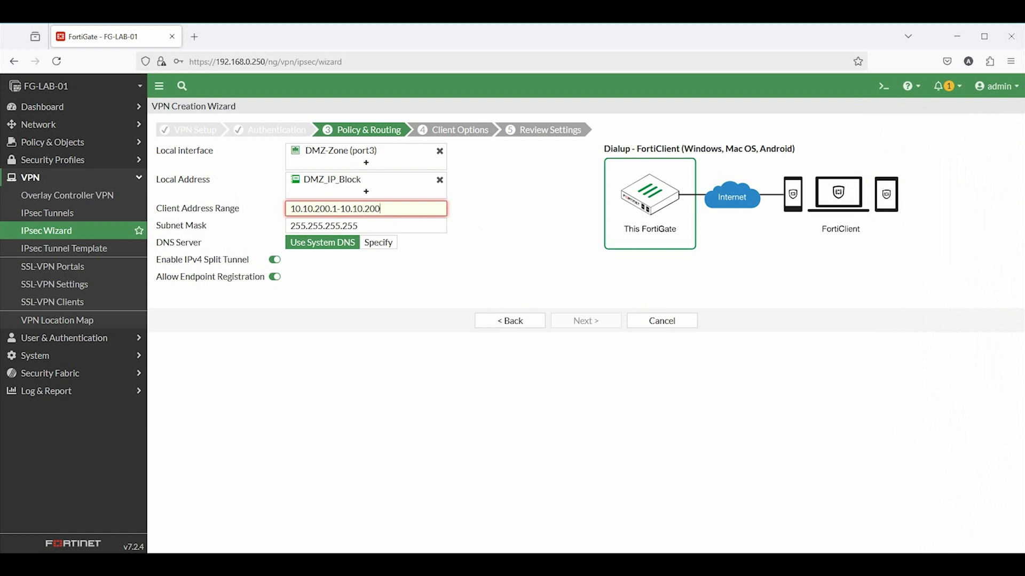
Finish the 10.10.200.1–10.10.200.254 client range, create the VPN and list the Remote_Acc_VPN tunnel
{"action": "type", "text": "254"}
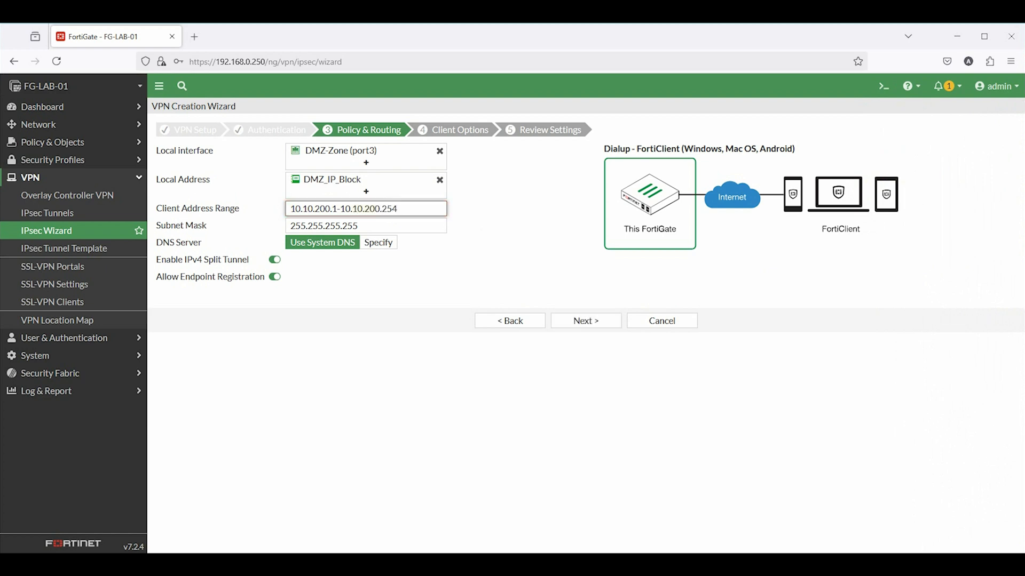
{"action": "left_click", "coordinate": [590, 322]}
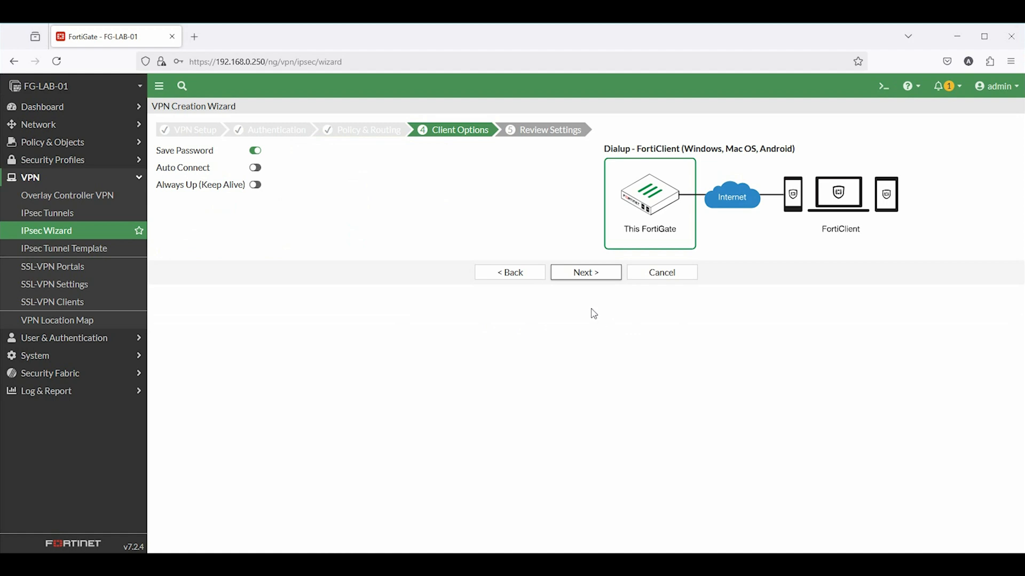
{"action": "left_click", "coordinate": [579, 272]}
{"action": "left_click", "coordinate": [586, 346]}
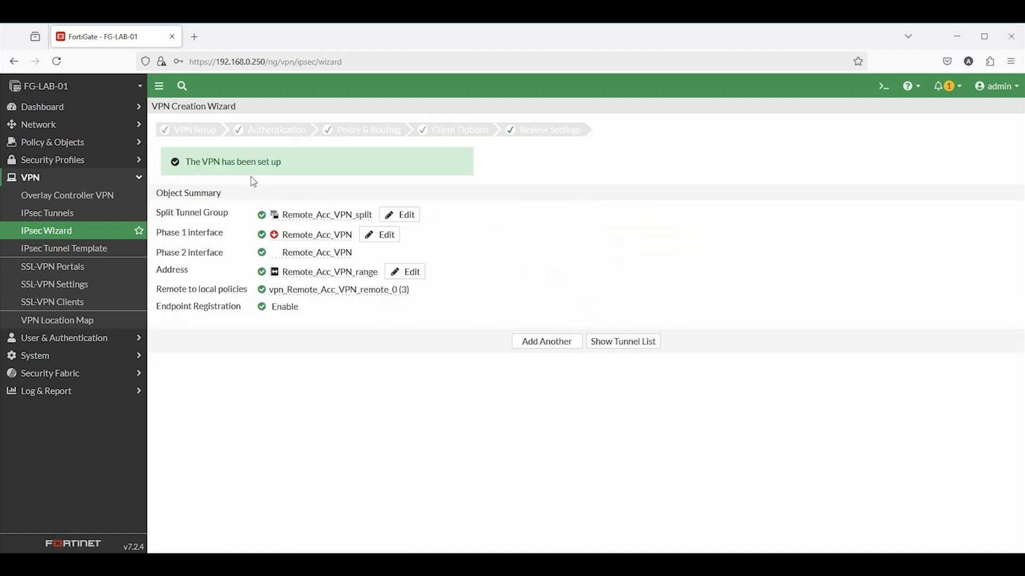
{"action": "left_click_drag", "start_coordinate": [189, 160], "coordinate": [325, 176]}
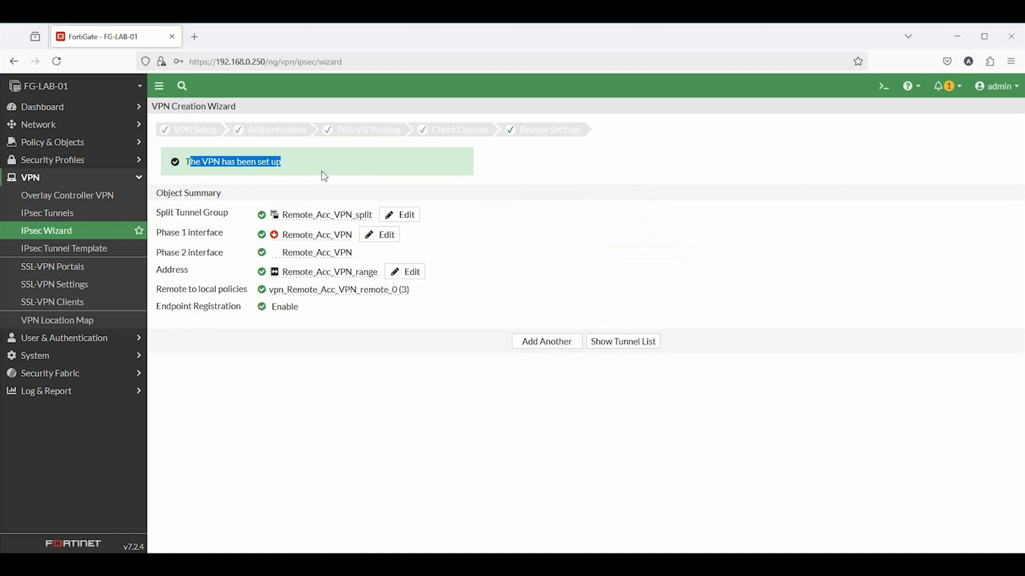
{"action": "left_click", "coordinate": [607, 345]}
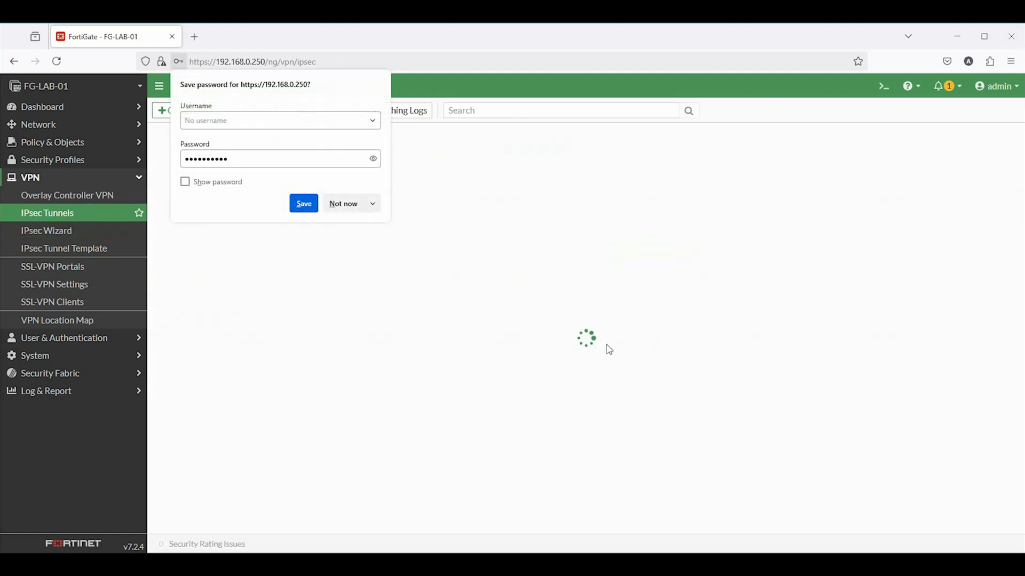
{"action": "left_click", "coordinate": [346, 202]}
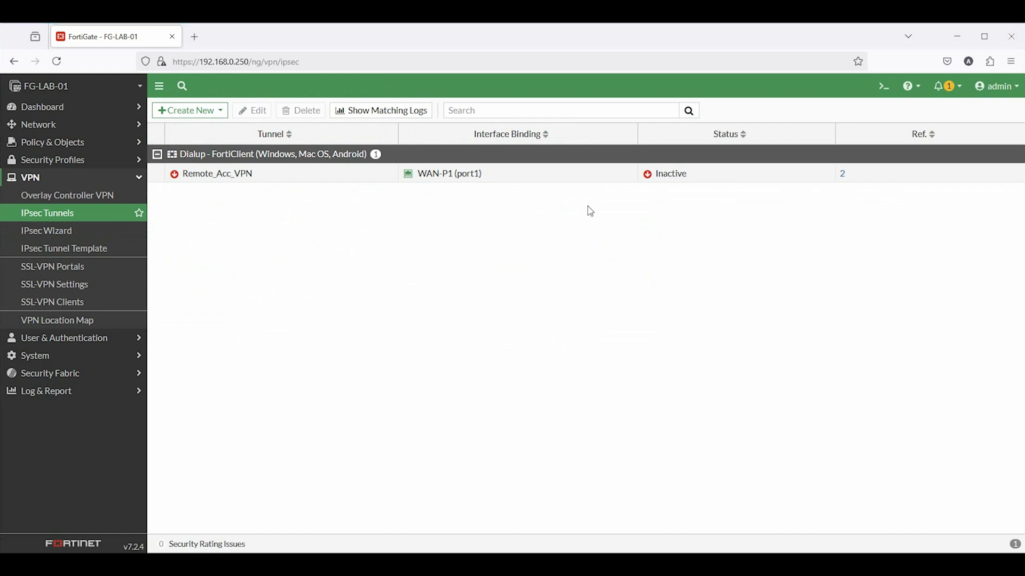
Disable NAT on the vpn_Remote_Acc_VPN_remote_0 firewall policy and save it
{"action": "left_click", "coordinate": [48, 142]}
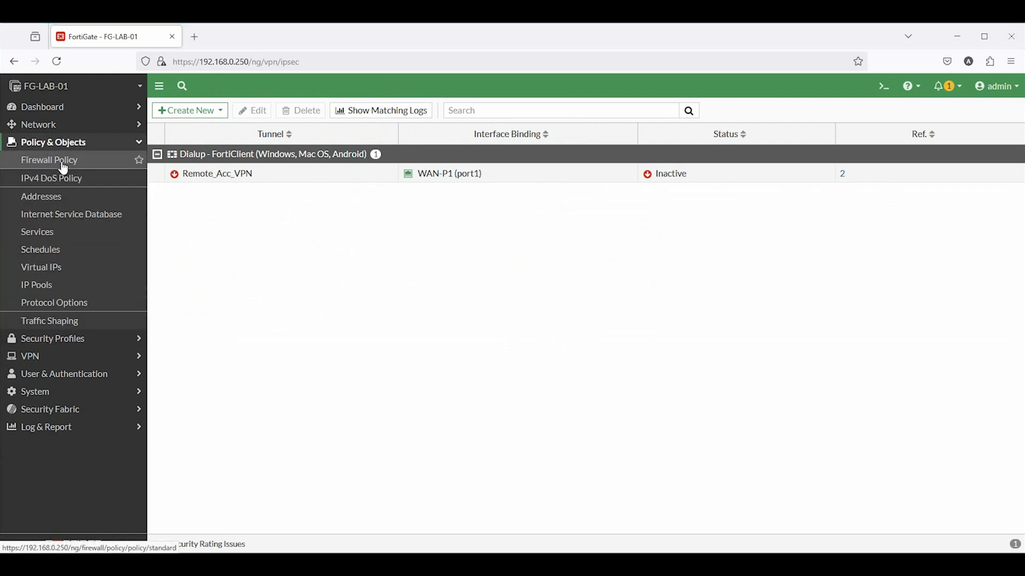
{"action": "left_click", "coordinate": [64, 161]}
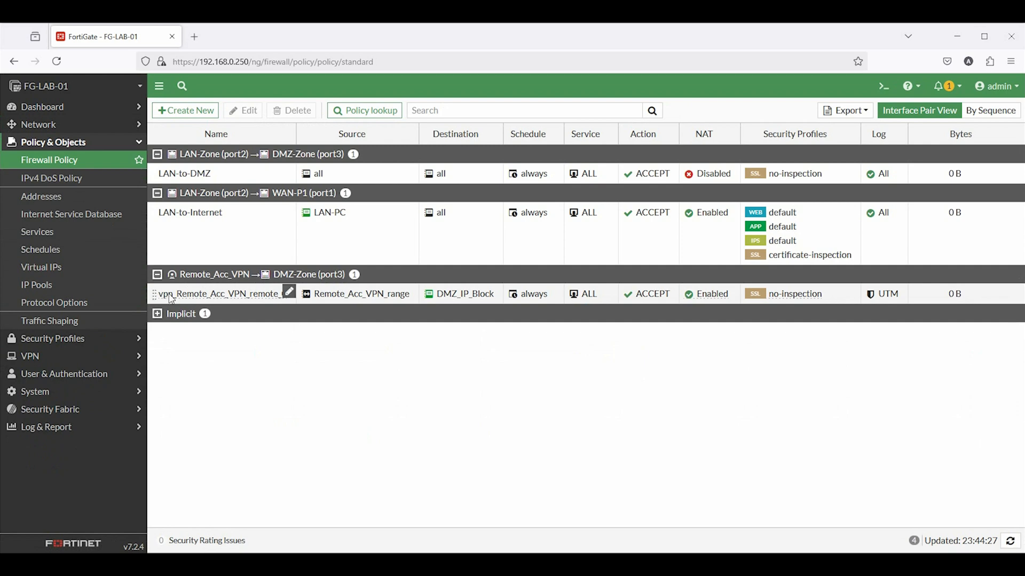
{"action": "double_click", "coordinate": [196, 293]}
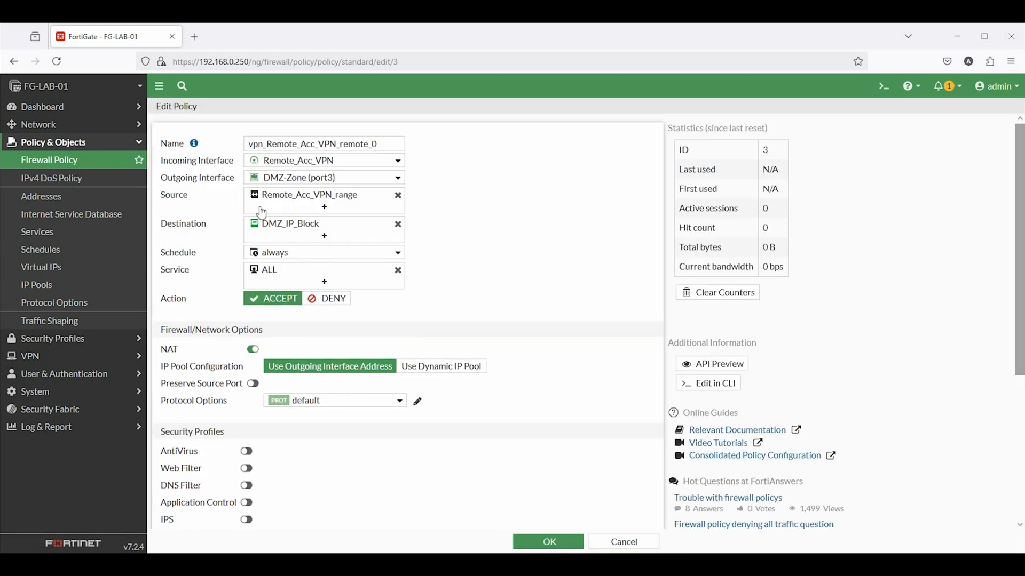
{"action": "scroll", "coordinate": [524, 316], "scroll_direction": "down", "scroll_amount": 3}
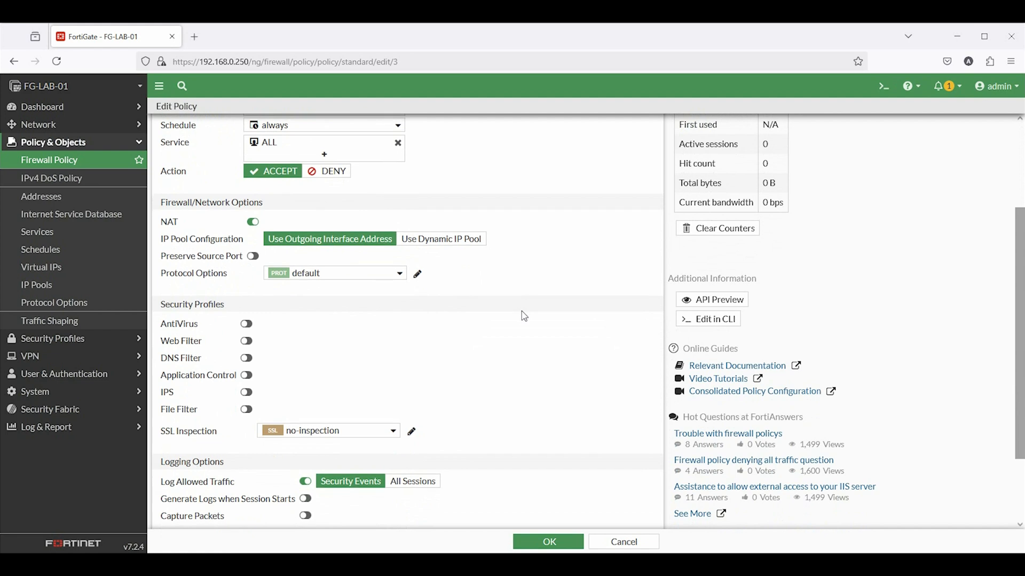
{"action": "scroll", "coordinate": [524, 316], "scroll_direction": "up", "scroll_amount": 3}
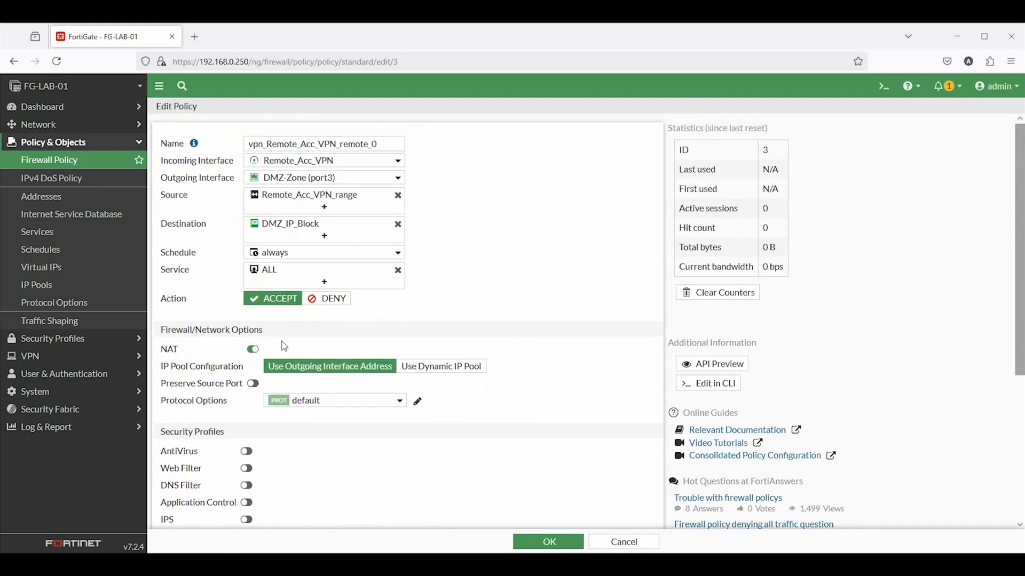
{"action": "left_click", "coordinate": [253, 350]}
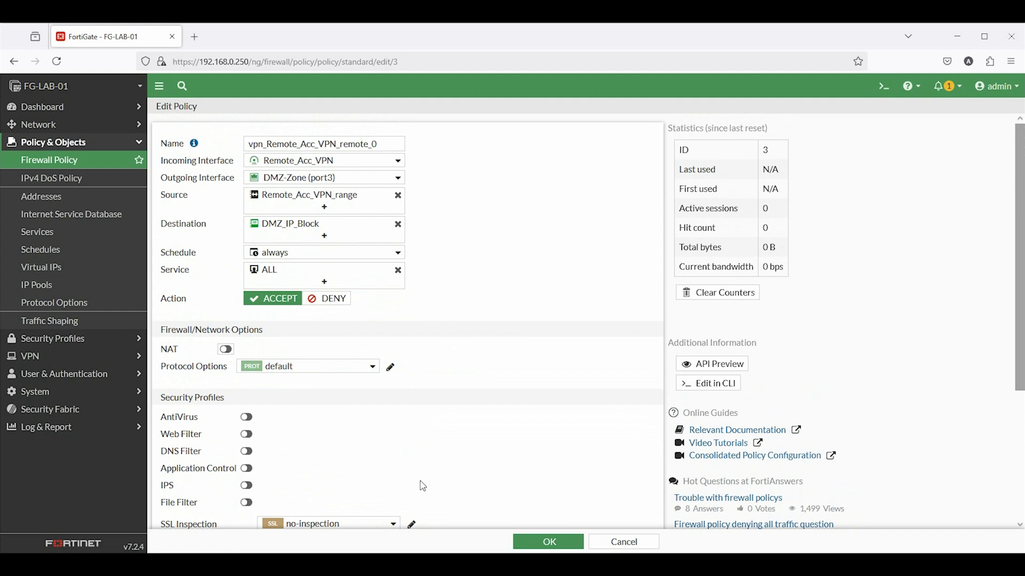
{"action": "left_click", "coordinate": [555, 543]}
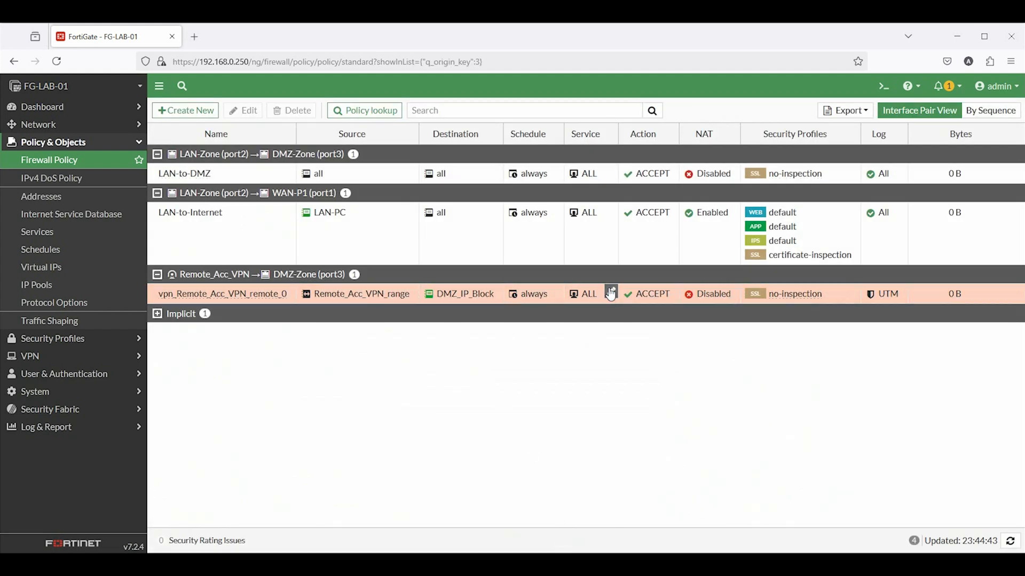
Show Network > Interfaces with WAN-P1 (port1) expanded to reveal its tunnel interface
{"action": "left_click", "coordinate": [43, 126]}
{"action": "left_click", "coordinate": [41, 142]}
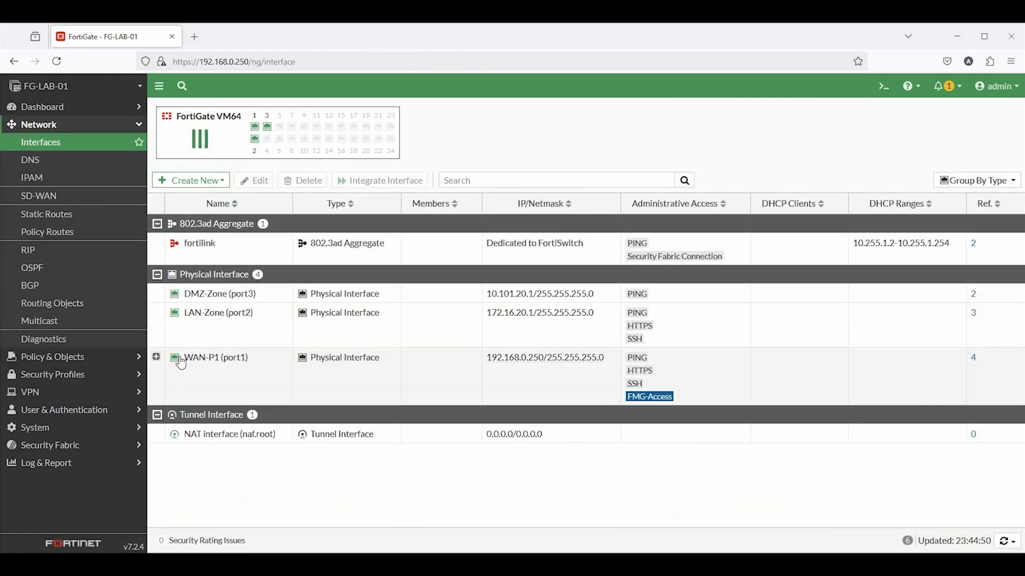
{"action": "left_click", "coordinate": [156, 357]}
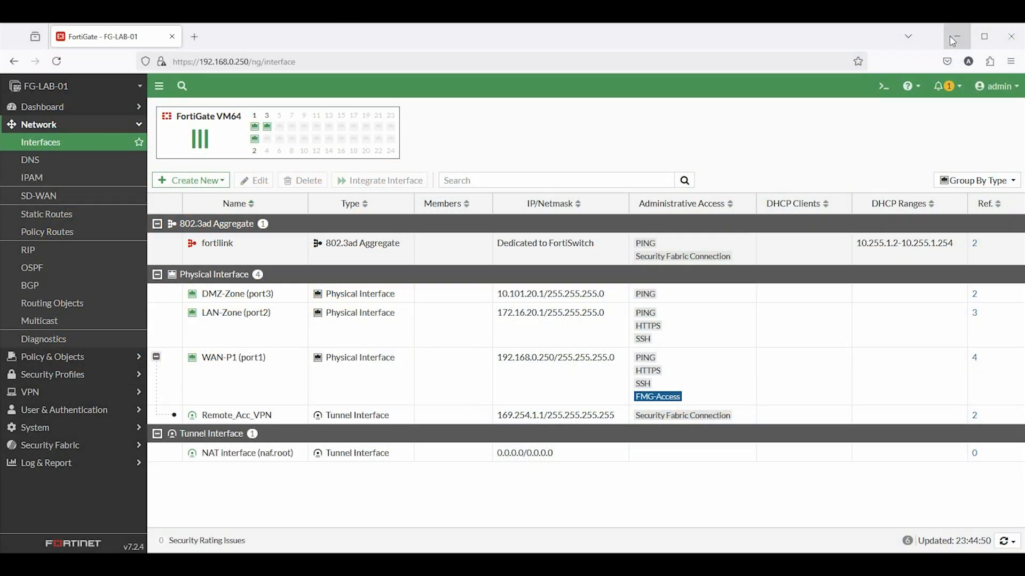
Switch to the Internet_PC-WIN10 virtual machine in VMware Workstation
{"action": "left_click", "coordinate": [955, 29]}
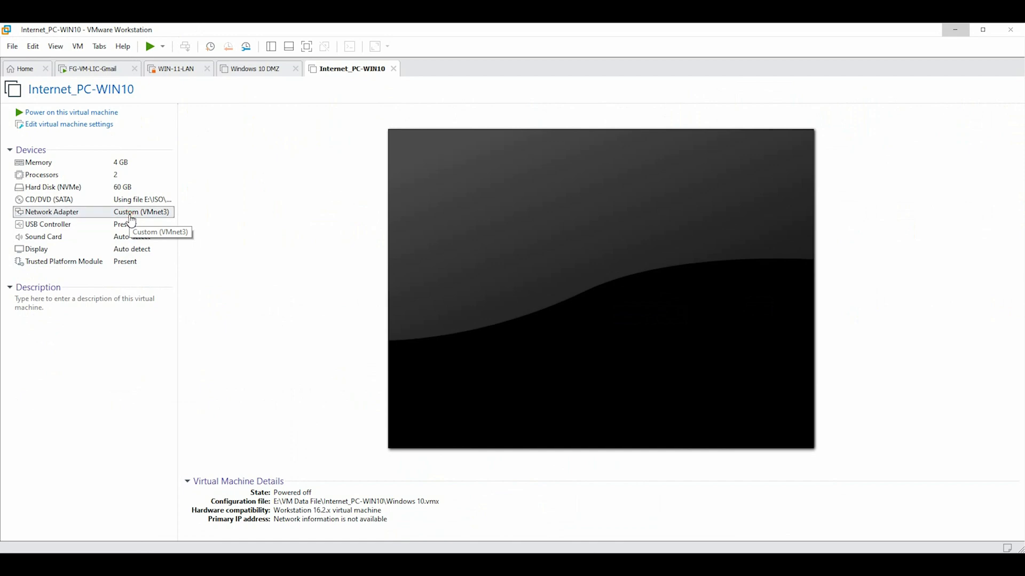
Set the Internet_PC-WIN10 network adapter to Bridged, replicating the physical connection state
{"action": "double_click", "coordinate": [131, 217]}
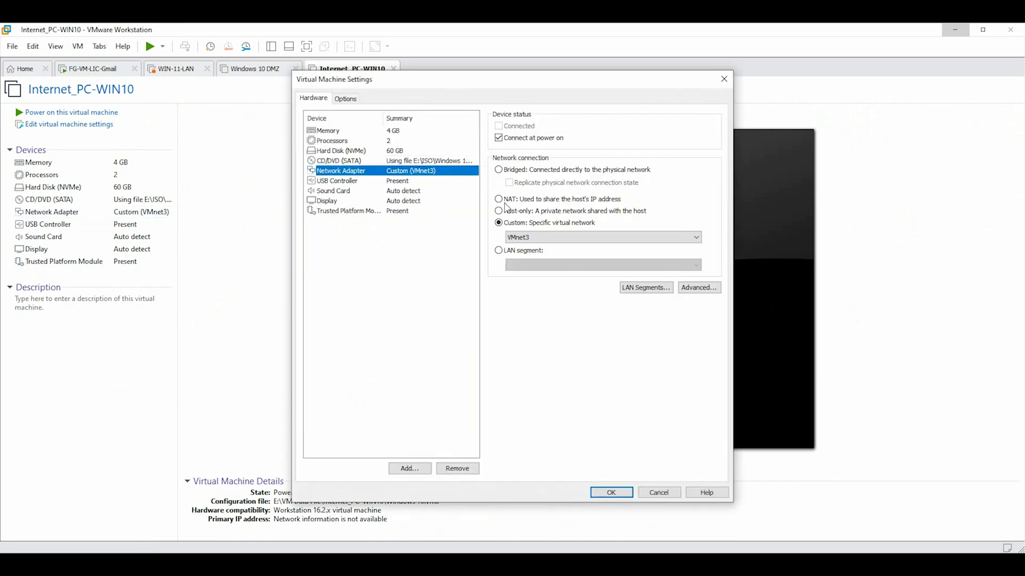
{"action": "left_click", "coordinate": [507, 170]}
{"action": "left_click", "coordinate": [510, 183]}
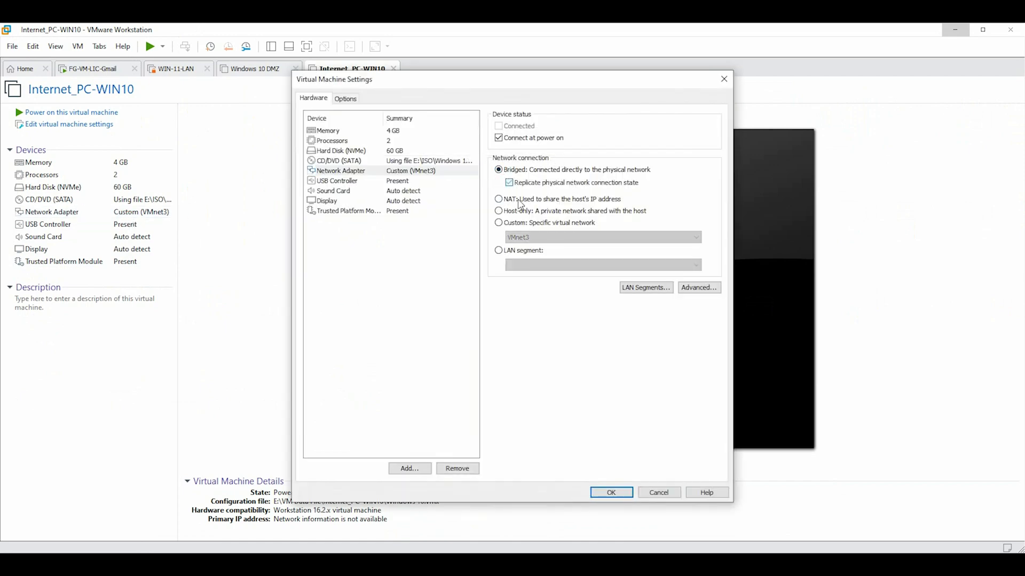
{"action": "left_click", "coordinate": [609, 492]}
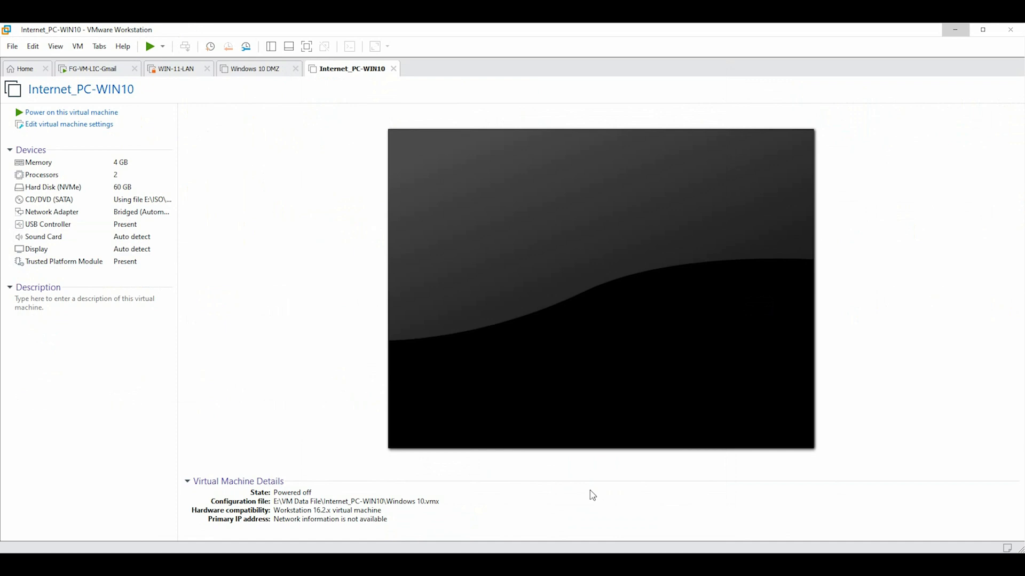
Power on Internet_PC-WIN10 and unlock it to the Windows 10 desktop
{"action": "left_click", "coordinate": [27, 113]}
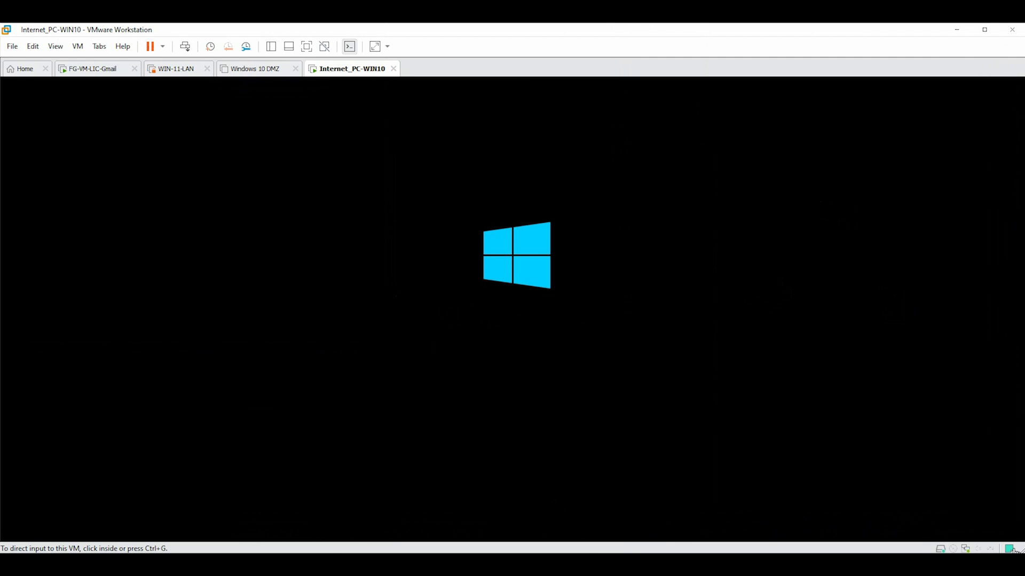
{"action": "left_click", "coordinate": [423, 408]}
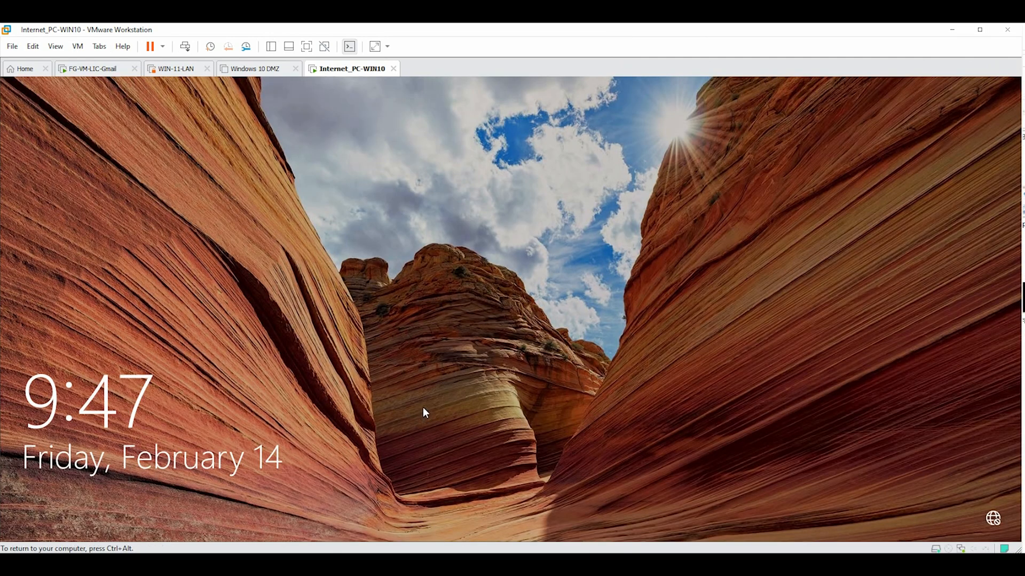
{"action": "left_click", "coordinate": [421, 408]}
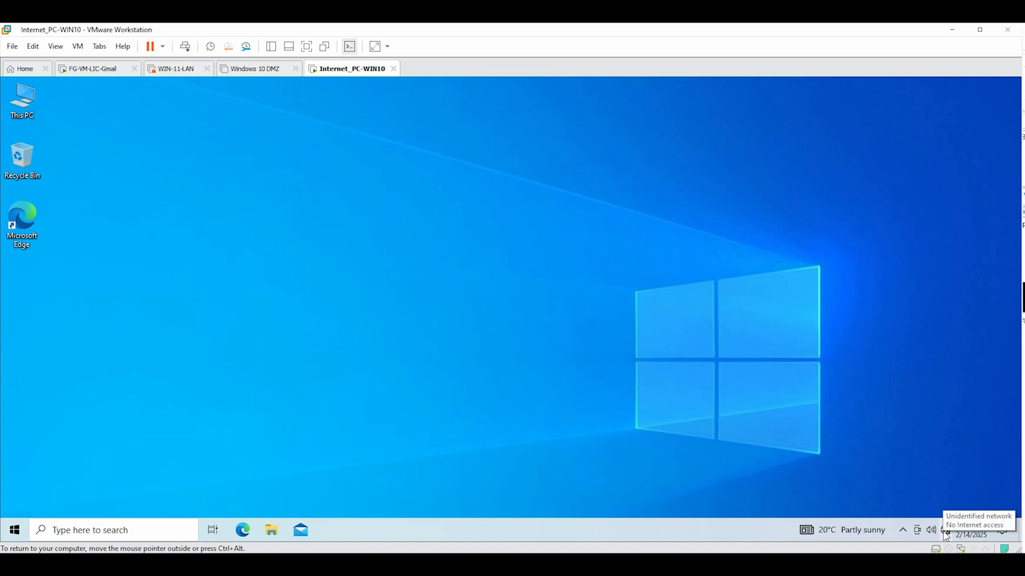
{"action": "right_click", "coordinate": [945, 531]}
Open the Ethernet0 adapter's IPv4 properties from the Network & Internet settings
{"action": "left_click", "coordinate": [918, 512]}
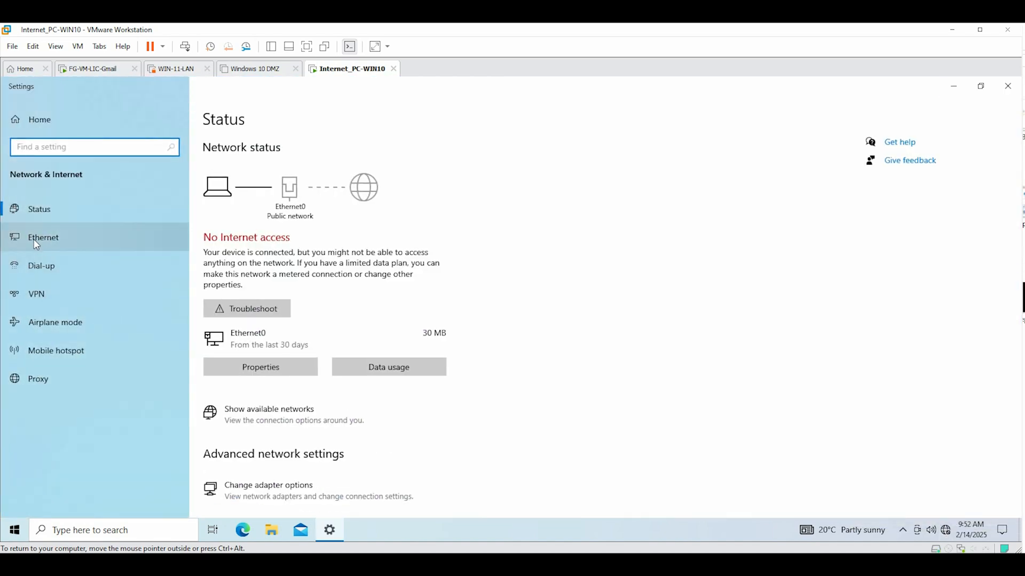
{"action": "left_click", "coordinate": [34, 238]}
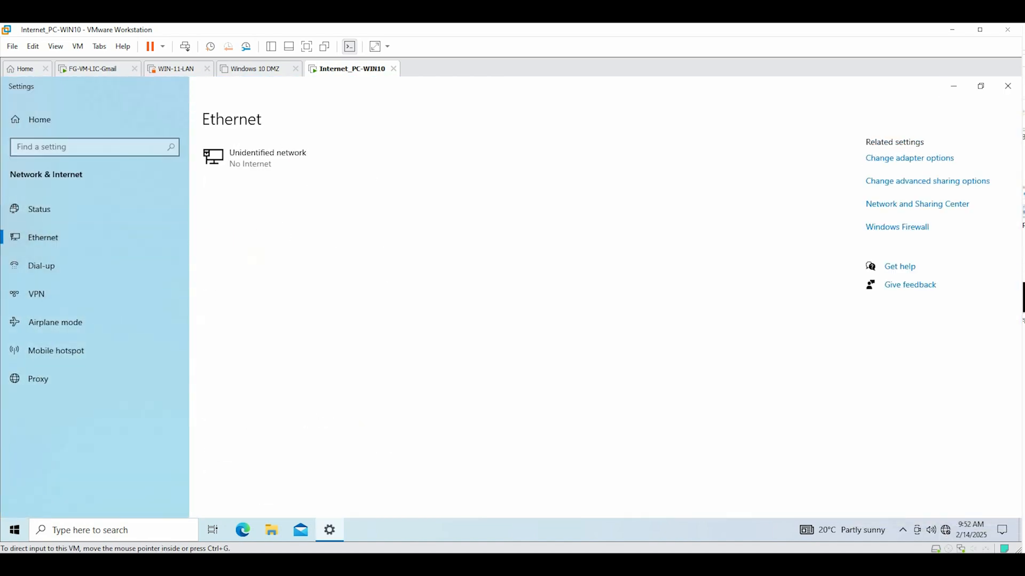
{"action": "left_click", "coordinate": [910, 159]}
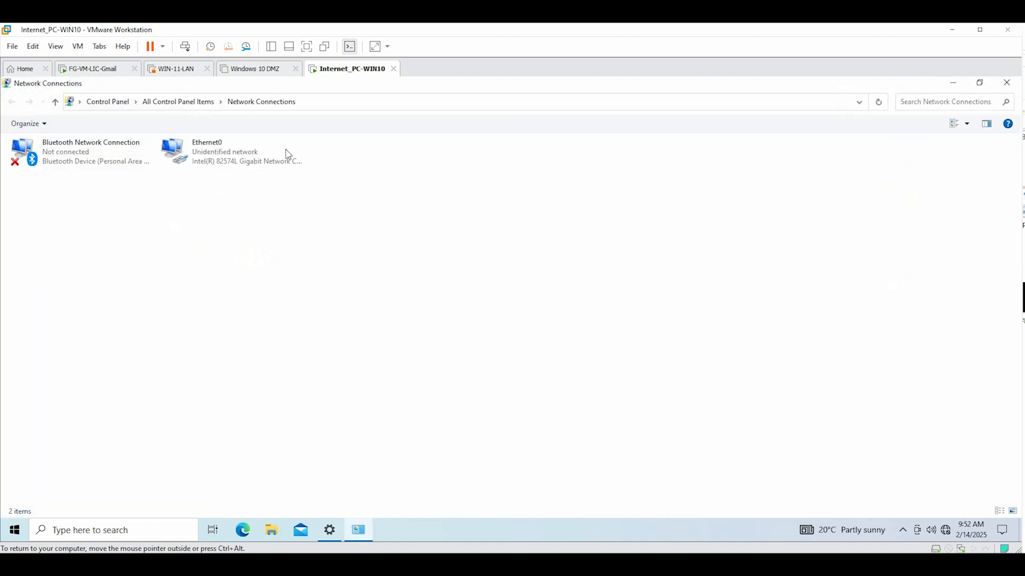
{"action": "left_click", "coordinate": [255, 156]}
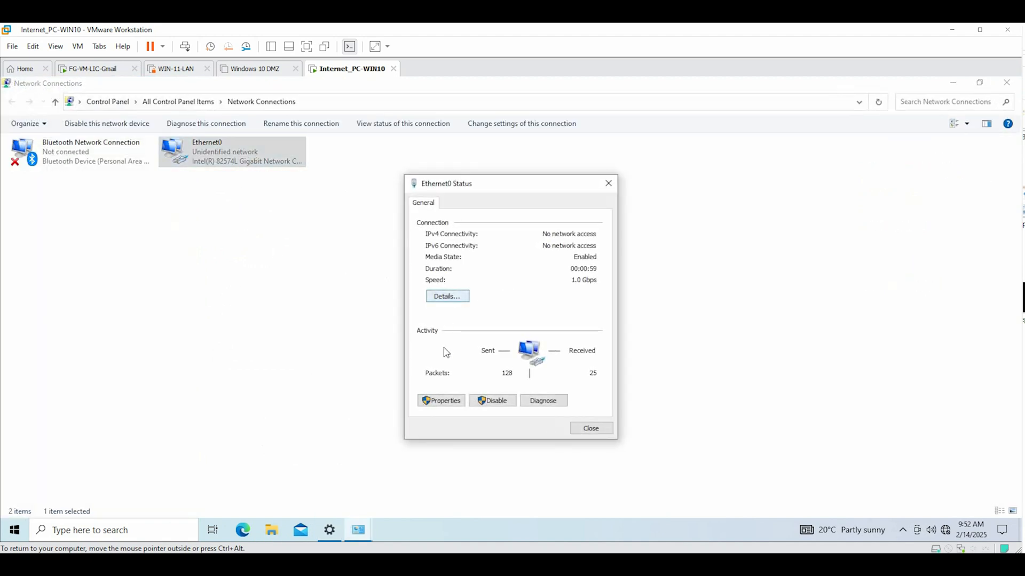
{"action": "left_click", "coordinate": [450, 408]}
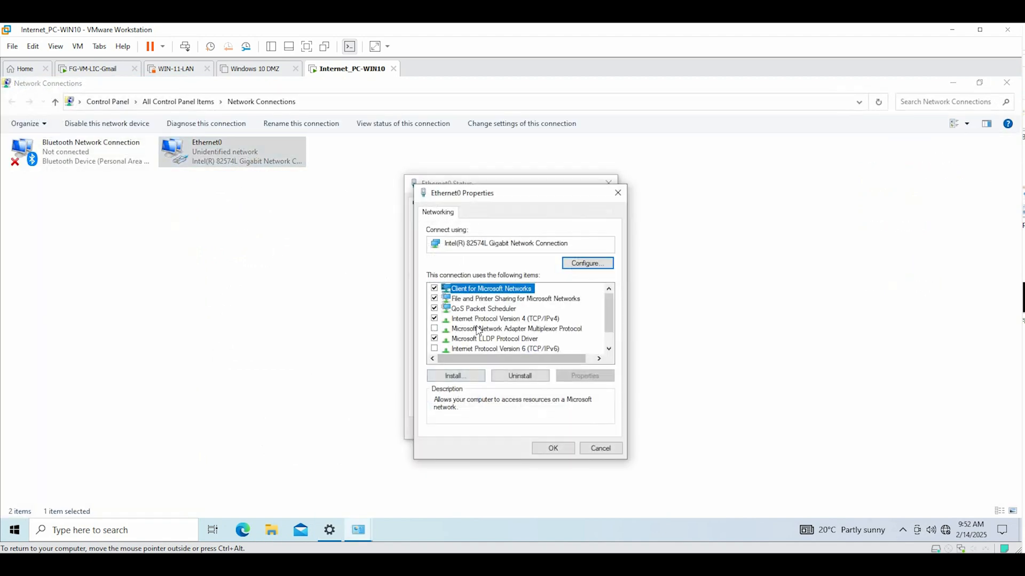
{"action": "double_click", "coordinate": [476, 321]}
Give Ethernet0 static IP 192.168.0.77/255.255.255.0, gateway 192.168.0.1 and DNS 8.8.8.8
{"action": "left_click", "coordinate": [457, 312]}
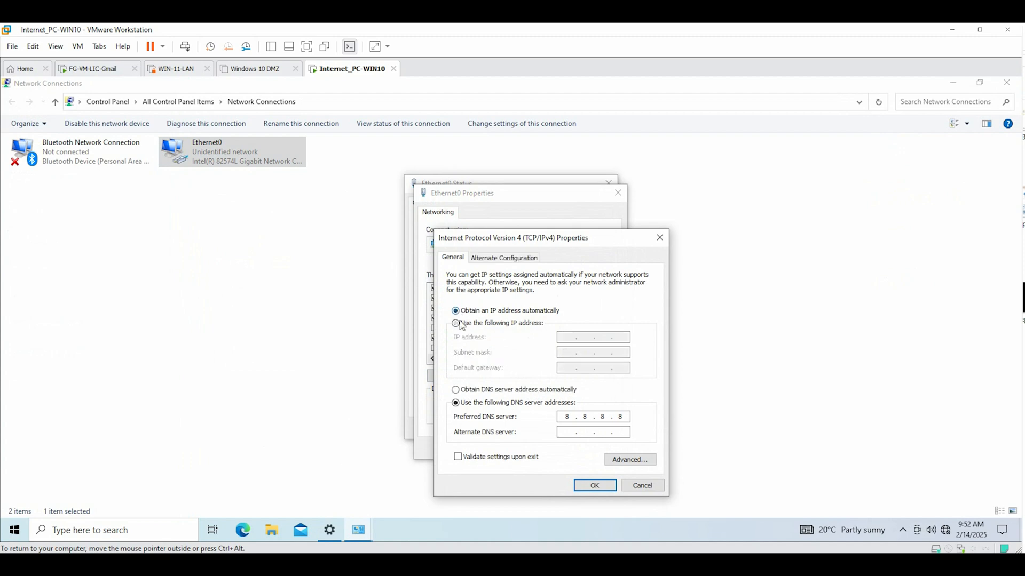
{"action": "left_click", "coordinate": [458, 324]}
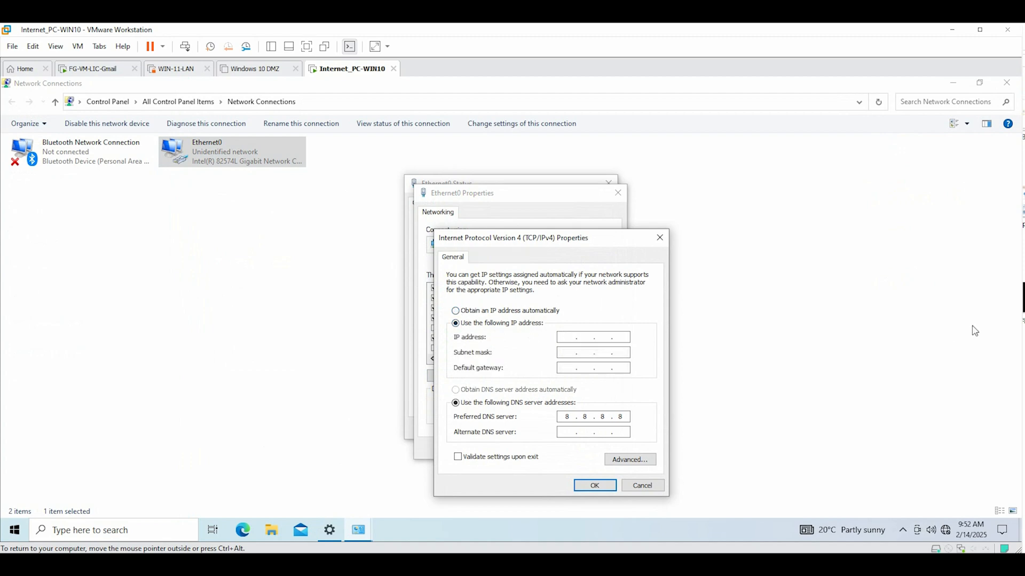
{"action": "key", "text": "alt+Tab"}
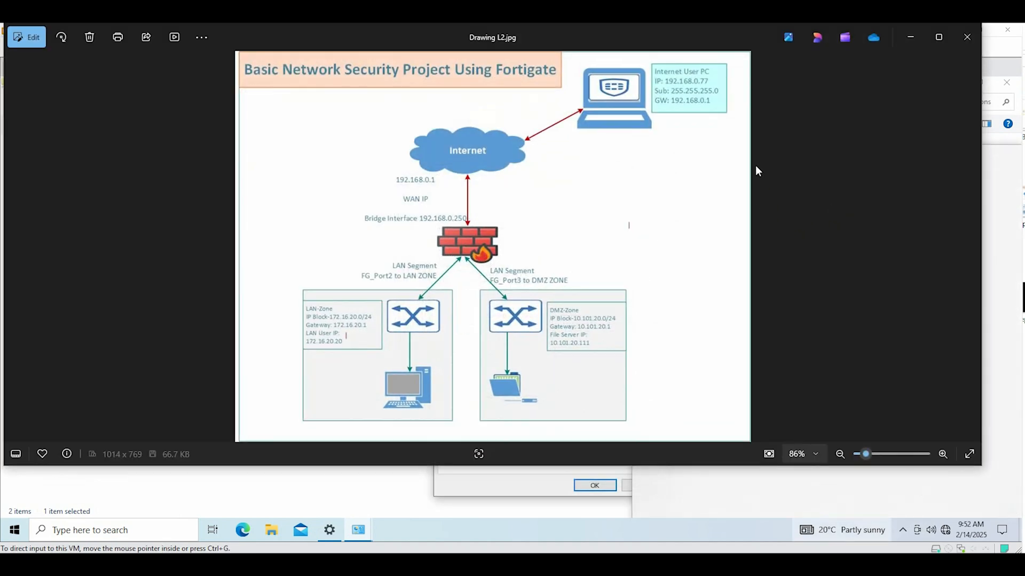
{"action": "left_click", "coordinate": [917, 36]}
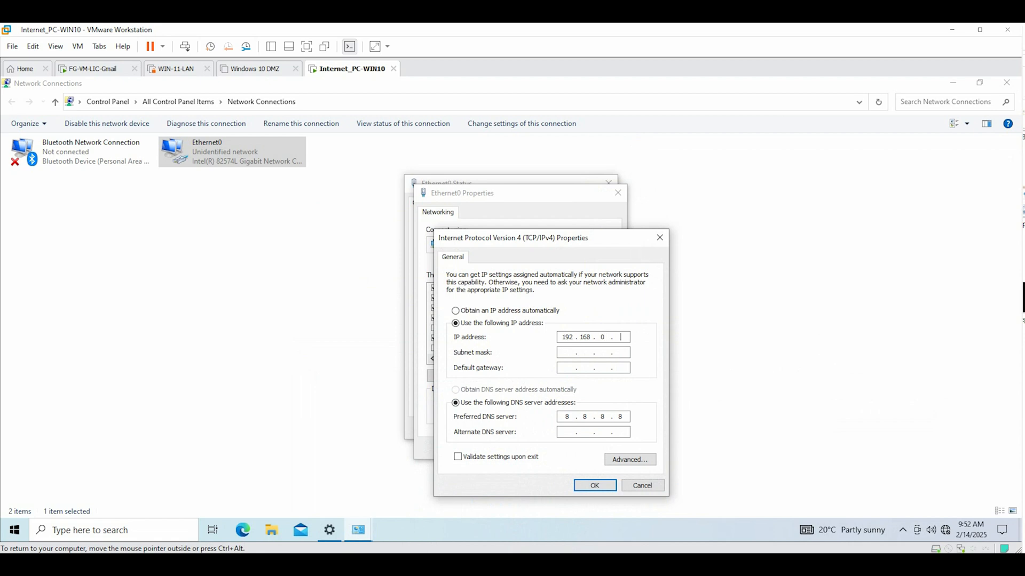
{"action": "left_click", "coordinate": [568, 353]}
{"action": "left_click", "coordinate": [594, 486]}
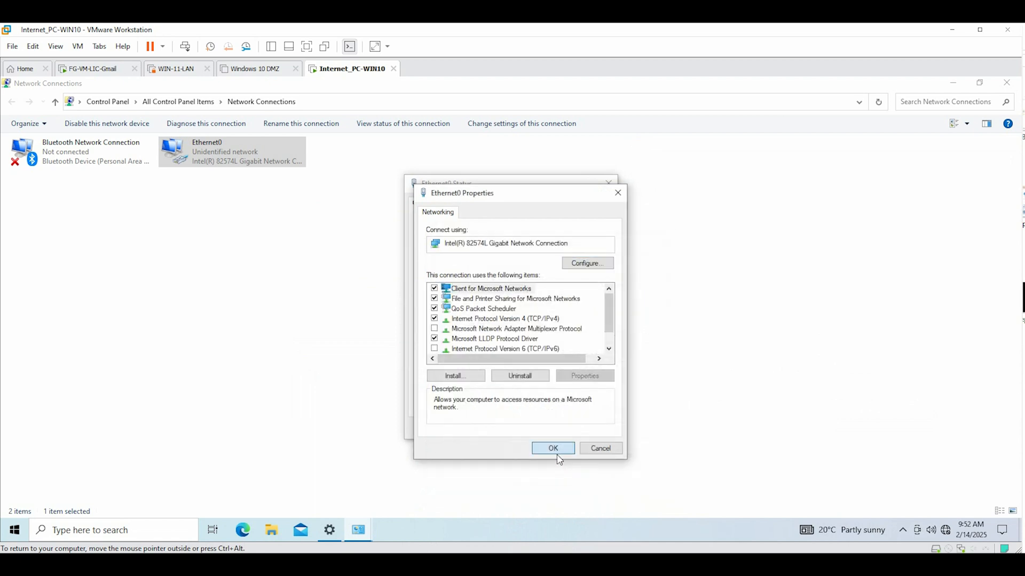
Apply the Ethernet0 properties and close the status and Network Connections windows
{"action": "left_click", "coordinate": [555, 451]}
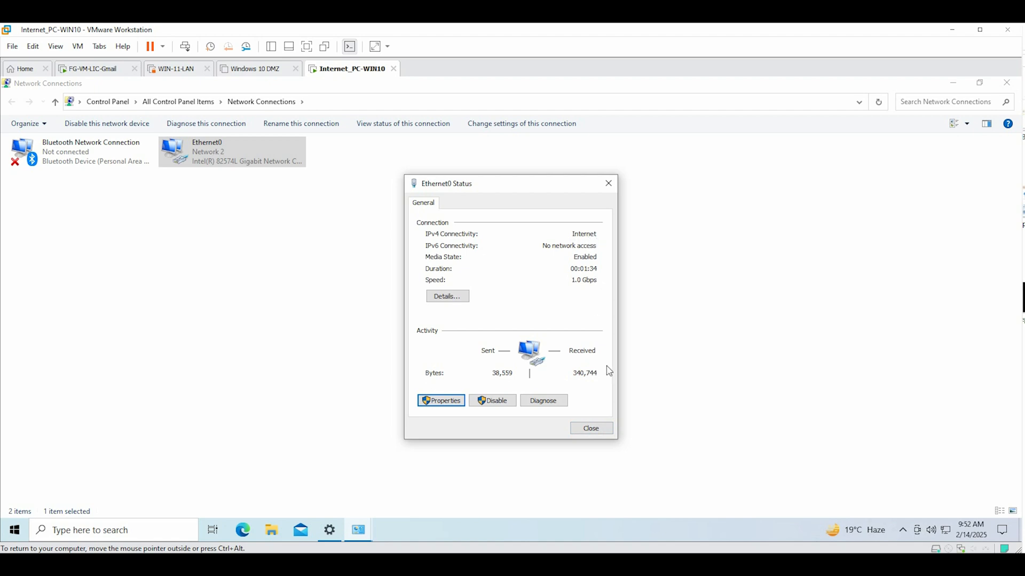
{"action": "left_click", "coordinate": [597, 430]}
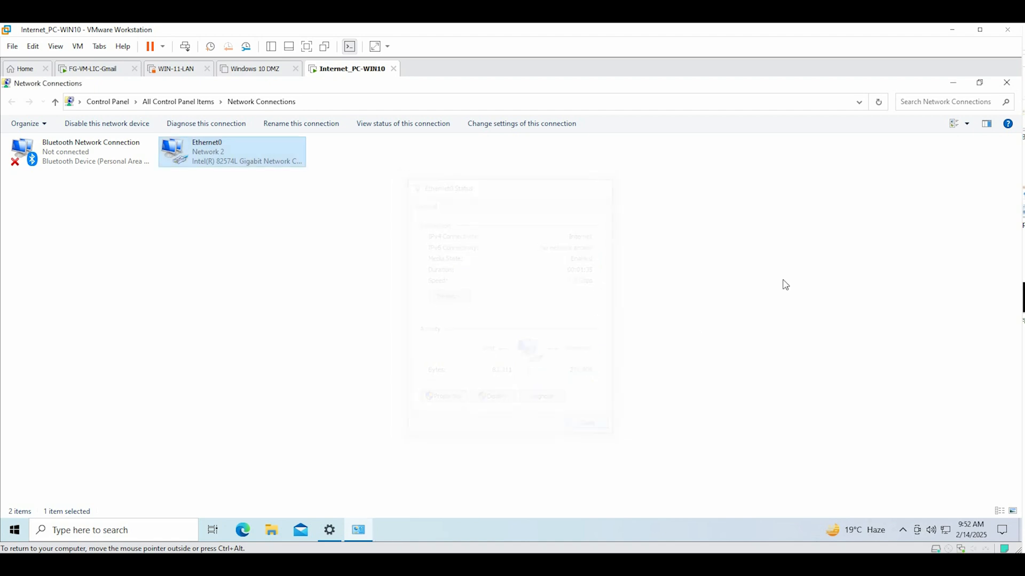
{"action": "left_click", "coordinate": [1006, 83]}
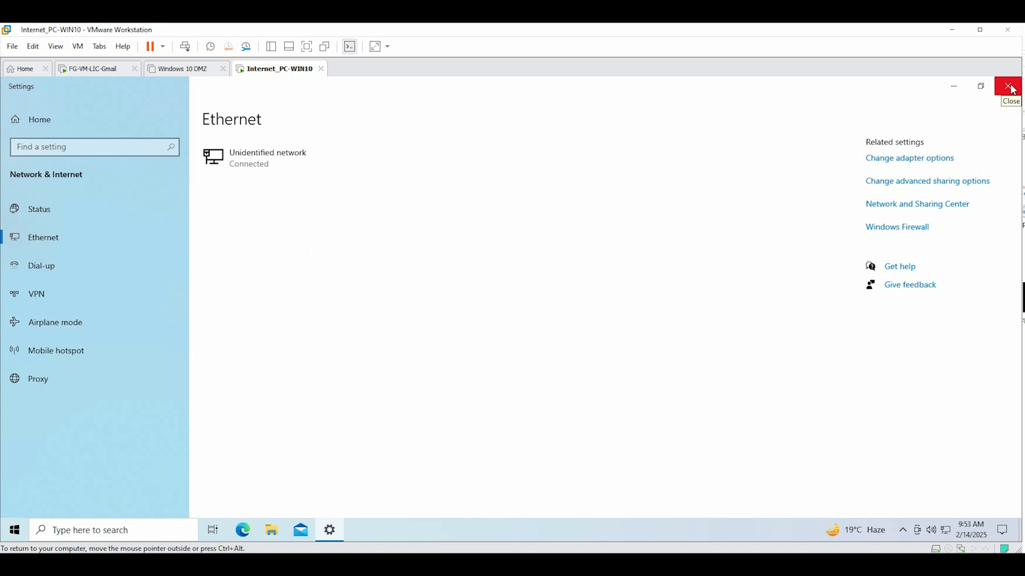
Close the Ethernet settings and search the web in Edge for the FortiClient download
{"action": "left_click", "coordinate": [1008, 86]}
{"action": "left_click", "coordinate": [243, 530]}
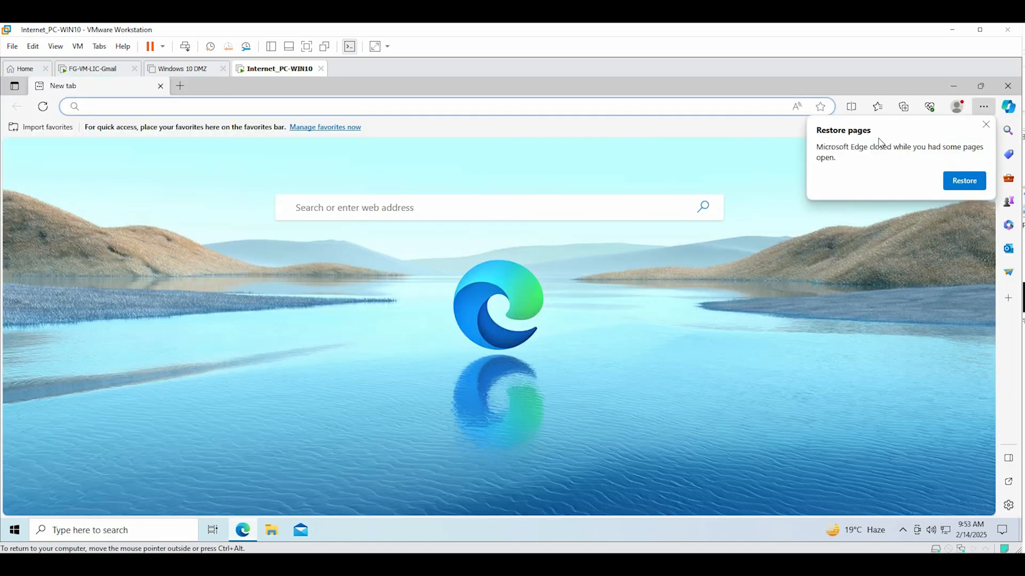
{"action": "left_click", "coordinate": [986, 125]}
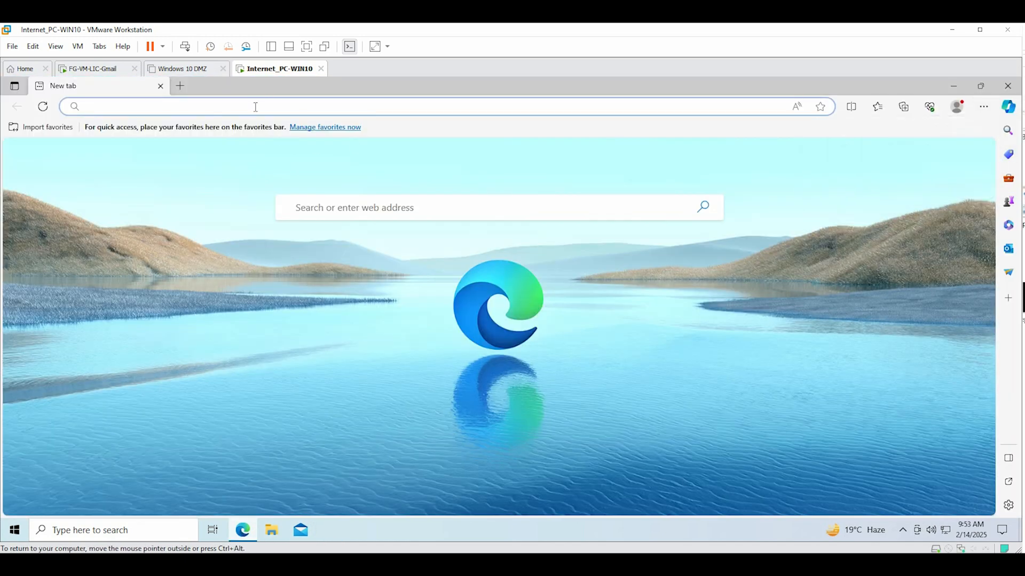
{"action": "type", "text": "forti"}
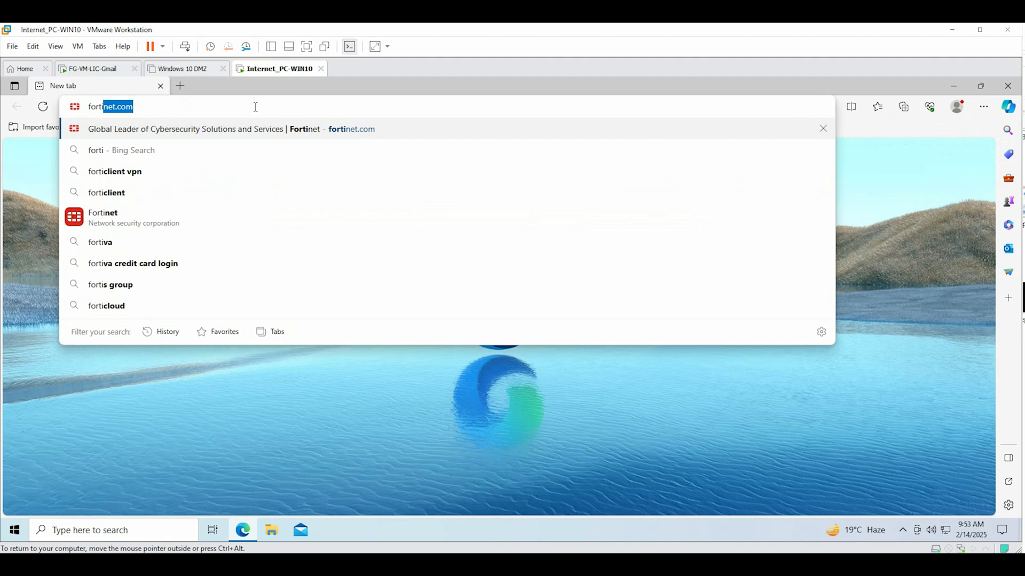
{"action": "type", "text": "clinet"}
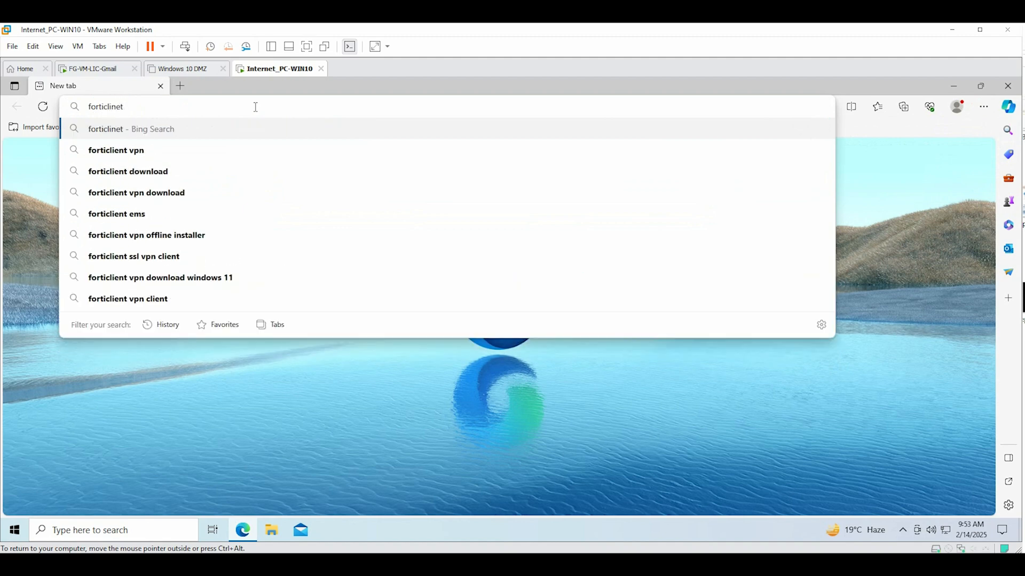
{"action": "type", "text": " downl"}
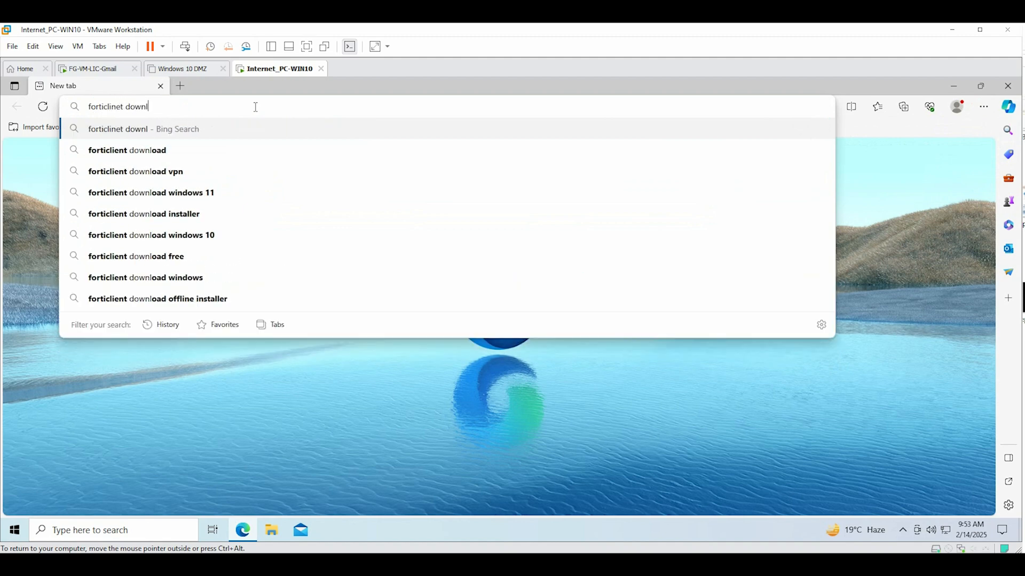
{"action": "type", "text": "oad"}
{"action": "key", "text": "Return"}
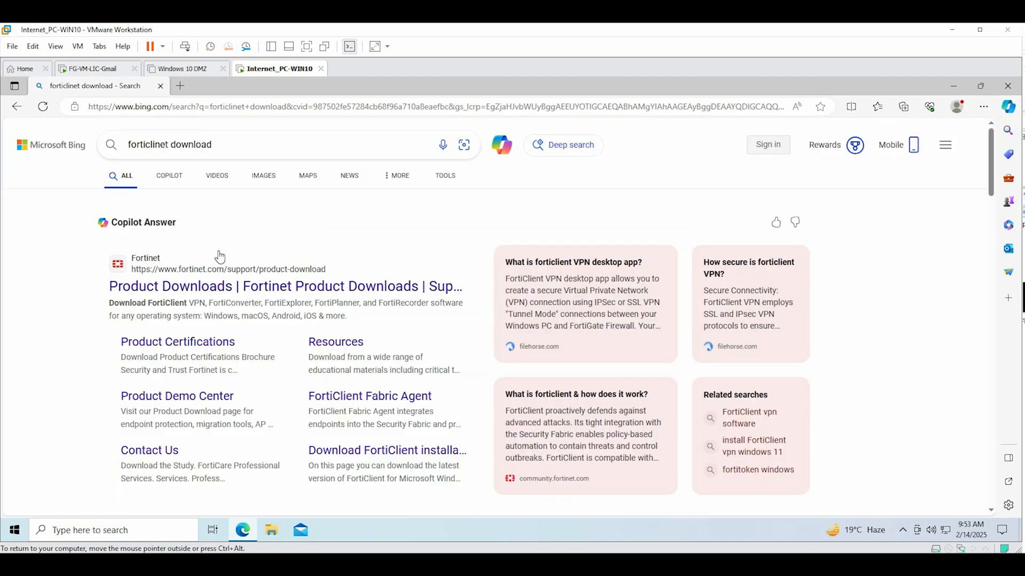
Download the FortiClient VPN-only Windows installer from Fortinet's Product Downloads page and run it
{"action": "left_click", "coordinate": [251, 297]}
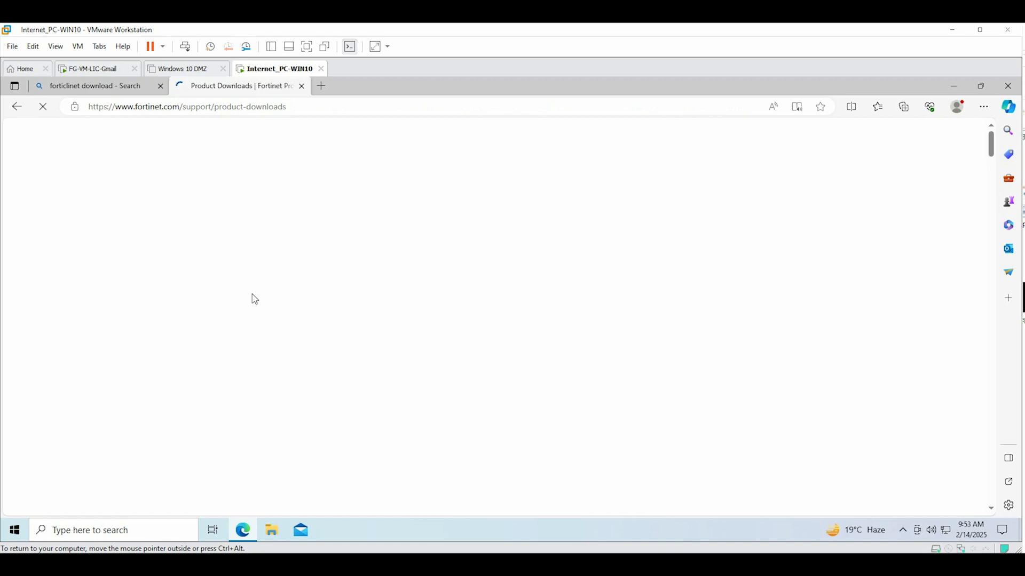
{"action": "scroll", "coordinate": [423, 340], "scroll_direction": "down", "scroll_amount": 6}
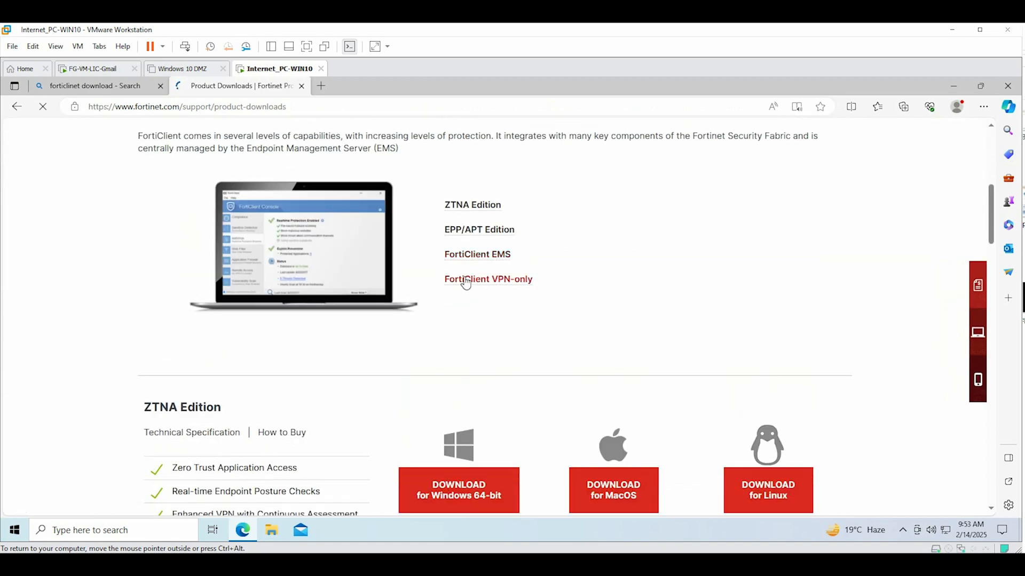
{"action": "left_click", "coordinate": [482, 280]}
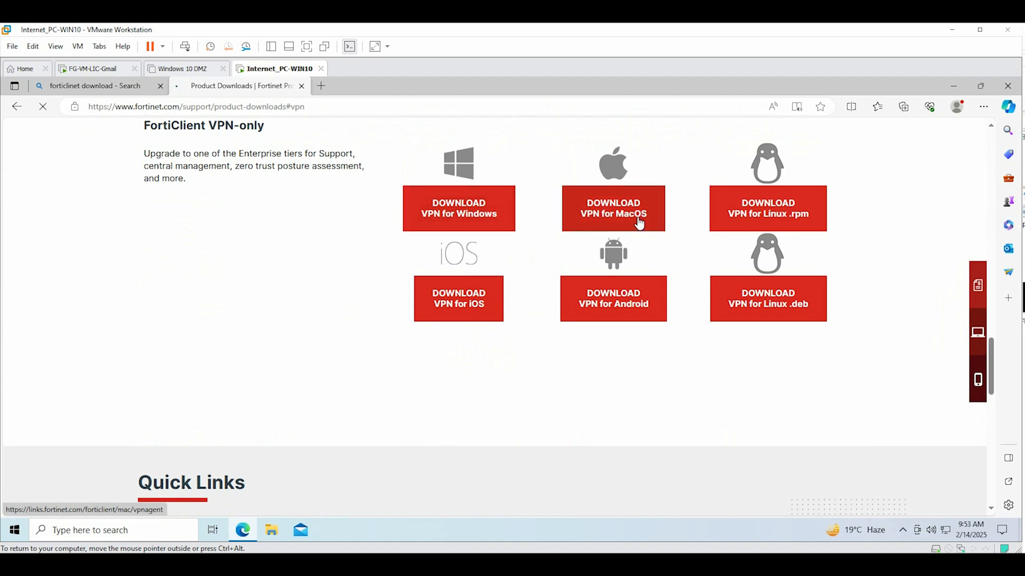
{"action": "left_click", "coordinate": [451, 212]}
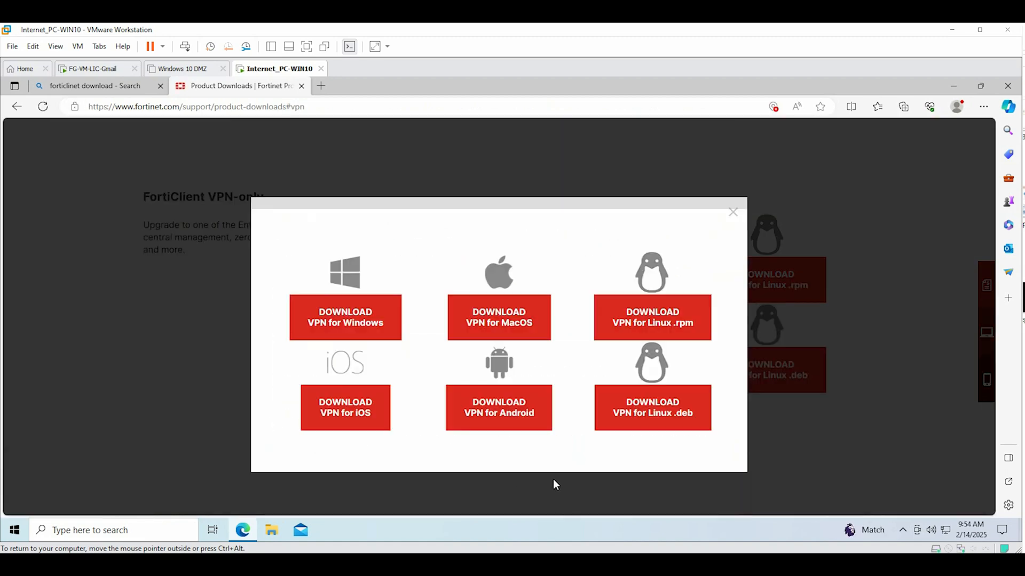
{"action": "left_click", "coordinate": [340, 318]}
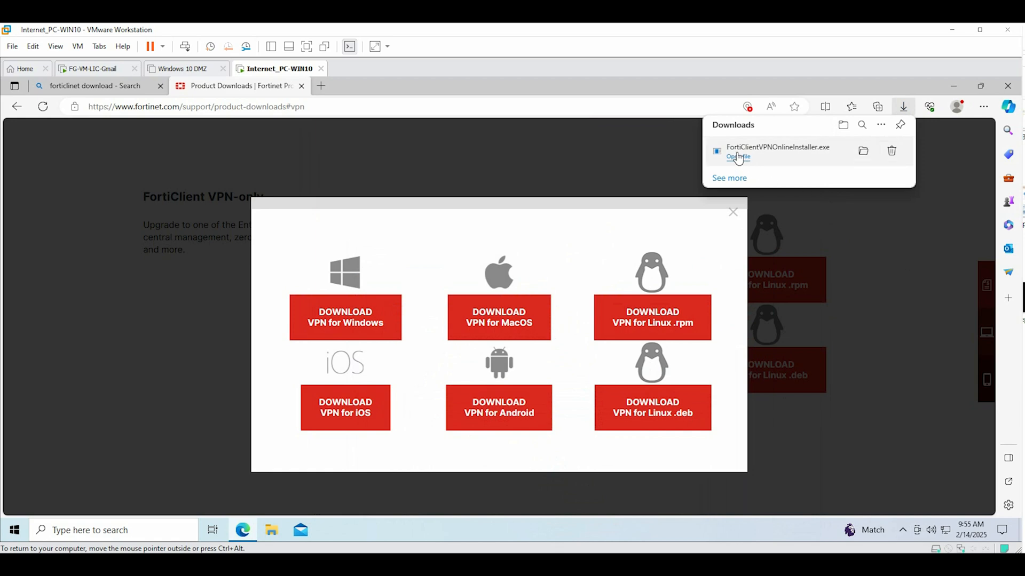
{"action": "left_click", "coordinate": [868, 154]}
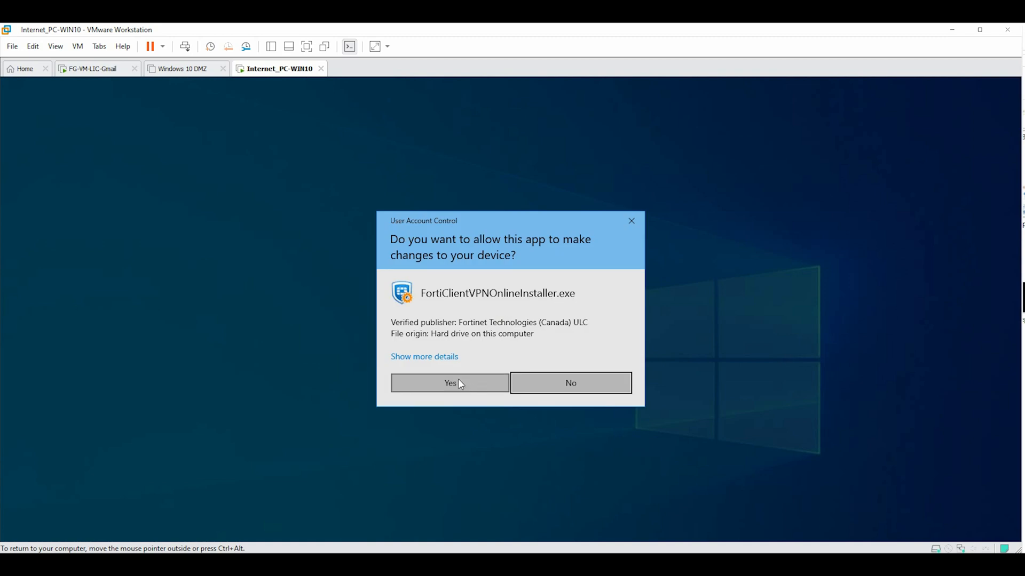
Allow the installer through UAC and accept the FortiClient VPN licence agreement
{"action": "left_click", "coordinate": [457, 381]}
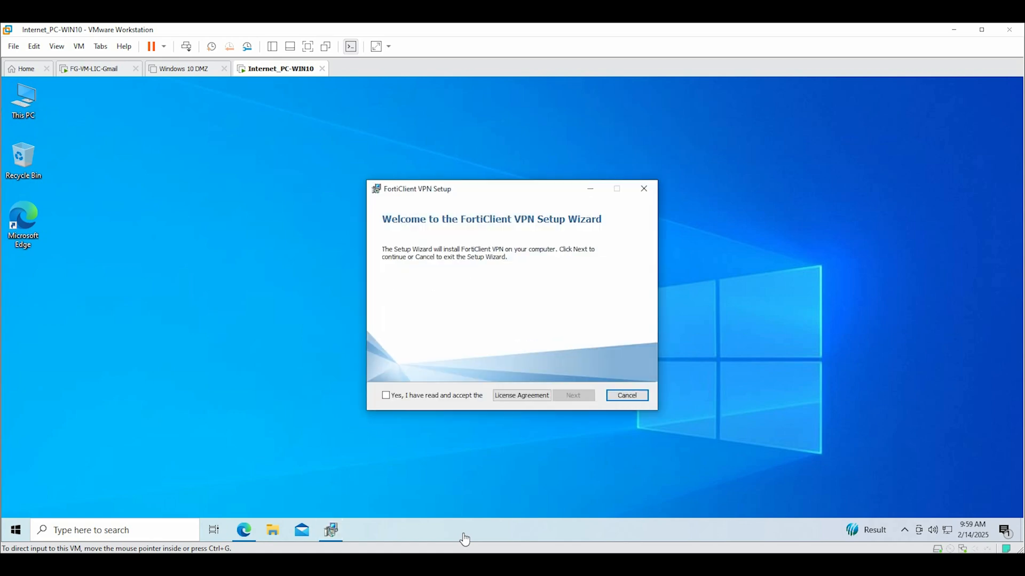
{"action": "left_click", "coordinate": [455, 399]}
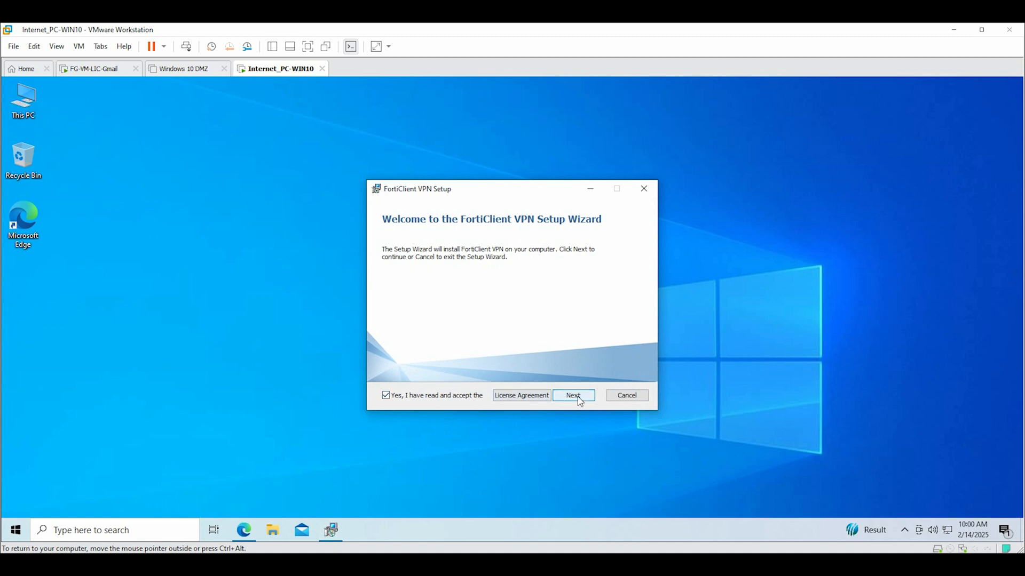
{"action": "left_click", "coordinate": [540, 403]}
{"action": "scroll", "coordinate": [650, 276], "scroll_direction": "down", "scroll_amount": 2}
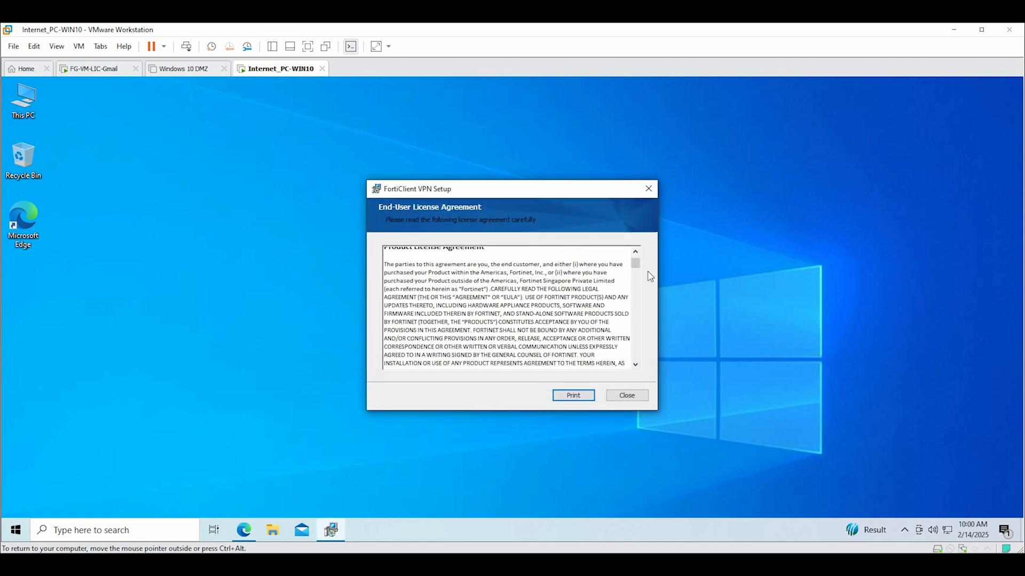
{"action": "left_click_drag", "start_coordinate": [641, 271], "coordinate": [633, 354]}
{"action": "left_click", "coordinate": [627, 396]}
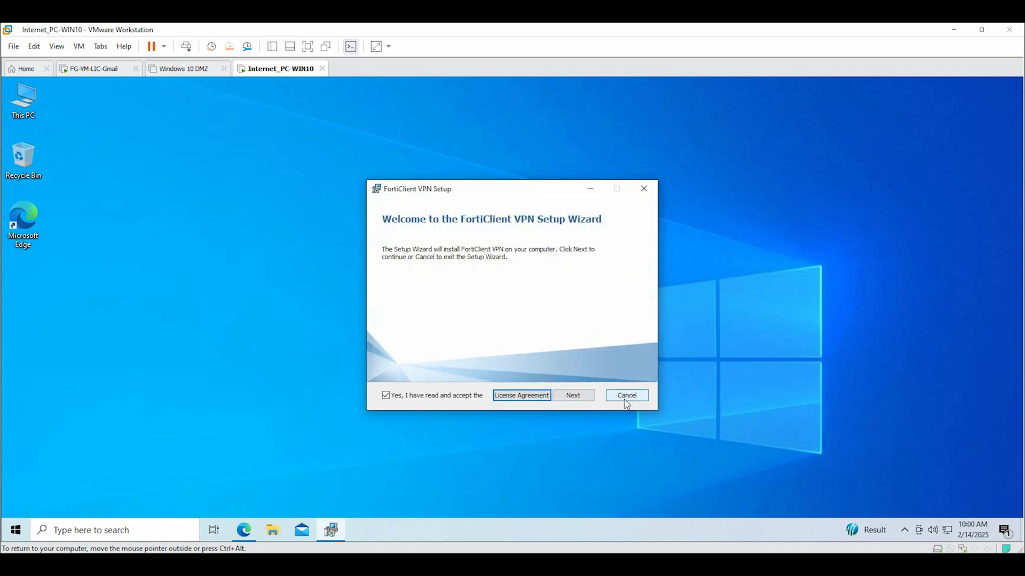
Install FortiClient VPN and finish the setup wizard
{"action": "left_click", "coordinate": [578, 397]}
{"action": "left_click", "coordinate": [578, 400]}
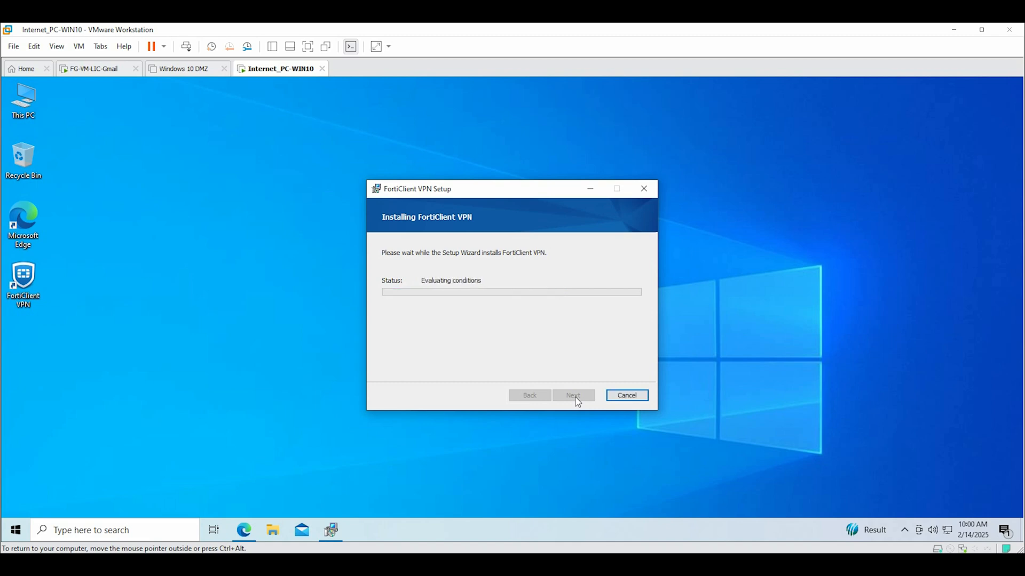
{"action": "left_click", "coordinate": [573, 396]}
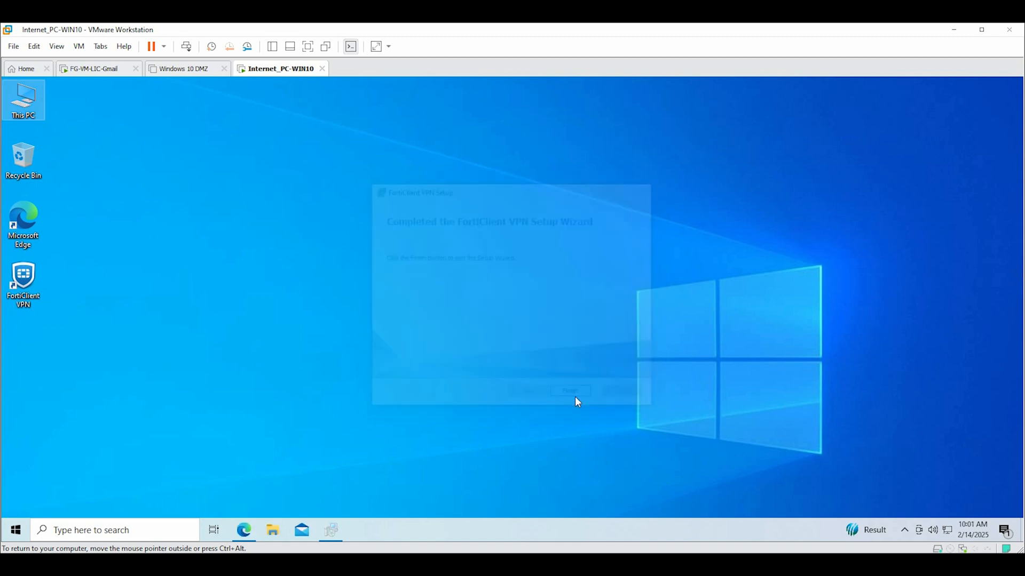
{"action": "left_click", "coordinate": [111, 523]}
{"action": "type", "text": "cmd\\"}
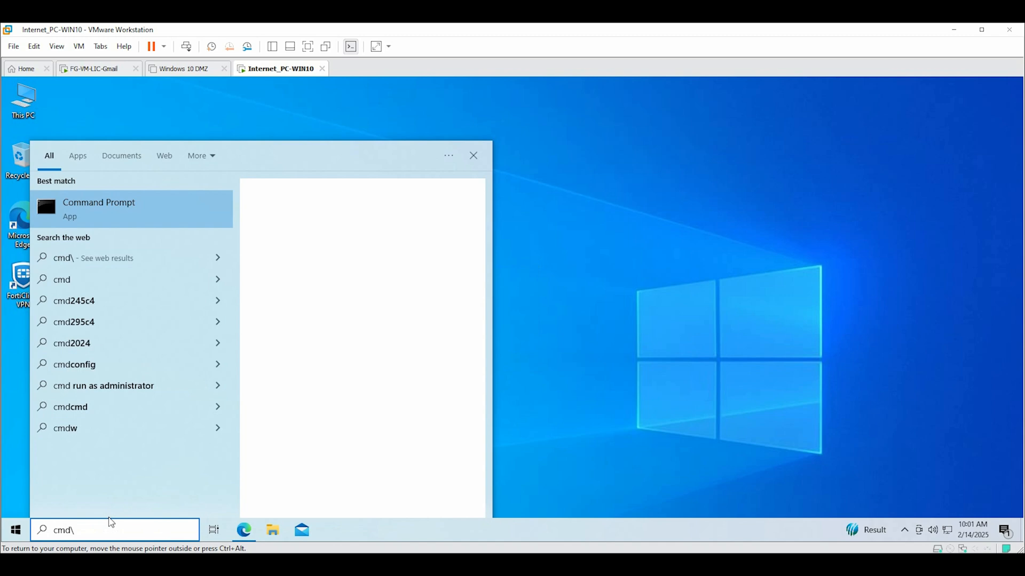
Open Command Prompt and ping 192.16.0.1
{"action": "key", "text": "Return"}
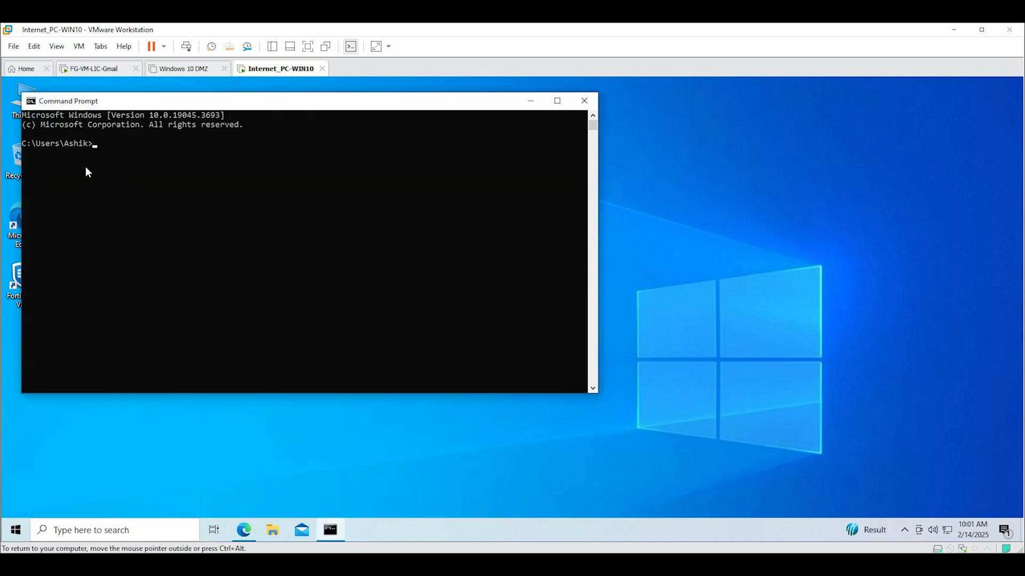
{"action": "key", "text": "alt+Tab"}
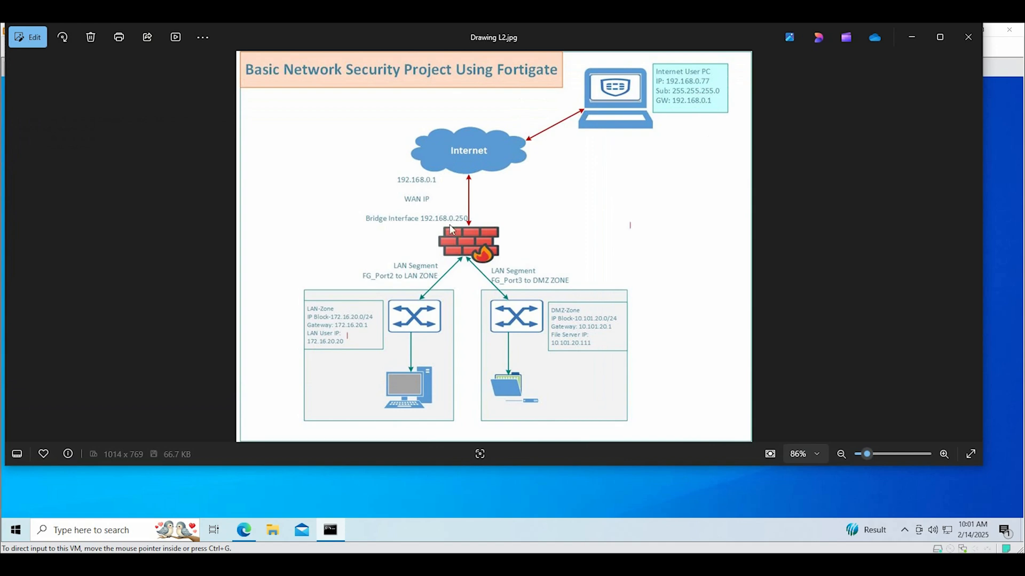
{"action": "left_click", "coordinate": [925, 41]}
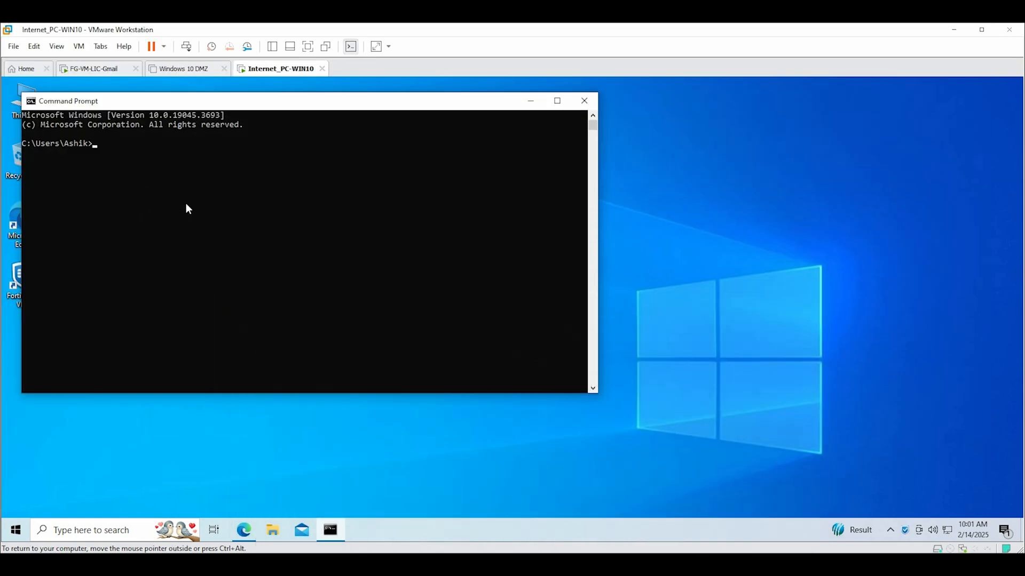
{"action": "left_click", "coordinate": [148, 182]}
{"action": "type", "text": "ping 192.16.0.1"}
{"action": "key", "text": "Return"}
Stop that ping, ping 192.16.0.250 instead, then close Command Prompt
{"action": "key", "text": "ctrl+c"}
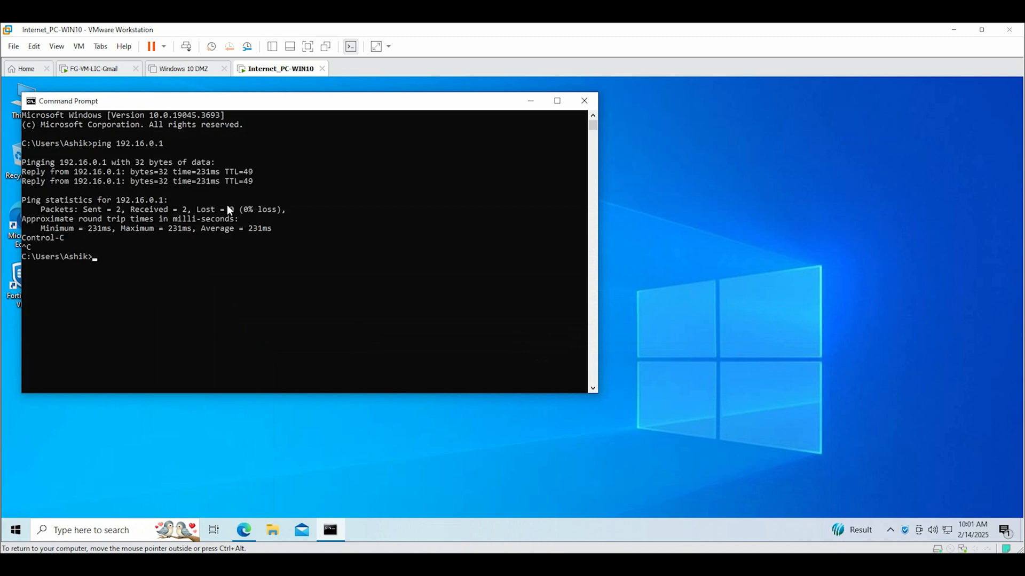
{"action": "key", "text": "Up"}
{"action": "key", "text": "BackSpace"}
{"action": "type", "text": "250"}
{"action": "key", "text": "Return"}
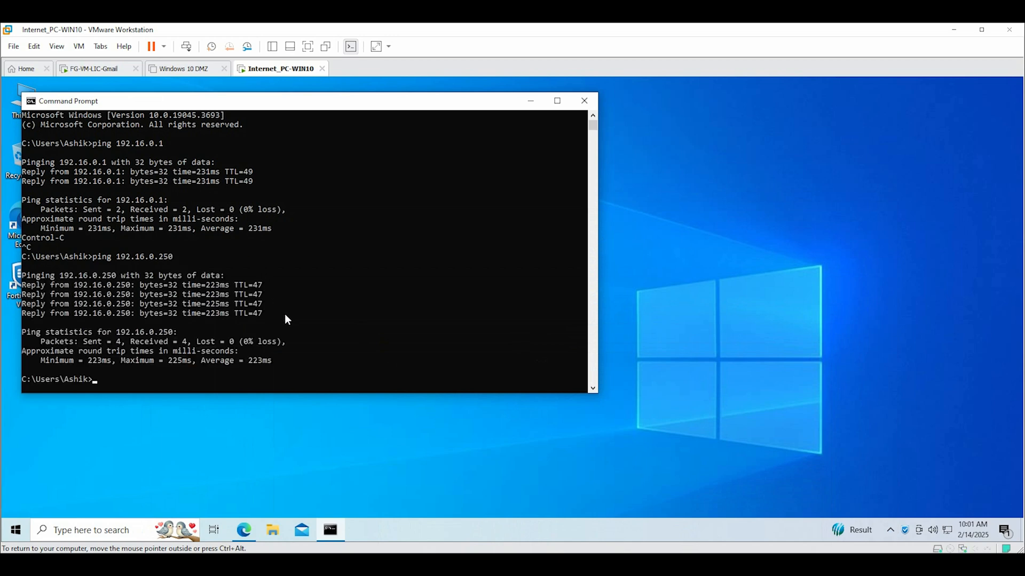
{"action": "left_click", "coordinate": [584, 101]}
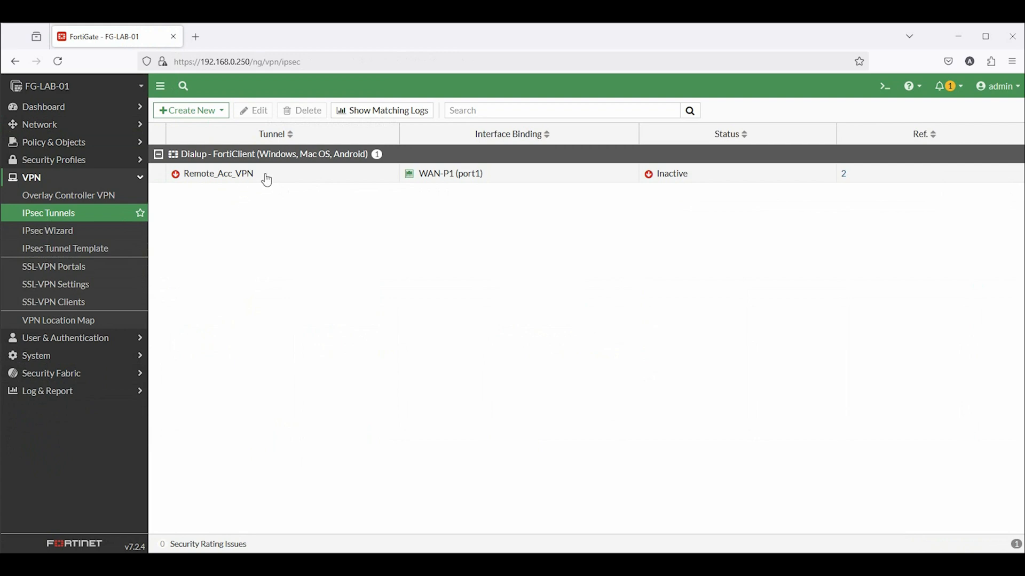
Copy the Remote_Acc_VPN name from FortiGate and open FortiClient VPN, accepting its notices
{"action": "left_click_drag", "start_coordinate": [257, 175], "coordinate": [183, 178]}
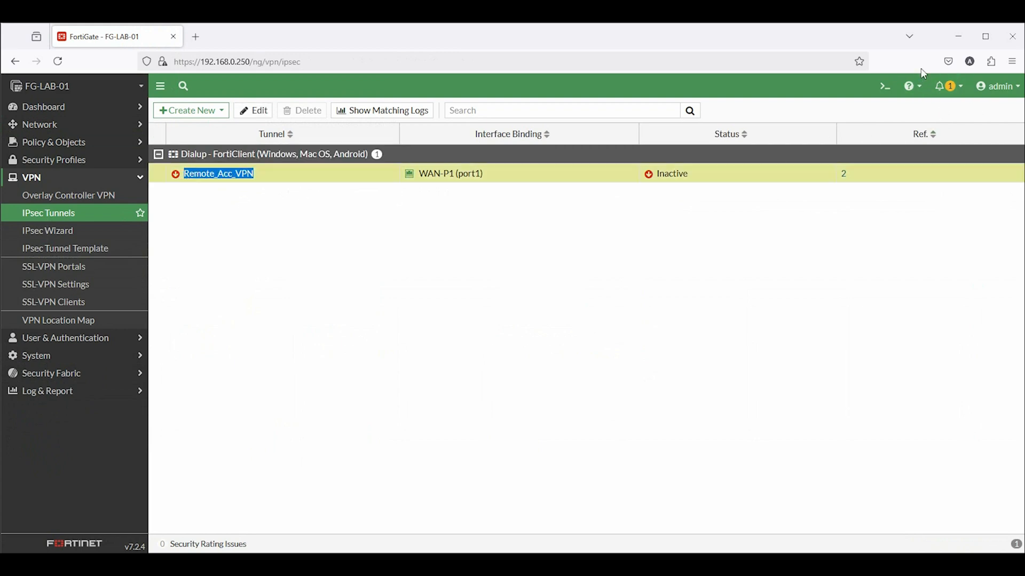
{"action": "left_click", "coordinate": [949, 48]}
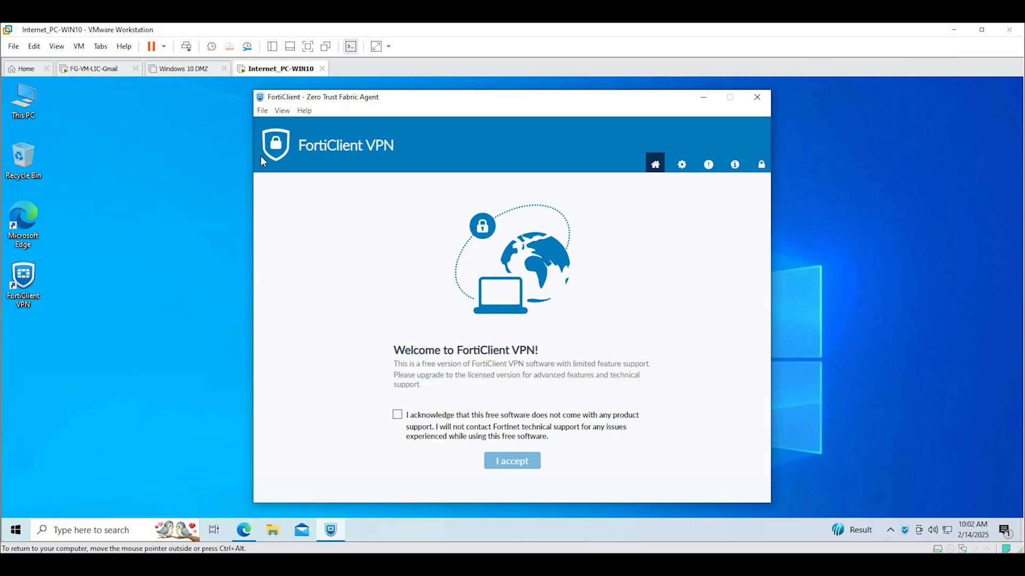
{"action": "left_click", "coordinate": [397, 415]}
{"action": "left_click", "coordinate": [516, 467]}
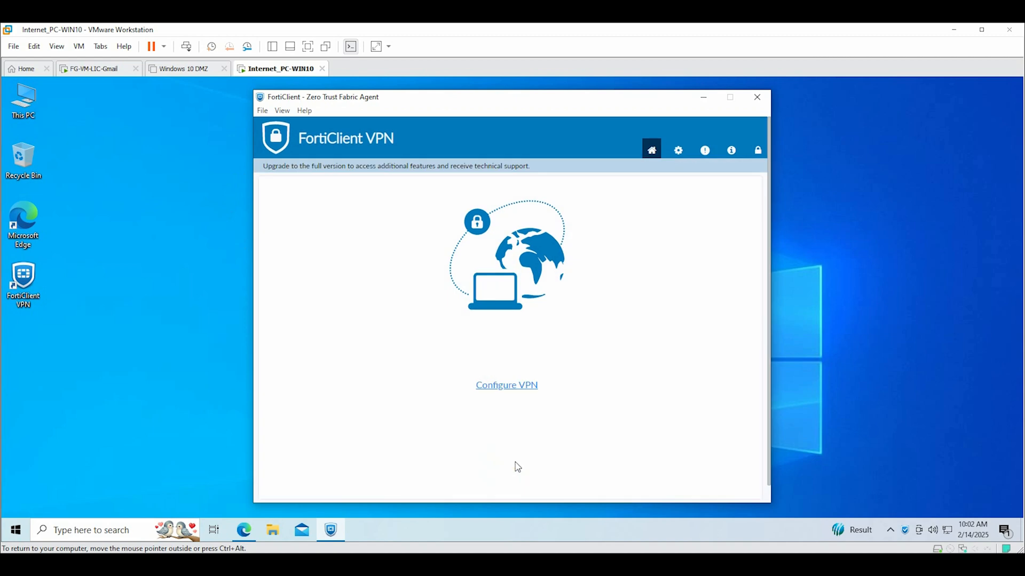
Create an IPsec connection named Remote_Acc_VPN, with matching description, to gateway 192.168.0.250
{"action": "left_click", "coordinate": [502, 388]}
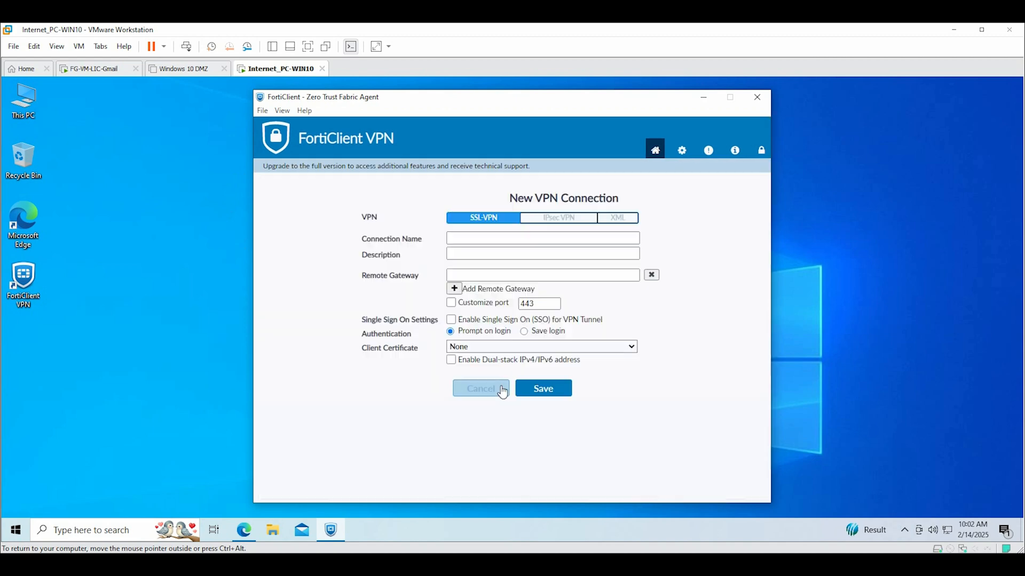
{"action": "left_click", "coordinate": [547, 219]}
{"action": "left_click", "coordinate": [469, 240]}
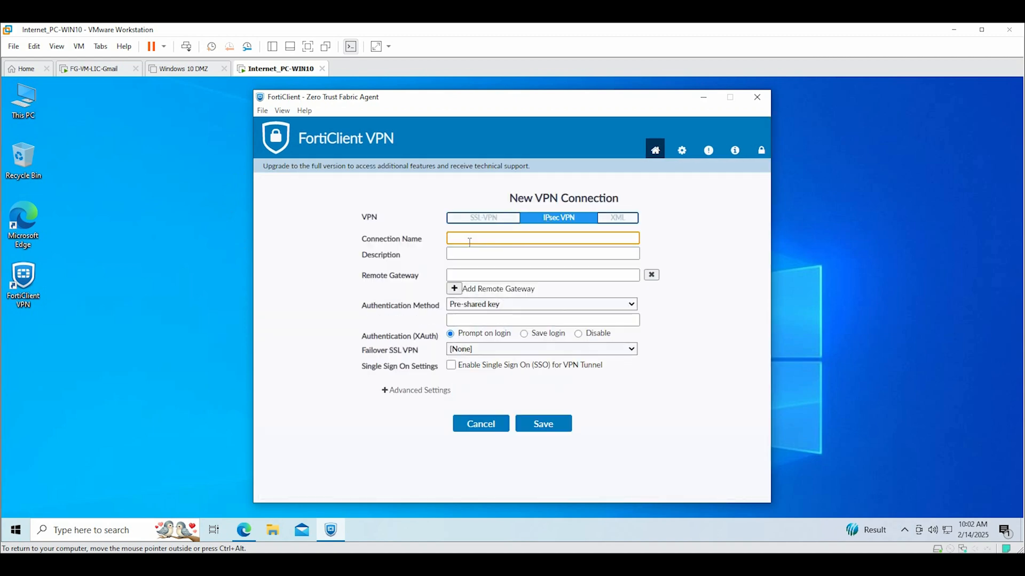
{"action": "key", "text": "ctrl+v"}
{"action": "left_click", "coordinate": [477, 255]}
{"action": "key", "text": "ctrl+v"}
{"action": "left_click", "coordinate": [476, 273]}
{"action": "key", "text": "ctrl+v"}
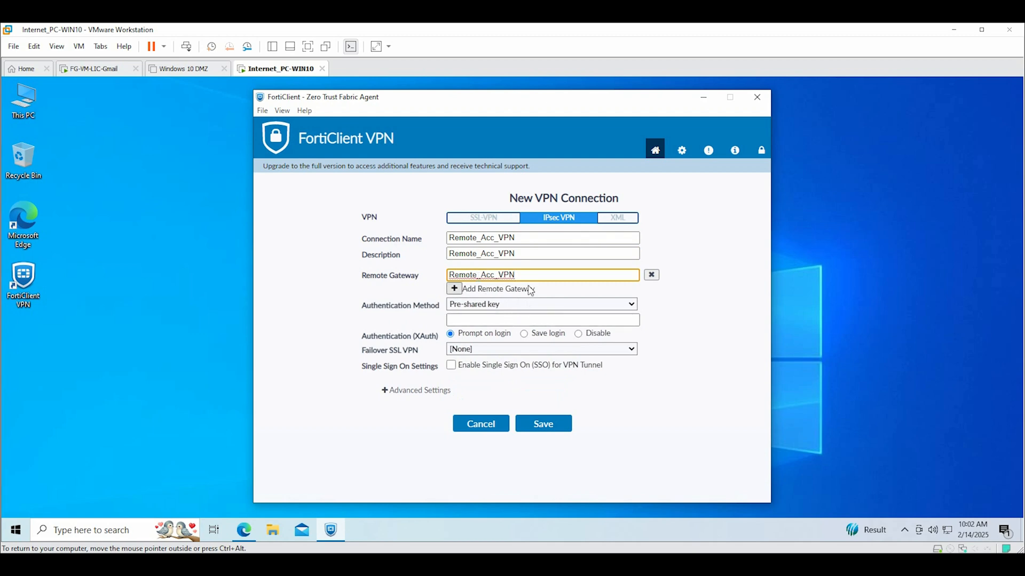
{"action": "key", "text": "ctrl+a"}
{"action": "type", "text": "20"}
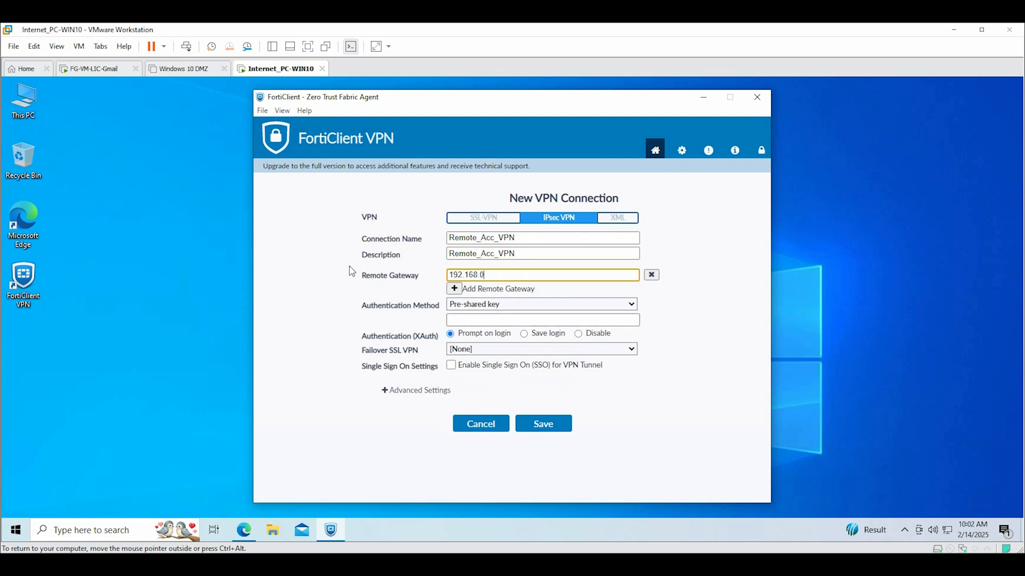
Enter the pre-shared key, choose Save login, fill in the username and save
{"action": "left_click", "coordinate": [482, 321]}
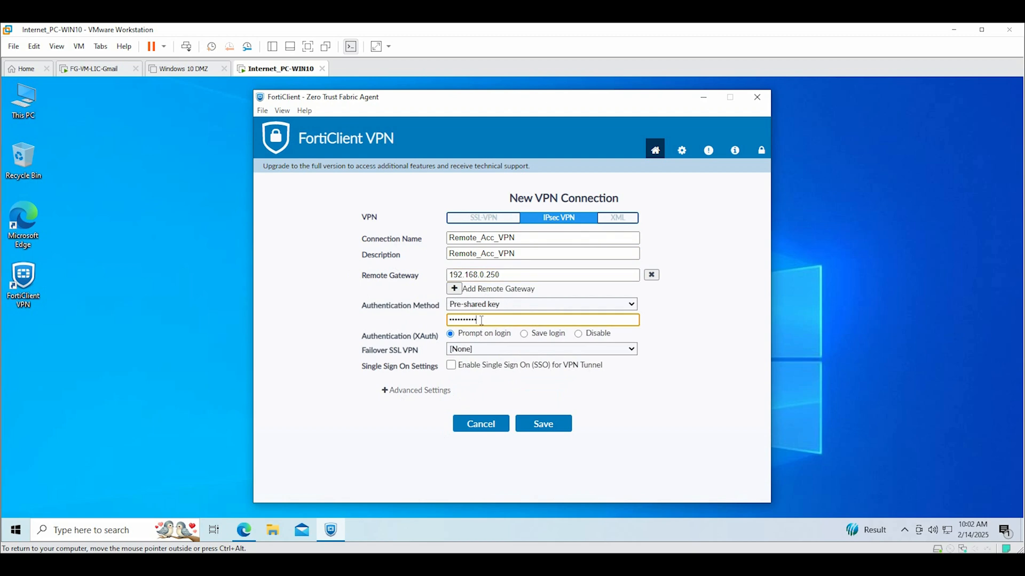
{"action": "left_click", "coordinate": [524, 334]}
{"action": "left_click", "coordinate": [481, 348]}
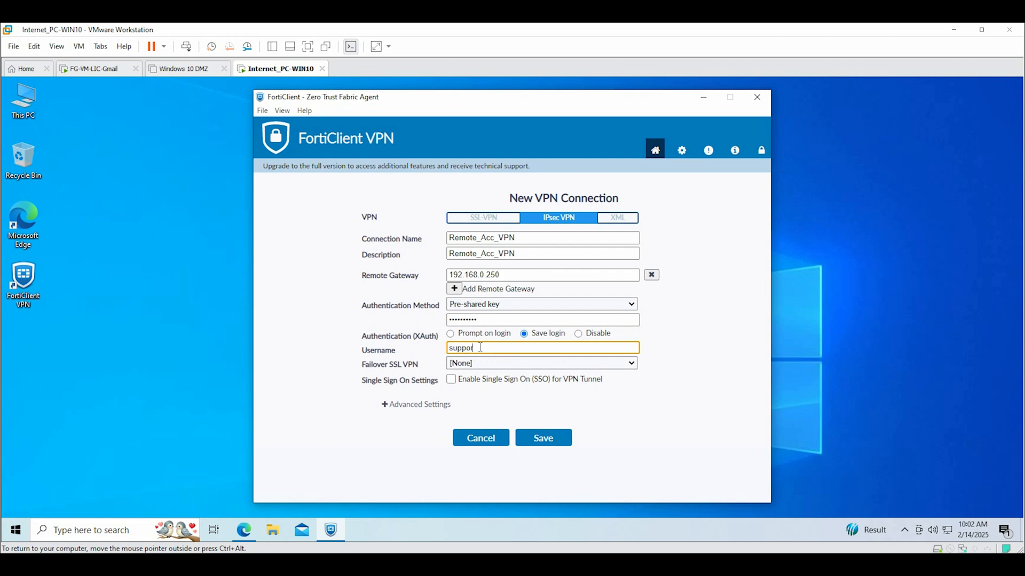
{"action": "left_click", "coordinate": [538, 440]}
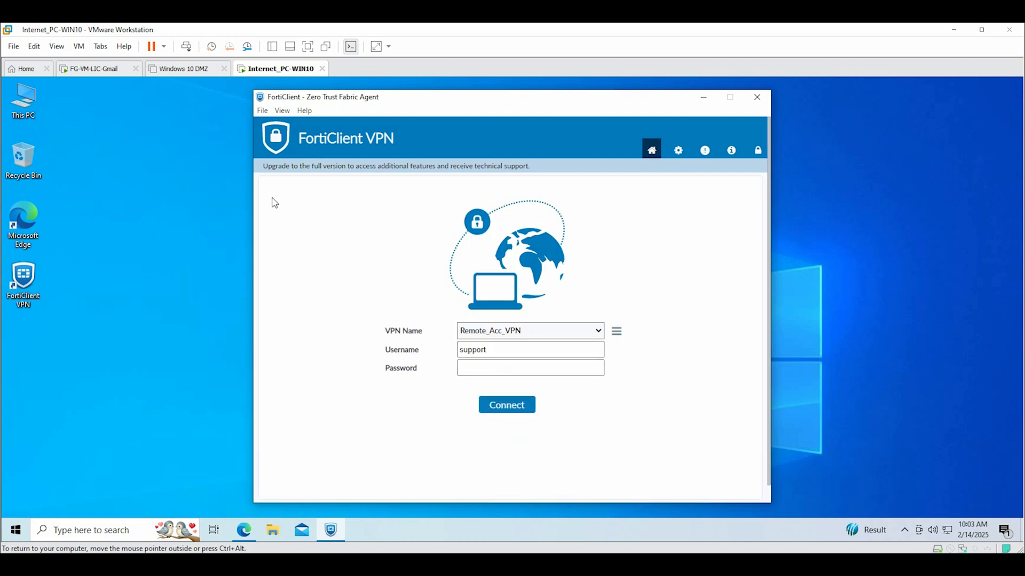
Connect Remote_Acc_VPN with the account password, then disconnect and dismiss the notification
{"action": "left_click", "coordinate": [484, 366]}
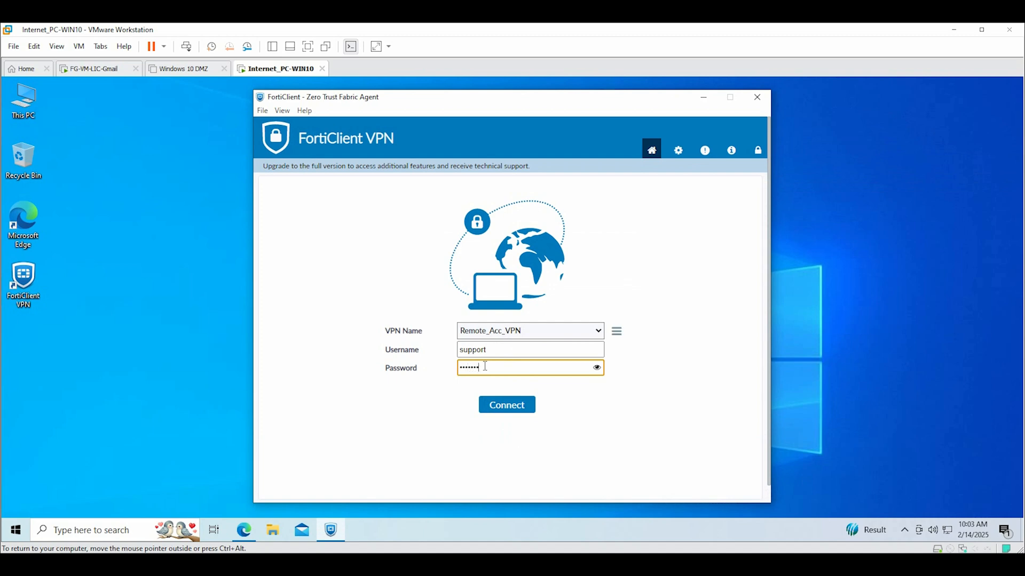
{"action": "left_click", "coordinate": [493, 407]}
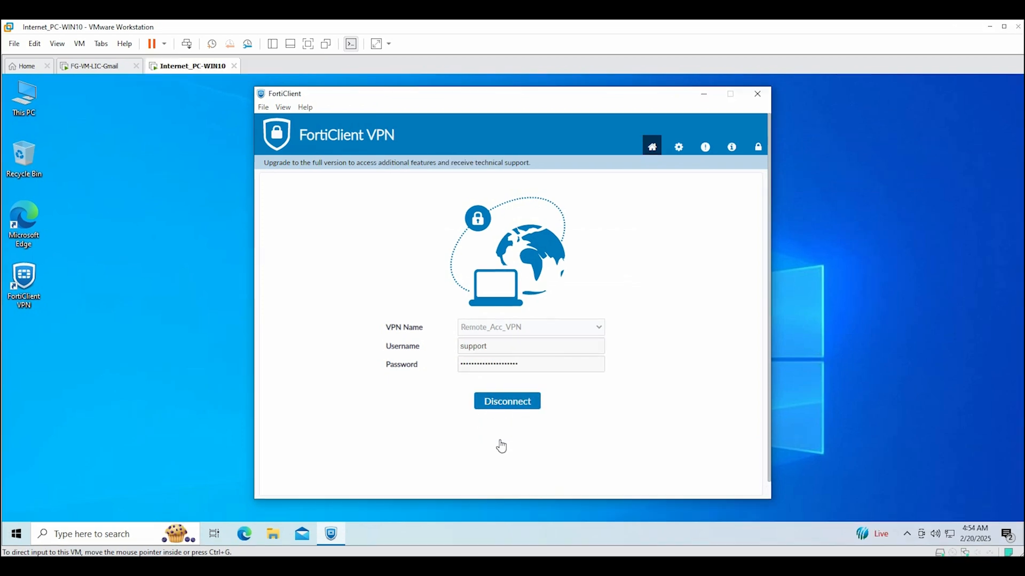
{"action": "left_click", "coordinate": [496, 407]}
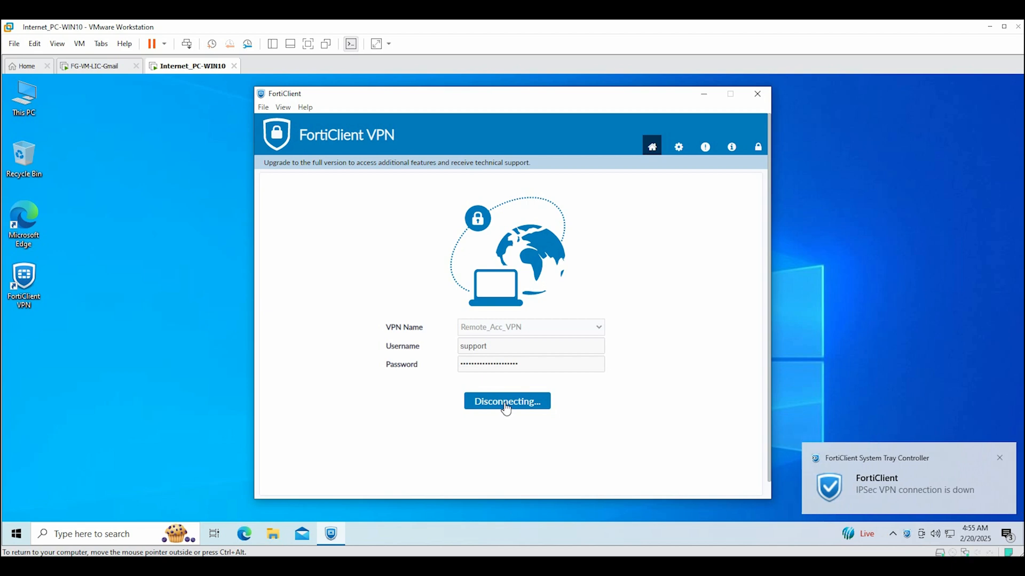
{"action": "left_click", "coordinate": [999, 458]}
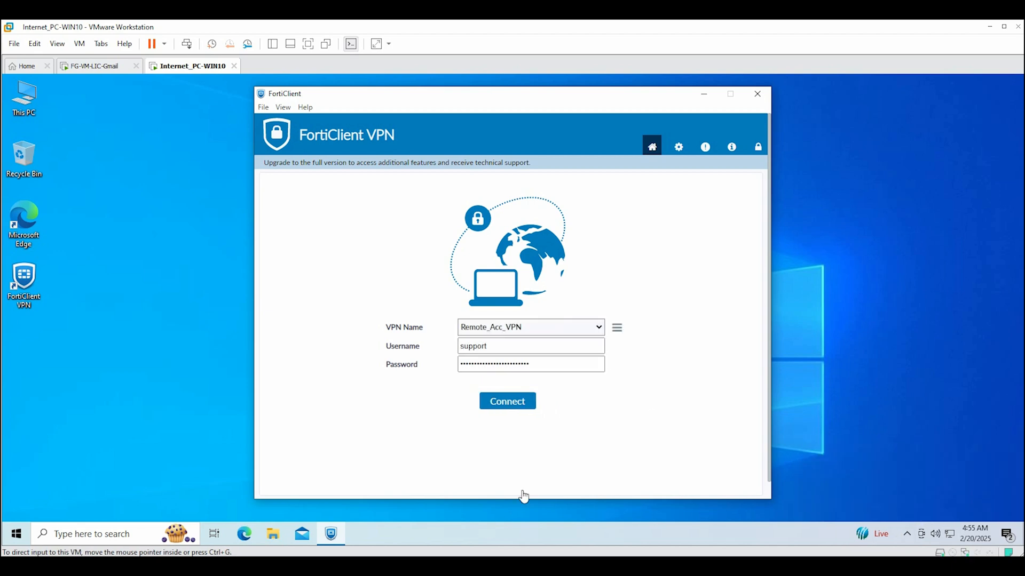
Open the Remote_Acc_VPN connection for editing and compare it with the FortiGate tunnel's Phase 1 proposal
{"action": "left_click", "coordinate": [617, 329]}
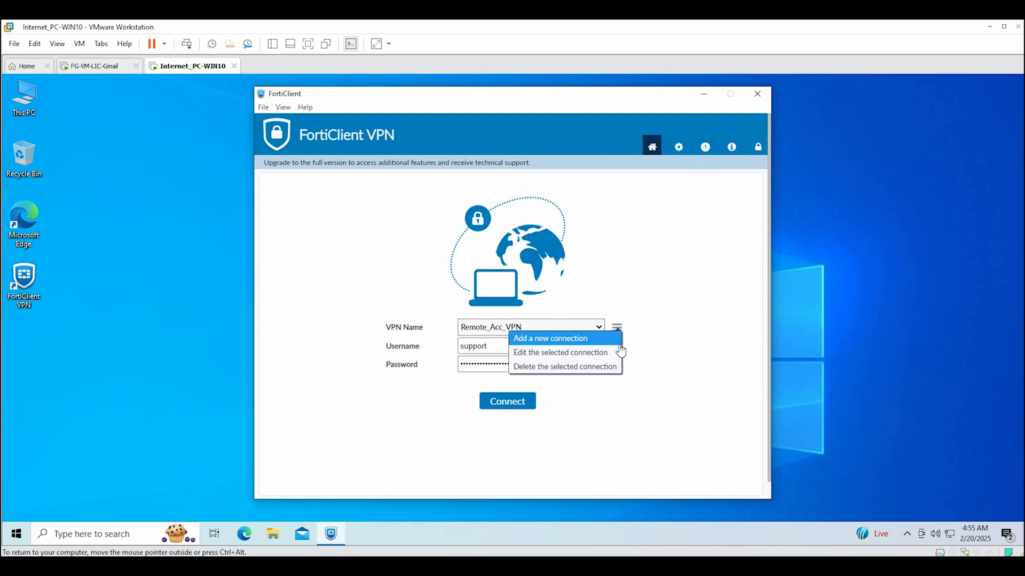
{"action": "left_click", "coordinate": [566, 358]}
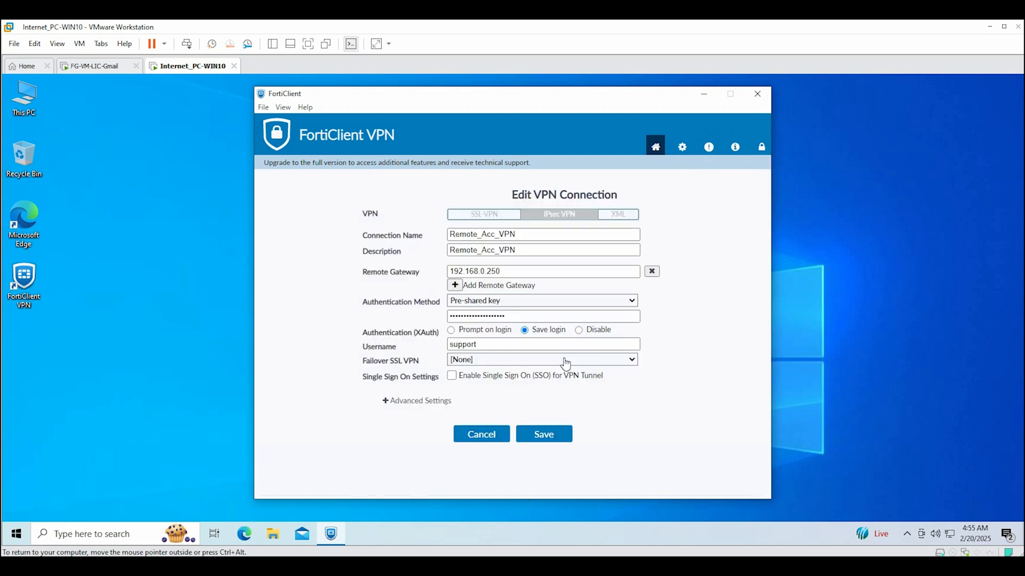
{"action": "left_click", "coordinate": [385, 402]}
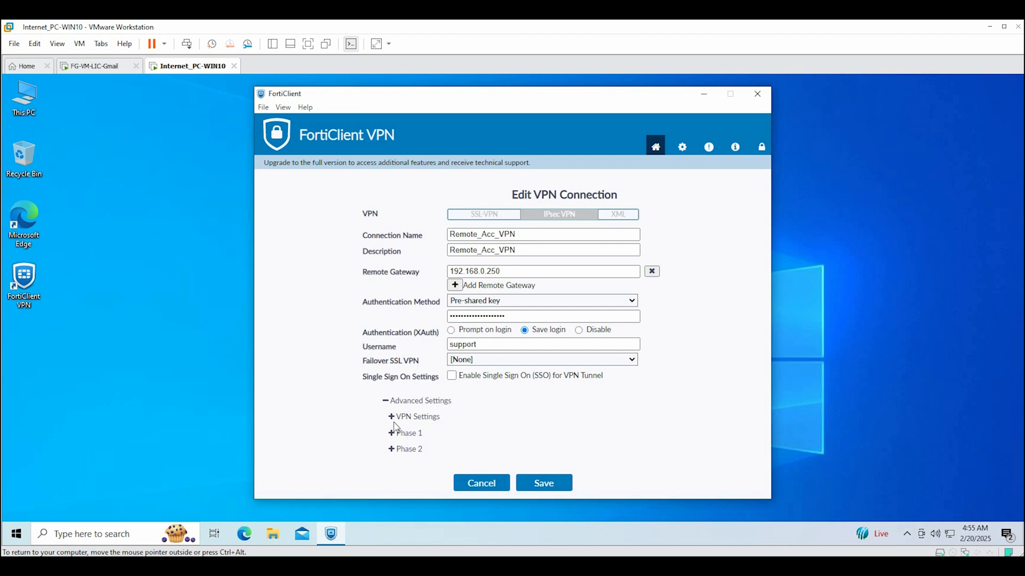
{"action": "left_click", "coordinate": [393, 417]}
{"action": "scroll", "coordinate": [614, 442], "scroll_direction": "down", "scroll_amount": 1}
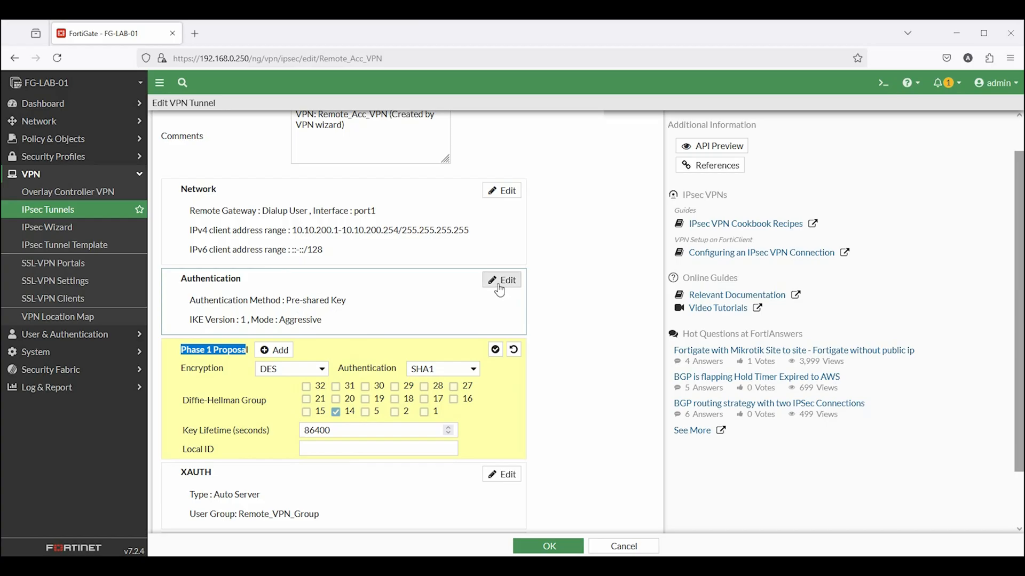
{"action": "left_click", "coordinate": [500, 280]}
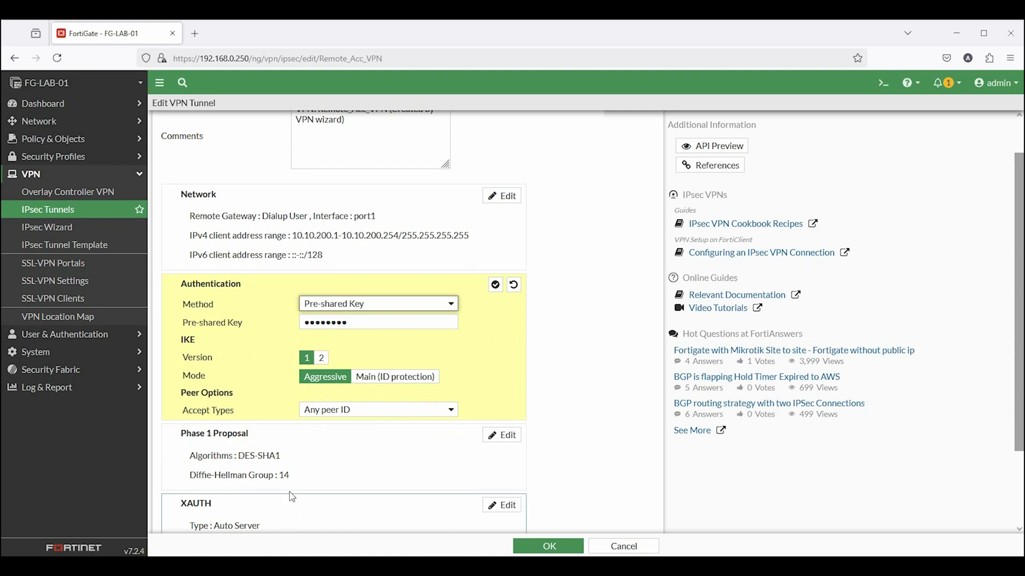
{"action": "scroll", "coordinate": [291, 491], "scroll_direction": "down", "scroll_amount": 2}
{"action": "left_click", "coordinate": [501, 340]}
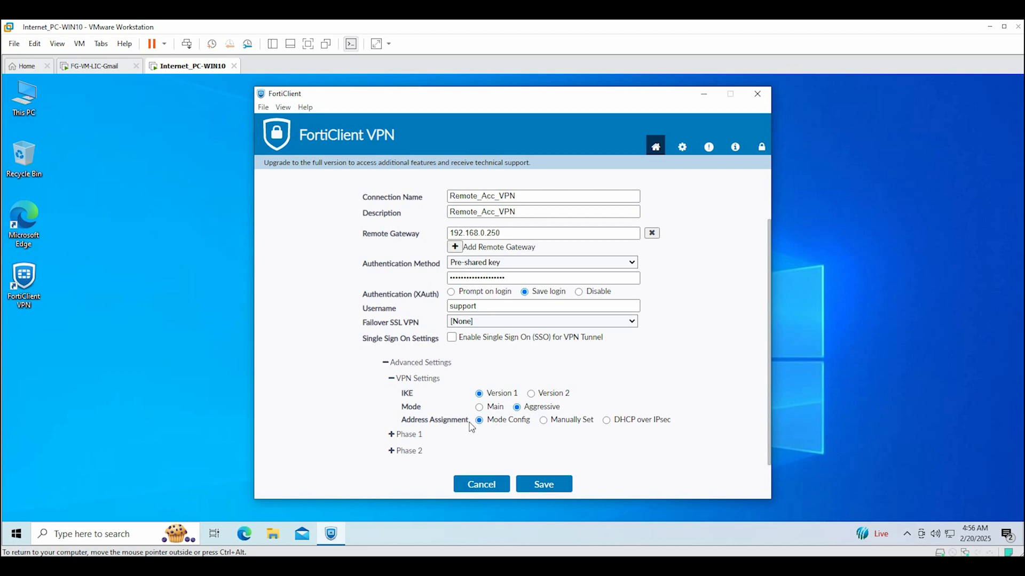
{"action": "left_click", "coordinate": [396, 434]}
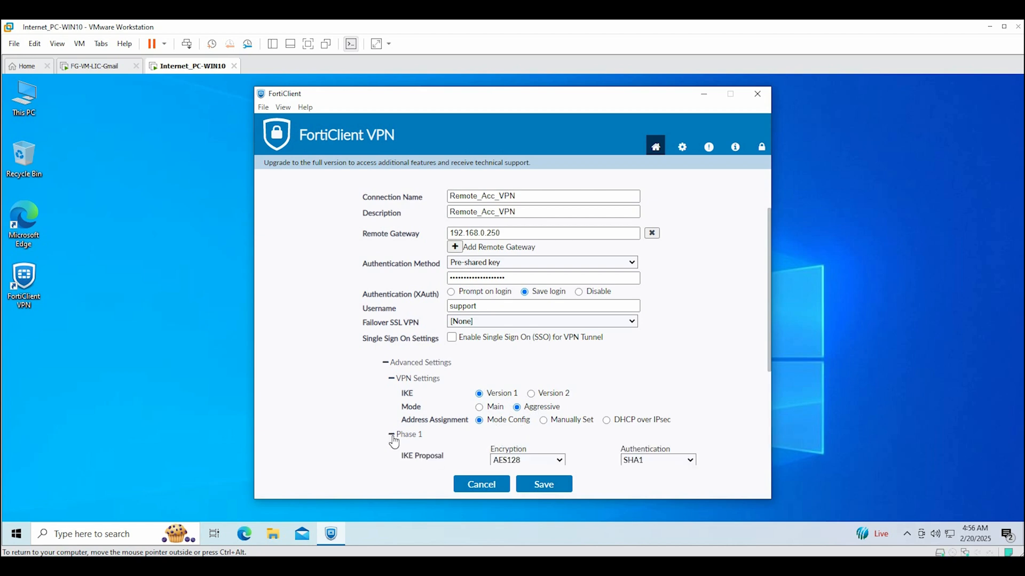
{"action": "scroll", "coordinate": [589, 403], "scroll_direction": "down", "scroll_amount": 3}
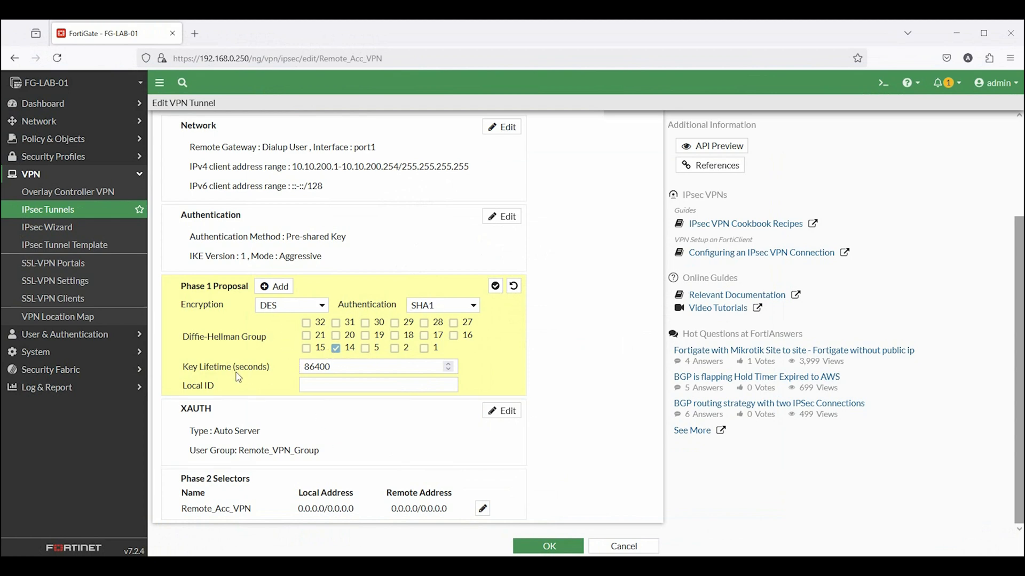
Set the client's Phase 1 to DH group 14 only, both encryptions DES, authentication SHA1
{"action": "left_click", "coordinate": [965, 42]}
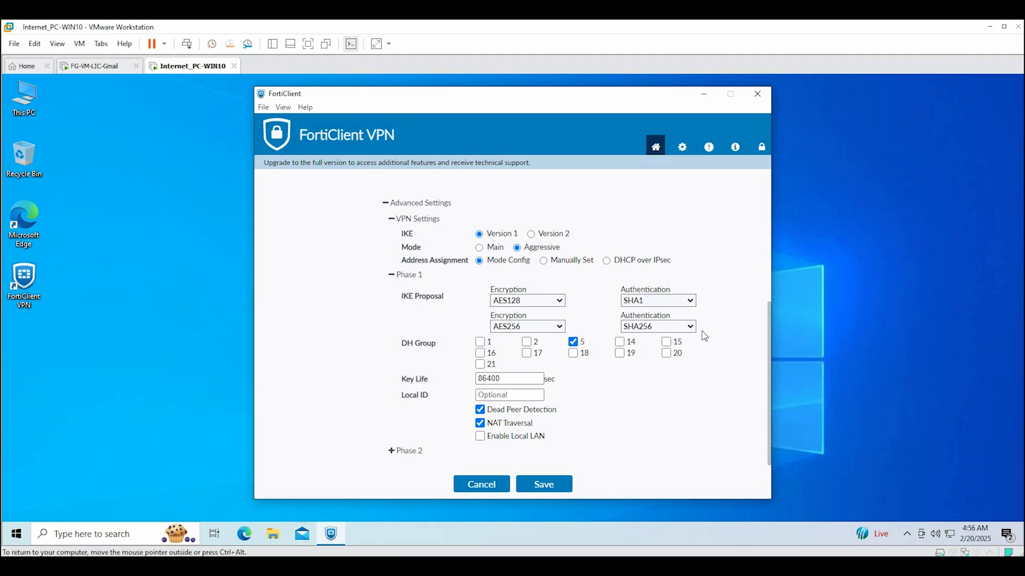
{"action": "left_click", "coordinate": [620, 342]}
{"action": "left_click", "coordinate": [574, 342]}
{"action": "left_click", "coordinate": [553, 302]}
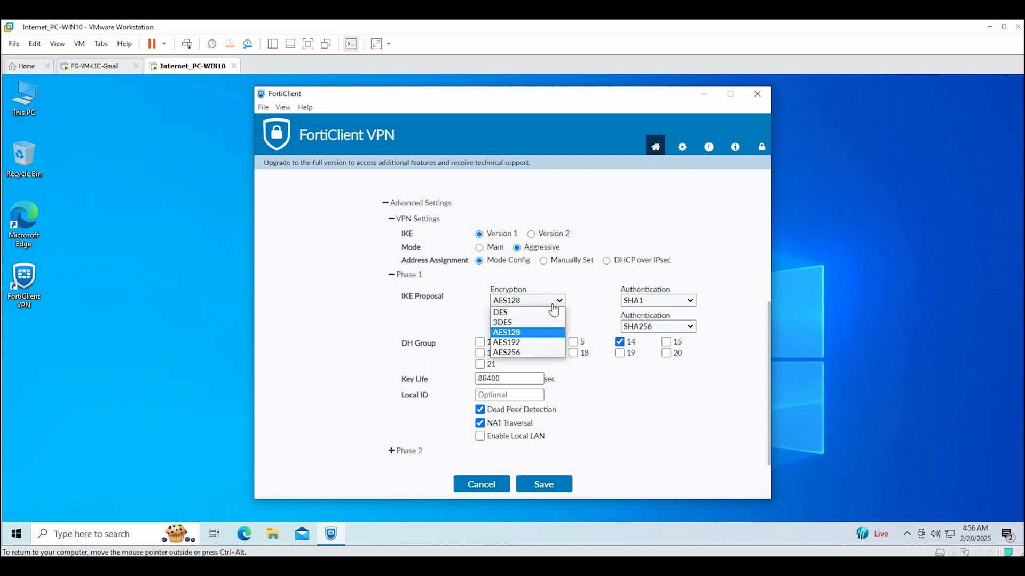
{"action": "left_click", "coordinate": [531, 314]}
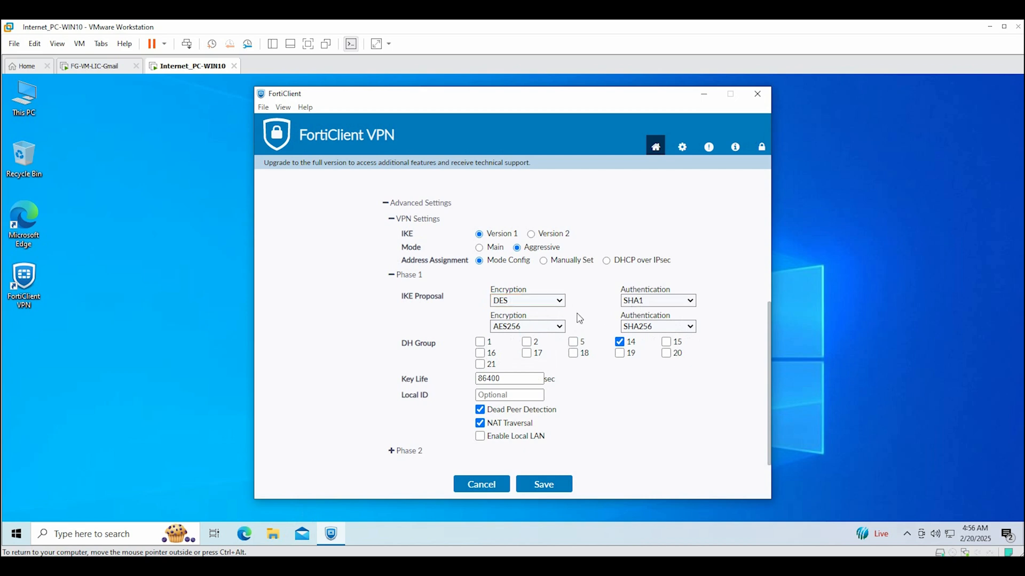
{"action": "left_click", "coordinate": [558, 326]}
{"action": "left_click", "coordinate": [537, 337]}
{"action": "left_click", "coordinate": [651, 328]}
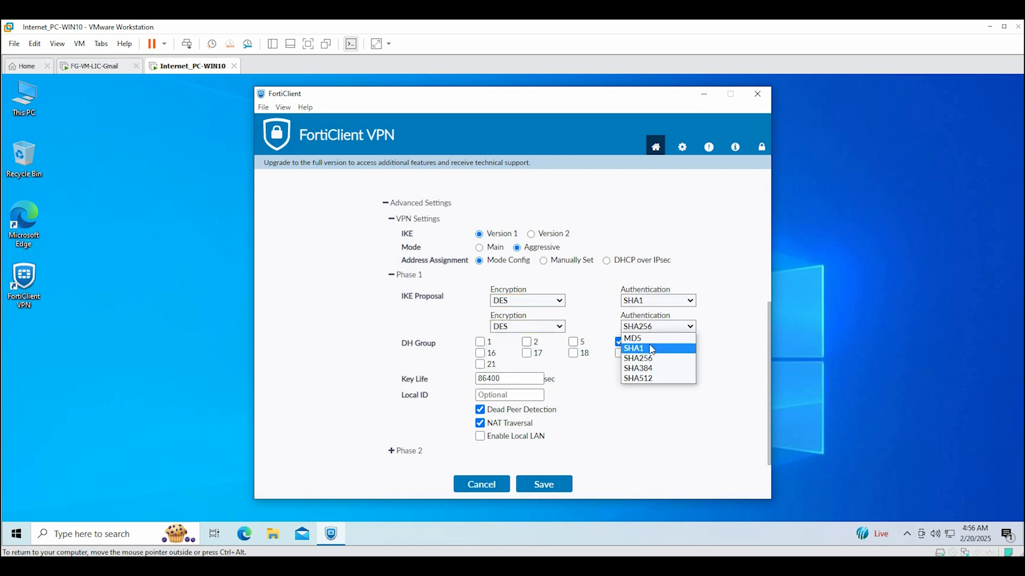
{"action": "left_click", "coordinate": [651, 337]}
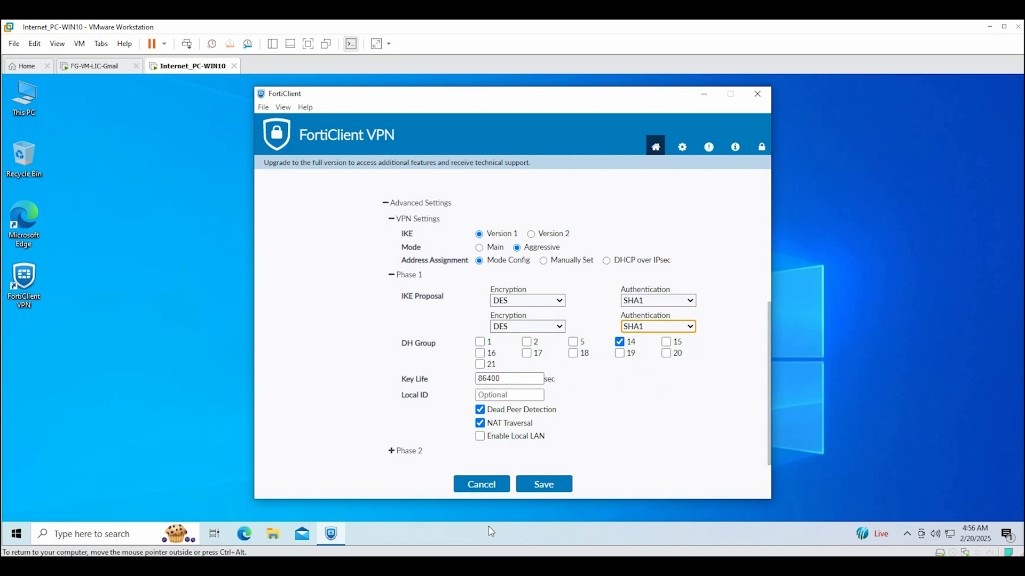
{"action": "left_click", "coordinate": [391, 451]}
Review the FortiGate tunnel's XAUTH settings and Phase 2 proposal (DES, SHA1, DH group 14)
{"action": "scroll", "coordinate": [398, 454], "scroll_direction": "down", "scroll_amount": 3}
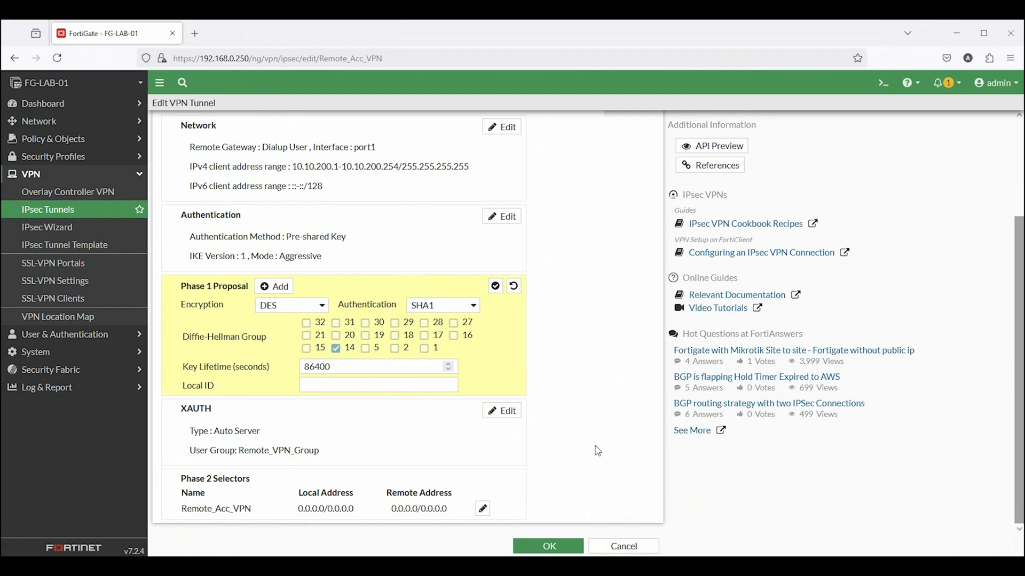
{"action": "left_click", "coordinate": [502, 410]}
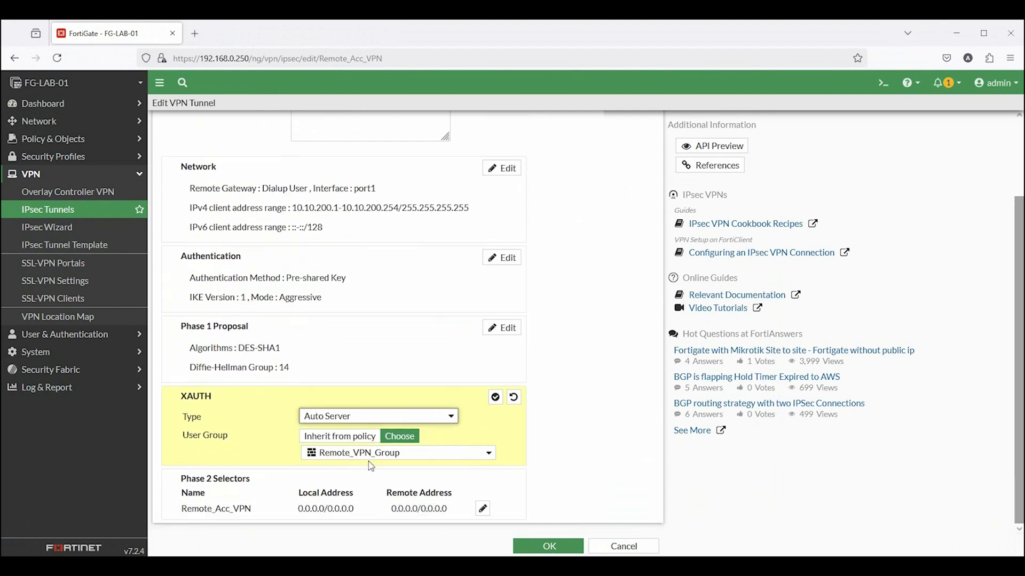
{"action": "left_click", "coordinate": [483, 509]}
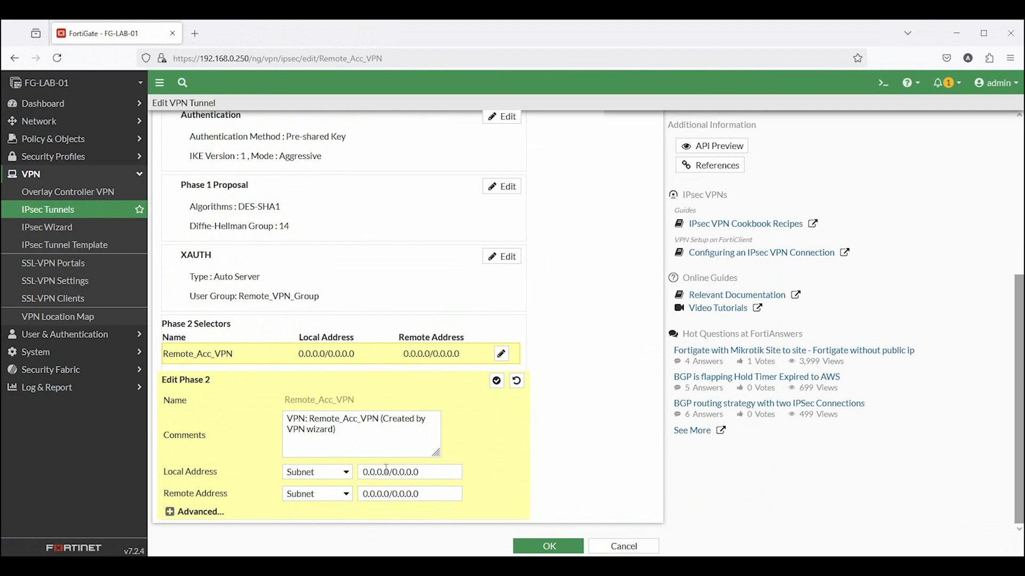
{"action": "left_click", "coordinate": [169, 513]}
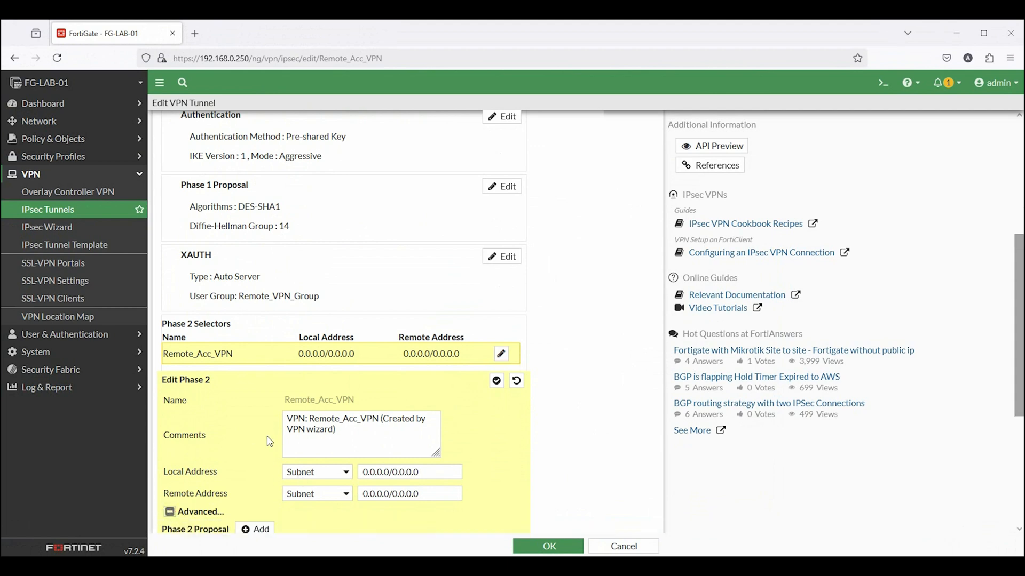
{"action": "scroll", "coordinate": [325, 467], "scroll_direction": "down", "scroll_amount": 2}
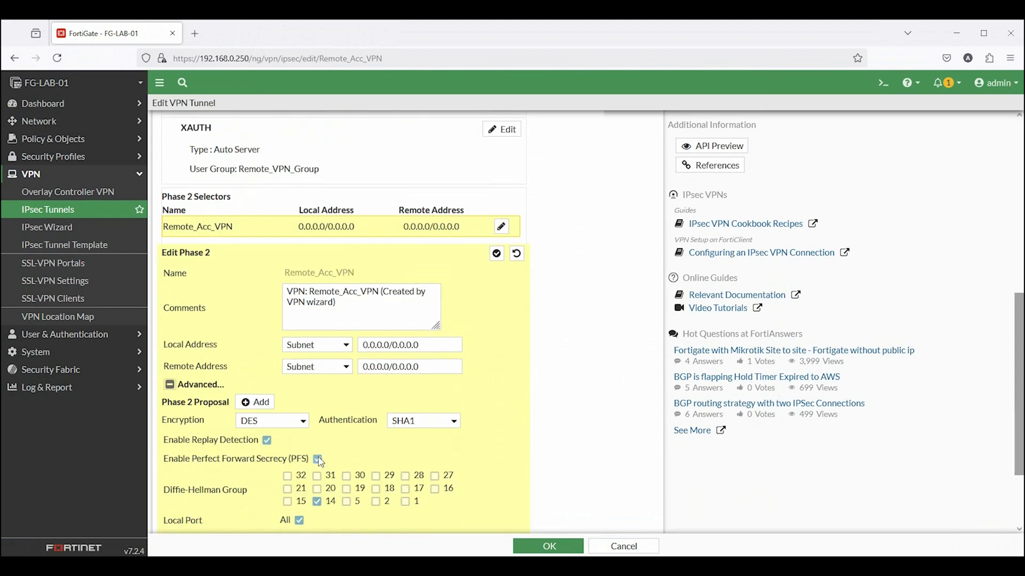
{"action": "left_click", "coordinate": [959, 32]}
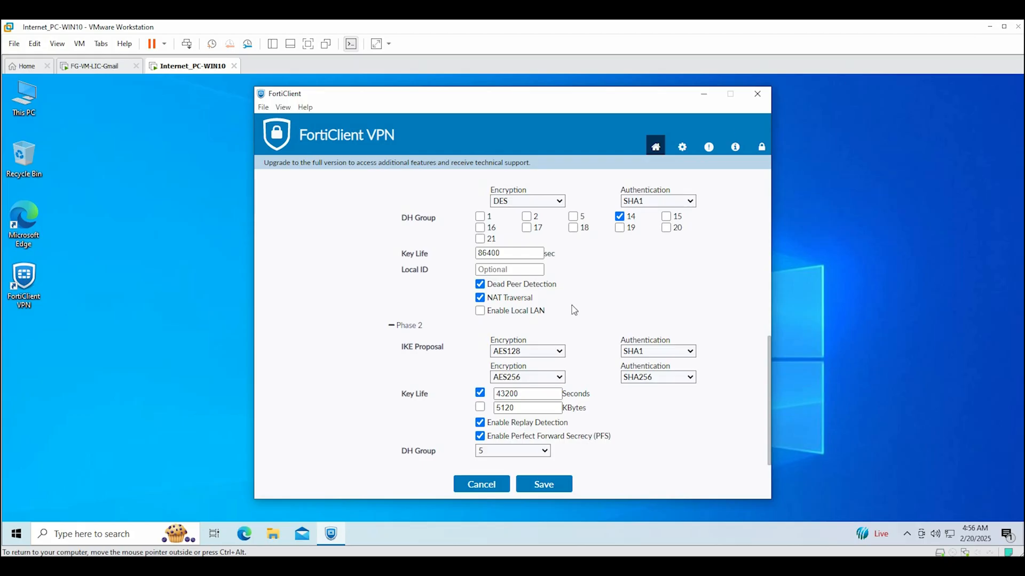
Set both client Phase 2 encryptions to DES and the second authentication to SHA1
{"action": "left_click", "coordinate": [559, 352]}
{"action": "left_click", "coordinate": [535, 363]}
{"action": "left_click", "coordinate": [550, 377]}
{"action": "left_click", "coordinate": [526, 388]}
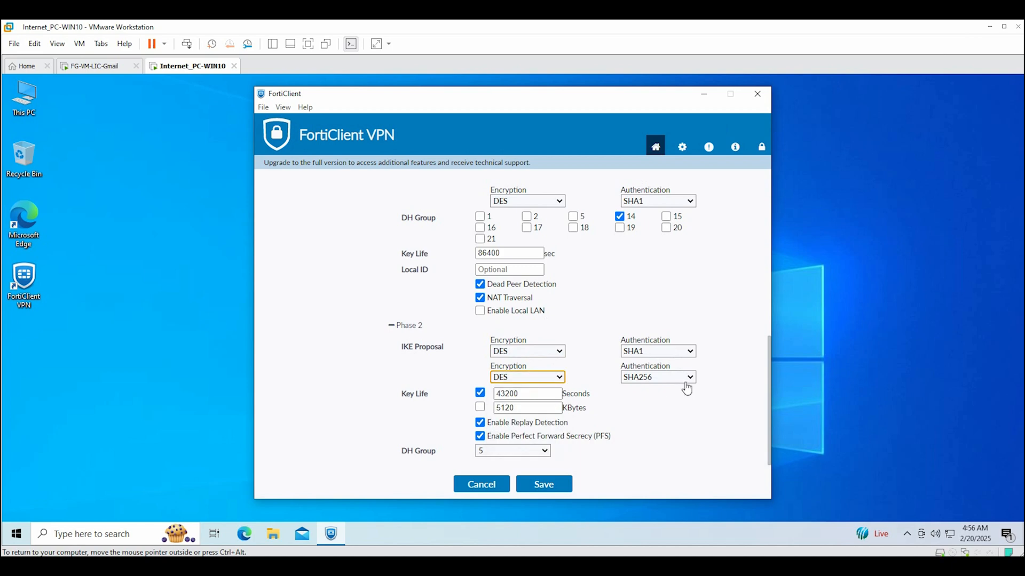
{"action": "left_click", "coordinate": [687, 384]}
{"action": "left_click", "coordinate": [659, 399]}
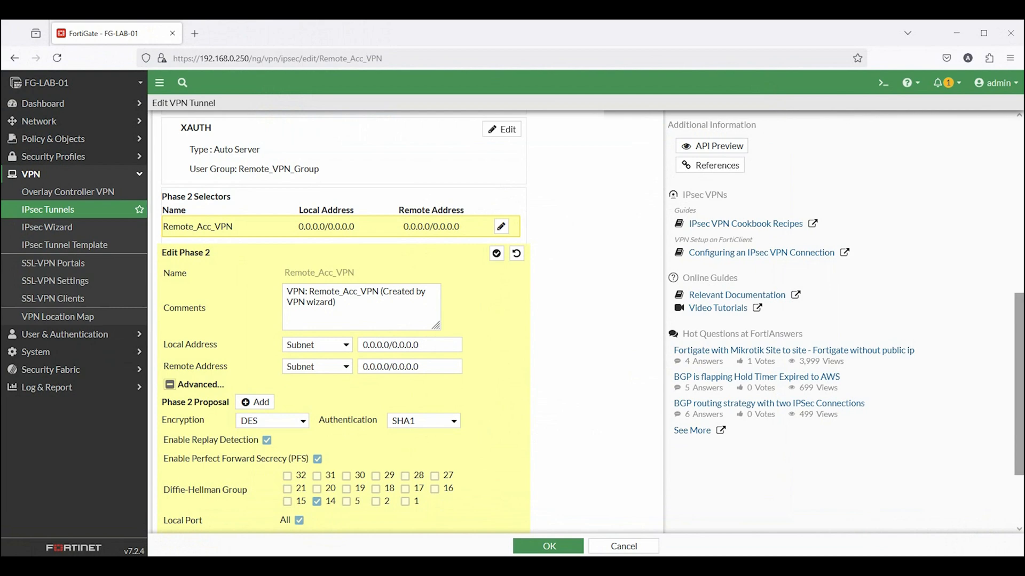
Match the Phase 2 key life of 43200, set DH group 14, and discard the FortiGate edit page
{"action": "scroll", "coordinate": [371, 509], "scroll_direction": "down", "scroll_amount": 2}
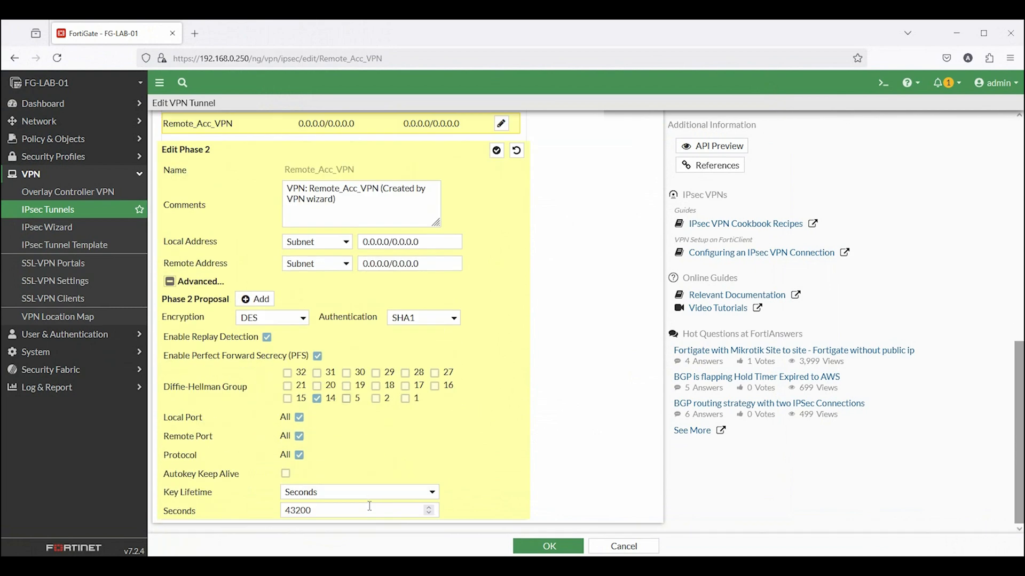
{"action": "double_click", "coordinate": [284, 511]}
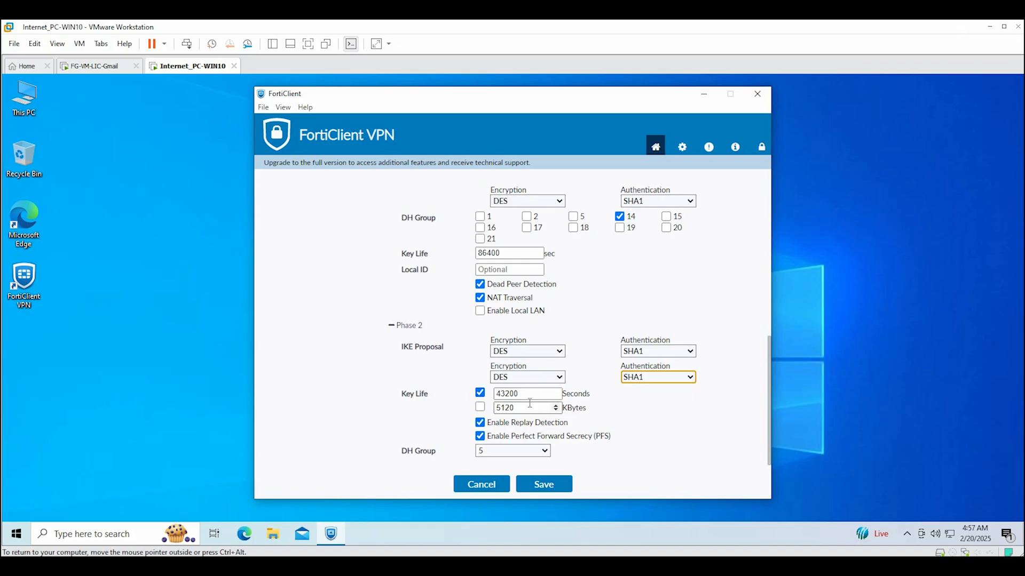
{"action": "left_click_drag", "start_coordinate": [528, 393], "coordinate": [462, 393]}
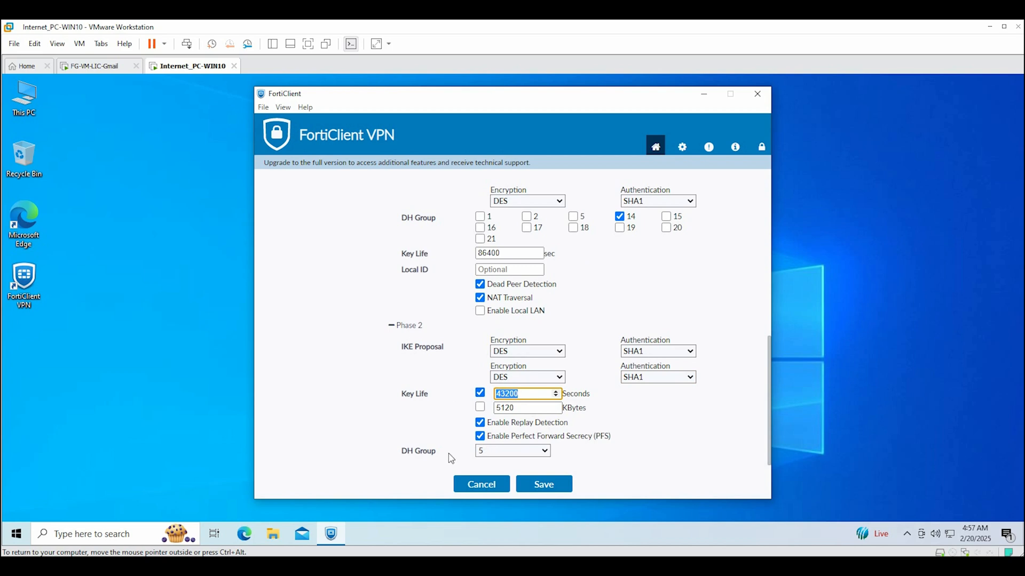
{"action": "left_click", "coordinate": [488, 453]}
{"action": "left_click", "coordinate": [507, 370]}
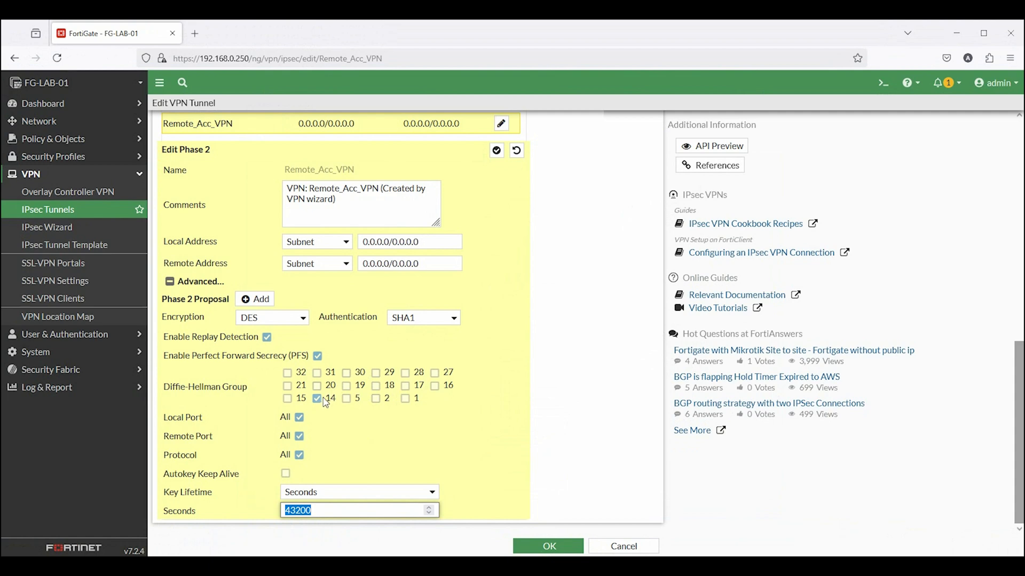
{"action": "left_click", "coordinate": [624, 552]}
{"action": "left_click", "coordinate": [831, 547]}
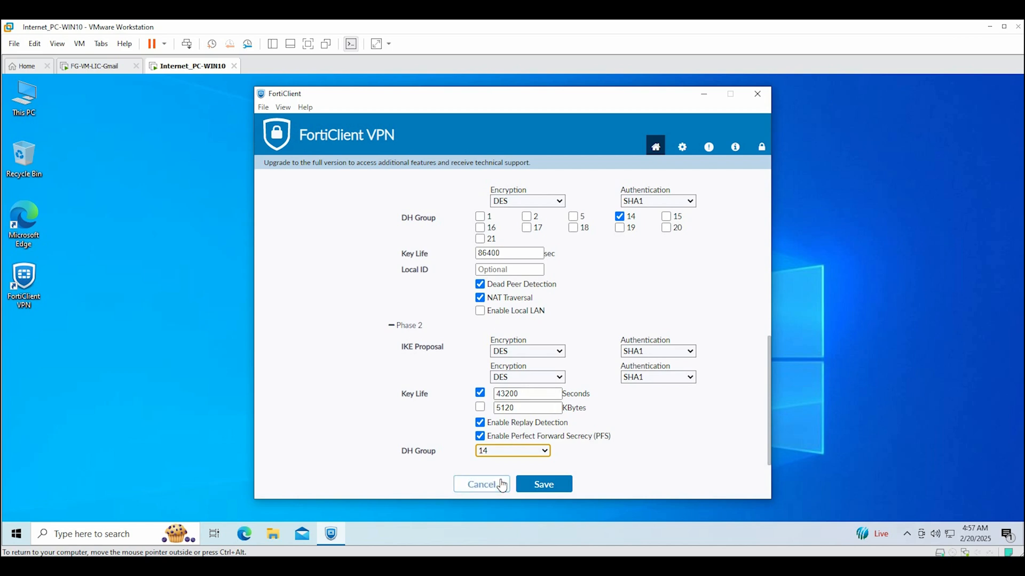
Save the Remote_Acc_VPN settings, re-enter the account password, and connect
{"action": "left_click", "coordinate": [553, 485]}
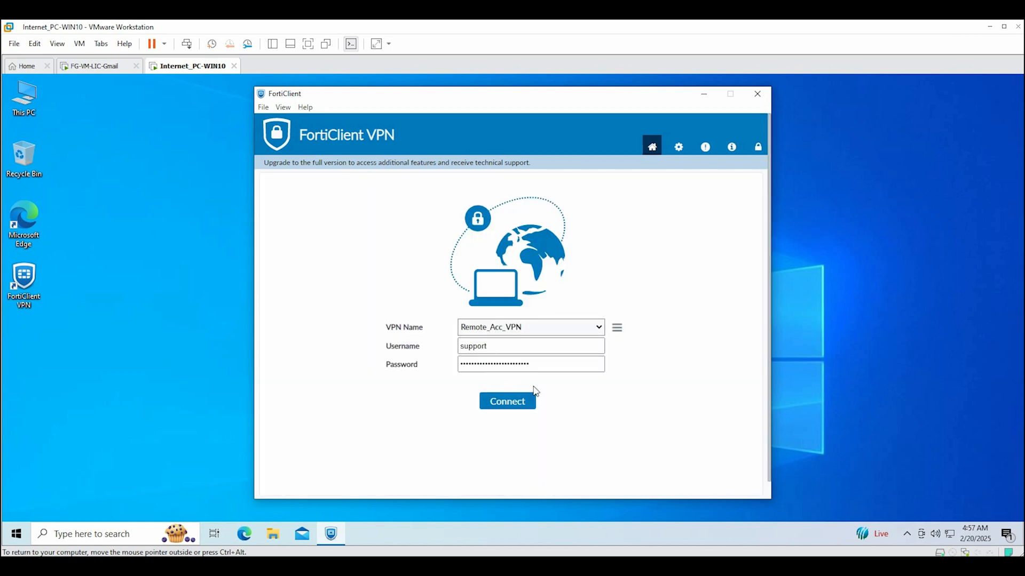
{"action": "left_click_drag", "start_coordinate": [539, 365], "coordinate": [439, 367]}
{"action": "type", "text": "••"}
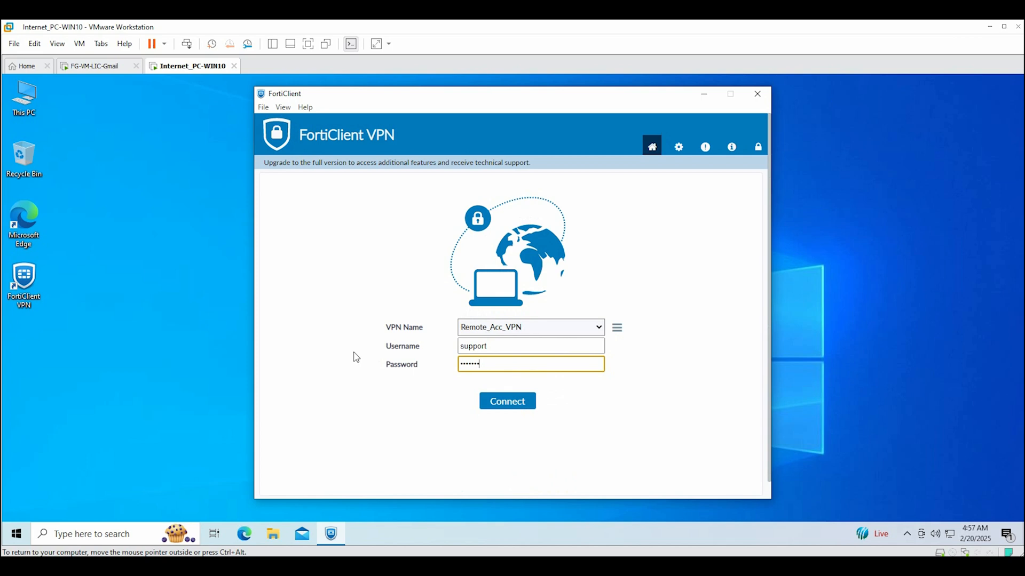
{"action": "type", "text": "•••••"}
{"action": "left_click", "coordinate": [502, 407]}
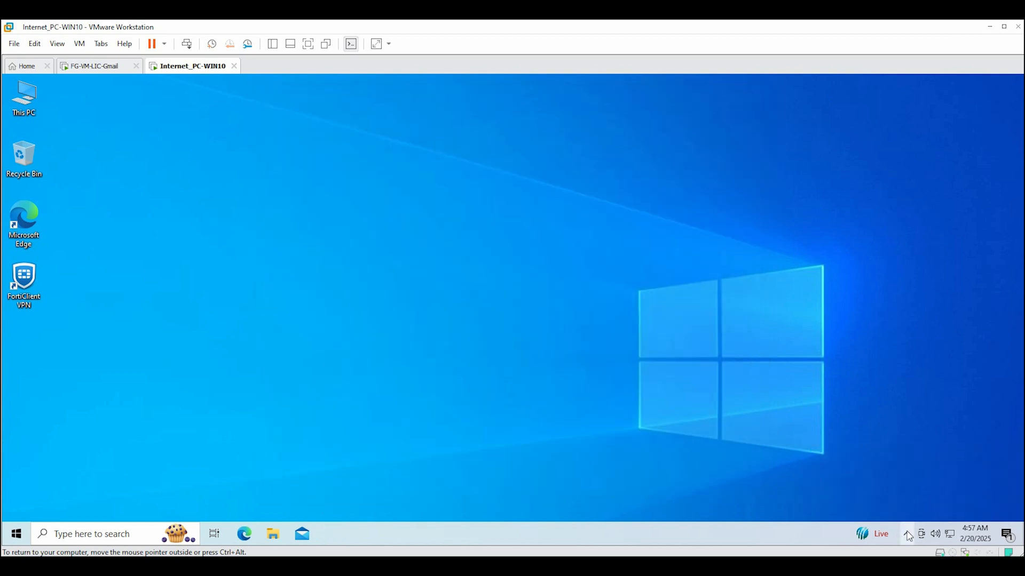
Check in the FortiClient console that the assigned VPN address is 10.10.200.1
{"action": "left_click", "coordinate": [907, 535]}
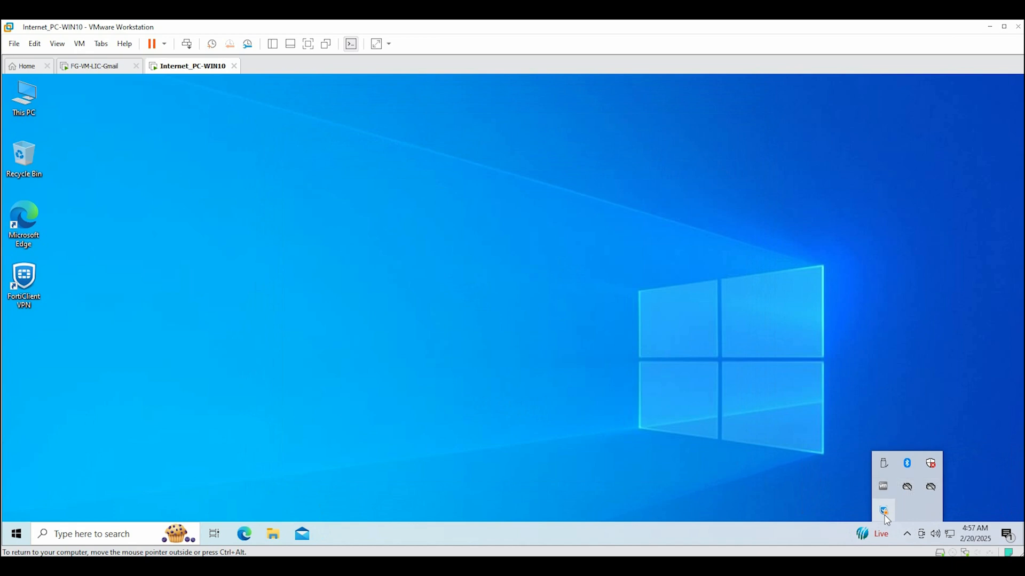
{"action": "left_click", "coordinate": [884, 514]}
{"action": "right_click", "coordinate": [885, 513]}
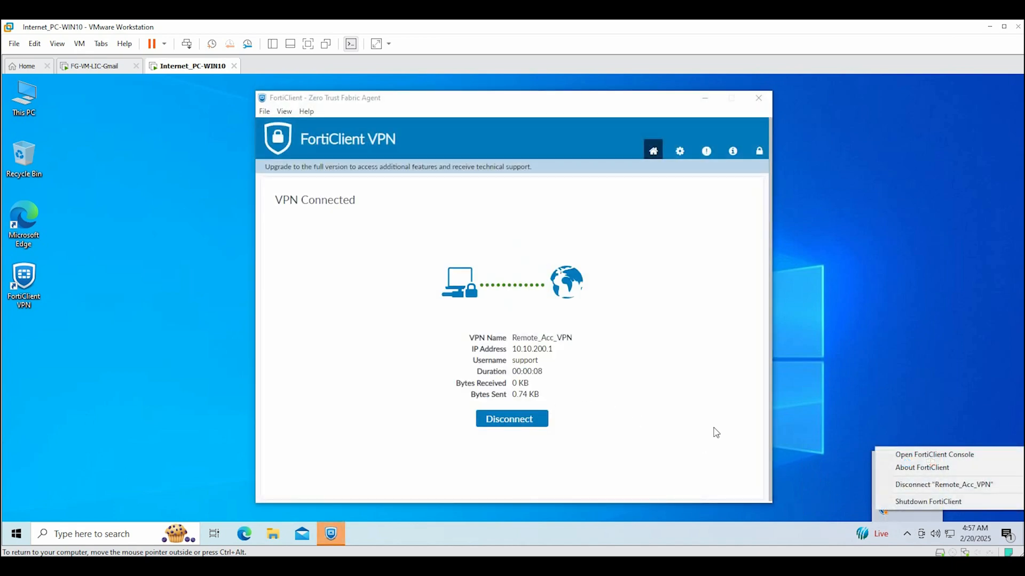
{"action": "left_click", "coordinate": [550, 356]}
{"action": "left_click_drag", "start_coordinate": [553, 349], "coordinate": [510, 354]}
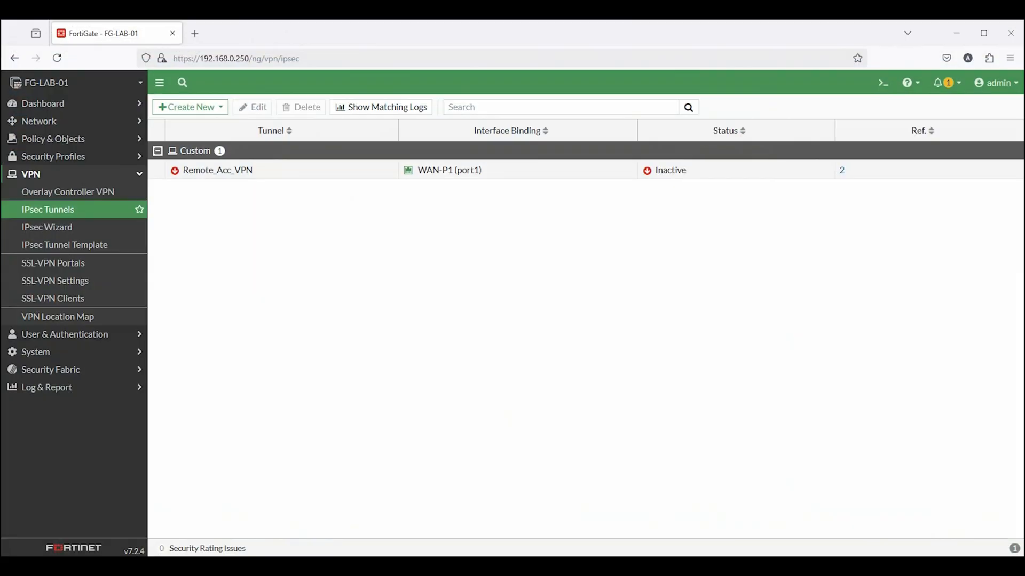
Refresh IPsec Tunnels and view the monitor showing the dialup connection from 192.168.0.77
{"action": "key", "text": "F5"}
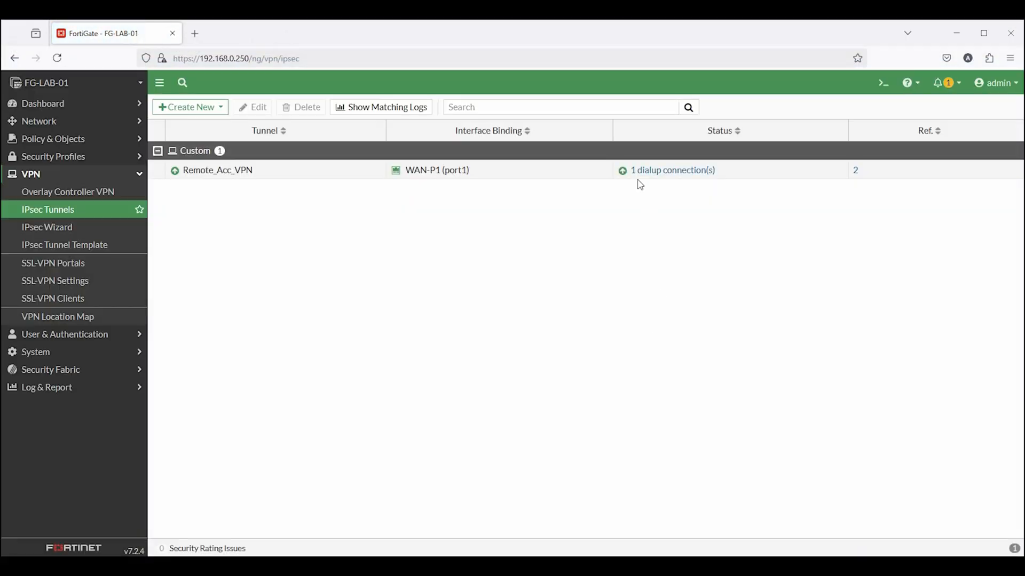
{"action": "left_click", "coordinate": [640, 174]}
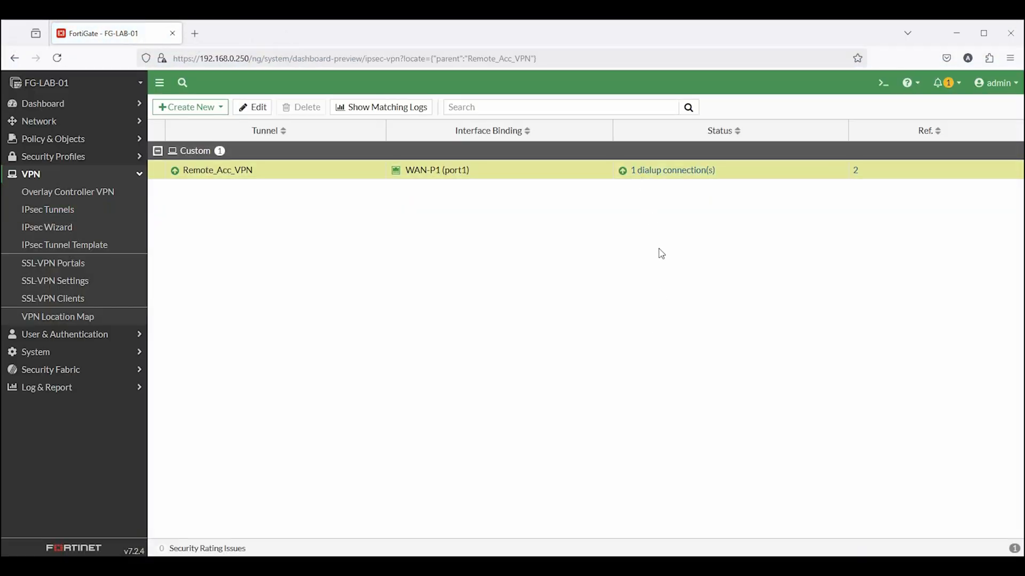
{"action": "left_click", "coordinate": [637, 175]}
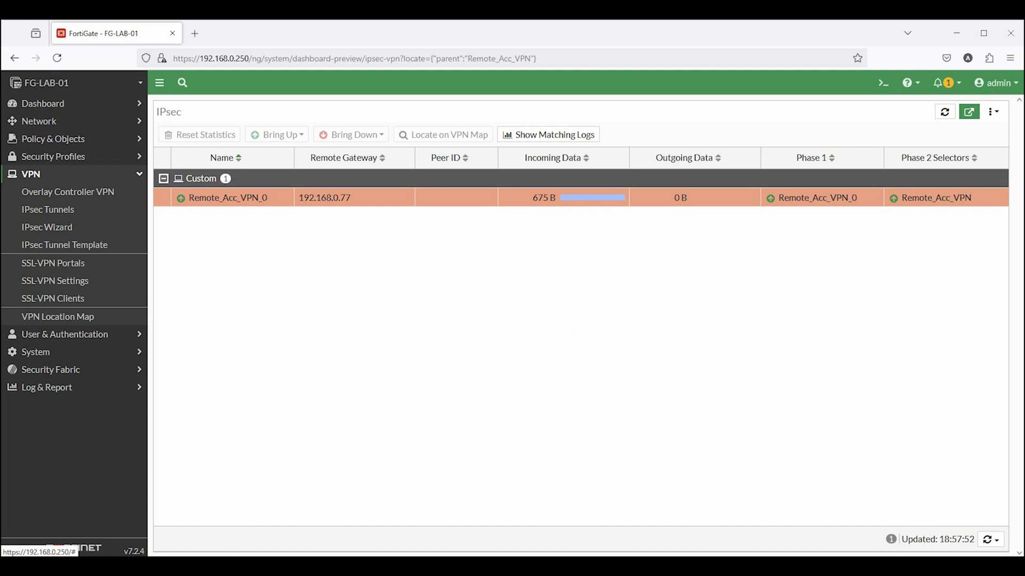
{"action": "left_click", "coordinate": [956, 32]}
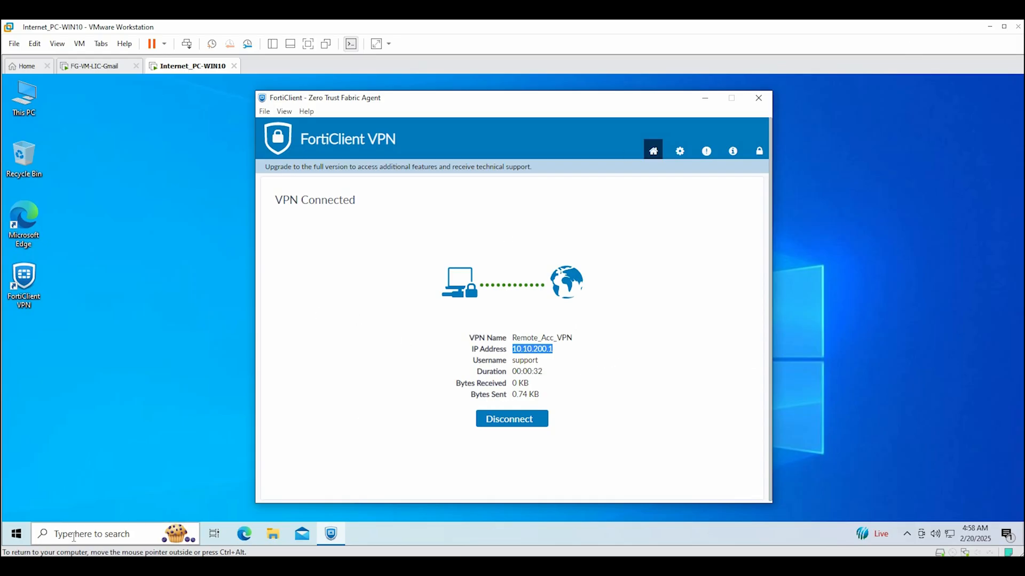
Run ipconfig in a Command Prompt on the remote PC
{"action": "left_click", "coordinate": [91, 534]}
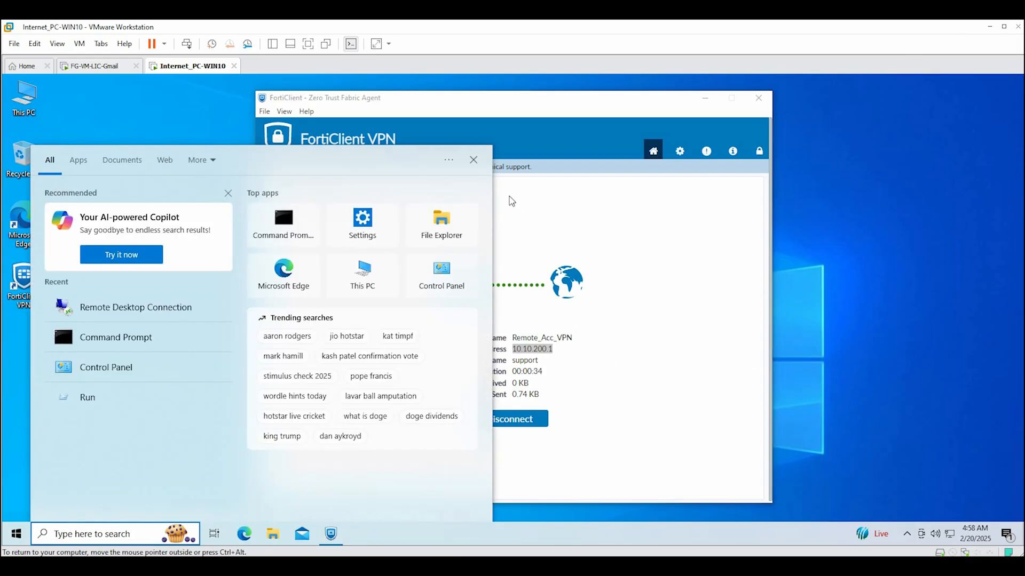
{"action": "type", "text": "cmd"}
{"action": "key", "text": "Return"}
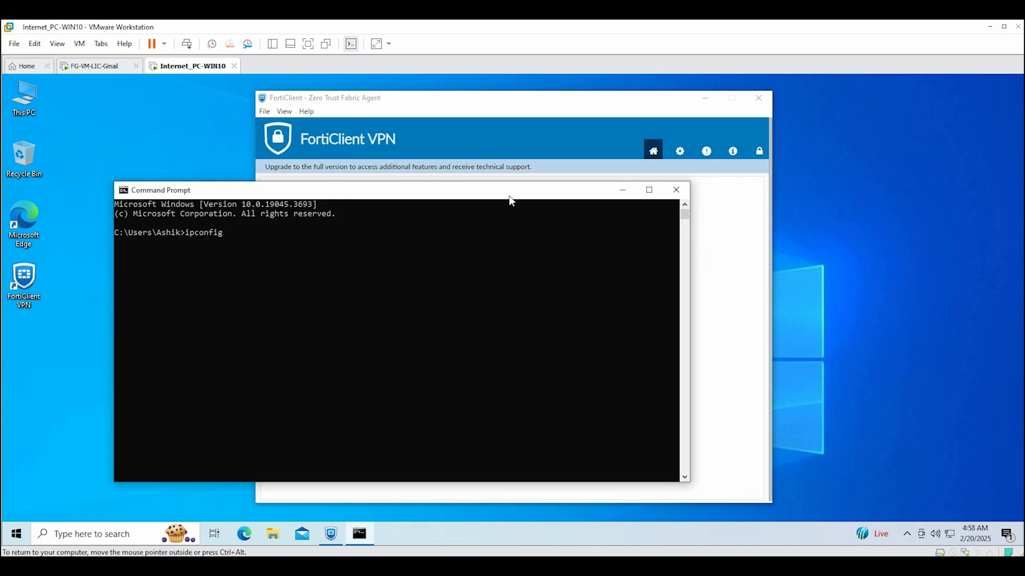
{"action": "type", "text": "ipconfig"}
{"action": "key", "text": "Return"}
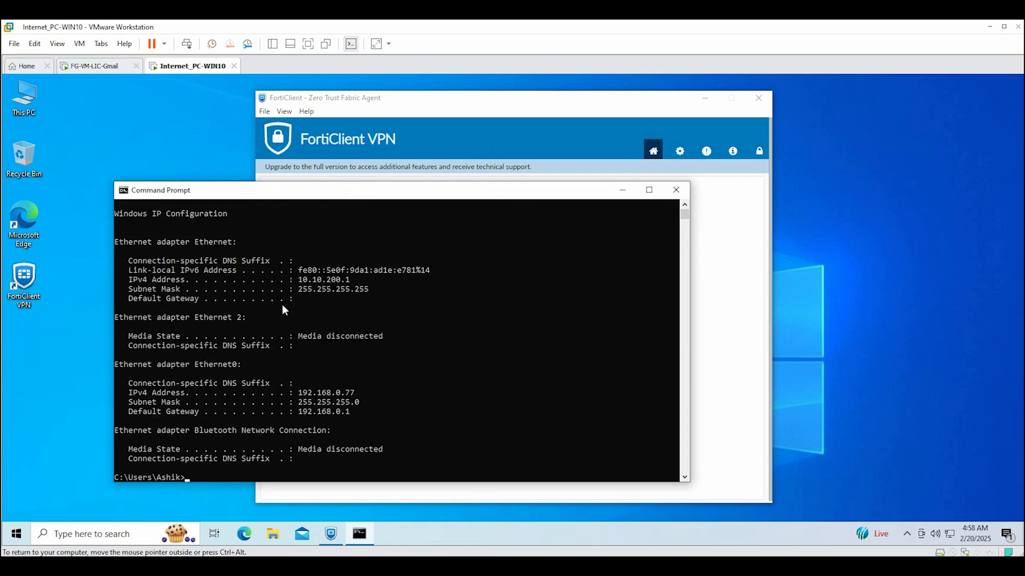
Confirm the VPN adapter's IPv4 address 10.10.200.1, then close the console and disconnect the VPN
{"action": "left_click_drag", "start_coordinate": [291, 279], "coordinate": [358, 289]}
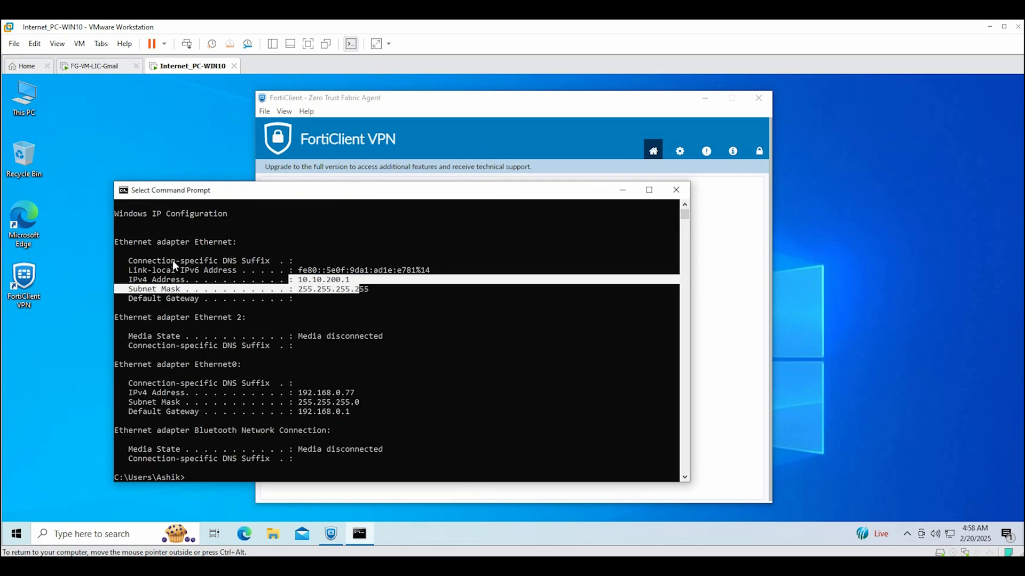
{"action": "left_click", "coordinate": [126, 254]}
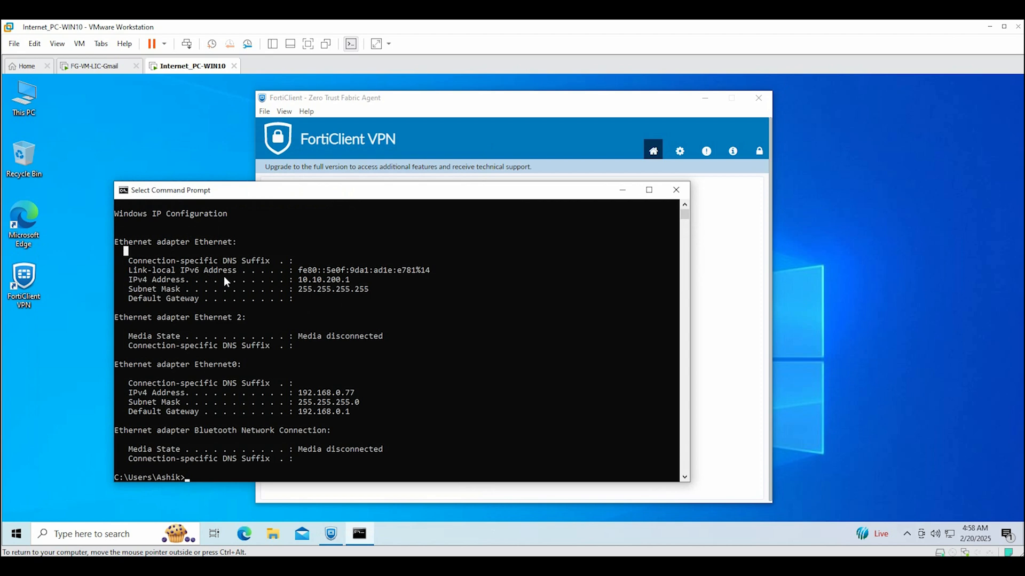
{"action": "left_click_drag", "start_coordinate": [230, 260], "coordinate": [140, 252]}
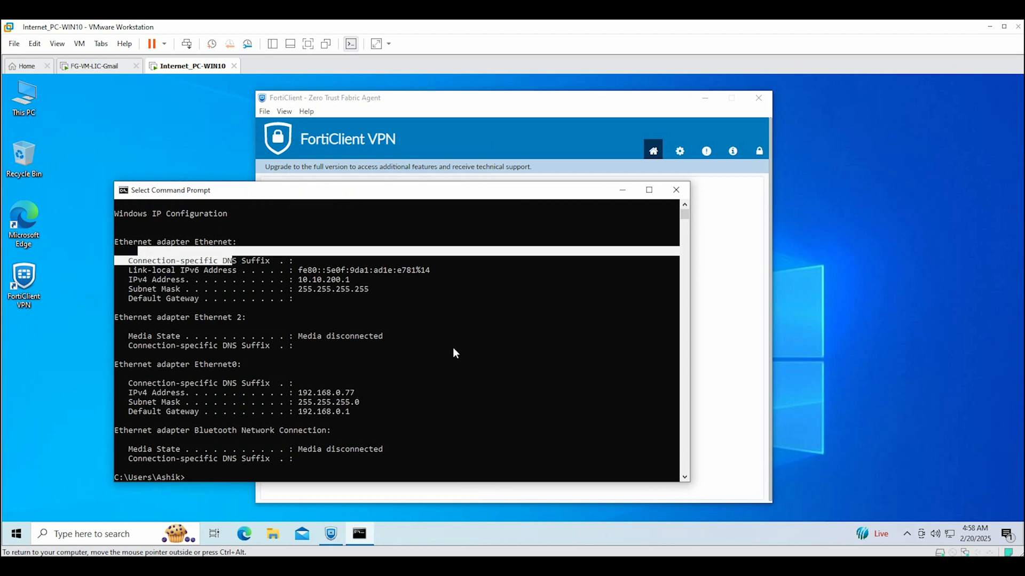
{"action": "left_click", "coordinate": [513, 355]}
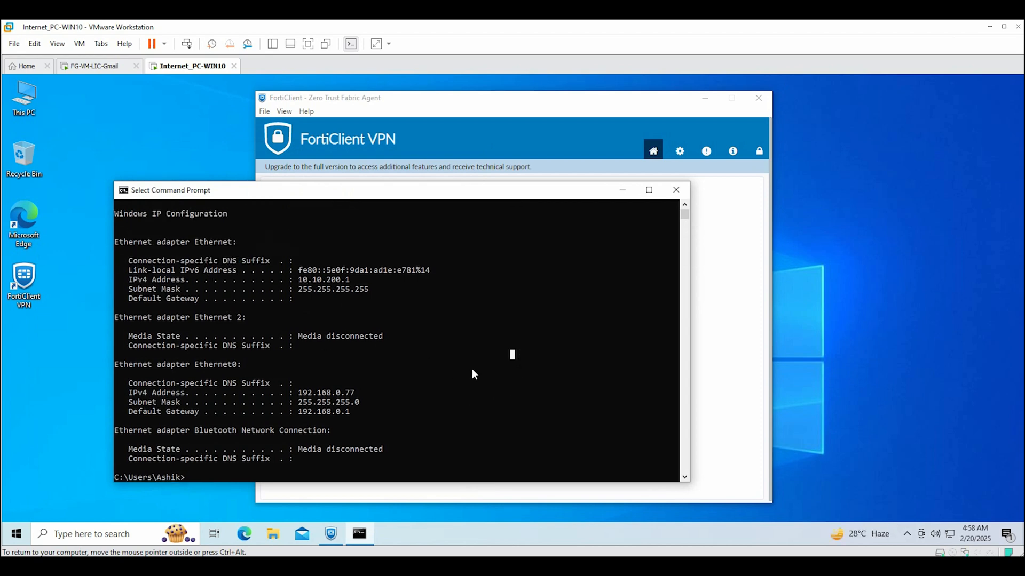
{"action": "scroll", "coordinate": [472, 372], "scroll_direction": "down", "scroll_amount": 2}
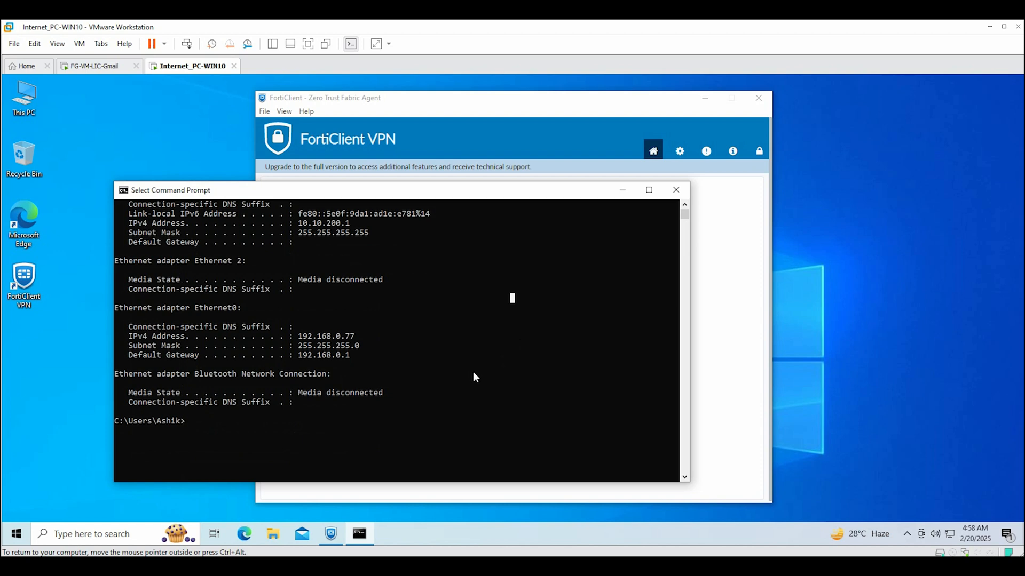
{"action": "scroll", "coordinate": [475, 378], "scroll_direction": "up", "scroll_amount": 1}
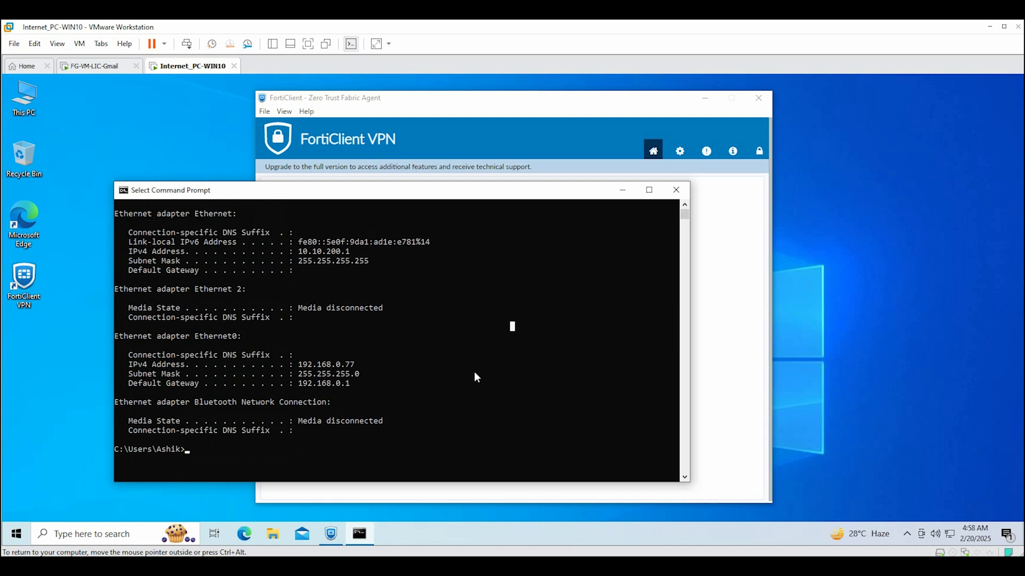
{"action": "left_click", "coordinate": [676, 190]}
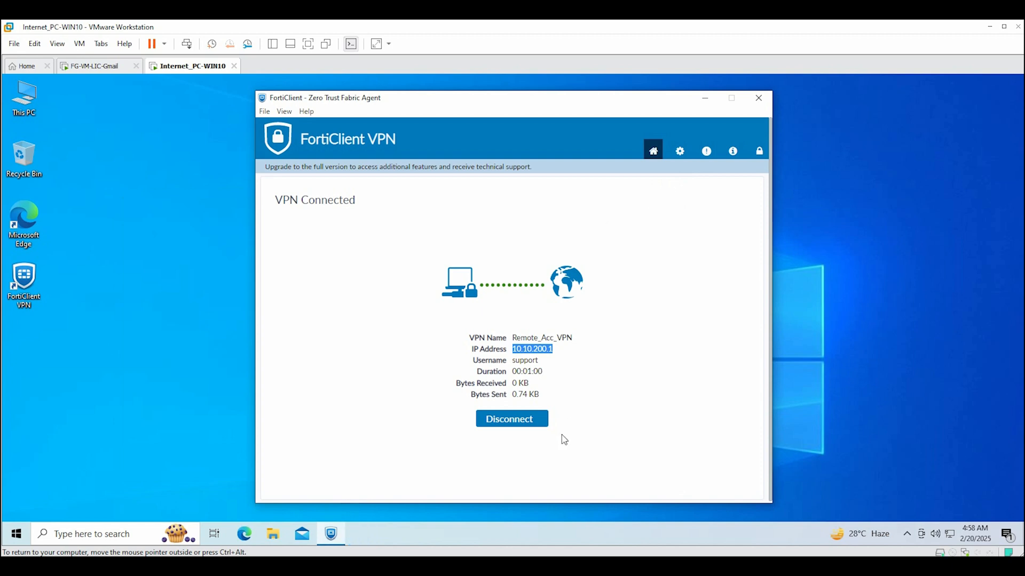
{"action": "left_click", "coordinate": [506, 421]}
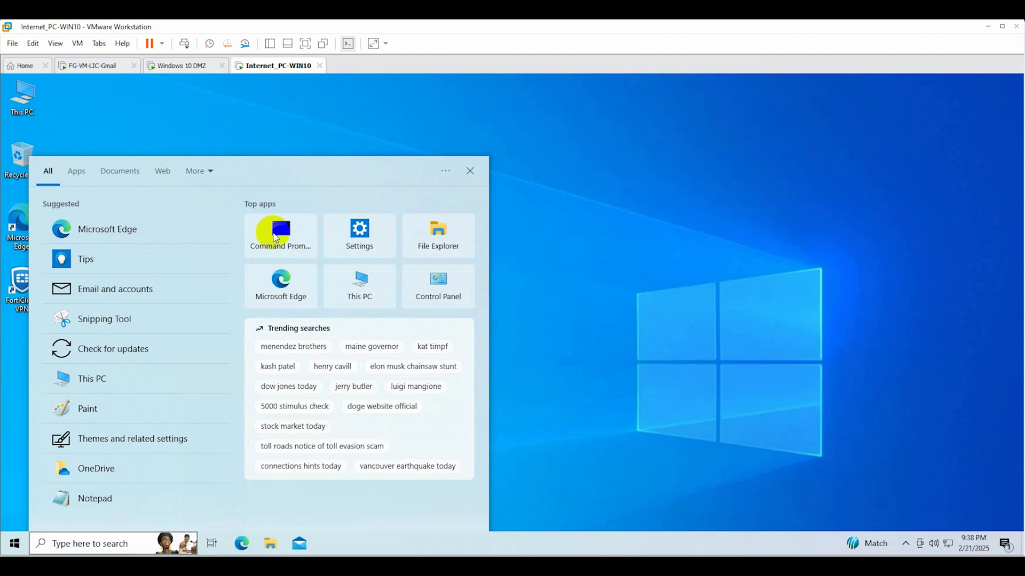
Ping 10.101.20.111 with the VPN down (all requests time out) and launch FortiClient VPN
{"action": "left_click", "coordinate": [281, 236]}
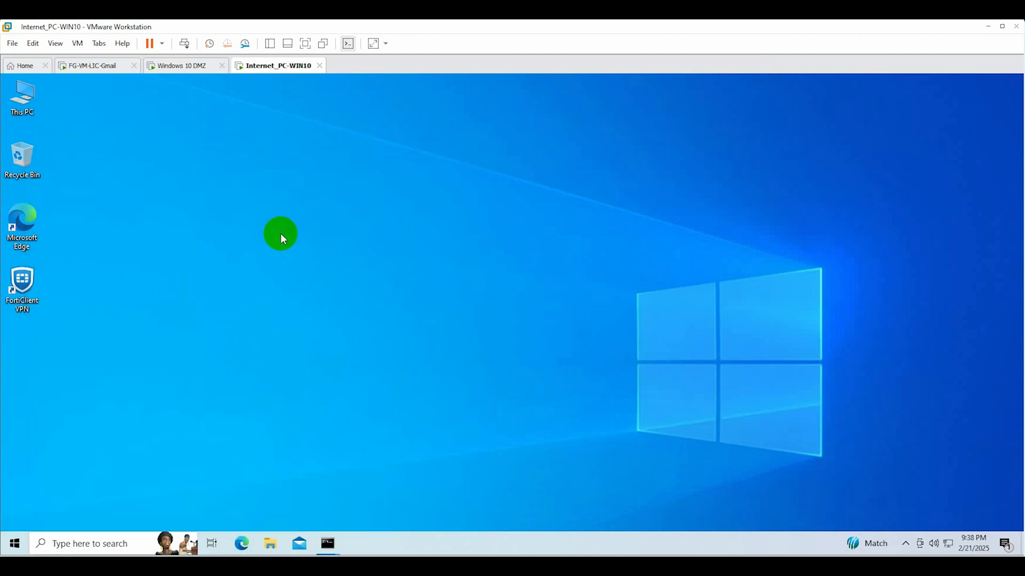
{"action": "type", "text": "p"}
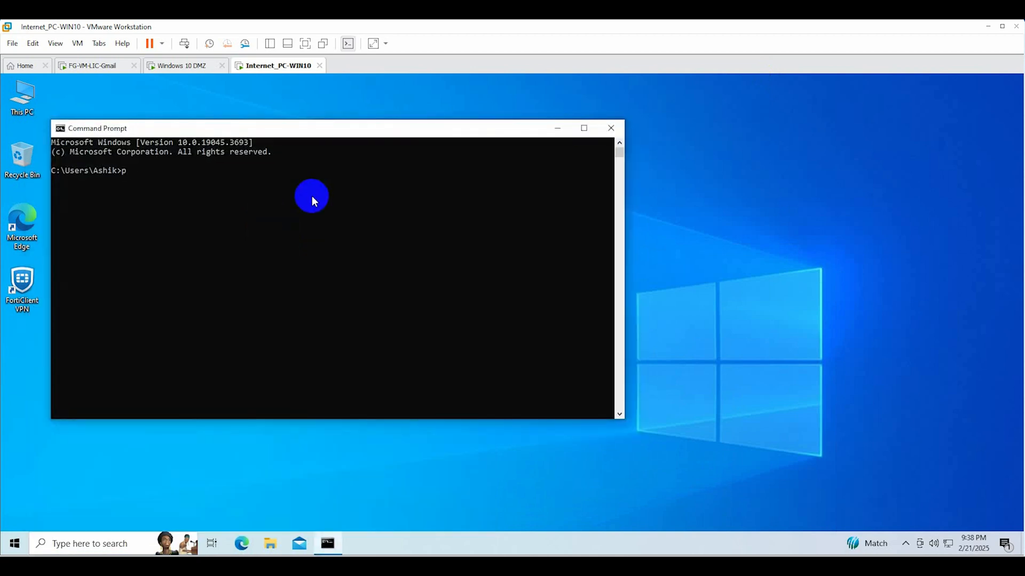
{"action": "type", "text": "ing 10.101.20.111"}
{"action": "key", "text": "Return"}
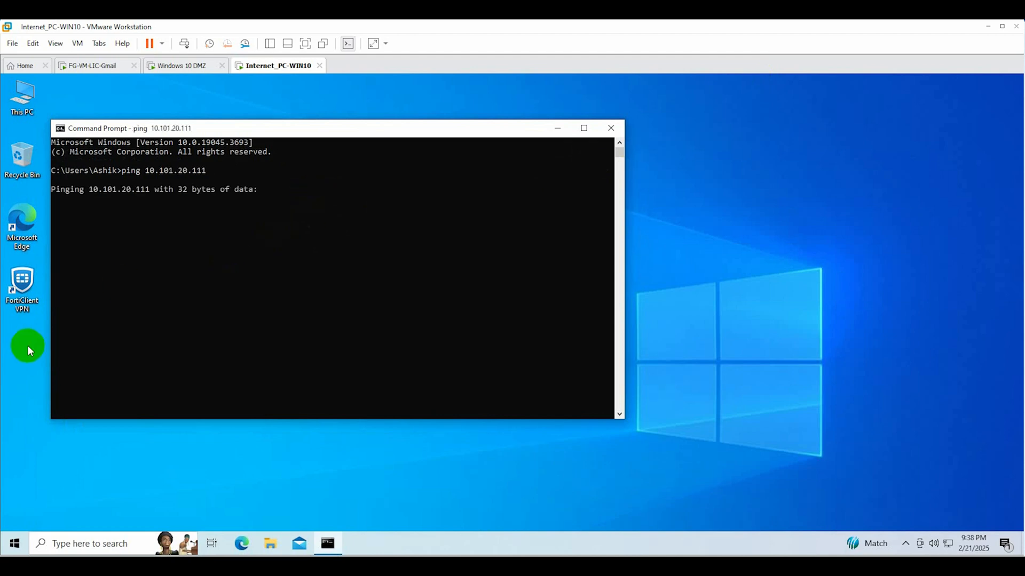
{"action": "left_click", "coordinate": [24, 282]}
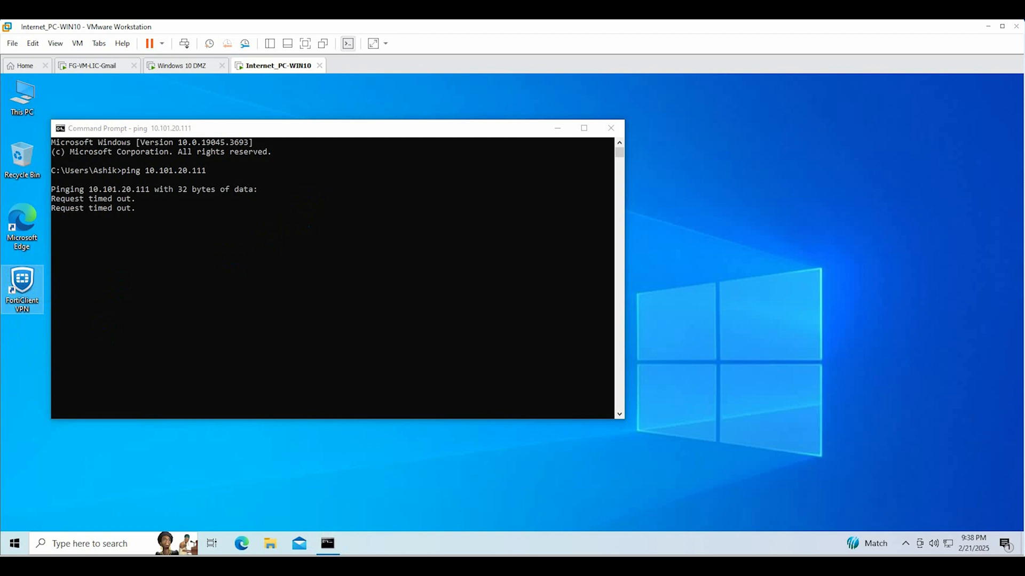
{"action": "key", "text": "ctrl+c"}
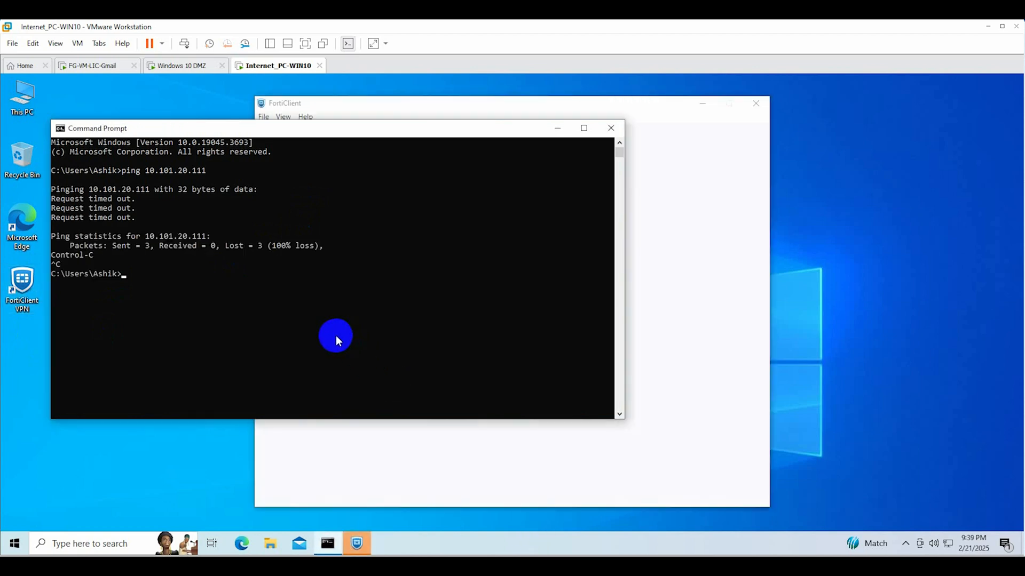
Connect Remote_Acc_VPN, decline network discovery, and rerun the ping to 10.101.20.111, now getting replies
{"action": "left_click", "coordinate": [486, 374]}
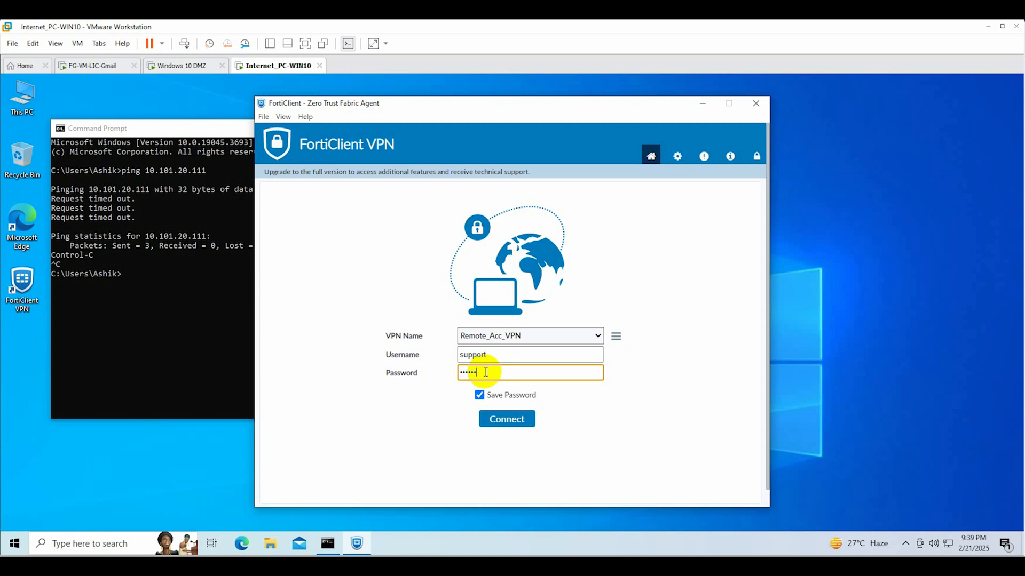
{"action": "left_click", "coordinate": [499, 421]}
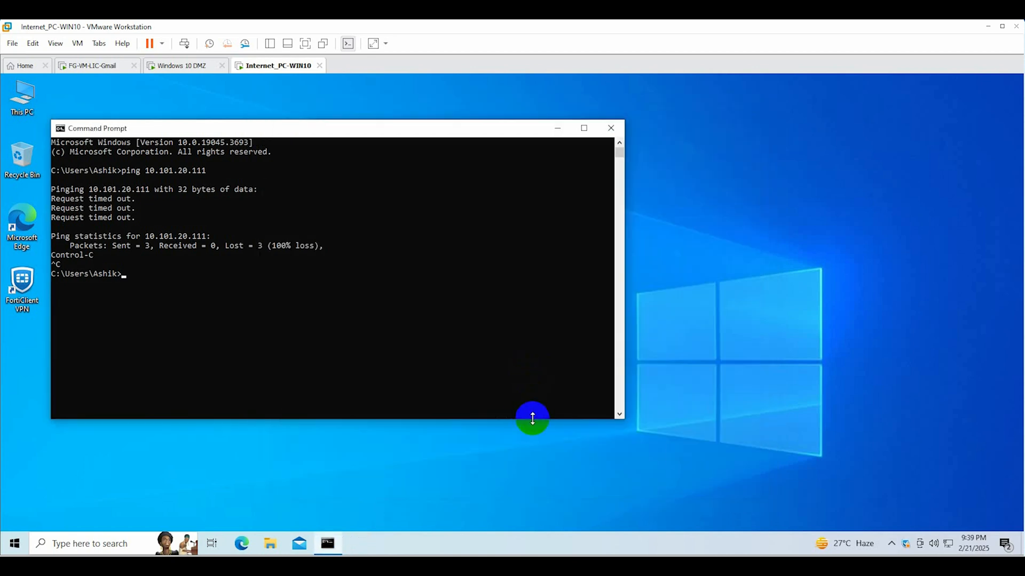
{"action": "left_click", "coordinate": [270, 347]}
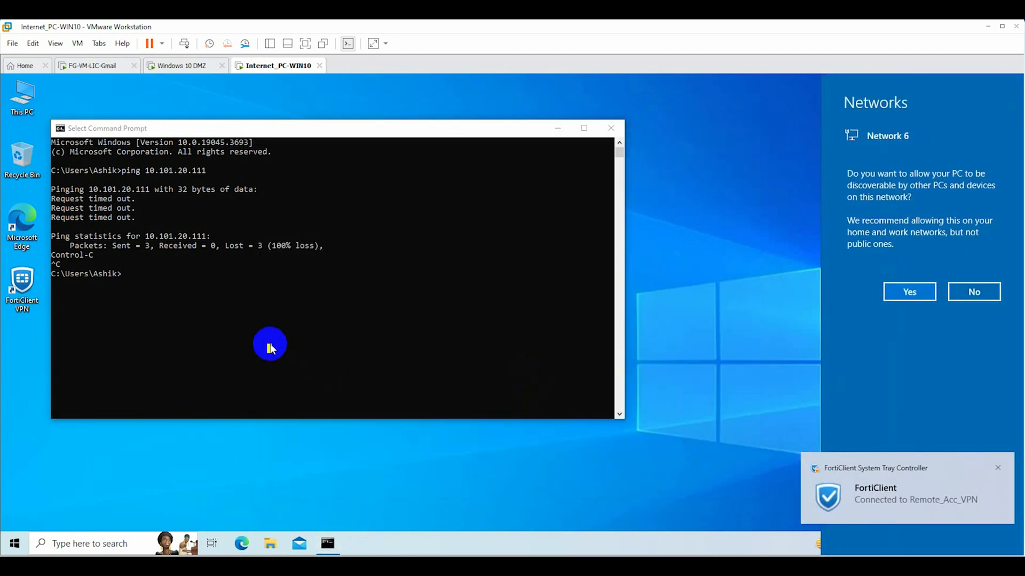
{"action": "left_click", "coordinate": [968, 289]}
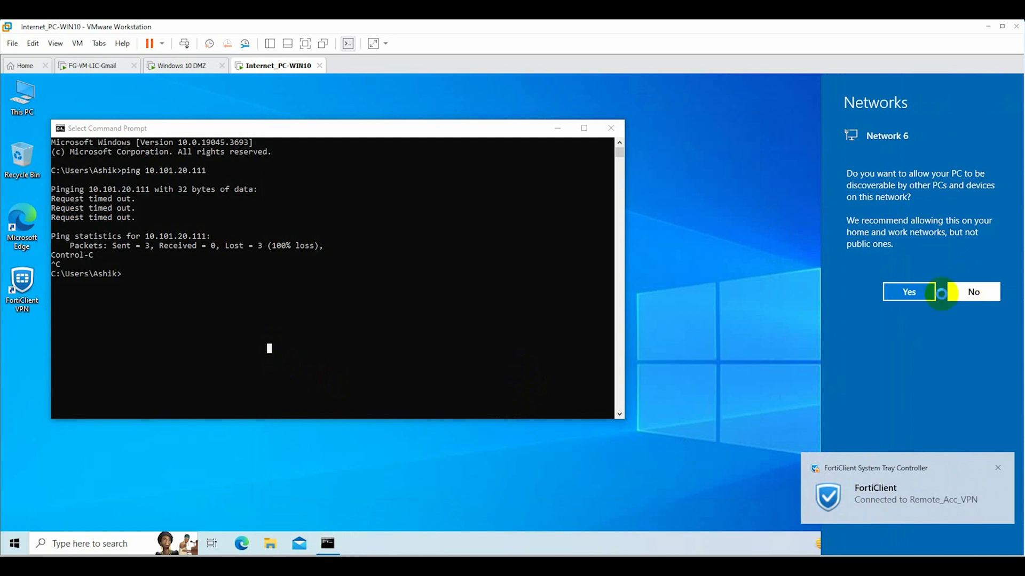
{"action": "key", "text": "Up"}
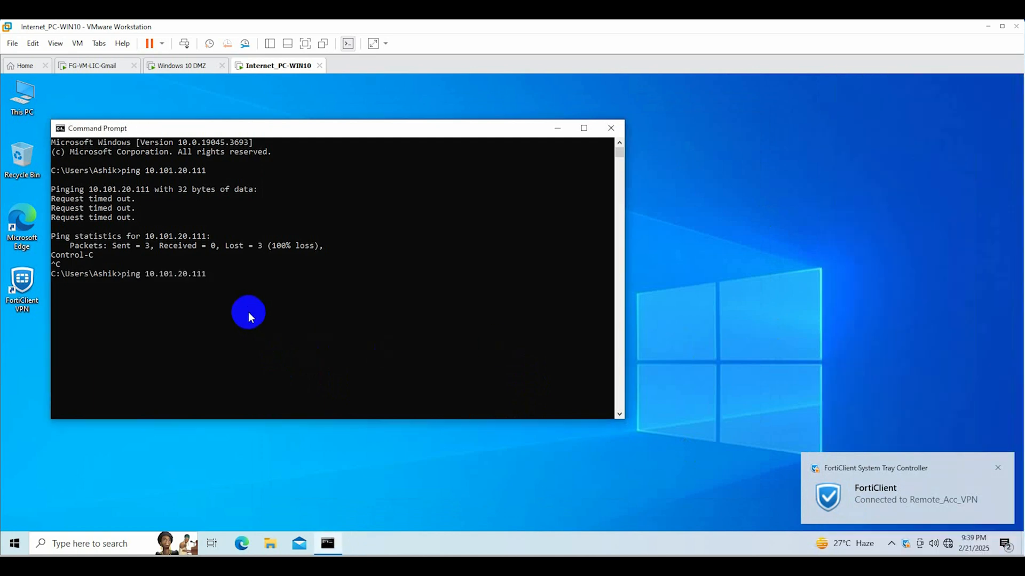
{"action": "key", "text": "Return"}
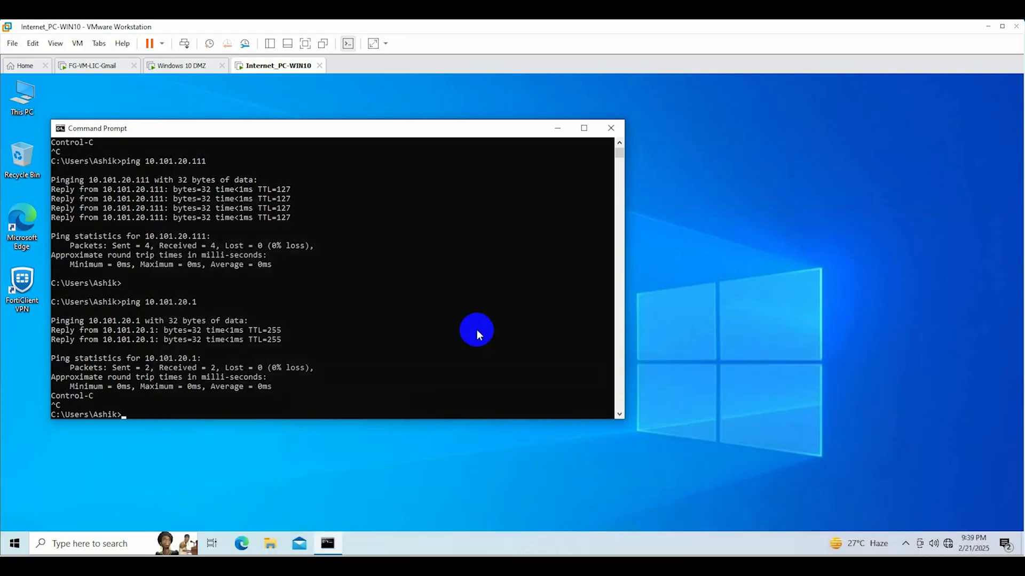
{"action": "left_click", "coordinate": [558, 128]}
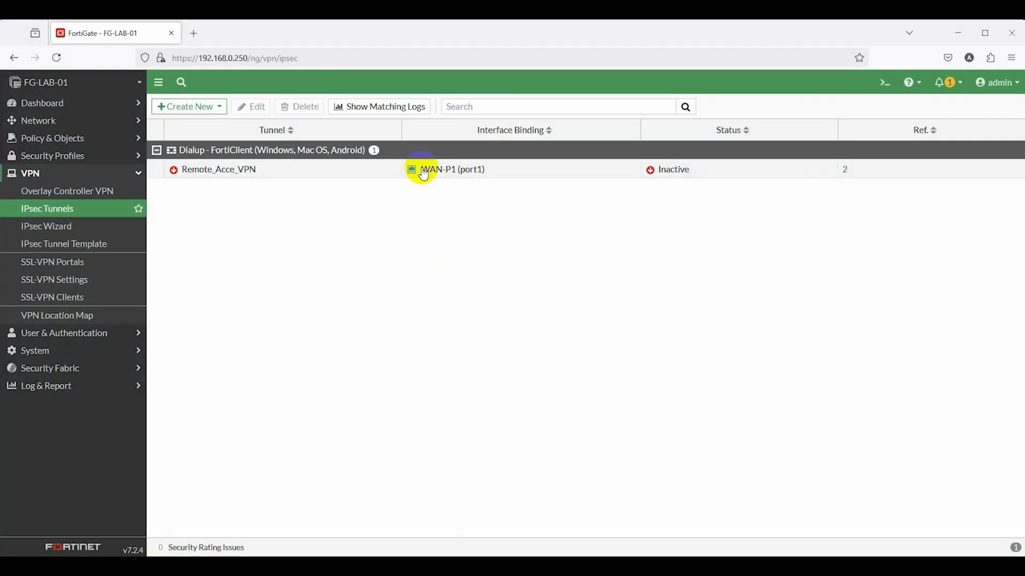
Refresh the tunnel status and open the vpn_Remote_Acce_VPN_remote_0 firewall policy for editing
{"action": "left_click", "coordinate": [27, 205]}
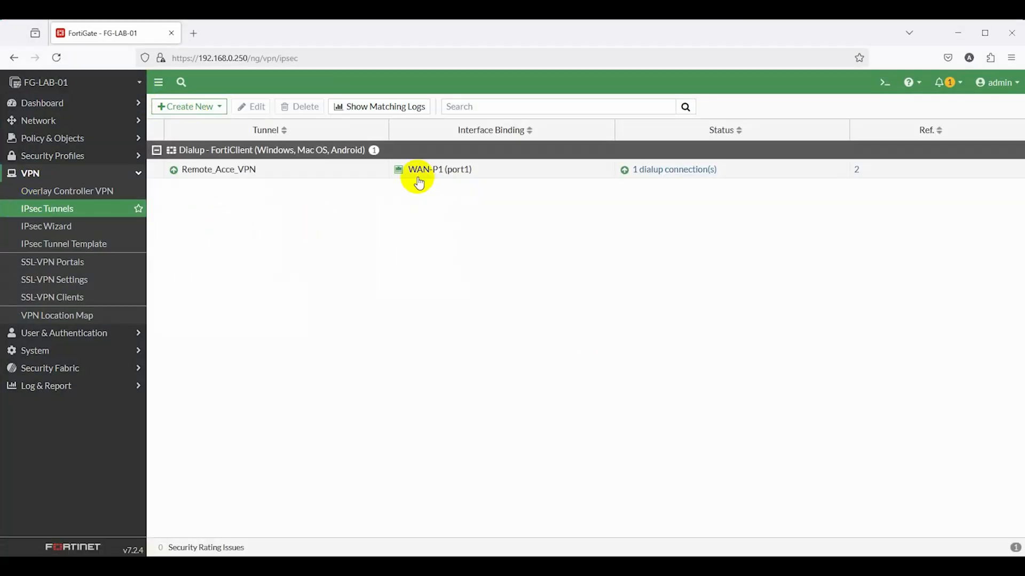
{"action": "left_click", "coordinate": [54, 156]}
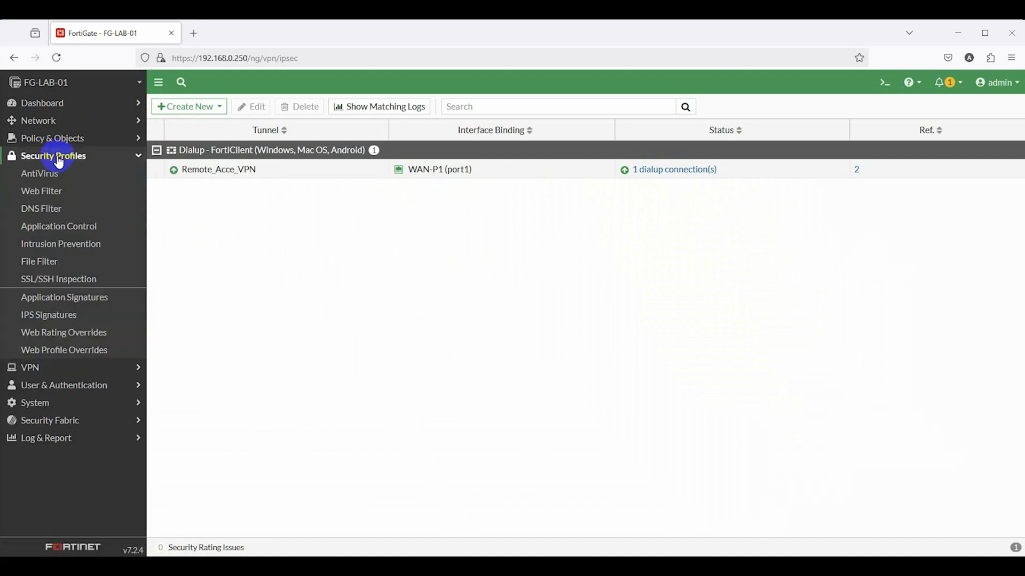
{"action": "left_click", "coordinate": [52, 140]}
{"action": "left_click", "coordinate": [47, 157]}
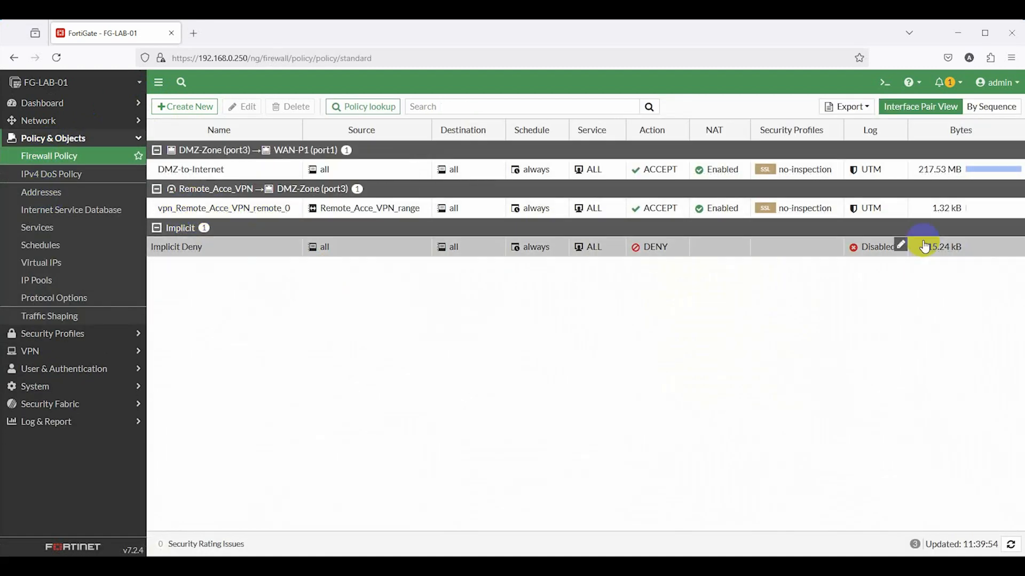
{"action": "double_click", "coordinate": [182, 211]}
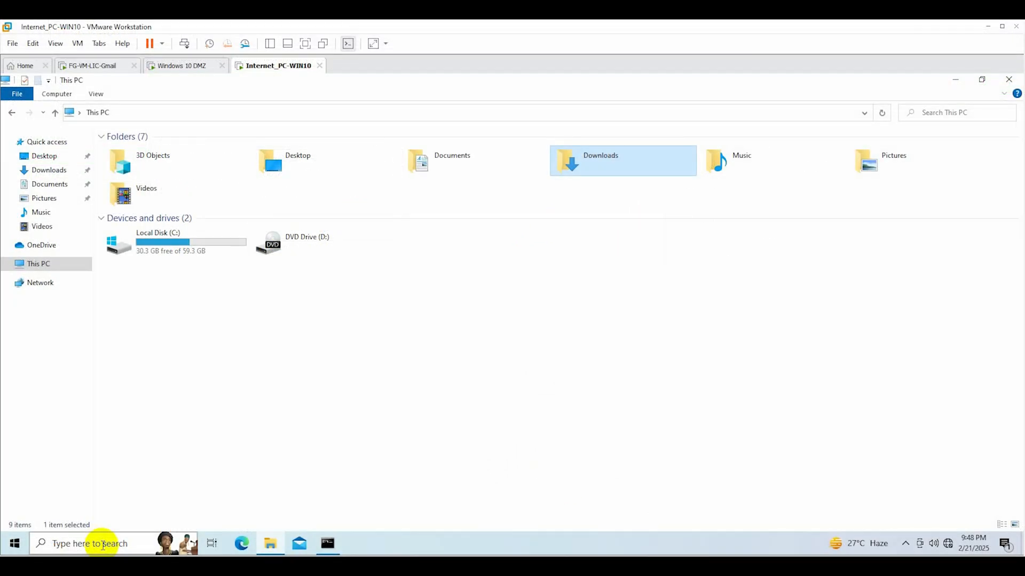
Map the share \\10.101.20.111\e as network drive Z:
{"action": "left_click", "coordinate": [74, 545]}
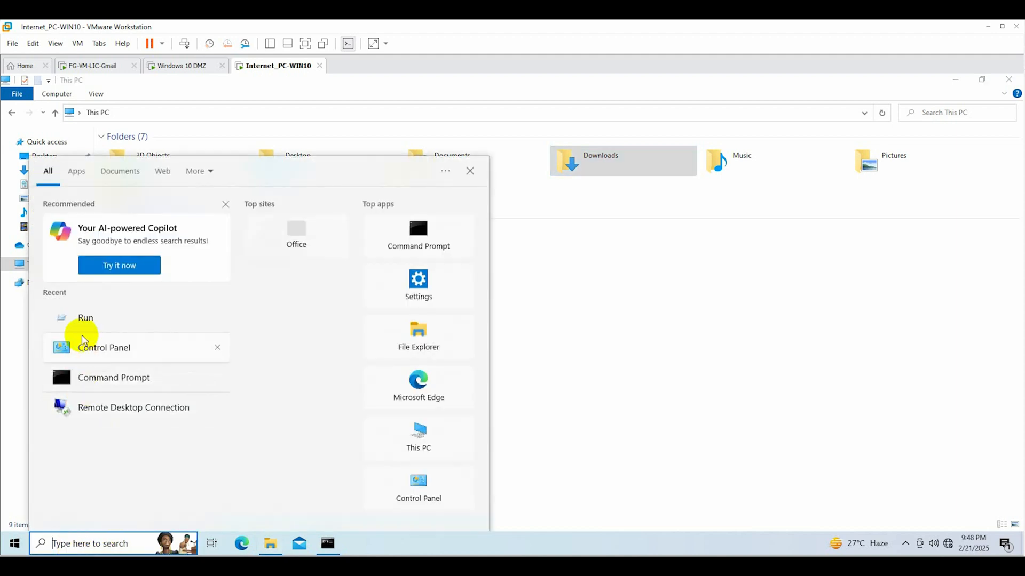
{"action": "left_click", "coordinate": [80, 320]}
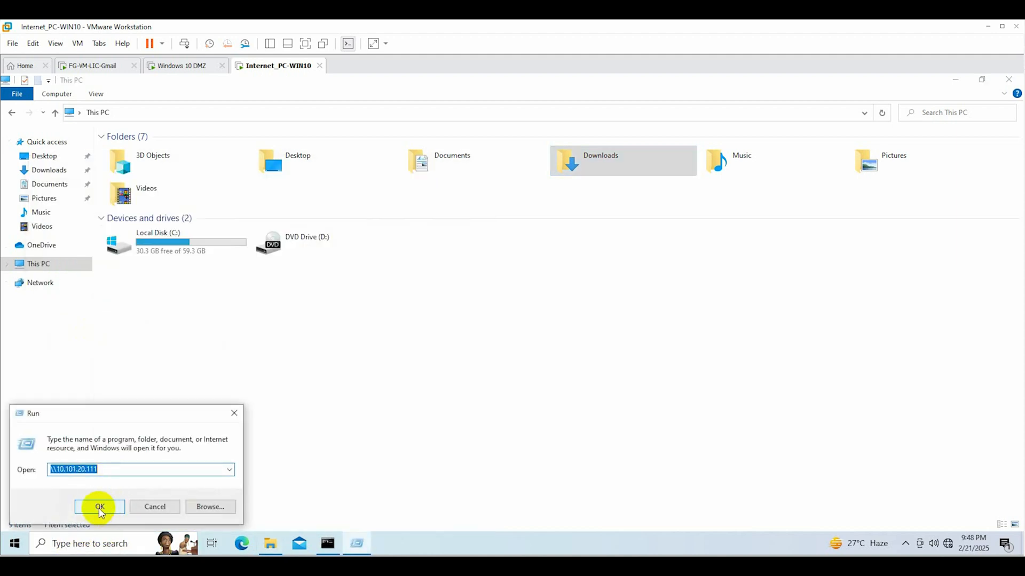
{"action": "left_click", "coordinate": [99, 507]}
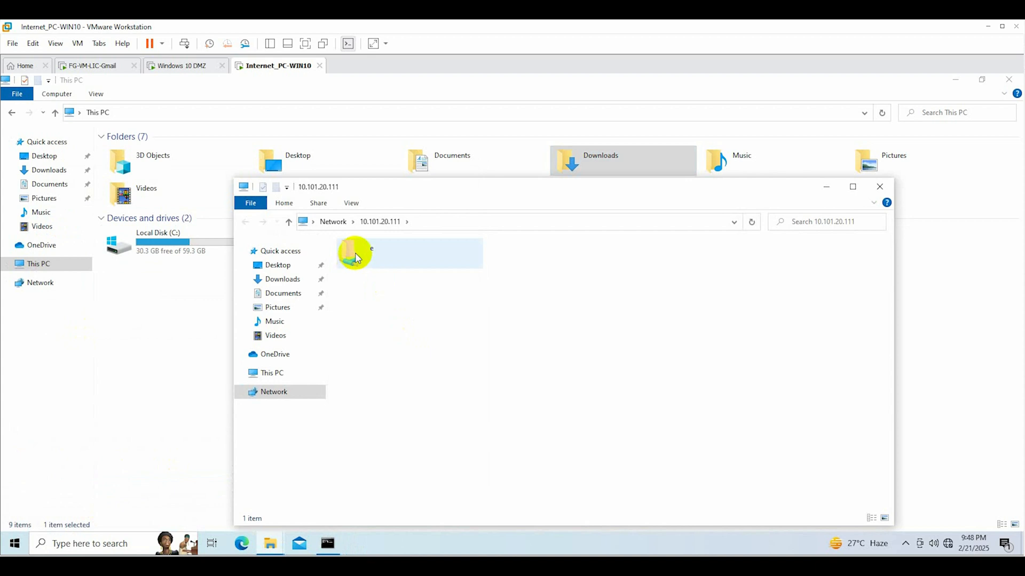
{"action": "left_click", "coordinate": [383, 260]}
{"action": "right_click", "coordinate": [377, 255]}
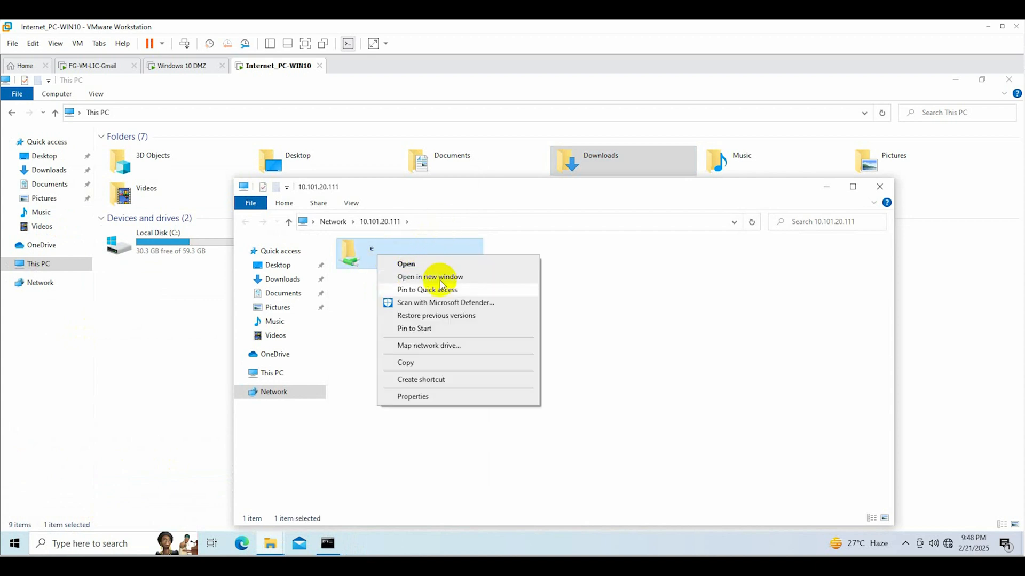
{"action": "left_click", "coordinate": [441, 346]}
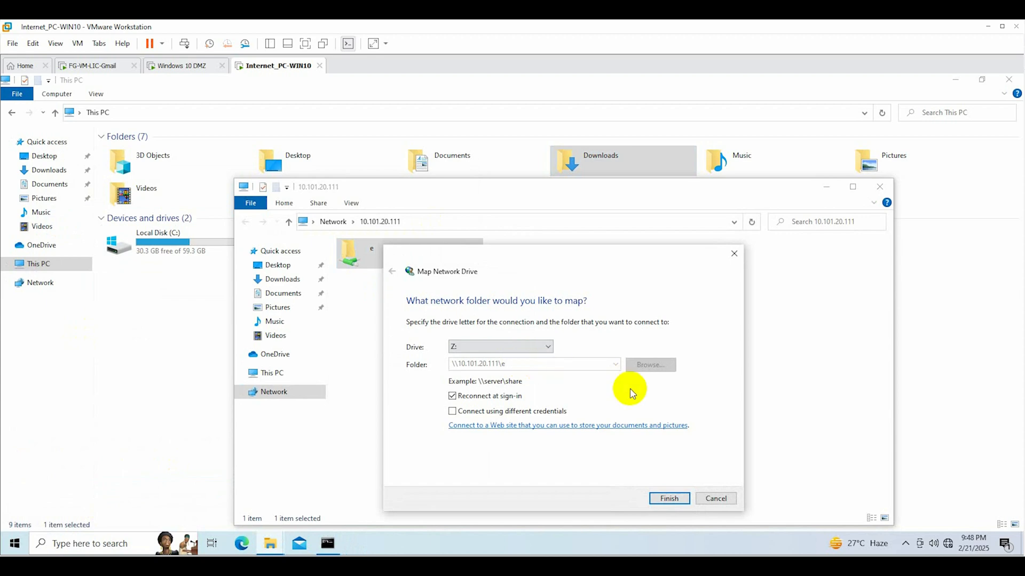
{"action": "left_click", "coordinate": [668, 498]}
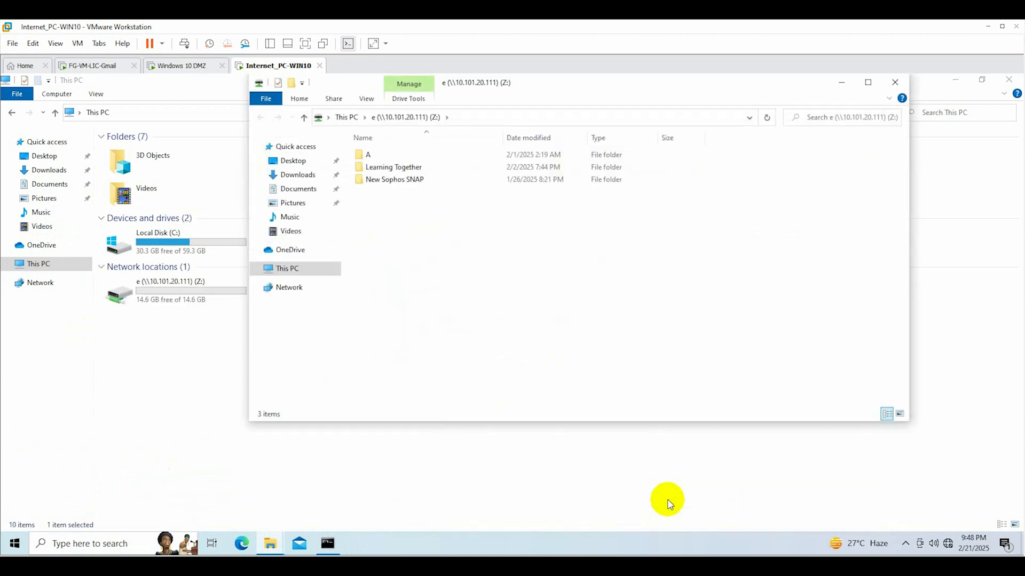
{"action": "left_click", "coordinate": [871, 80]}
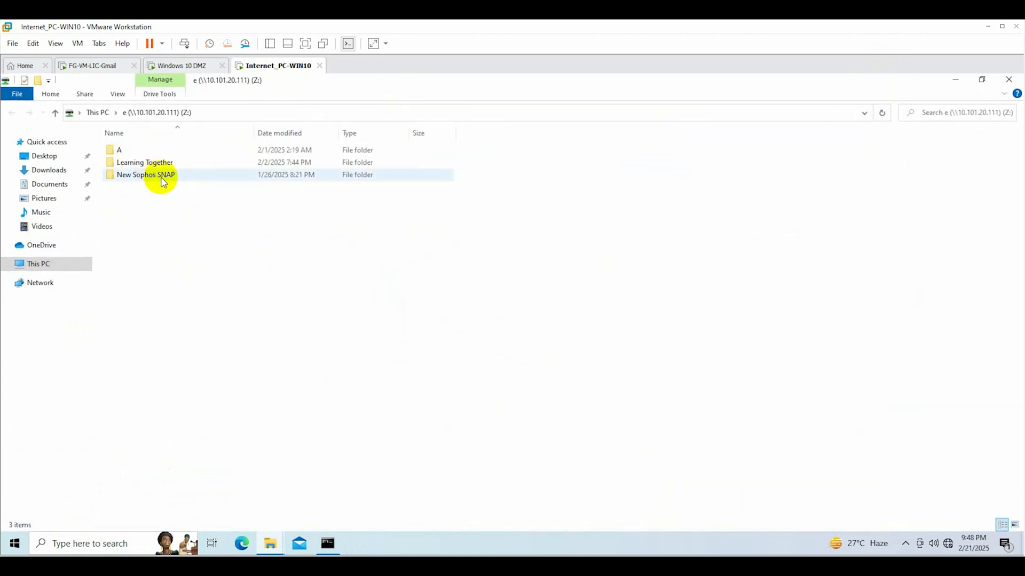
Delete folder A from the mapped drive and close the Explorer window
{"action": "left_click", "coordinate": [138, 162]}
{"action": "left_click", "coordinate": [129, 152]}
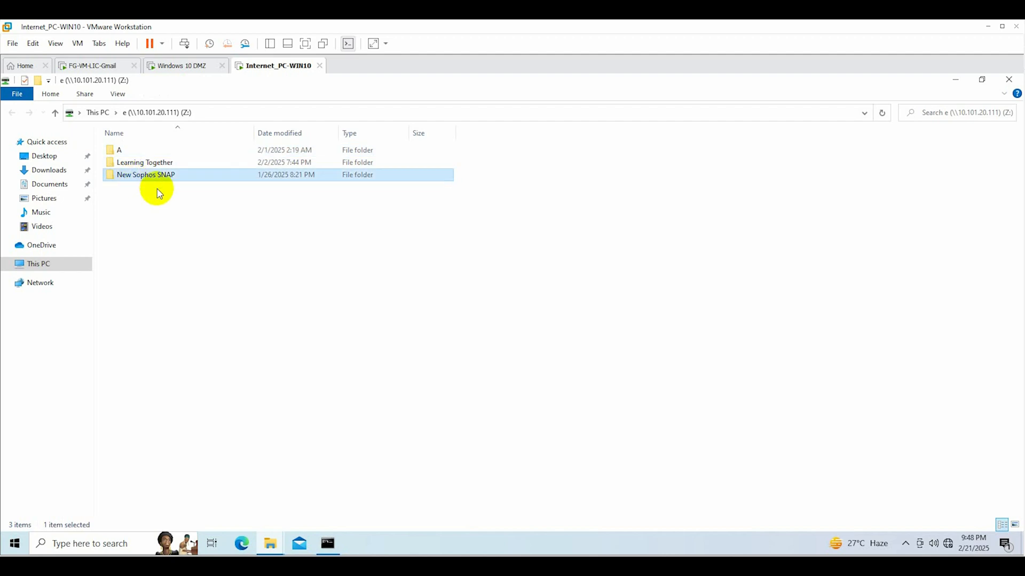
{"action": "left_click", "coordinate": [142, 161]}
{"action": "left_click", "coordinate": [136, 151]}
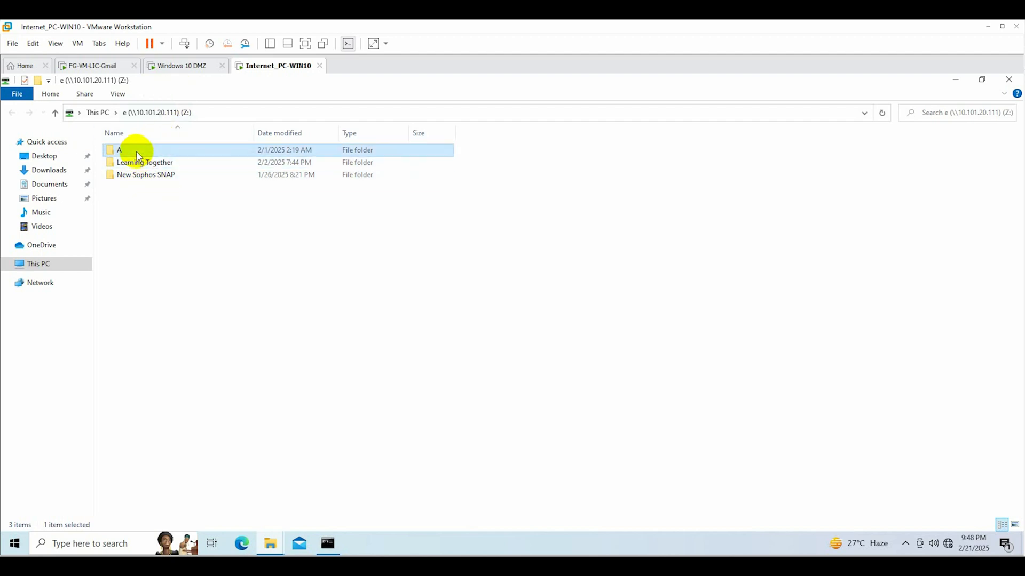
{"action": "key", "text": "Delete"}
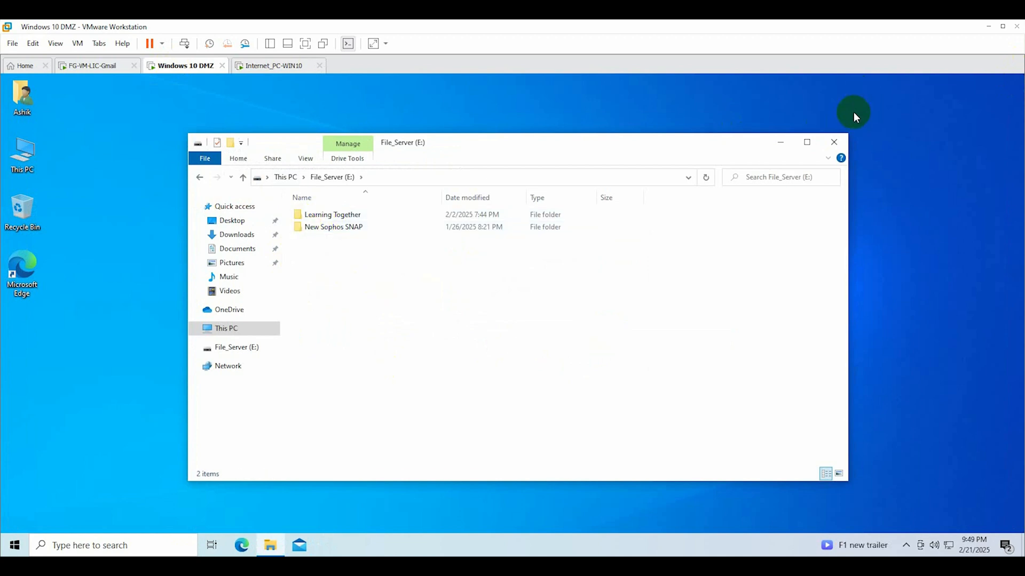
{"action": "left_click", "coordinate": [835, 144]}
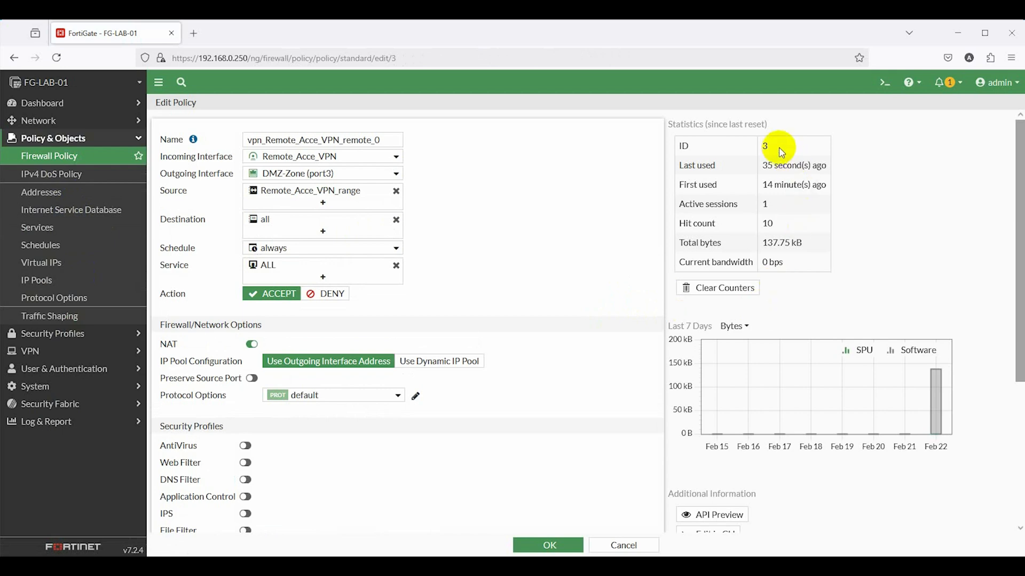
Check the VPN policy's Last used and First used statistics, then cancel Edit Policy without changes
{"action": "left_click_drag", "start_coordinate": [765, 165], "coordinate": [832, 166]}
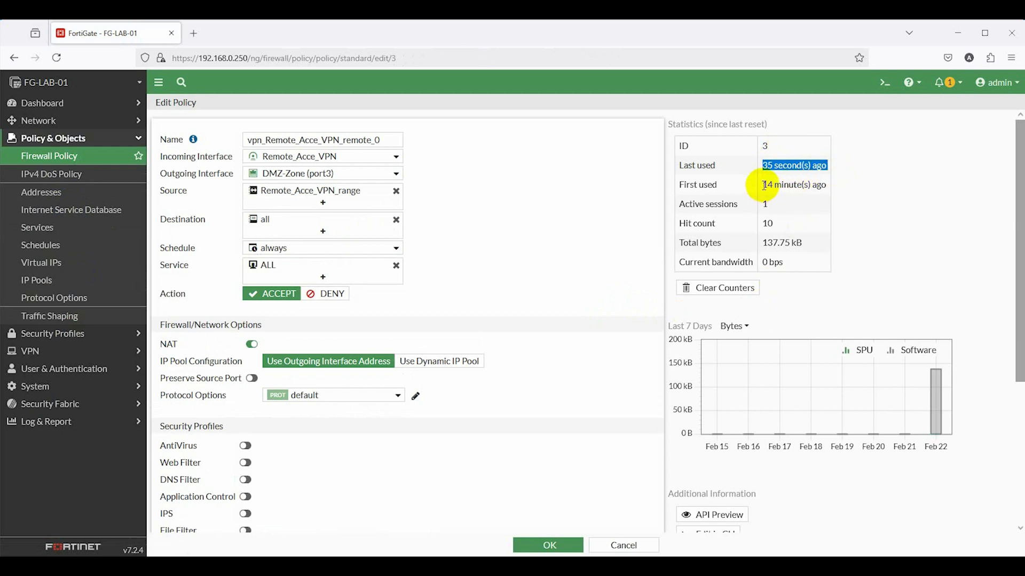
{"action": "left_click_drag", "start_coordinate": [762, 185], "coordinate": [830, 187]}
{"action": "scroll", "coordinate": [840, 412], "scroll_direction": "down", "scroll_amount": 1}
{"action": "scroll", "coordinate": [840, 412], "scroll_direction": "up", "scroll_amount": 1}
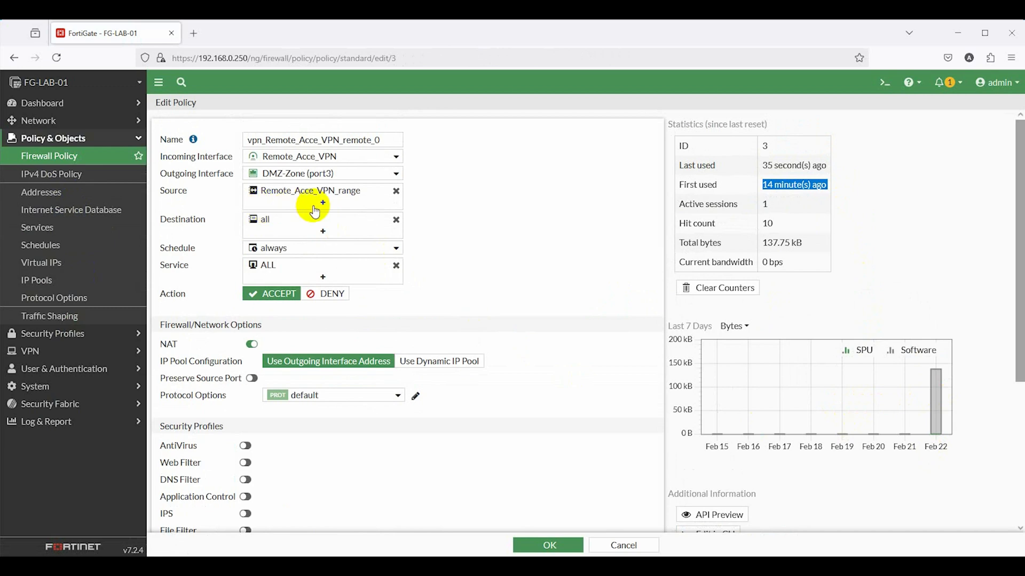
{"action": "left_click", "coordinate": [64, 163]}
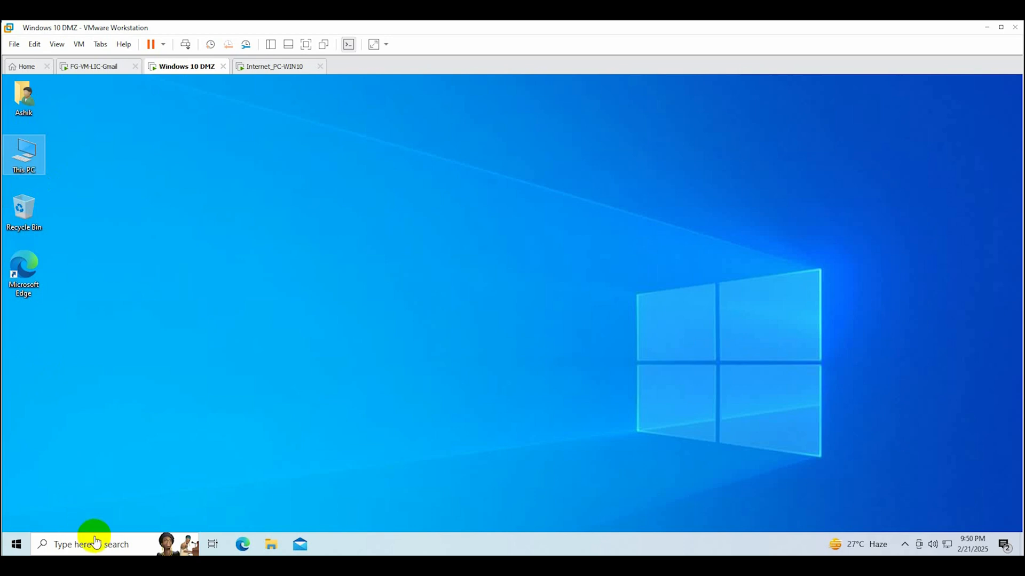
Reach Turn Windows features on or off through Control Panel's Programs and Features, and maximize it
{"action": "left_click", "coordinate": [95, 543]}
{"action": "type", "text": "con"}
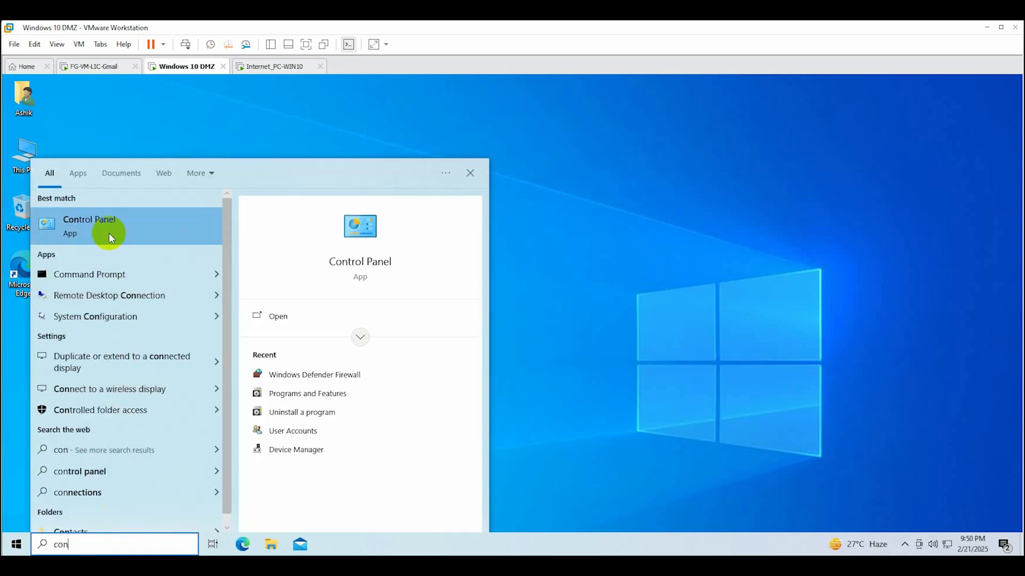
{"action": "left_click", "coordinate": [109, 233]}
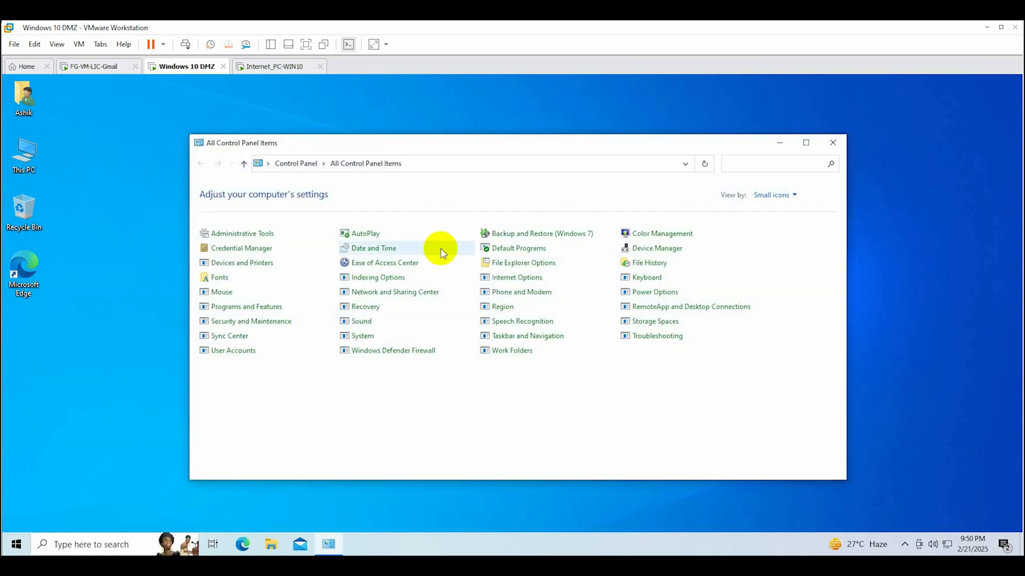
{"action": "left_click", "coordinate": [806, 142]}
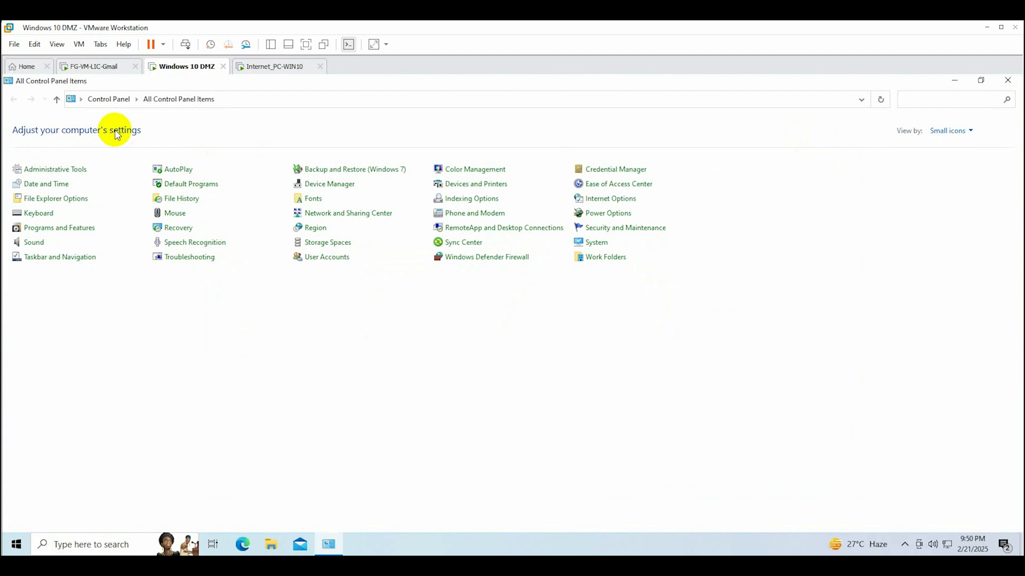
{"action": "left_click", "coordinate": [47, 228]}
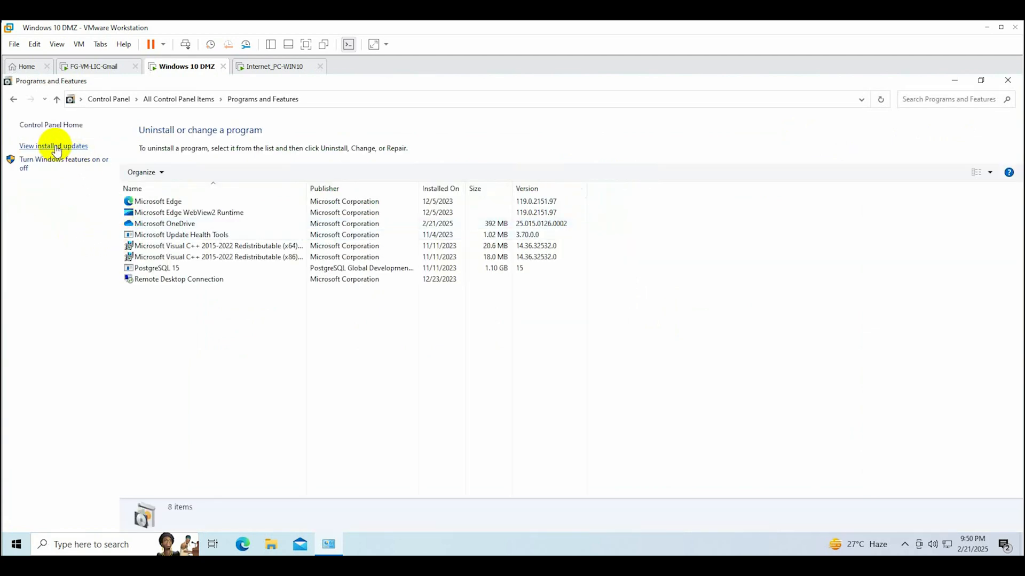
{"action": "left_click", "coordinate": [67, 160]}
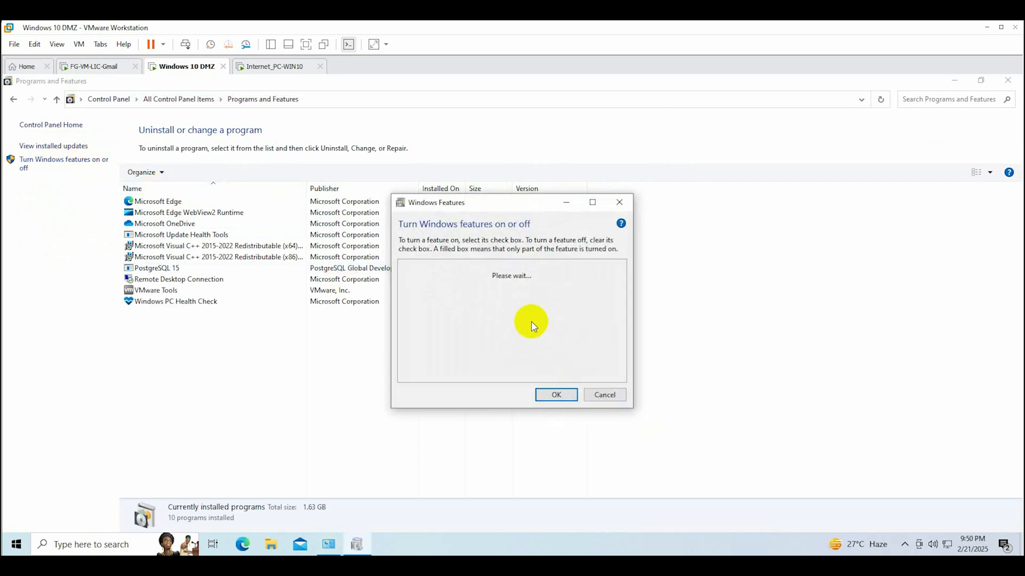
{"action": "left_click", "coordinate": [488, 287]}
{"action": "left_click", "coordinate": [592, 202]}
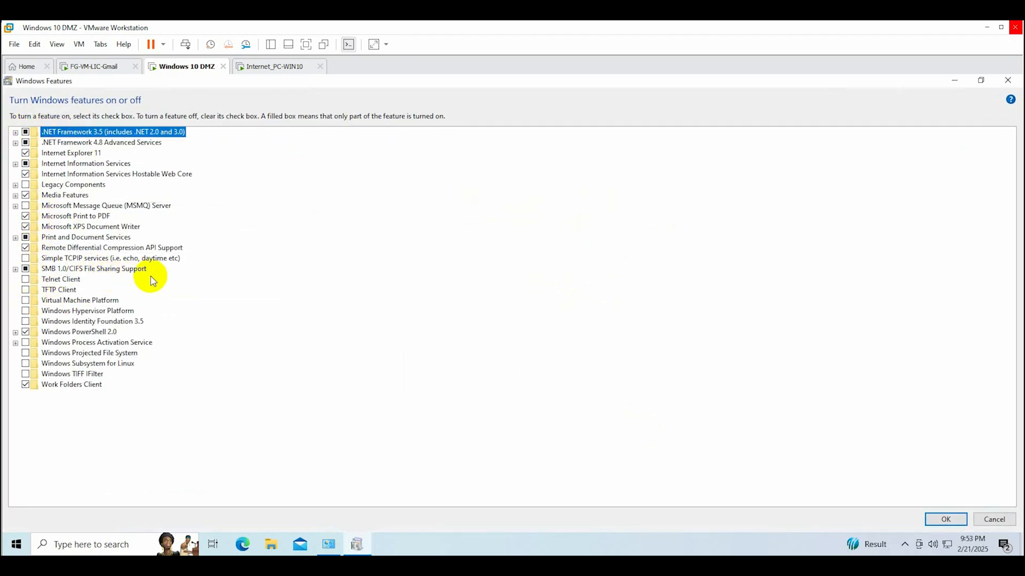
Enable Internet Information Services with FTP Server, Web Management Tools and .NET Extensibility 3.5
{"action": "left_click", "coordinate": [25, 174]}
{"action": "left_click", "coordinate": [15, 164]}
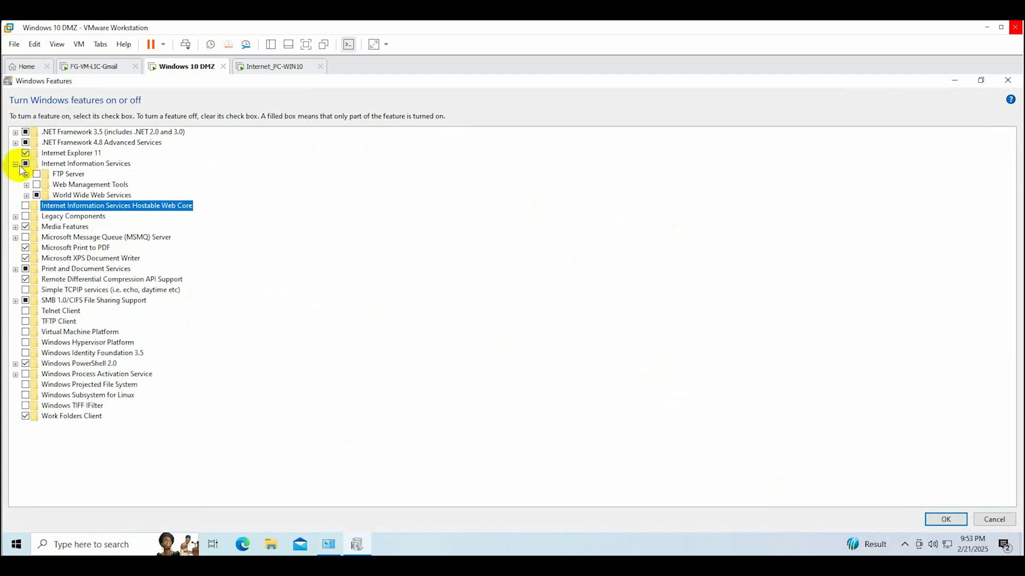
{"action": "left_click", "coordinate": [36, 174]}
{"action": "left_click", "coordinate": [37, 184]}
{"action": "left_click", "coordinate": [26, 196]}
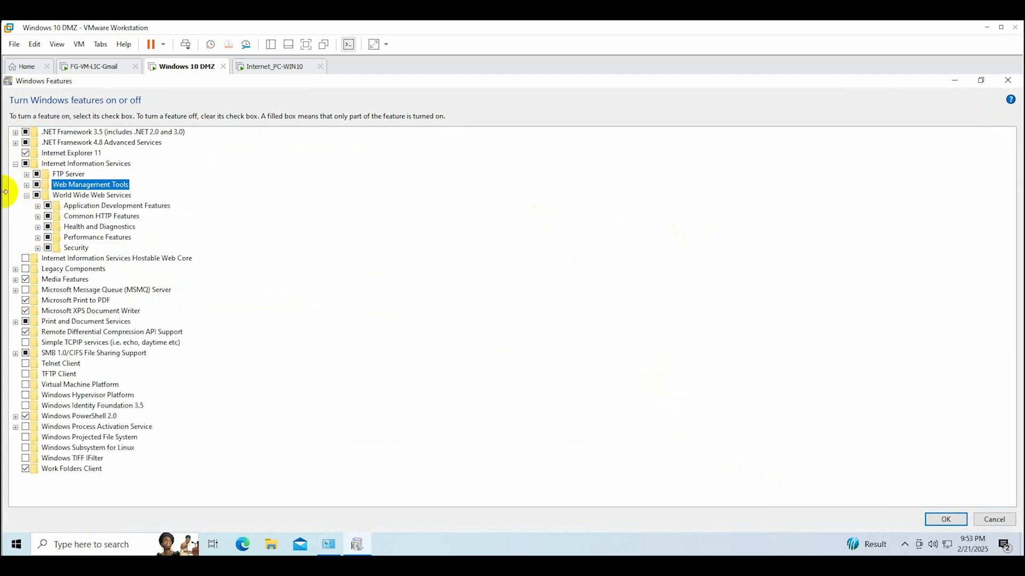
{"action": "left_click", "coordinate": [37, 248]}
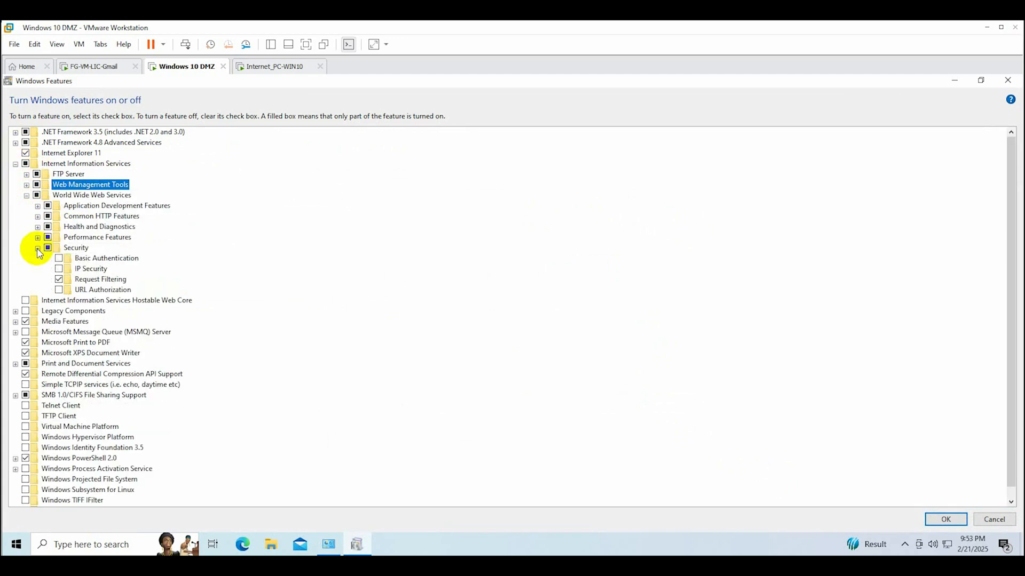
{"action": "left_click", "coordinate": [37, 206]}
{"action": "left_click", "coordinate": [59, 216]}
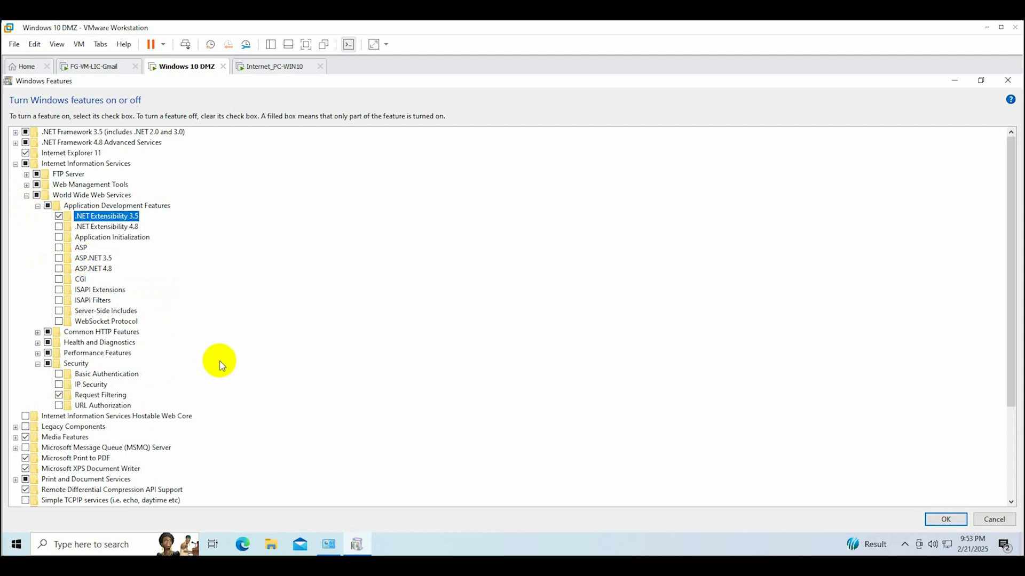
Add IIS Management Scripts and Tools and IIS Management Service, then apply the features
{"action": "left_click", "coordinate": [26, 185]}
{"action": "left_click", "coordinate": [37, 196]}
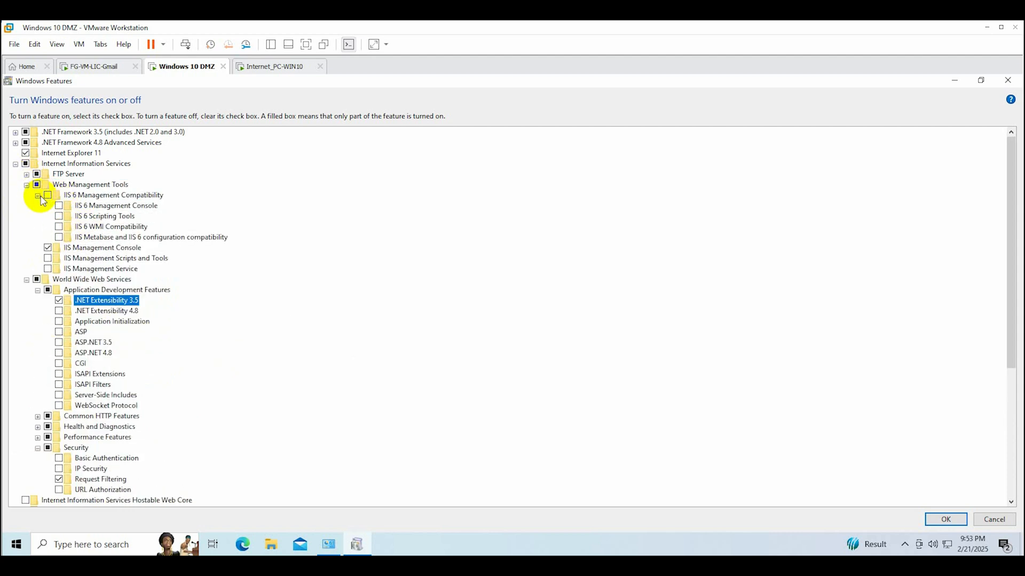
{"action": "left_click", "coordinate": [47, 258]}
{"action": "left_click", "coordinate": [48, 269]}
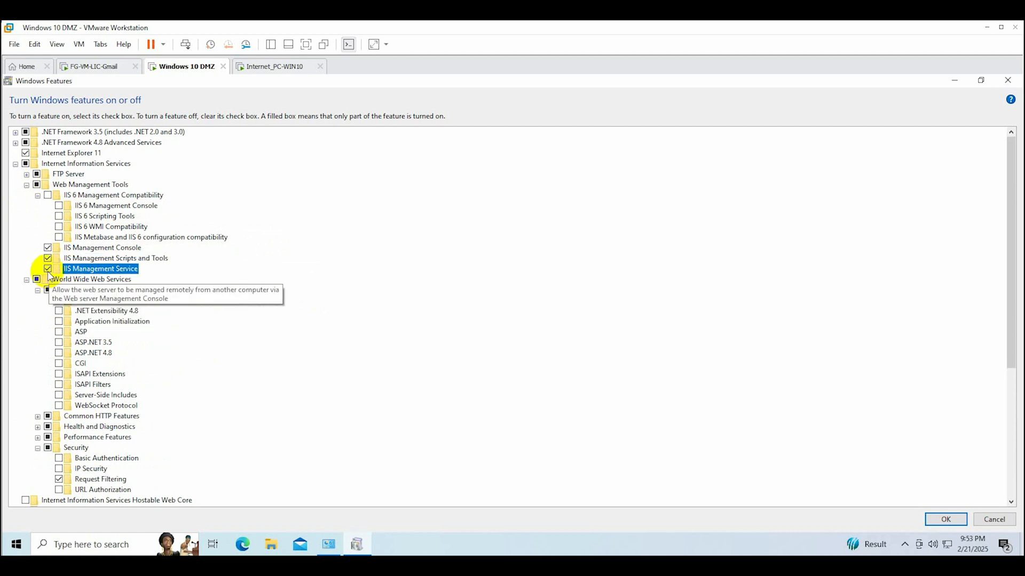
{"action": "left_click", "coordinate": [945, 520]}
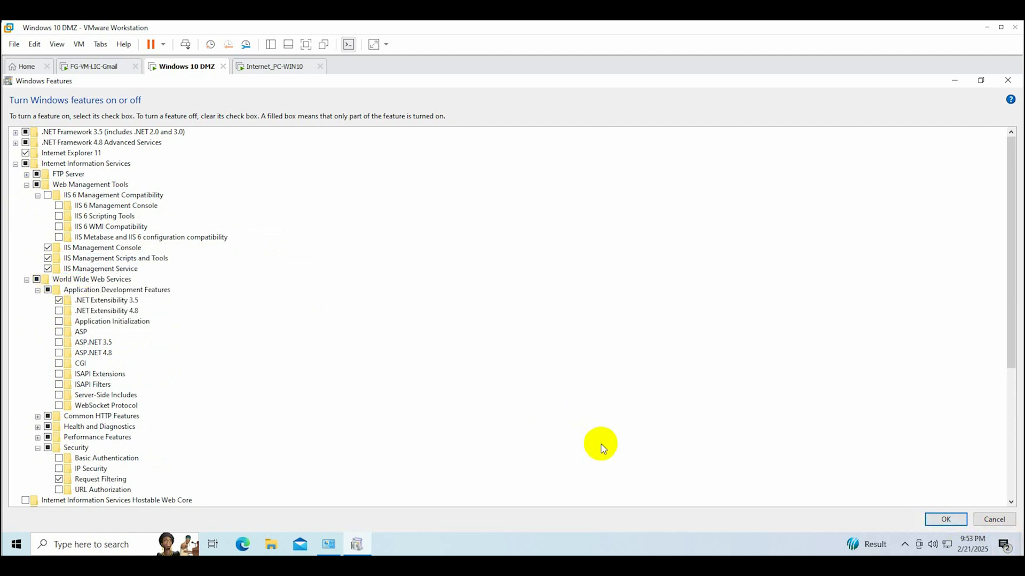
{"action": "left_click", "coordinate": [945, 520]}
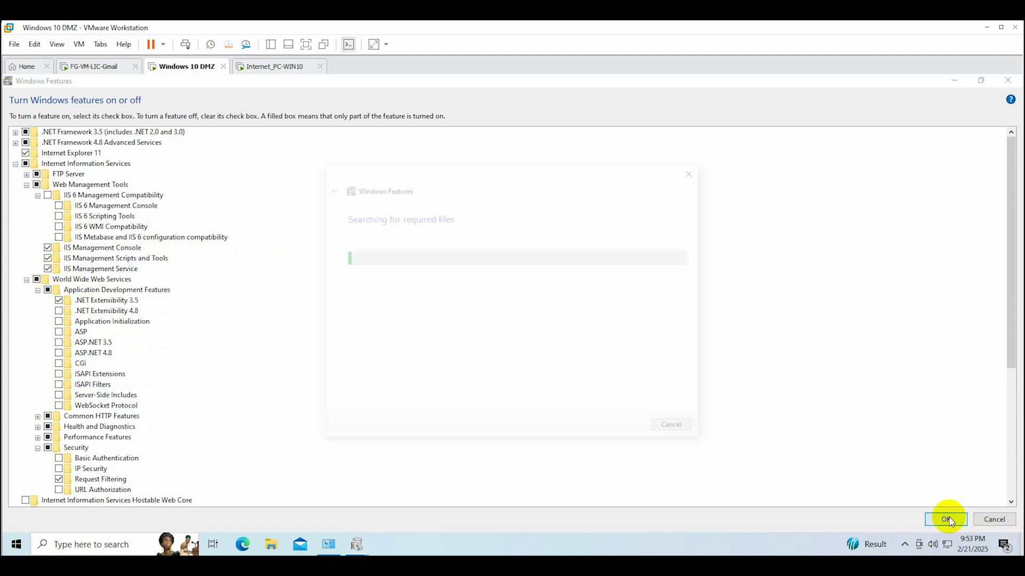
Let Windows Update download the required files so the IIS installation completes
{"action": "left_click", "coordinate": [372, 272]}
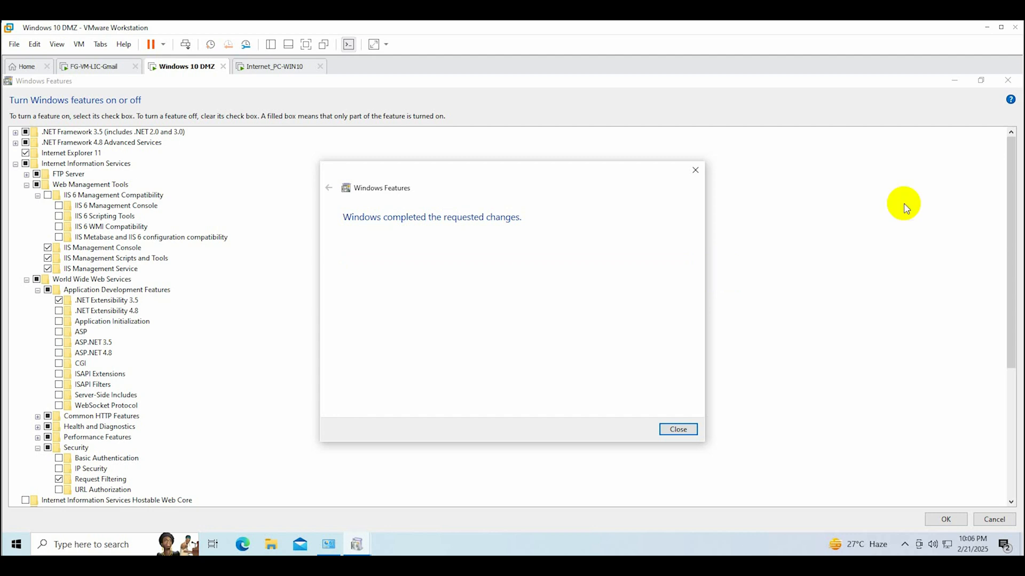
{"action": "left_click", "coordinate": [676, 429]}
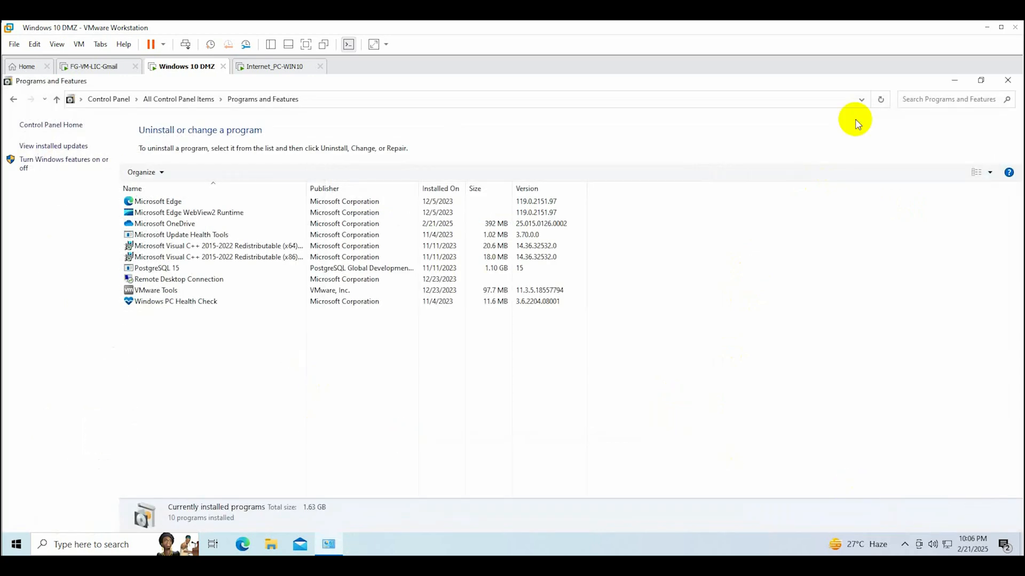
{"action": "left_click", "coordinate": [1007, 81]}
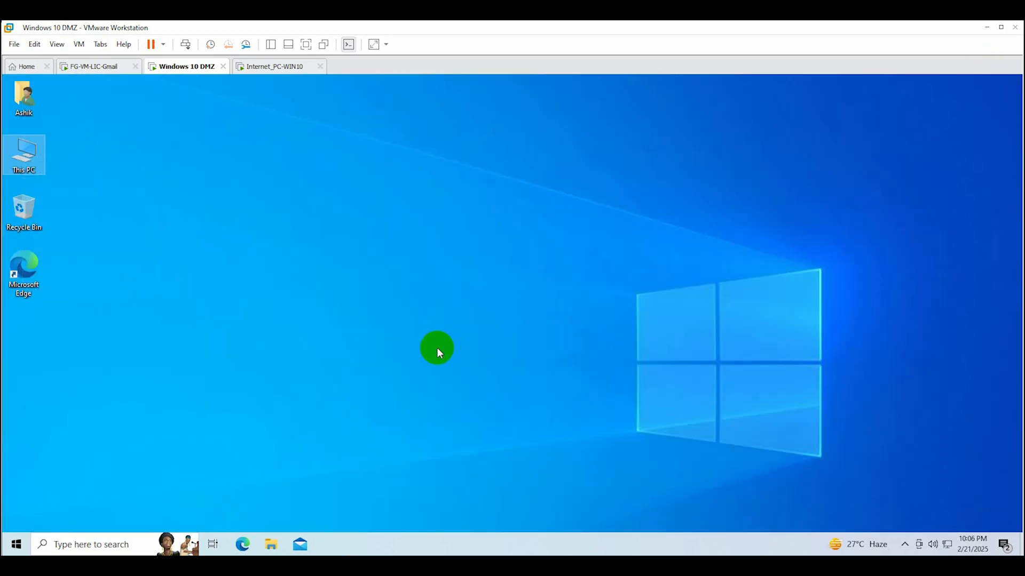
{"action": "double_click", "coordinate": [29, 272]}
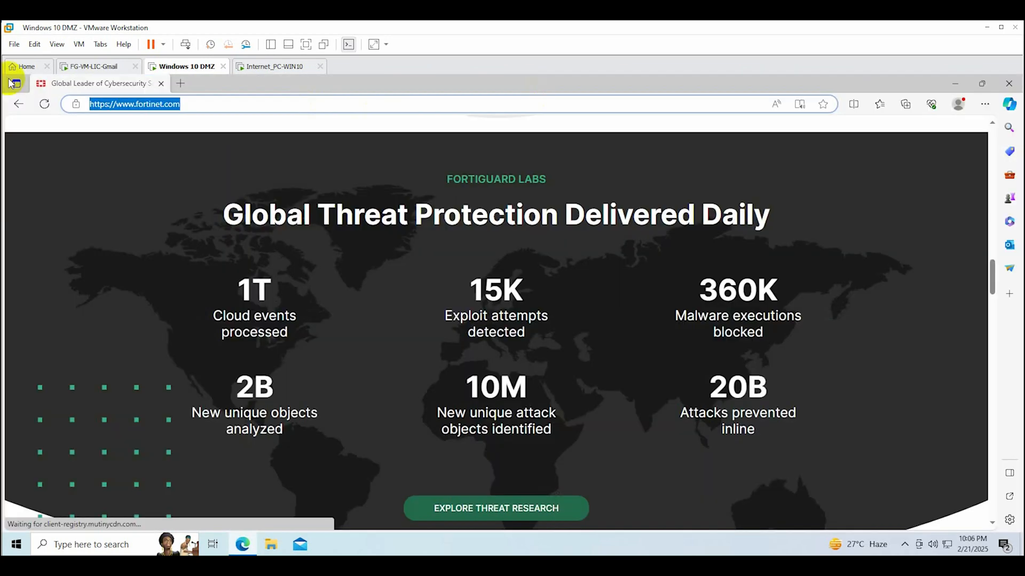
{"action": "type", "text": "http://localhost"}
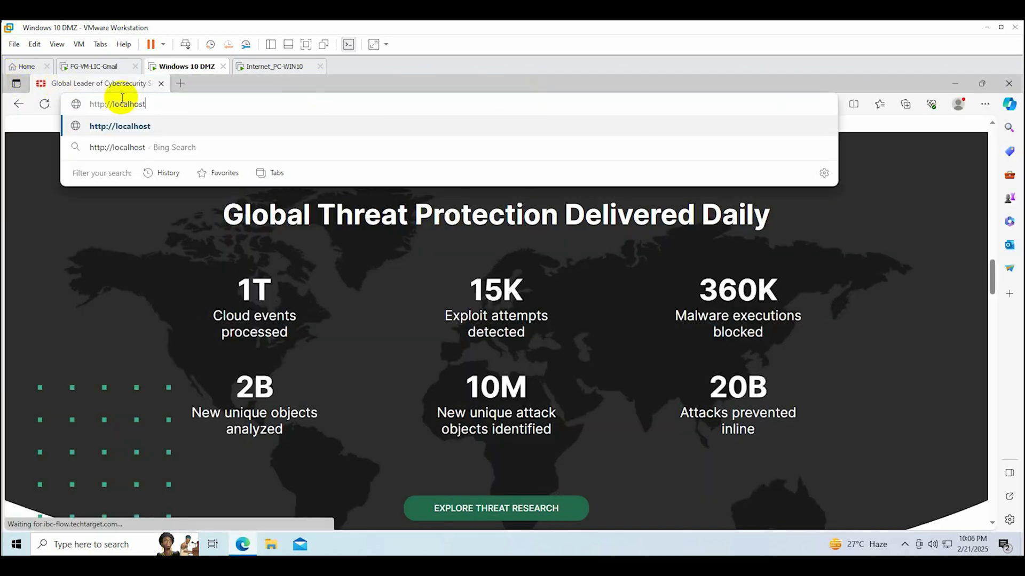
{"action": "key", "text": "Return"}
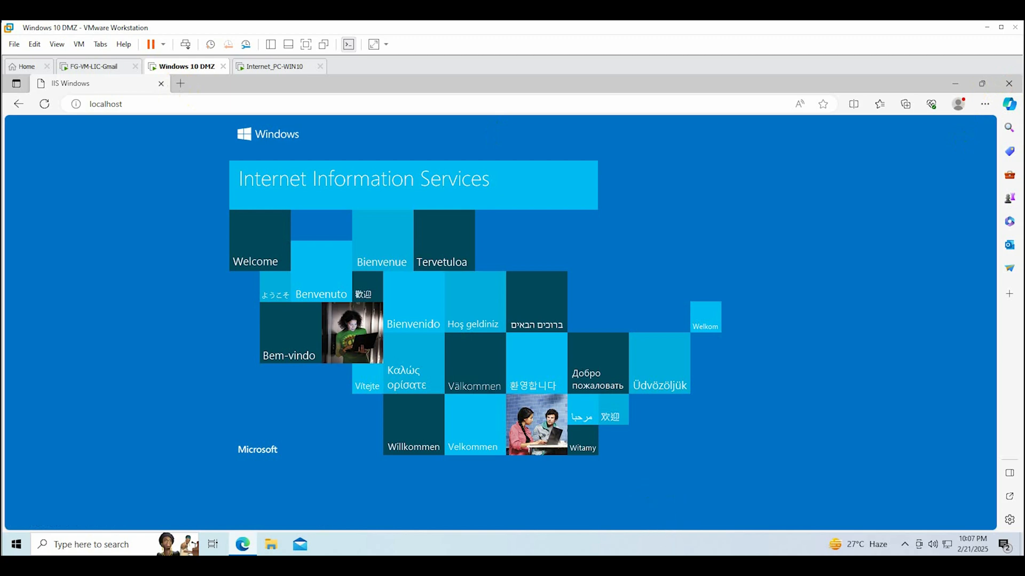
{"action": "left_click", "coordinate": [264, 66]}
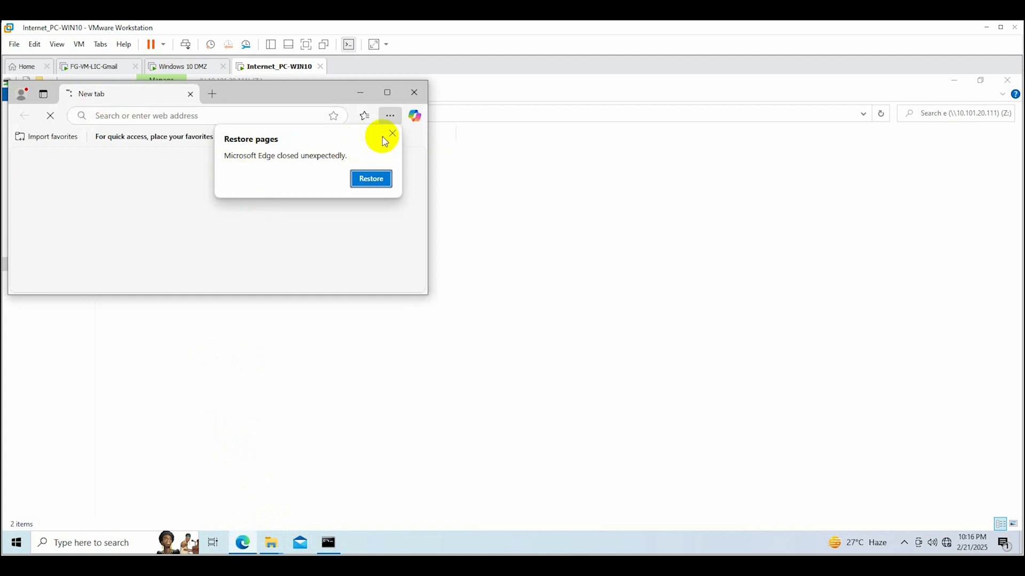
{"action": "left_click", "coordinate": [391, 120]}
{"action": "left_click", "coordinate": [387, 92]}
{"action": "left_click", "coordinate": [197, 101]}
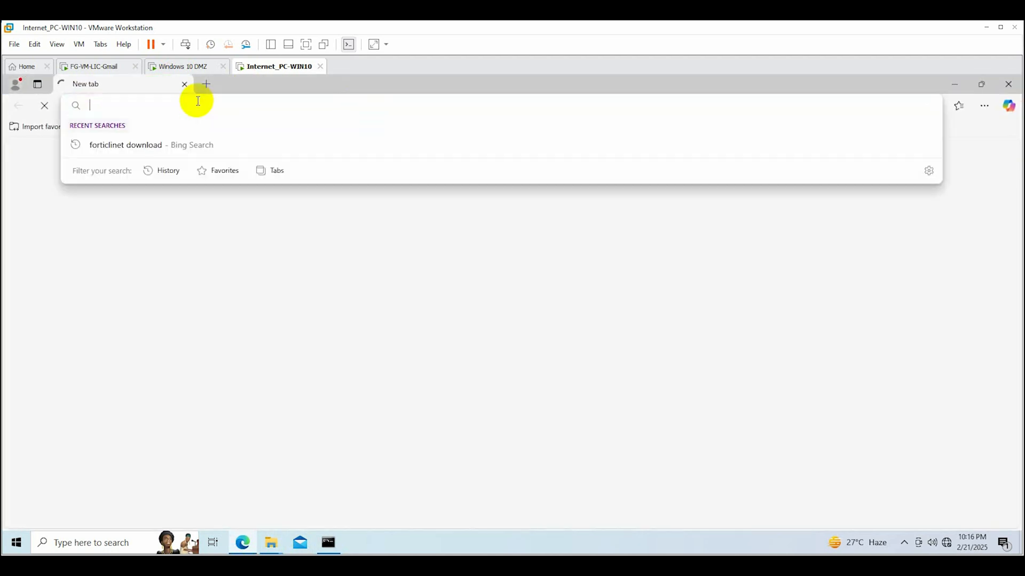
{"action": "type", "text": "http"}
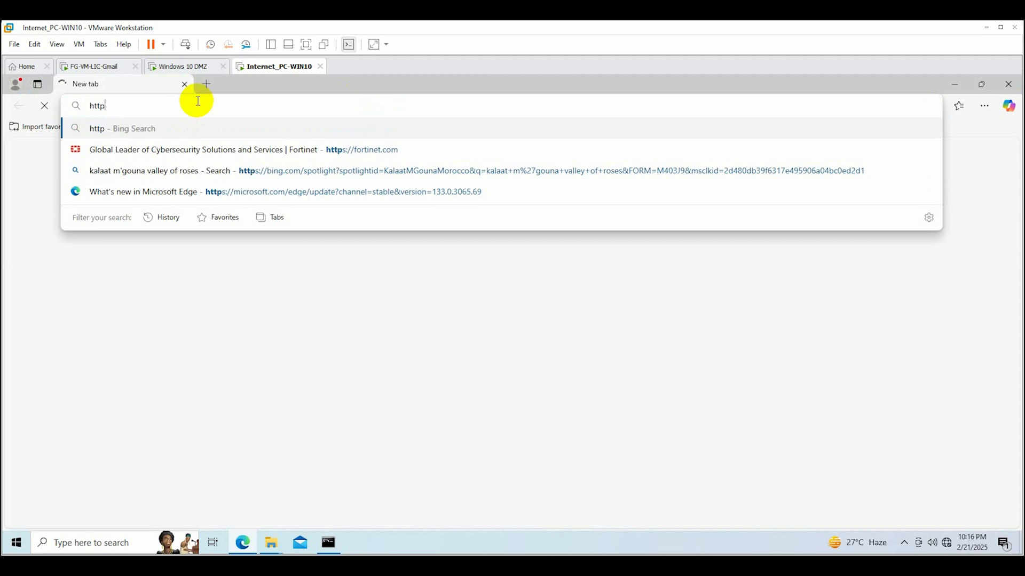
{"action": "type", "text": "://"}
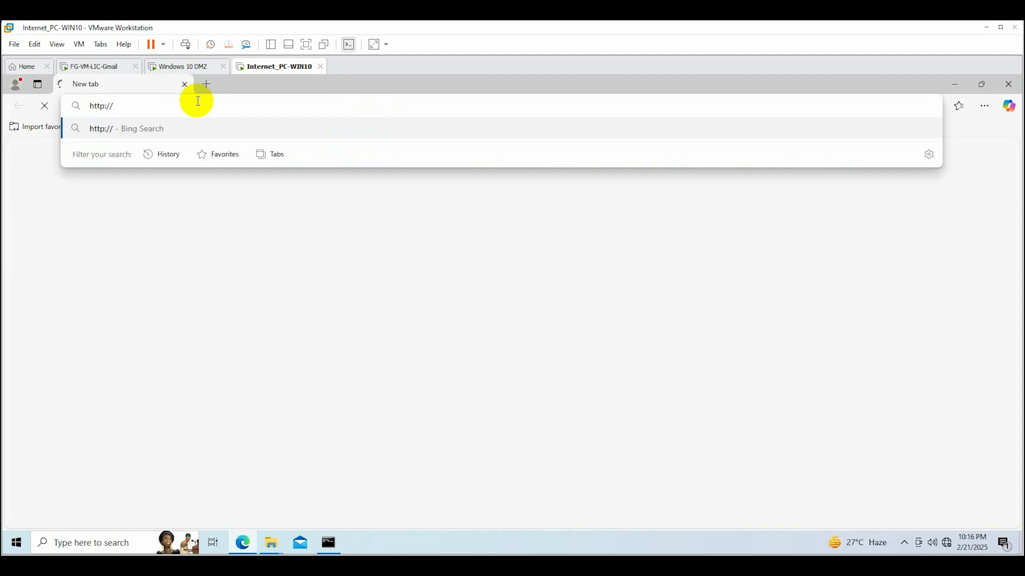
{"action": "type", "text": "10.101.20.111"}
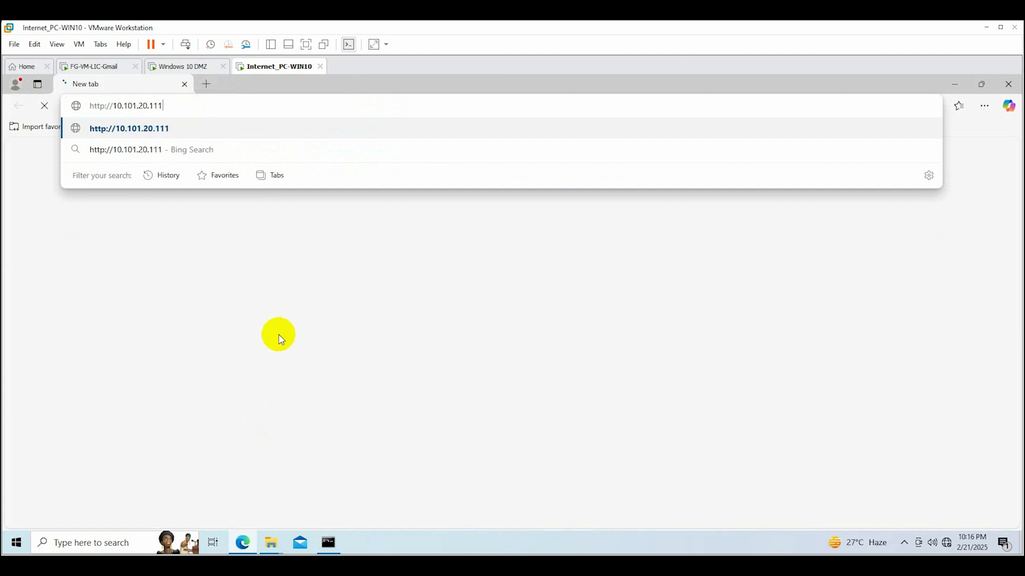
{"action": "key", "text": "Return"}
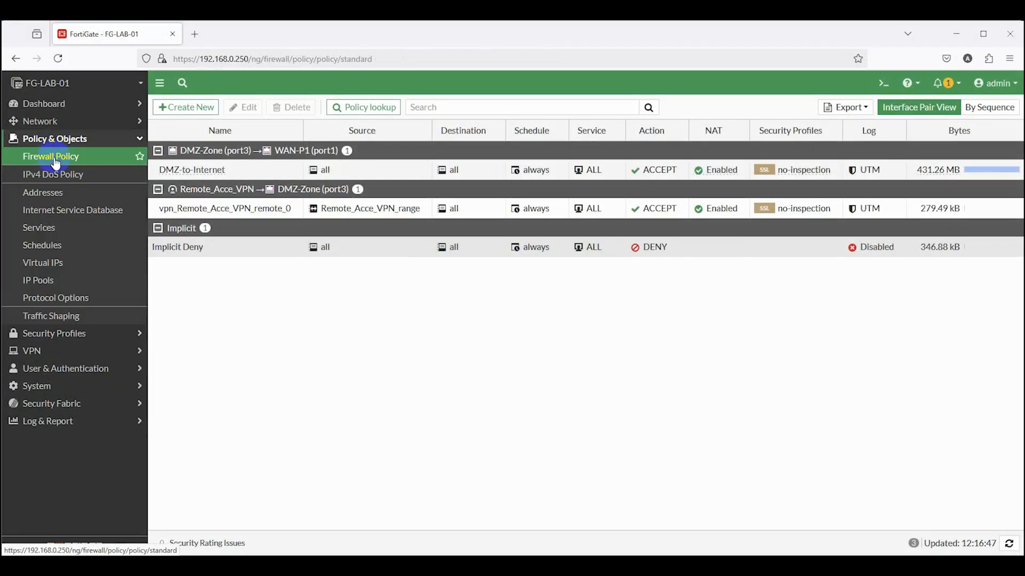
Change the vpn_Remote_Acce_VPN_remote_0 policy's service from ALL to ALL_ICMP and save it
{"action": "left_click", "coordinate": [55, 160]}
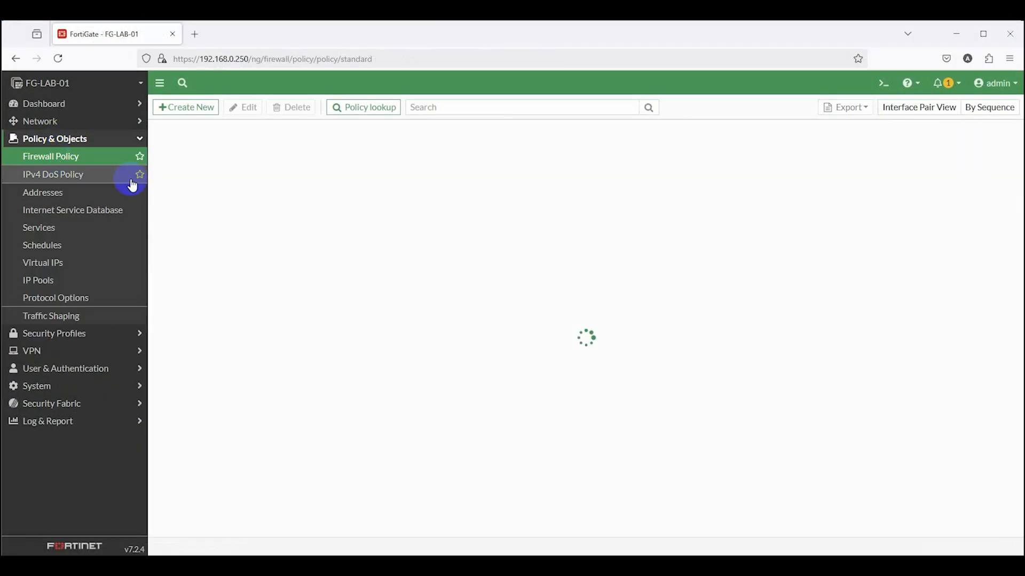
{"action": "double_click", "coordinate": [244, 212]}
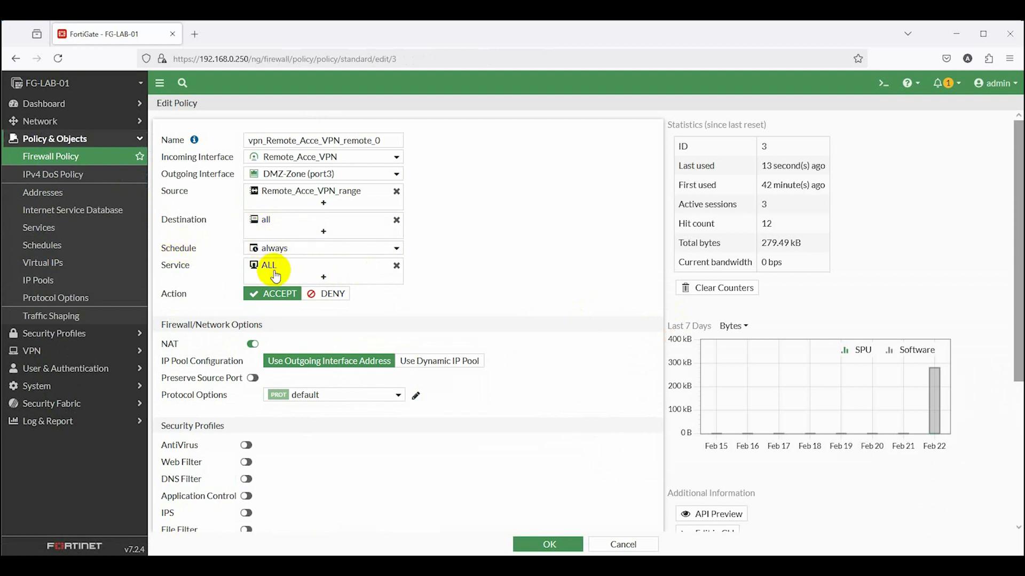
{"action": "left_click", "coordinate": [305, 277]}
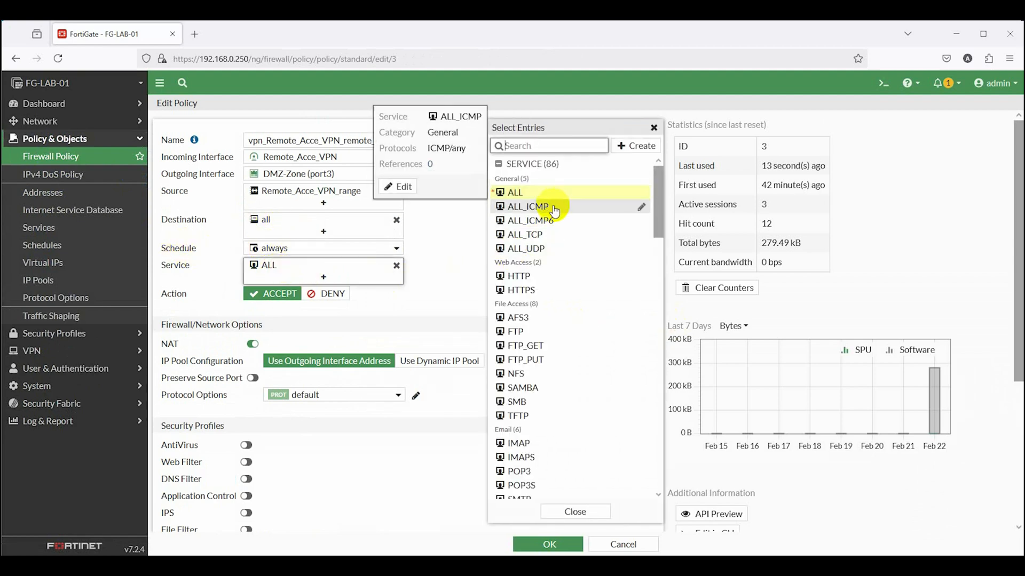
{"action": "left_click", "coordinate": [554, 211]}
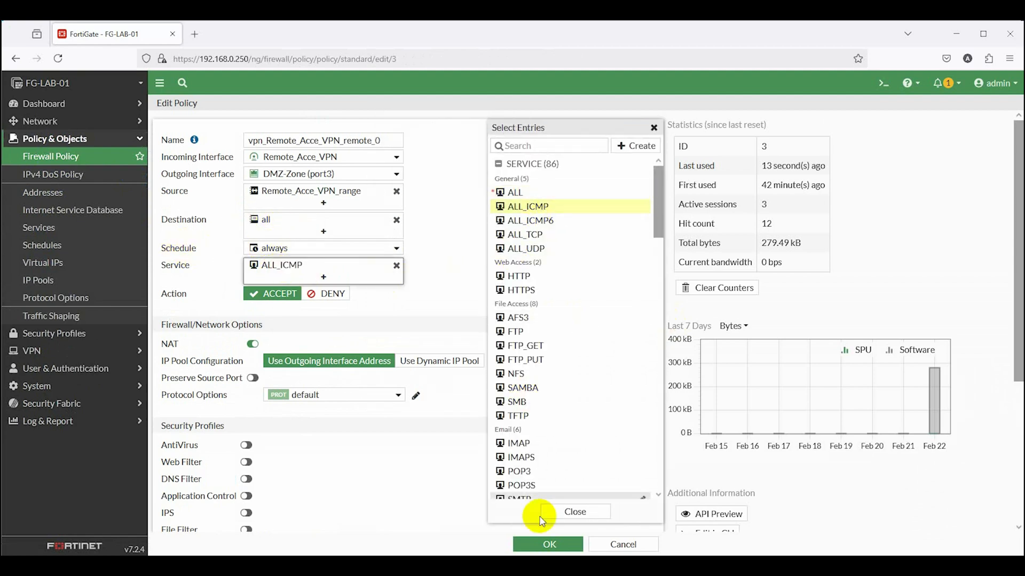
{"action": "left_click", "coordinate": [546, 545]}
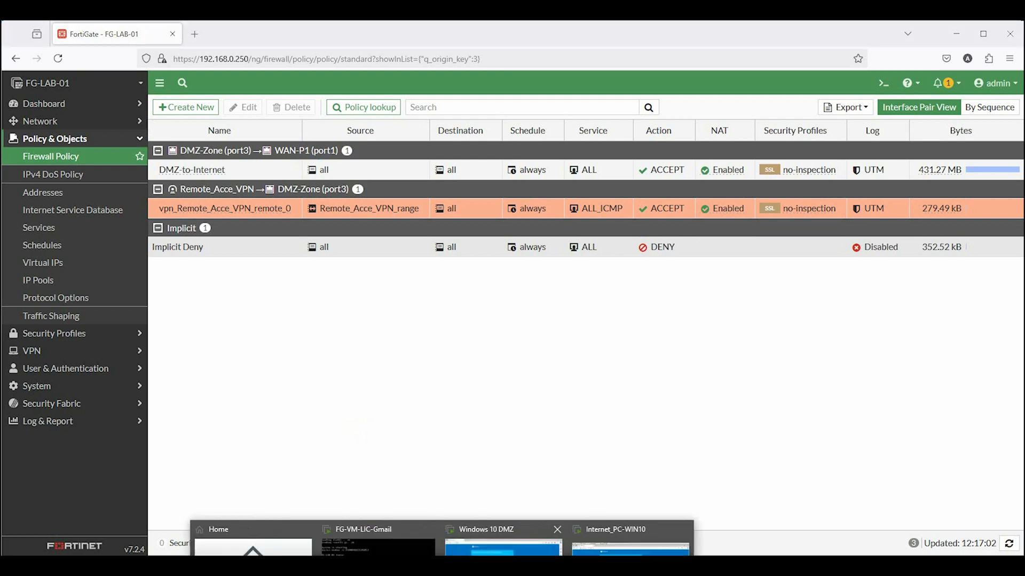
{"action": "left_click", "coordinate": [635, 538]}
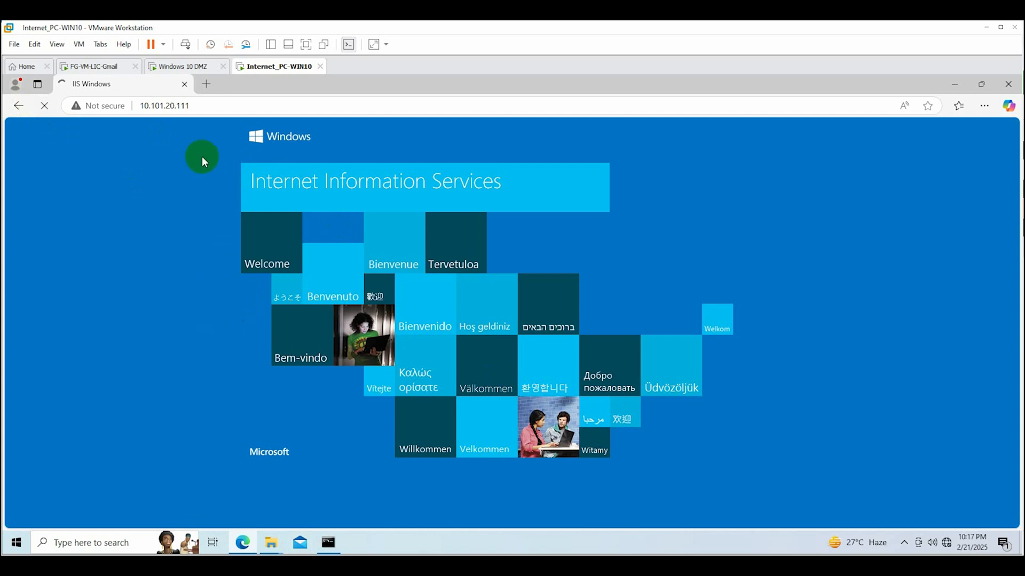
Ping 10.101.20.111 again from the Internet PC's Command Prompt, then close the window
{"action": "left_click", "coordinate": [197, 105]}
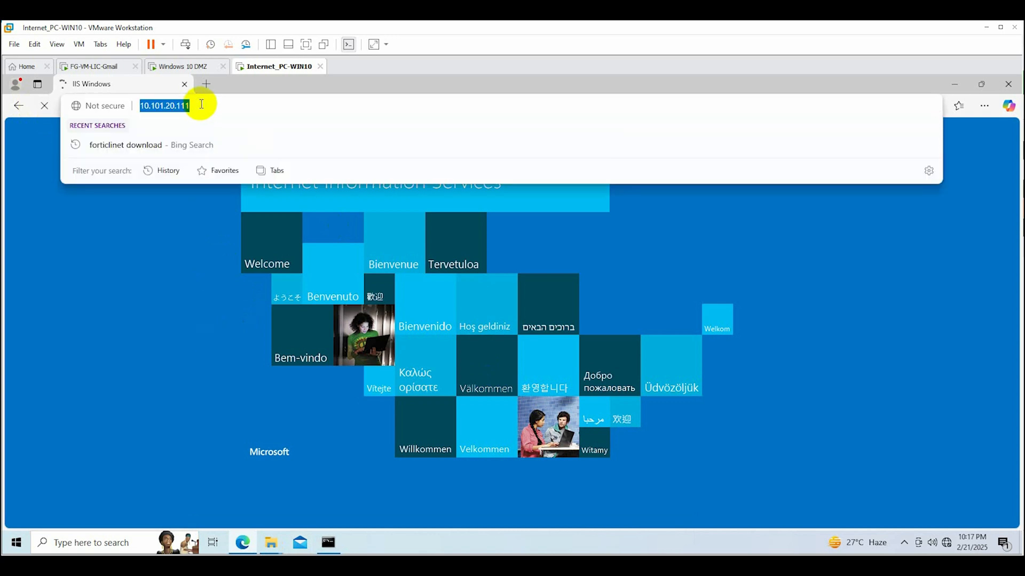
{"action": "left_click", "coordinate": [206, 84]}
{"action": "left_click", "coordinate": [328, 543]}
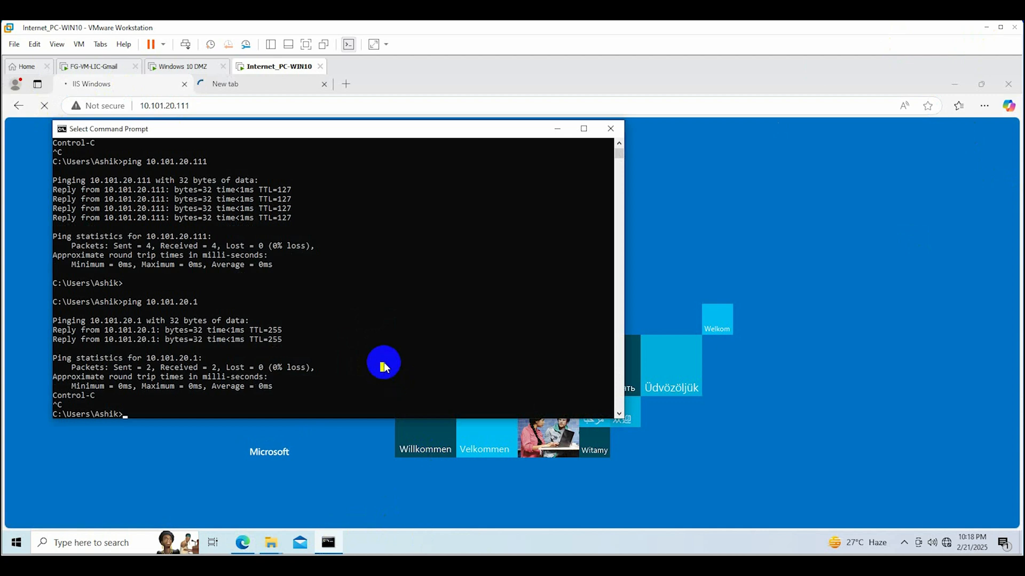
{"action": "type", "text": "111"}
{"action": "key", "text": "Return"}
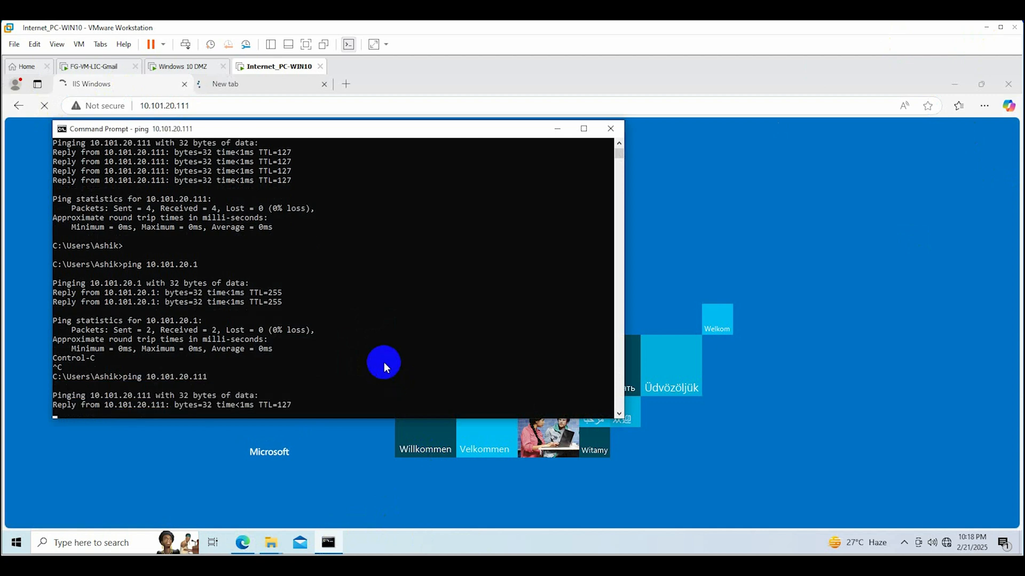
{"action": "left_click", "coordinate": [609, 129]}
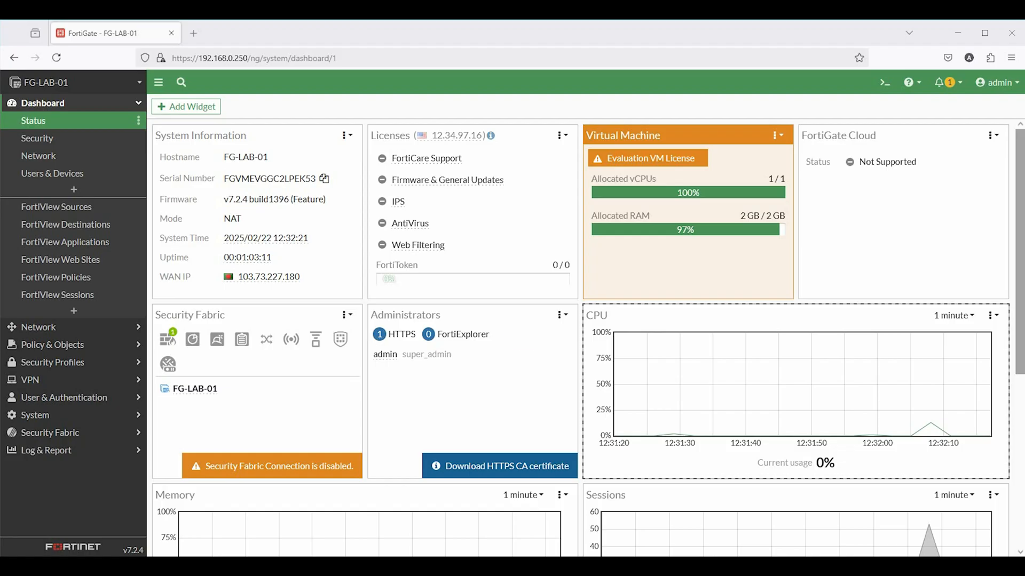
Switch the CPU, Sessions and Memory dashboard charts to a 30-minute time range
{"action": "scroll", "coordinate": [568, 370], "scroll_direction": "down", "scroll_amount": 3}
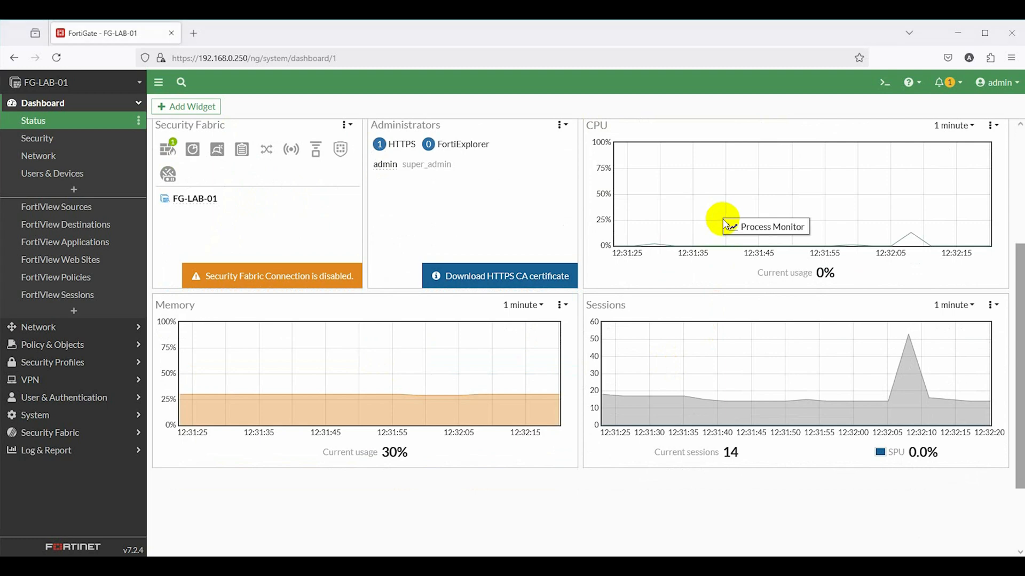
{"action": "scroll", "coordinate": [699, 237], "scroll_direction": "up", "scroll_amount": 3}
{"action": "left_click", "coordinate": [954, 315]}
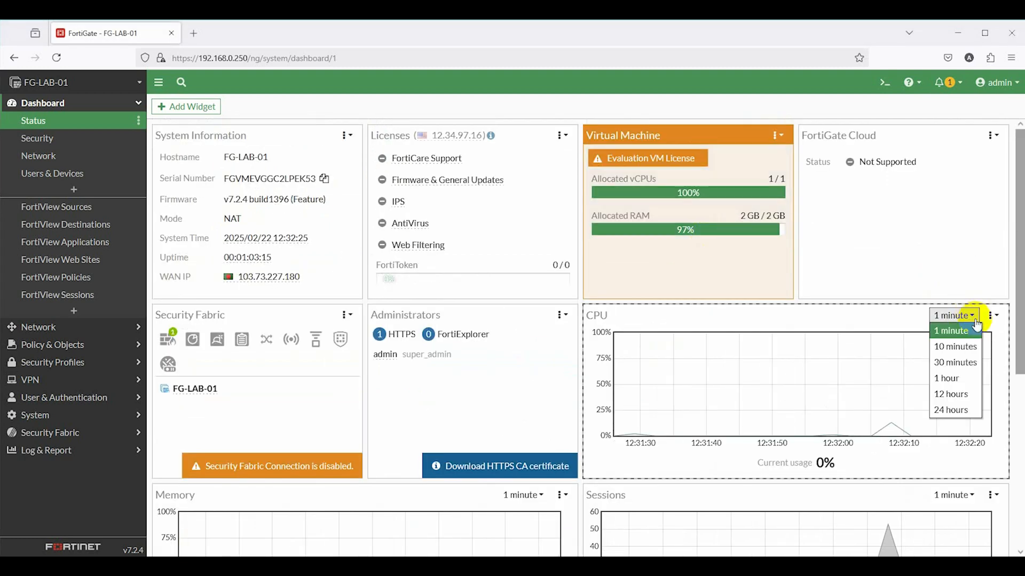
{"action": "left_click", "coordinate": [953, 364]}
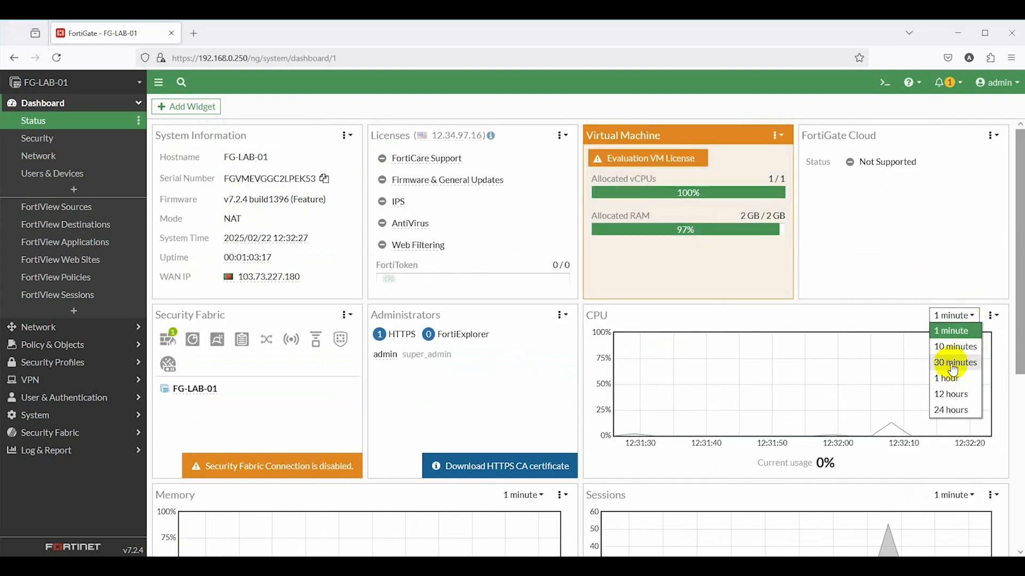
{"action": "scroll", "coordinate": [949, 373], "scroll_direction": "down", "scroll_amount": 2}
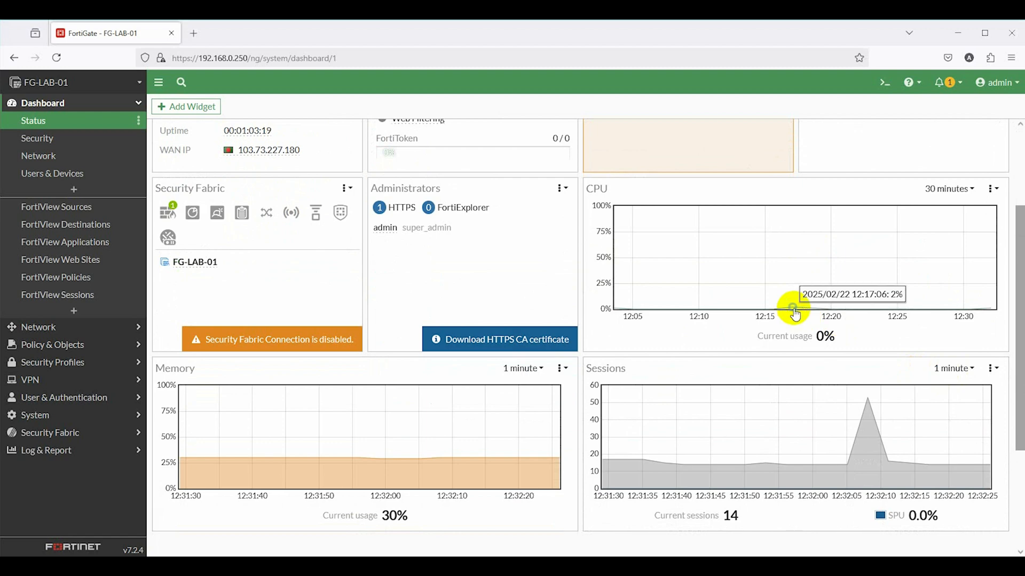
{"action": "scroll", "coordinate": [778, 304], "scroll_direction": "down", "scroll_amount": 2}
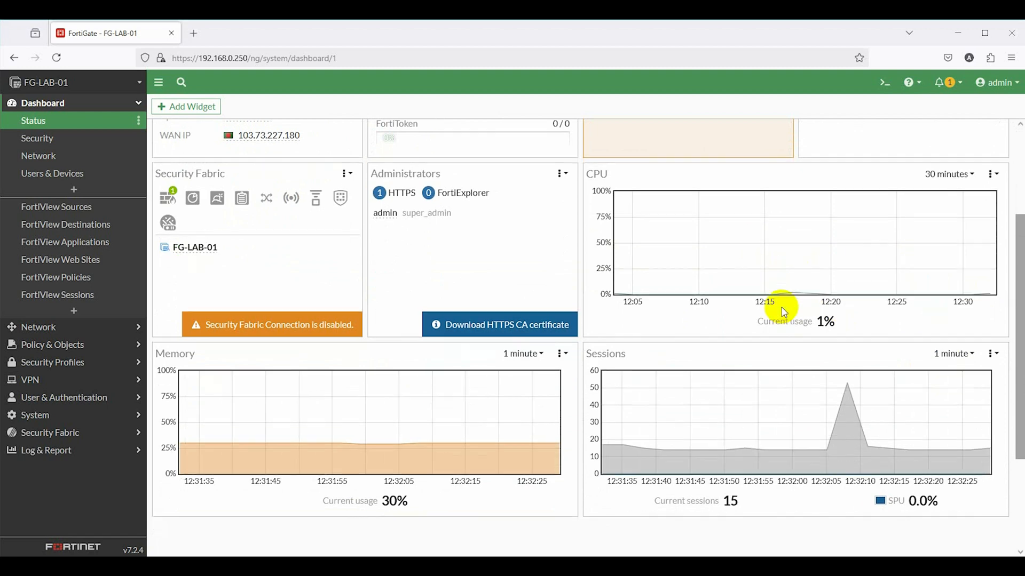
{"action": "left_click", "coordinate": [944, 241]}
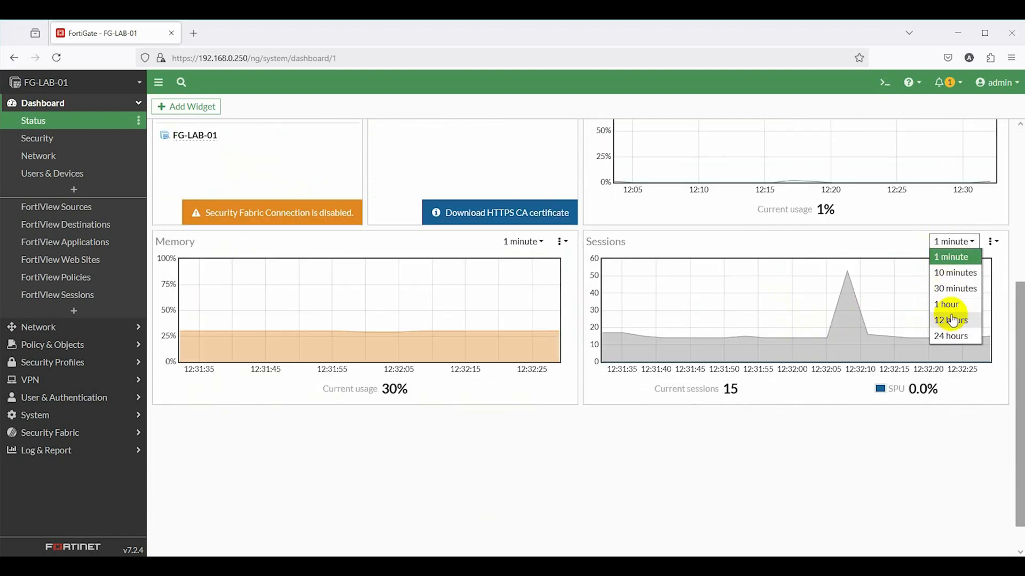
{"action": "left_click", "coordinate": [950, 293]}
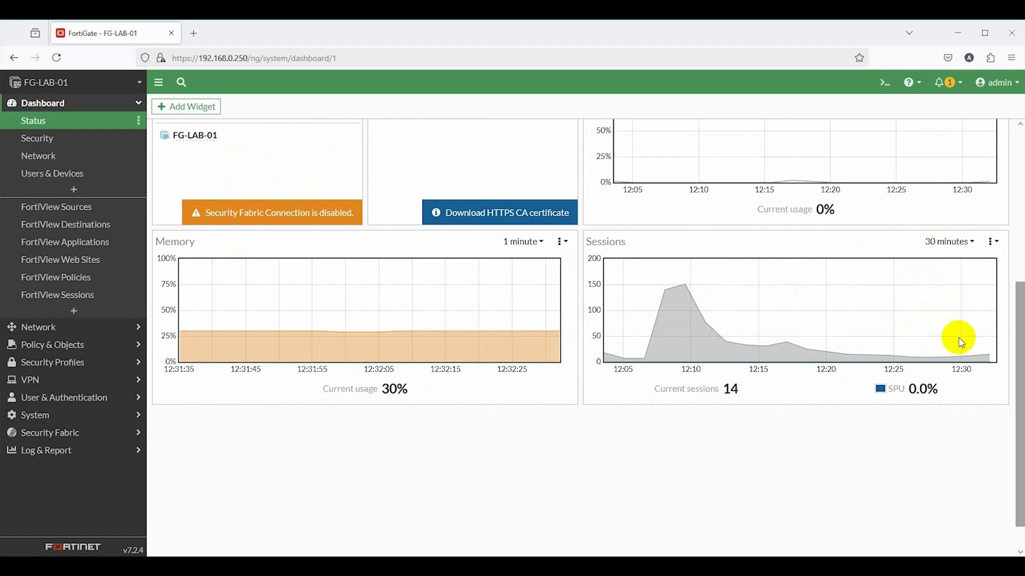
{"action": "left_click", "coordinate": [538, 242]}
{"action": "left_click", "coordinate": [523, 288]}
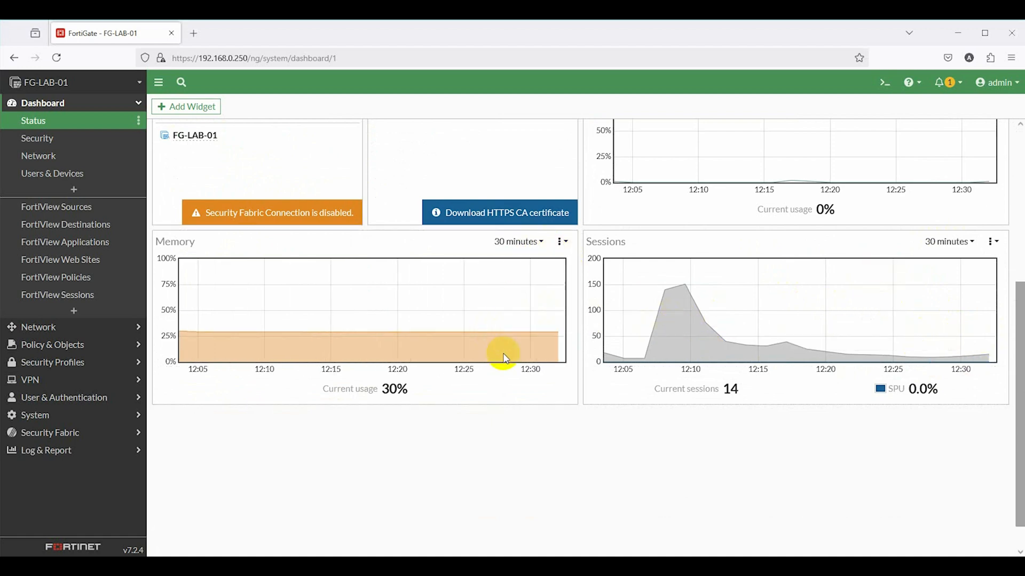
{"action": "scroll", "coordinate": [550, 373], "scroll_direction": "up", "scroll_amount": 2}
{"action": "scroll", "coordinate": [549, 376], "scroll_direction": "down", "scroll_amount": 3}
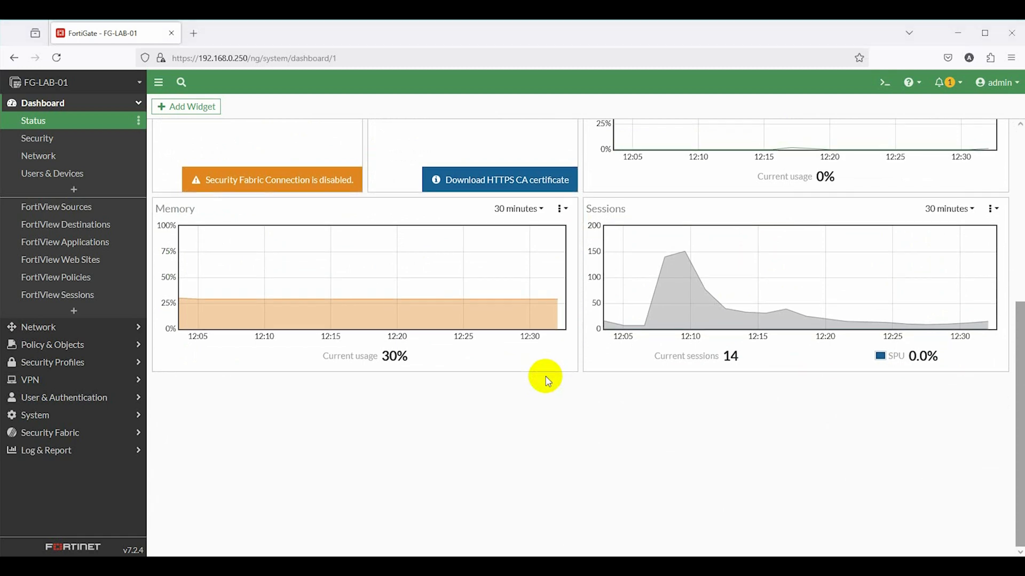
{"action": "scroll", "coordinate": [547, 379], "scroll_direction": "up", "scroll_amount": 8}
Add the IPsec monitor widget to the dashboard, found by searching 'vpn'
{"action": "left_click", "coordinate": [189, 107]}
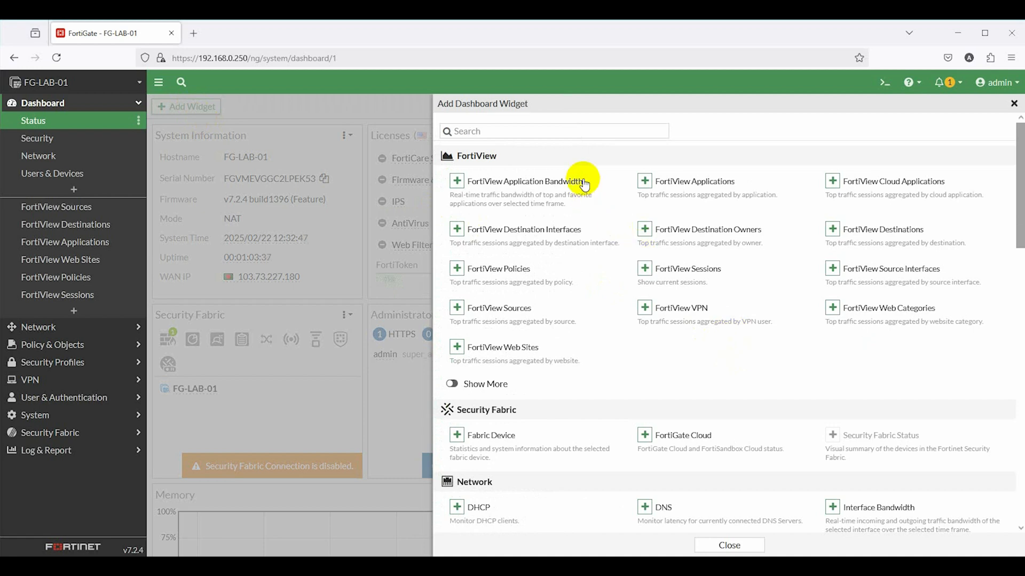
{"action": "left_click", "coordinate": [593, 130]}
{"action": "type", "text": "vpn"}
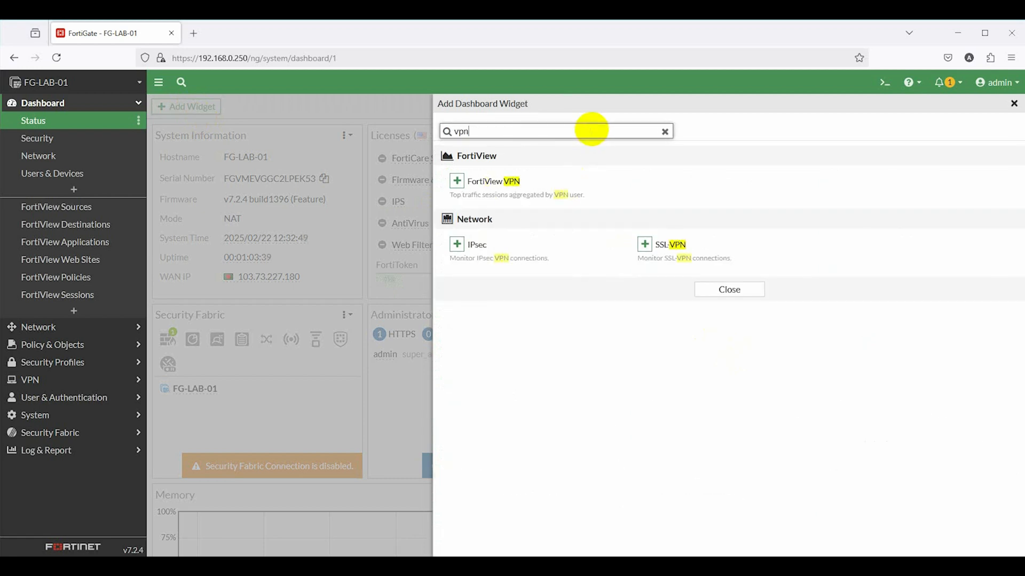
{"action": "left_click", "coordinate": [458, 244]}
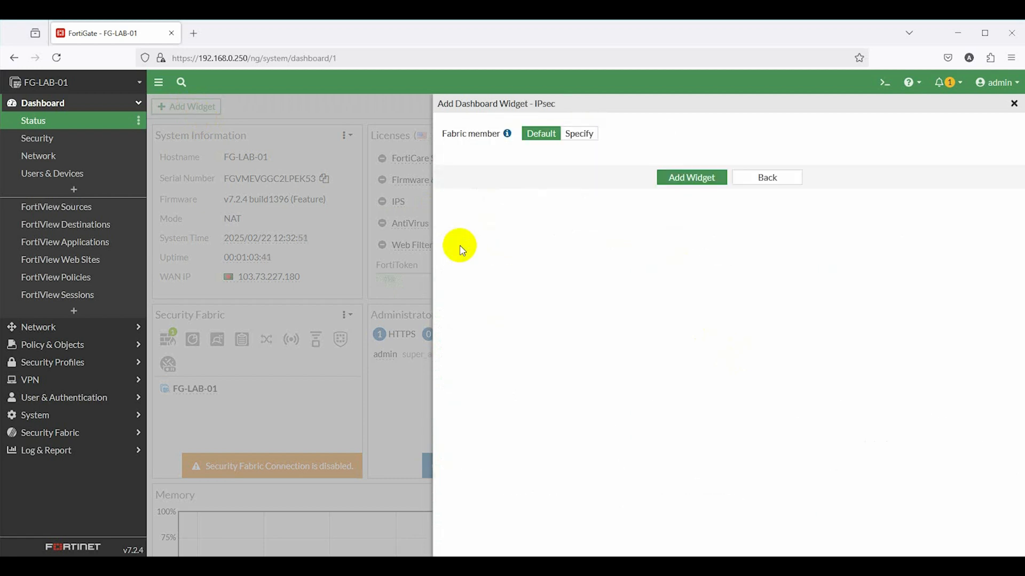
{"action": "left_click", "coordinate": [682, 178]}
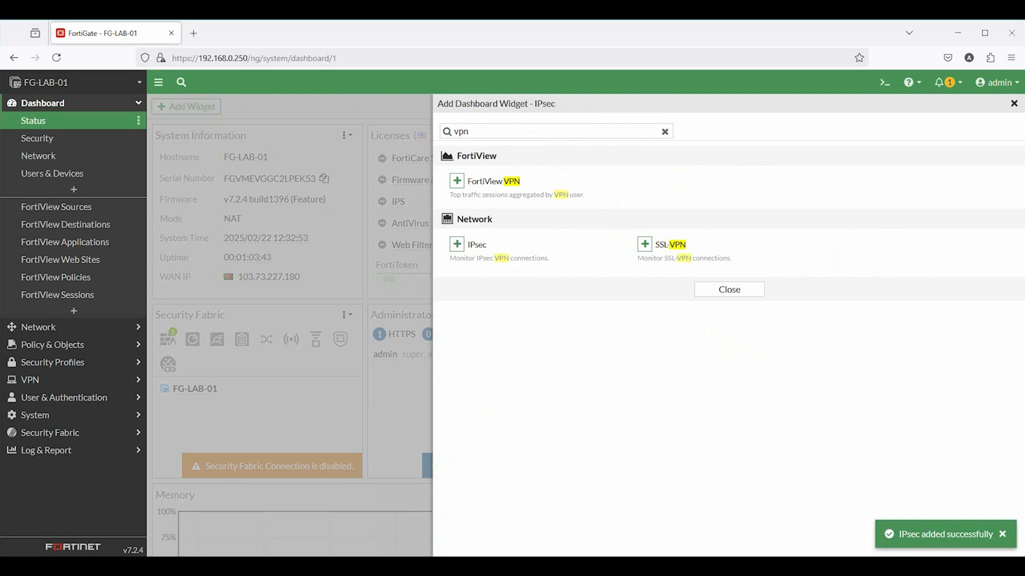
{"action": "left_click", "coordinate": [729, 289]}
Expand the IPsec widget full-screen to view Remote_Acce_VPN_0 traffic (471.87 kB in, 190.57 kB out)
{"action": "scroll", "coordinate": [640, 373], "scroll_direction": "down", "scroll_amount": 5}
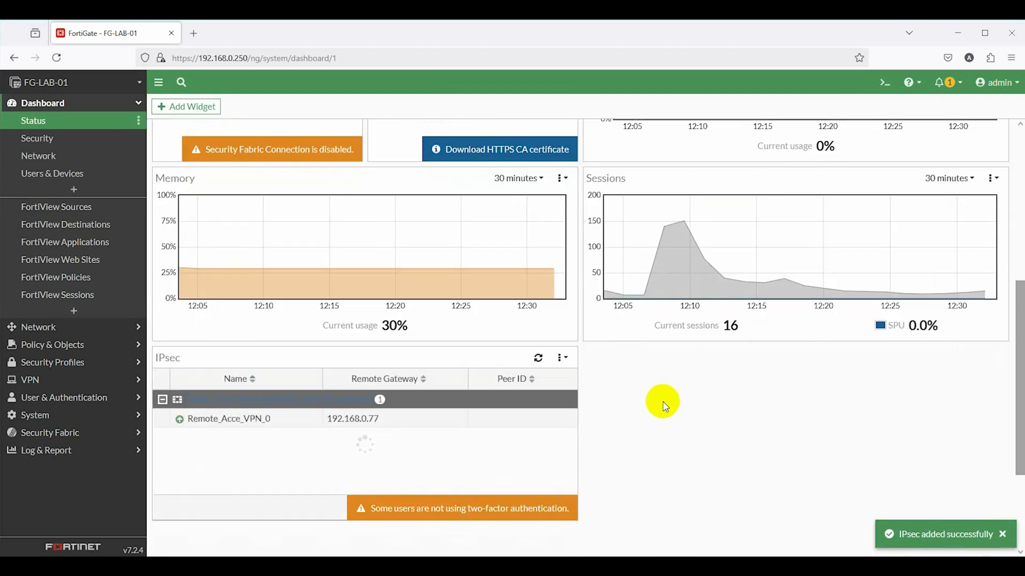
{"action": "scroll", "coordinate": [664, 406], "scroll_direction": "down", "scroll_amount": 1}
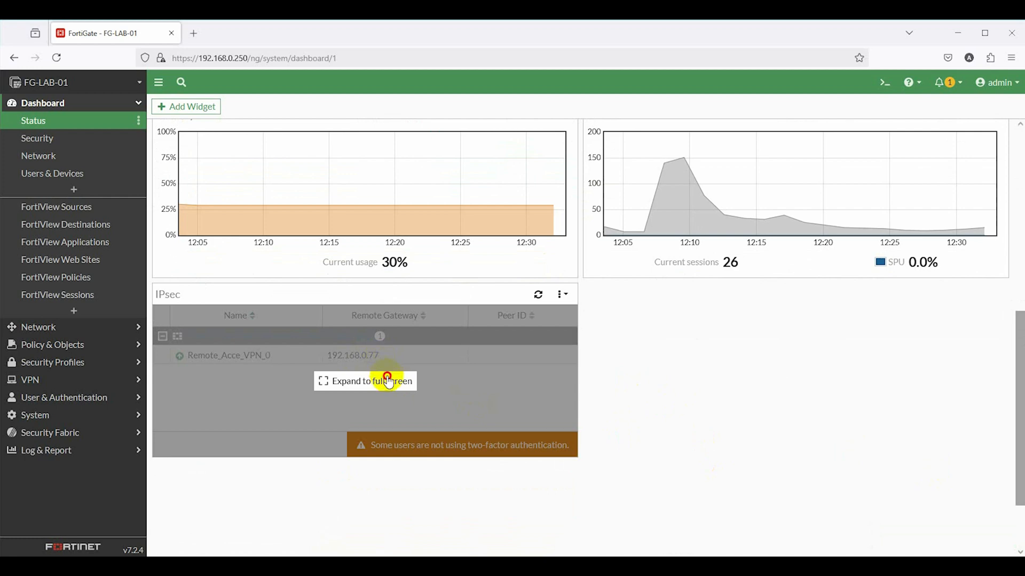
{"action": "left_click", "coordinate": [389, 382]}
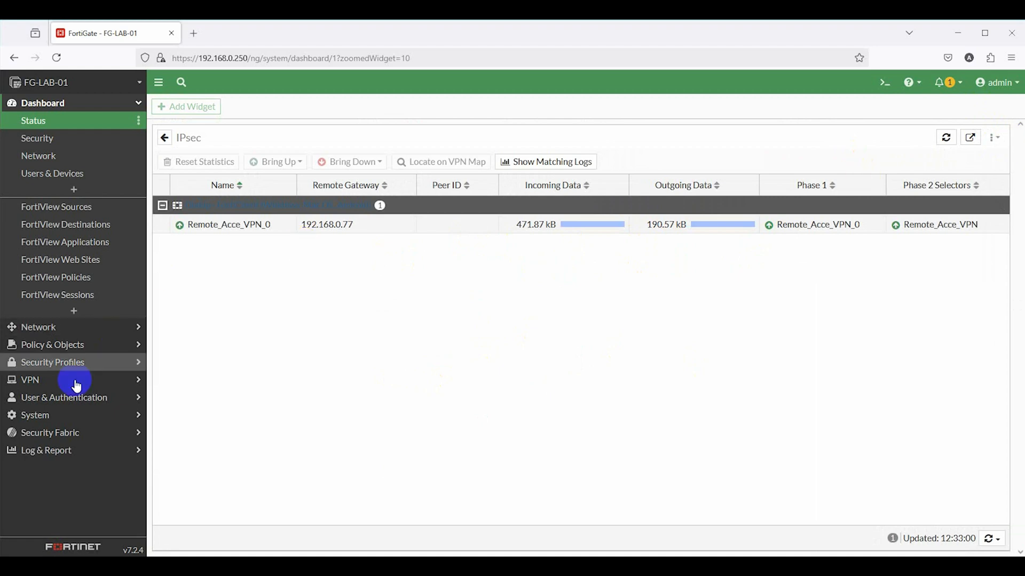
View the Forward Traffic log from memory, then switch its source back to disk
{"action": "left_click", "coordinate": [42, 454]}
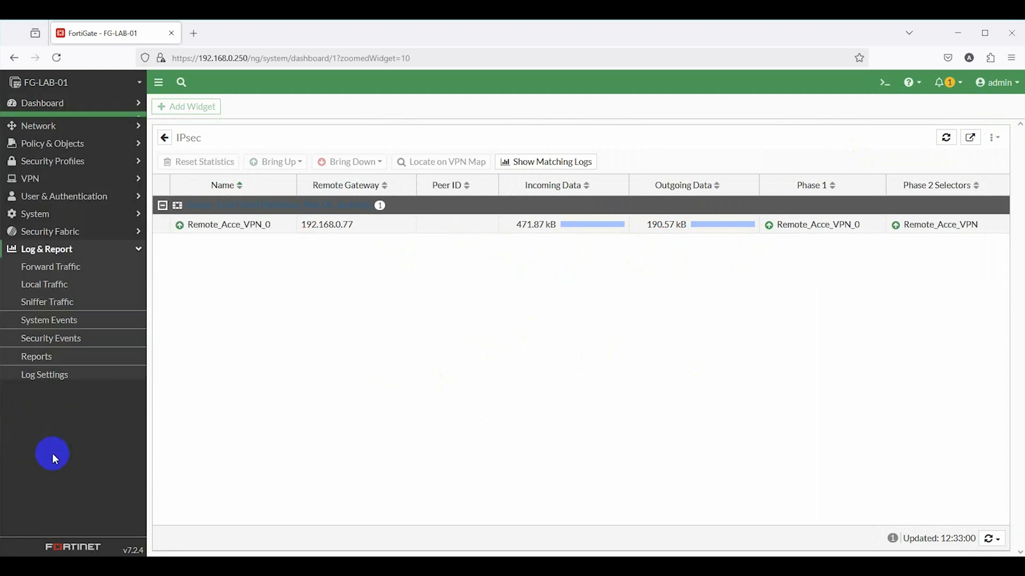
{"action": "left_click", "coordinate": [96, 260]}
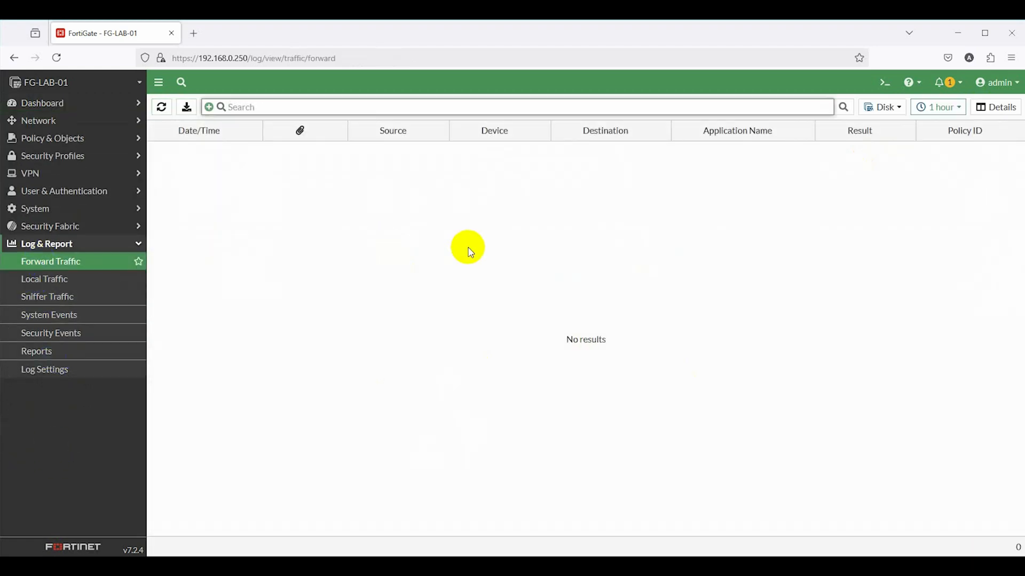
{"action": "left_click", "coordinate": [898, 107]}
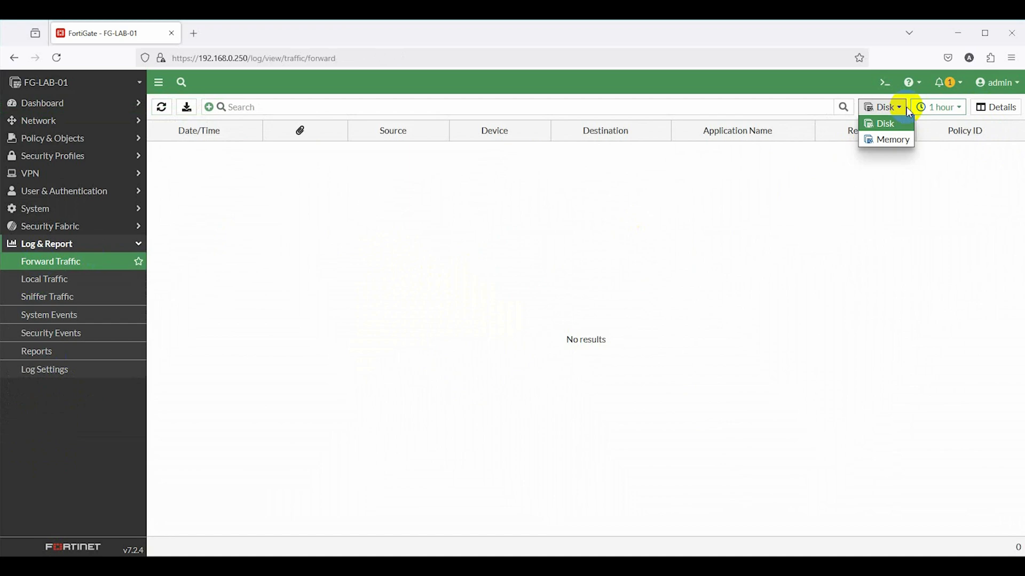
{"action": "left_click", "coordinate": [899, 140]}
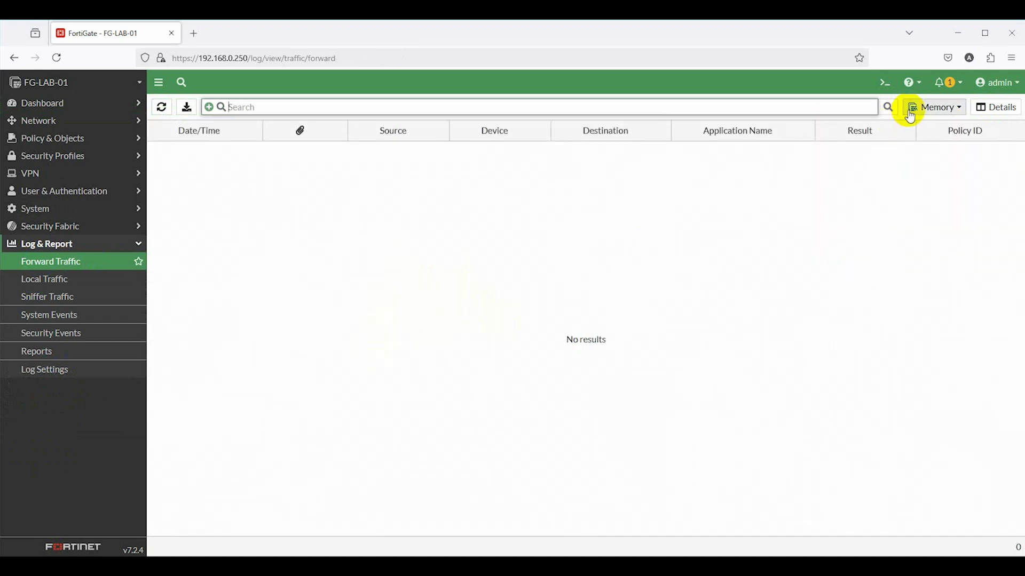
{"action": "left_click", "coordinate": [911, 107]}
{"action": "left_click", "coordinate": [928, 126]}
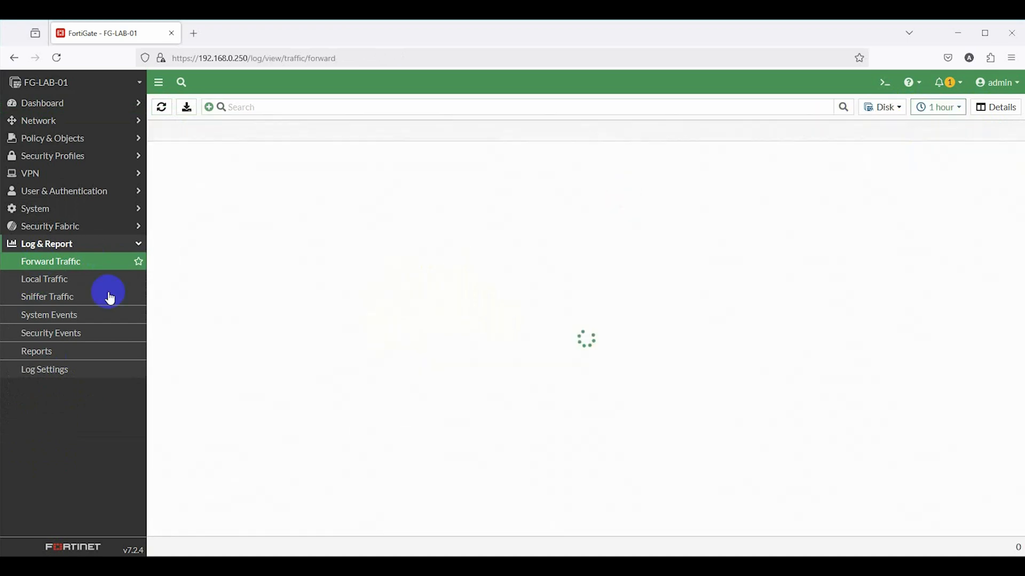
Review the Local Traffic log from memory, then the Sniffer Traffic and System Events logs
{"action": "left_click", "coordinate": [45, 282]}
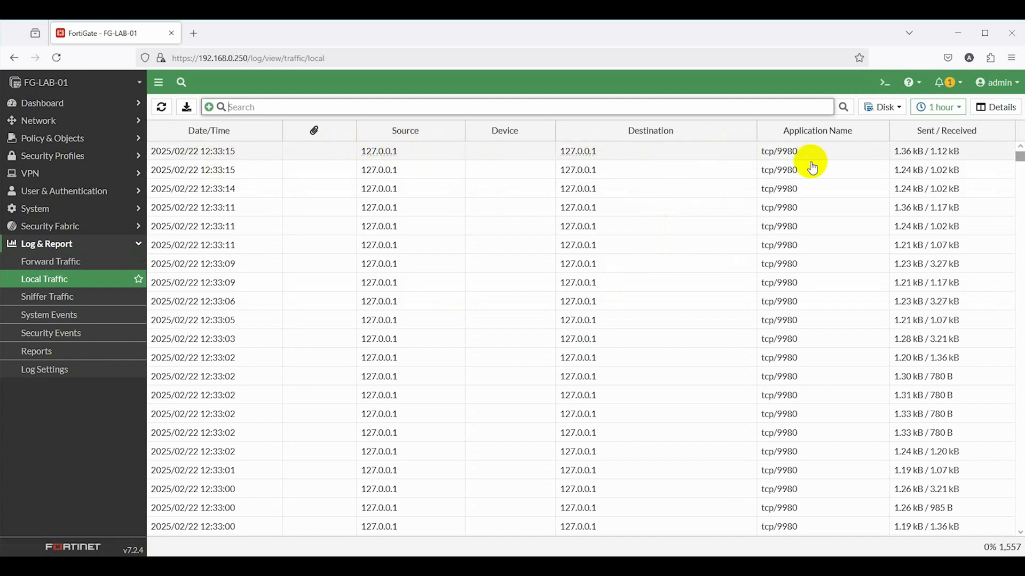
{"action": "scroll", "coordinate": [837, 277], "scroll_direction": "down", "scroll_amount": 2}
{"action": "left_click", "coordinate": [883, 108]}
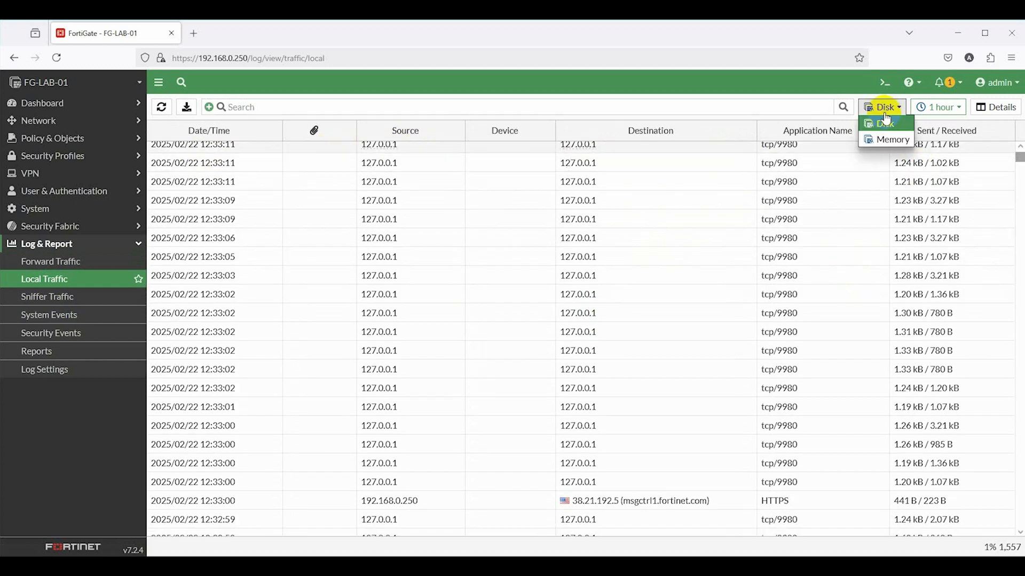
{"action": "left_click", "coordinate": [885, 140]}
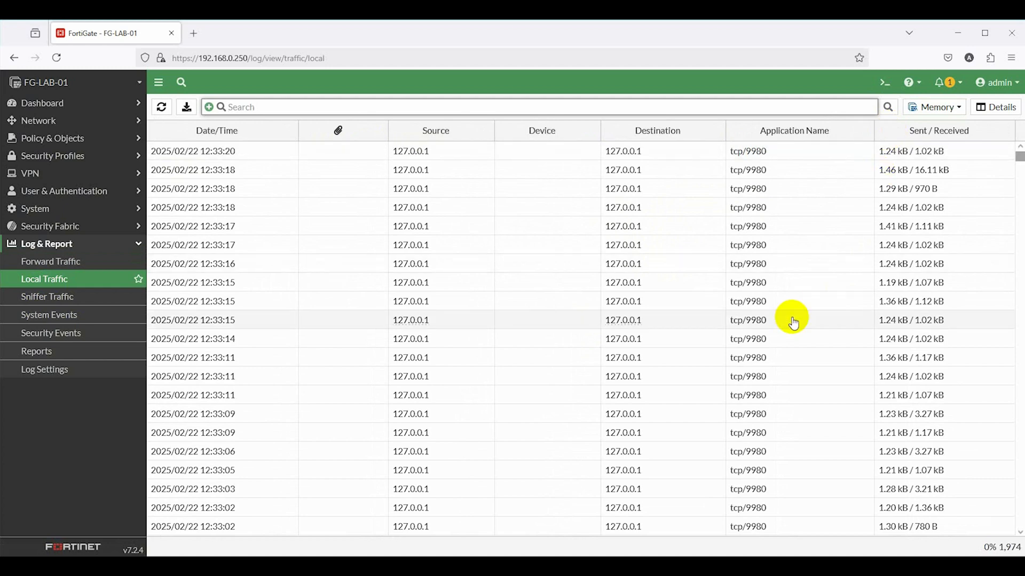
{"action": "scroll", "coordinate": [792, 323], "scroll_direction": "down", "scroll_amount": 5}
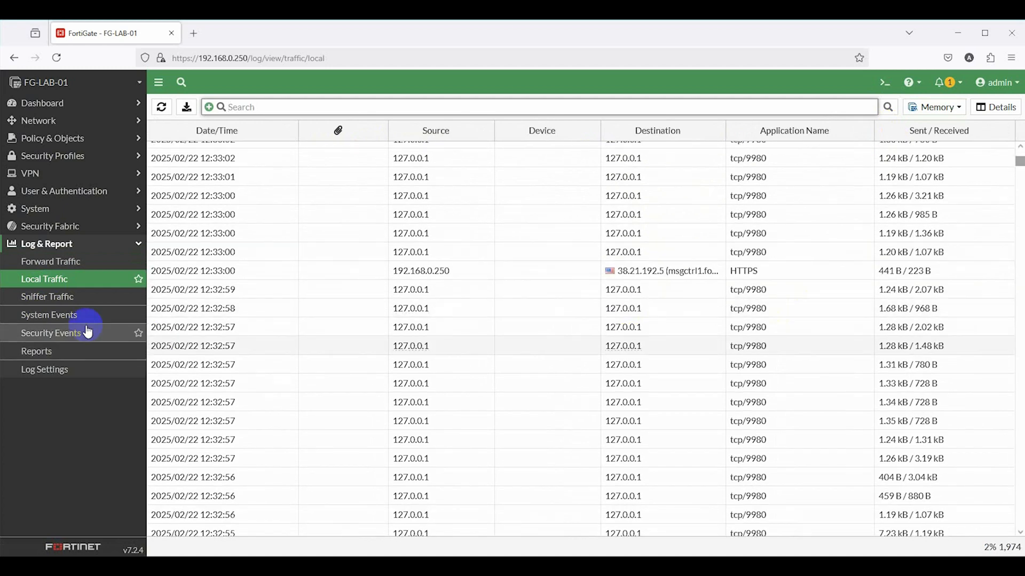
{"action": "left_click", "coordinate": [67, 305]}
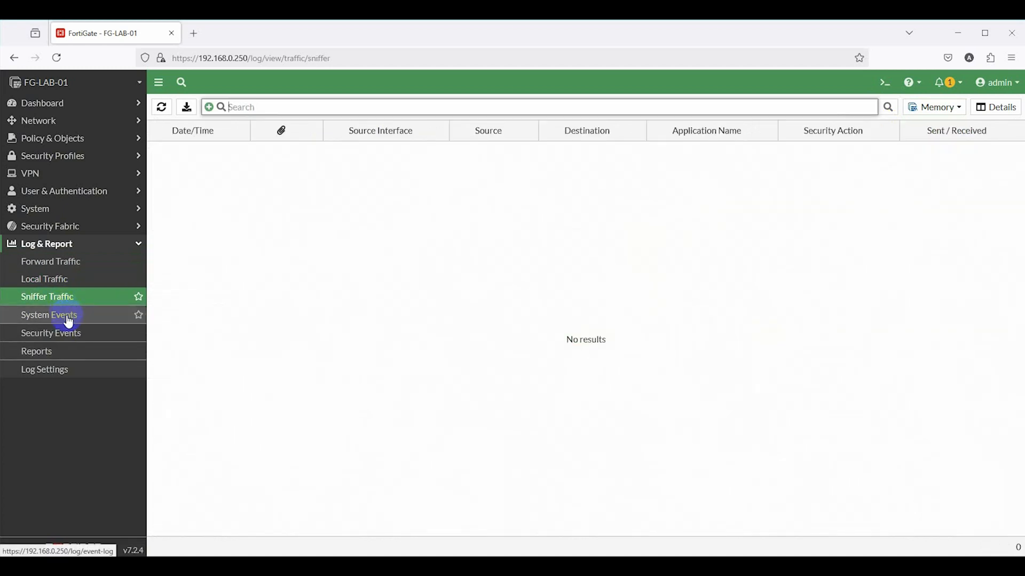
{"action": "left_click", "coordinate": [62, 315]}
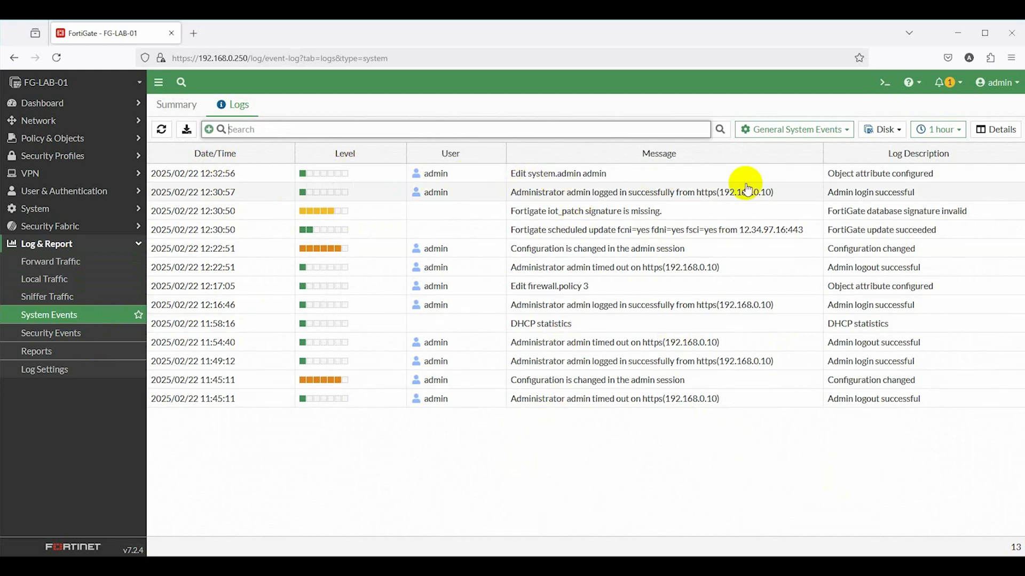
Show the Router Events log, then the VPN Events log read from memory
{"action": "left_click", "coordinate": [776, 129]}
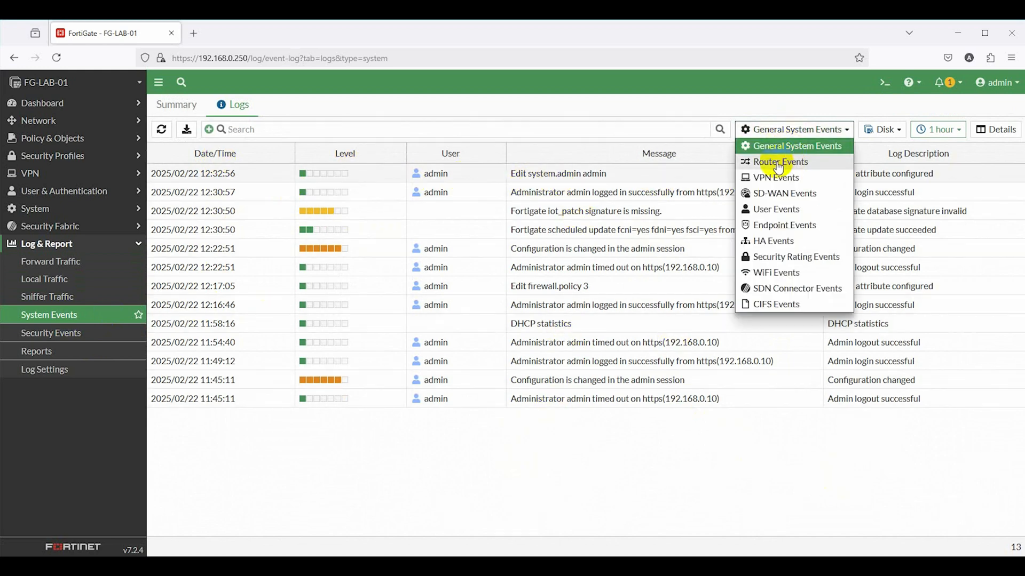
{"action": "left_click", "coordinate": [778, 163]}
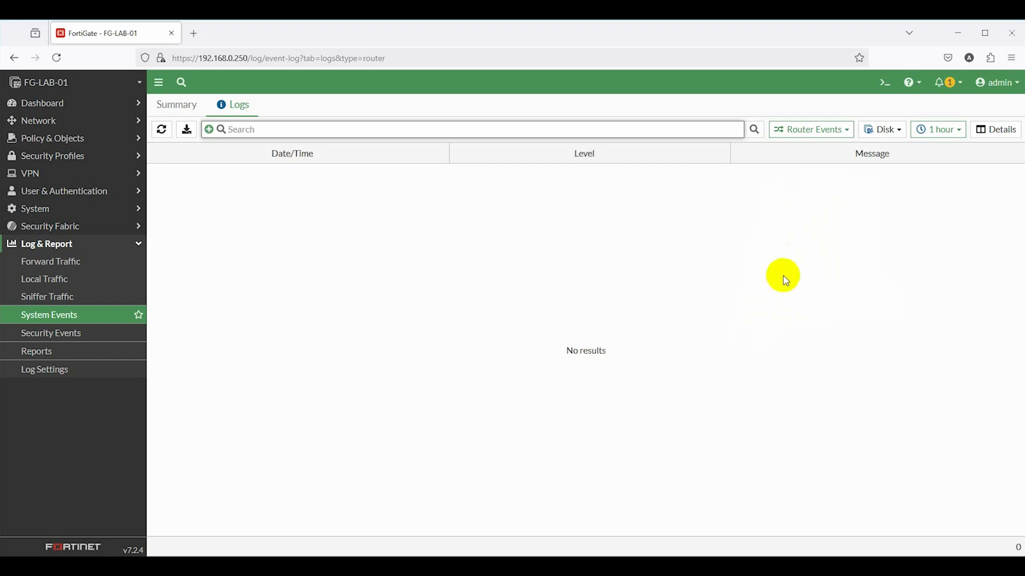
{"action": "left_click", "coordinate": [801, 138]}
{"action": "left_click", "coordinate": [808, 179]}
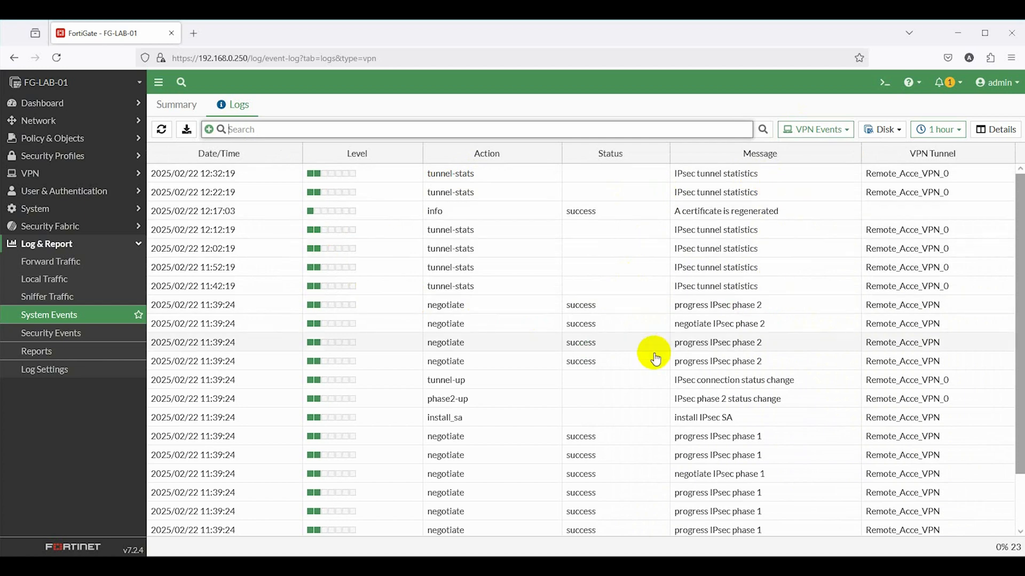
{"action": "scroll", "coordinate": [653, 356], "scroll_direction": "down", "scroll_amount": 2}
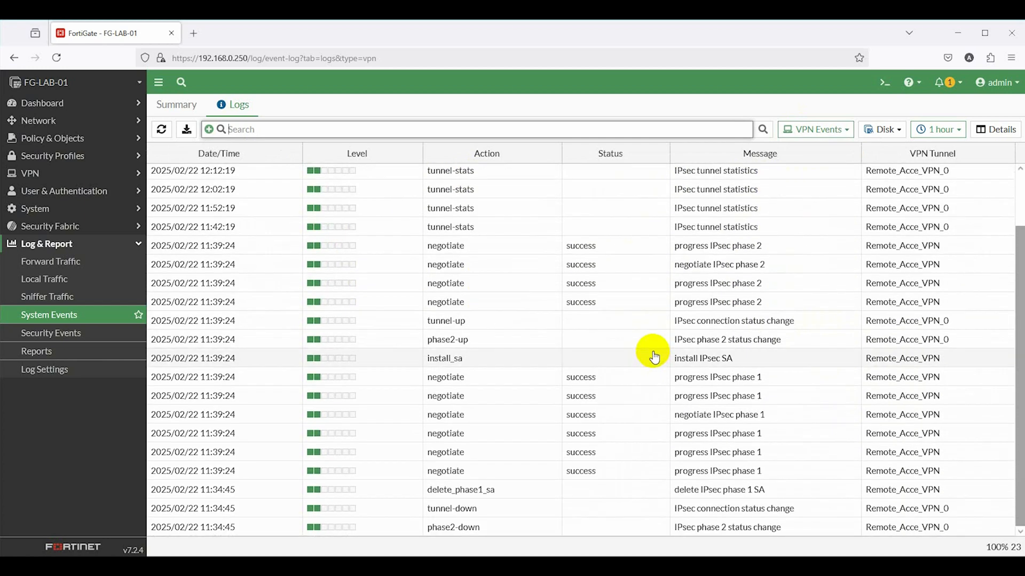
{"action": "scroll", "coordinate": [653, 356], "scroll_direction": "up", "scroll_amount": 2}
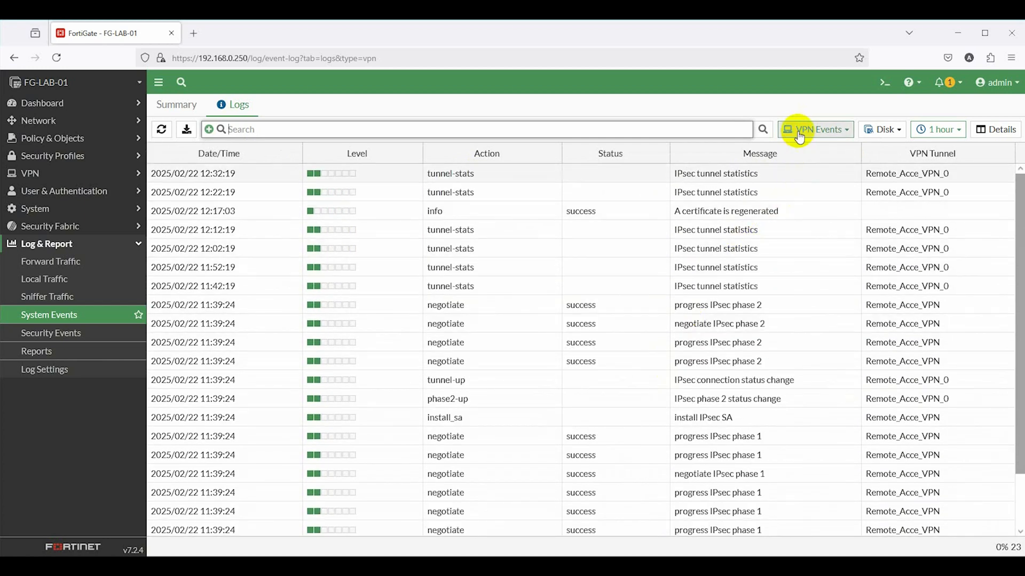
{"action": "left_click", "coordinate": [798, 133]}
{"action": "left_click", "coordinate": [886, 129]}
{"action": "left_click", "coordinate": [887, 161]}
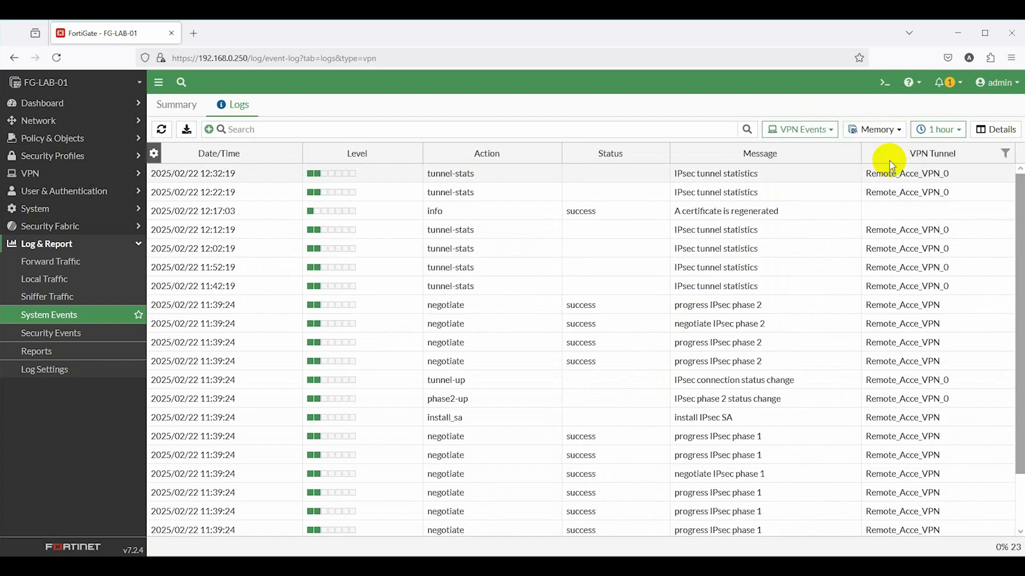
Check User Events and Security Rating event logs, then the SSL security logs
{"action": "left_click", "coordinate": [852, 130]}
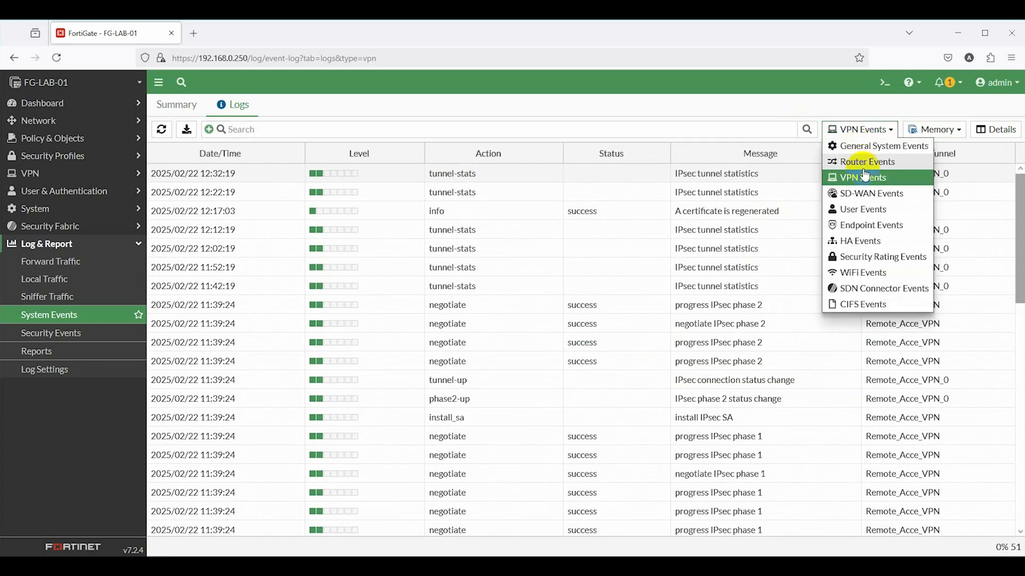
{"action": "left_click", "coordinate": [864, 214]}
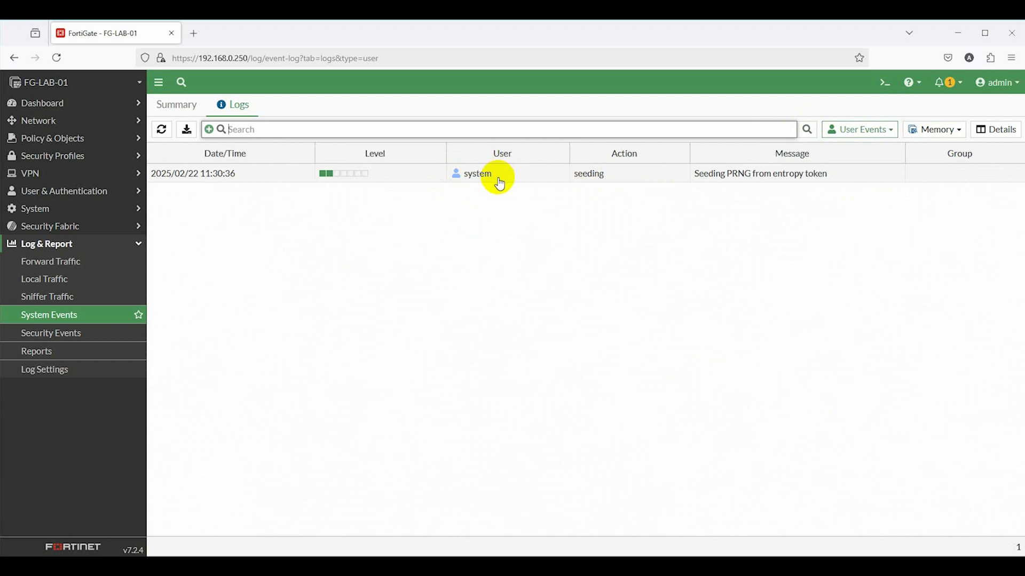
{"action": "left_click", "coordinate": [850, 129]}
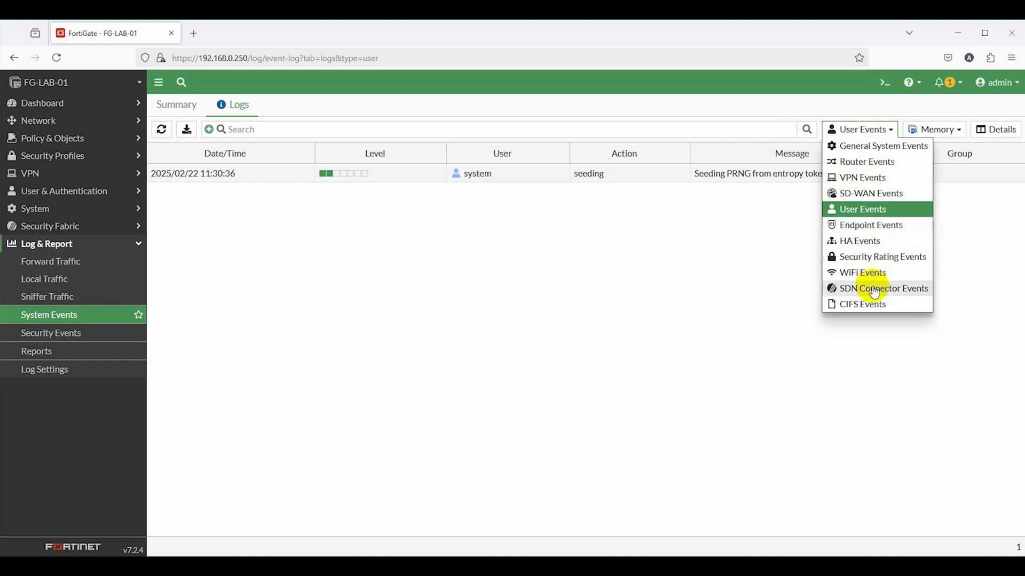
{"action": "left_click", "coordinate": [846, 260]}
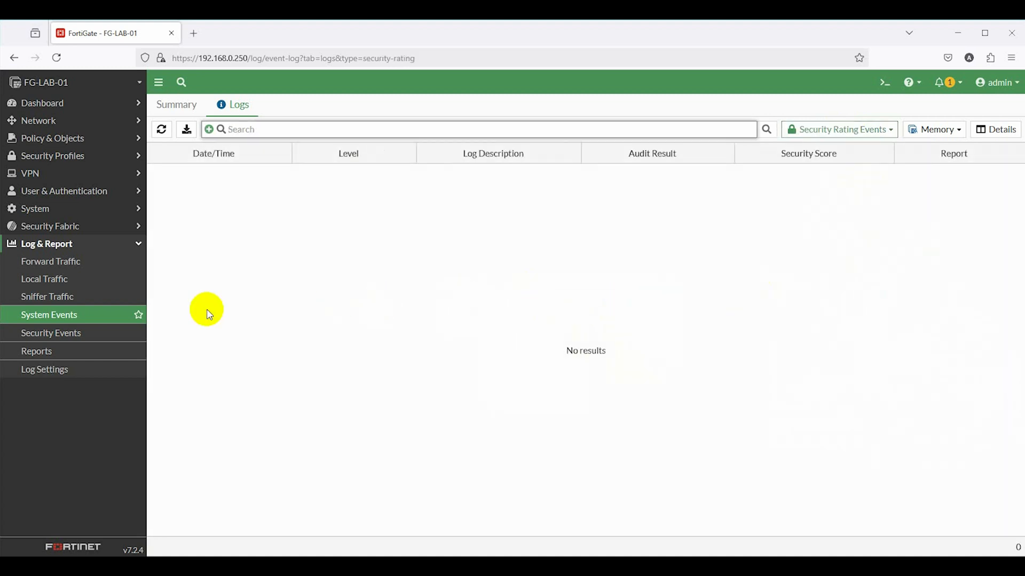
{"action": "left_click", "coordinate": [72, 337]}
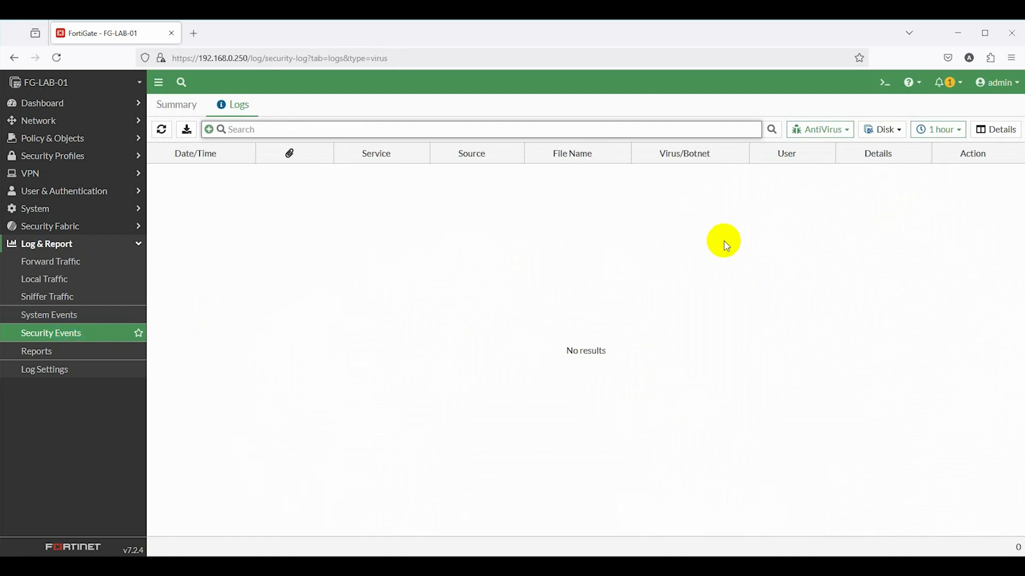
{"action": "left_click", "coordinate": [818, 131]}
{"action": "left_click", "coordinate": [818, 176]}
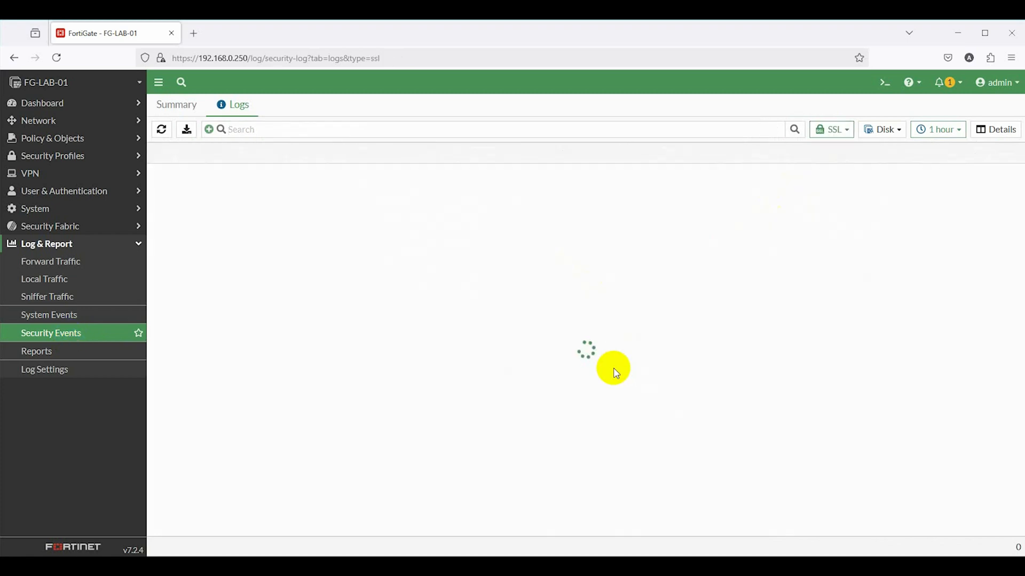
View the Local reports, then the Local Logs settings showing disk logging and usage
{"action": "left_click", "coordinate": [65, 357]}
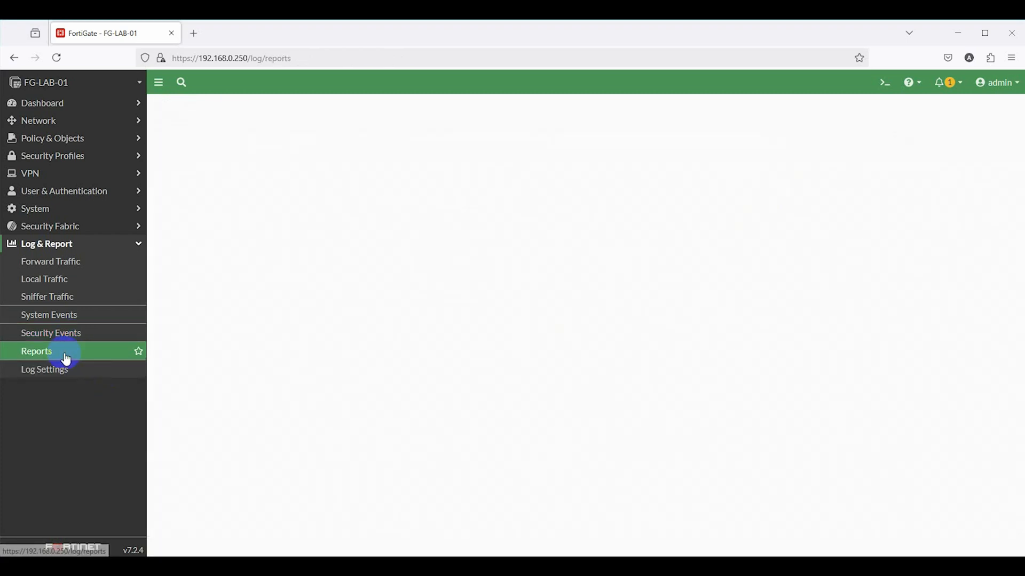
{"action": "left_click", "coordinate": [247, 105]}
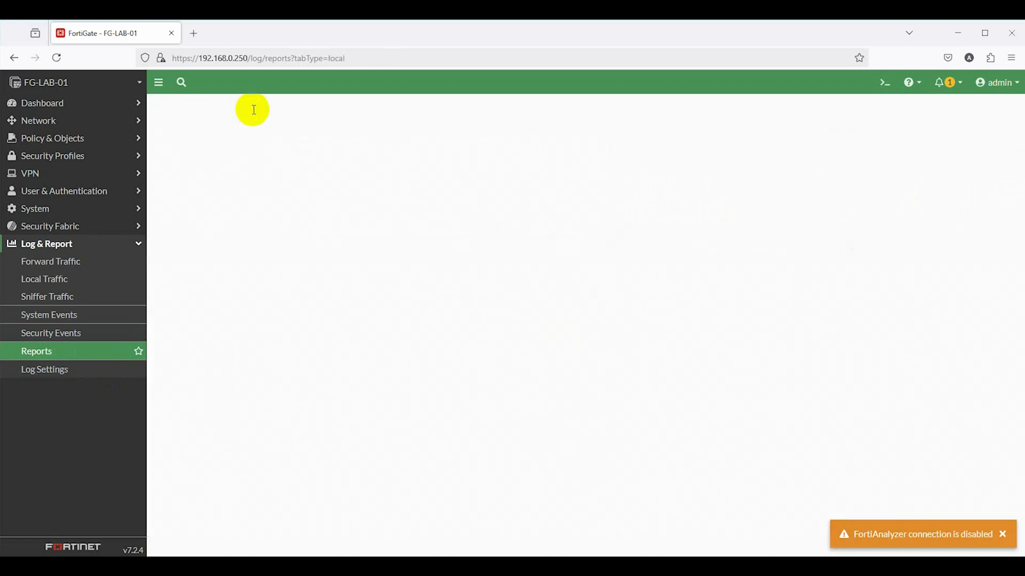
{"action": "left_click", "coordinate": [115, 370]}
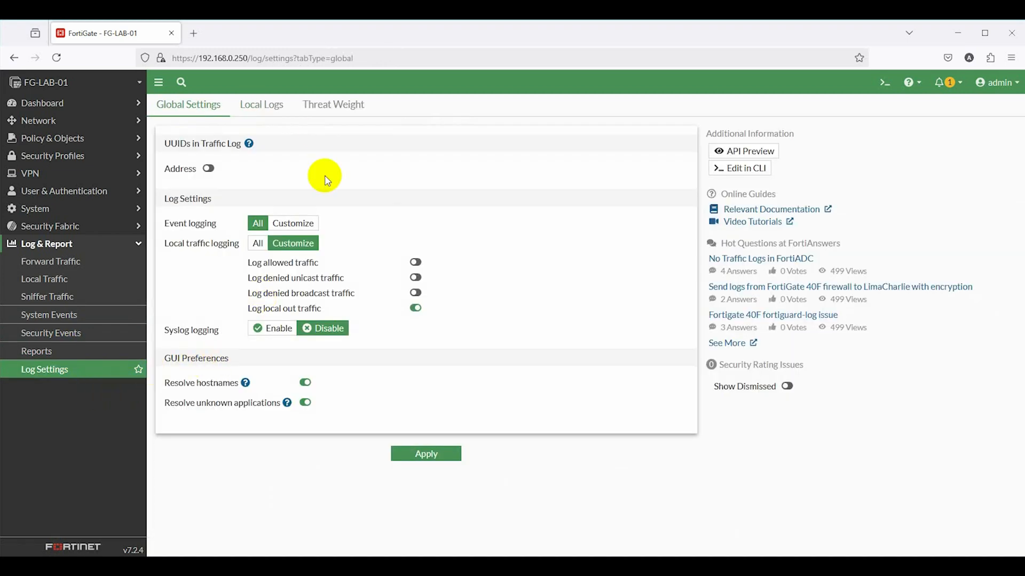
{"action": "left_click", "coordinate": [267, 105]}
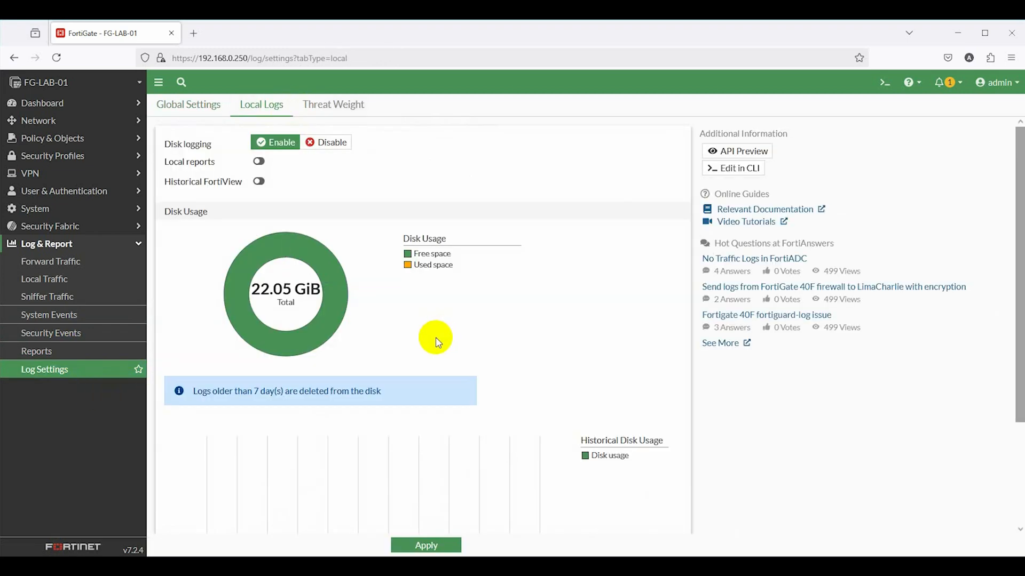
{"action": "scroll", "coordinate": [436, 342], "scroll_direction": "down", "scroll_amount": 5}
{"action": "scroll", "coordinate": [435, 340], "scroll_direction": "up", "scroll_amount": 5}
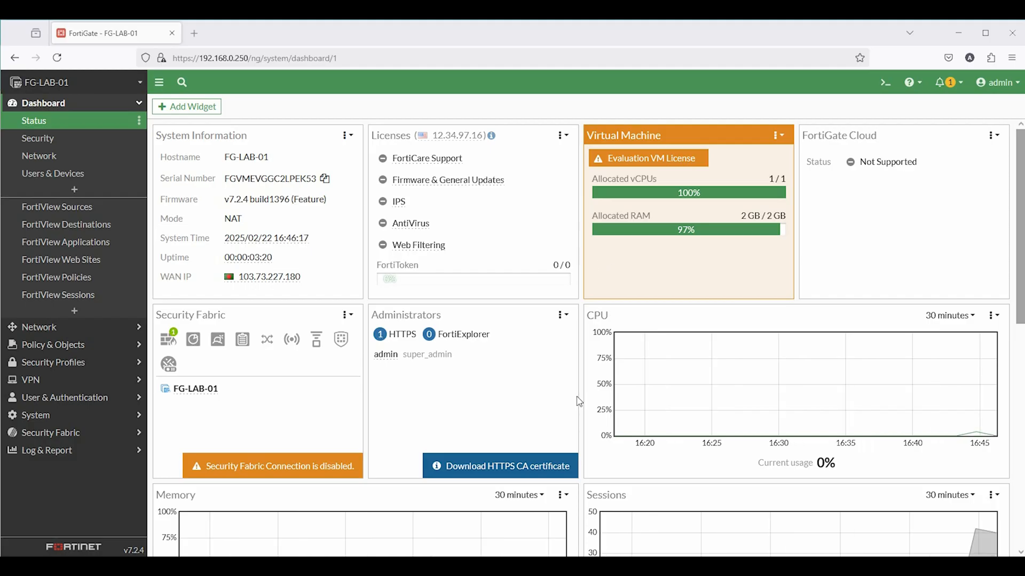
Run 'get system status' in the CLI console
{"action": "left_click", "coordinate": [886, 85]}
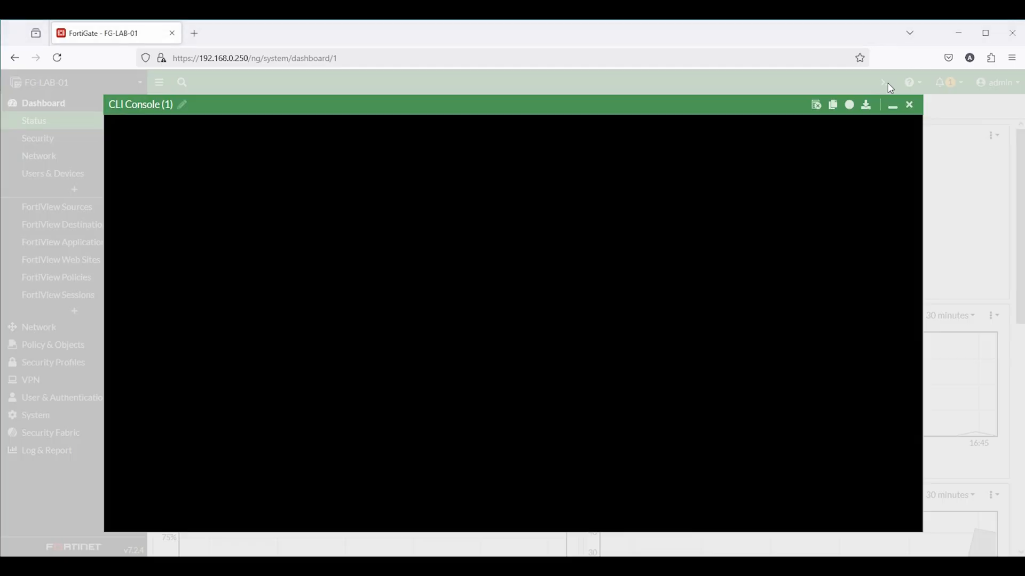
{"action": "right_click", "coordinate": [342, 205]}
{"action": "left_click", "coordinate": [374, 292]}
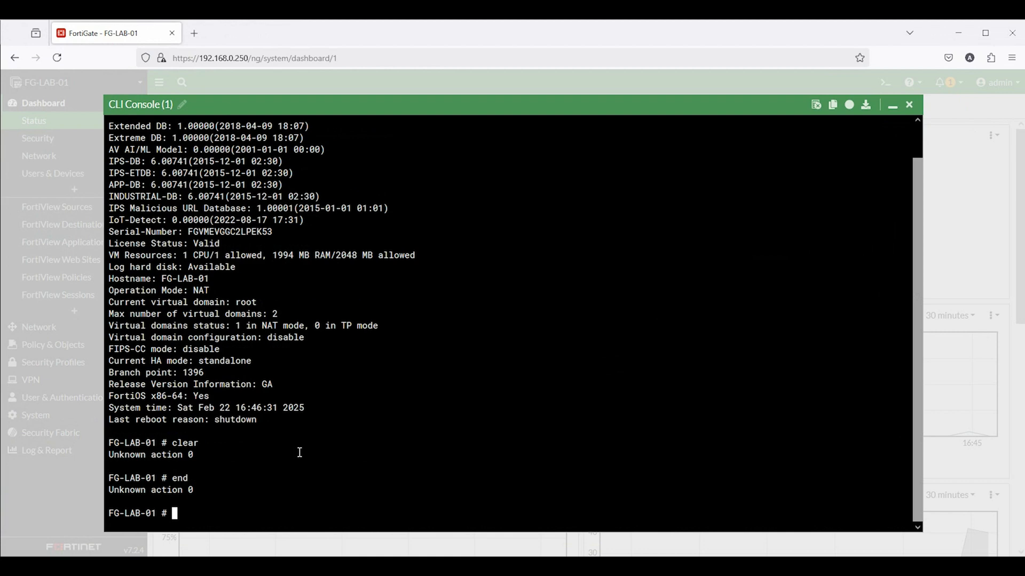
{"action": "key", "text": "Return"}
{"action": "key", "text": "Return"}
{"action": "key", "text": "Return"}
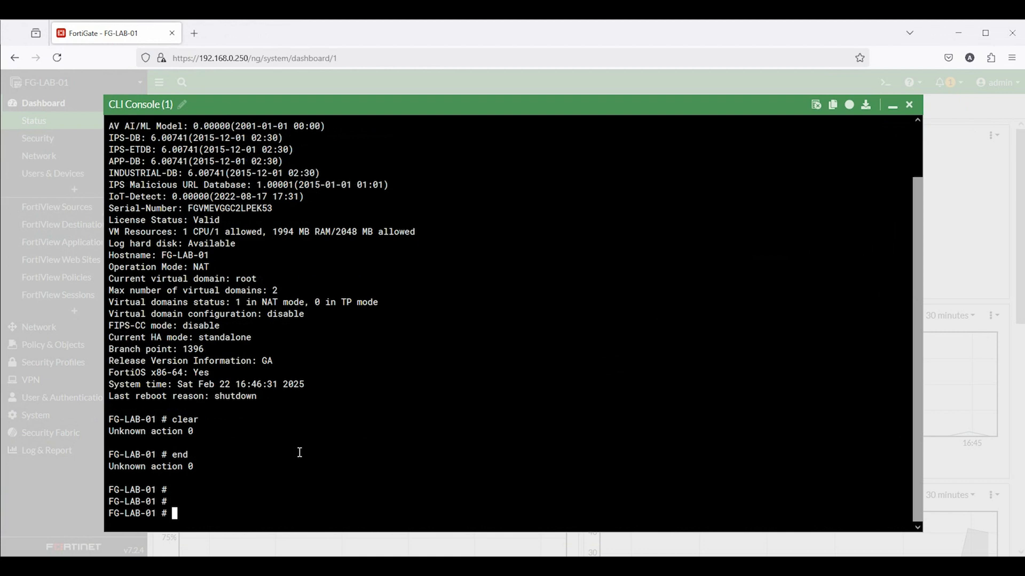
Run 'get system performance status', highlighting CPU, memory, sessions and uptime lines, then 'diagnose sys top'
{"action": "right_click", "coordinate": [390, 470]}
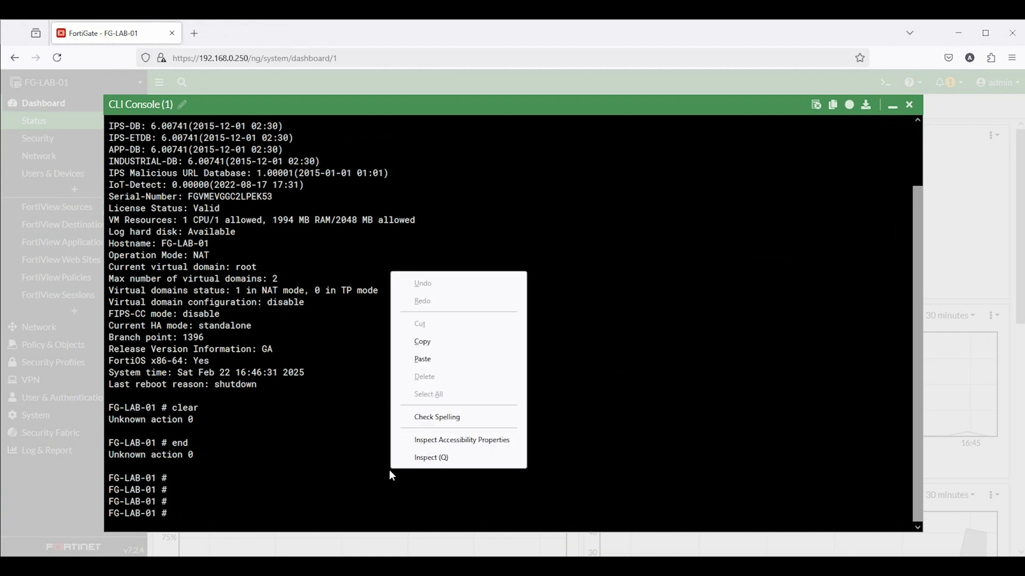
{"action": "left_click", "coordinate": [473, 361]}
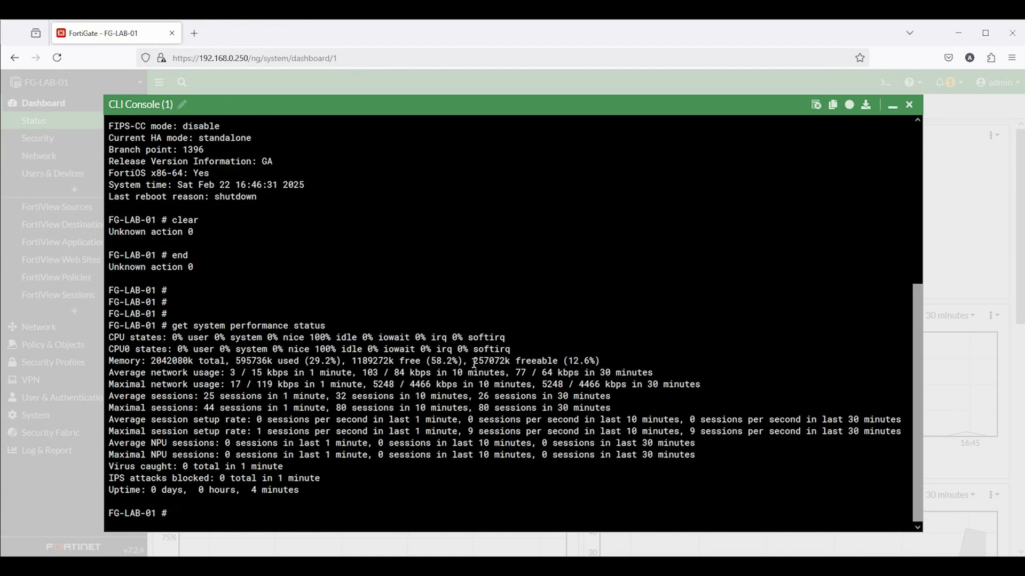
{"action": "left_click_drag", "start_coordinate": [111, 336], "coordinate": [514, 341]}
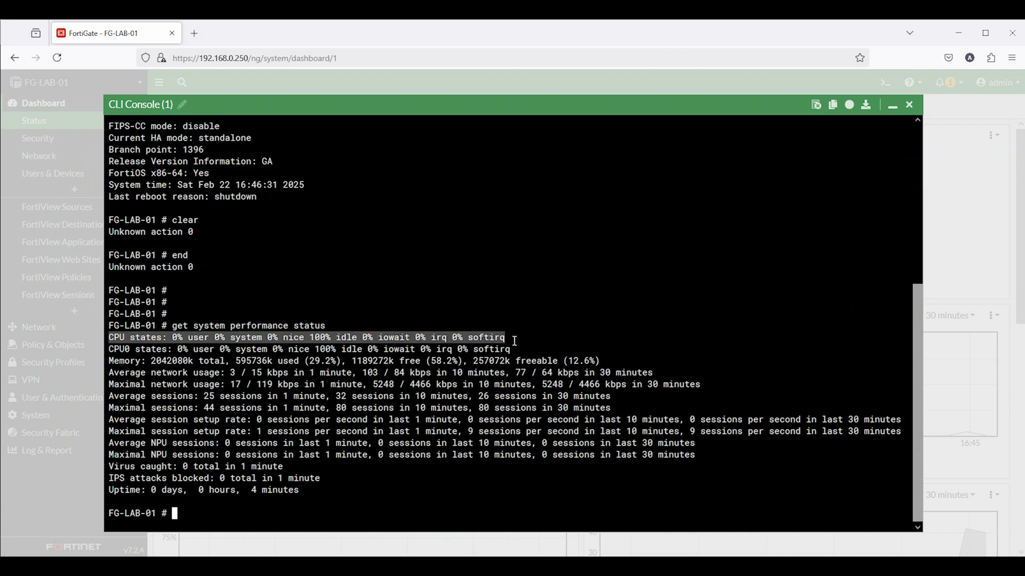
{"action": "left_click_drag", "start_coordinate": [110, 360], "coordinate": [525, 355]}
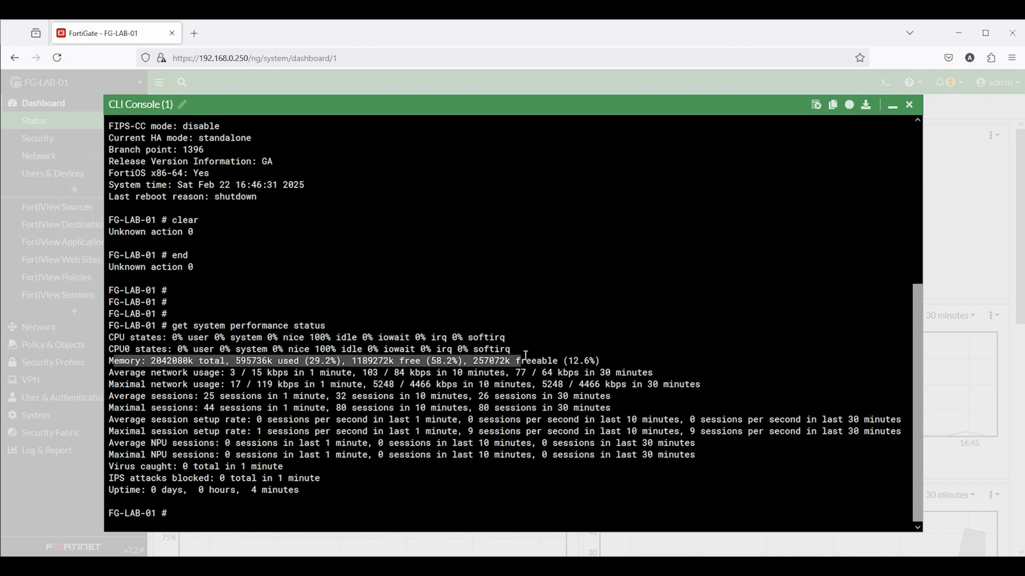
{"action": "left_click_drag", "start_coordinate": [108, 400], "coordinate": [622, 395]}
{"action": "left_click_drag", "start_coordinate": [112, 410], "coordinate": [576, 432]}
{"action": "left_click_drag", "start_coordinate": [144, 478], "coordinate": [312, 488]}
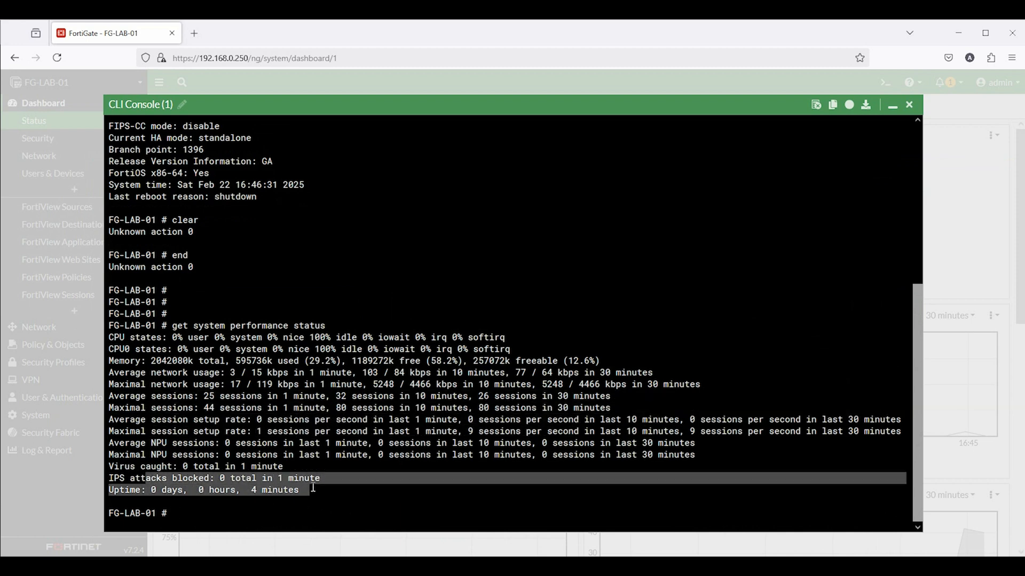
{"action": "right_click", "coordinate": [716, 191]}
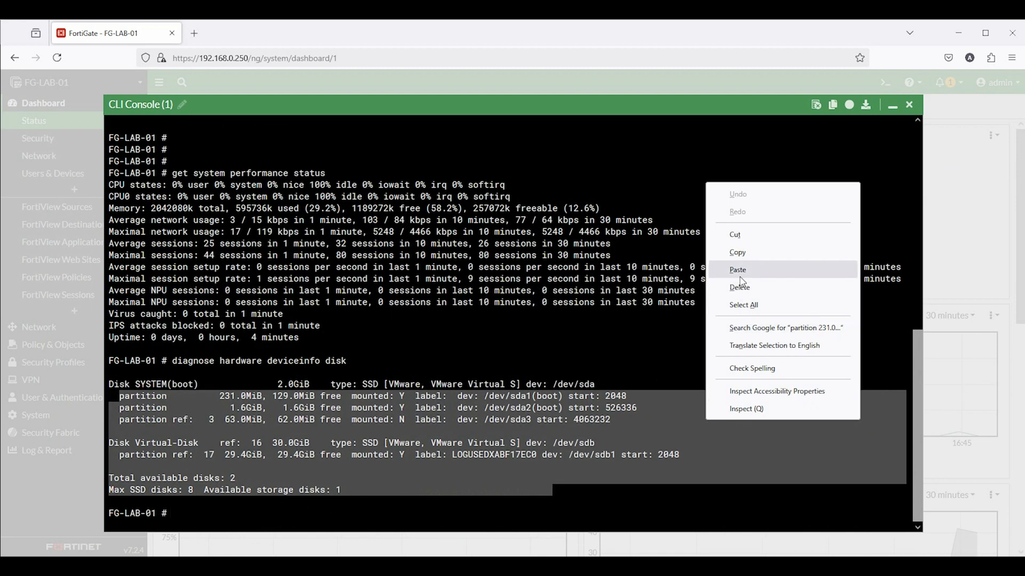
{"action": "left_click", "coordinate": [741, 270]}
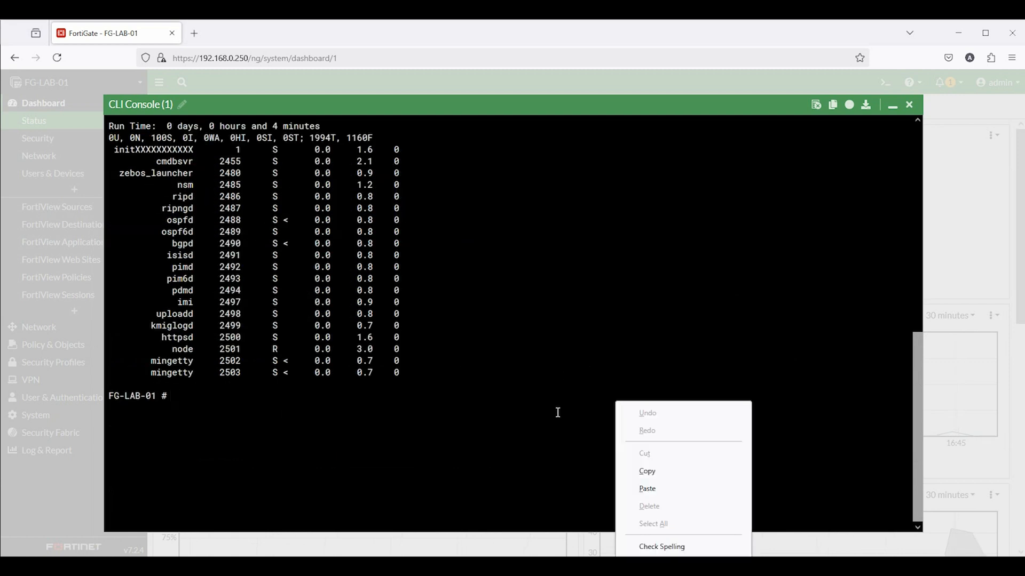
Ping 8.8.8.8 from the CLI and stop it with Ctrl+C
{"action": "left_click", "coordinate": [643, 490]}
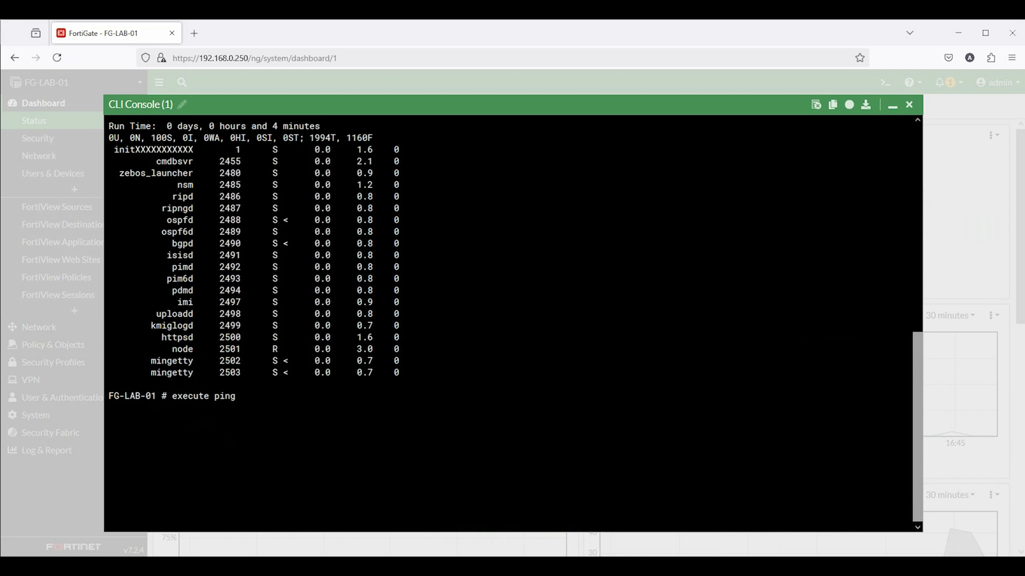
{"action": "type", "text": "8.8.8.8"}
{"action": "key", "text": "Return"}
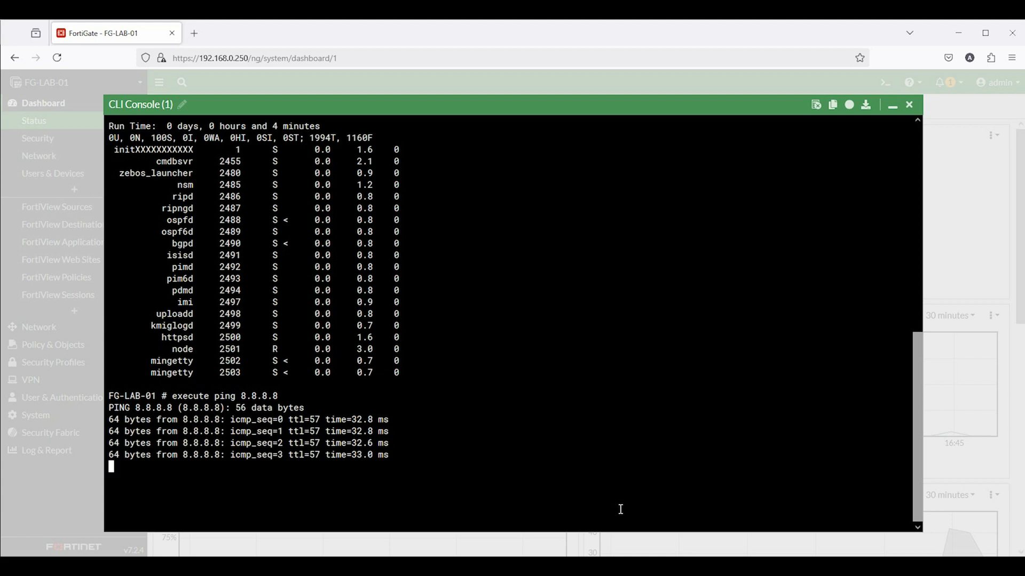
{"action": "key", "text": "ctrl+c"}
Run 'execute traceroute 8.8.8.8', correcting a mistyped address
{"action": "right_click", "coordinate": [416, 479]}
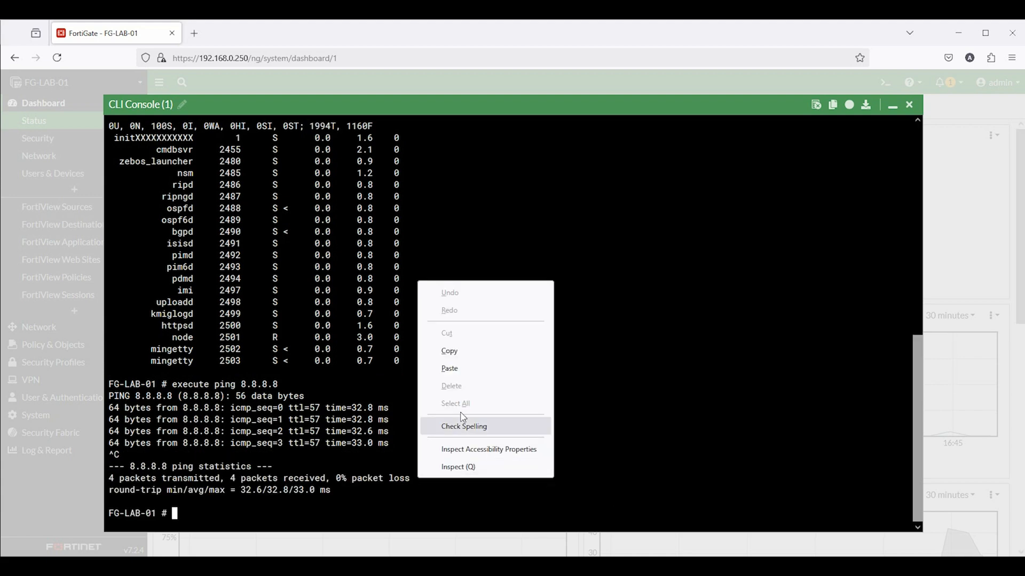
{"action": "left_click", "coordinate": [461, 376]}
{"action": "type", "text": "8"}
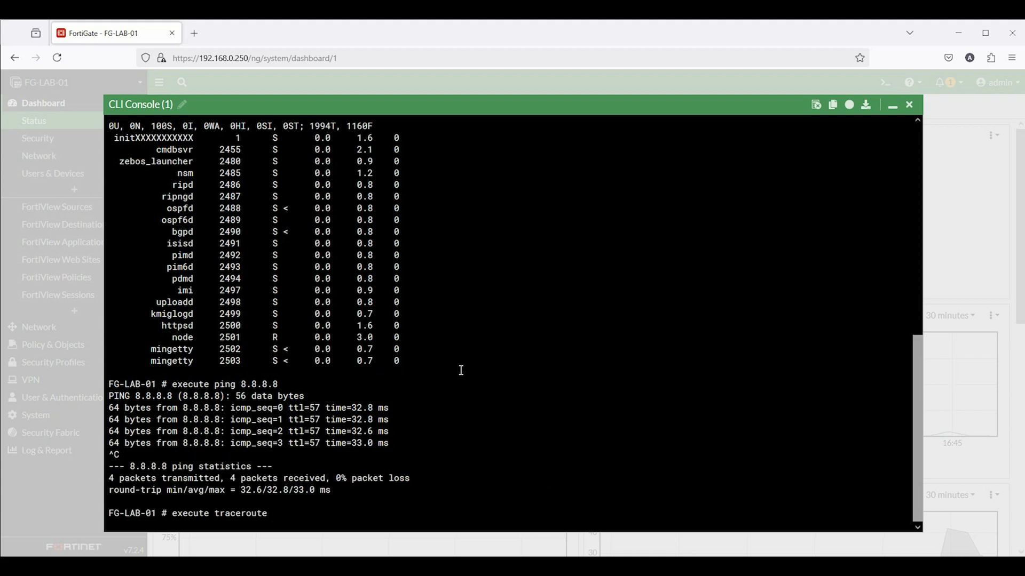
{"action": "type", "text": ".8..8"}
{"action": "key", "text": "BackSpace"}
{"action": "key", "text": "BackSpace"}
{"action": "type", "text": "8.8"}
{"action": "key", "text": "Return"}
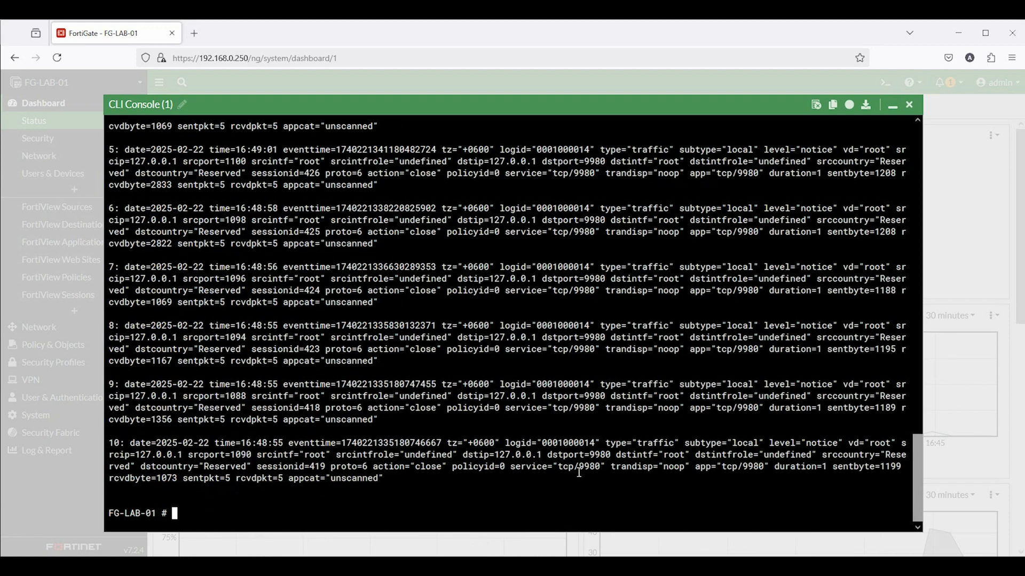
Paste and run the diagnose debug commands, then clear the ike and debug-disable lines
{"action": "right_click", "coordinate": [579, 472]}
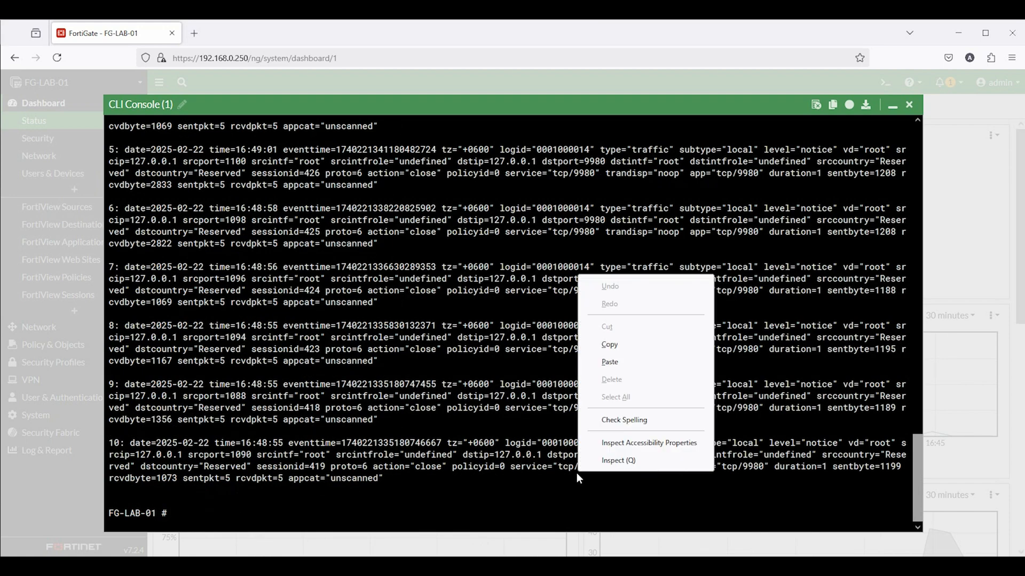
{"action": "left_click", "coordinate": [648, 368]}
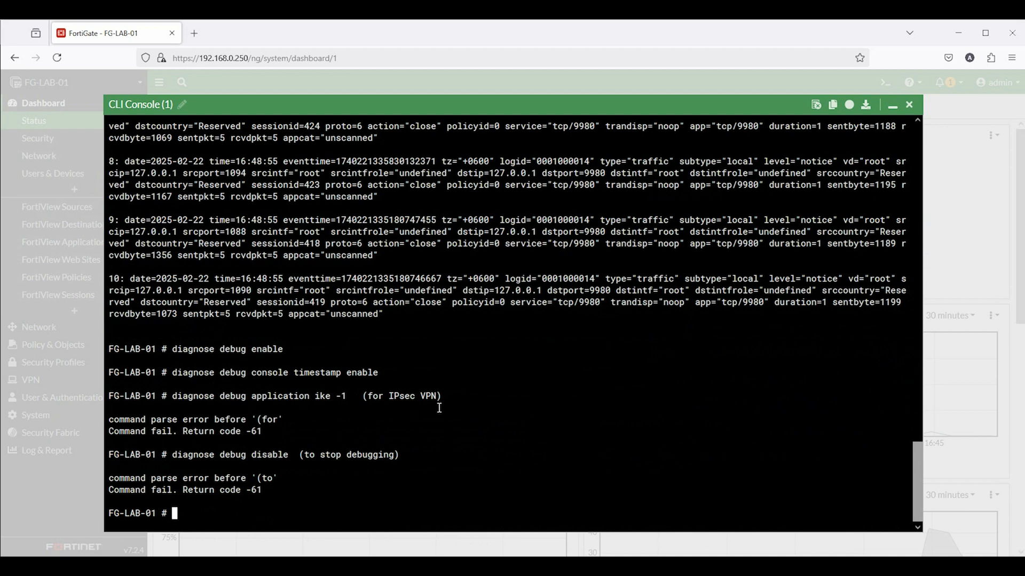
{"action": "left_click_drag", "start_coordinate": [365, 397], "coordinate": [446, 399]}
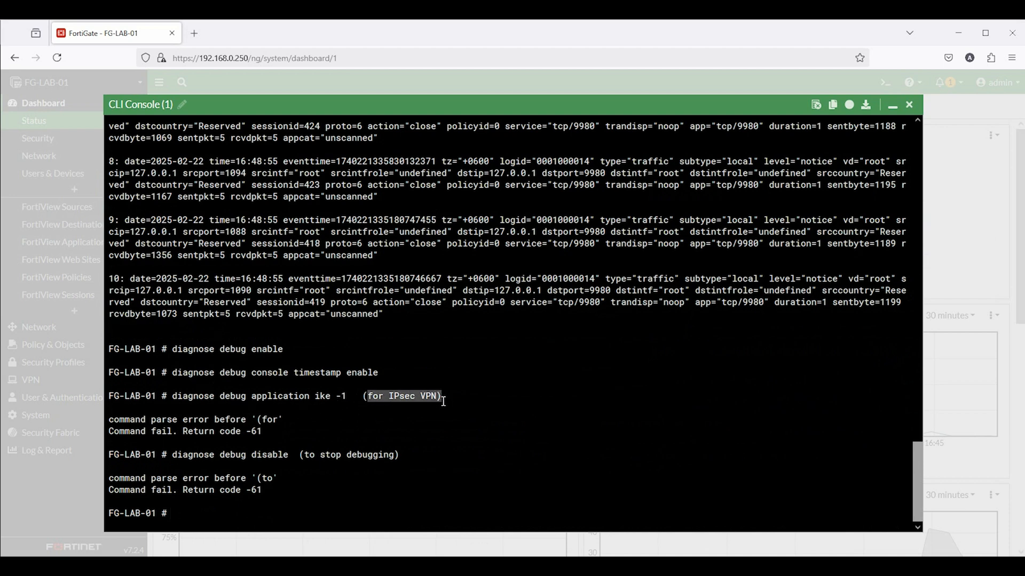
{"action": "triple_click", "coordinate": [446, 399]}
{"action": "left_click", "coordinate": [332, 442]}
{"action": "left_click_drag", "start_coordinate": [273, 459], "coordinate": [339, 459]}
{"action": "triple_click", "coordinate": [389, 460]}
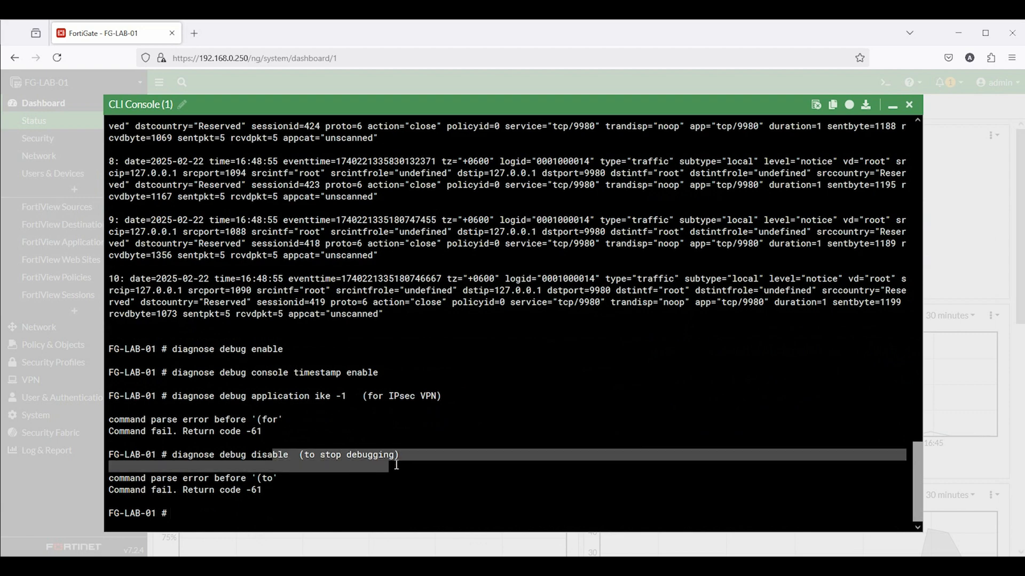
{"action": "left_click", "coordinate": [386, 502]}
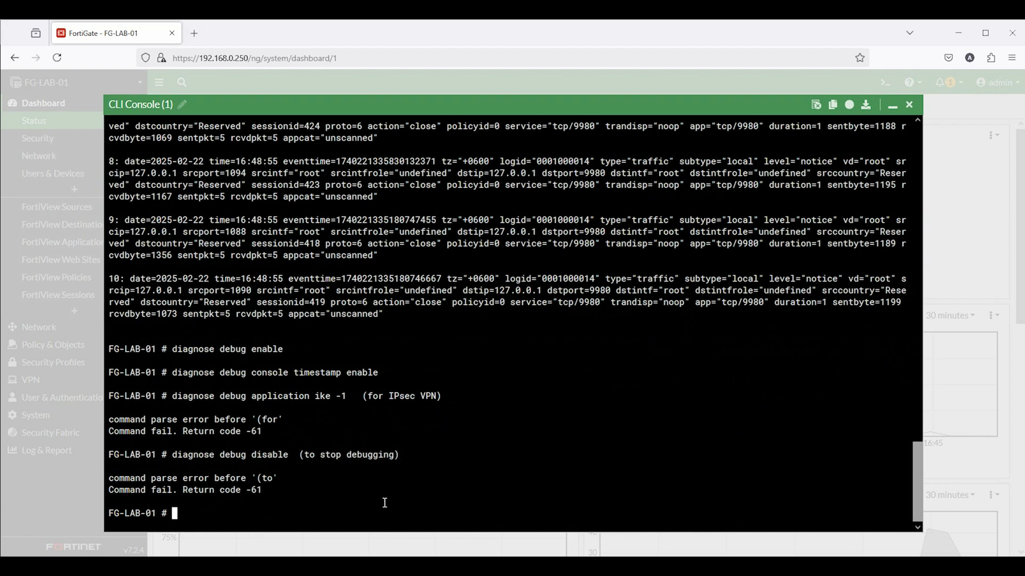